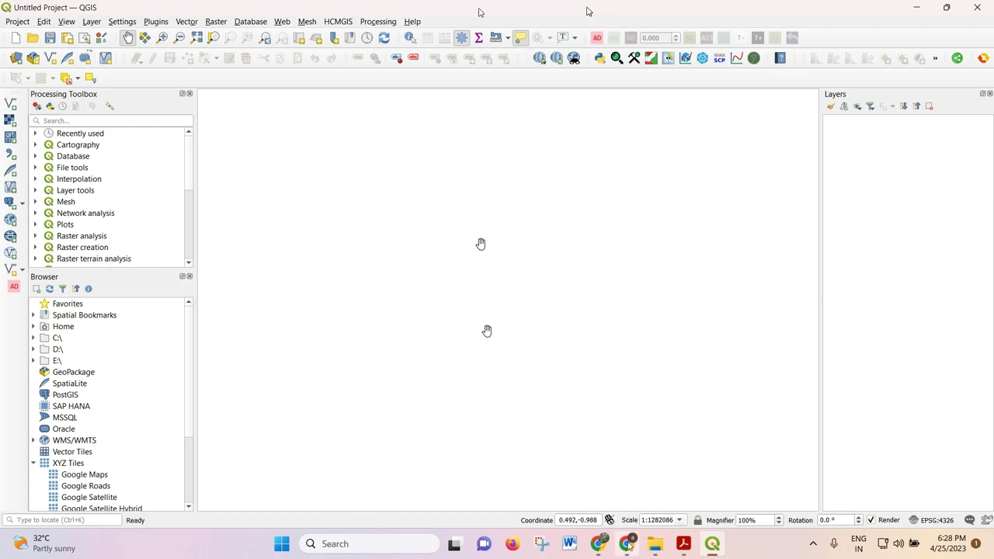
Step: Switch to File Explorer and open the DEM_tiles folder under GIS, dataset_class, class_nptel, data
left_click(655, 546)
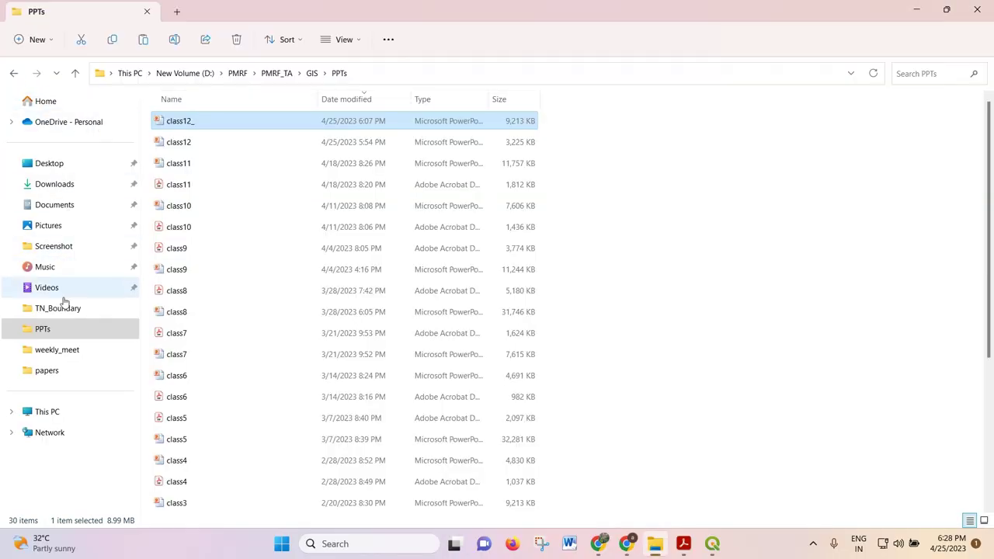
left_click(74, 73)
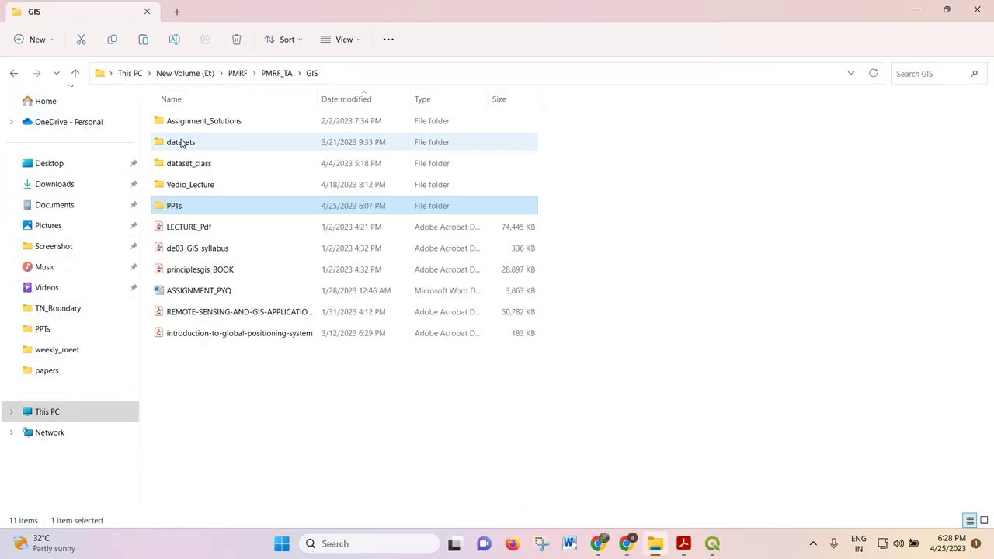
double_click(190, 161)
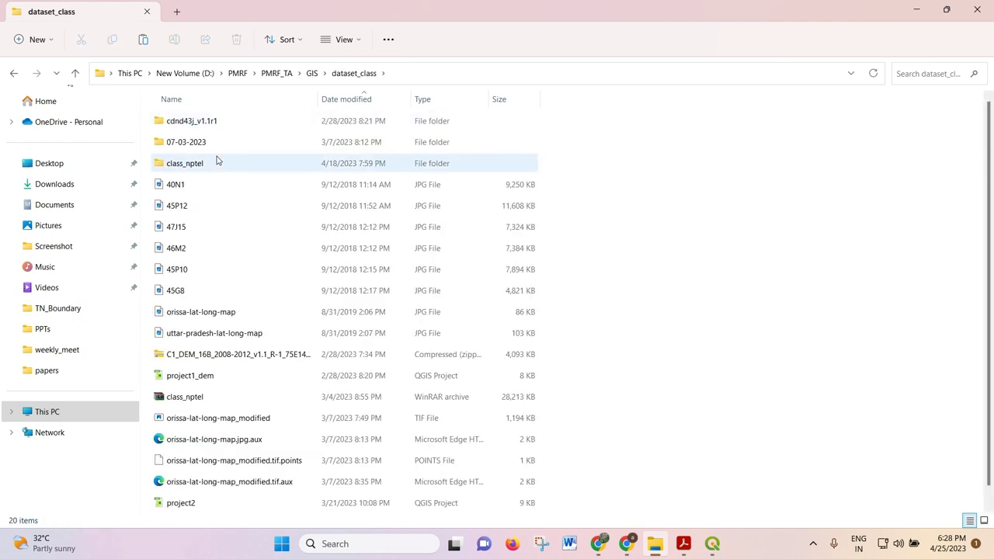
double_click(217, 163)
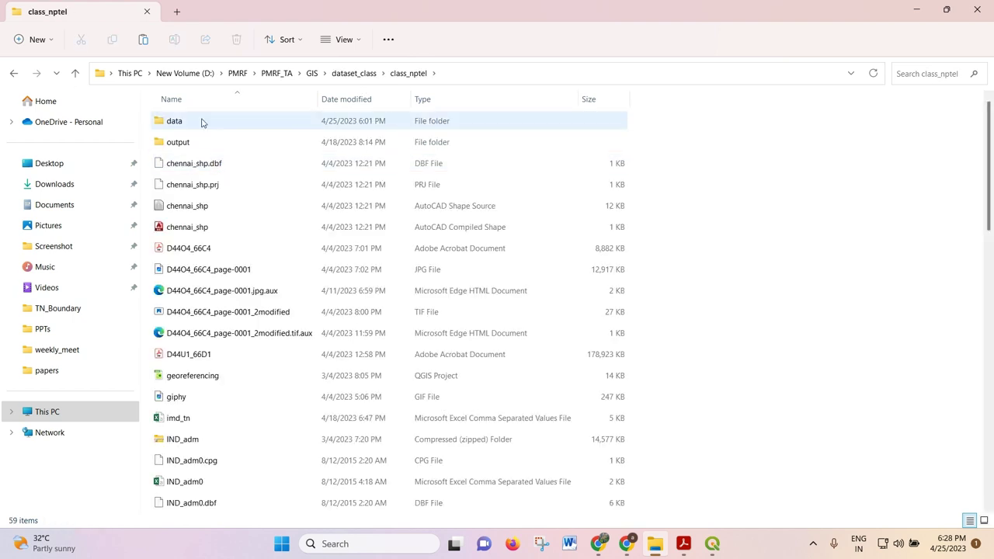
double_click(201, 121)
double_click(202, 121)
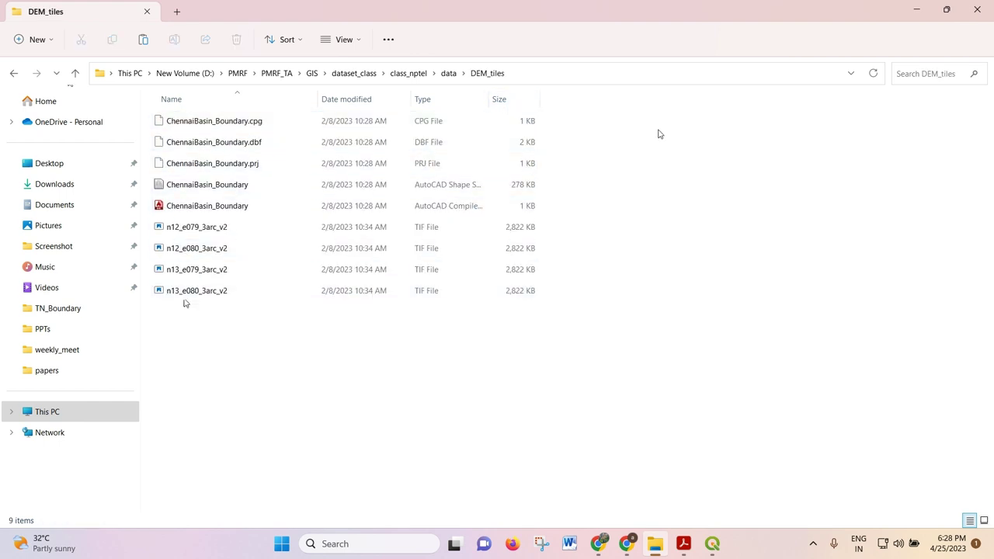
Step: Examine the ChennaiBasin_Boundary files and the n12 and n13 TIF tiles, widening the Type column to read the full file types
left_click_drag(646, 120, 216, 206)
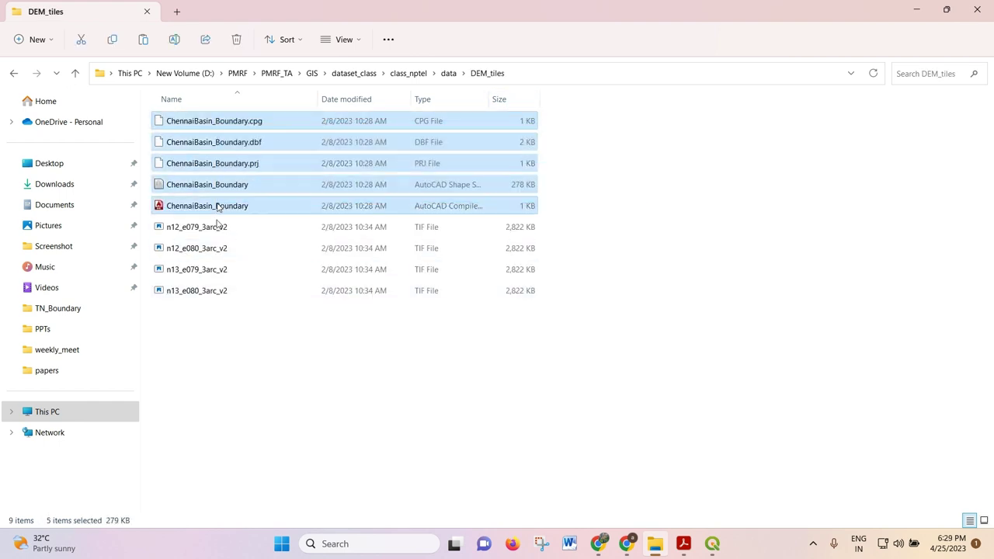
left_click_drag(255, 324, 230, 224)
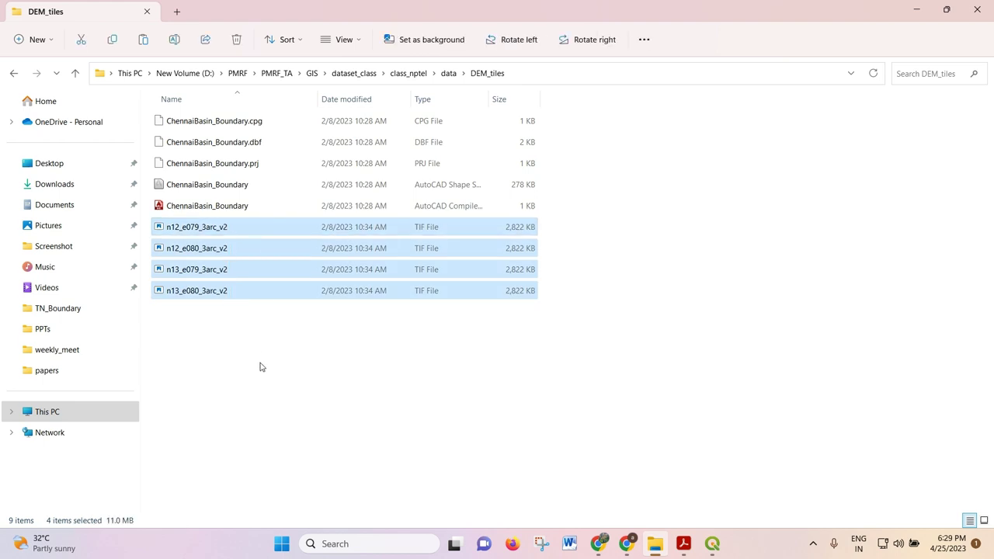
left_click(259, 365)
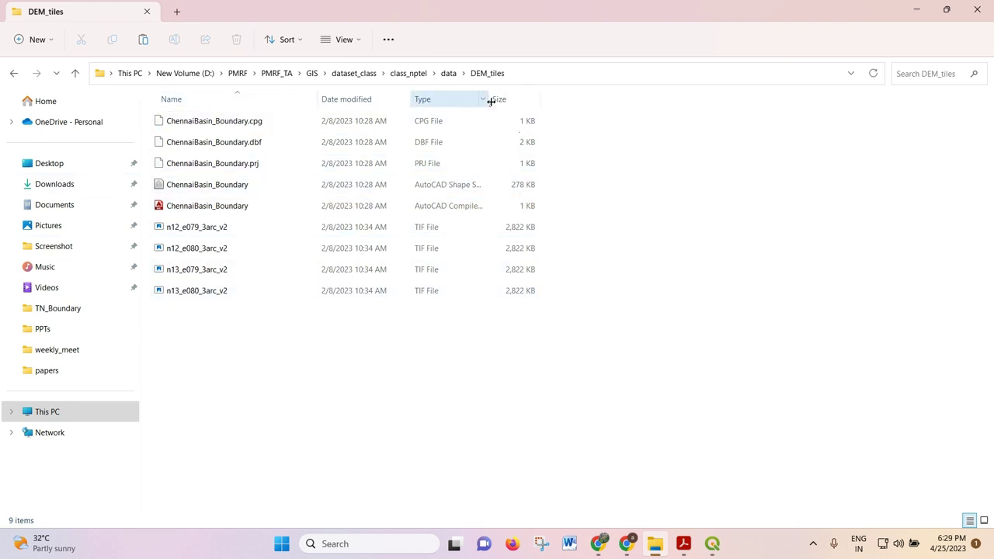
left_click_drag(490, 101, 548, 102)
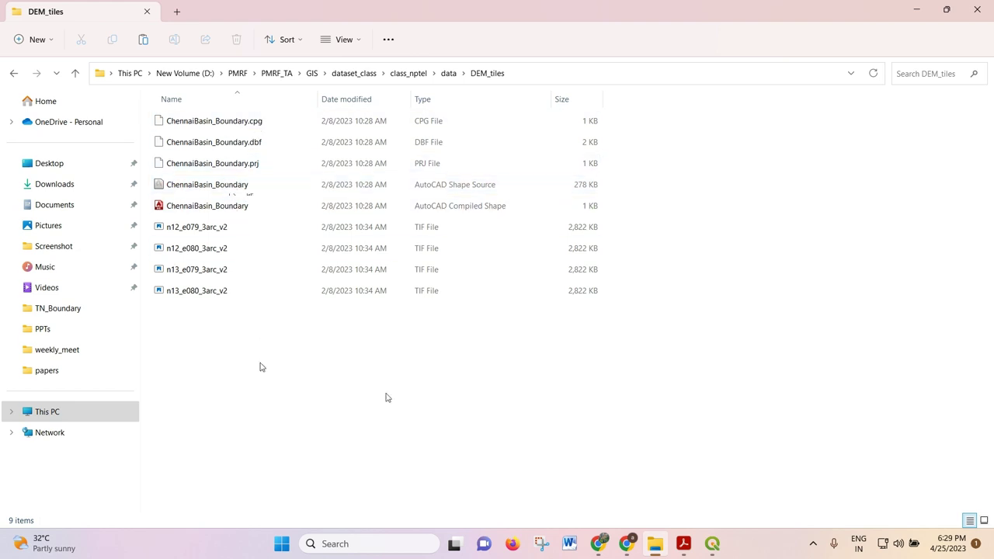
Step: Switch to QGIS and start adding a raster layer, browsing to the DEM_tiles folder inside data for the source files
mouse_move(716, 546)
left_click(710, 541)
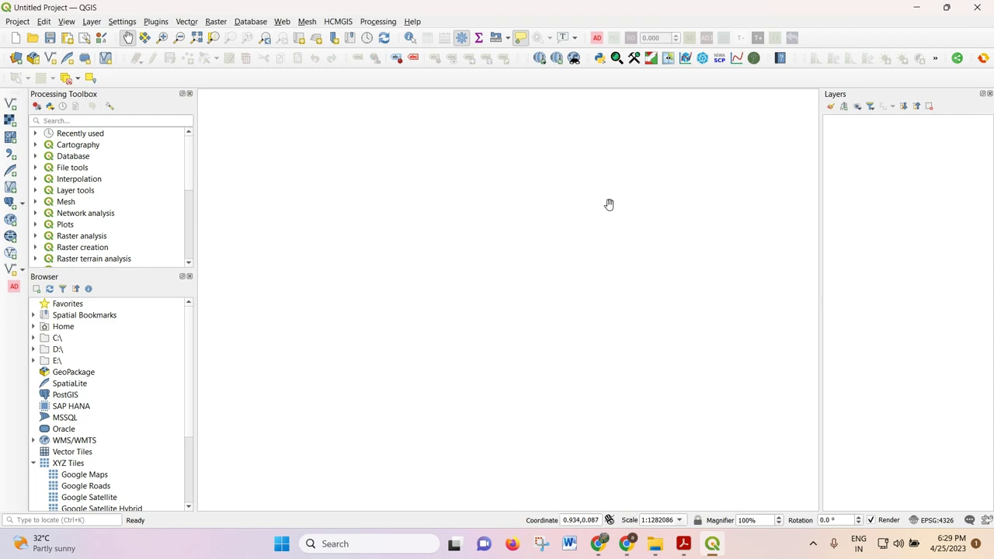
left_click(92, 20)
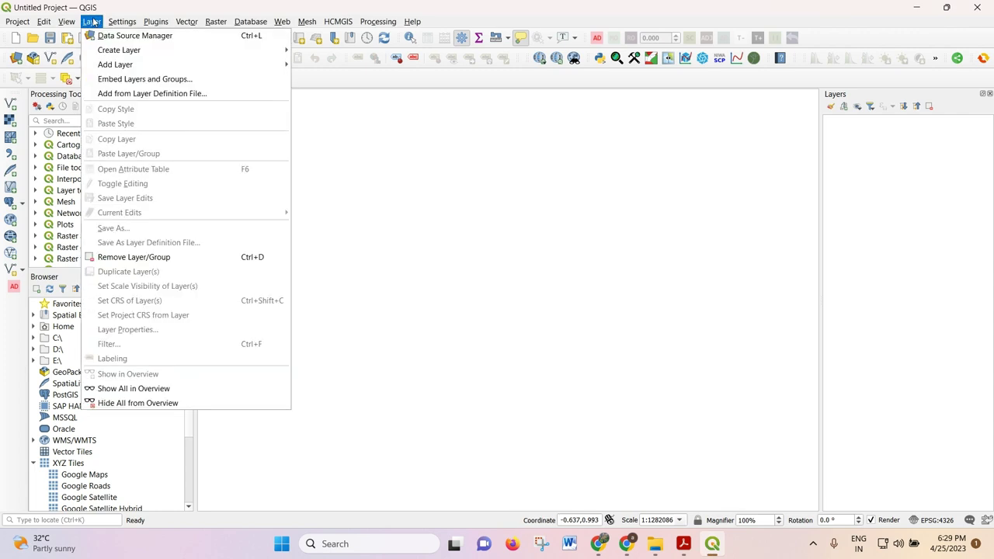
mouse_move(97, 48)
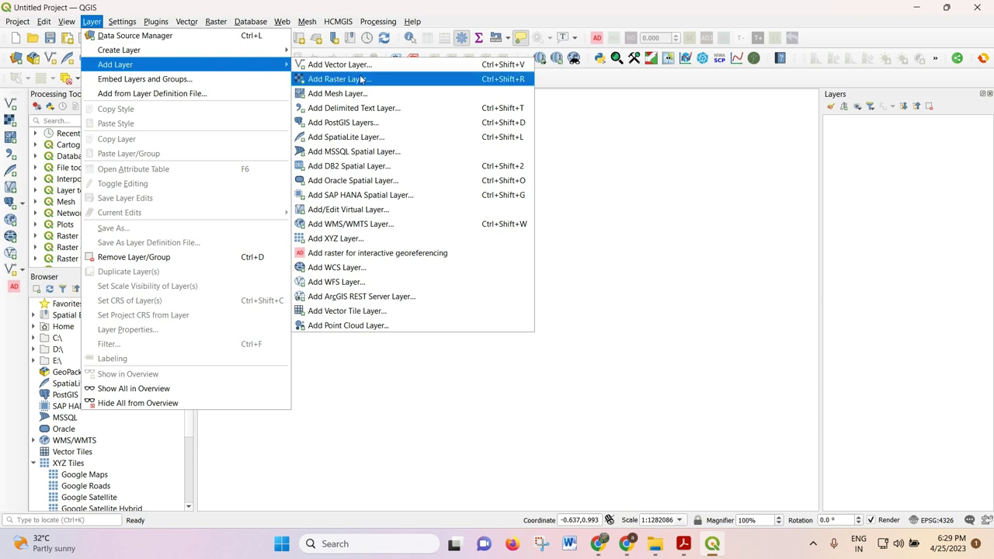
left_click(360, 79)
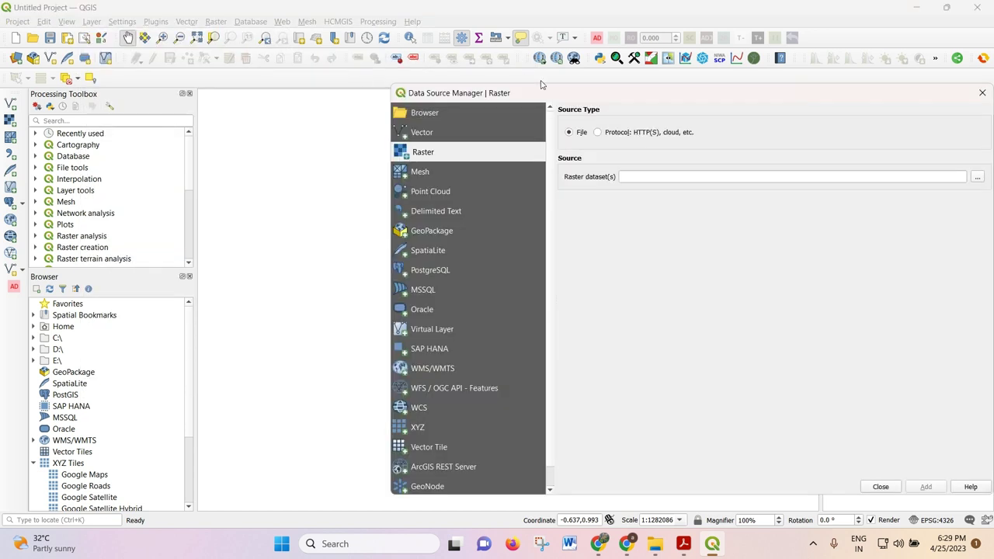
left_click_drag(548, 93, 301, 54)
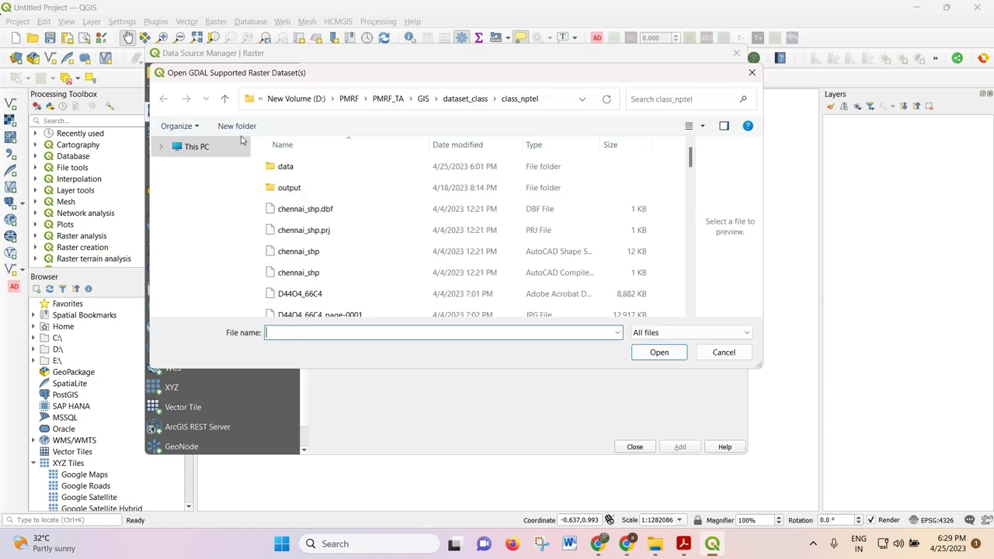
double_click(284, 166)
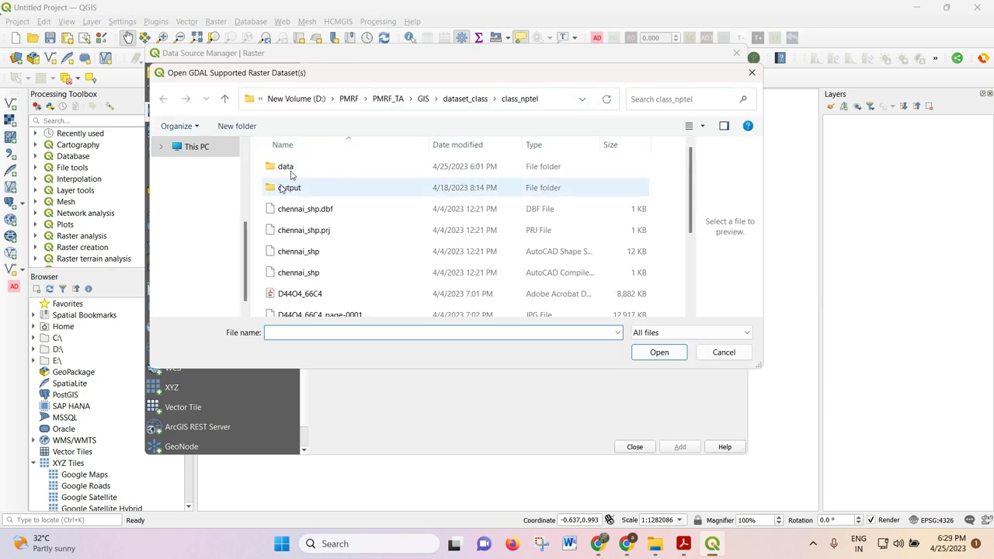
double_click(327, 168)
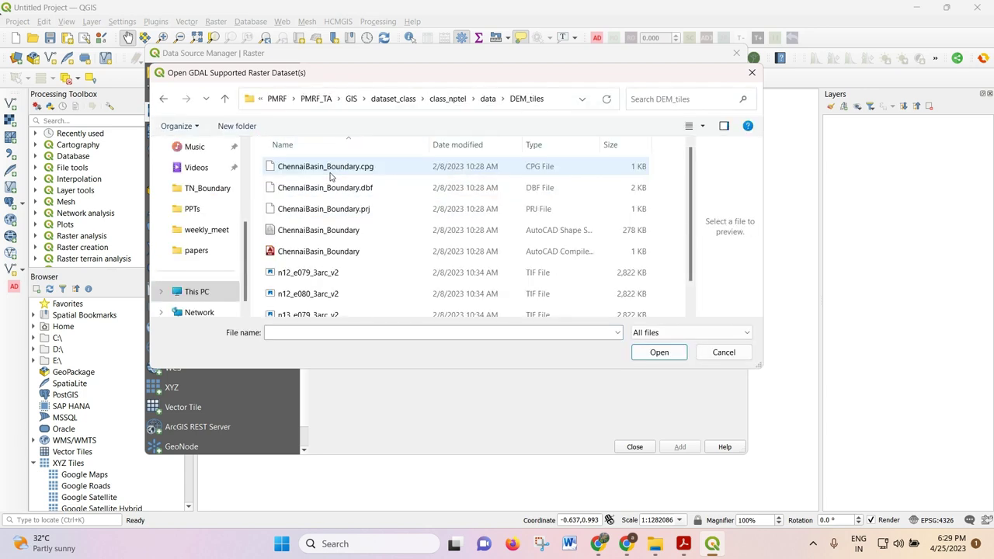
Step: Add the rasters n12_e079_3arc_v2, n12_e080_3arc_v2, n13_e079_3arc_v2 and n13_e080_3arc_v2 together to the project and close the Data Source Manager
left_click(319, 247)
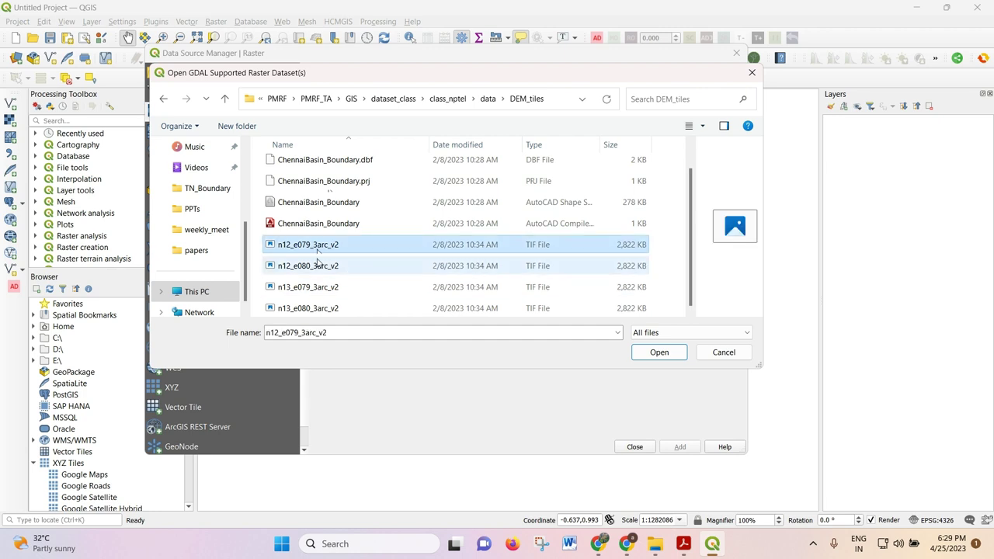
left_click(319, 264, "ctrl")
left_click(307, 290, "ctrl")
left_click(309, 307, "ctrl")
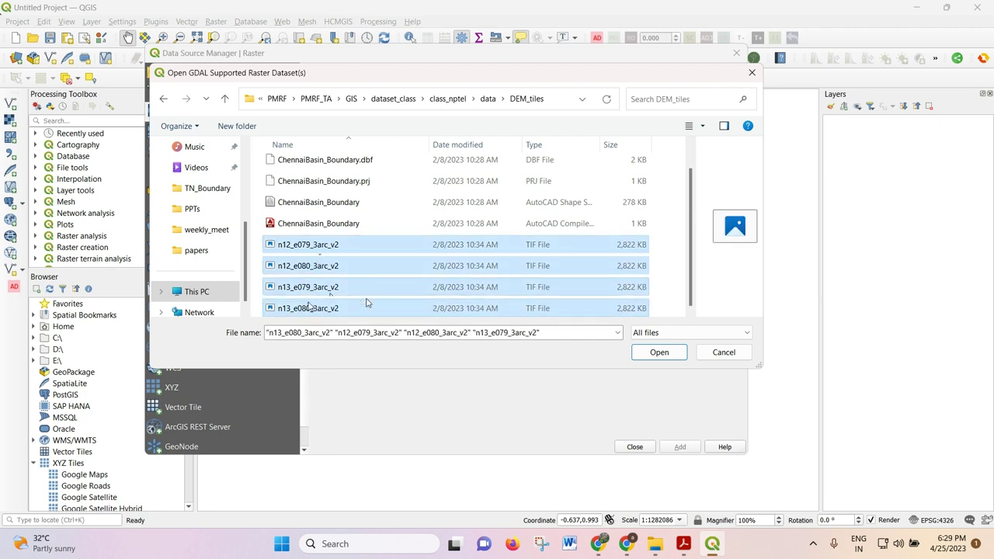
left_click(658, 351)
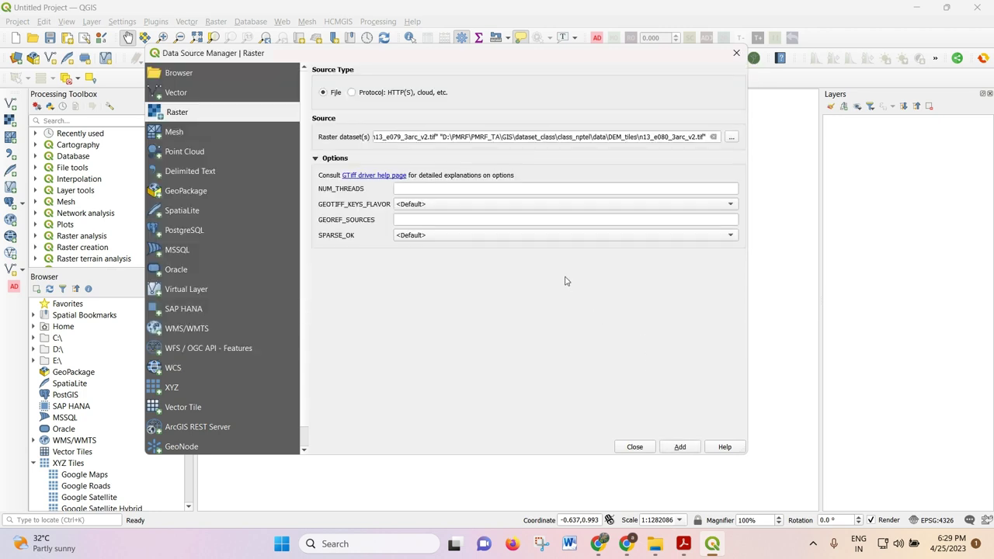
left_click(679, 447)
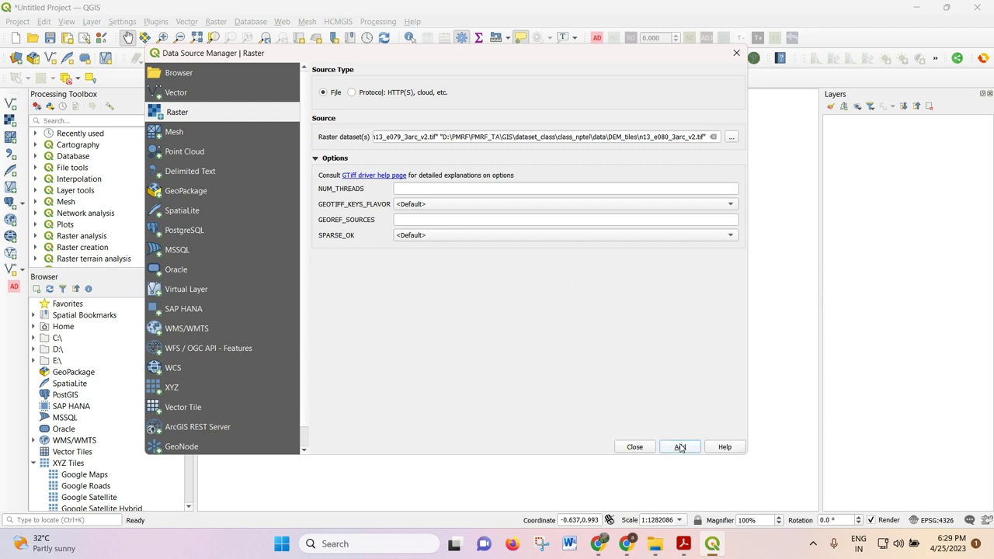
left_click(635, 447)
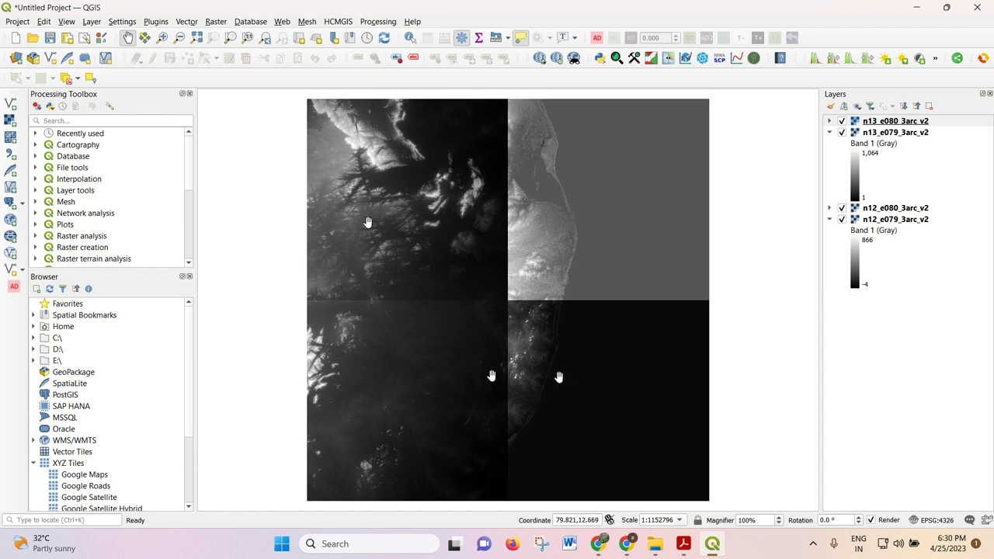
mouse_move(597, 544)
left_click(598, 500)
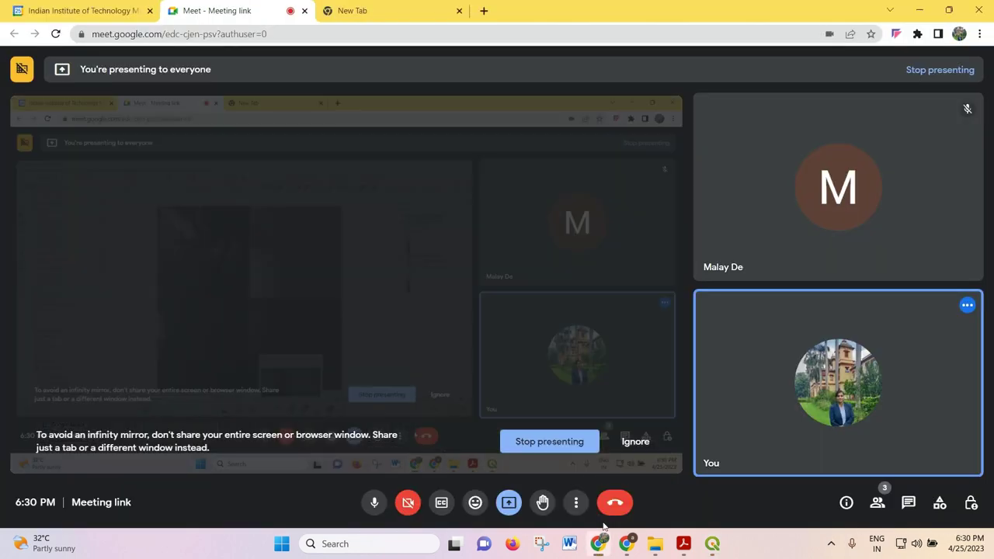
left_click(710, 547)
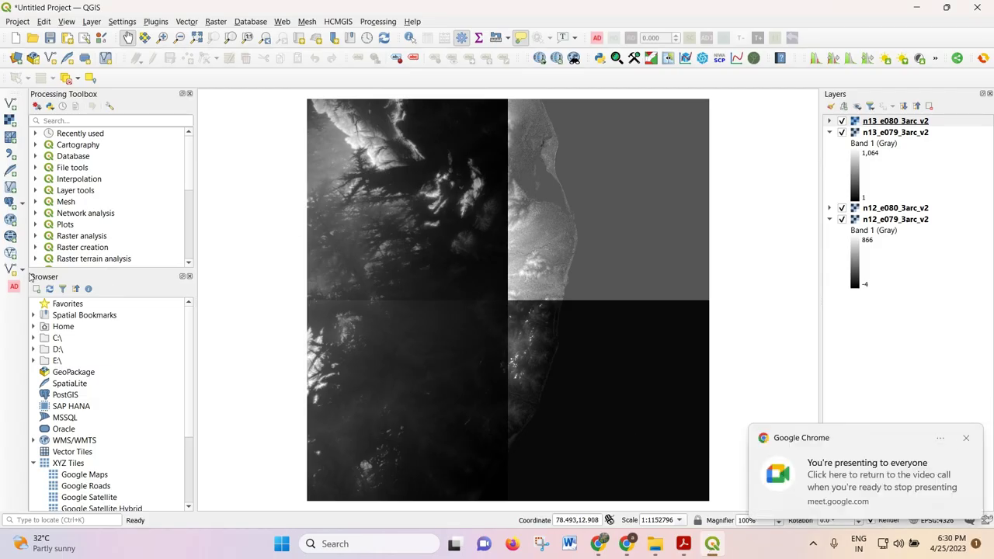
Step: Add the Google Satellite Hybrid XYZ tile basemap to the project and place it below all four DEM layers
scroll(67, 401, "down", 3)
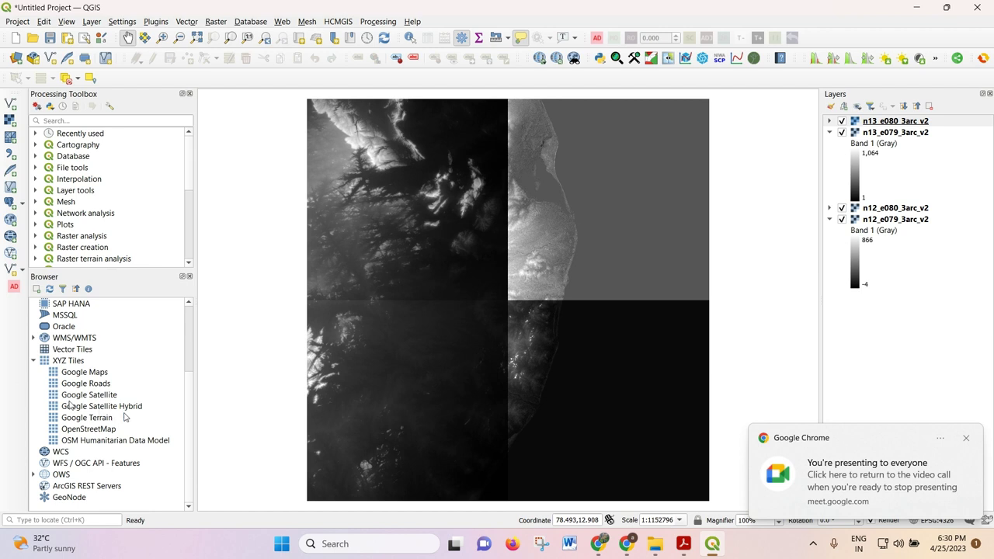
left_click(156, 363)
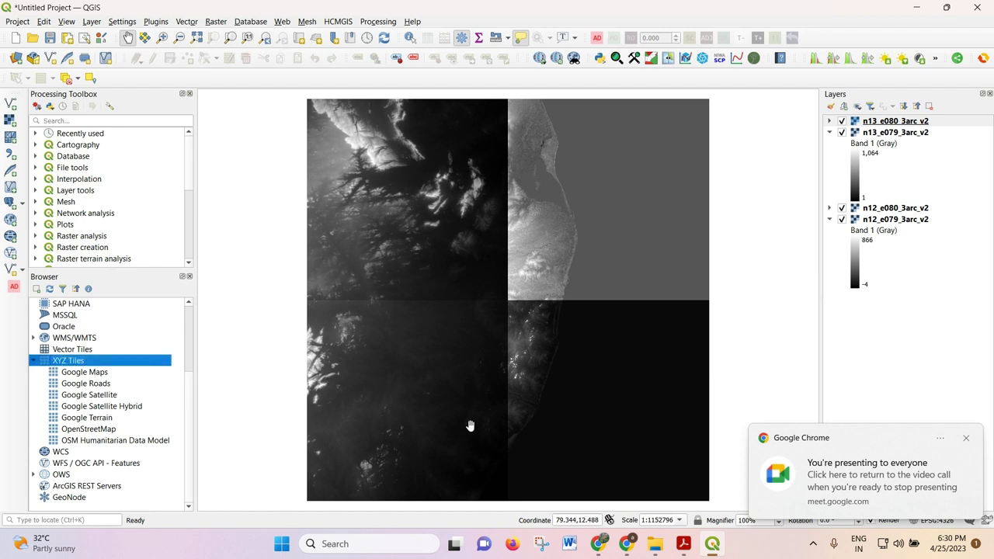
left_click(965, 438)
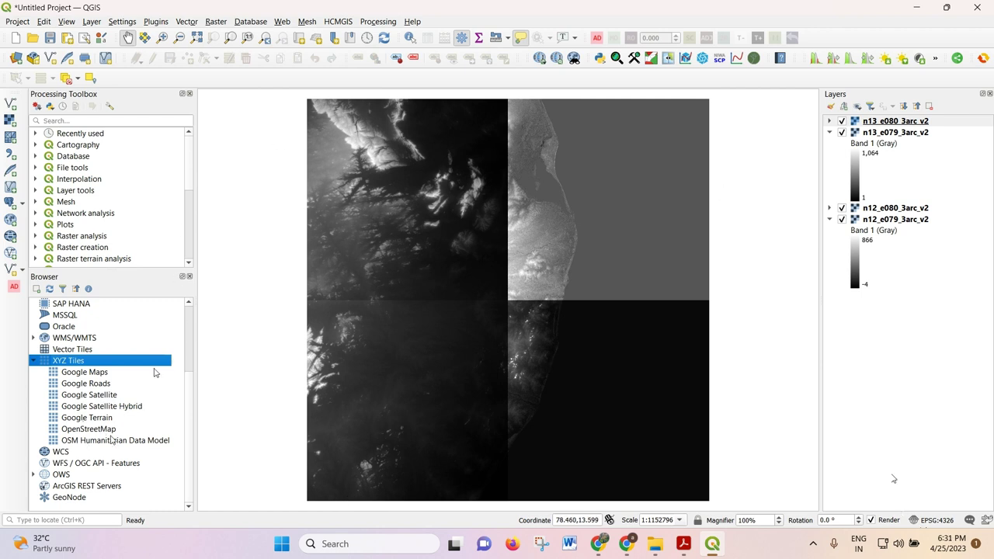
scroll(291, 221, "down", 1)
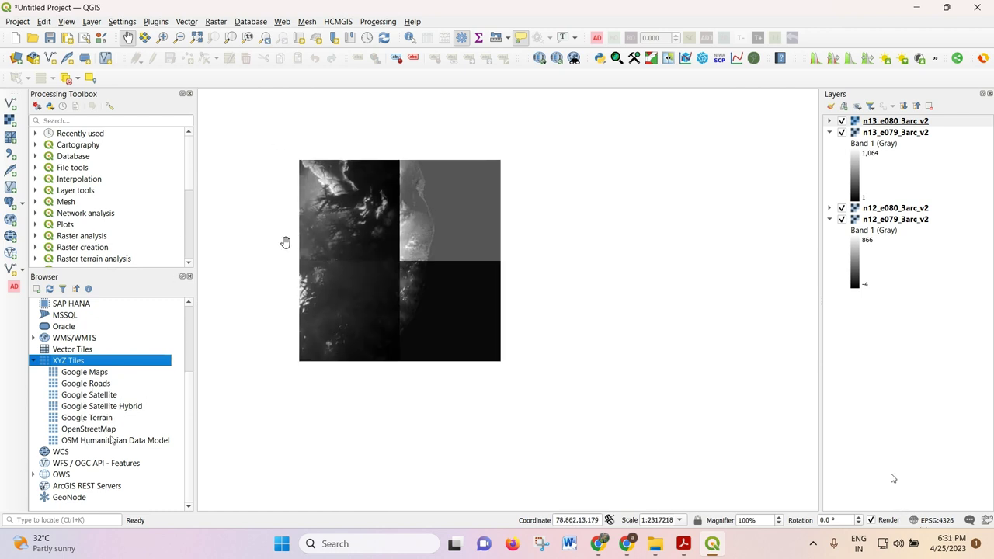
scroll(285, 237, "up", 1)
left_click(91, 407)
left_click_drag(91, 407, 344, 396)
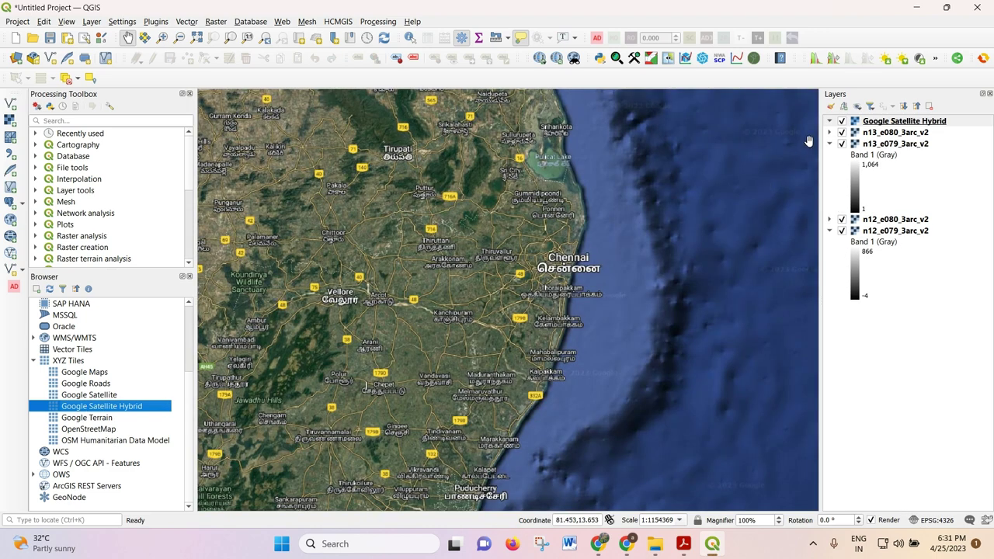
mouse_move(884, 121)
left_mouse_down()
mouse_move(891, 270)
mouse_move(880, 332)
left_mouse_up()
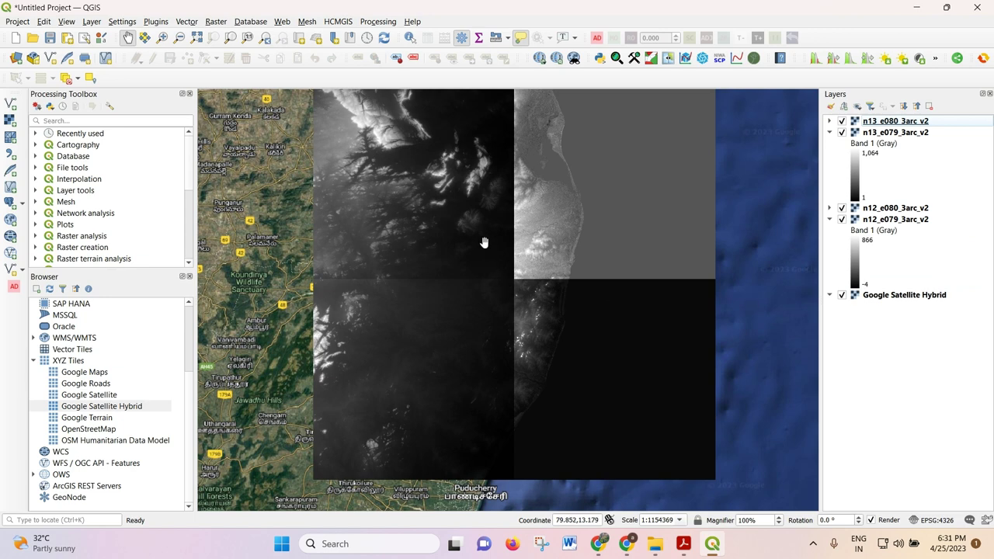
Step: Examine where the DEM tiles lie on the satellite basemap, from the wider India region back to the extent of n13_e080_3arc_v2
scroll(484, 243, "down", 1)
scroll(454, 218, "down", 2)
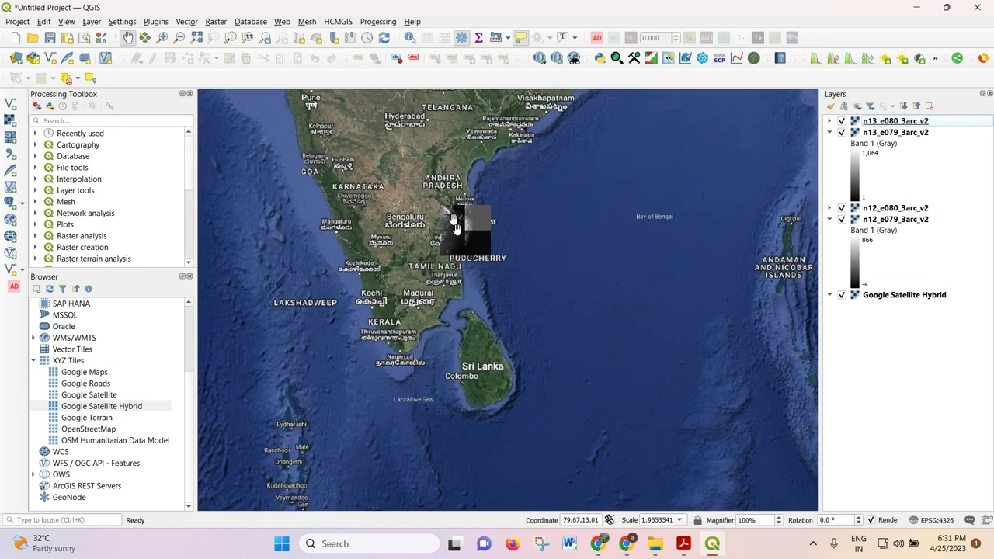
scroll(455, 226, "down", 1)
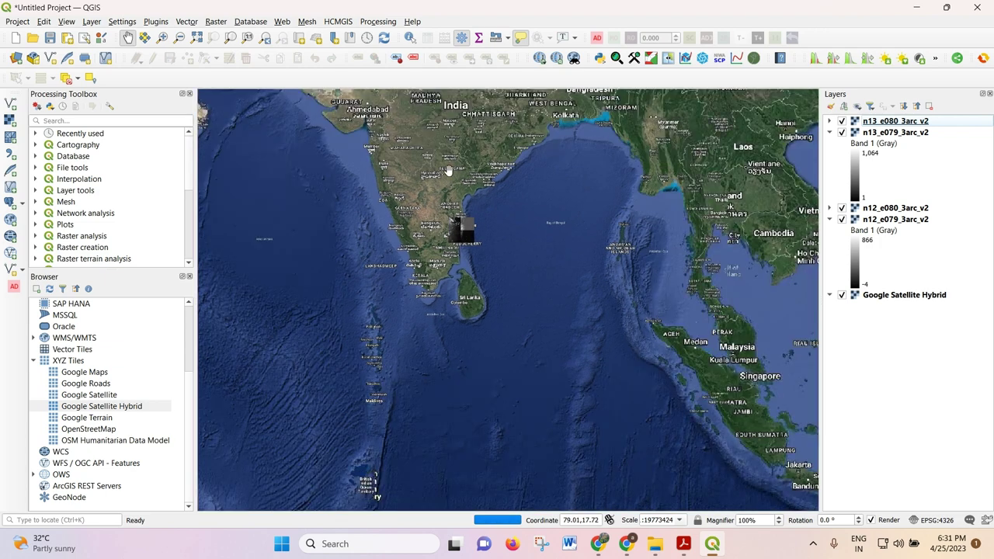
left_click_drag(458, 226, 461, 265)
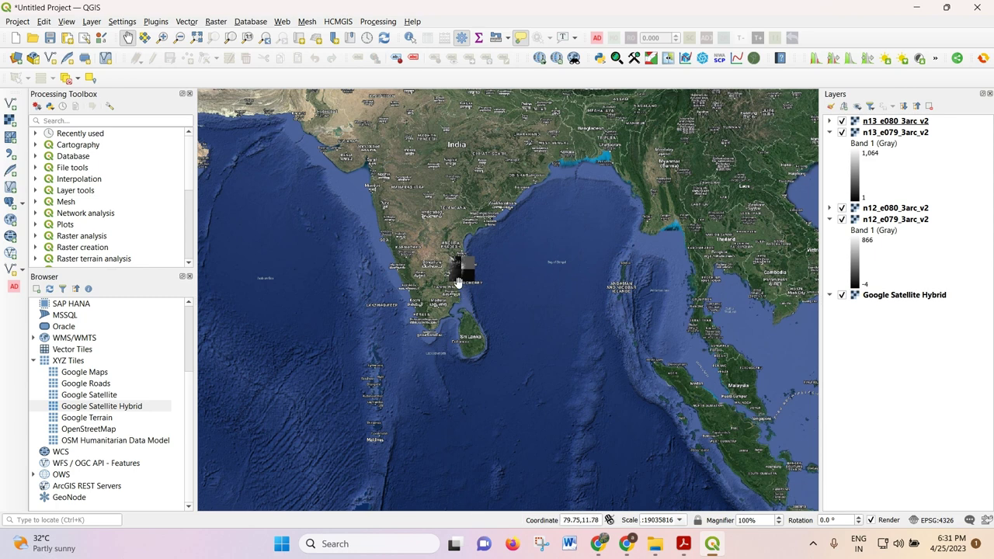
right_click(884, 122)
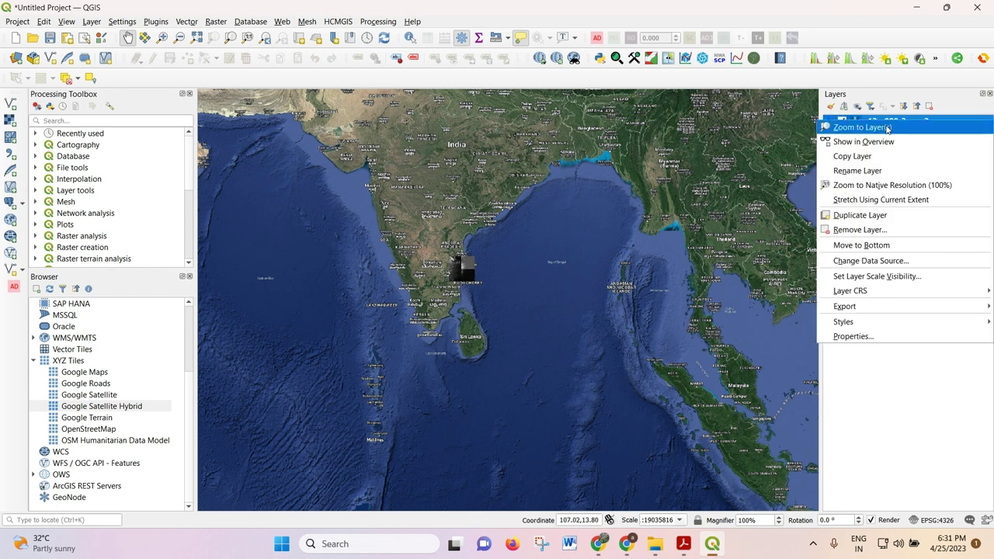
left_click(886, 128)
scroll(628, 231, "down", 1)
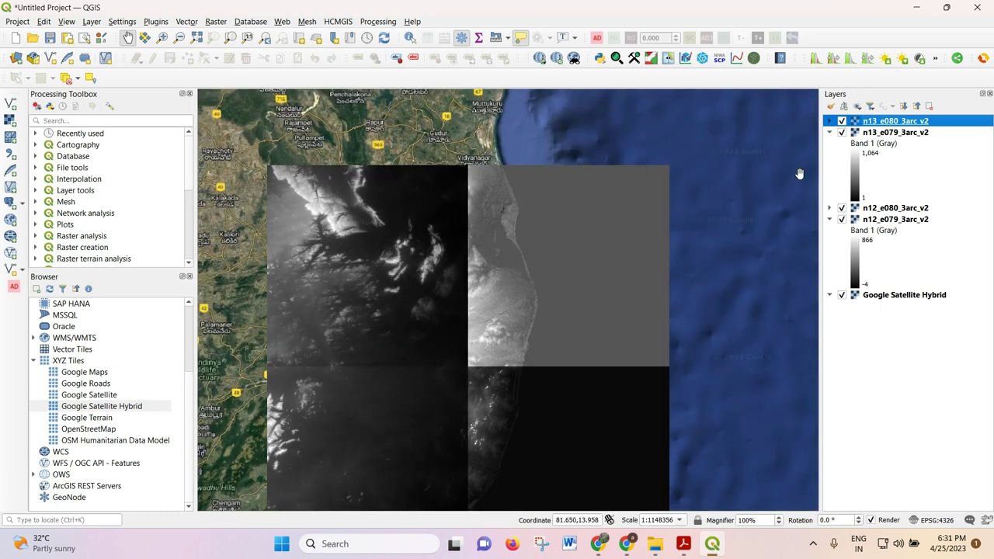
scroll(691, 240, "down", 1)
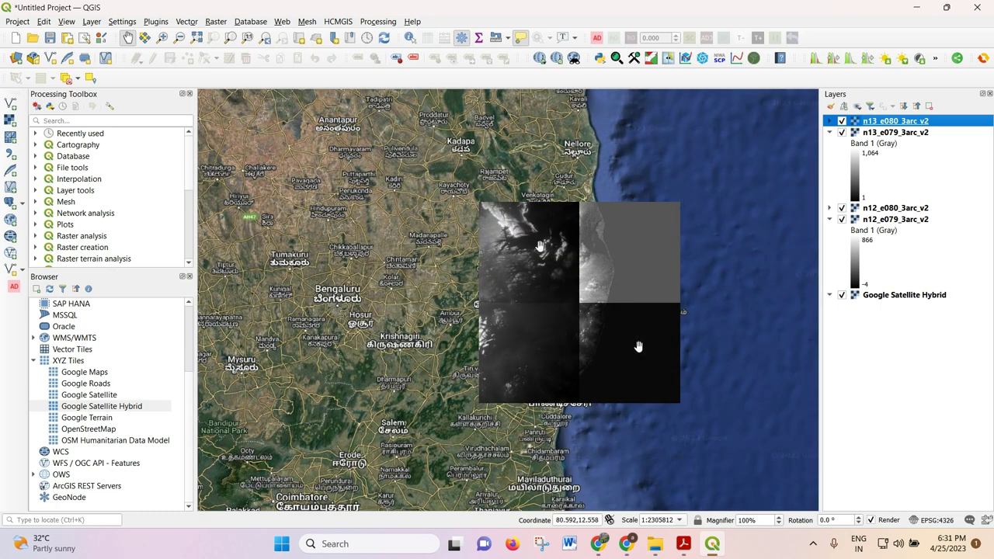
Step: Check the DEM tiles' individual coverage by hiding n13_e080_3arc_v2, n13_e079_3arc_v2 and n12_e080_3arc_v2 one by one and showing them again
scroll(517, 235, "down", 1)
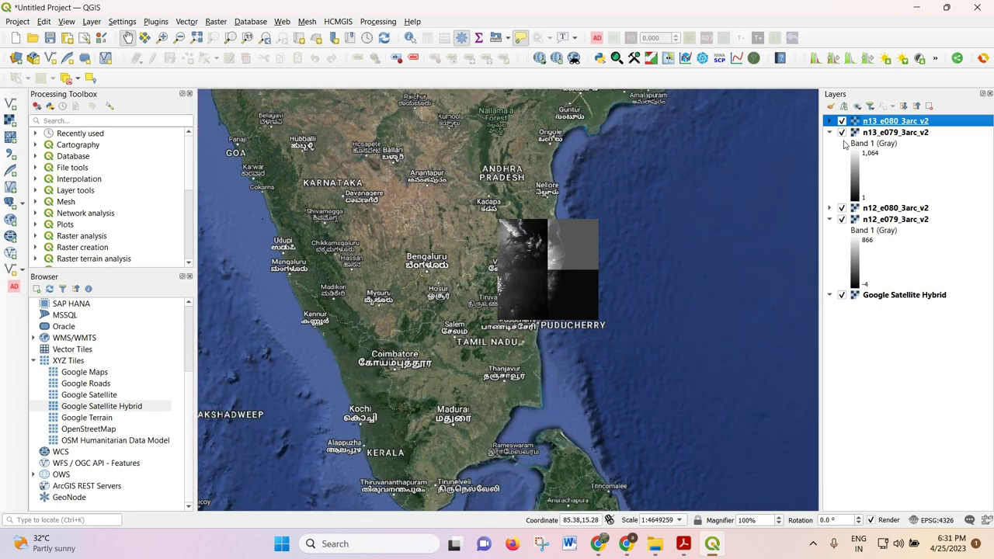
left_click(841, 122)
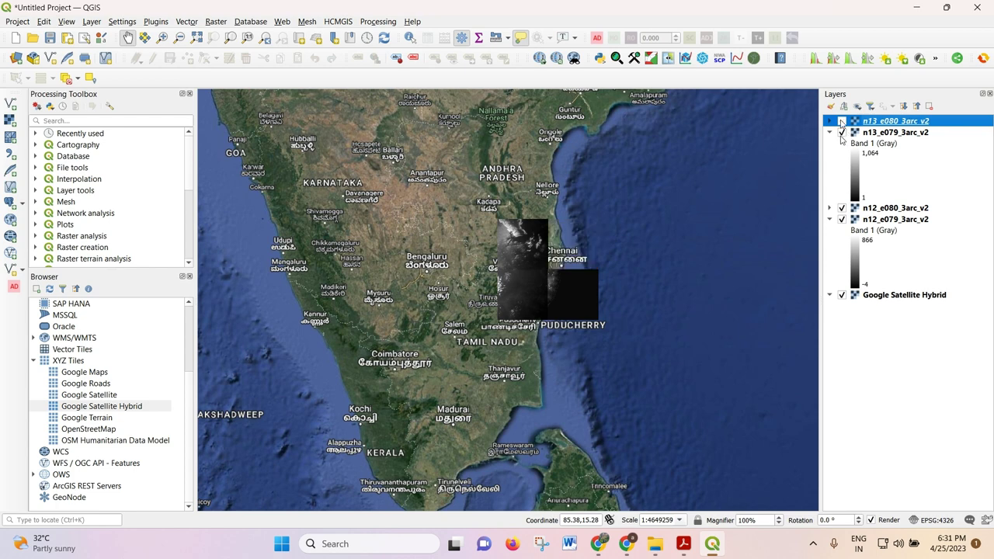
left_click(842, 132)
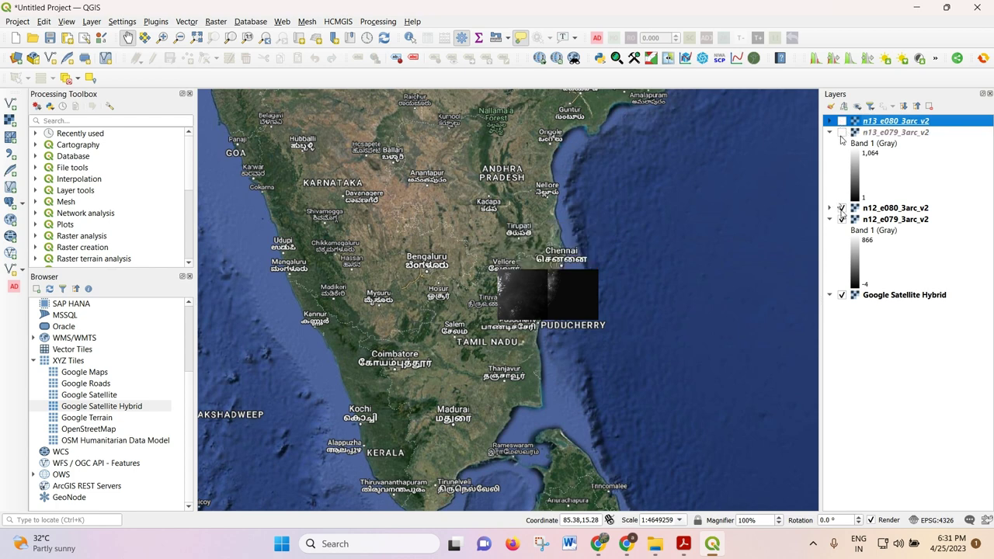
left_click(842, 208)
scroll(509, 305, "up", 2)
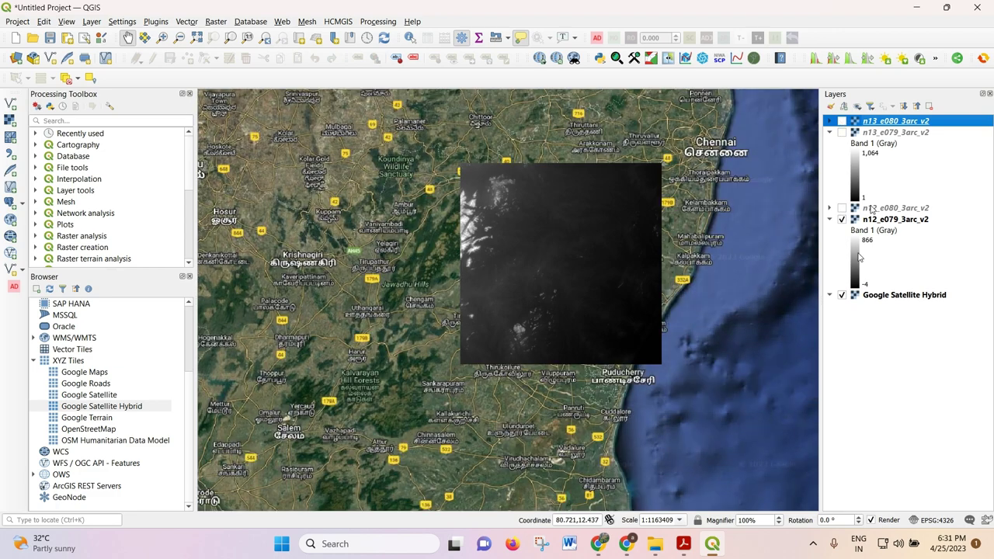
left_click(841, 208)
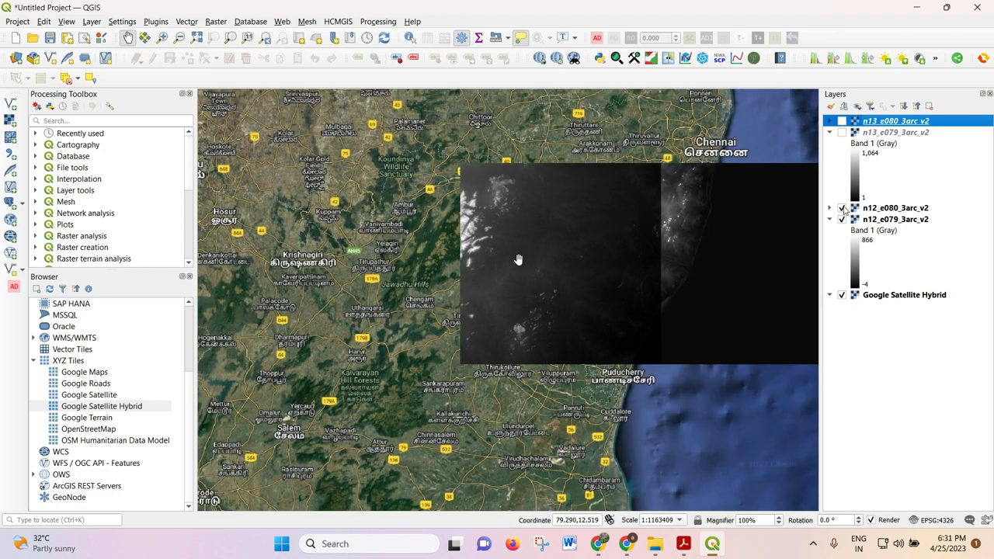
scroll(436, 286, "down", 1)
key("Down")
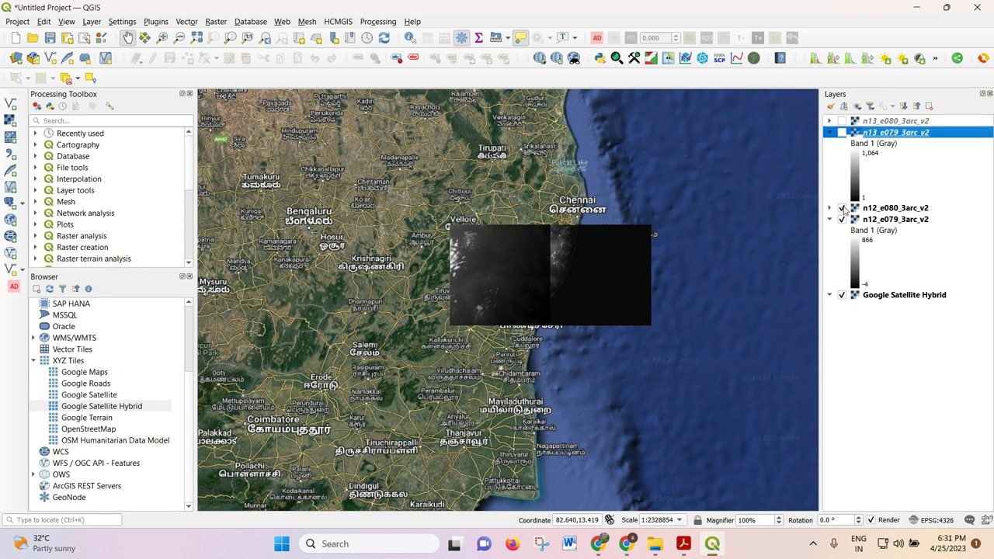
left_click(841, 133)
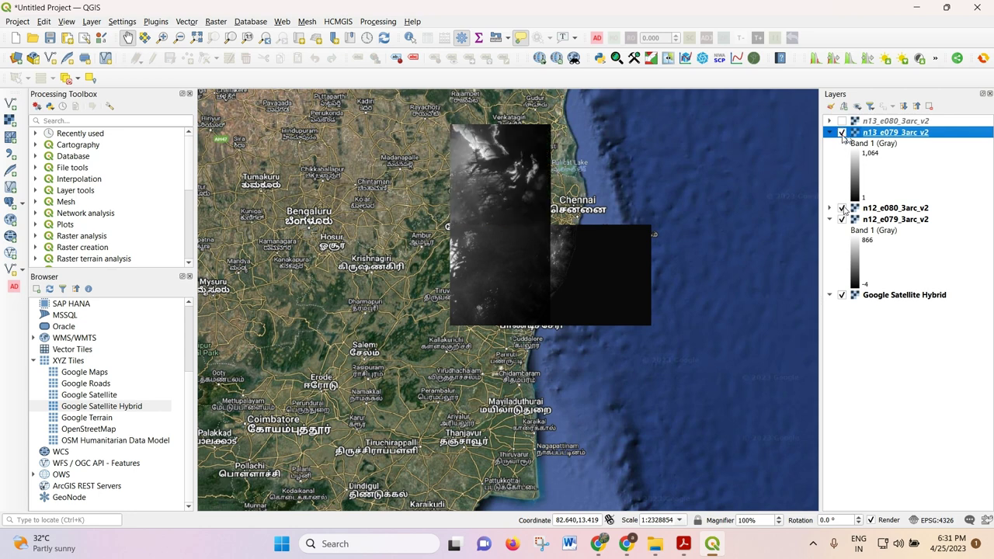
left_click(841, 121)
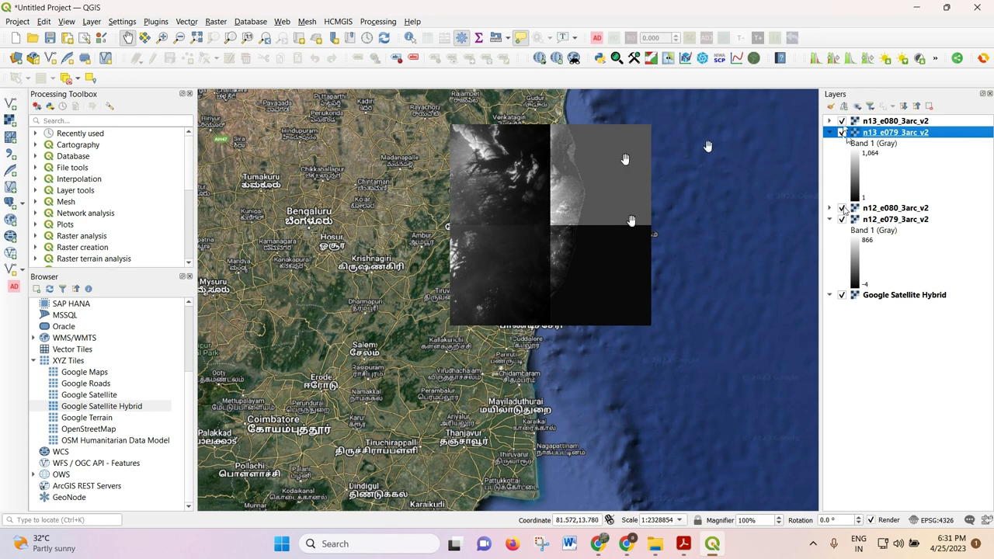
Step: Add the ChennaiBasin_Boundary shapefile from the DEM_tiles folder as a vector layer and place it above all DEM layers
left_click(15, 59)
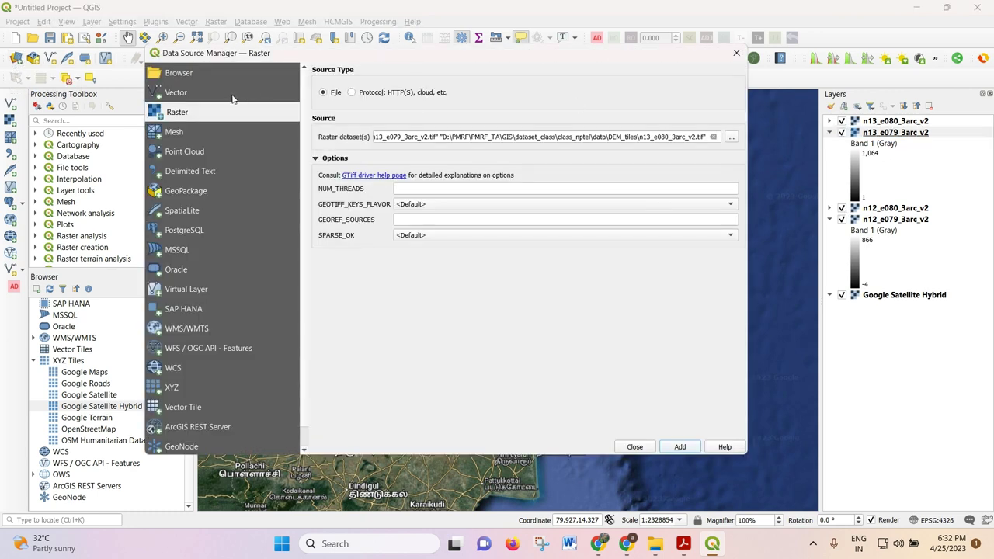
left_click(187, 95)
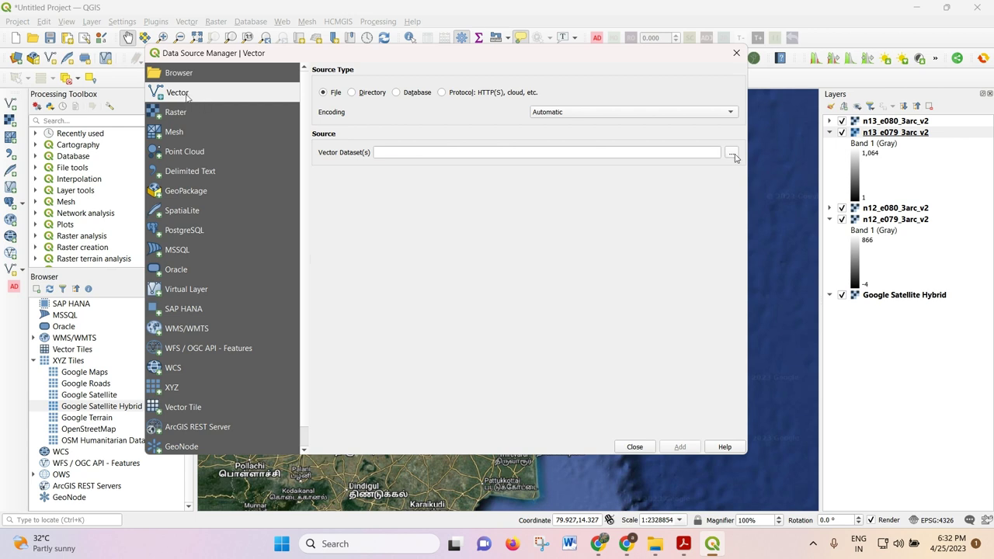
left_click(731, 153)
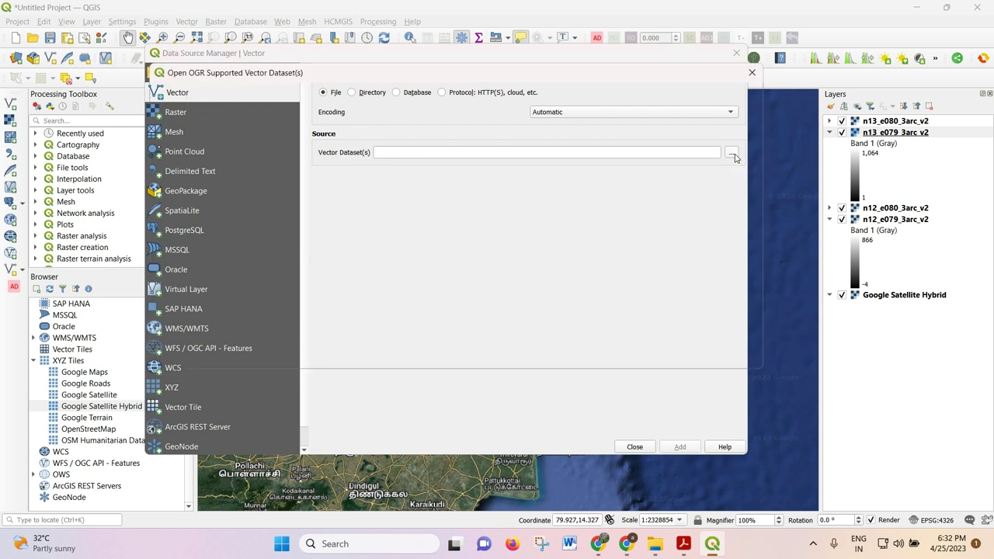
left_click(348, 230)
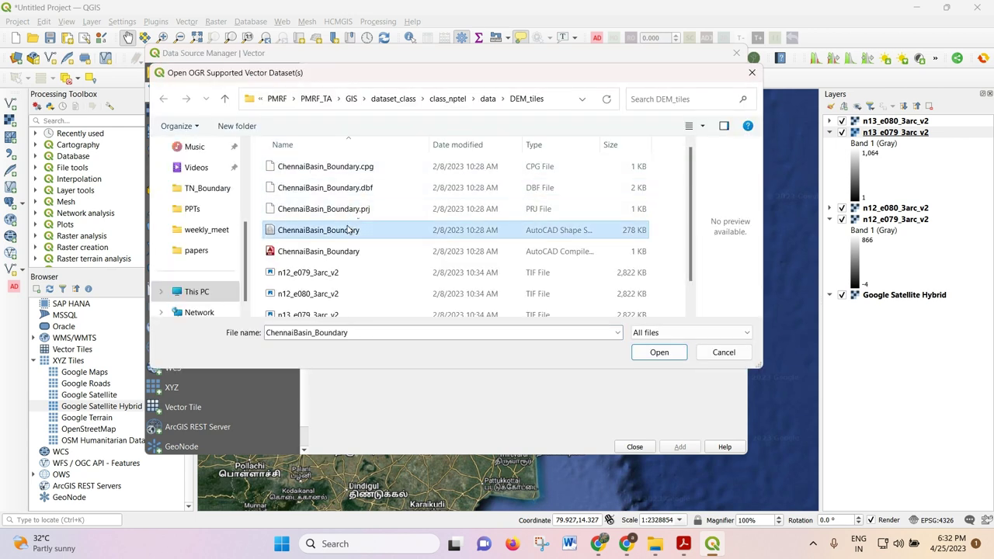
left_click(658, 351)
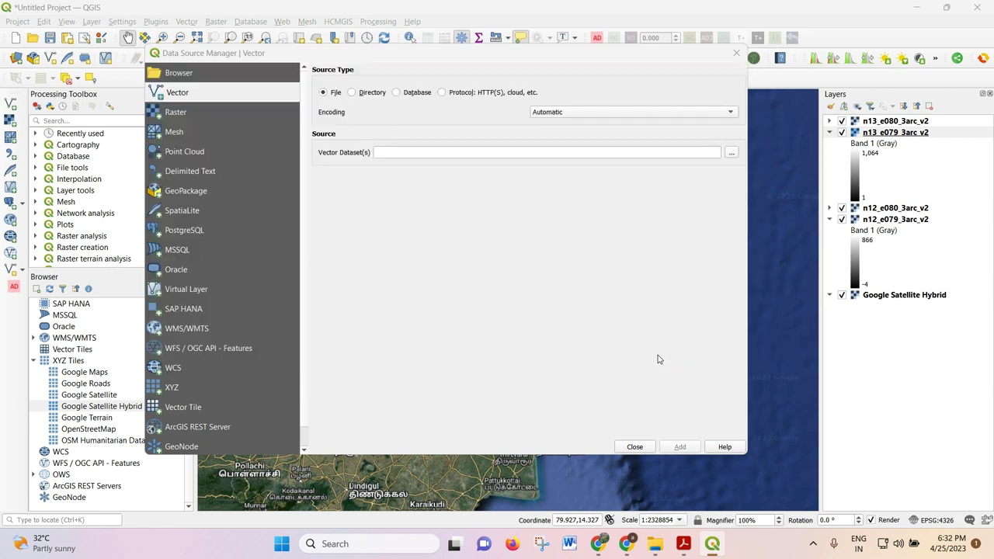
left_click(680, 447)
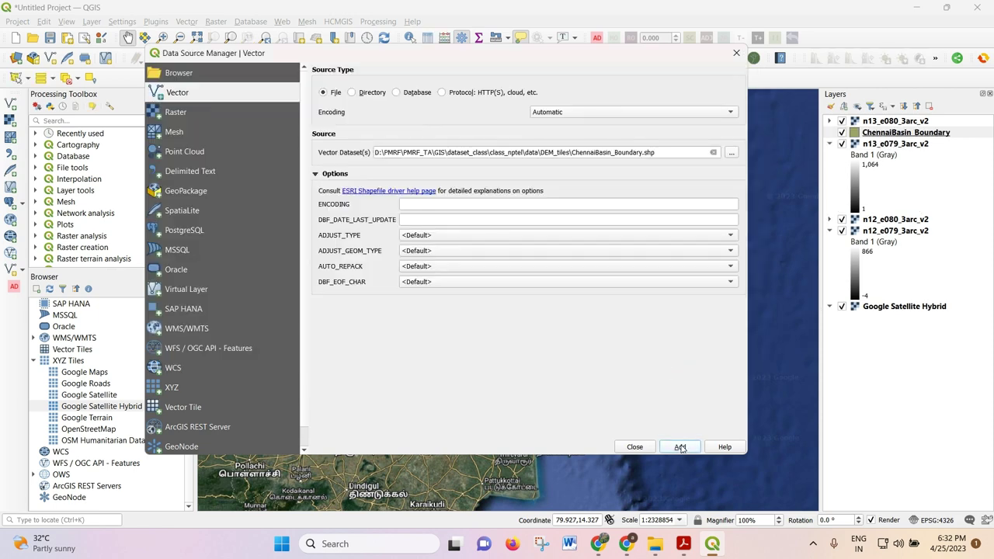
left_click(638, 447)
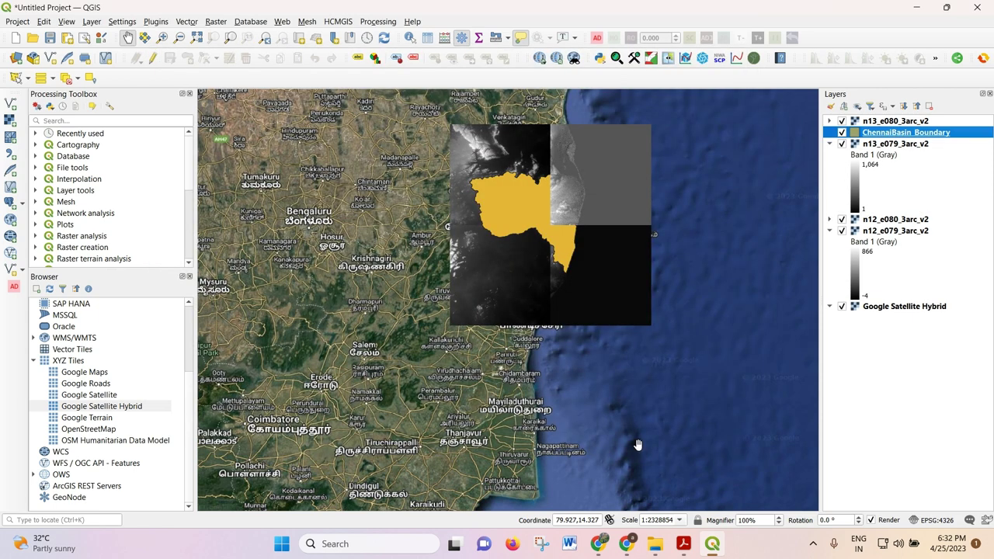
left_click_drag(872, 123, 874, 122)
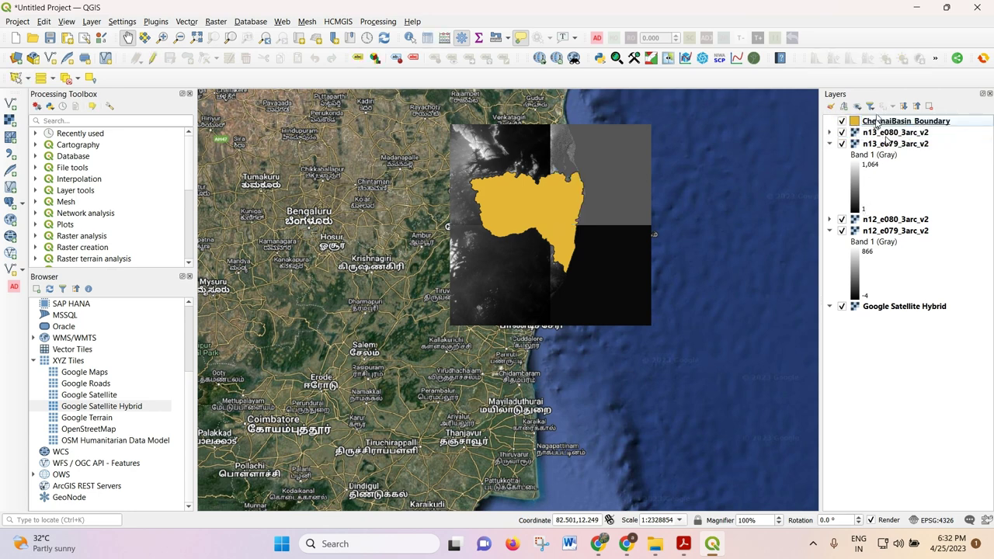
Step: Open the symbology properties of ChennaiBasin_Boundary and choose the outline black symbol preset
left_click(877, 121)
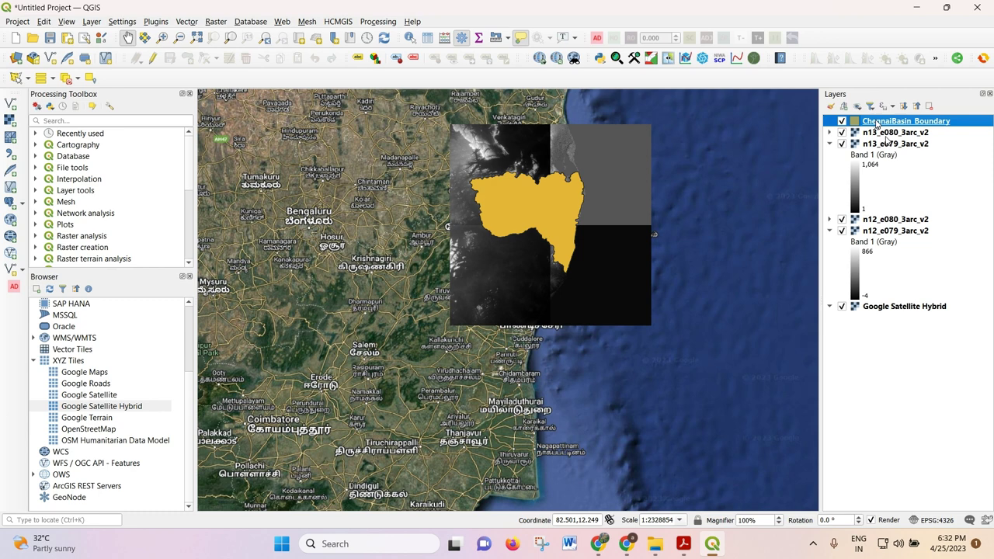
double_click(877, 121)
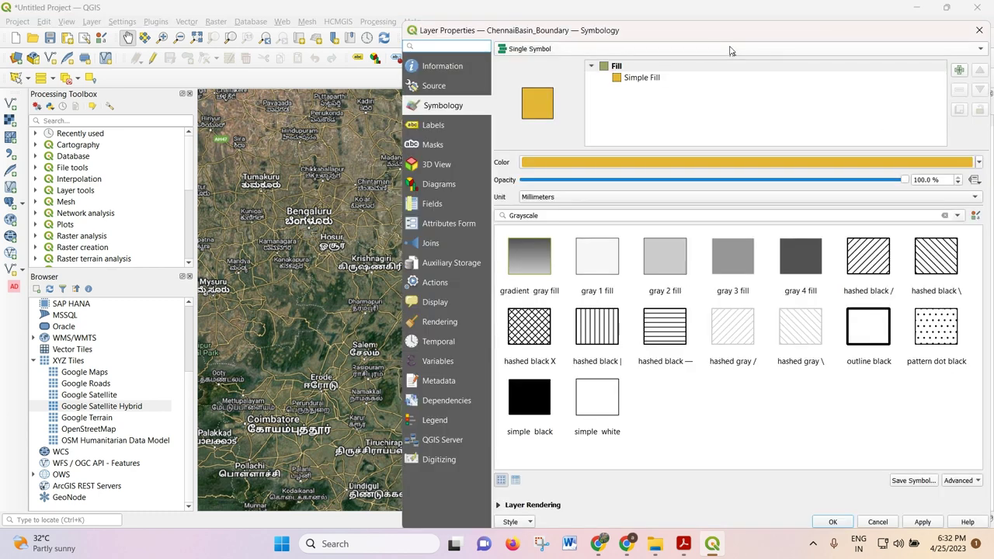
left_click_drag(698, 31, 583, 25)
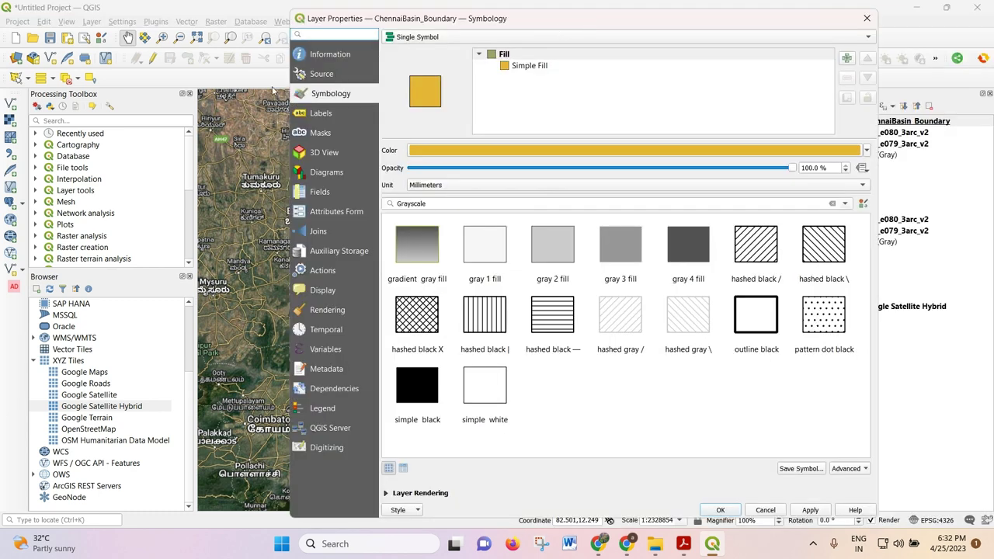
left_click(746, 330)
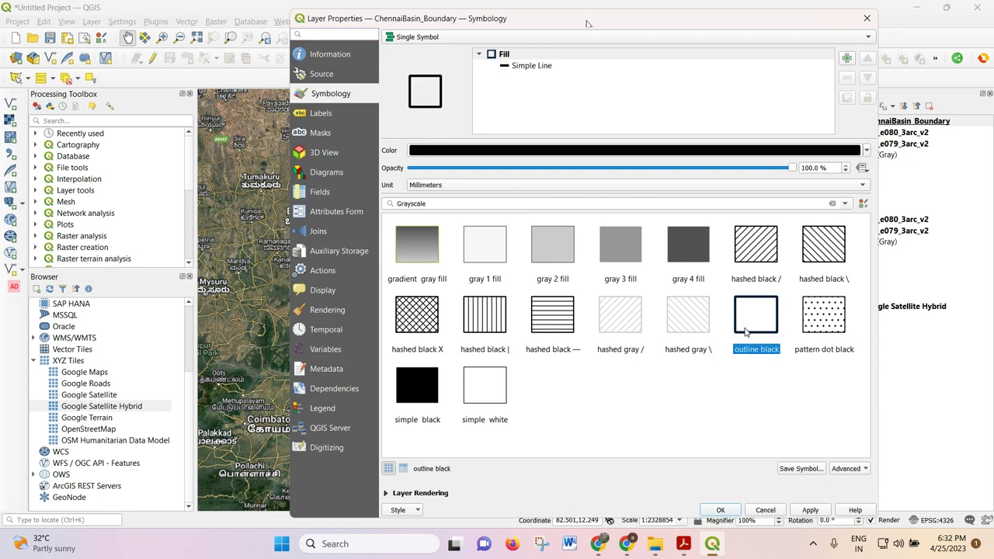
Step: Change the boundary outline's colour to red #fa002e and accept the layer properties
left_click(569, 149)
left_click_drag(667, 312, 690, 311)
left_click(669, 329)
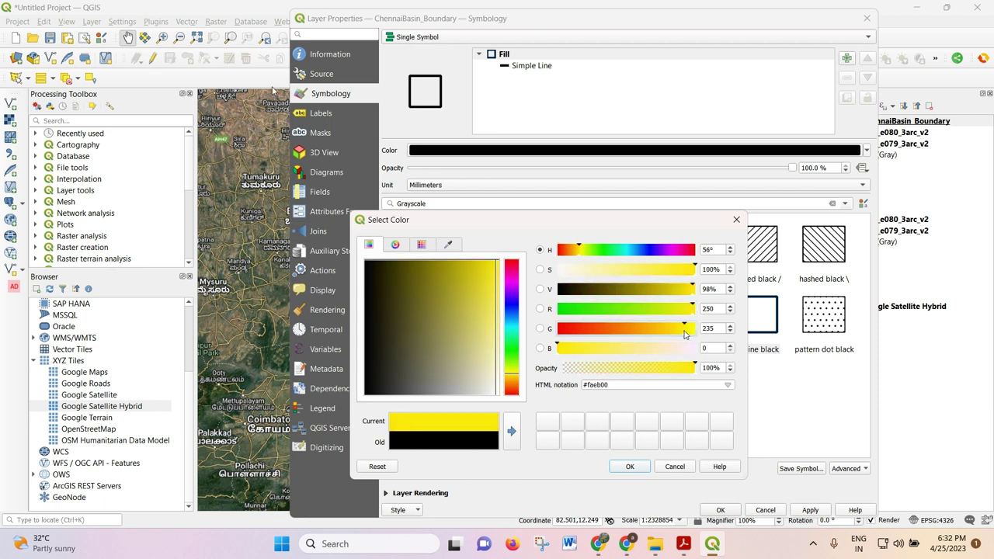
left_click(681, 251)
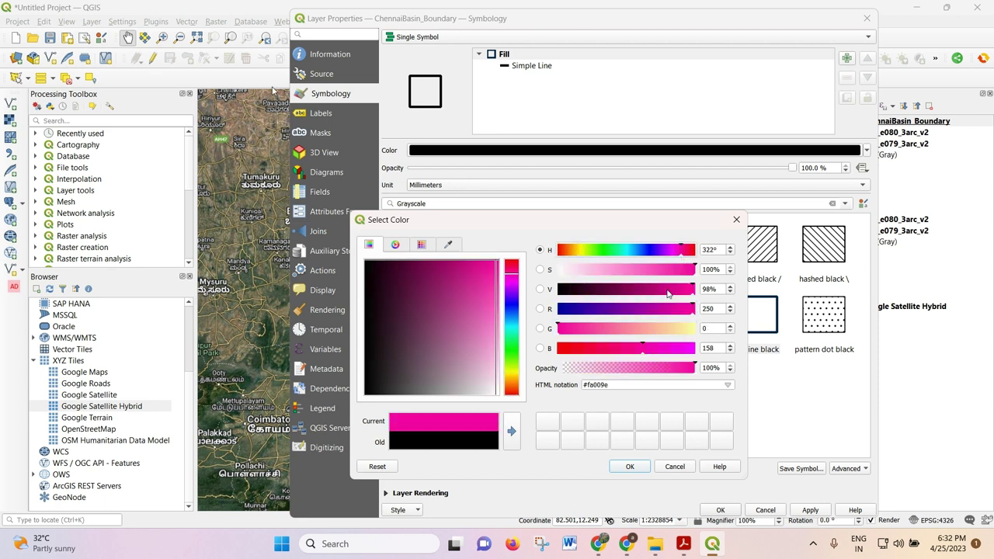
left_click(690, 250)
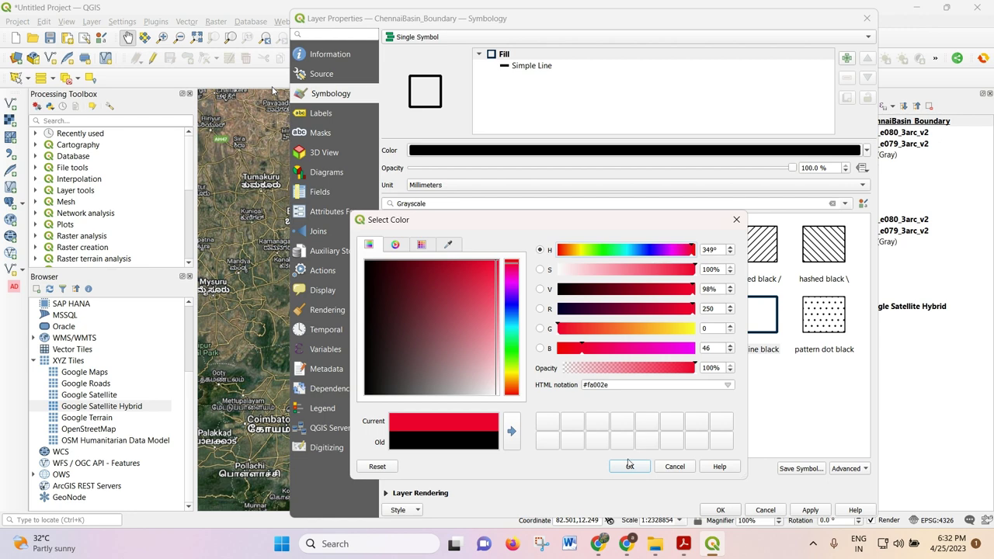
left_click(629, 465)
left_click(713, 513)
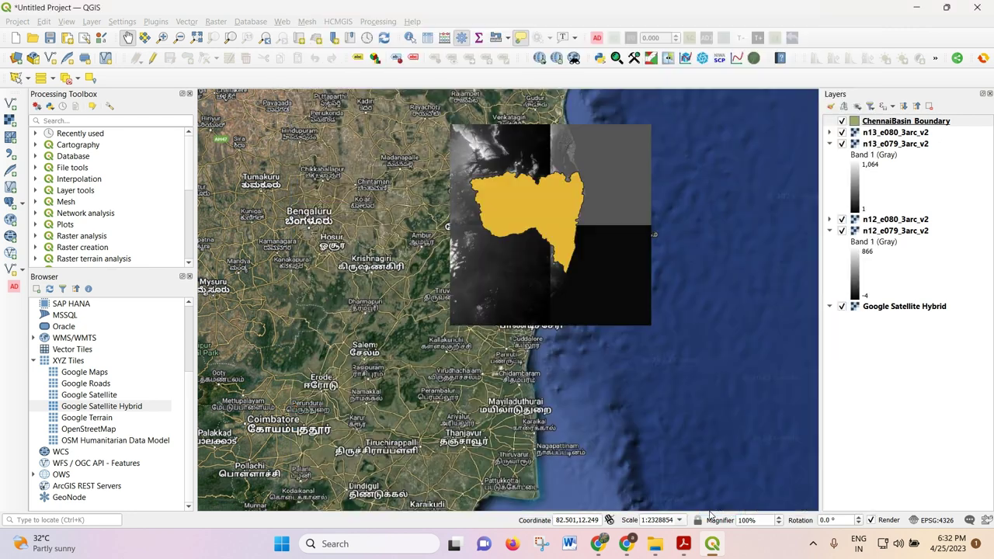
Step: Compare the basin boundary with the basemap and DEM coverage by hiding all four DEM tiles one by one and showing them again
scroll(571, 188, "up", 1)
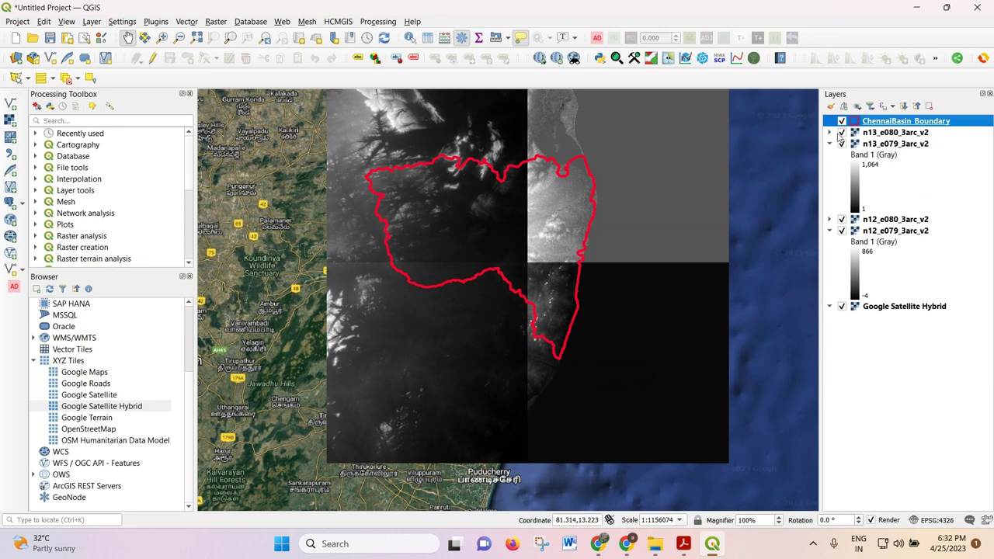
left_click(841, 132)
left_click(842, 144)
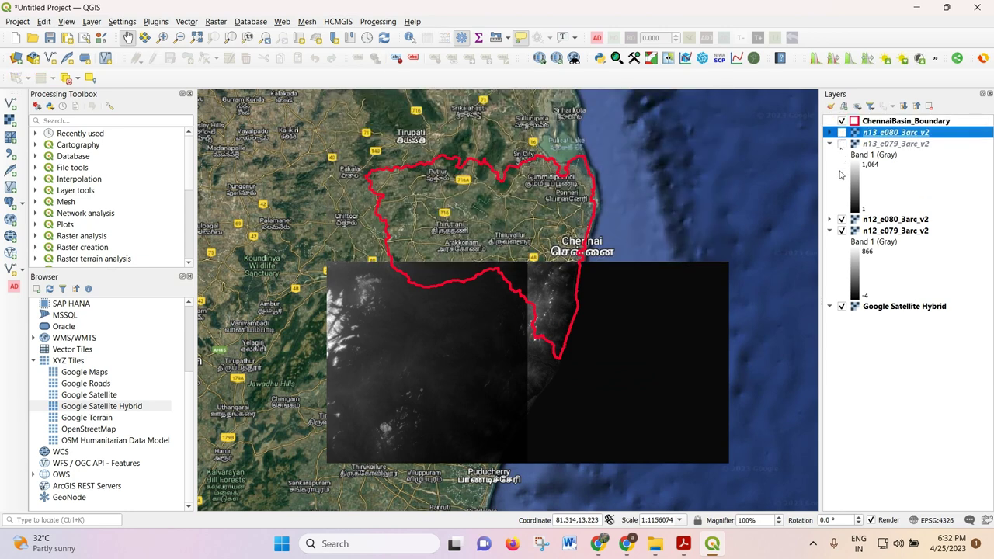
left_click(842, 219)
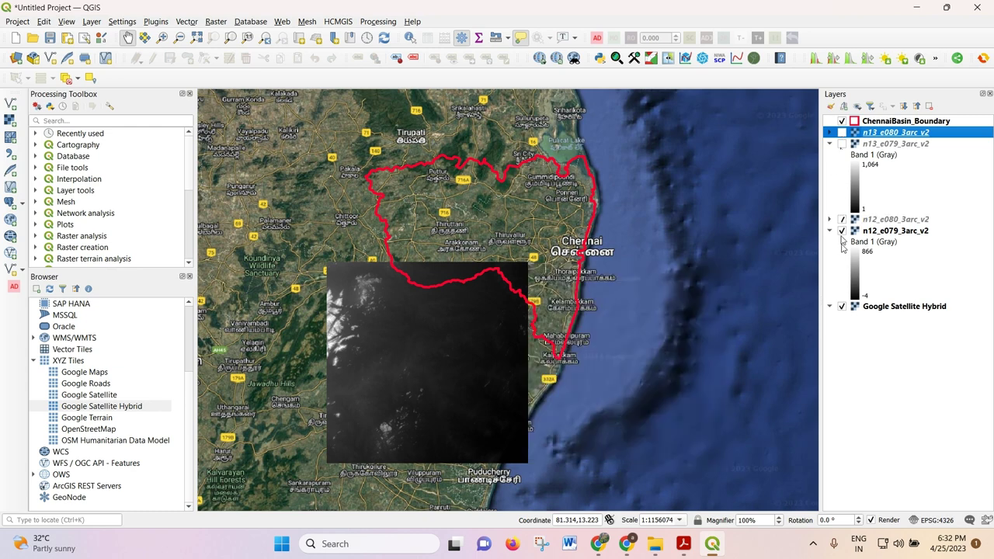
left_click(842, 230)
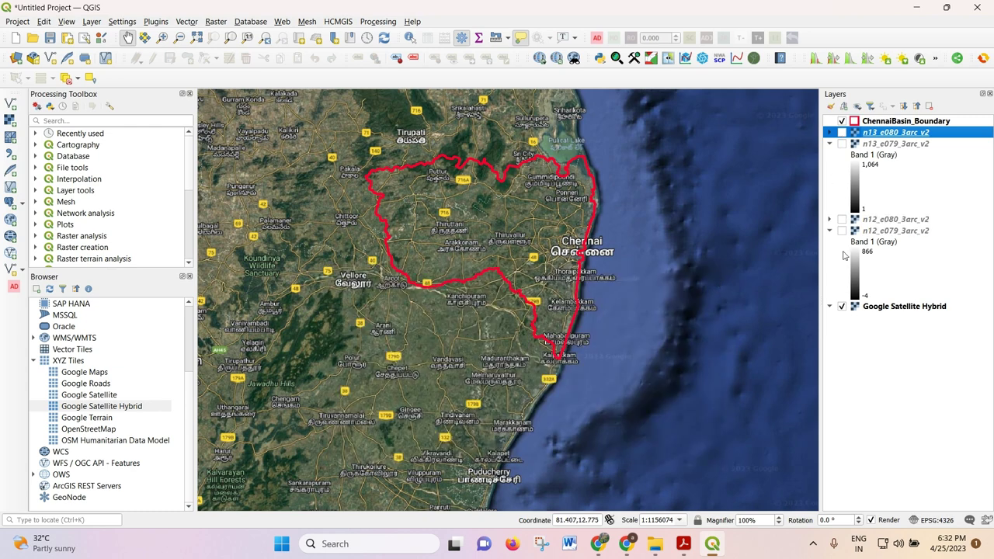
left_click(842, 231)
left_click(842, 219)
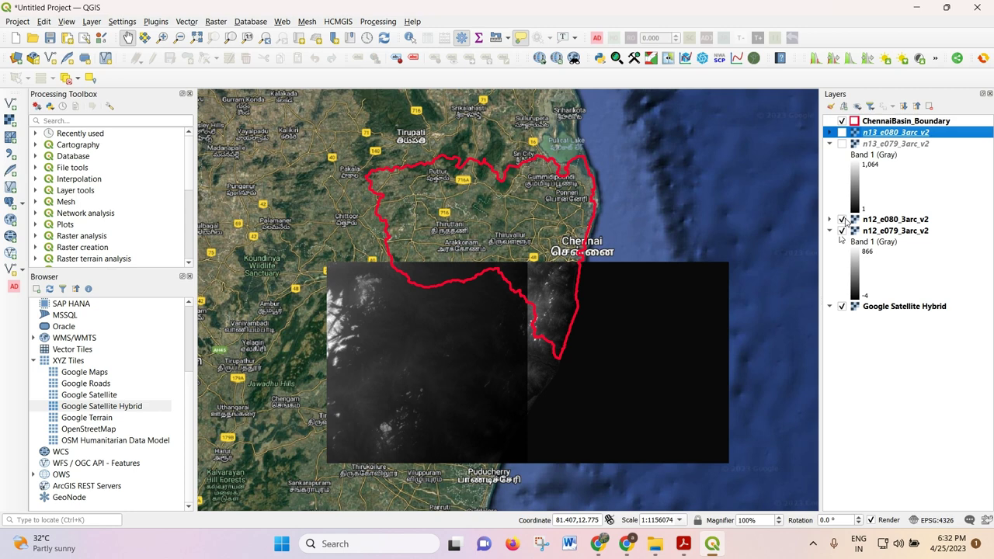
left_click(842, 143)
left_click(842, 133)
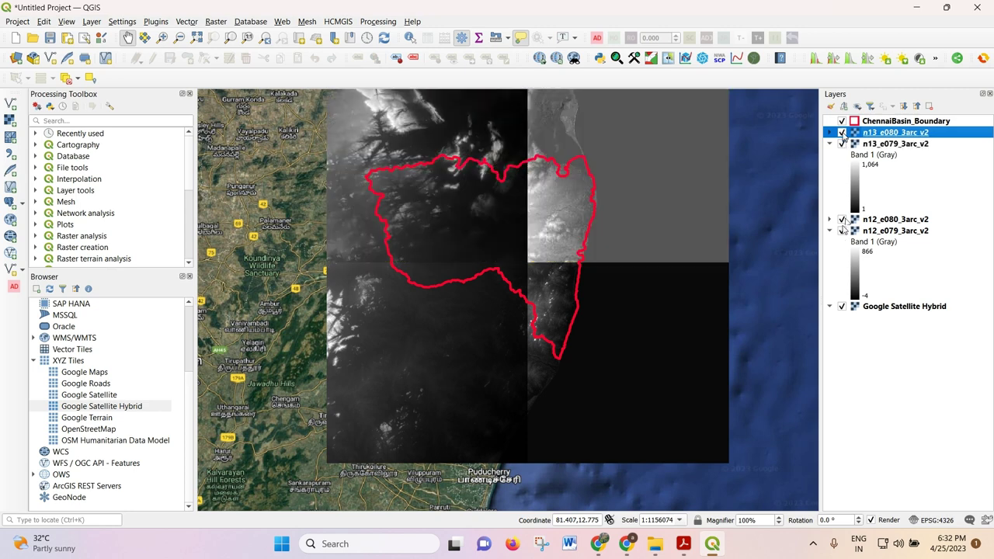
scroll(421, 278, "down", 1)
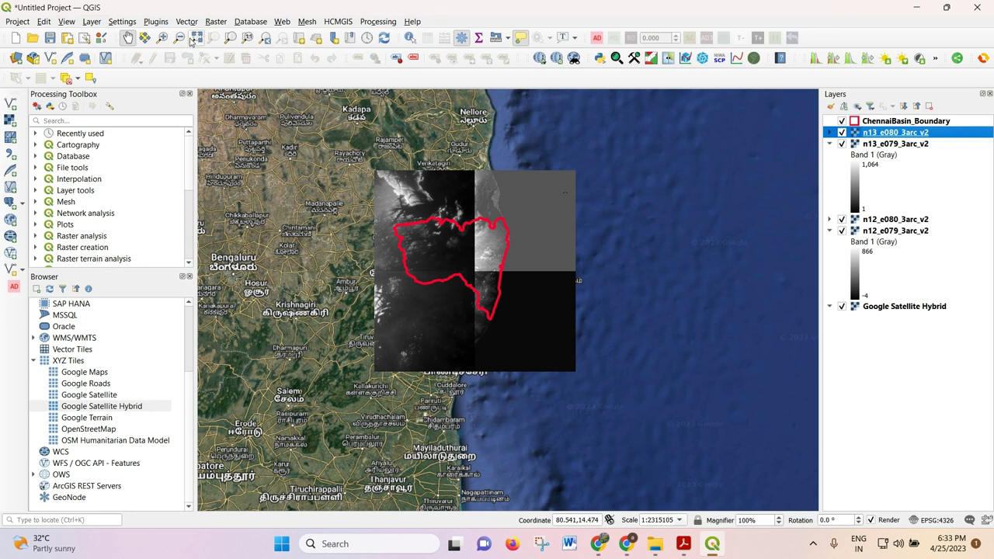
Step: Open the raster Merge tool and select the four DEM tiles as input layers, leaving out Google Satellite Hybrid
left_click(215, 22)
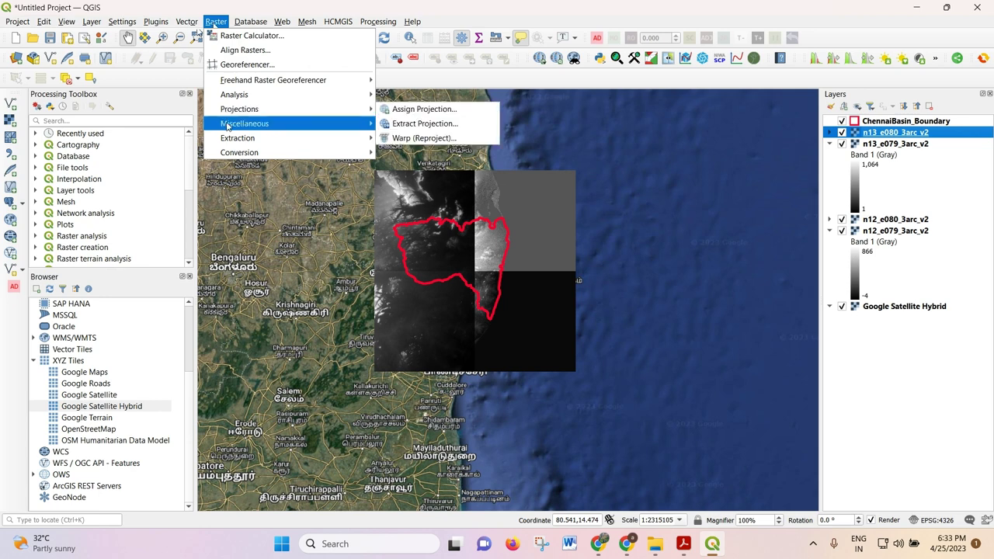
mouse_move(229, 125)
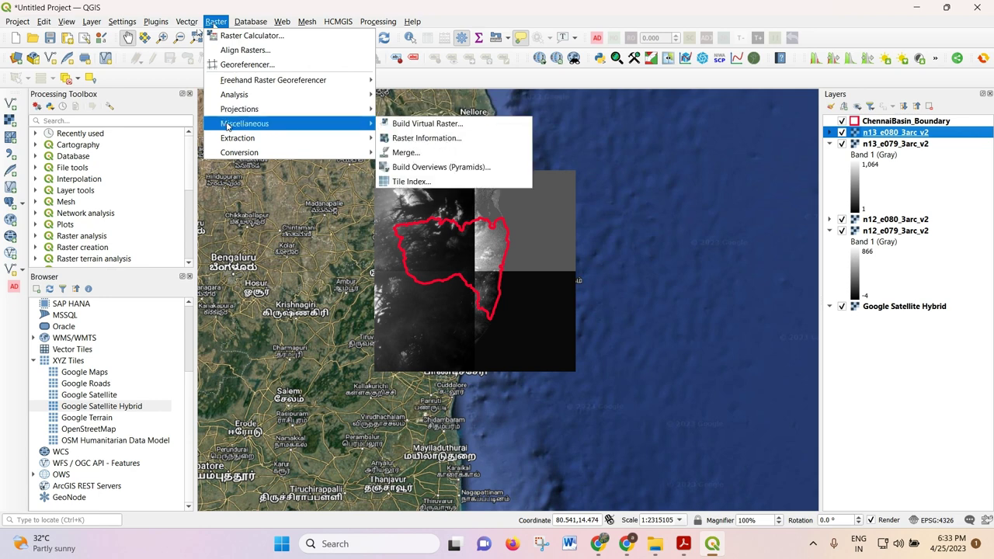
left_click(465, 157)
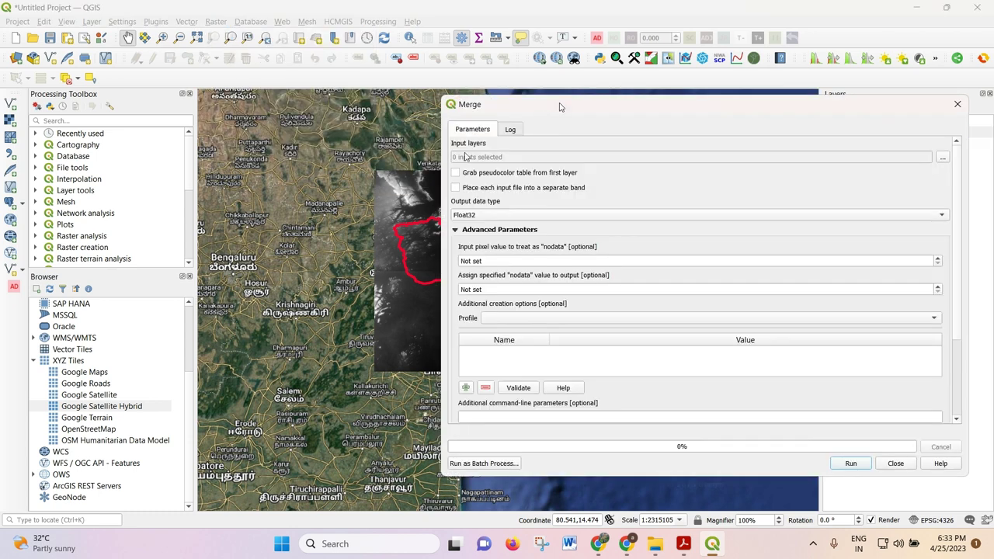
left_click_drag(559, 106, 412, 95)
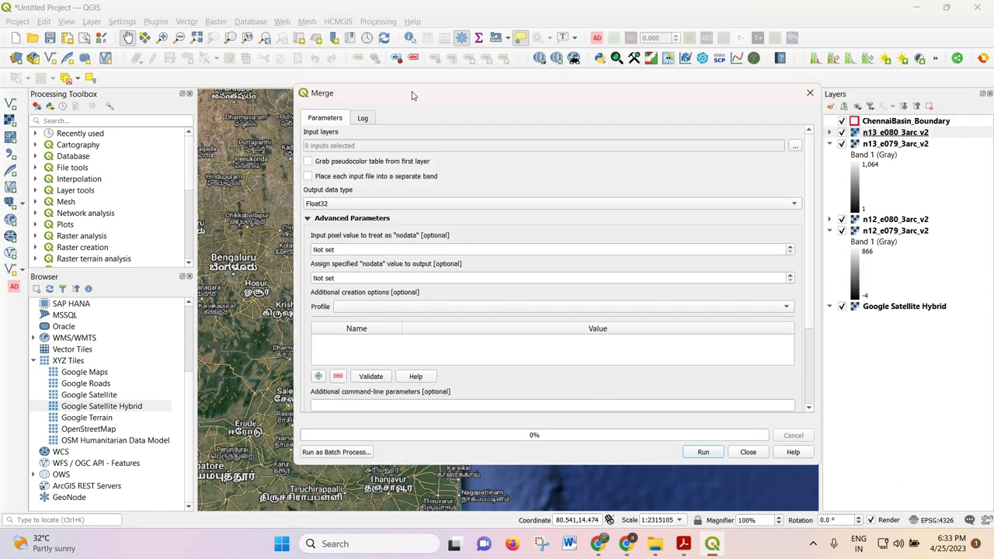
left_click(793, 146)
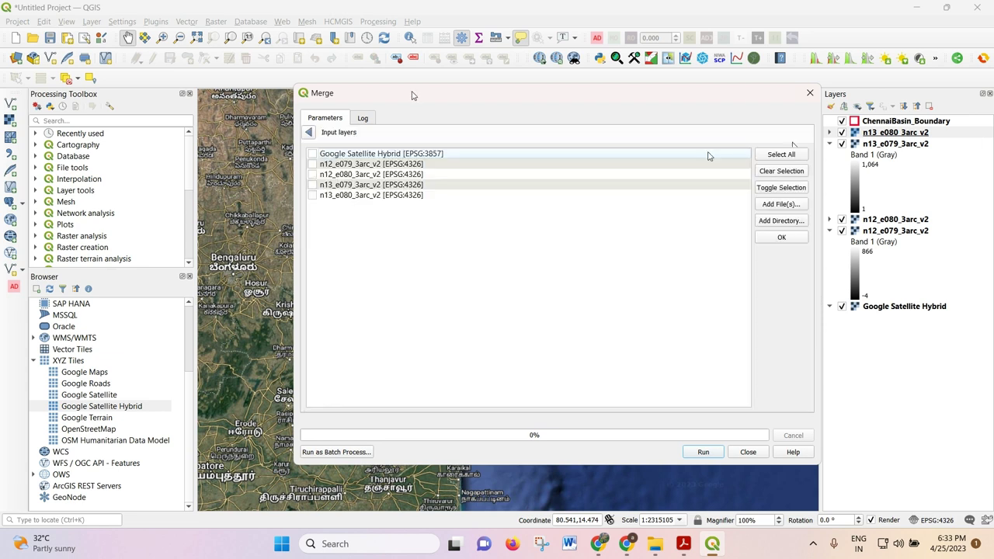
left_click(312, 195)
left_click(312, 185)
left_click(314, 165)
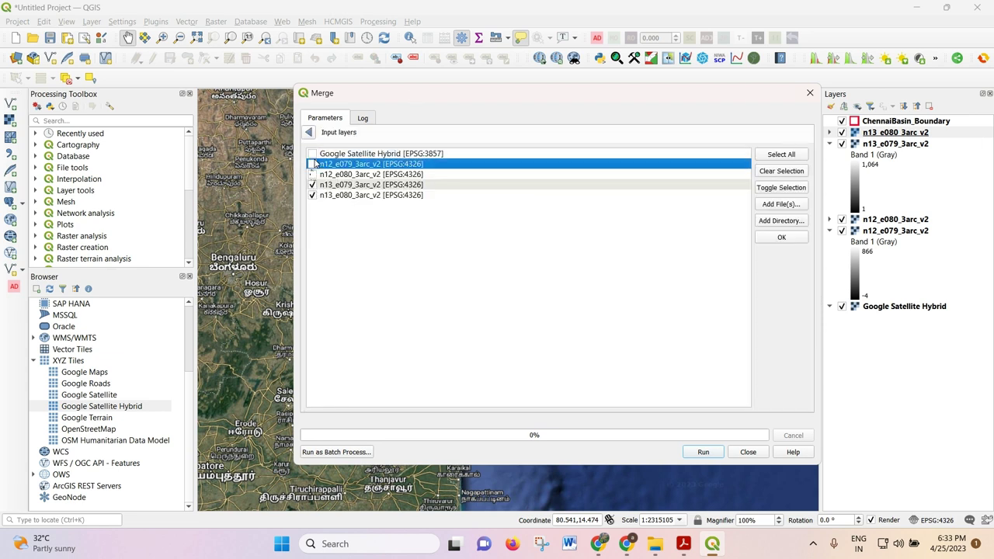
left_click(308, 134)
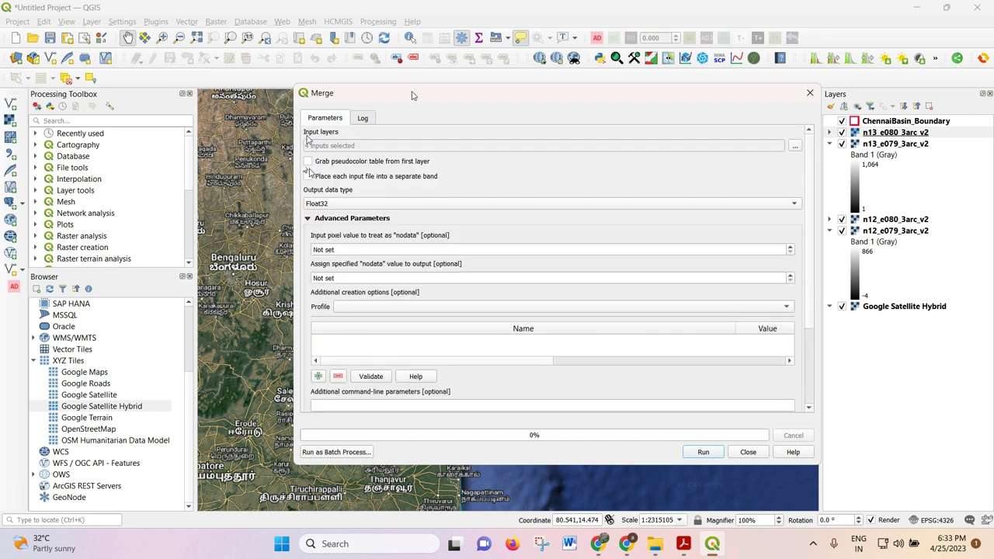
Step: Enable placing each input file into a separate band and choose the DEM_tiles folder for the merged output
scroll(578, 177, "down", 2)
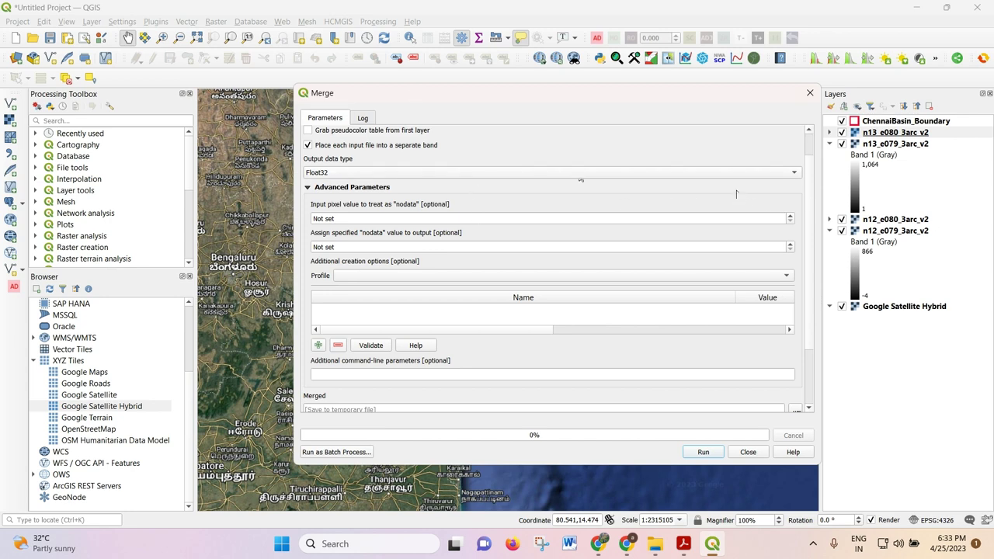
scroll(729, 198, "down", 1)
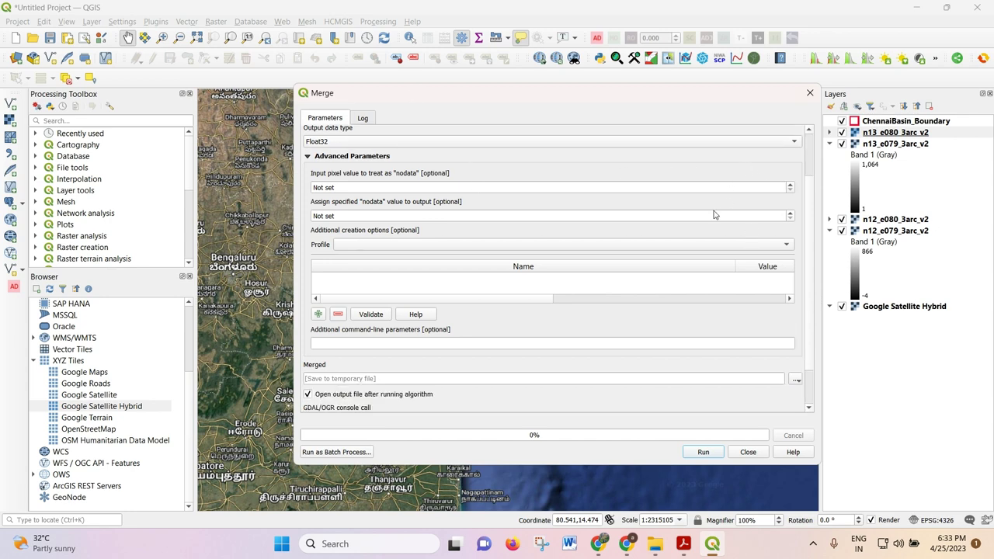
scroll(792, 276, "down", 2)
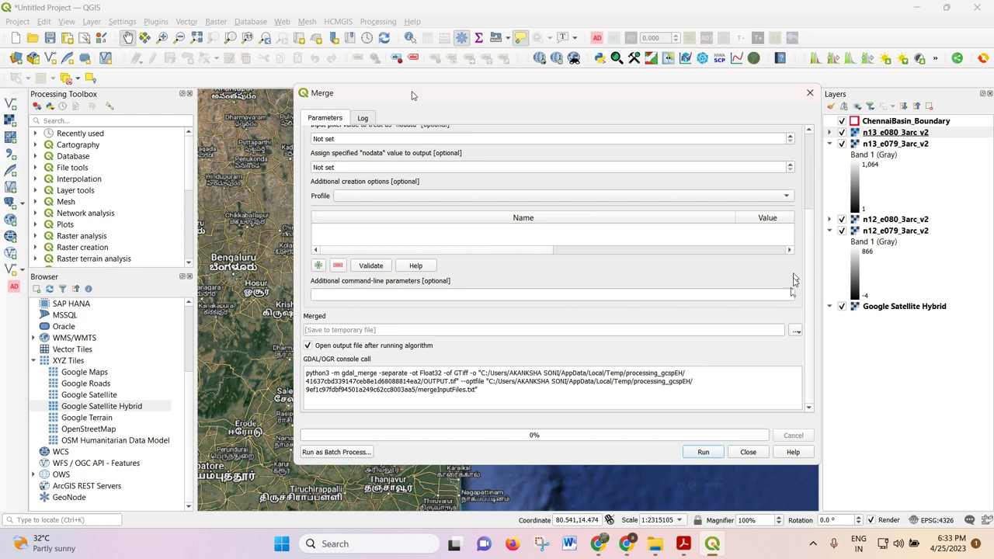
left_click(797, 332)
left_click(808, 357)
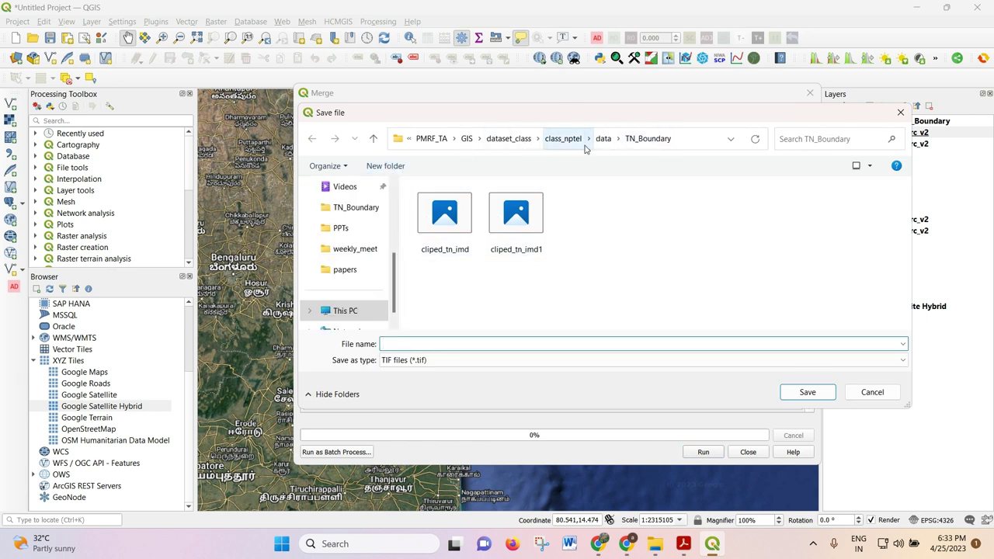
left_click(372, 138)
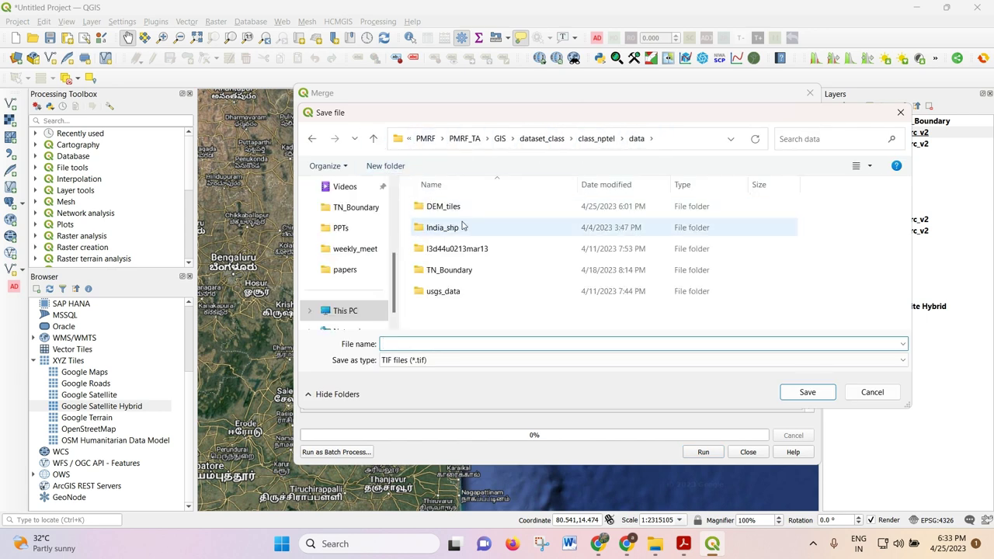
double_click(482, 208)
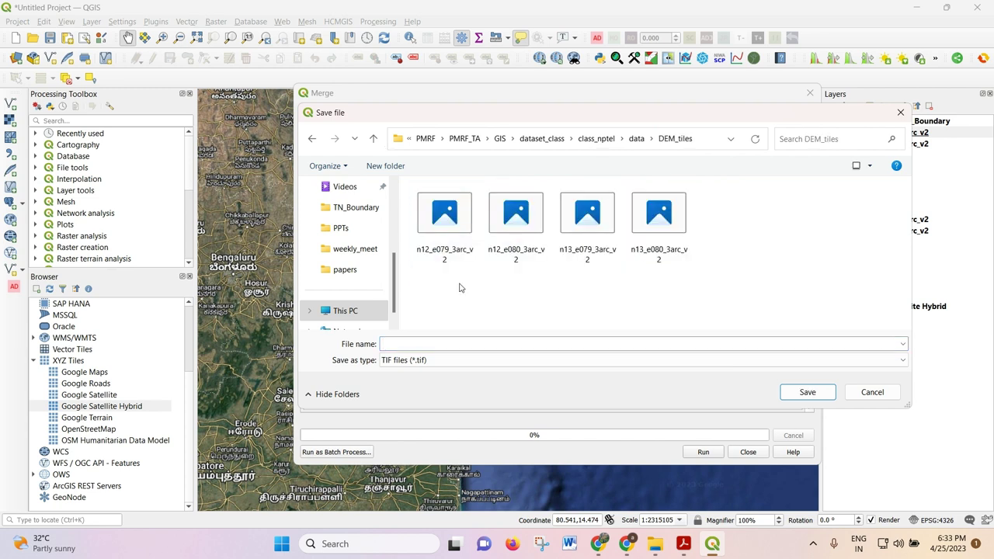
Step: Save the output as a TIF file named merged_tiff, run the merge and close the tool
left_click(405, 346)
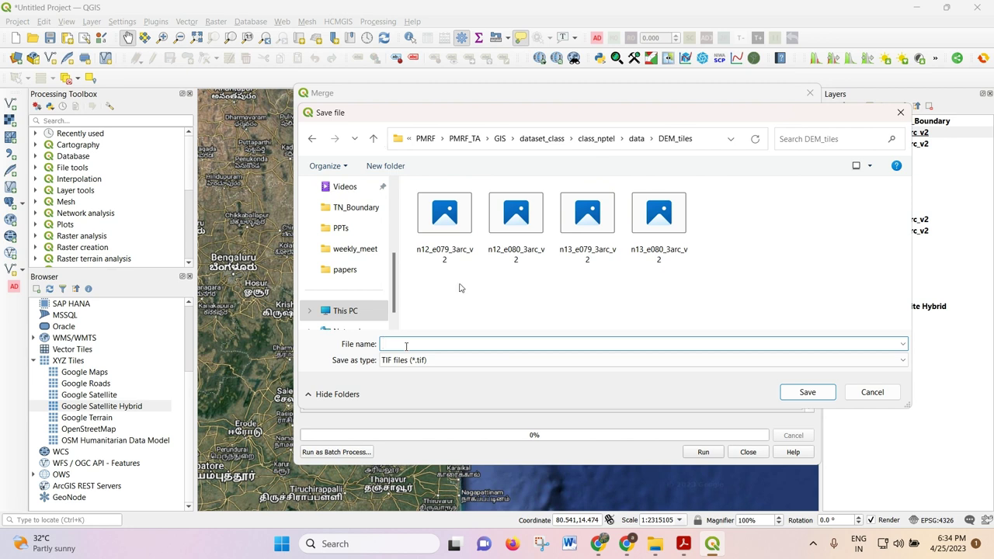
key("XF86MonBrightnessDown")
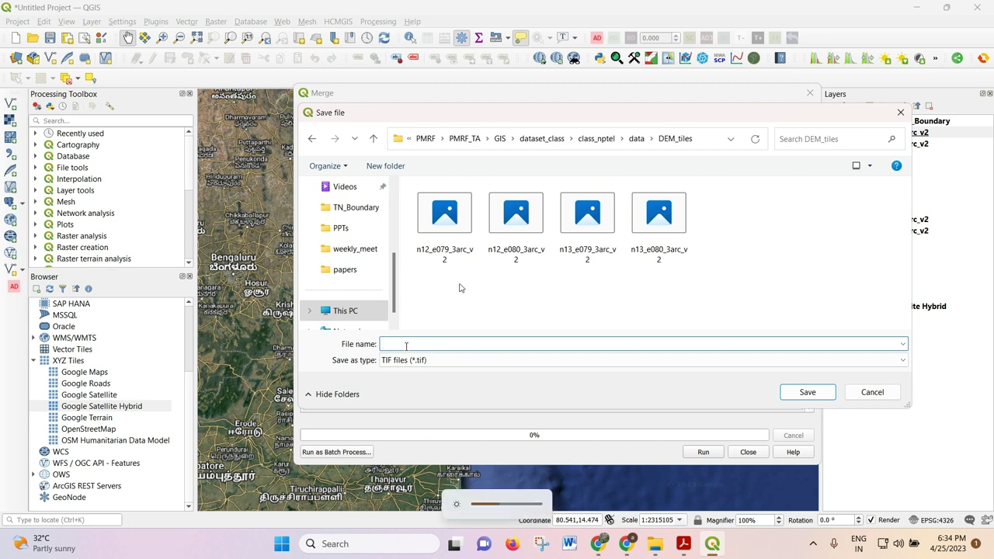
type("merger")
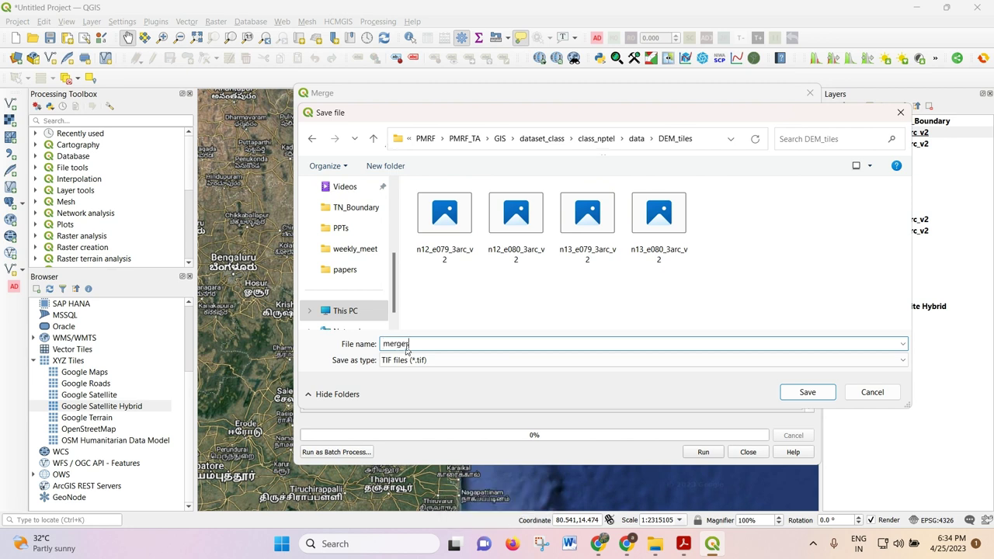
key("BackSpace")
type("d_tiff")
key("Return")
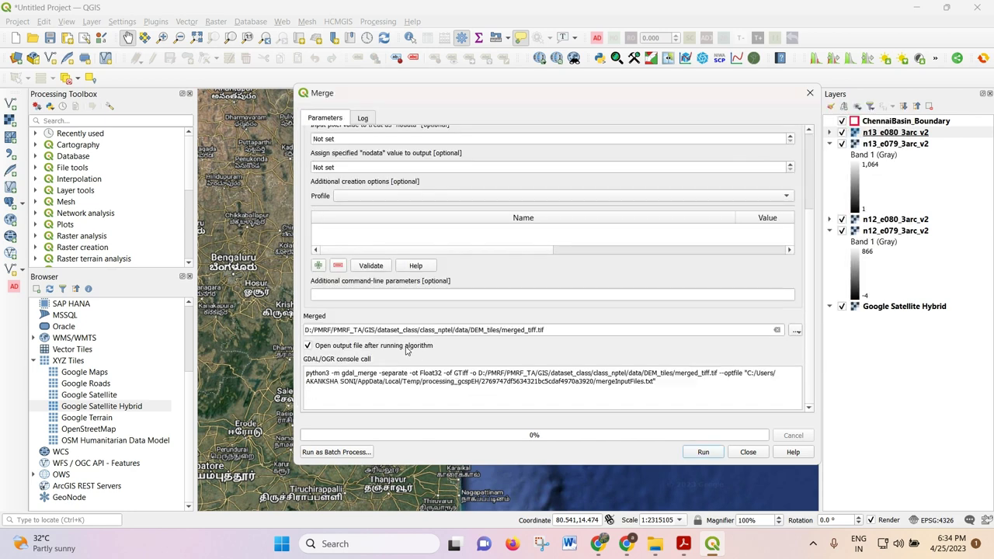
left_click(703, 451)
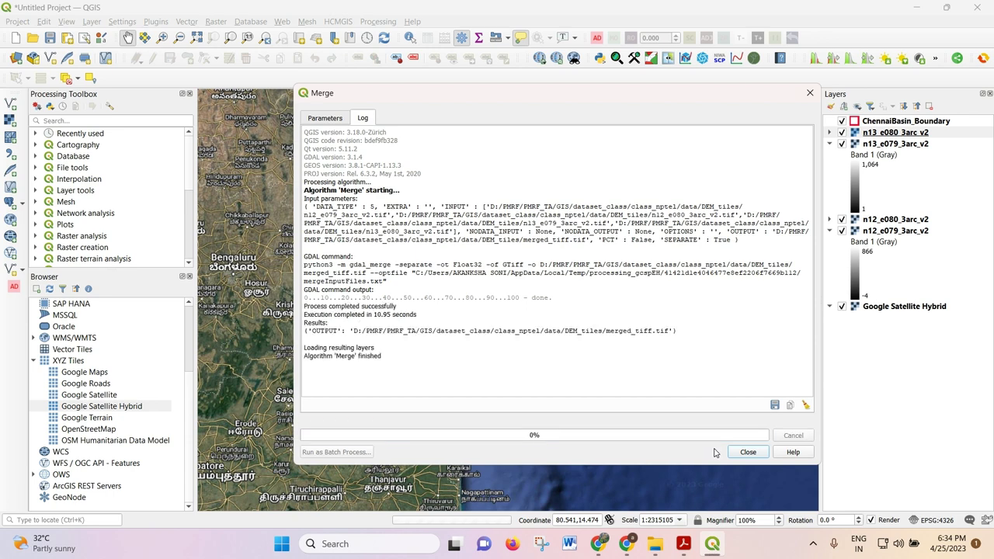
left_click(809, 93)
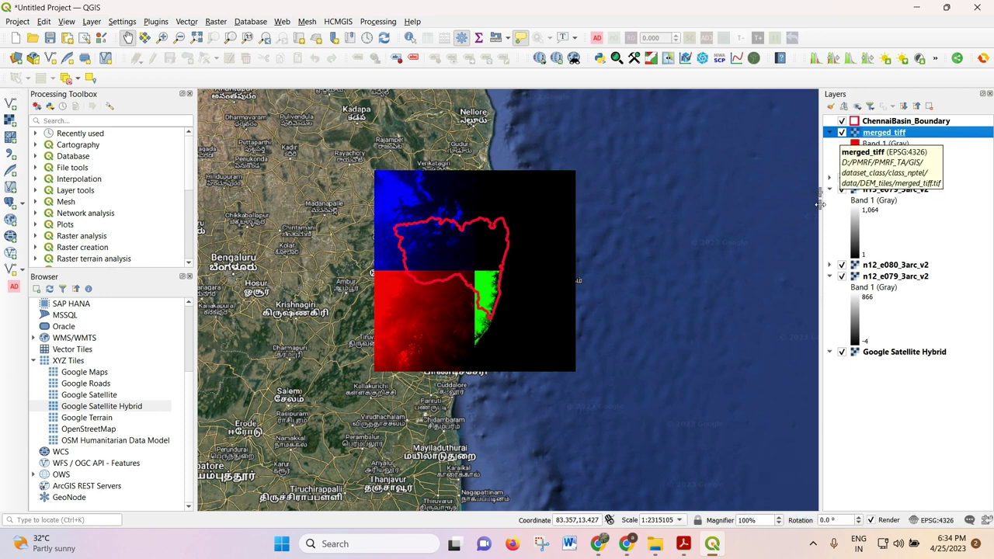
Step: Hide all four individual DEM tile layers so that only merged_tiff is displayed with the boundary and basemap
left_click(840, 180)
left_click(841, 189)
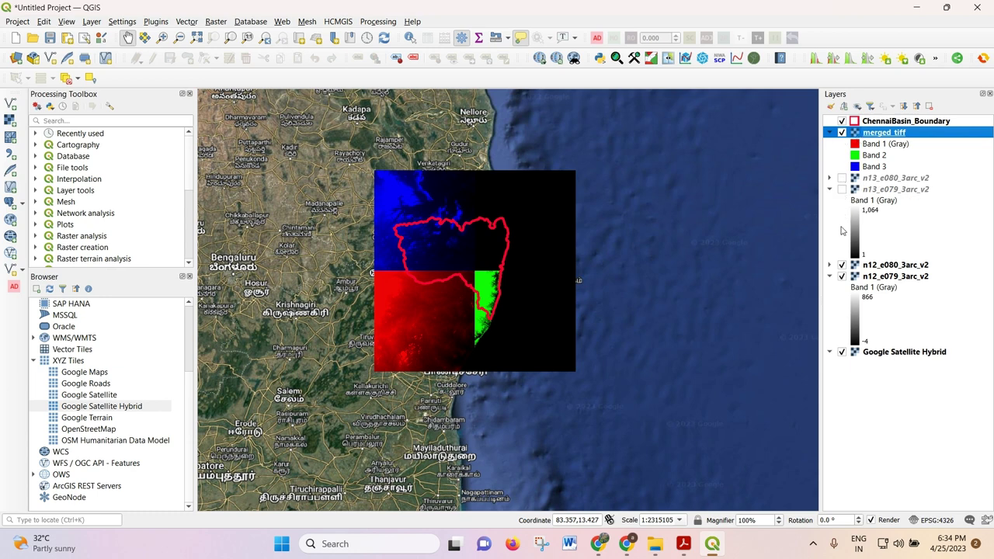
left_click(841, 264)
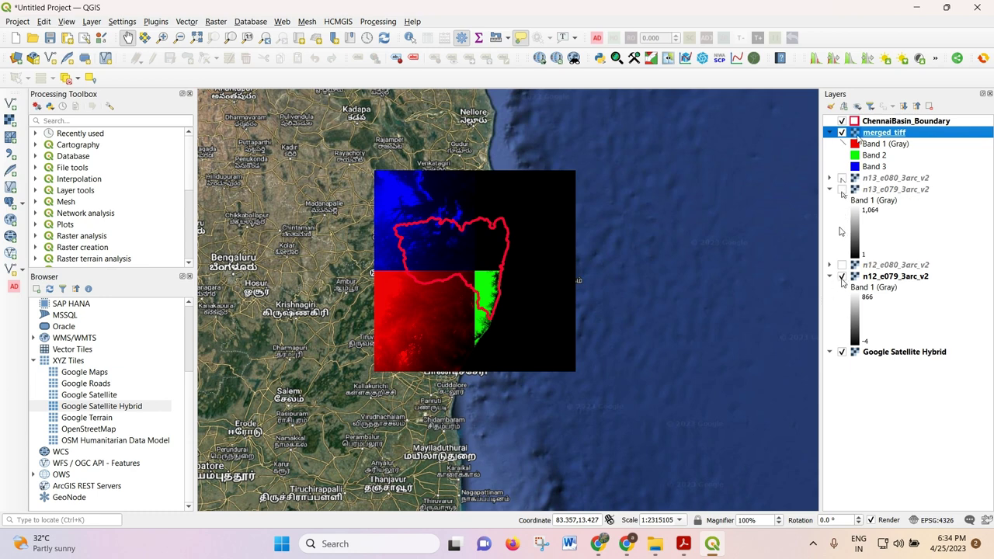
left_click(841, 277)
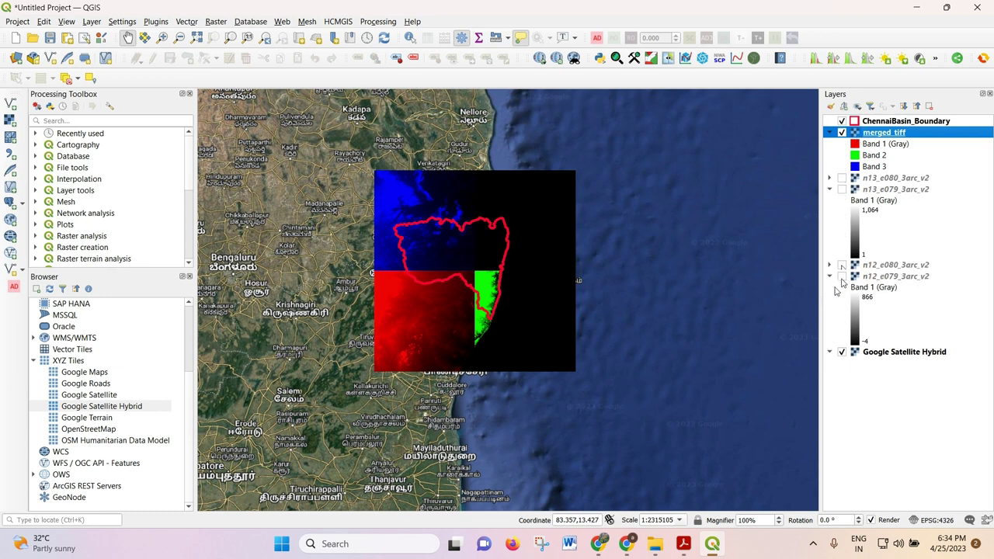
Step: Set the render type of merged_tiff to Singleband gray in its symbology properties and accept
double_click(864, 136)
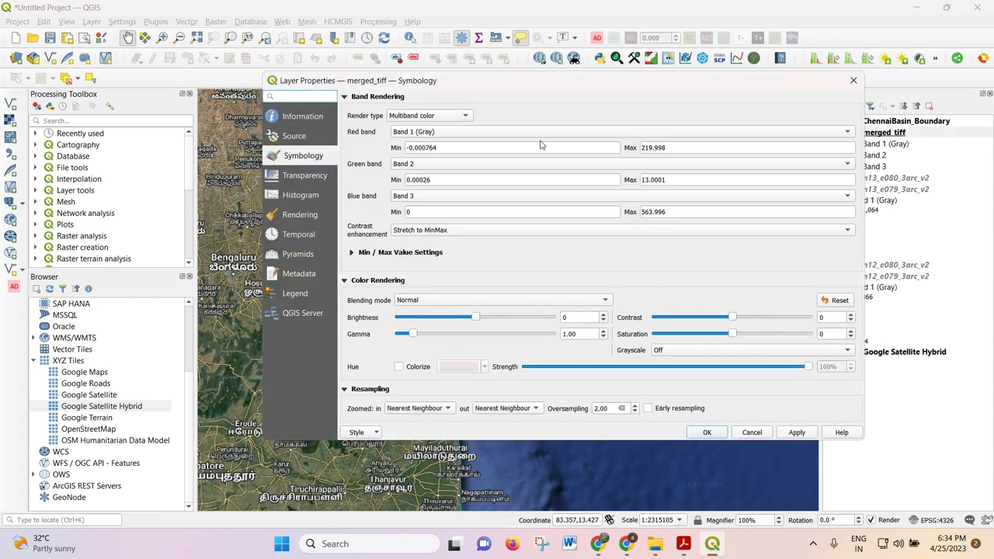
left_click(436, 116)
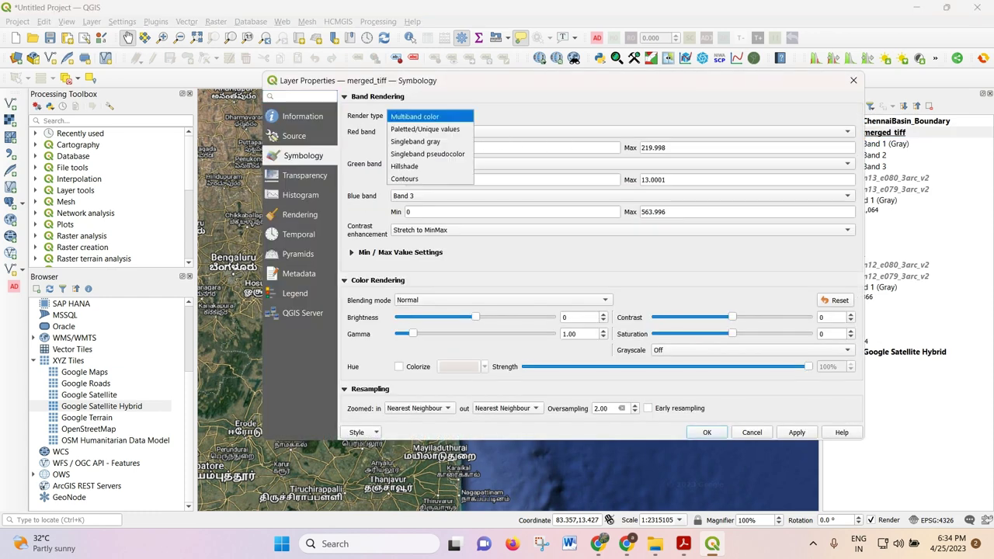
left_click(435, 140)
left_click(695, 430)
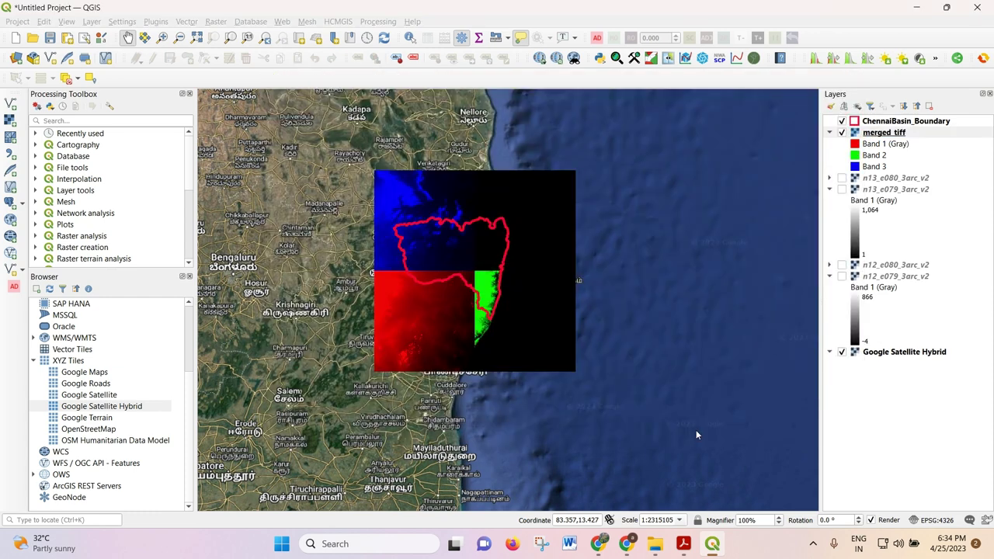
Step: Compare merged_tiff with the four original DEM tiles by switching their visibility, ending with merged_tiff shown and the tiles hidden
left_click(842, 133)
left_click(841, 208)
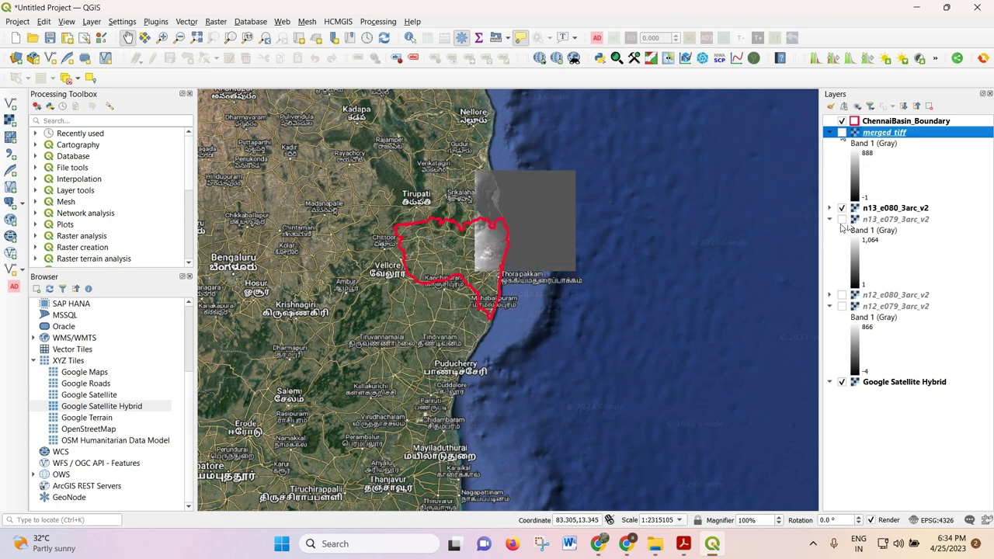
left_click(841, 220)
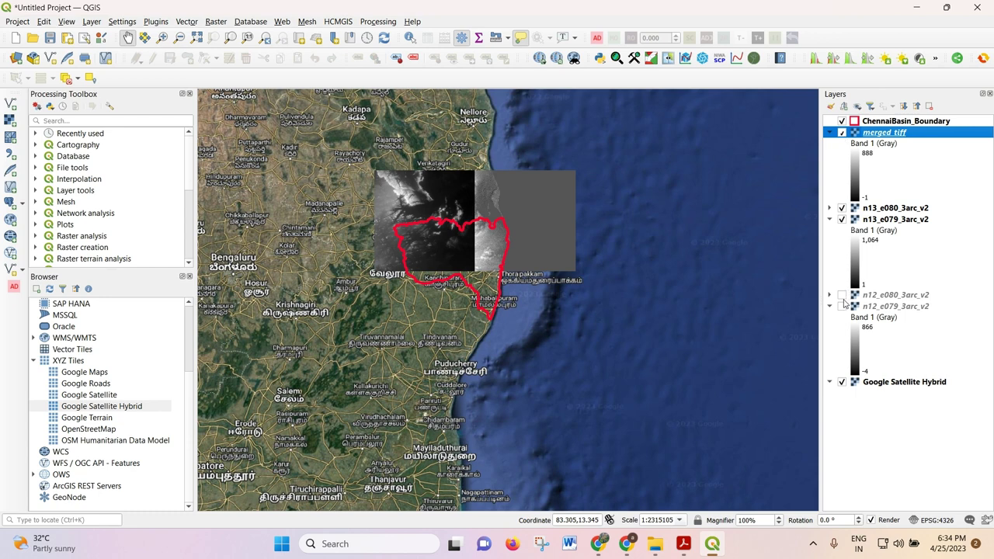
left_click(843, 299)
left_click(842, 306)
left_click(842, 295)
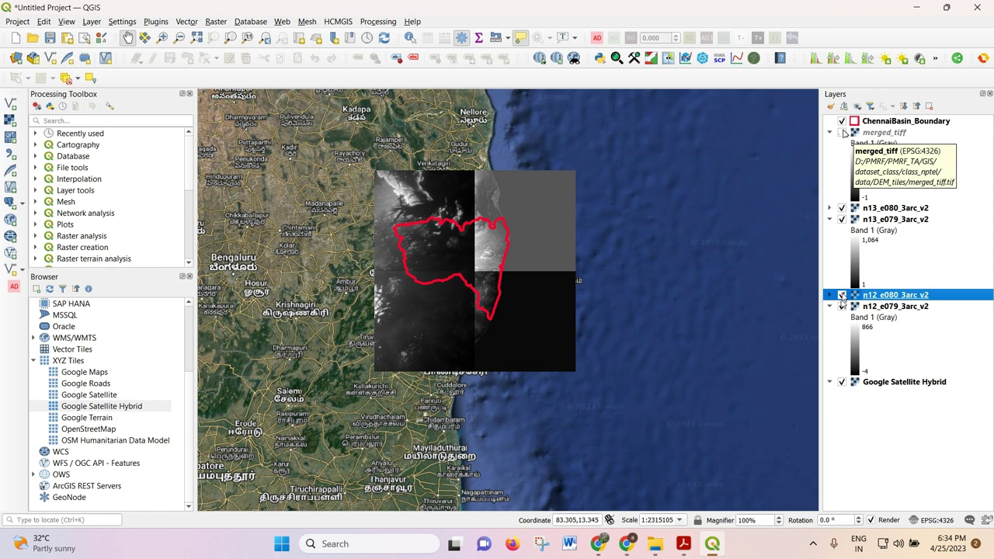
left_click(842, 133)
left_click(841, 208)
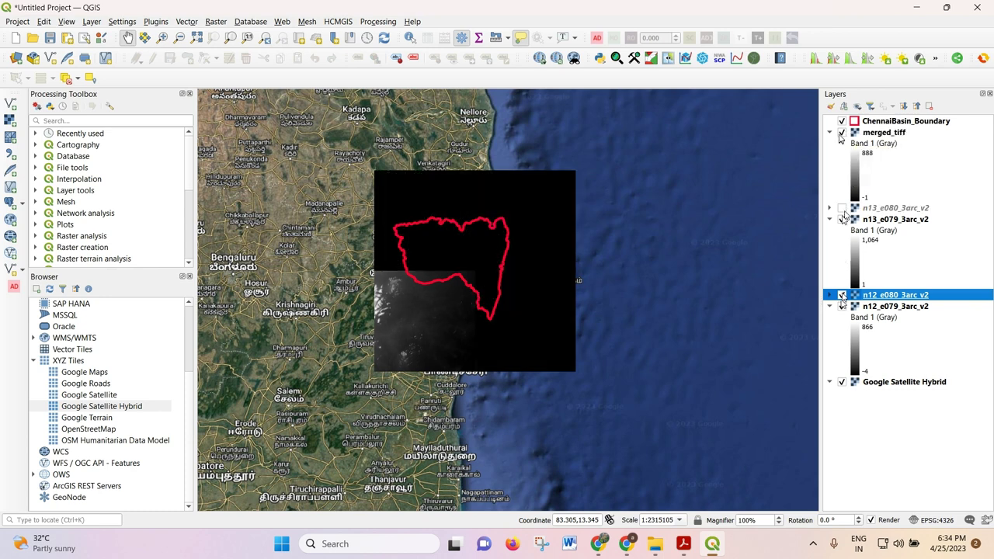
left_click(841, 219)
left_click(842, 295)
left_click(841, 306)
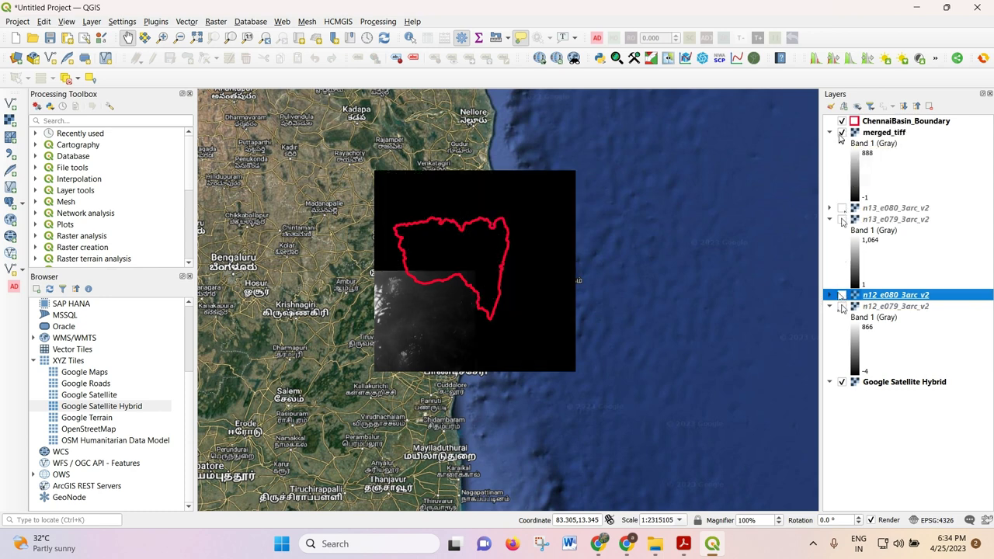
left_click_drag(410, 171, 383, 140)
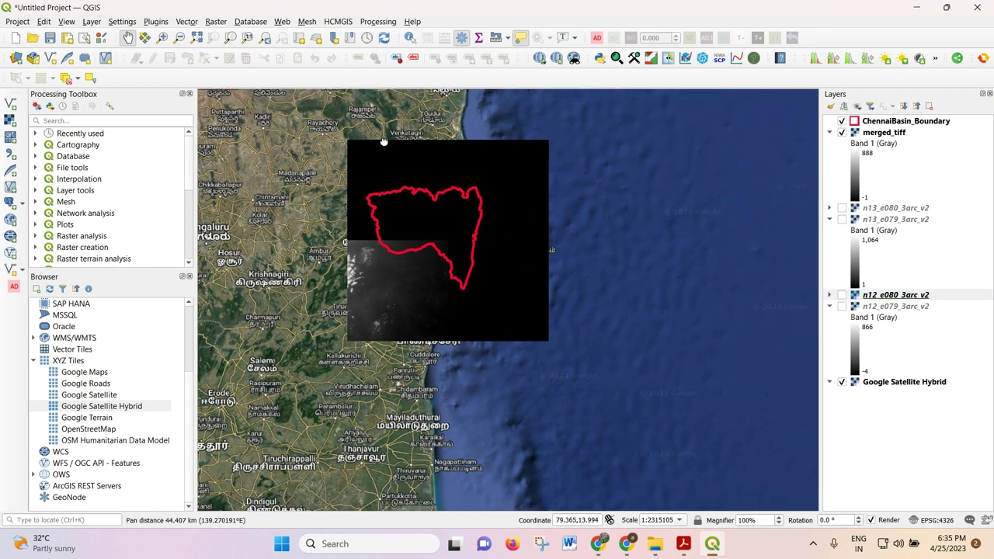
left_click(842, 132)
left_click(843, 133)
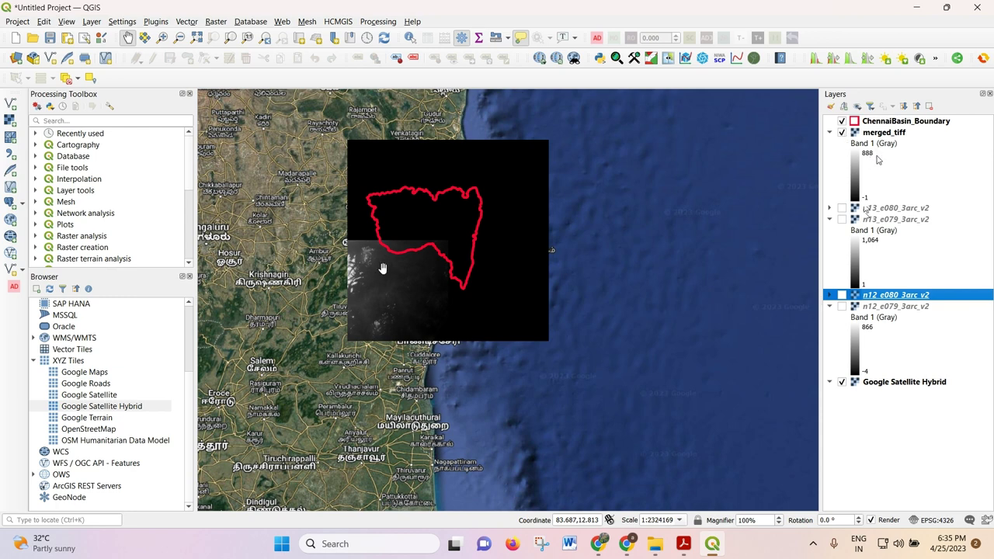
Step: Expand the legends of n13_e080_3arc_v2, n13_e079_3arc_v2 and n12_e080_3arc_v2 to compare the tiles' value ranges with merged_tiff
left_click(829, 208)
left_click(829, 283)
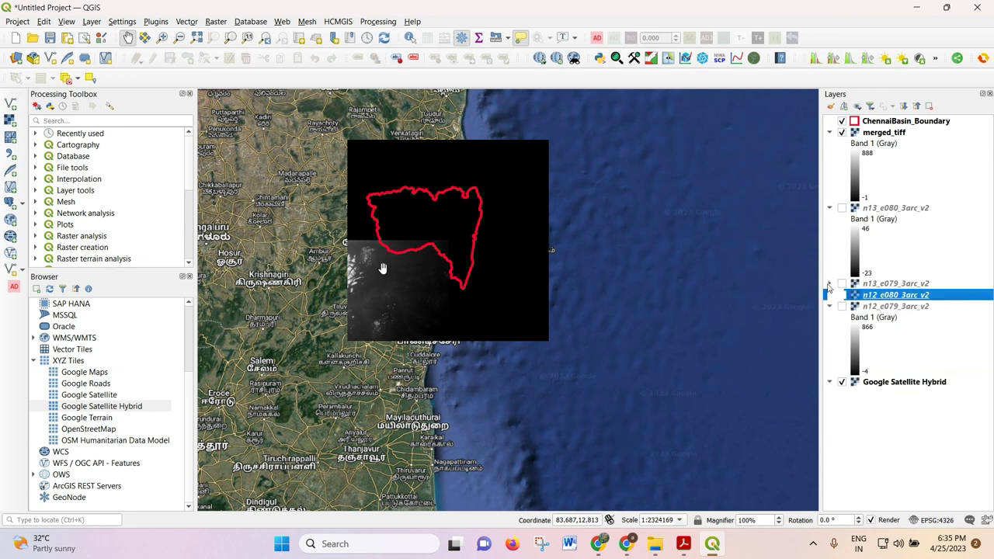
left_click(829, 283)
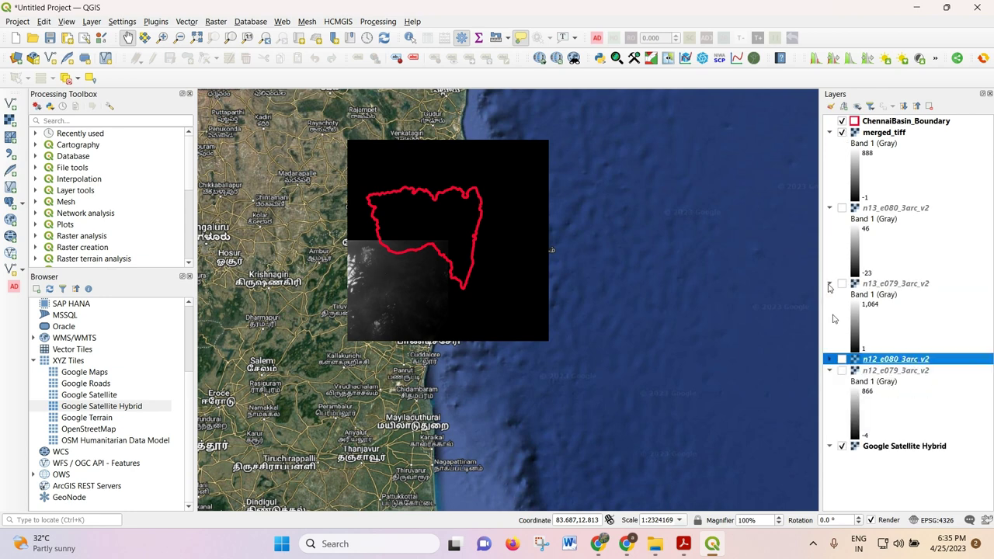
left_click(829, 359)
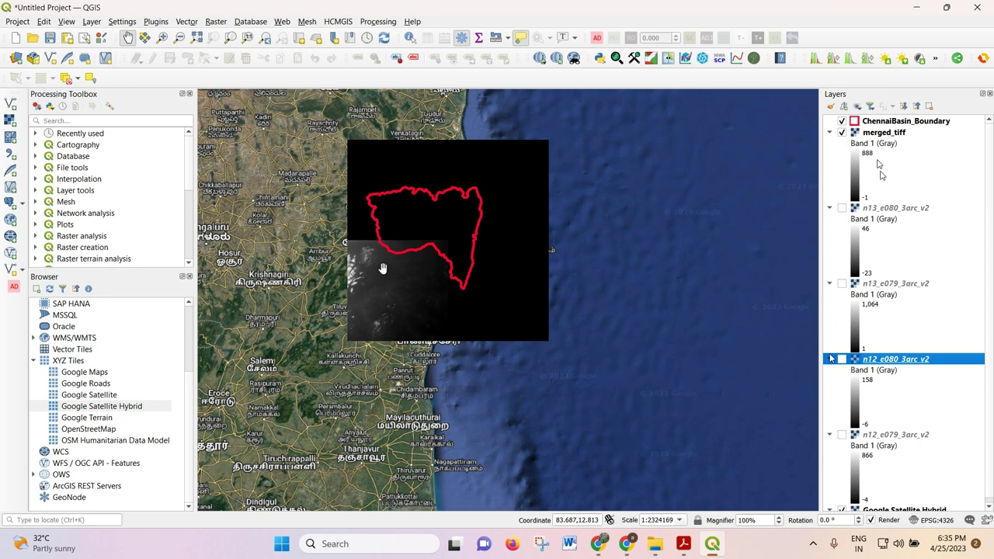
Step: Identify the band values of merged_tiff at a point inside the Chennai basin, examine Band 3, and close the results
left_click(409, 38)
left_click(410, 220)
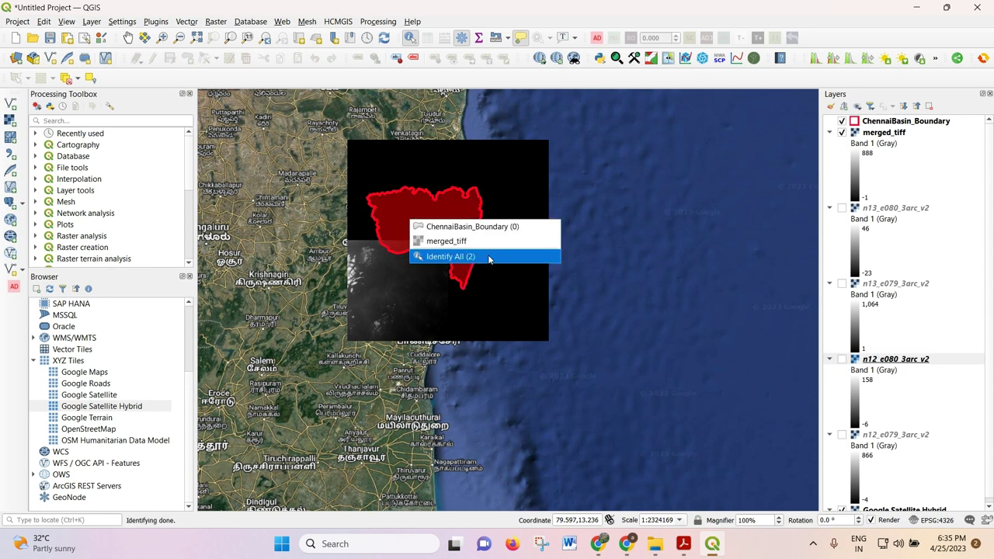
left_click(468, 242)
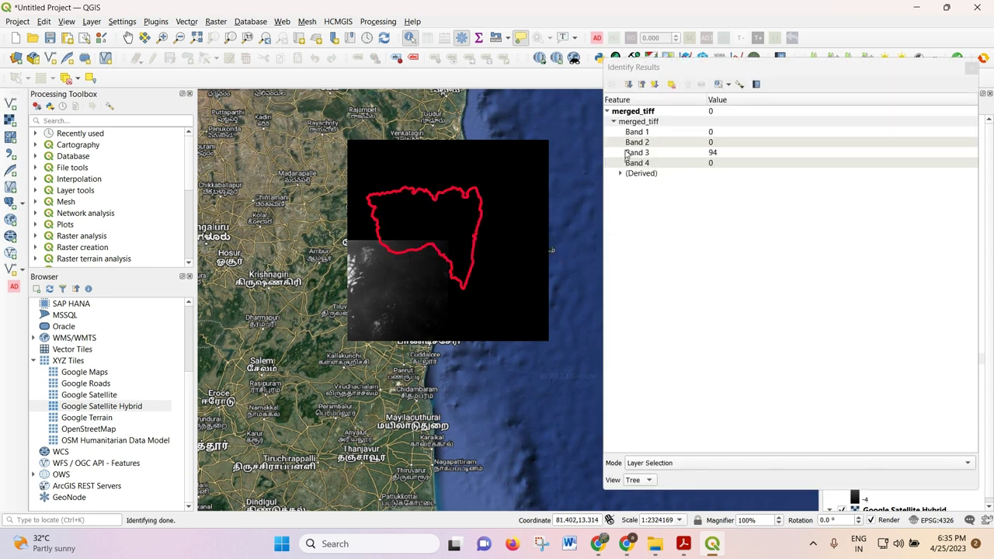
left_click(629, 153)
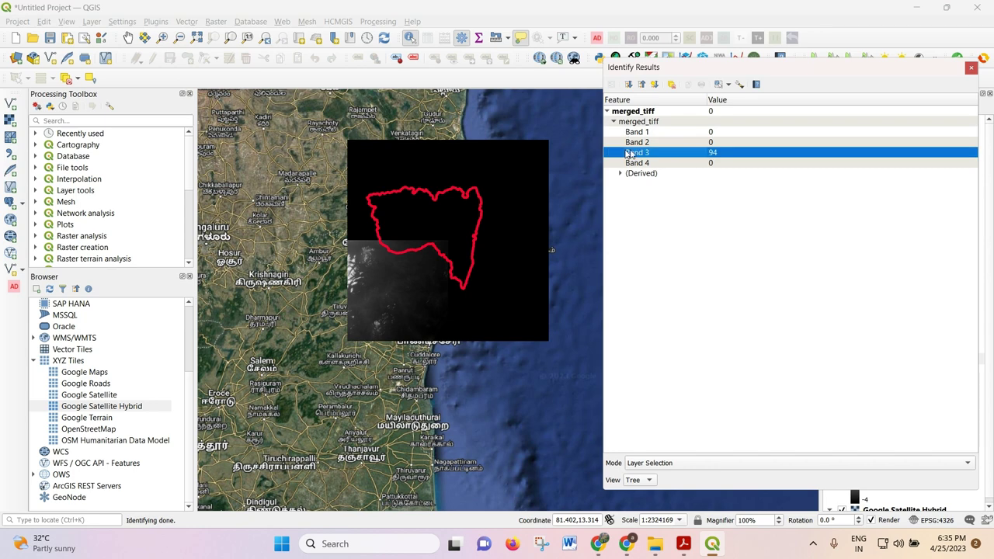
left_click(969, 68)
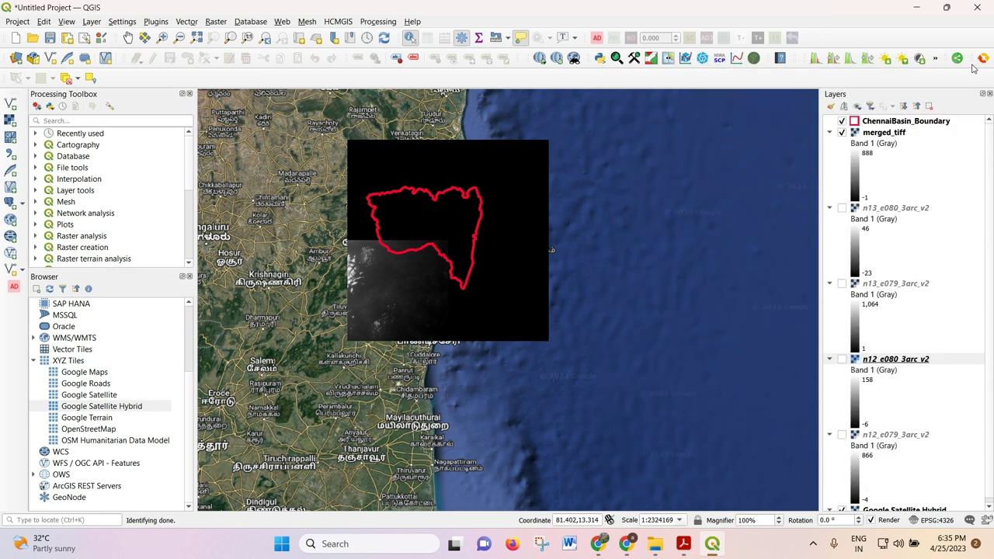
Step: Start a new raster Merge with n12_e079_3arc_v2, n12_e080_3arc_v2, n13_e079_3arc_v2 and n13_e080_3arc_v2 as inputs, without separate bands
left_click(216, 21)
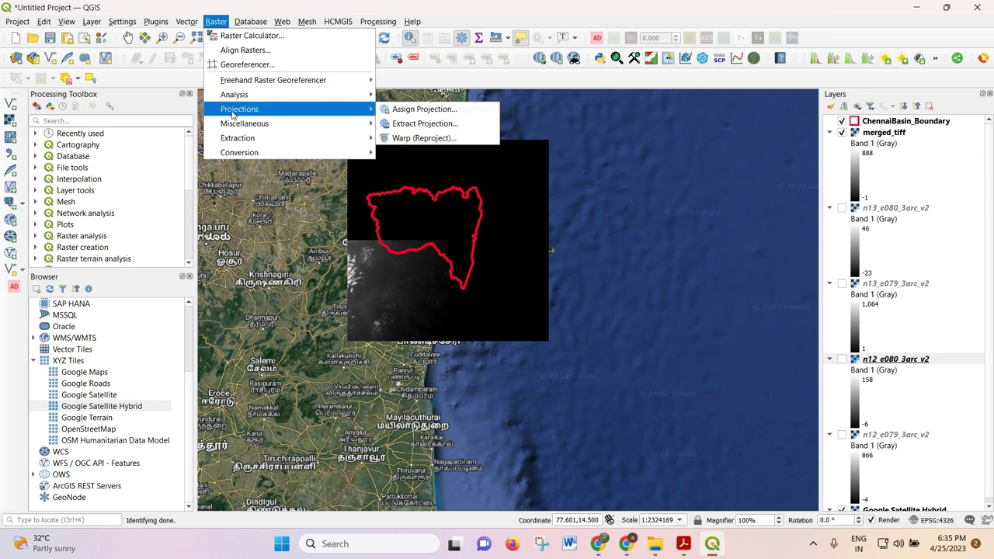
mouse_move(233, 128)
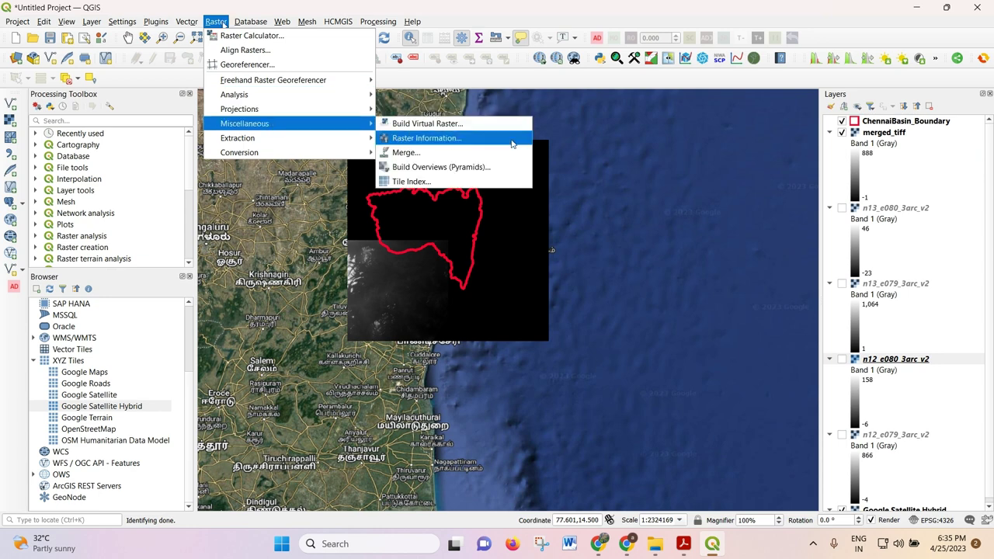
left_click(451, 157)
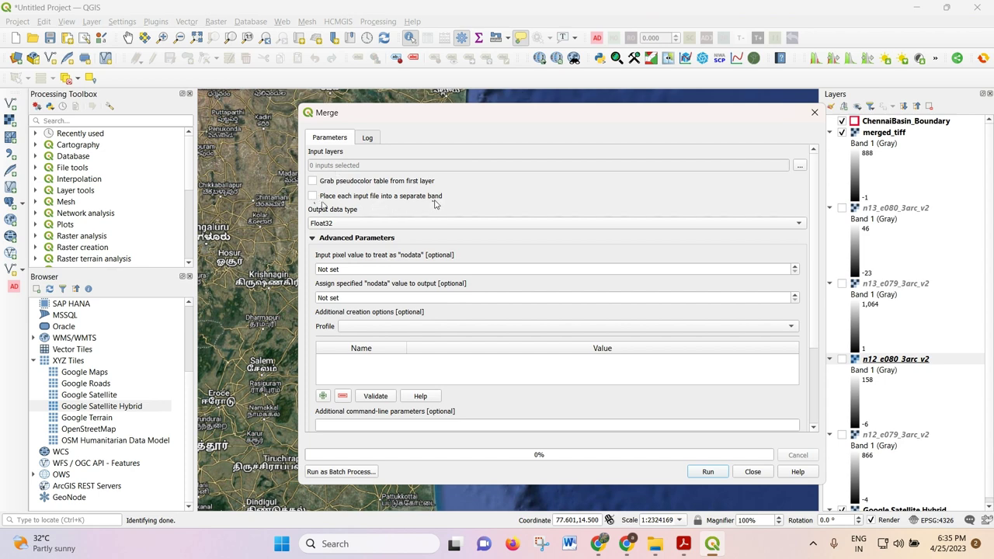
left_click(800, 169)
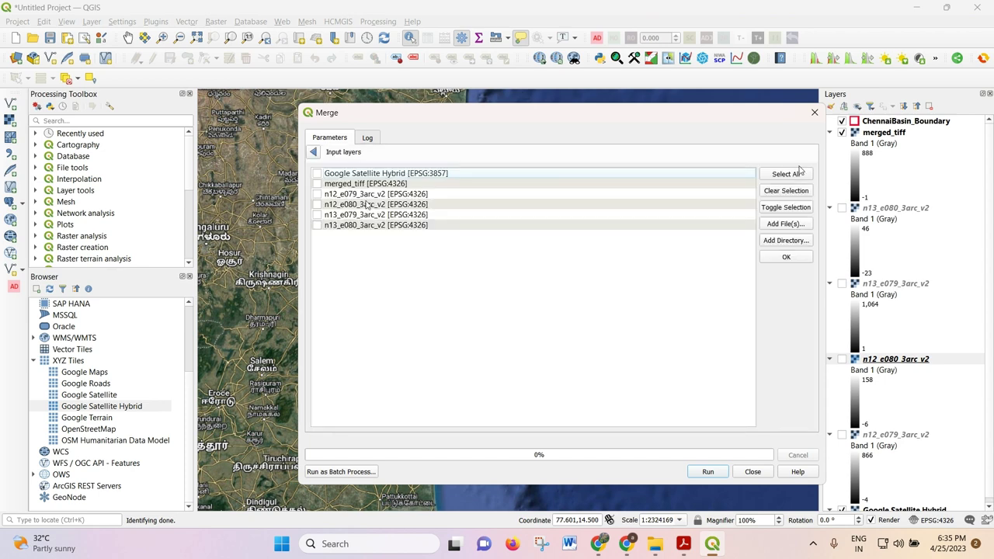
left_click(316, 193)
left_click(317, 204)
left_click(317, 214)
left_click(316, 225)
left_click(314, 152)
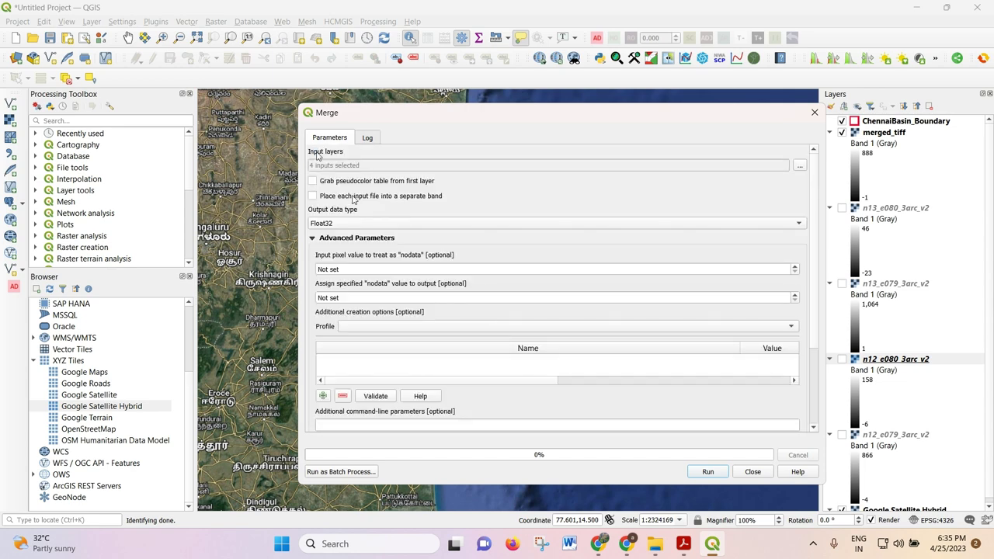
Step: Set the merged output to a temporary file, run the merge, and close the dialog
scroll(503, 203, "down", 1)
scroll(812, 243, "down", 3)
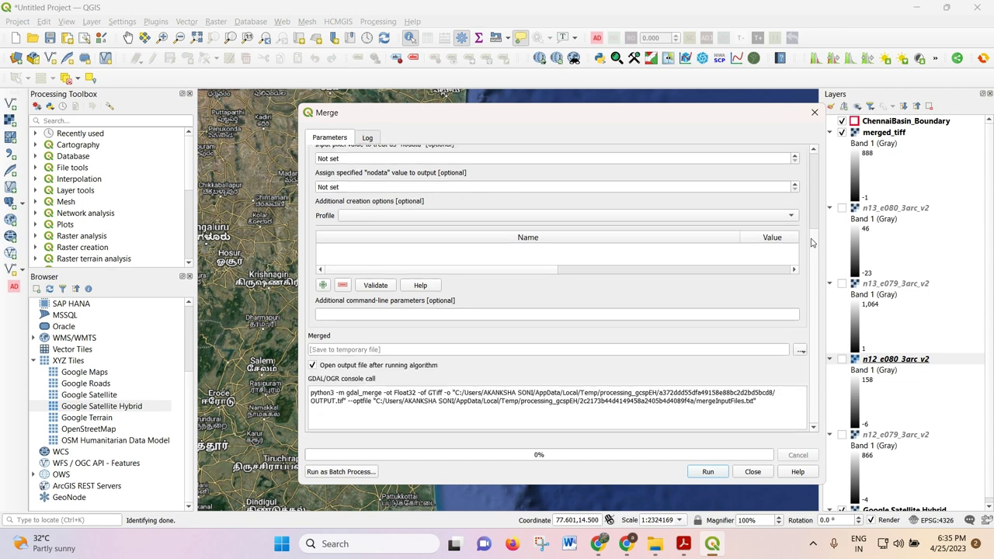
left_click(798, 350)
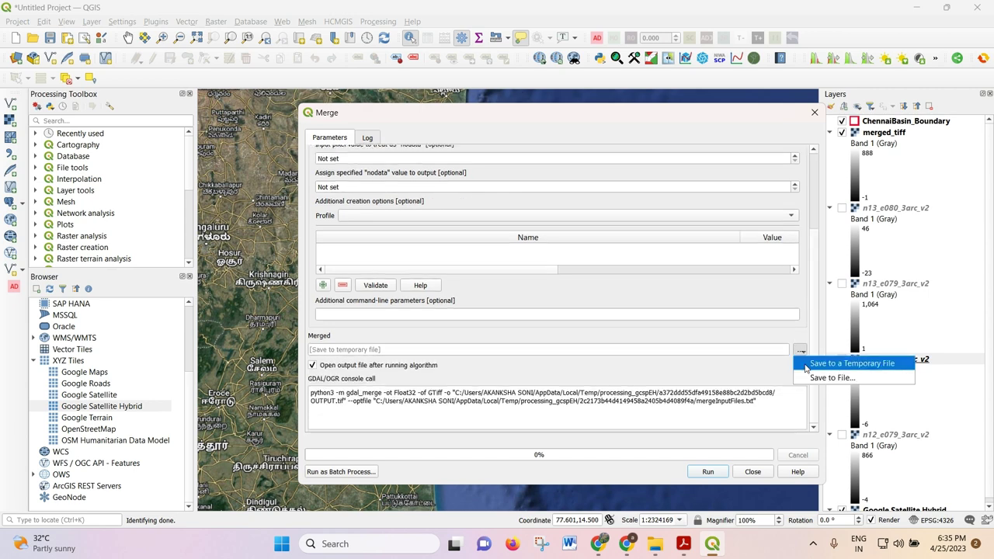
left_click(805, 365)
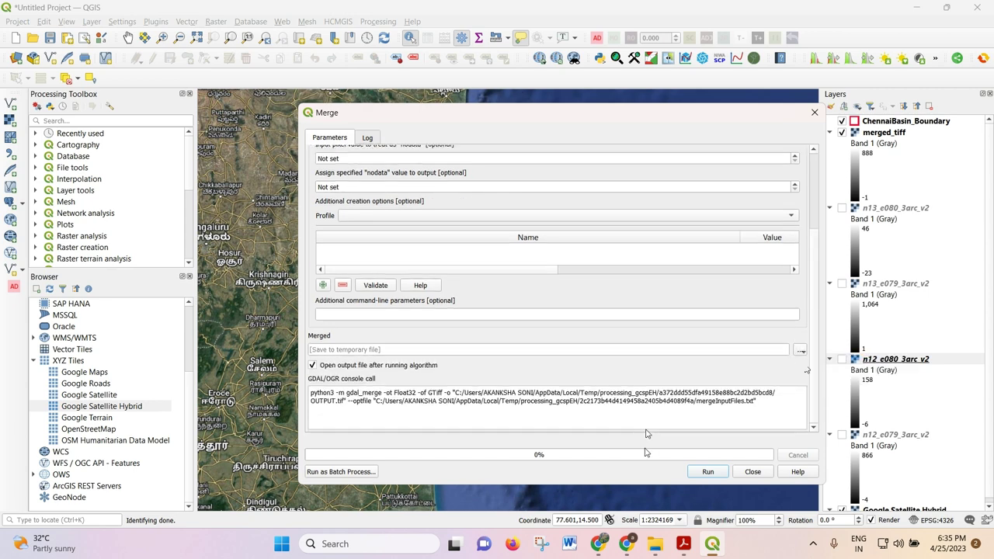
left_click(705, 472)
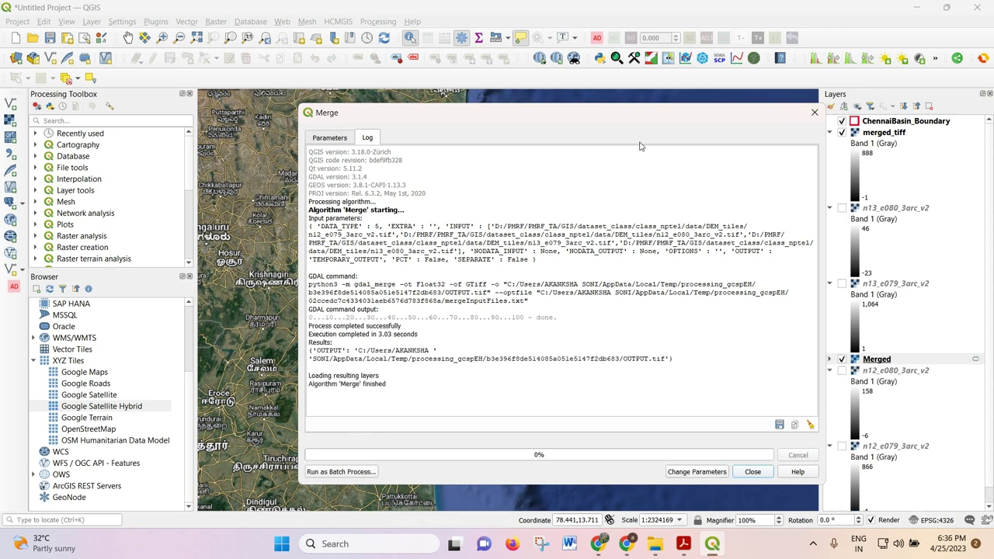
left_click(815, 114)
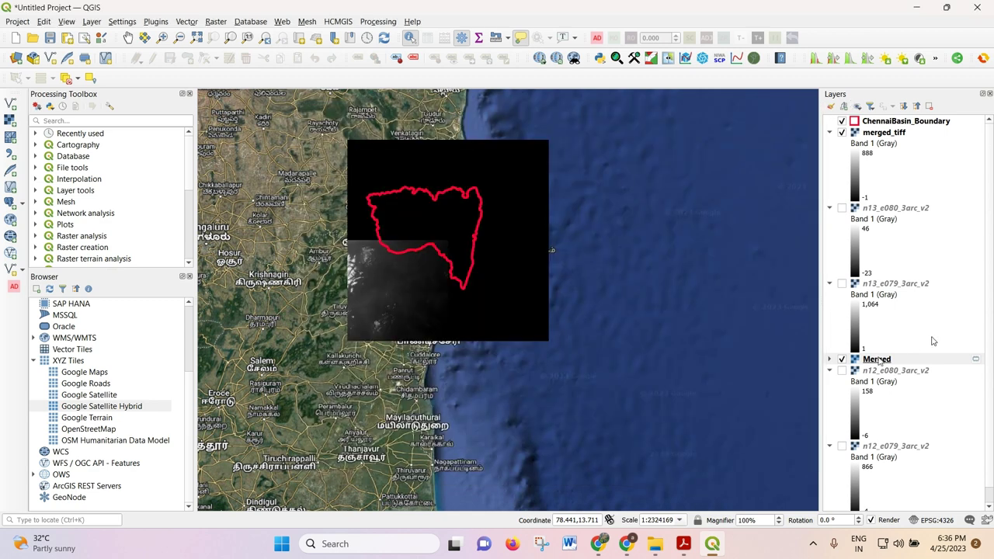
Step: Move the Merged layer directly beneath ChennaiBasin_Boundary and remove the old merged_tiff layer from the project
left_click_drag(885, 359, 866, 140)
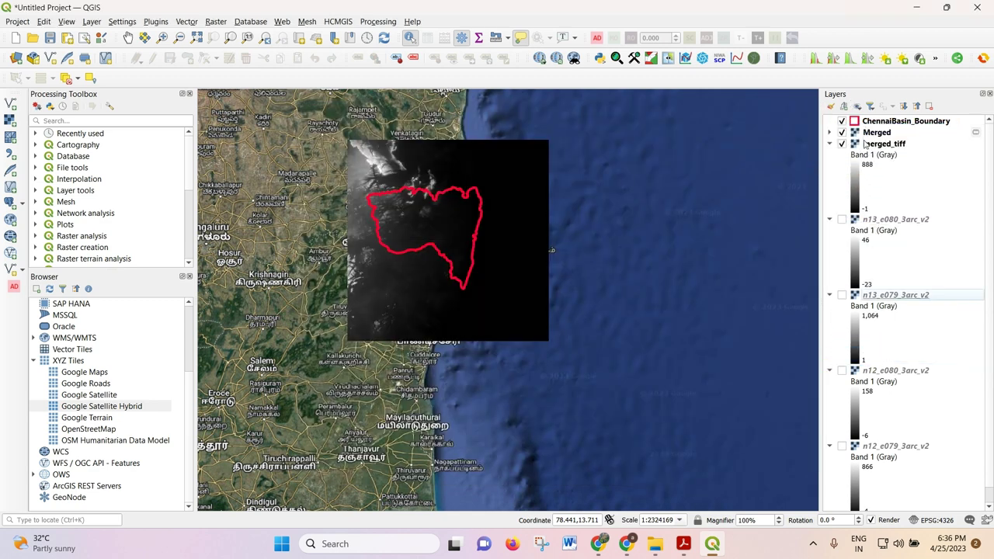
left_click(841, 144)
mouse_move(874, 145)
left_mouse_down()
mouse_move(879, 502)
mouse_move(908, 223)
mouse_move(887, 138)
left_mouse_up()
right_click(895, 132)
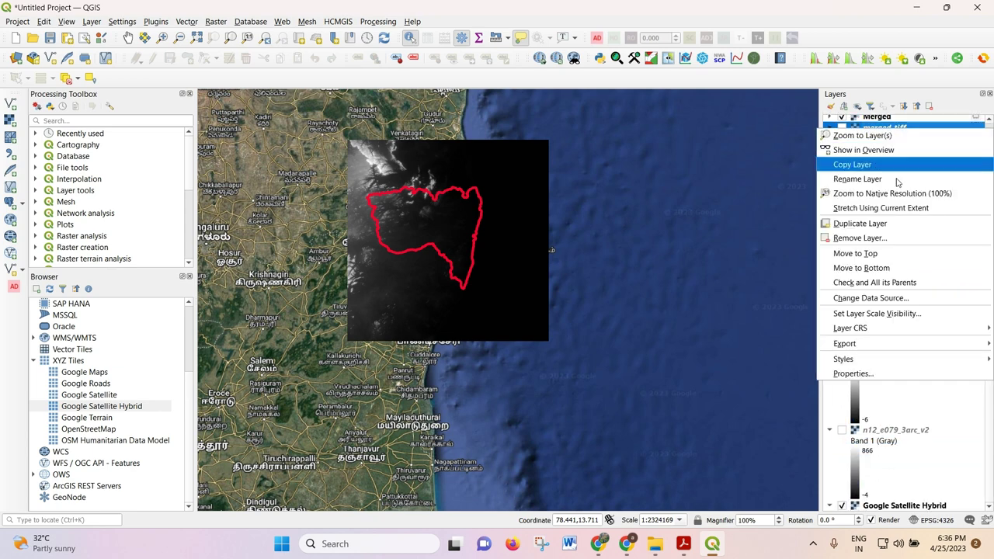
left_click(889, 238)
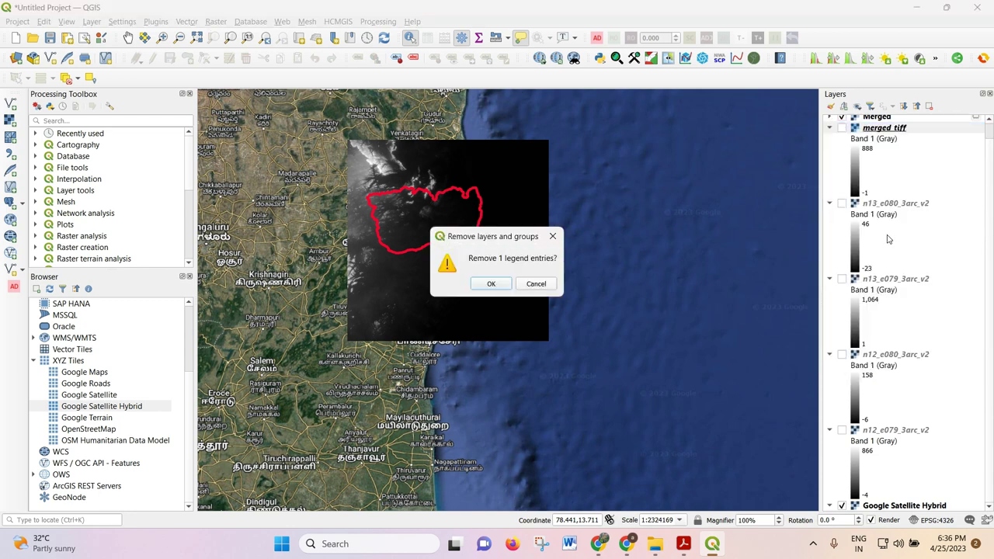
left_click(483, 285)
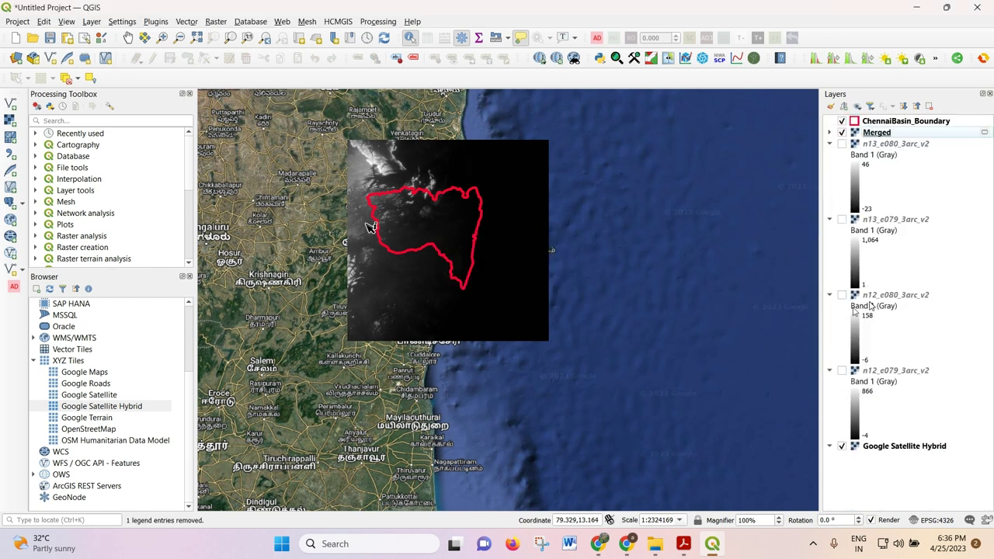
Step: Identify the Band 1 value of the Merged raster at points inside the basin and over the area northeast of it
left_click(416, 214)
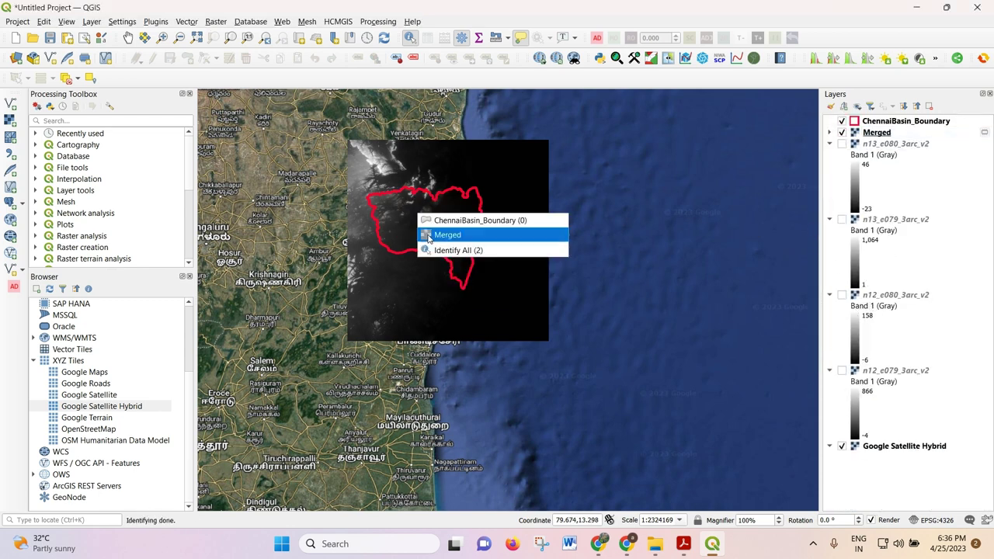
left_click(427, 235)
left_click(634, 133)
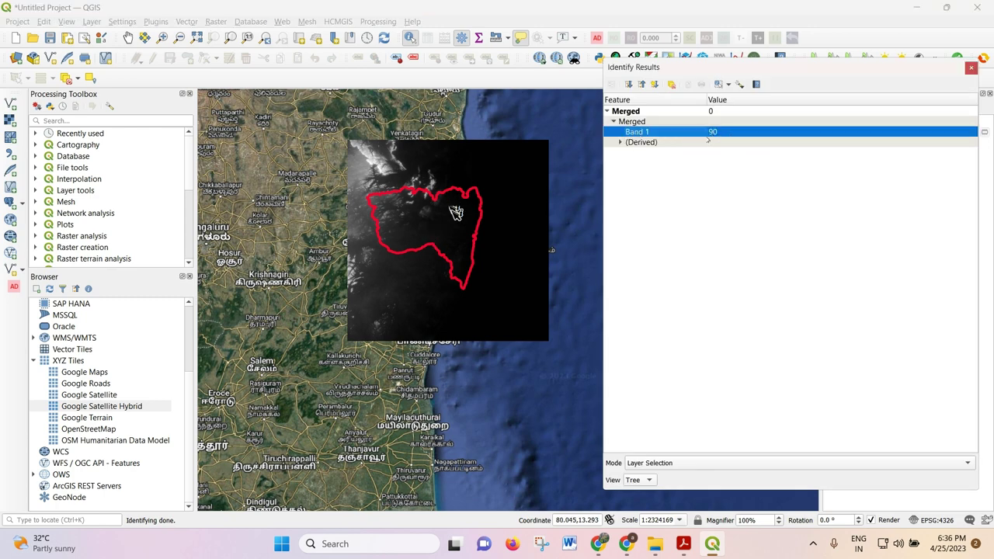
left_click(559, 180)
left_click(536, 184)
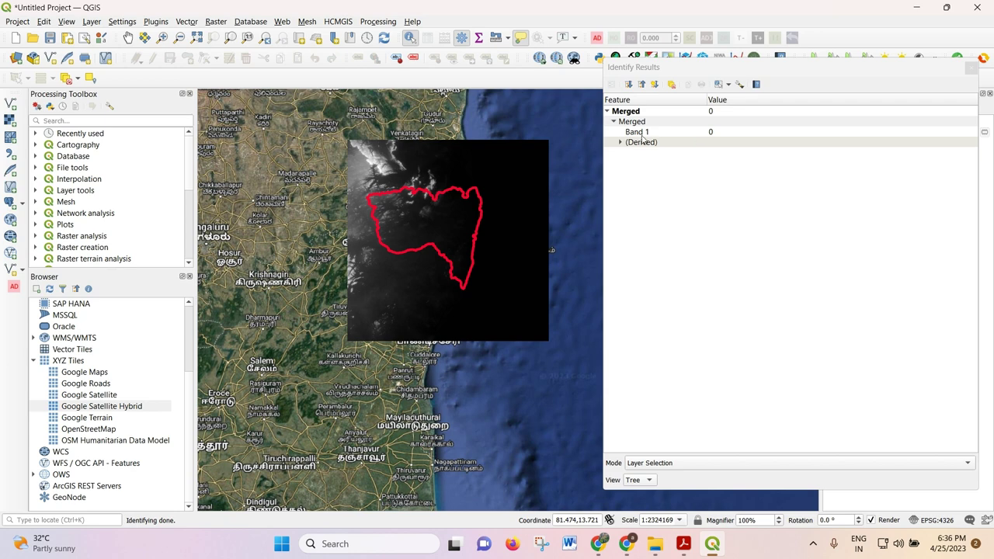
left_click(538, 187)
left_click(464, 230)
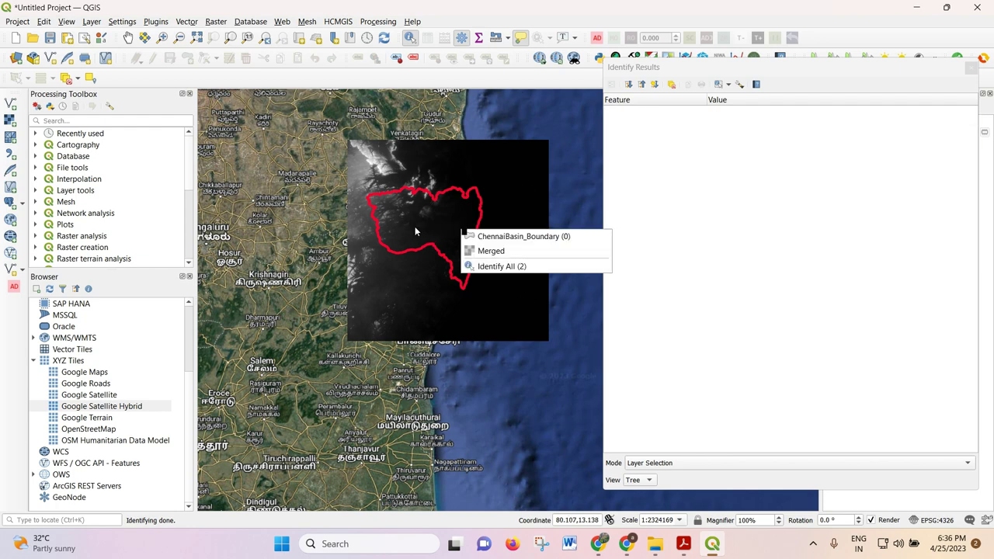
left_click(491, 251)
left_click(703, 132)
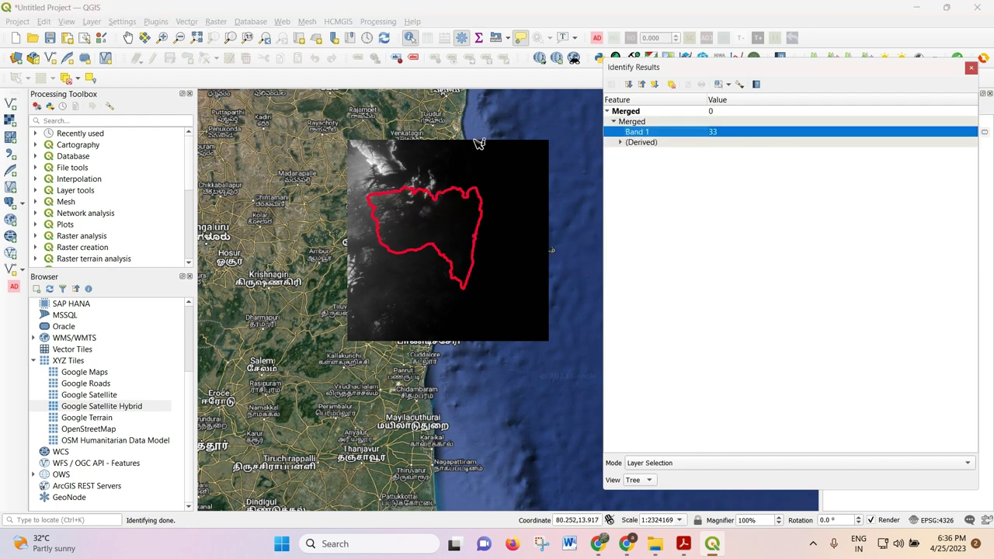
Step: Identify the Merged raster's Band 1 value at further points in the basin's northern and western parts, and close the results
left_click(428, 199)
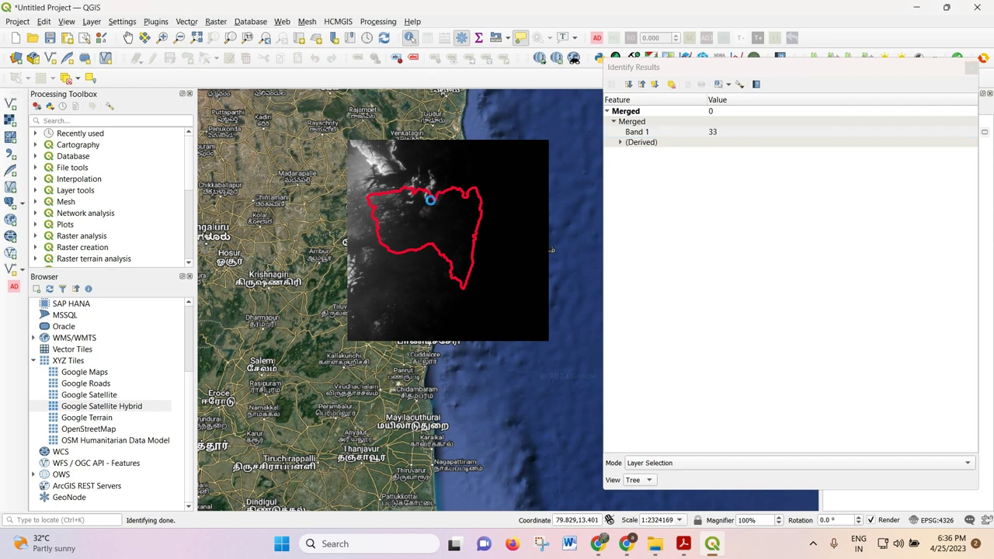
left_click(448, 218)
left_click(400, 209)
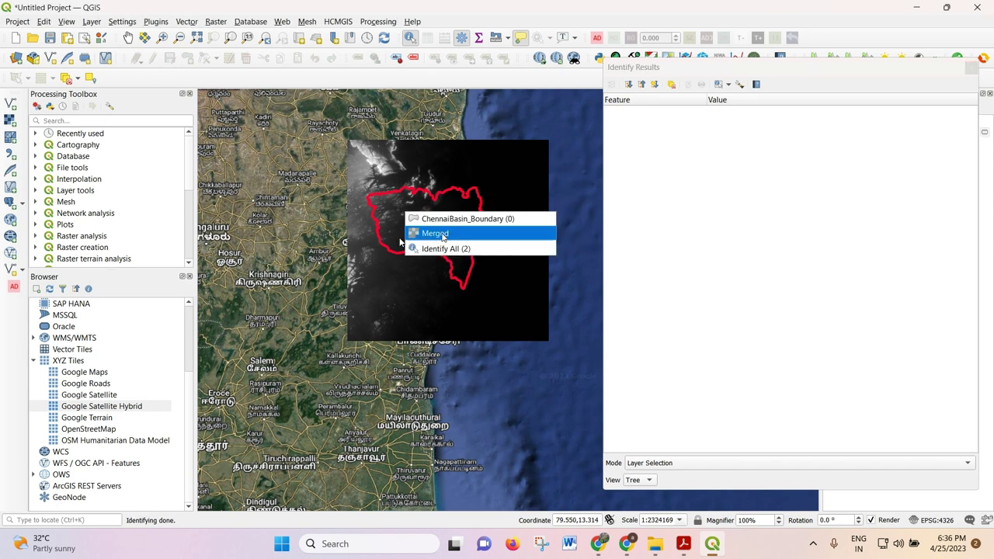
left_click(423, 233)
left_click(680, 132)
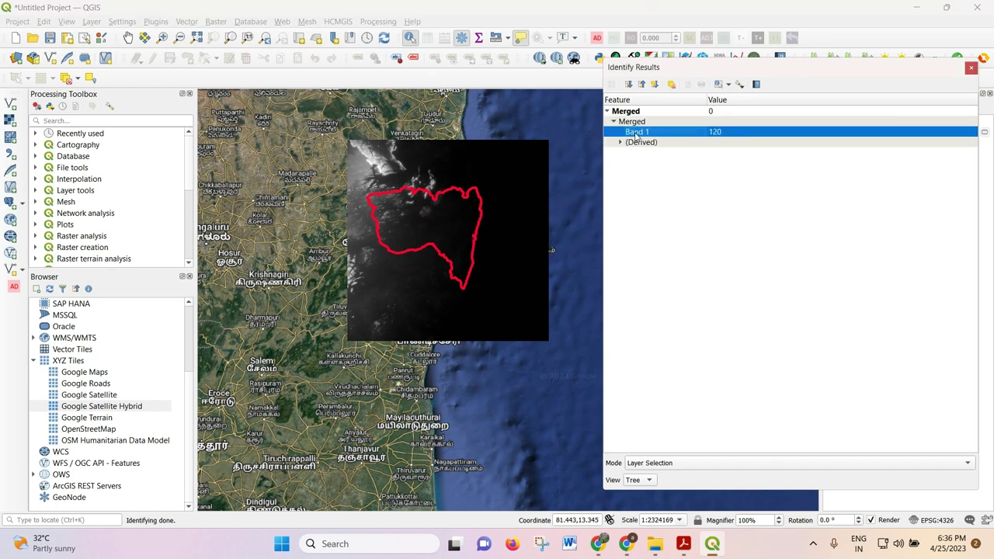
left_click(408, 223)
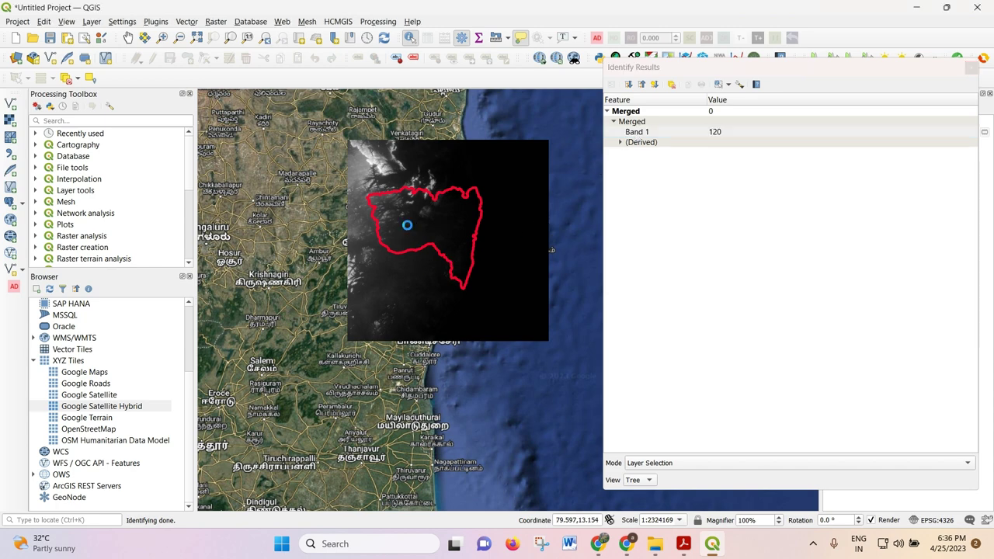
left_click(423, 236)
left_click(388, 211)
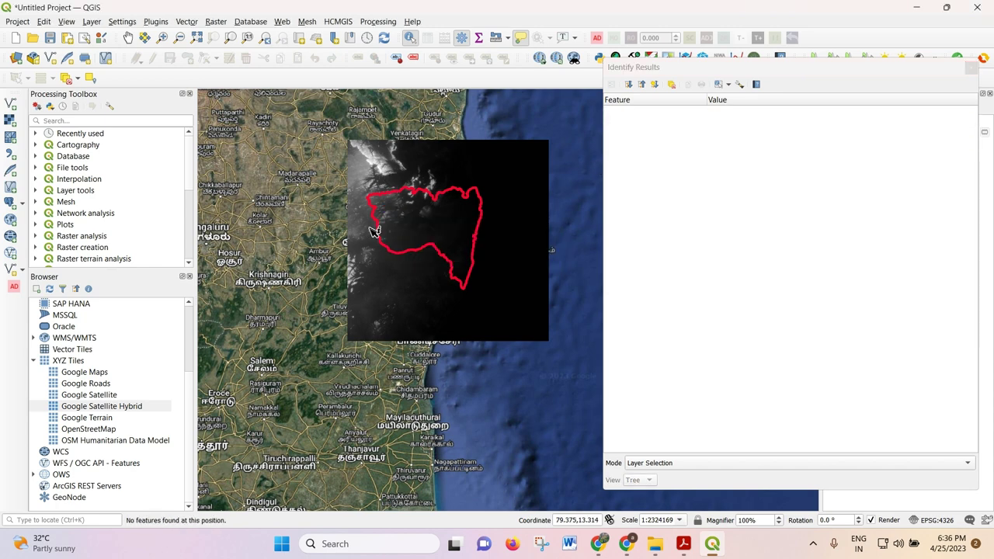
left_click(379, 233)
left_click(971, 67)
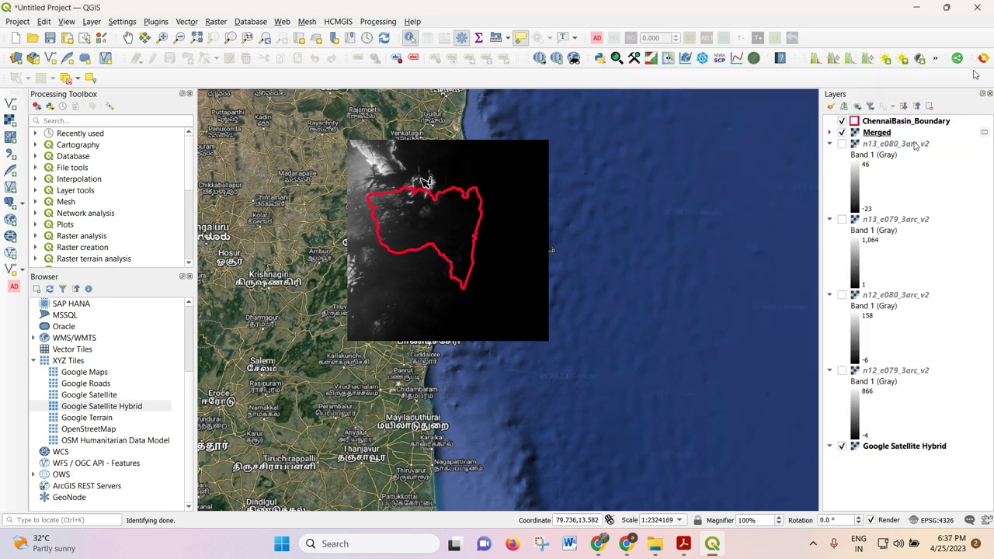
Step: Toggle ChennaiBasin_Boundary off and on over the Merged raster and zoom the map to the boundary layer's extent
left_click(842, 121)
left_click(843, 122)
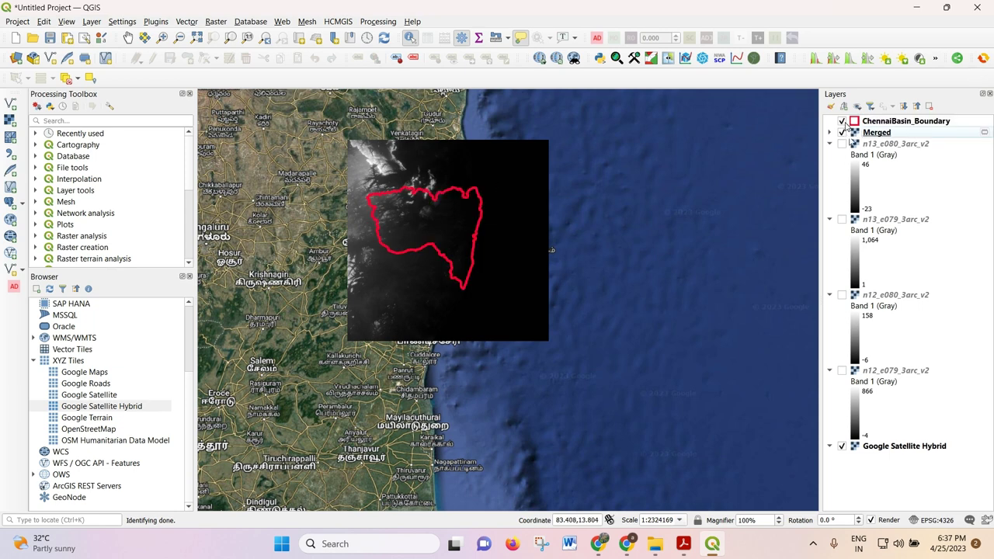
right_click(912, 125)
left_click(913, 132)
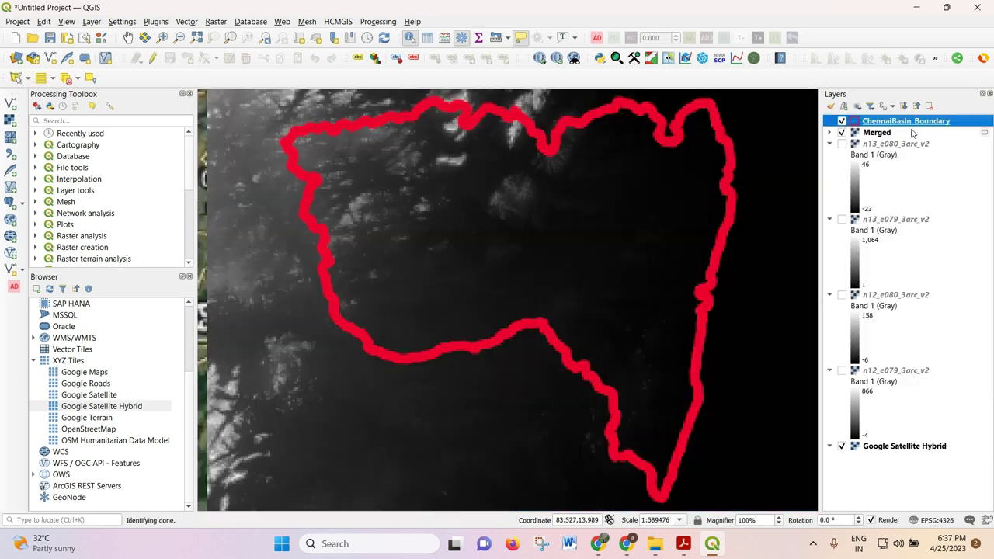
scroll(517, 244, "down", 1)
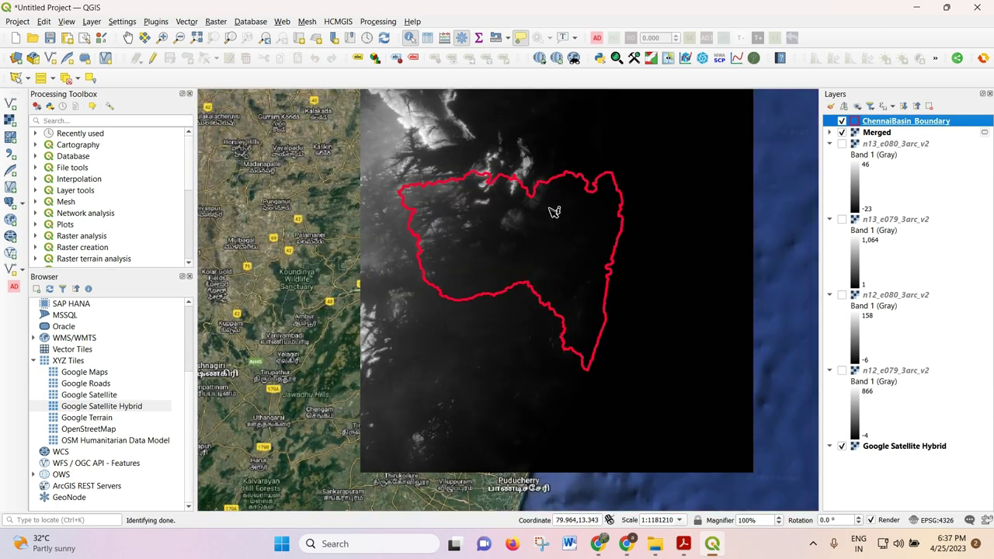
Step: Search the processing algorithms for "clip" and select GDAL's Clip raster by mask layer
left_click(217, 21)
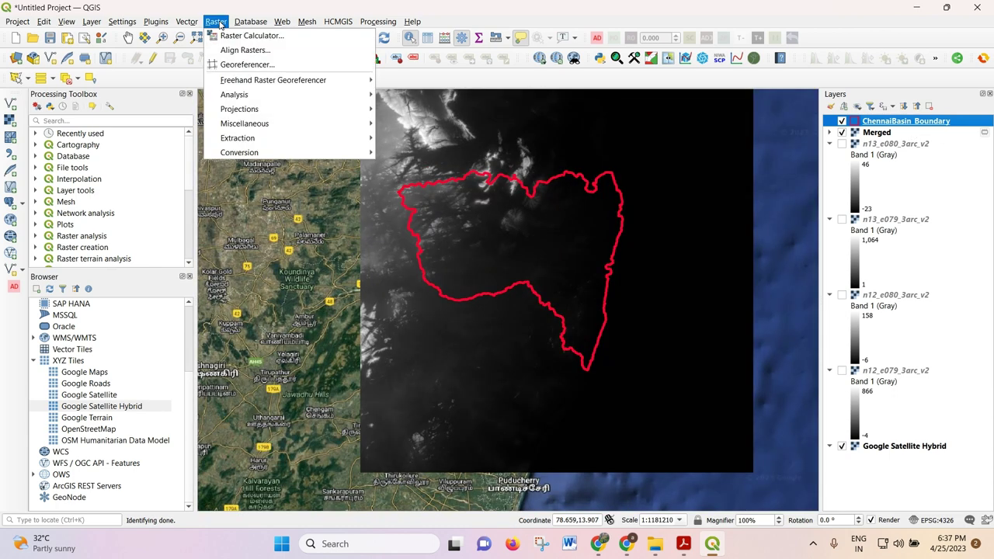
left_click(101, 121)
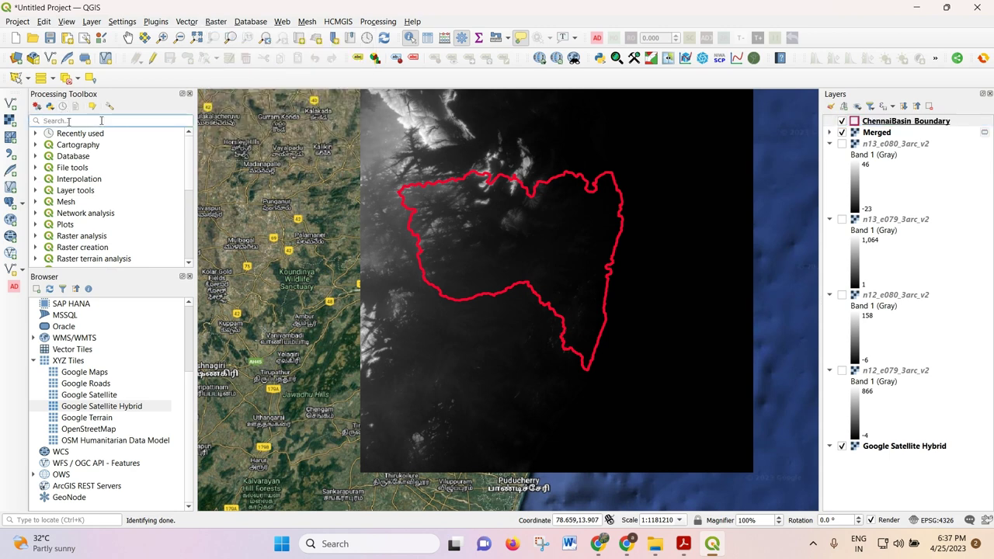
type("clip")
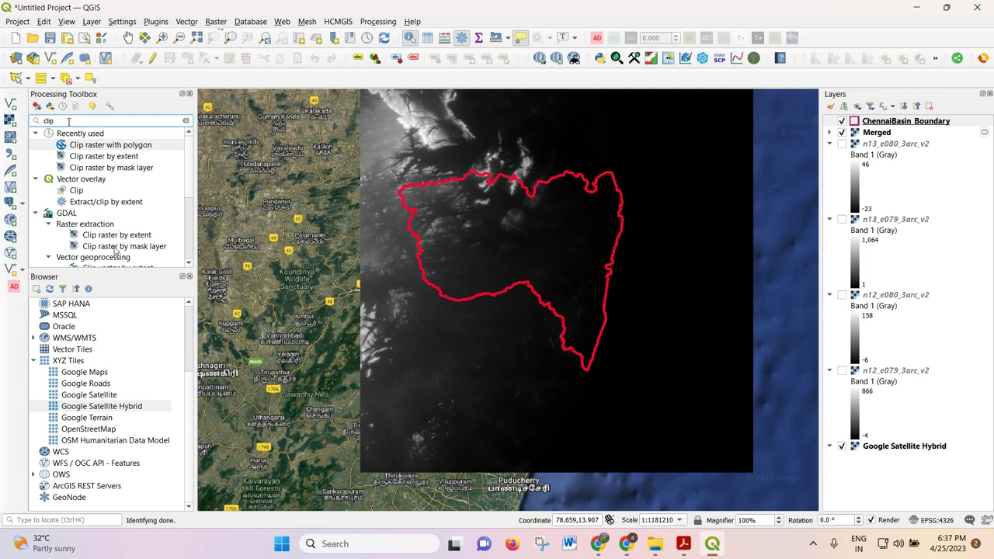
scroll(113, 219, "down", 1)
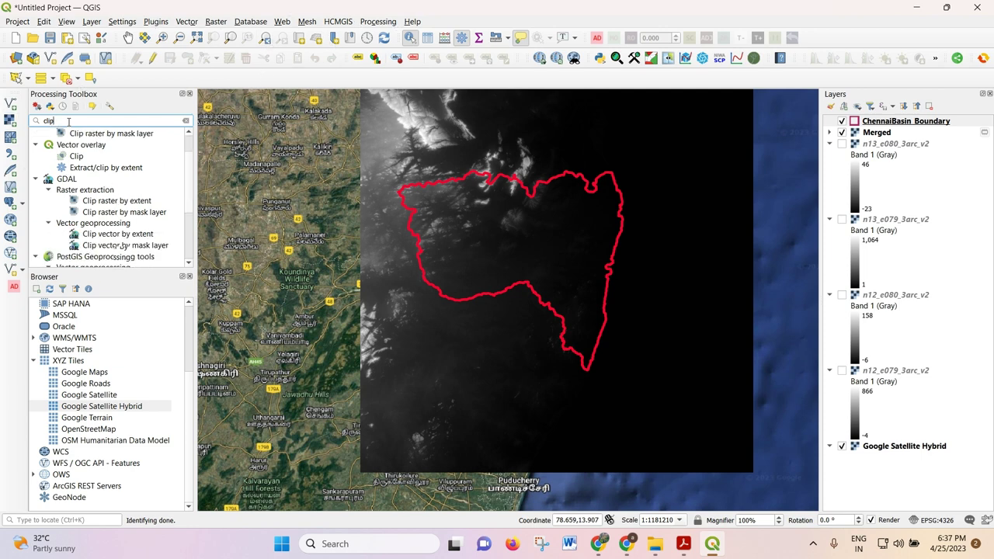
left_click(142, 212)
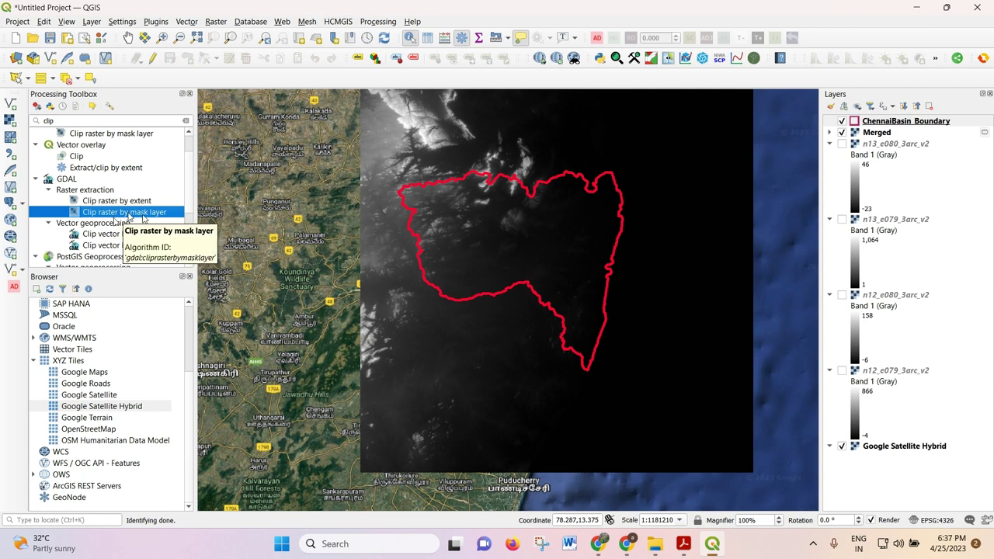
double_click(128, 213)
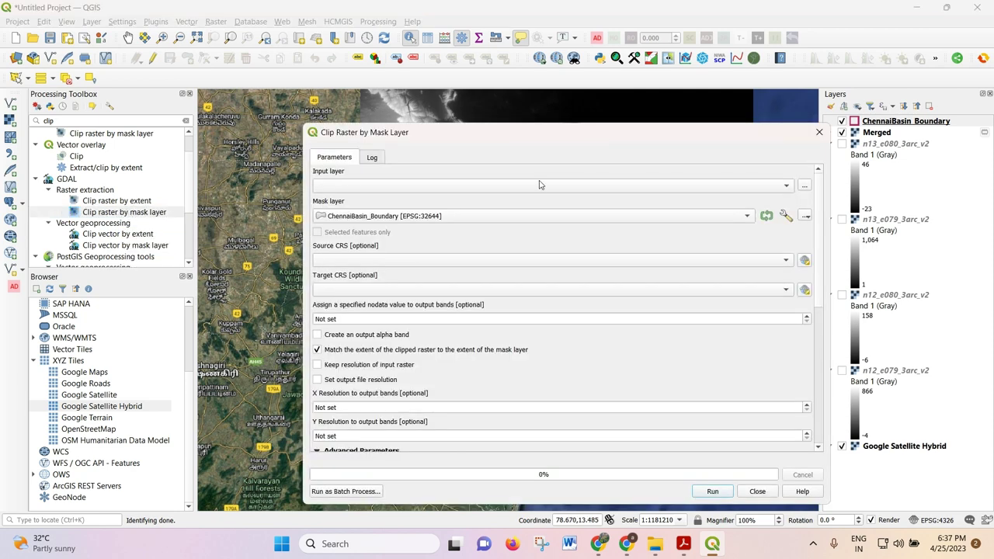
left_click(466, 187)
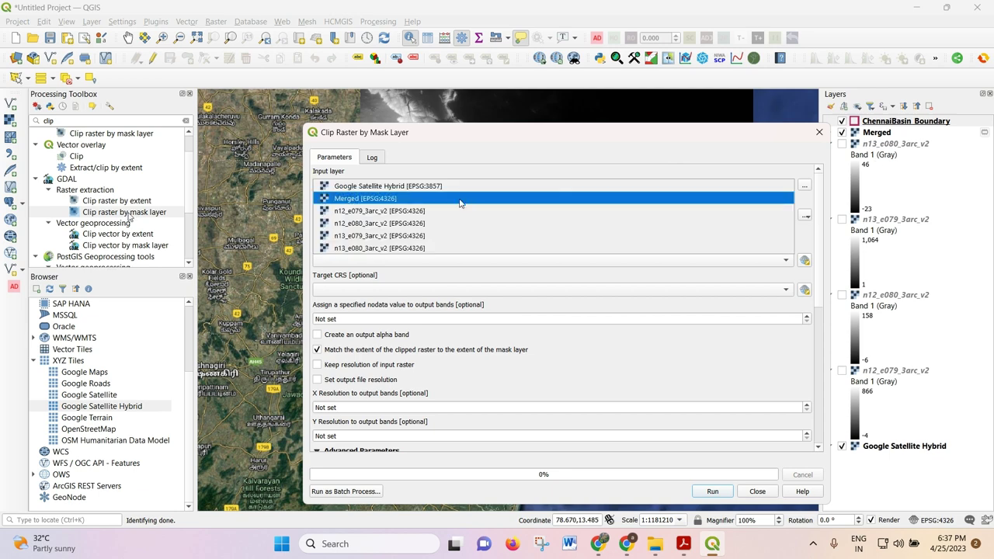
left_click(401, 199)
left_click_drag(459, 139, 415, 85)
left_click(349, 165)
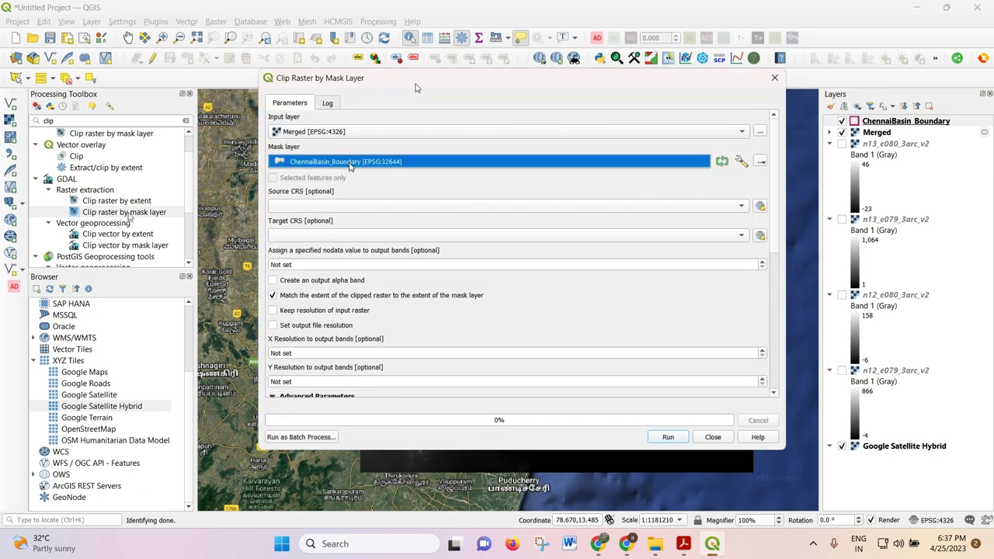
left_click(349, 163)
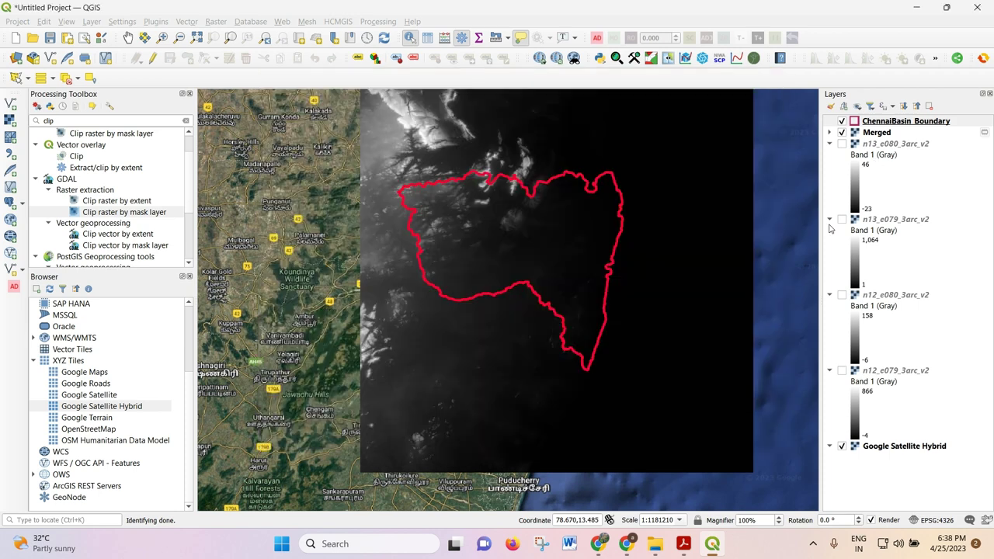
left_click(774, 77)
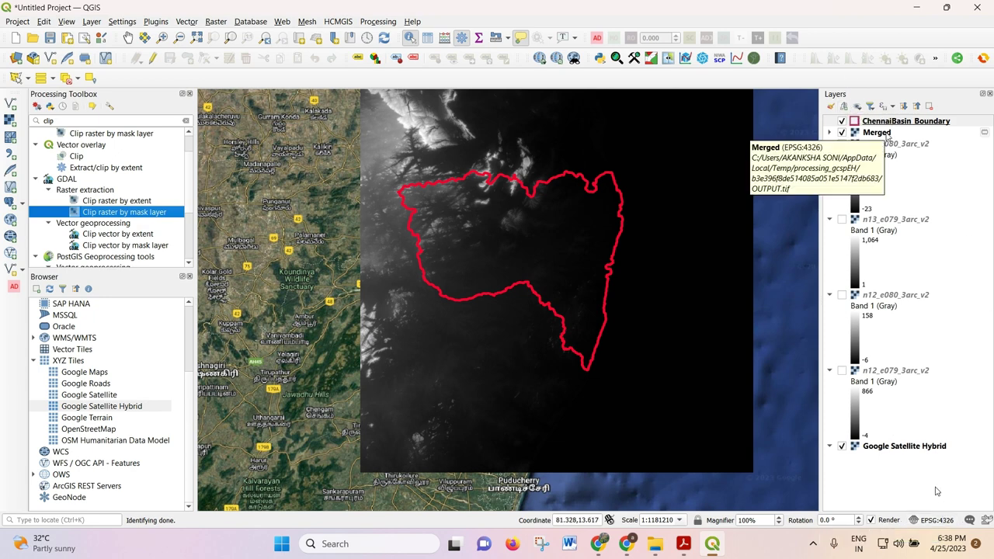
Step: Set up Warp (Reproject) for the Merged raster from project CRS EPSG:4326 - WGS 84 to EPSG:32643 - WGS 84 / UTM zone 43N
left_click(216, 22)
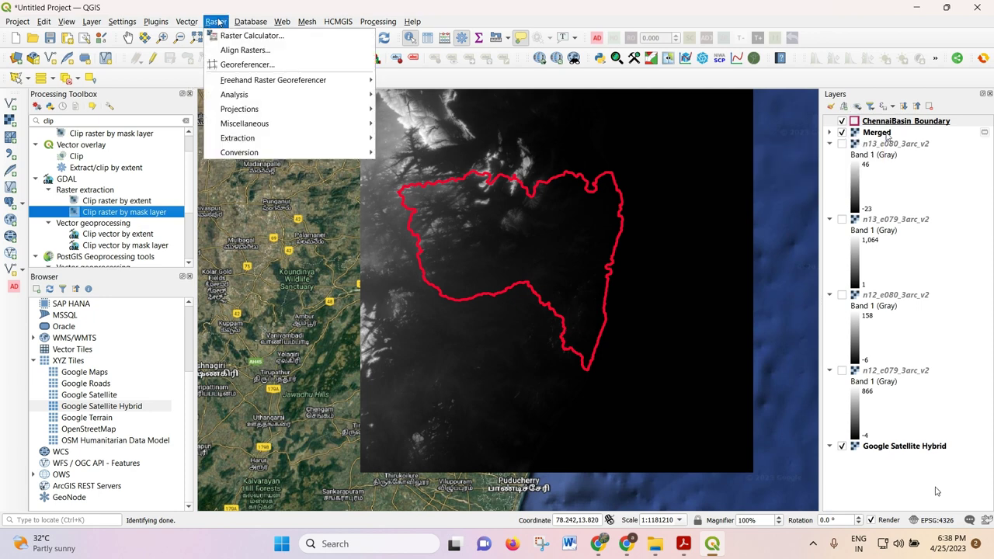
mouse_move(228, 113)
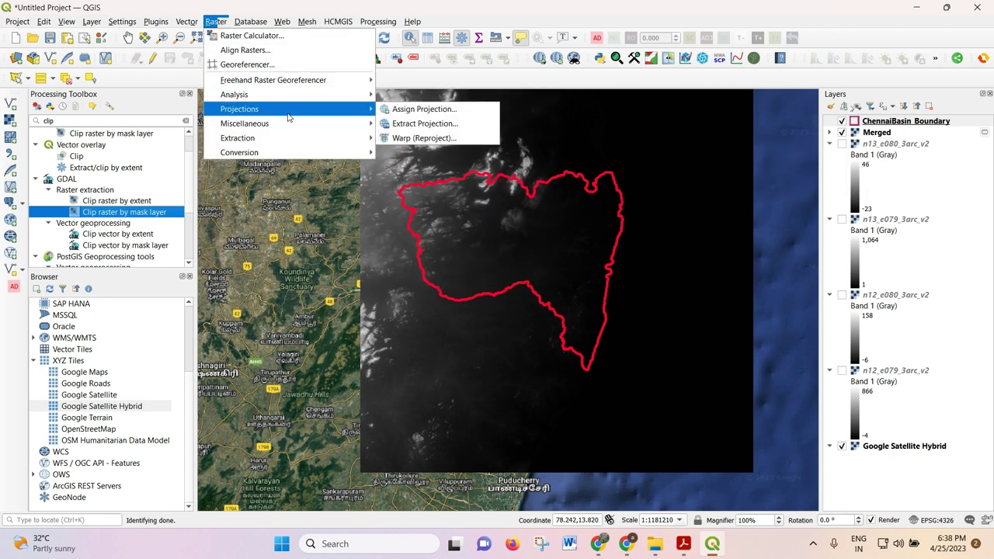
left_click(420, 138)
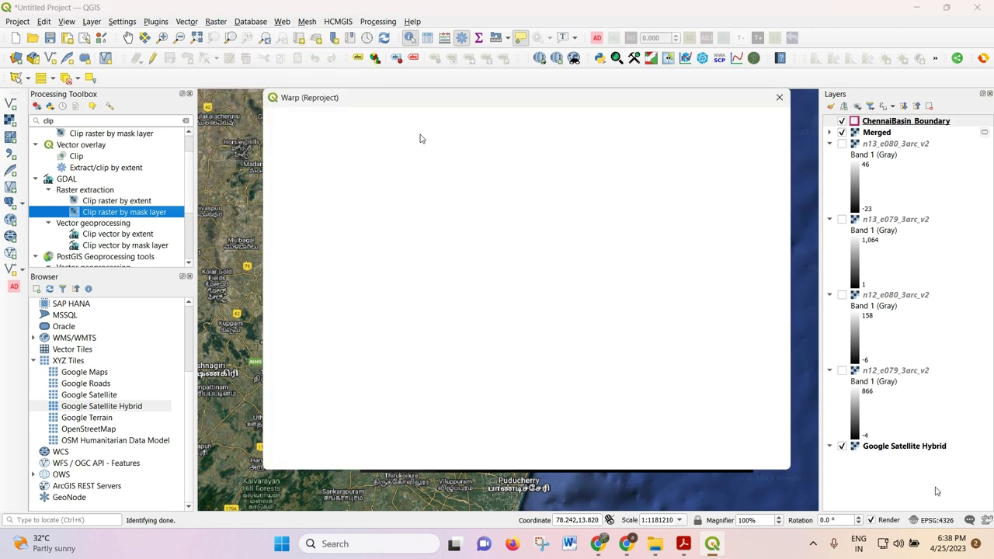
left_click(378, 157)
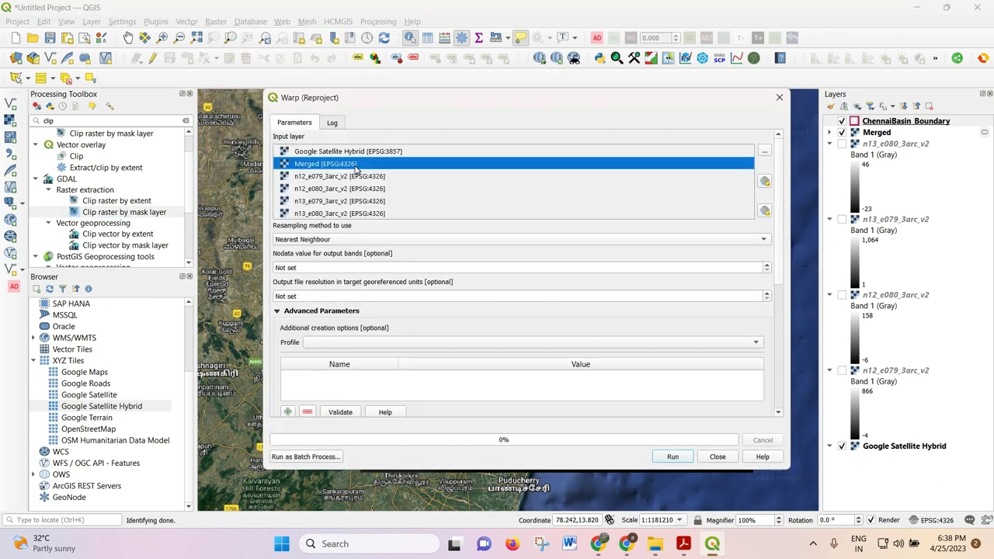
left_click(365, 164)
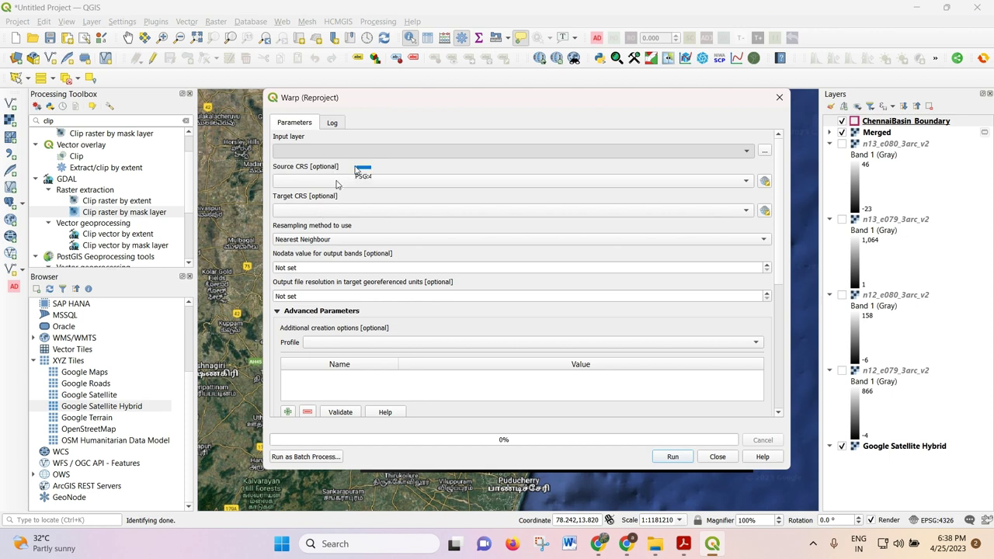
left_click(337, 183)
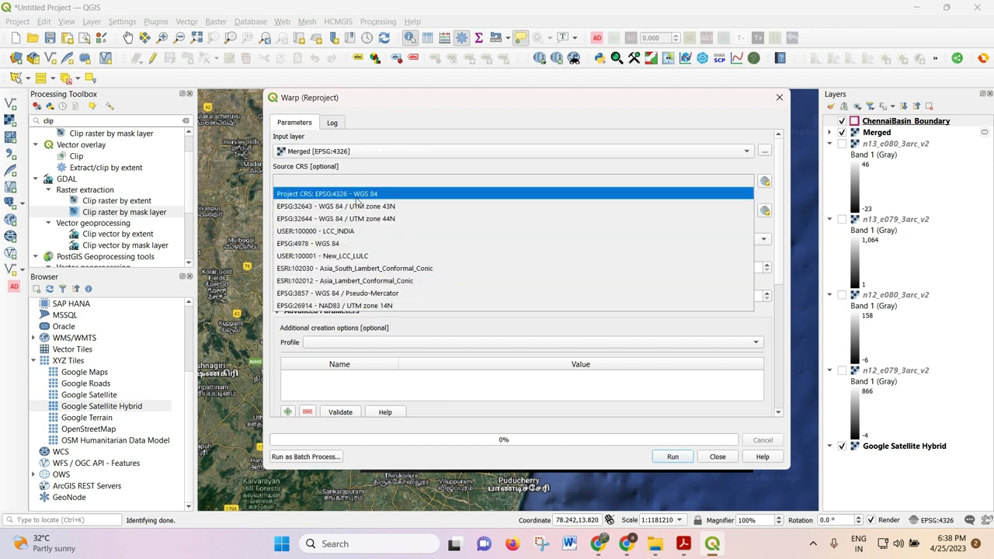
left_click(376, 196)
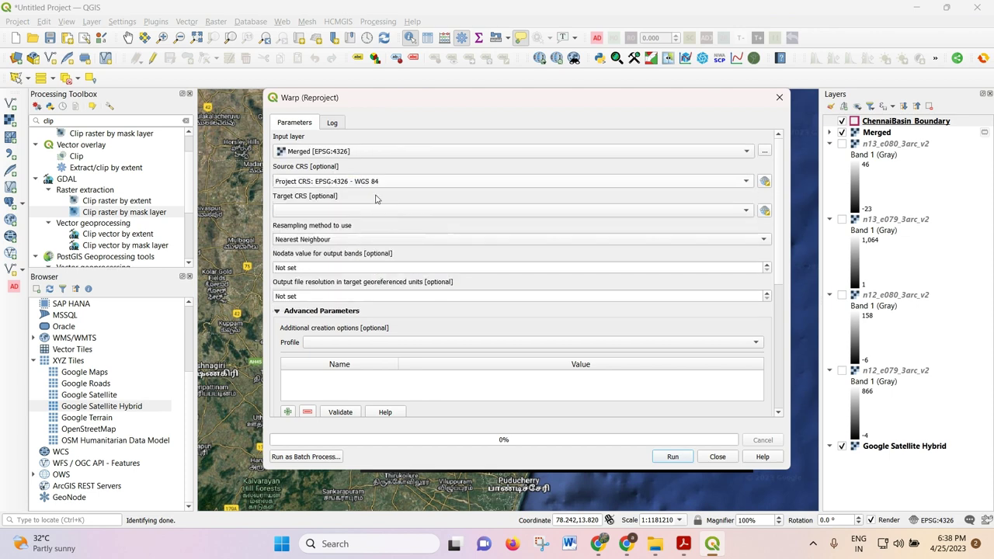
left_click(390, 210)
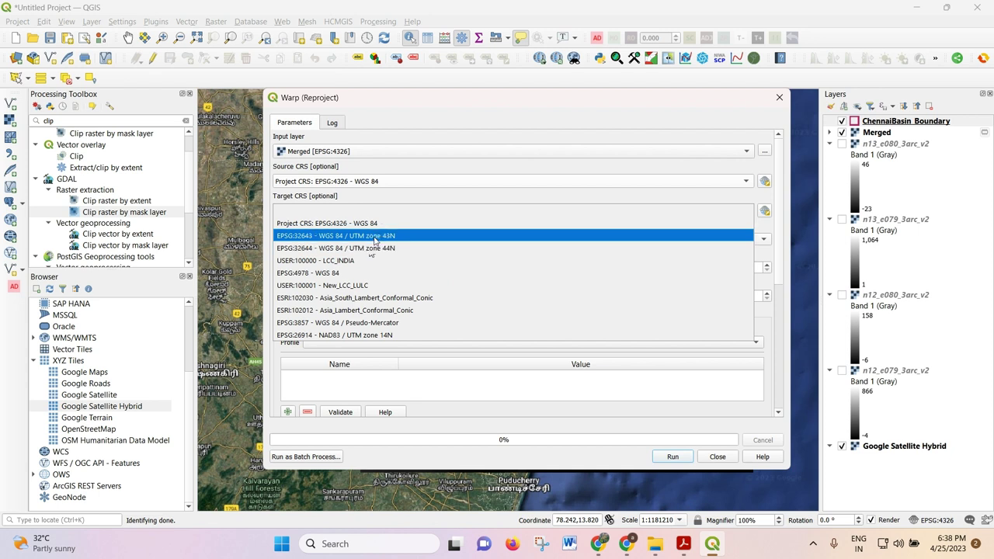
left_click(374, 236)
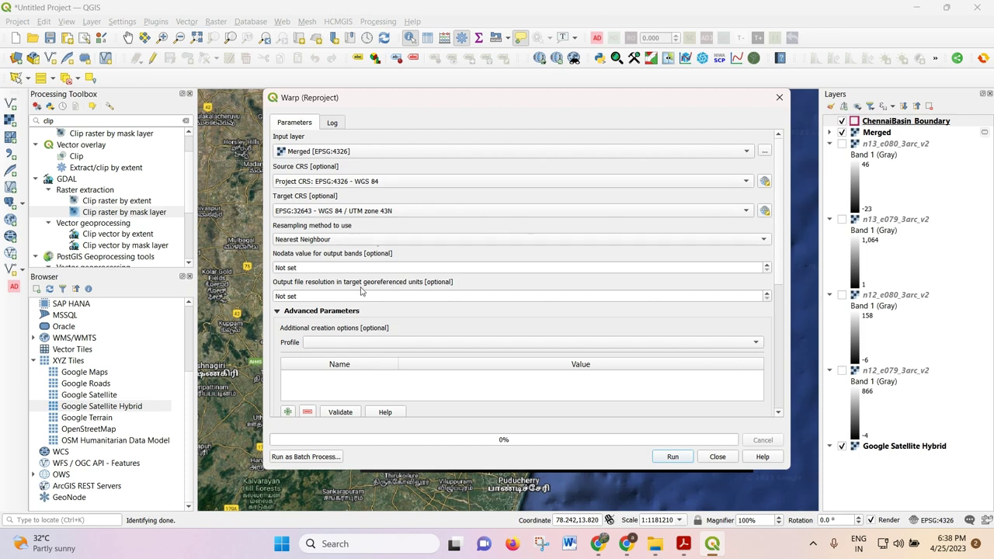
Step: Run the reprojection with its output saved to a temporary file, and close the Warp dialog
scroll(778, 376, "down", 3)
scroll(779, 376, "down", 2)
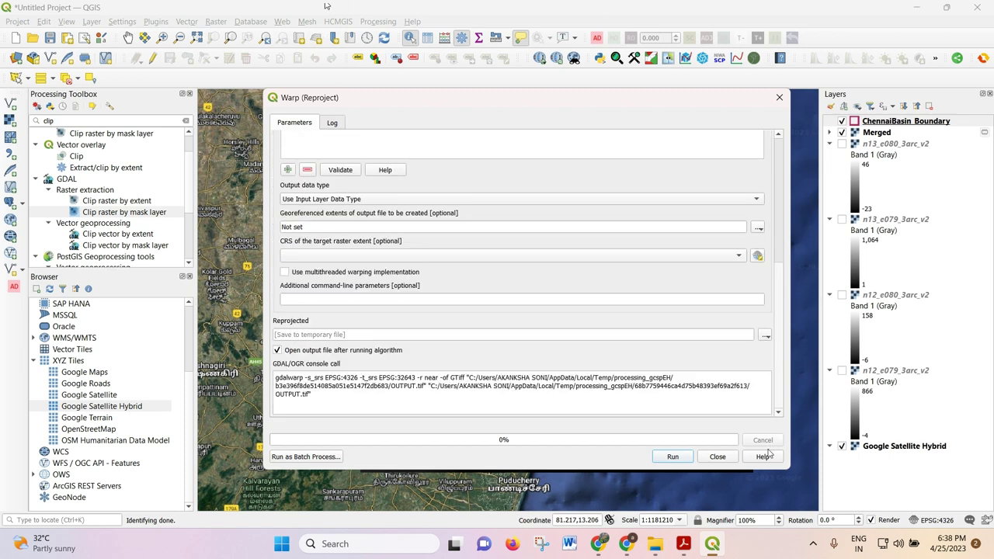
left_click(765, 335)
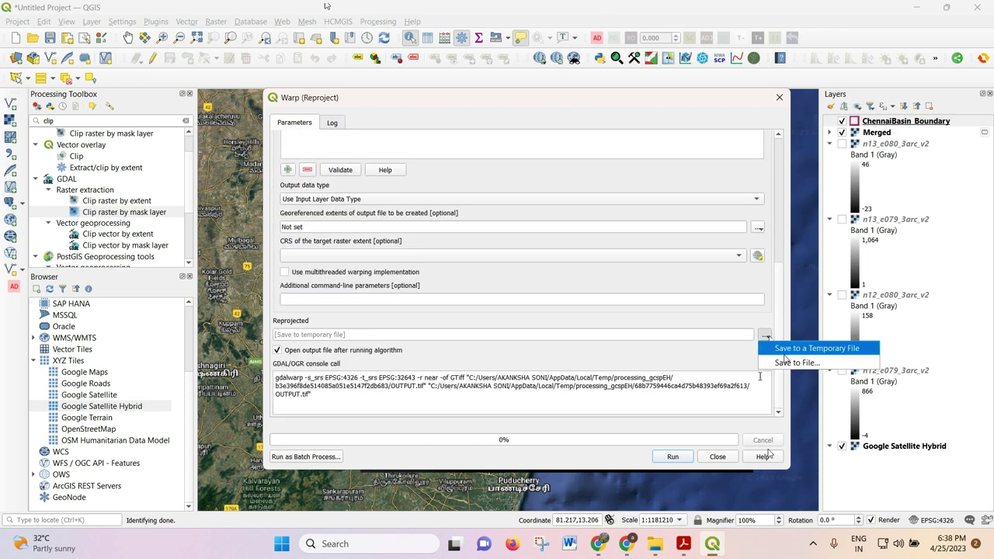
left_click(784, 359)
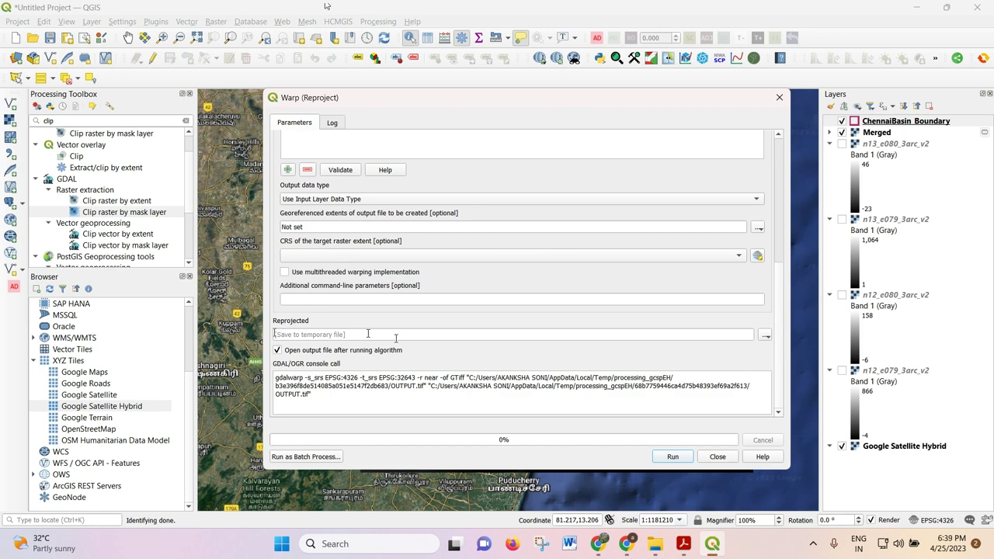
left_click(670, 457)
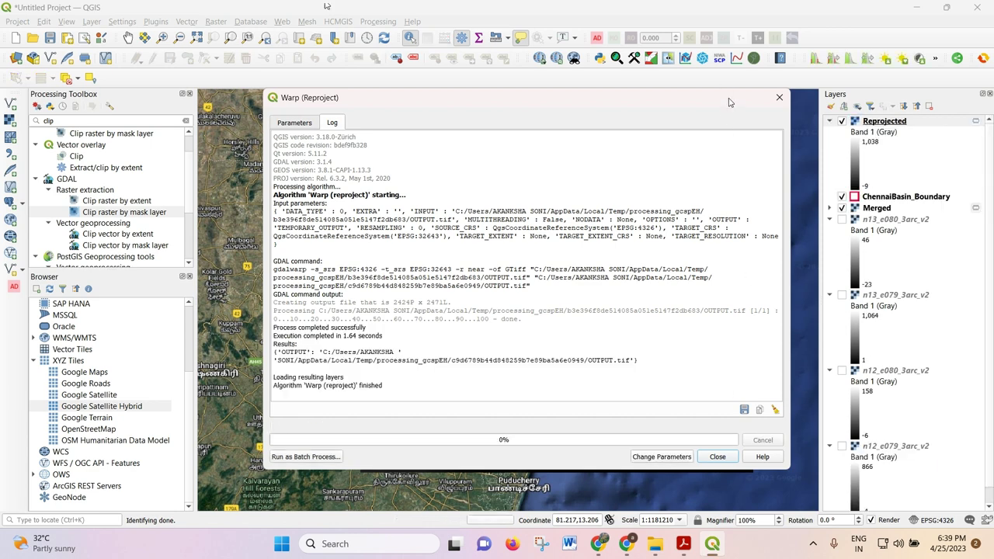
left_click(775, 99)
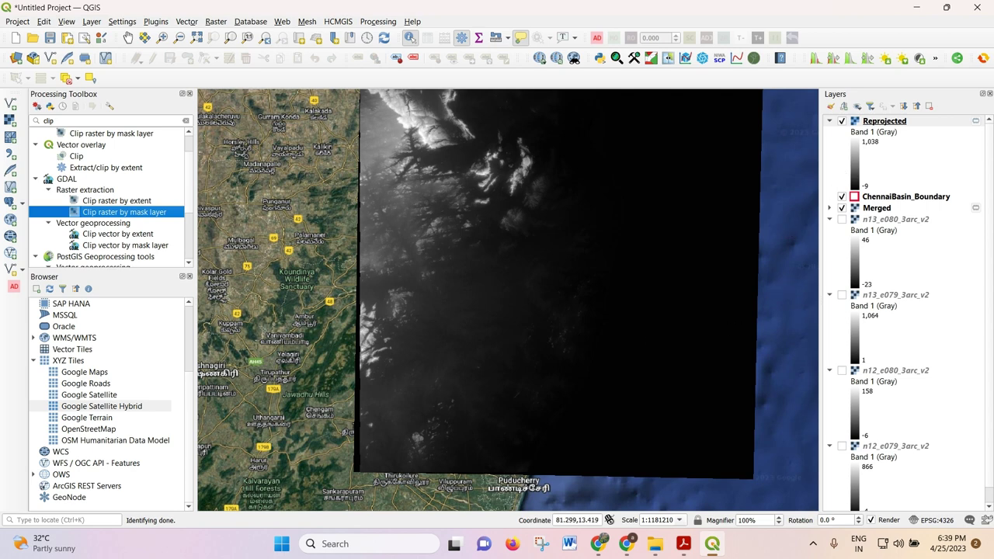
Step: Hide the Merged layer and move the Reprojected layer directly beneath ChennaiBasin_Boundary
left_click(851, 210)
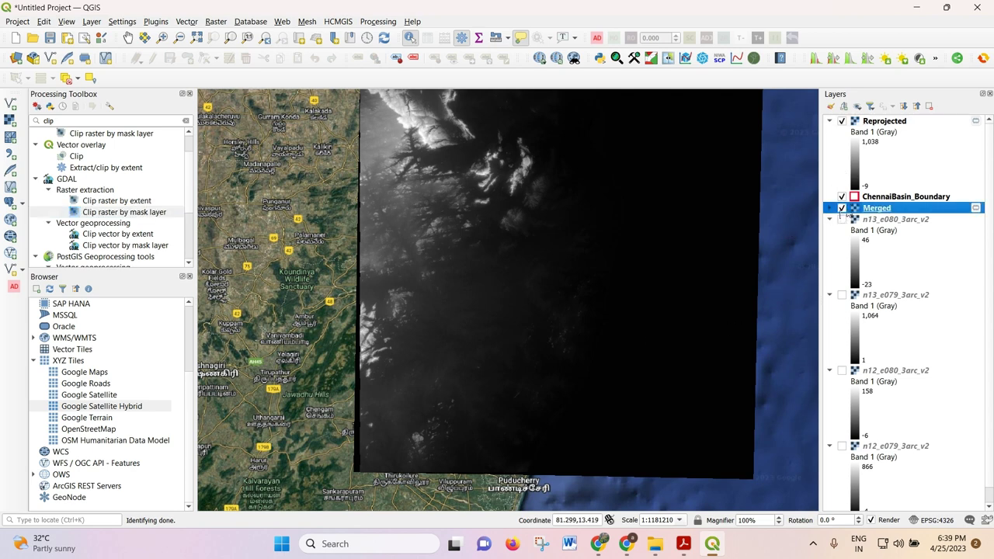
left_click(841, 208)
scroll(250, 321, "down", 1)
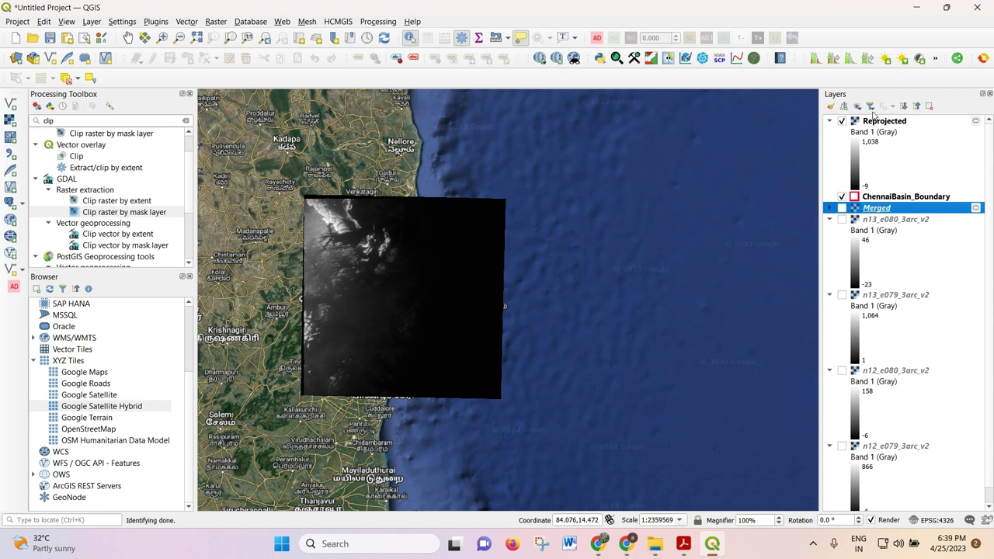
left_click_drag(881, 123, 880, 212)
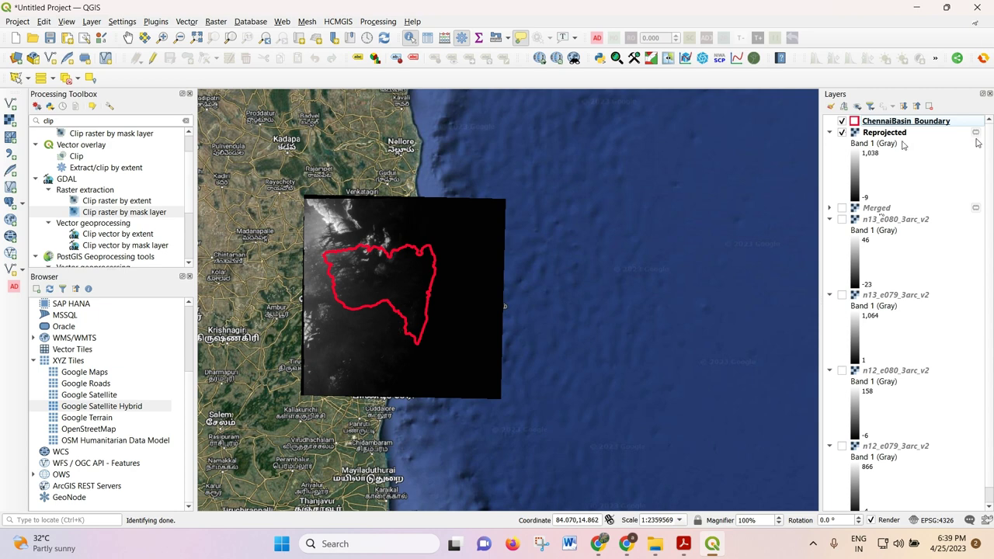
Step: Examine the Reprojected layer's information in its properties, especially its coordinate reference system
right_click(877, 136)
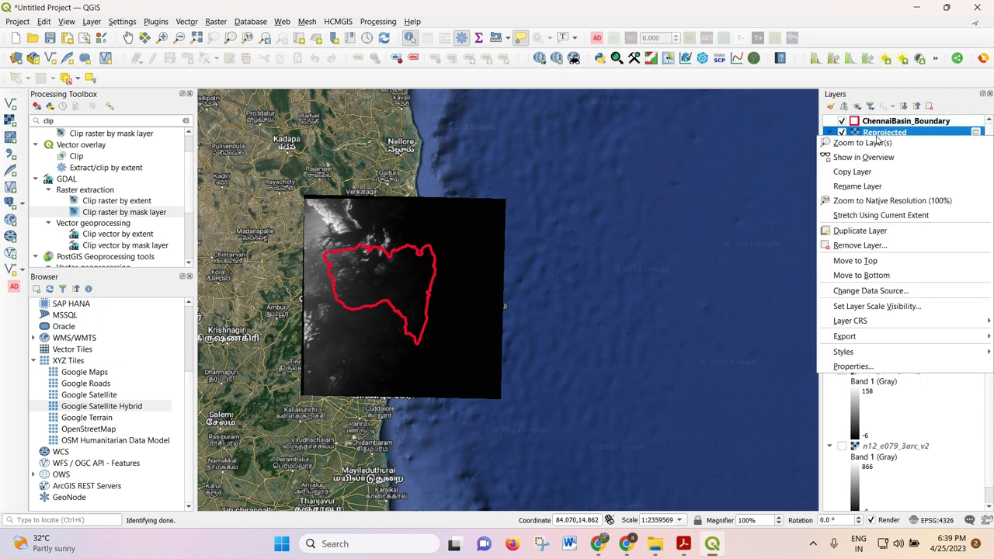
mouse_move(854, 336)
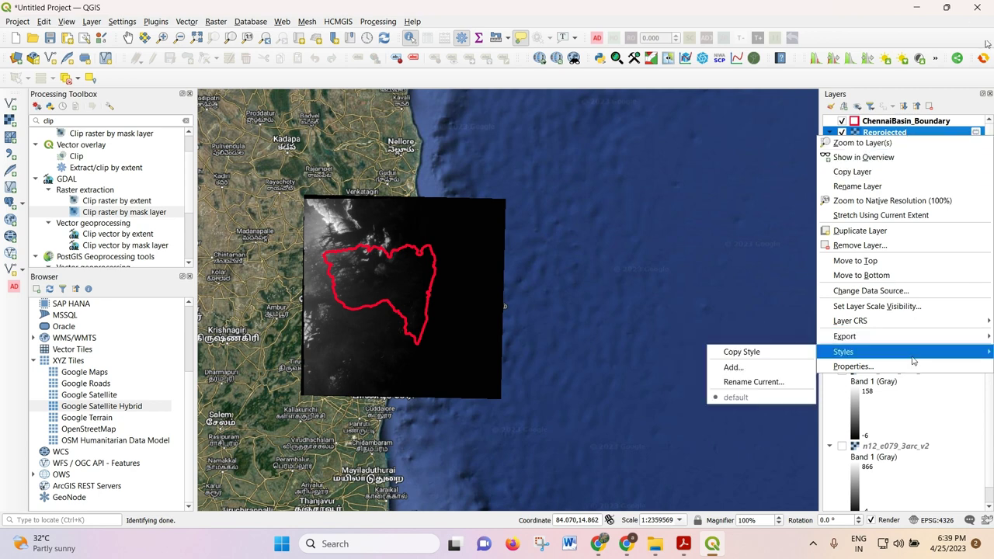
left_click(853, 366)
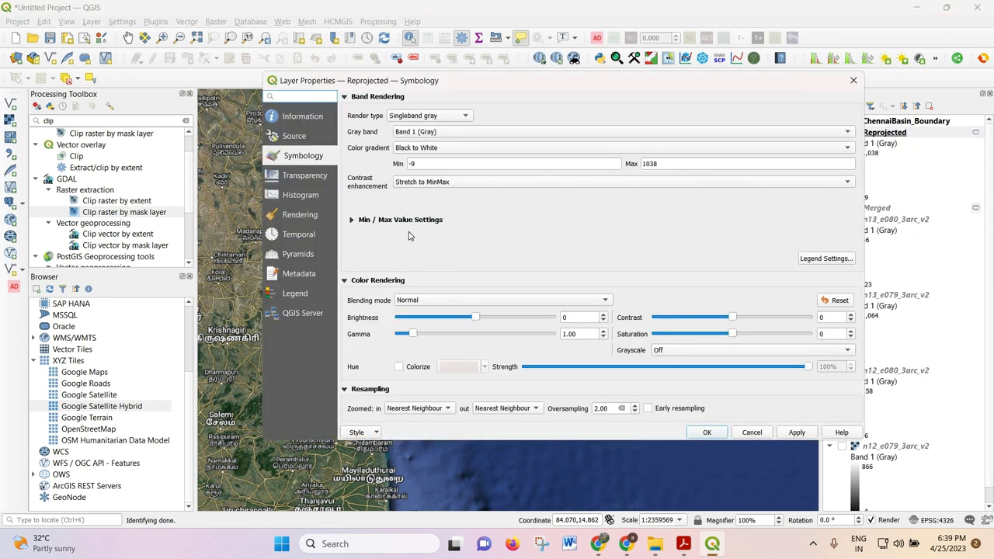
left_click(312, 118)
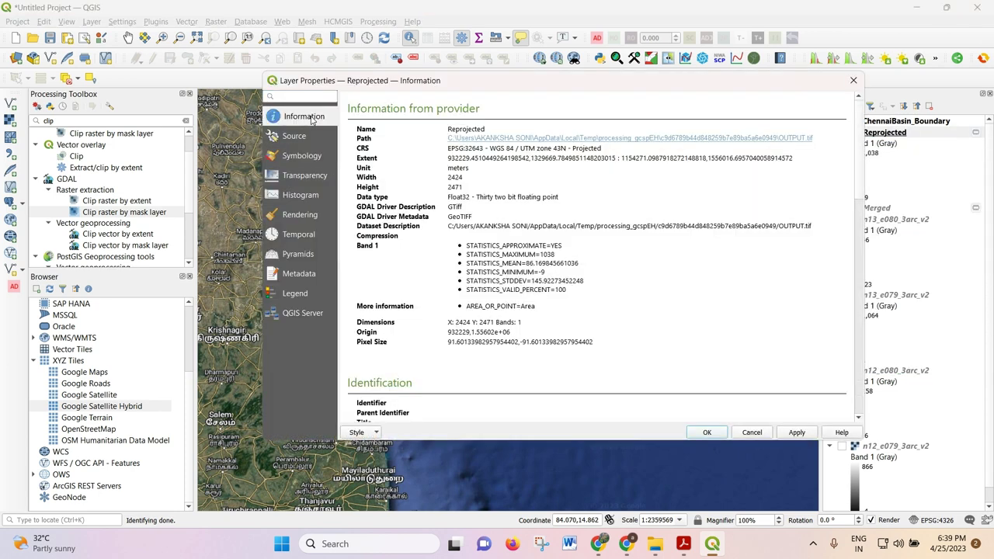
scroll(486, 314, "down", 5)
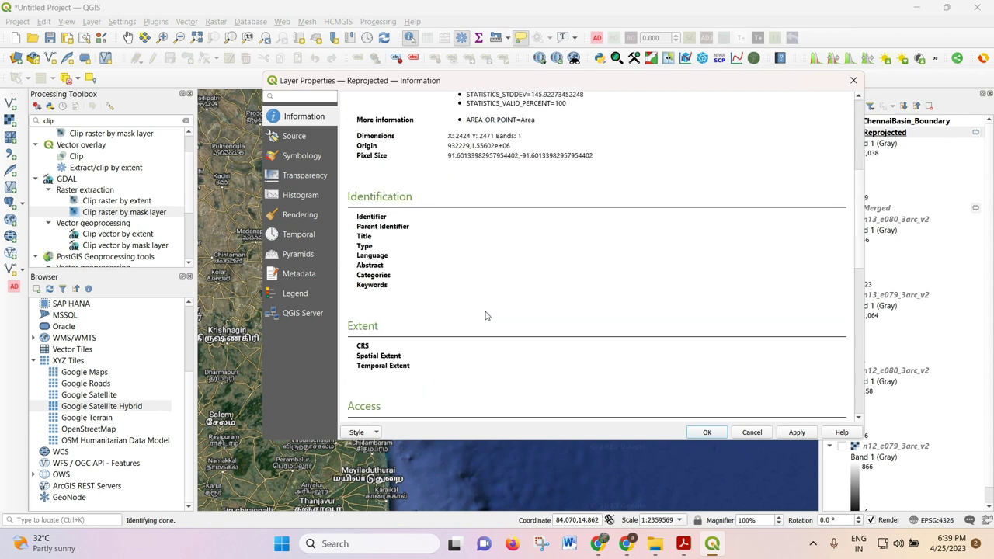
scroll(485, 315, "up", 2)
scroll(486, 315, "up", 3)
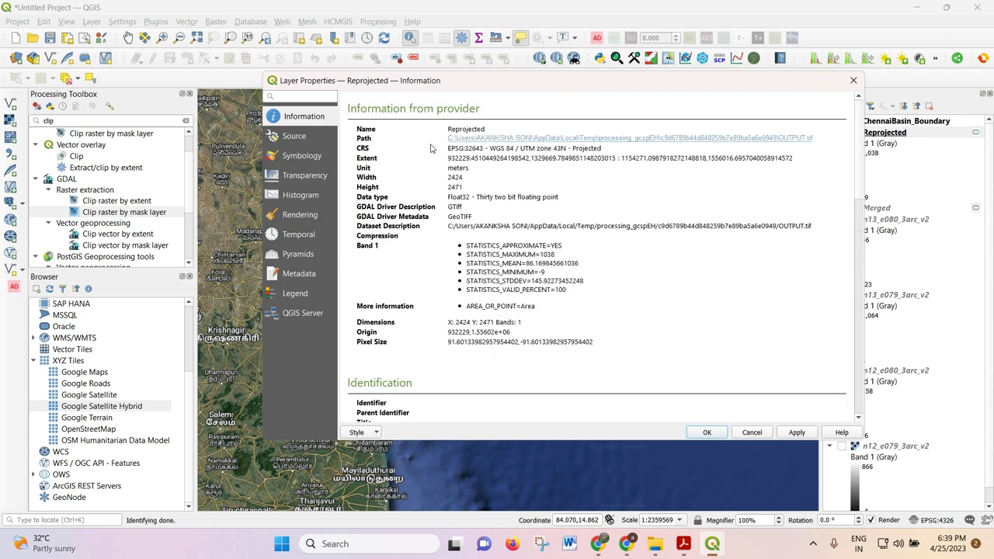
left_click_drag(451, 148, 609, 148)
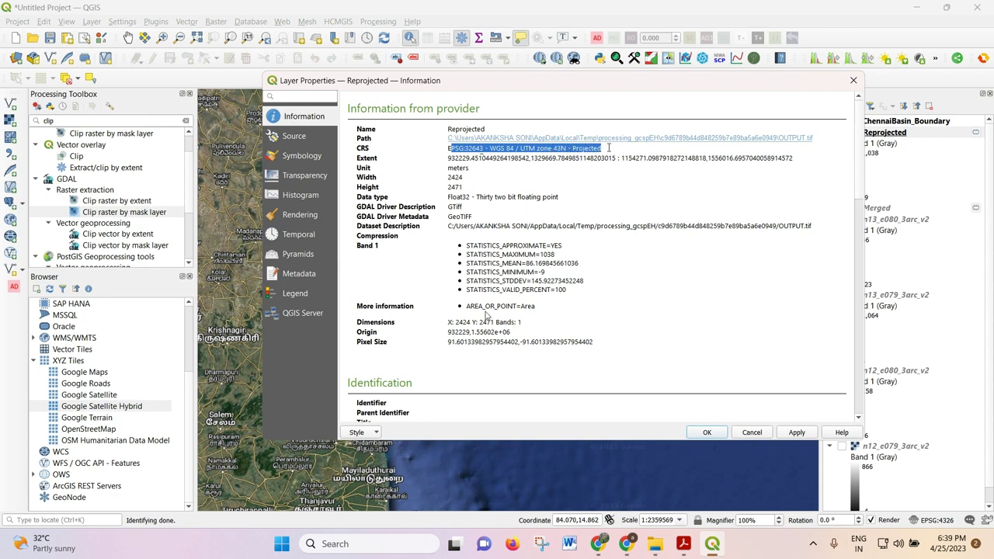
left_click(610, 150)
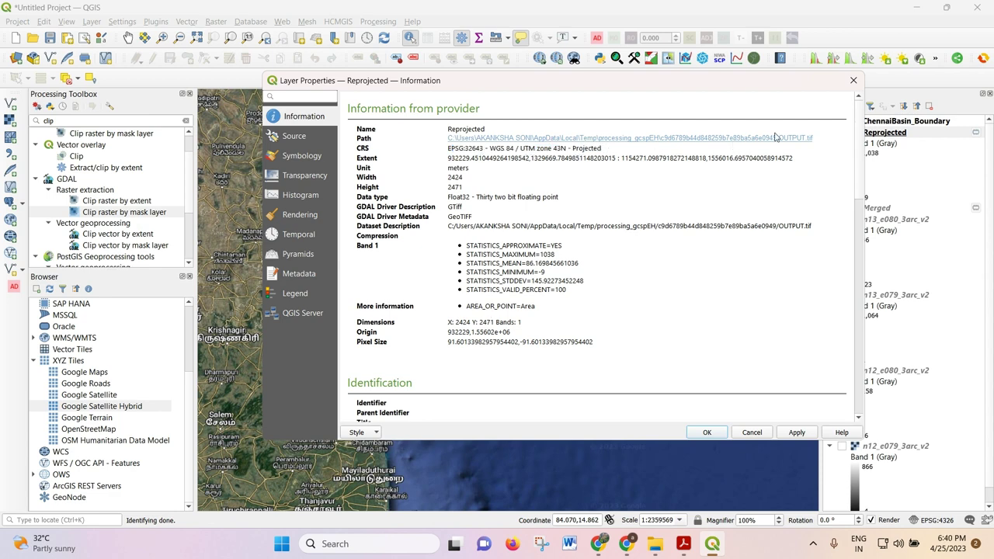
Step: Check the coordinate reference system of the Reprojected layer and close its properties
double_click(584, 148)
left_click(852, 80)
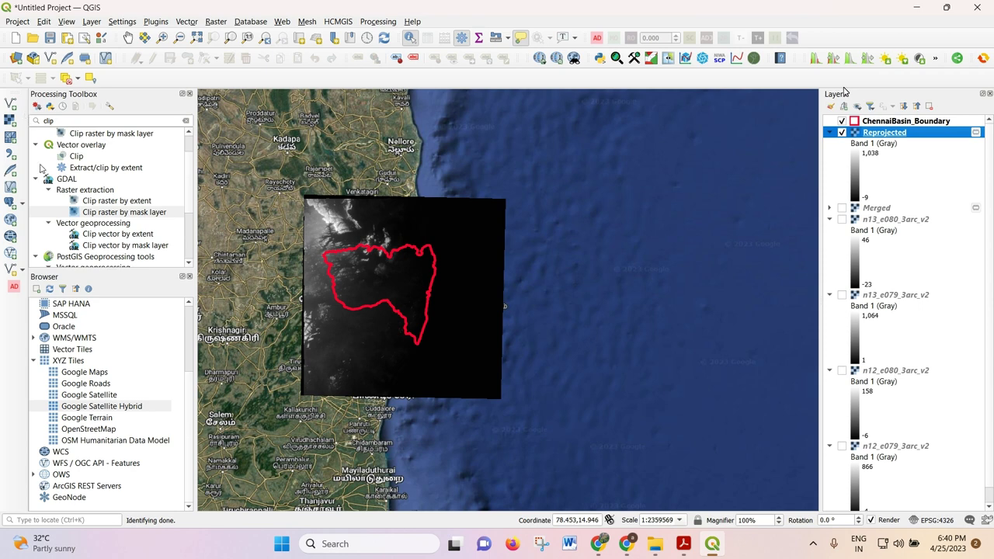
left_click(72, 122)
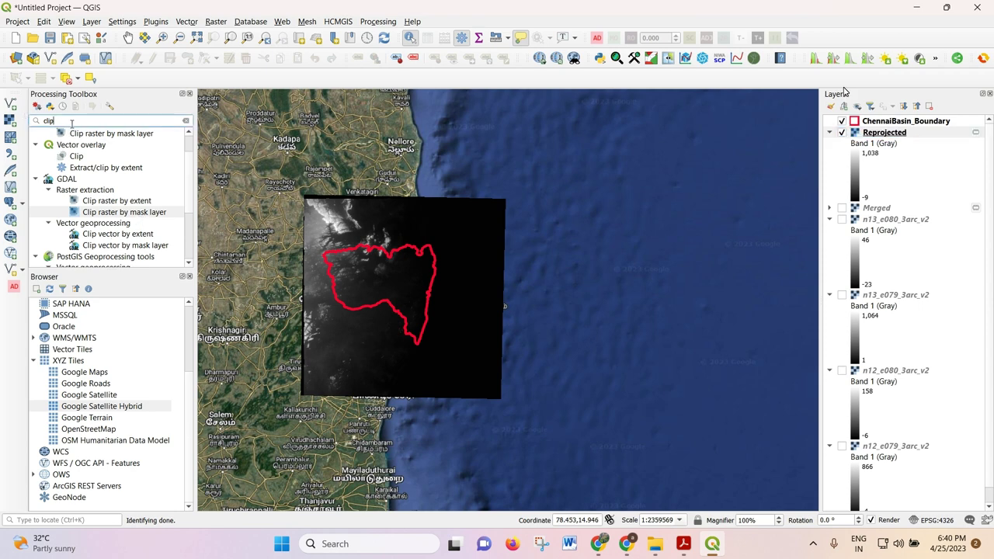
left_click(99, 218)
double_click(100, 212)
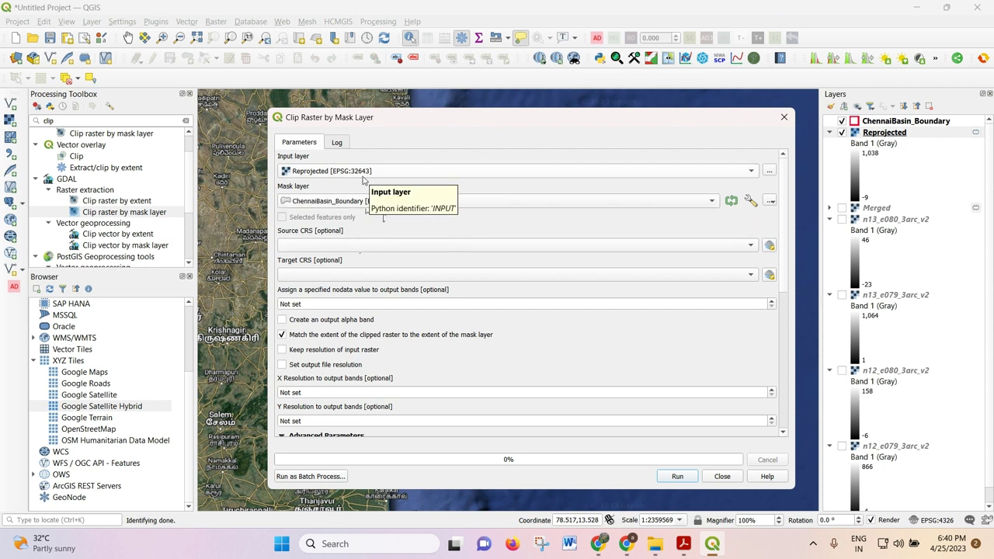
left_click(784, 118)
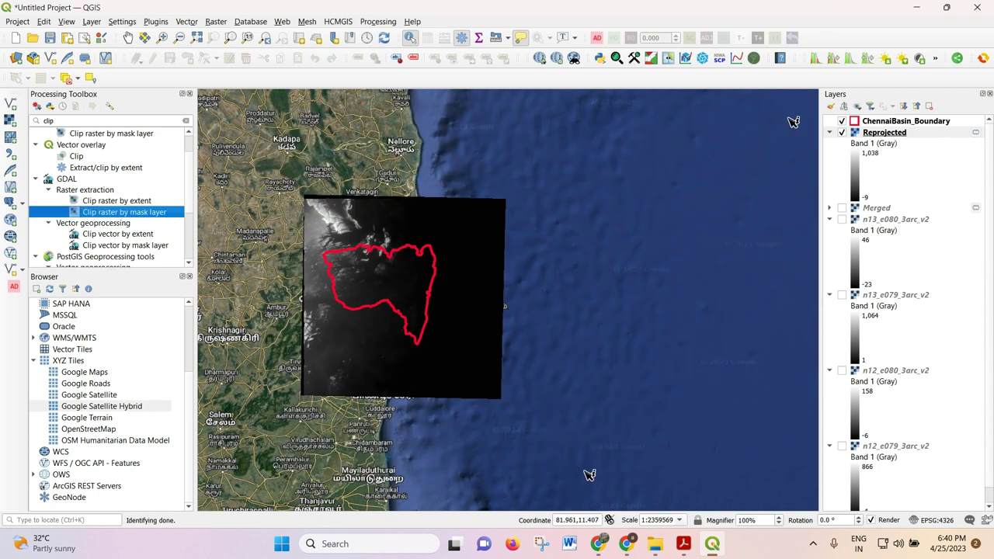
mouse_move(610, 544)
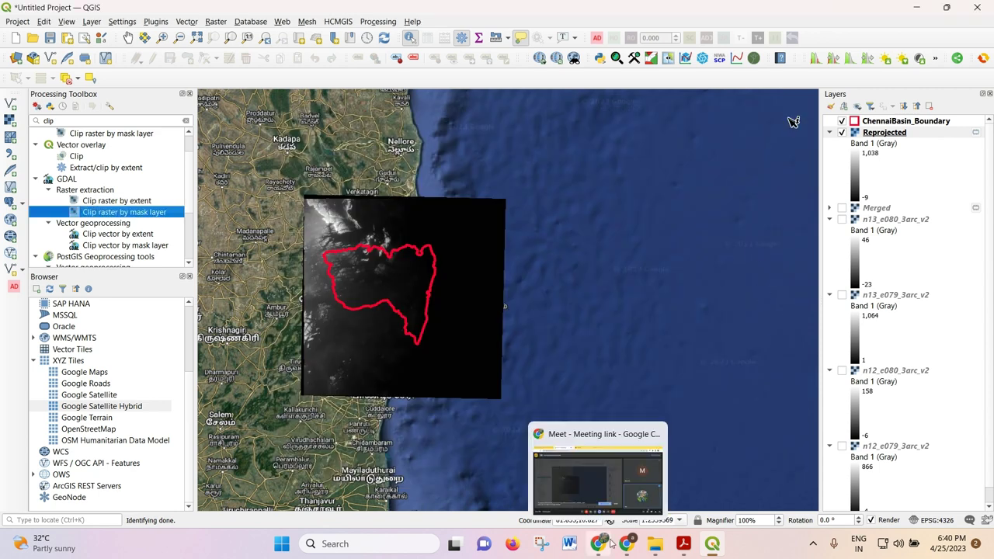
Step: Set up Warp (Reproject) for the Reprojected raster with target CRS EPSG:32644 - WGS 84 / UTM zone 44N
left_click(893, 133)
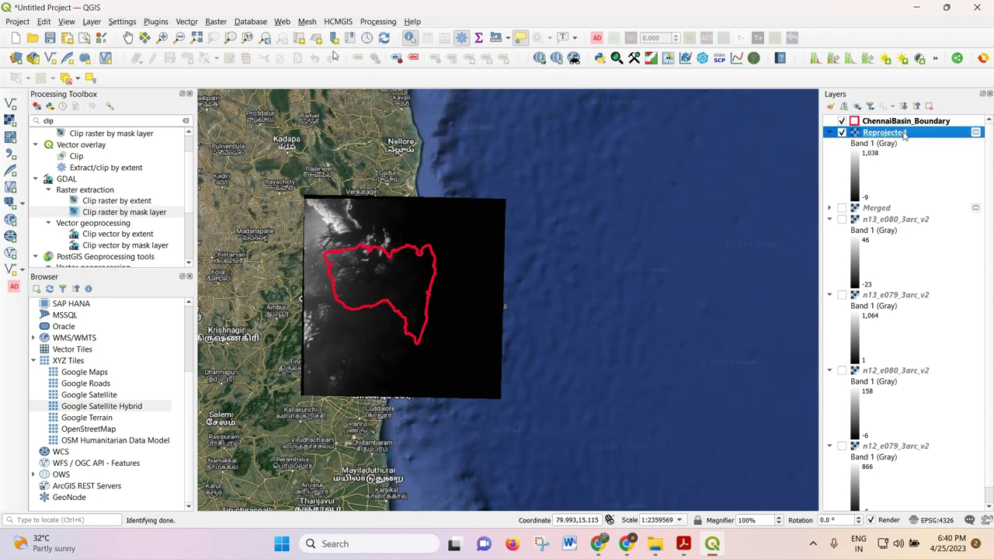
left_click(213, 22)
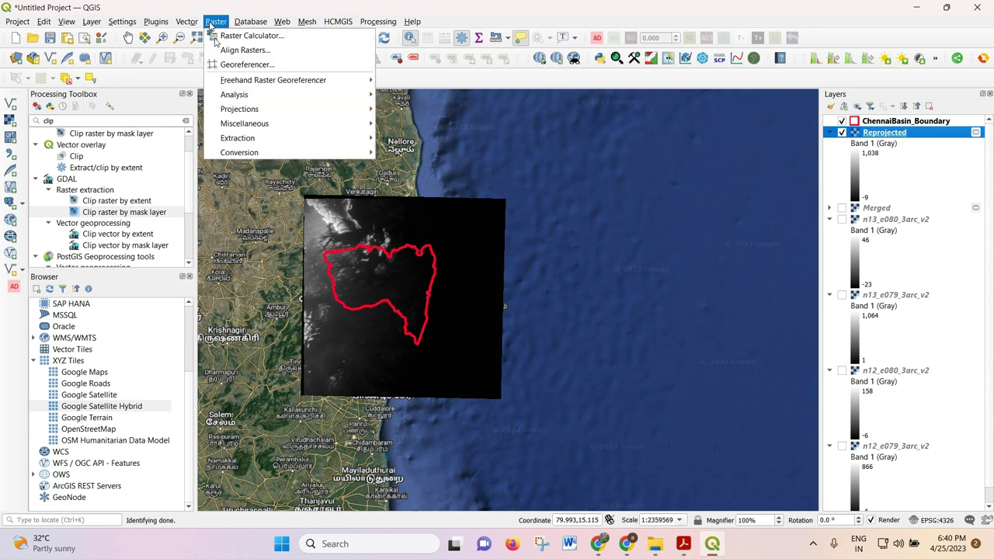
mouse_move(230, 131)
mouse_move(237, 109)
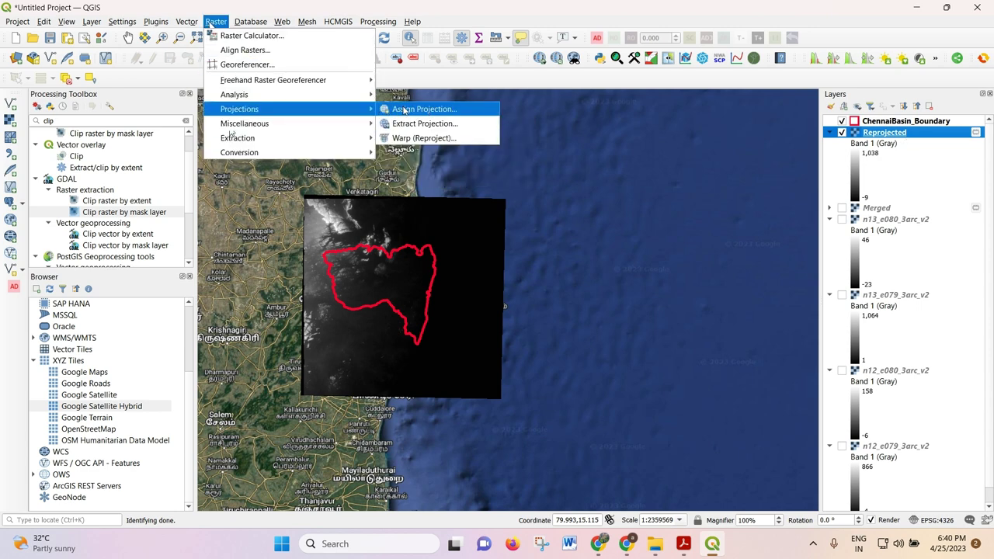
left_click(424, 140)
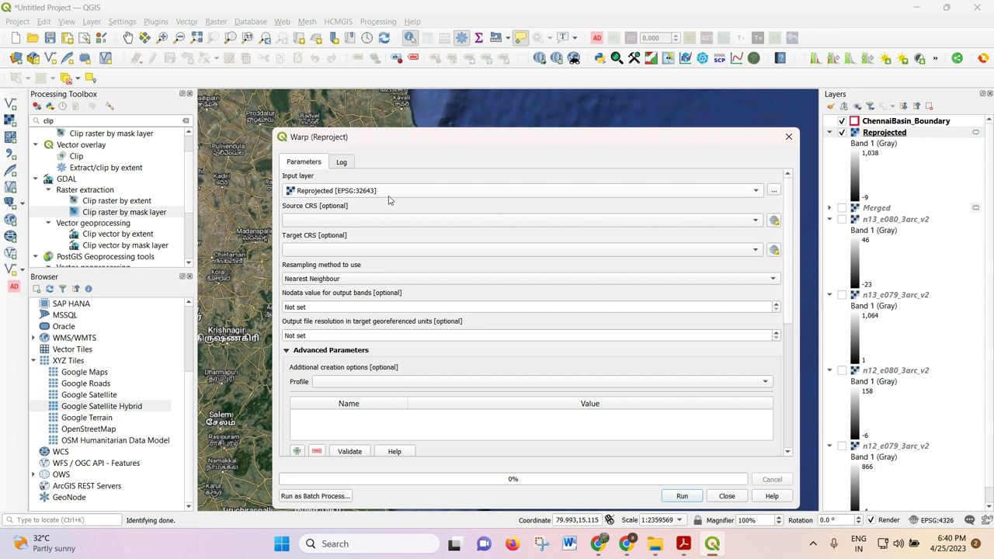
left_click(339, 248)
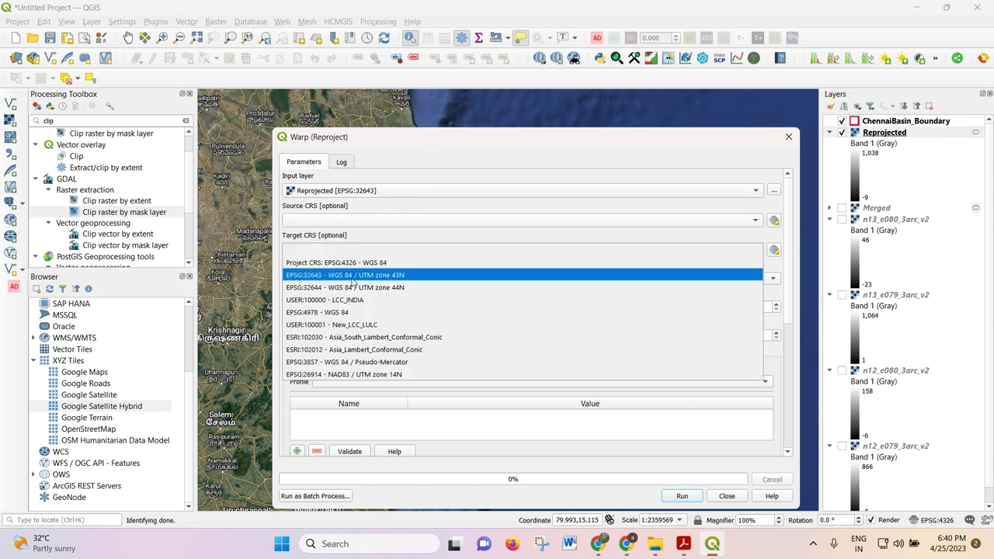
left_click(353, 287)
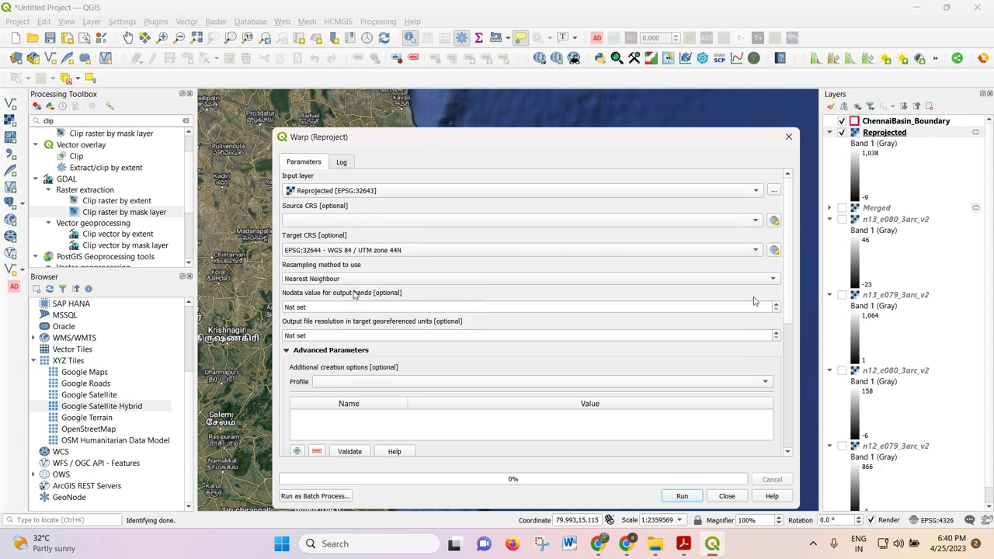
Step: Save the reprojection output as projected_dem.tif in the DEM_tiles folder, and run the reprojection
scroll(779, 365, "down", 5)
scroll(777, 371, "down", 2)
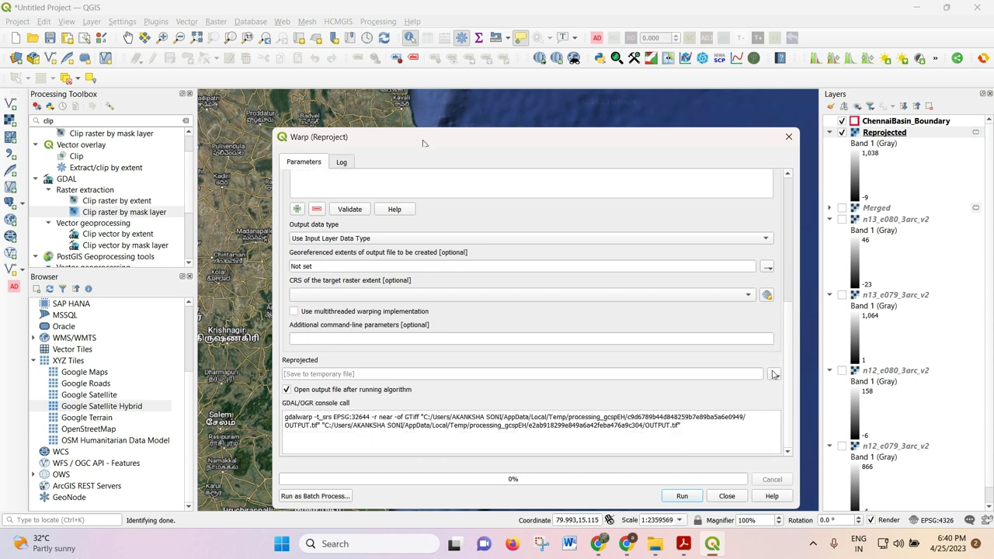
left_click(775, 374)
left_click(786, 398)
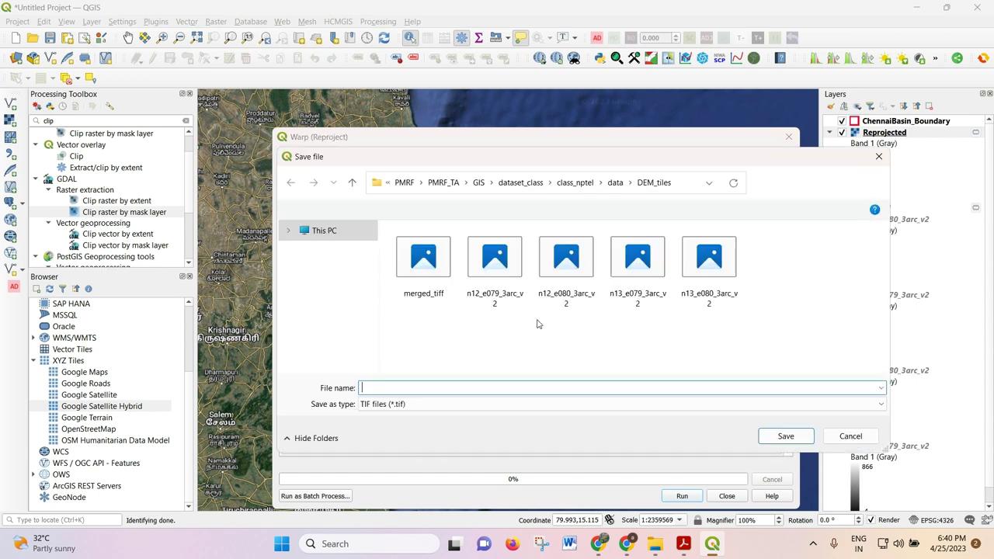
scroll(326, 295, "up", 3)
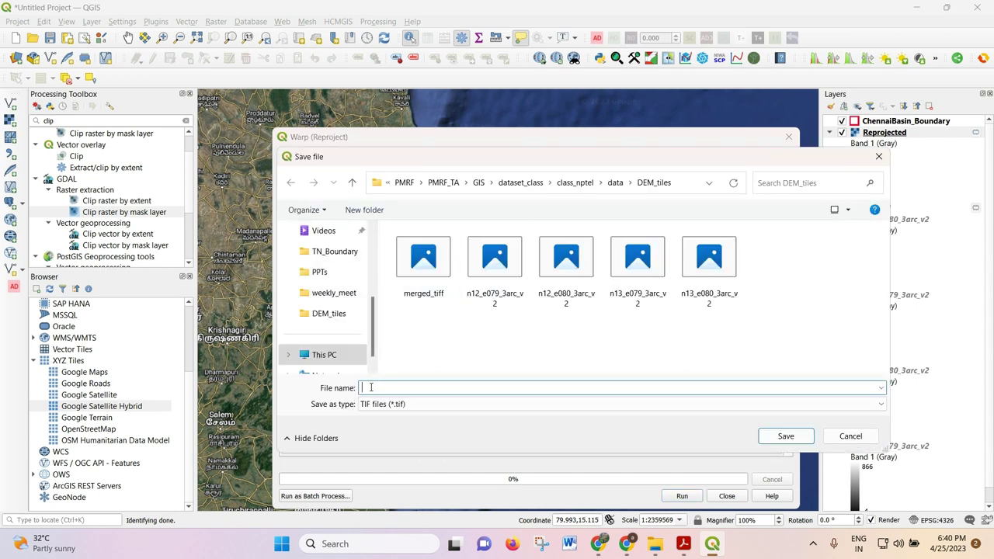
type("pre")
type("jec")
type("ted_de")
type("m")
key("Return")
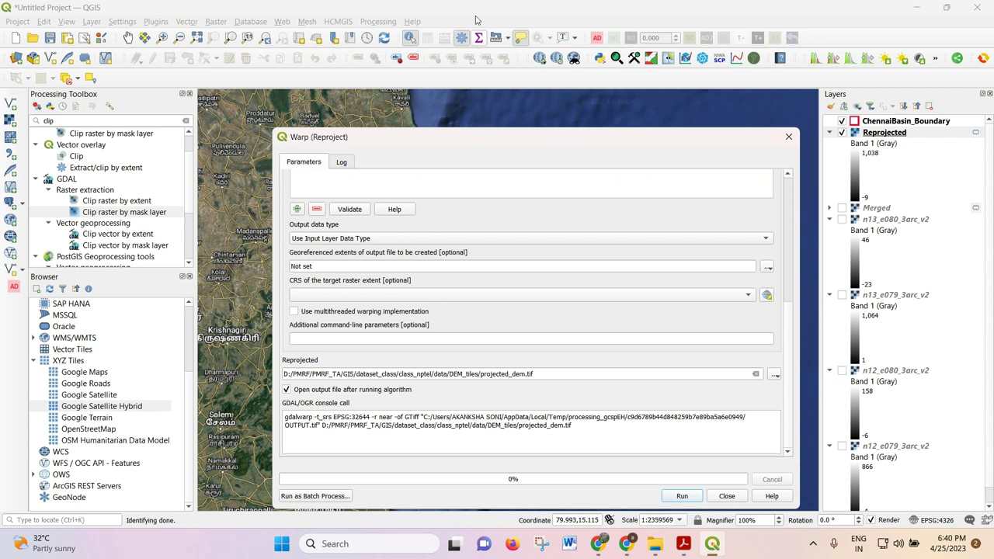
left_click(682, 495)
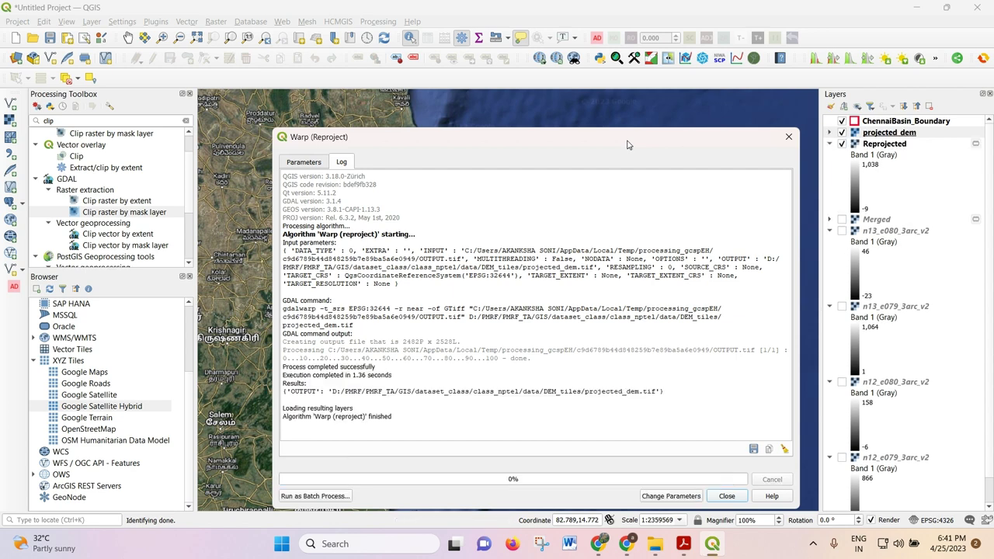
left_click(787, 138)
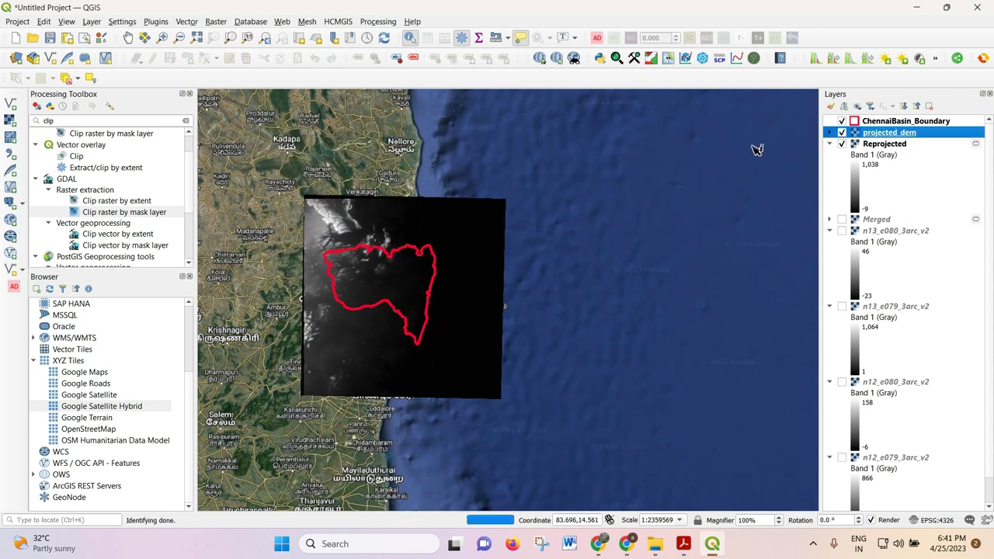
Step: Hide the Reprojected layer and zoom the map to the projected_dem layer
left_click(842, 145)
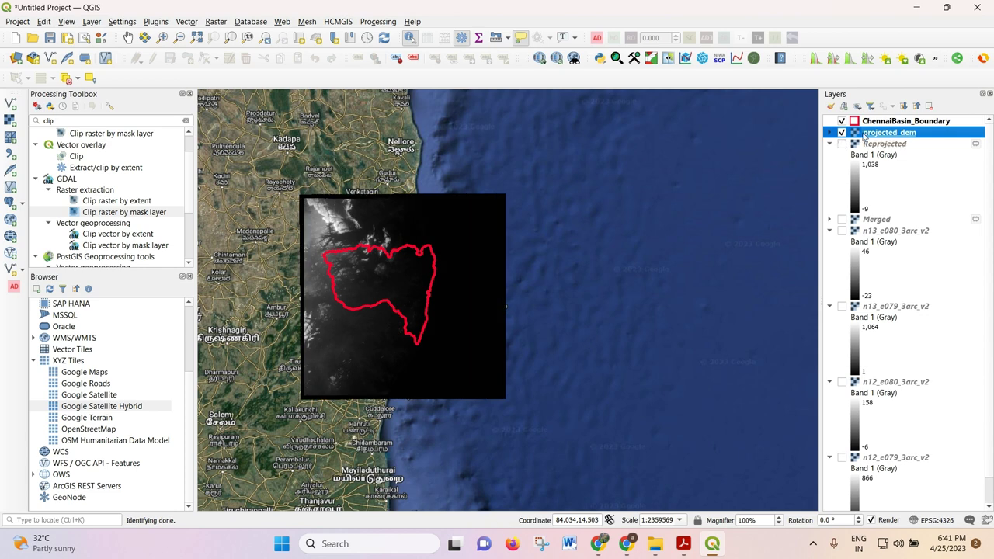
right_click(864, 134)
left_click(885, 140)
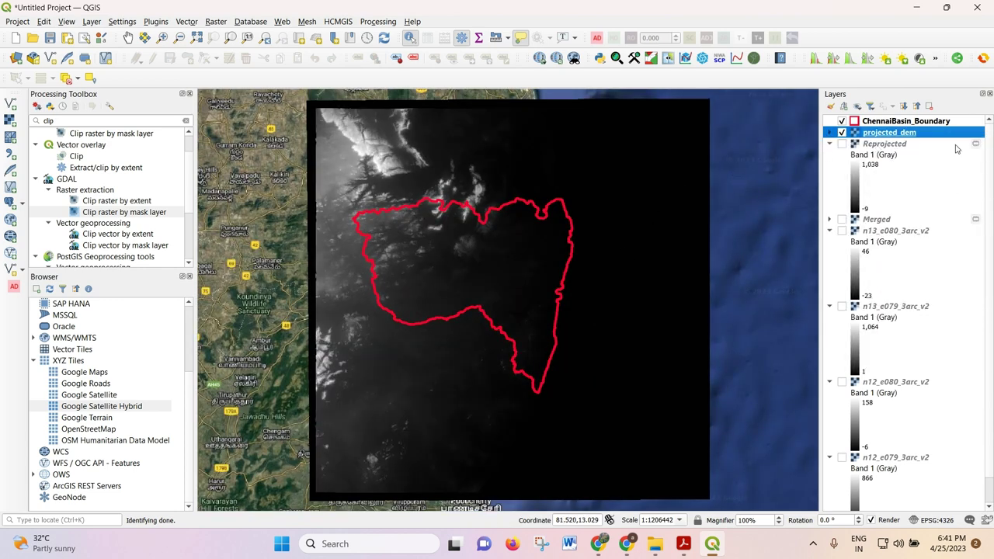
Step: Check the coordinate reference system of projected_dem in its layer properties
right_click(926, 133)
left_click(910, 358)
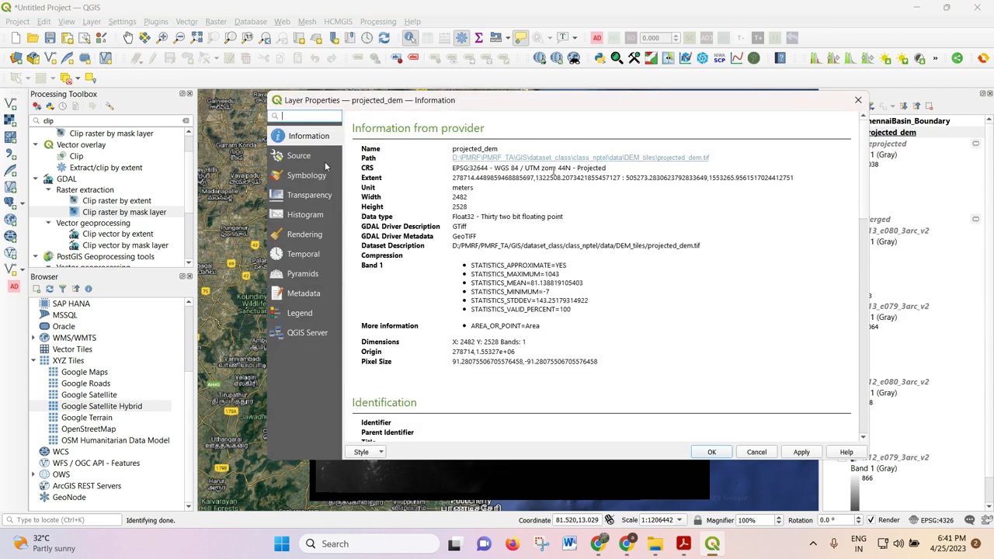
left_click_drag(532, 168, 605, 167)
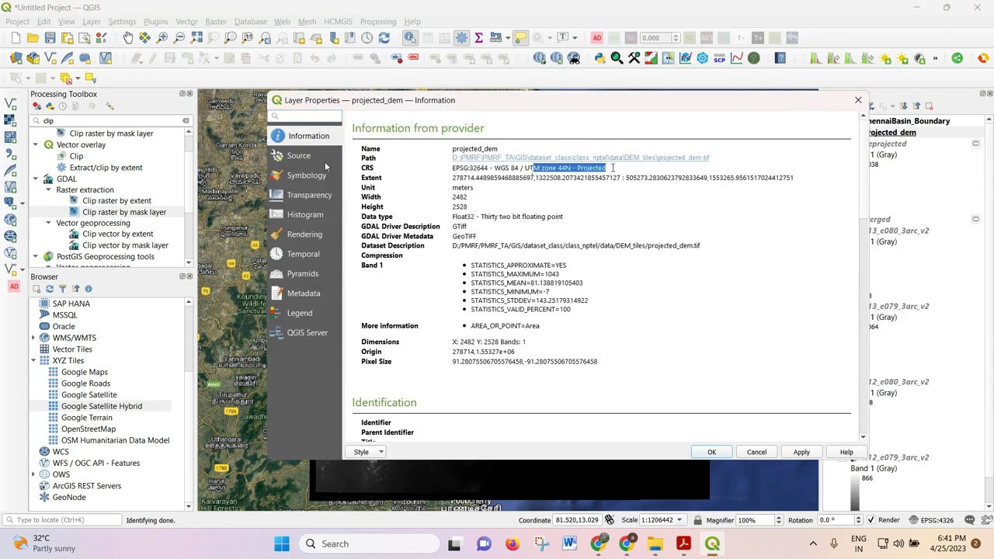
left_click(857, 100)
Step: Set up Clip Raster by Mask Layer for projected_dem with ChennaiBasin_Boundary as mask and nodata value -999999998
double_click(118, 213)
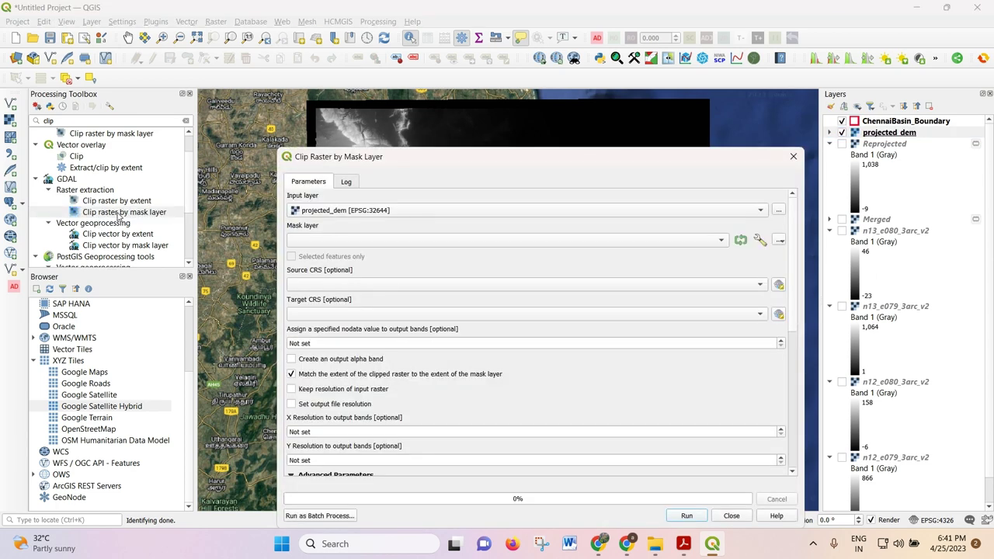
left_click(396, 239)
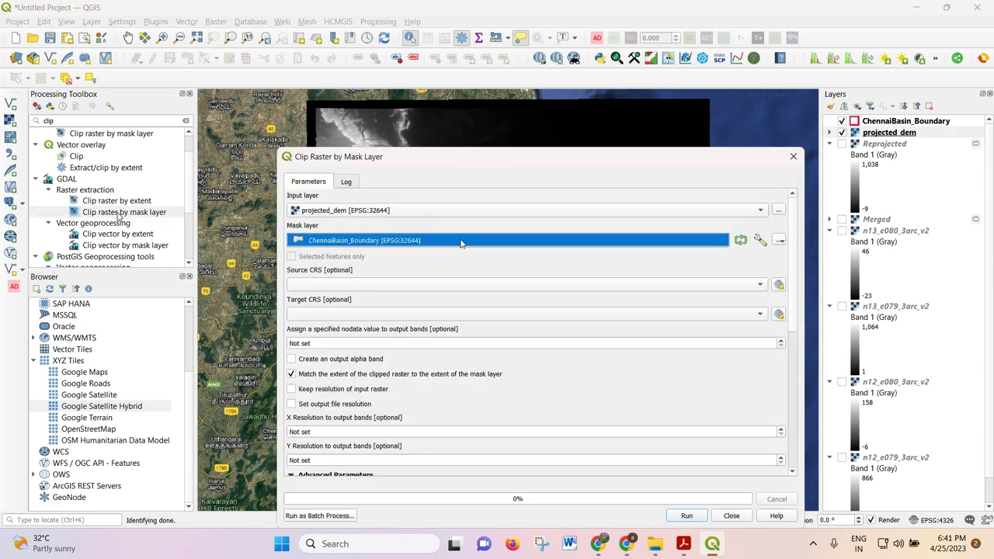
left_click(459, 241)
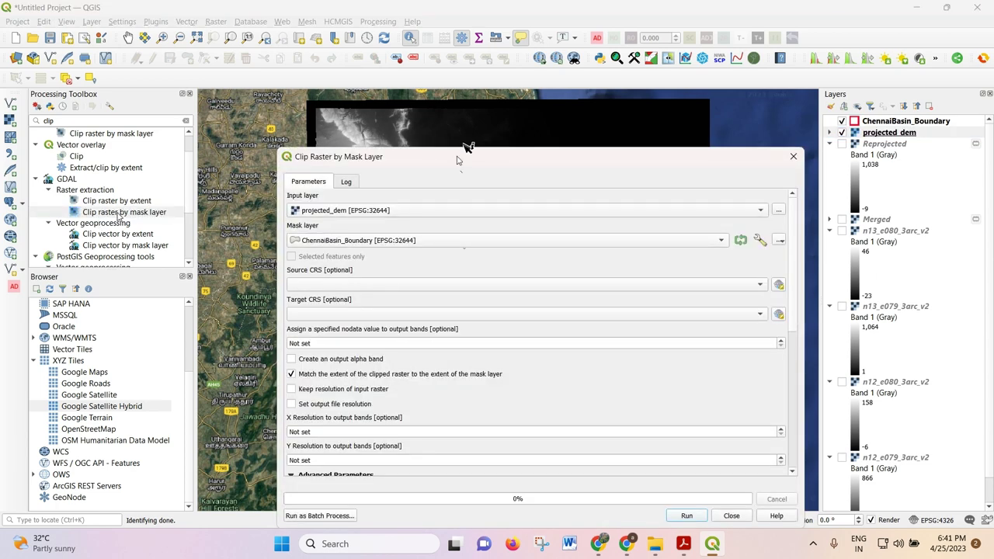
left_click_drag(459, 159, 456, 131)
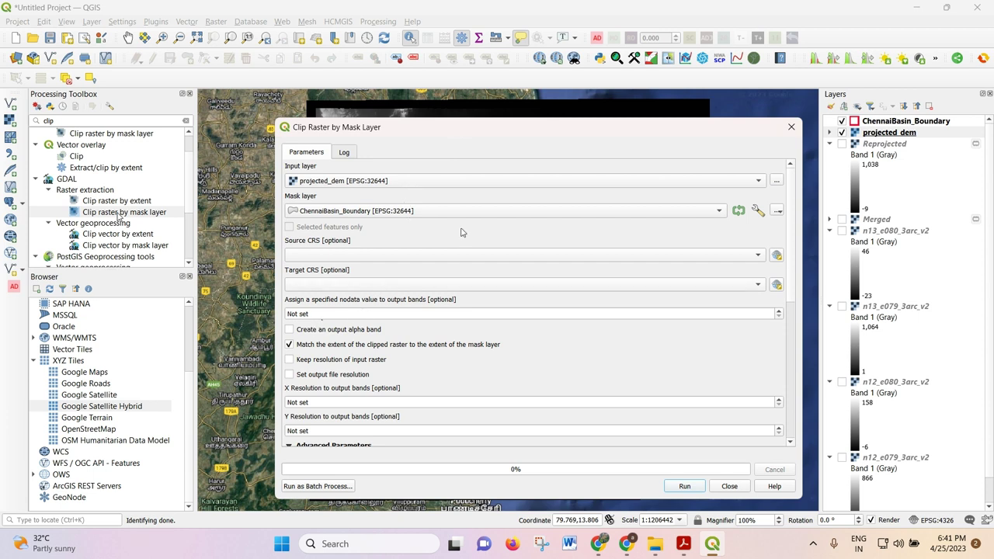
left_click(324, 313)
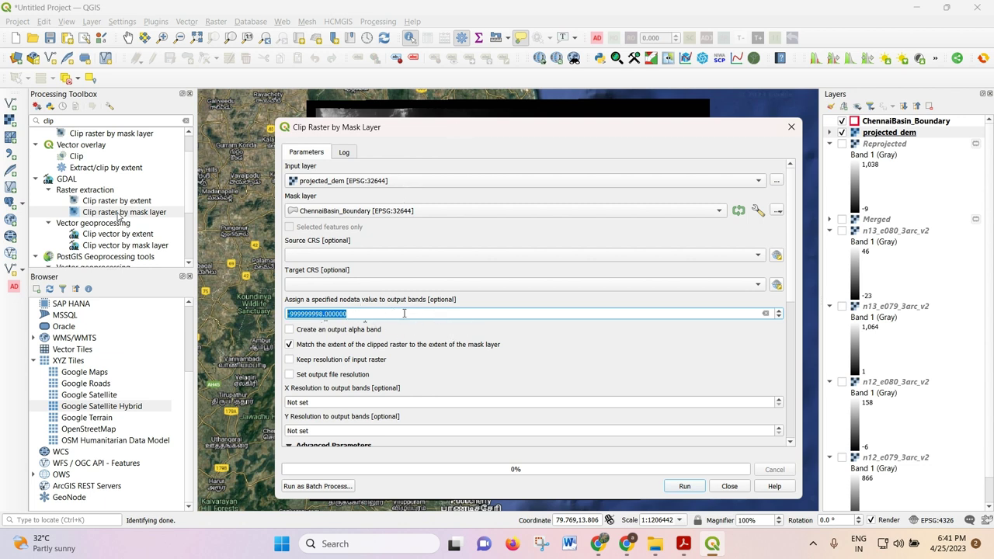
Step: Save the clipped output as clip.tif in the DEM_tiles folder, and run the clip
scroll(595, 350, "down", 1)
scroll(583, 331, "down", 2)
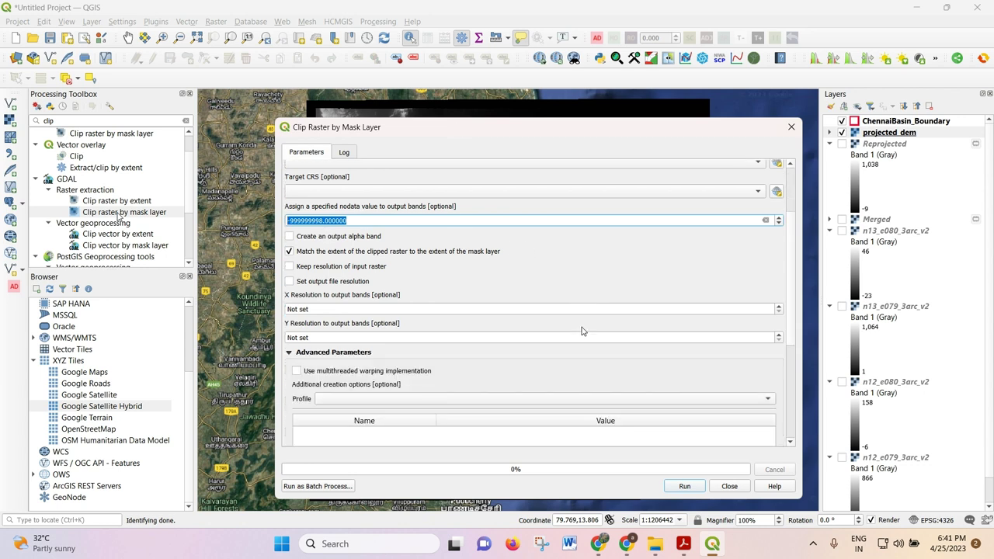
scroll(547, 353, "down", 2)
scroll(544, 361, "down", 3)
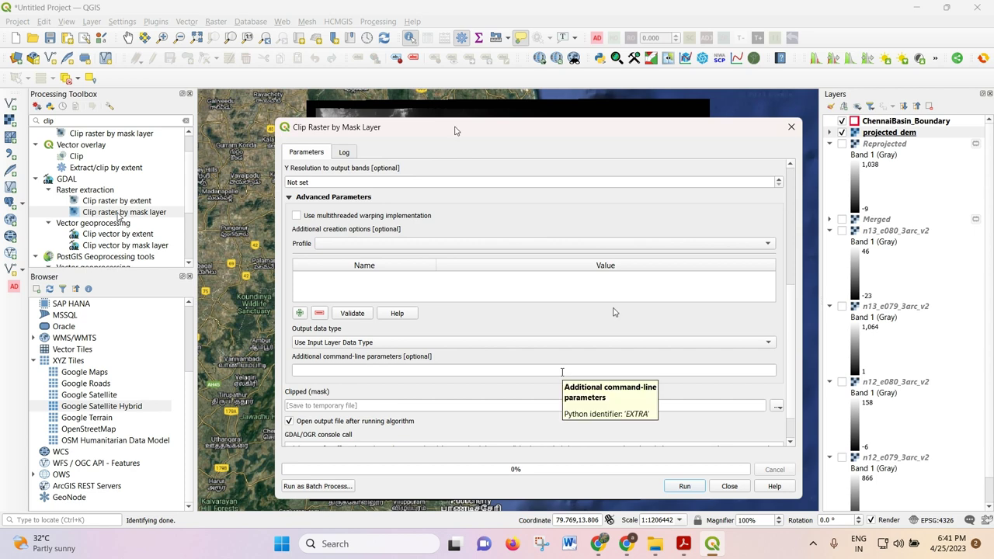
scroll(460, 389, "down", 1)
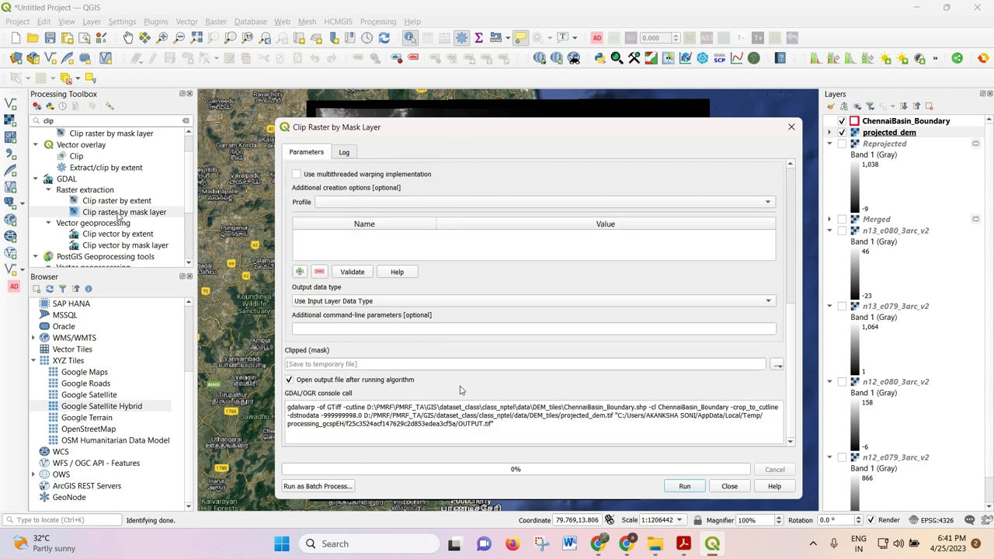
left_click(775, 367)
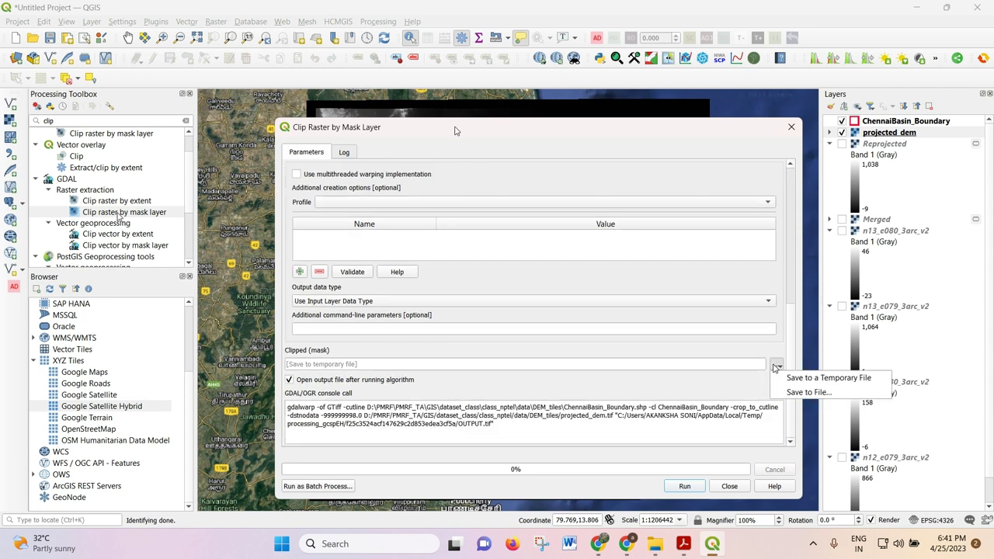
left_click(807, 392)
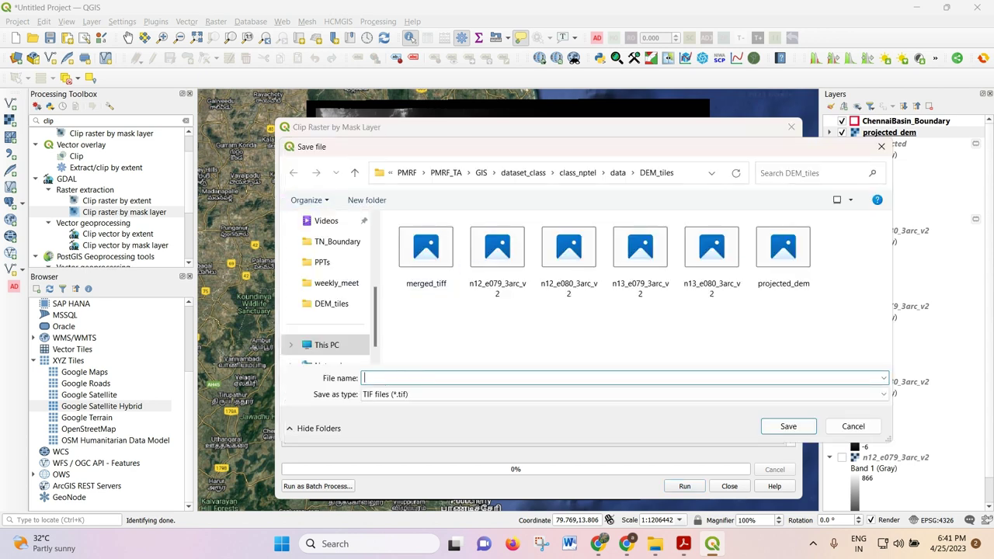
type("clip")
key("Return")
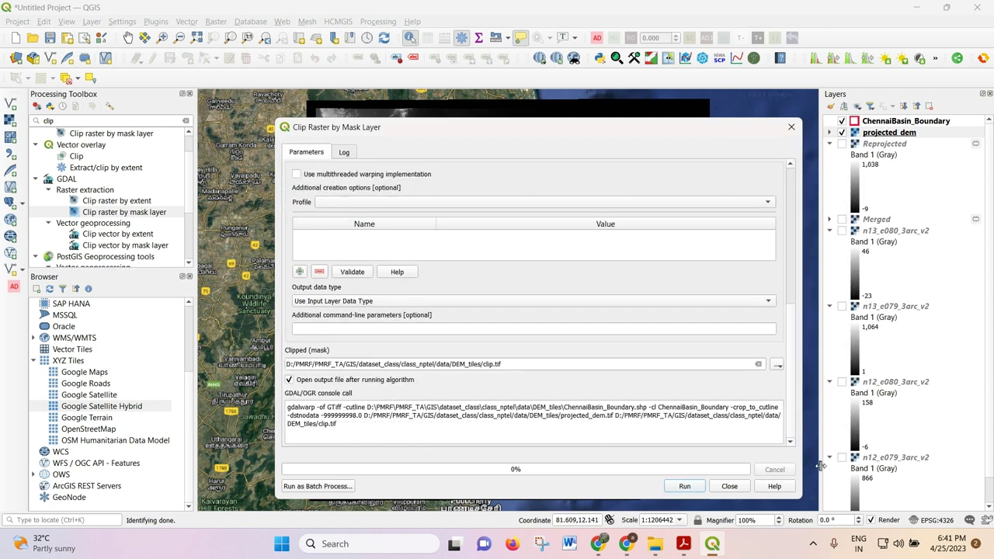
left_click(684, 486)
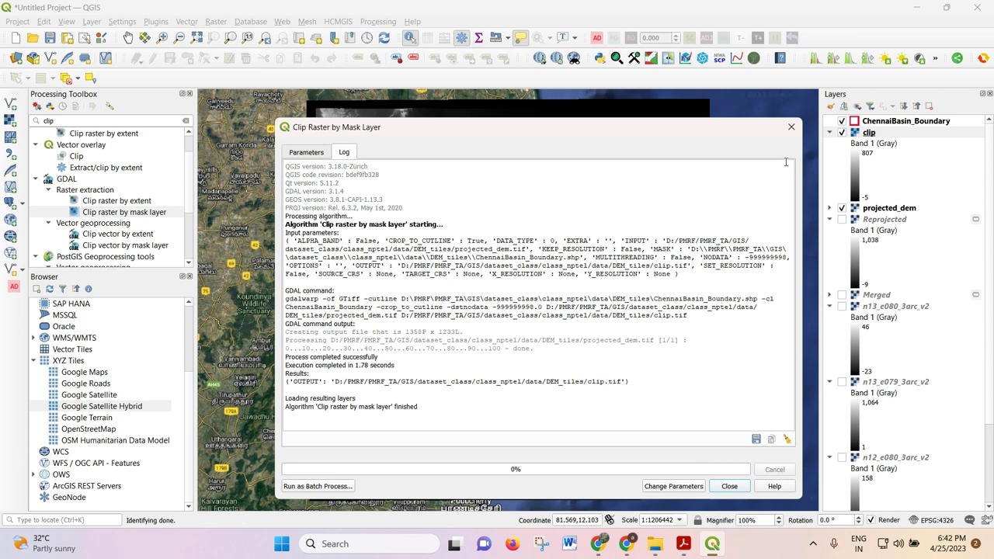
left_click(791, 127)
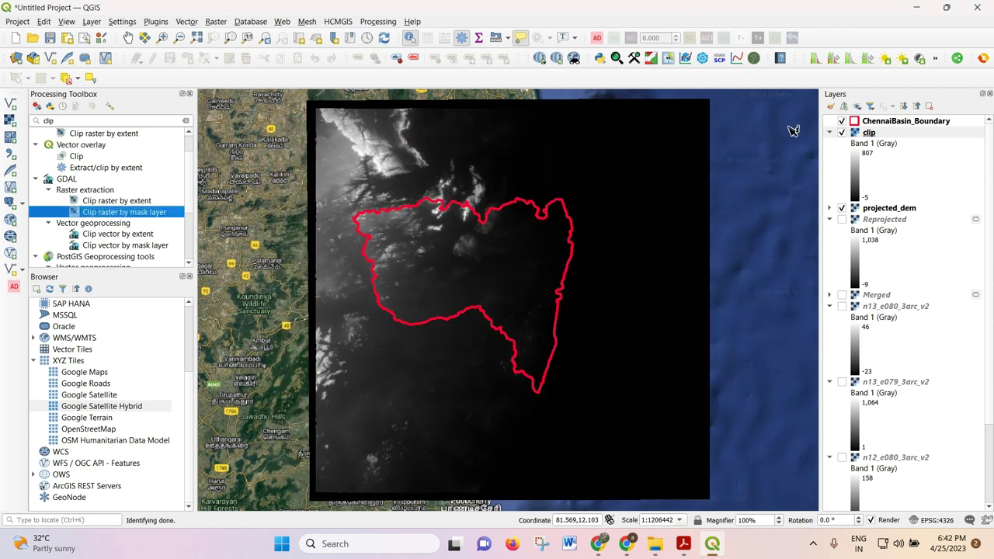
Step: Toggle the ChennaiBasin_Boundary outline off and on, and hide projected_dem to leave only the clipped raster over the basemap
left_click(842, 122)
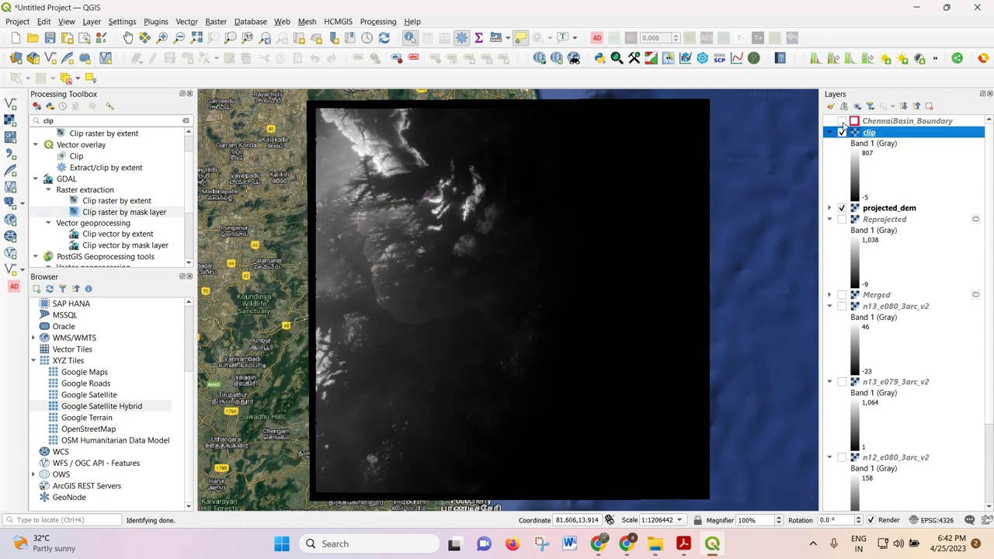
left_click(842, 121)
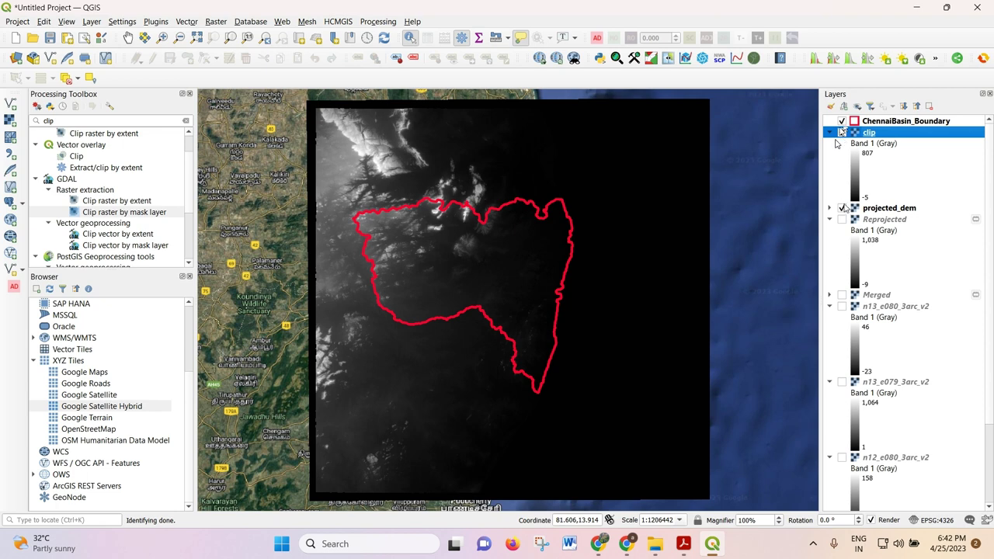
left_click(842, 208)
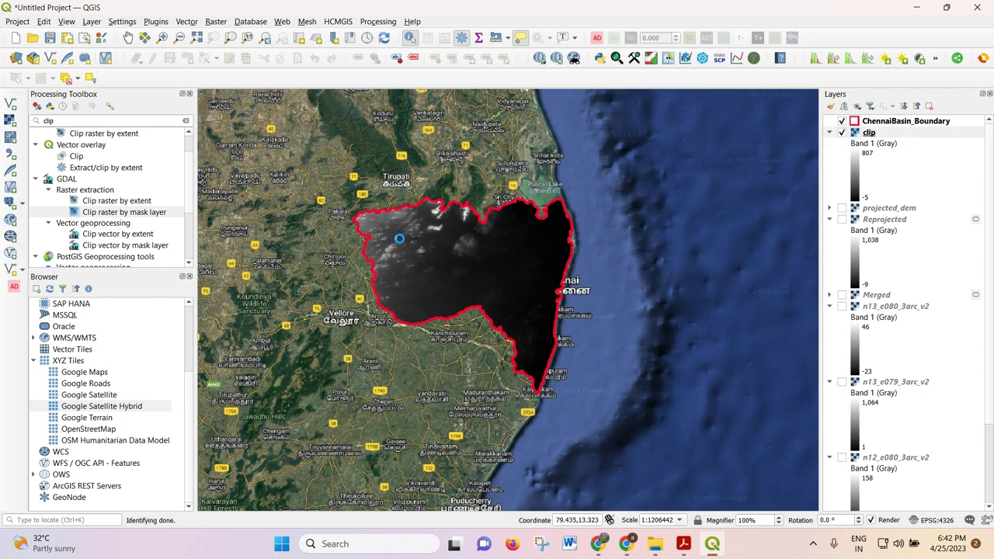
Step: Identify the Band 1 elevation values of the clip raster at several points across the basin
left_click(398, 238)
left_click(456, 262)
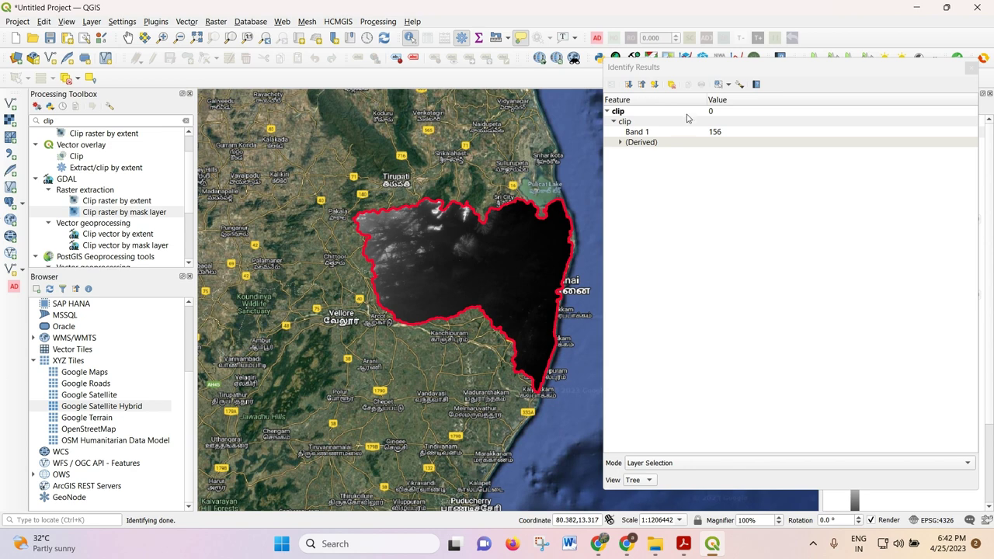
left_click_drag(770, 71, 831, 102)
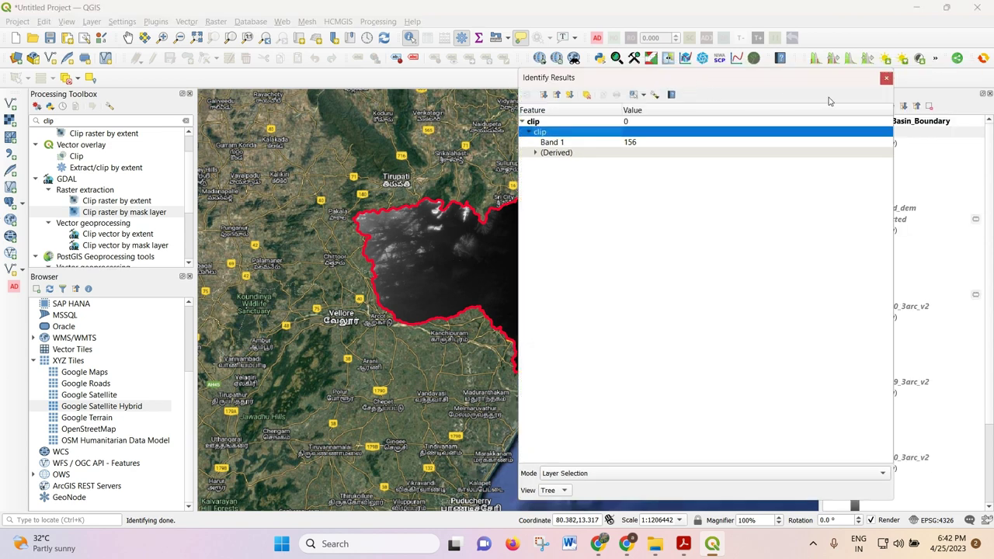
left_click(885, 78)
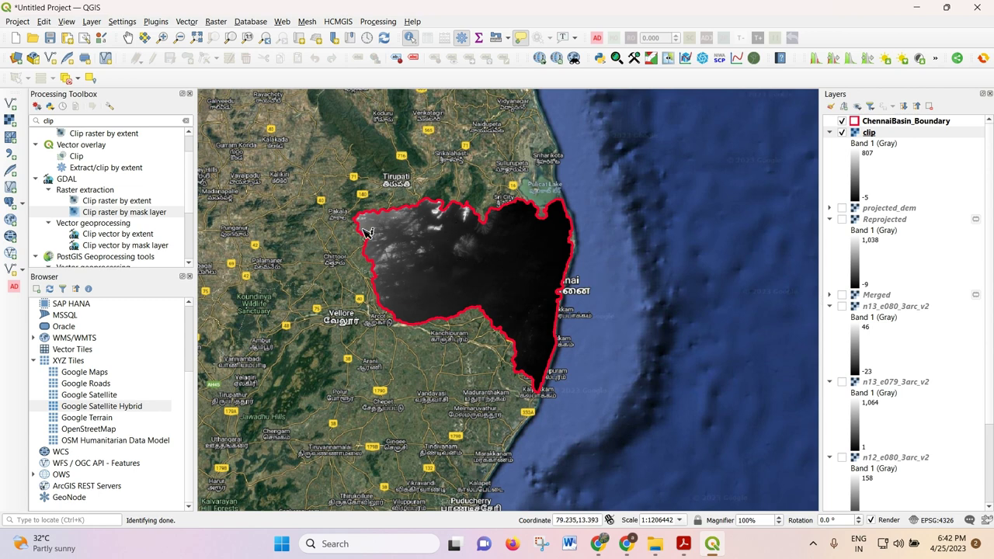
left_click(447, 243)
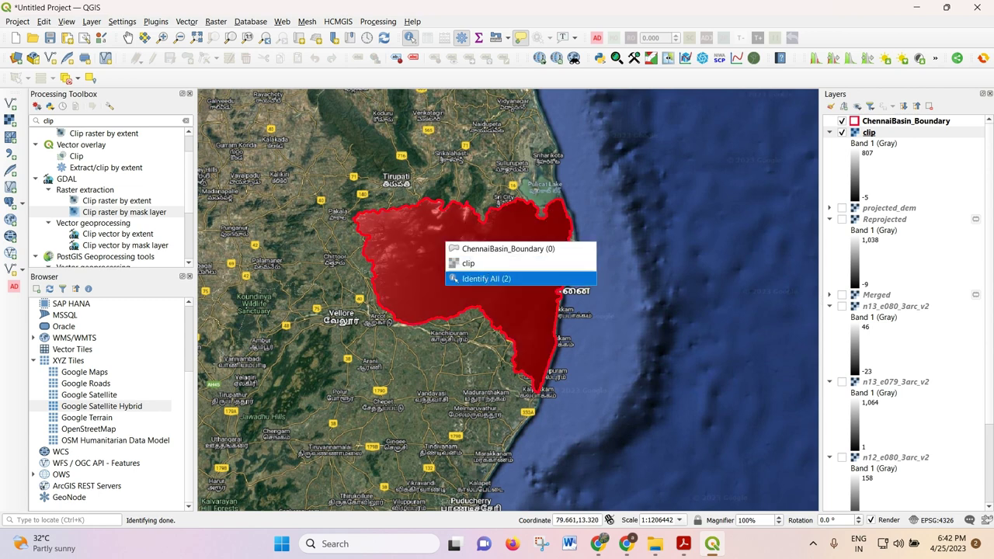
left_click(519, 265)
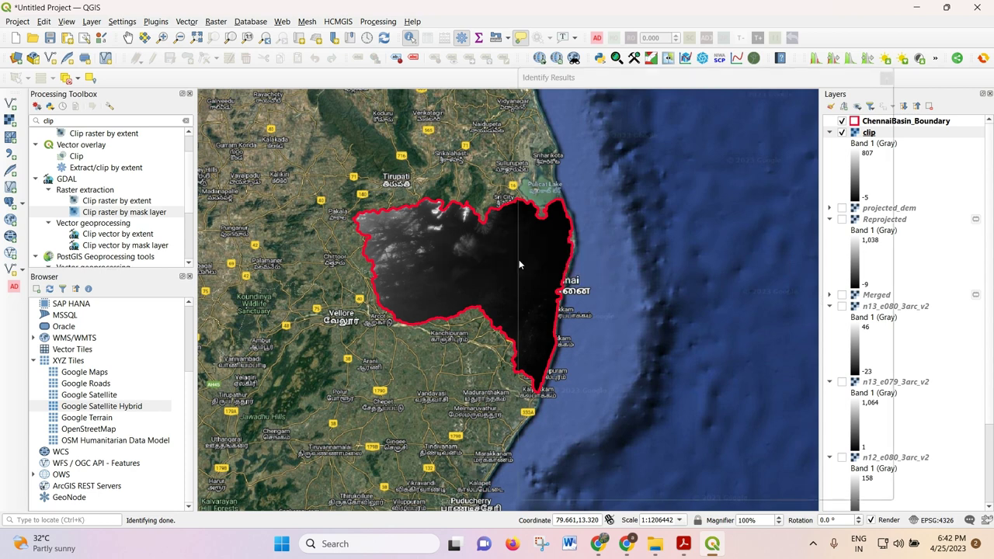
left_click(520, 142)
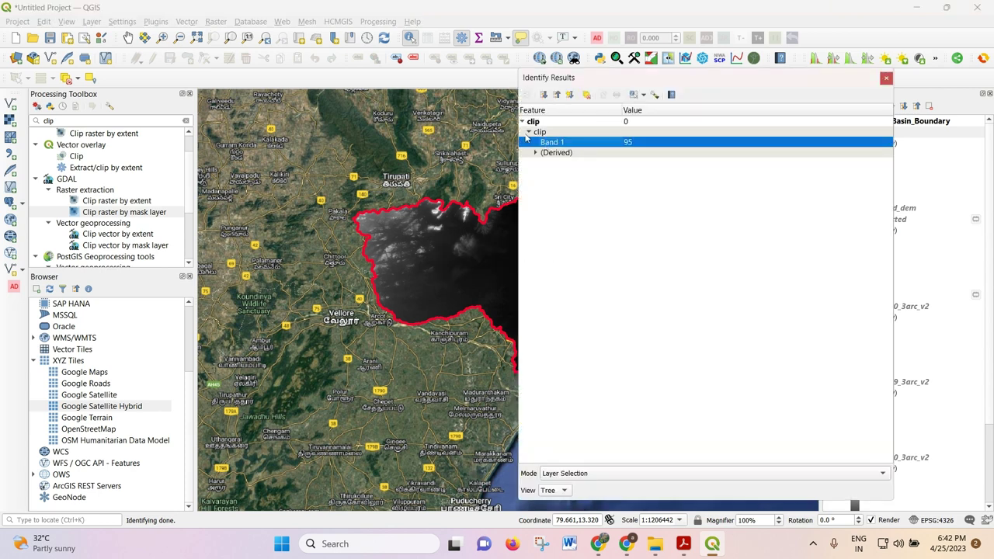
left_click(527, 132)
left_click(528, 132)
left_click(886, 80)
left_click(544, 242)
left_click(557, 272)
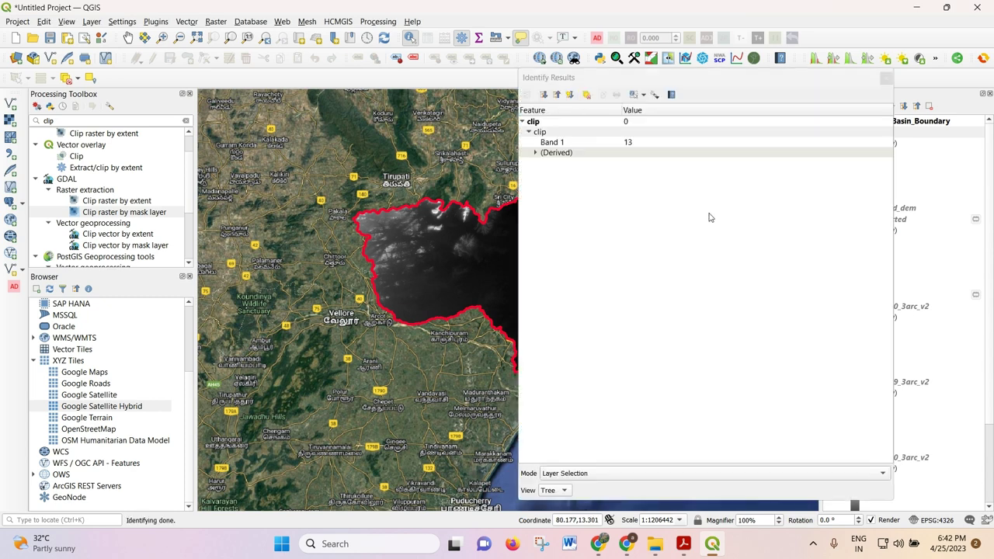
left_click(885, 80)
left_click(436, 289)
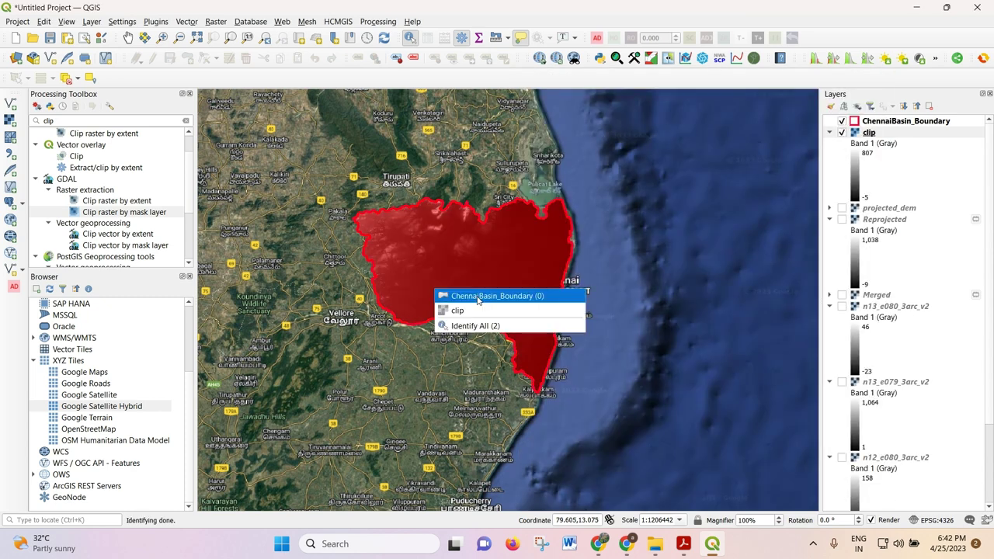
left_click(484, 312)
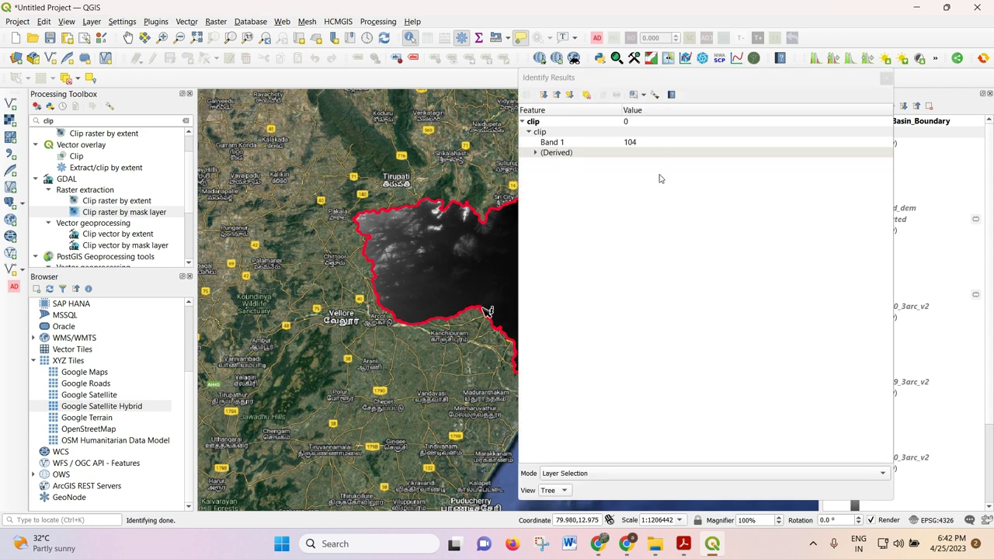
left_click(885, 78)
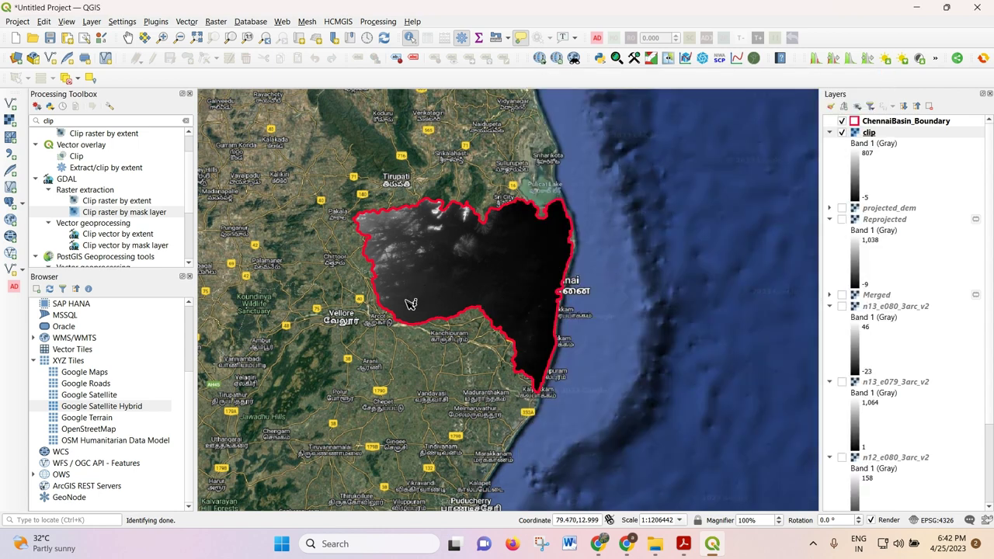
Step: Hide the Google Satellite Hybrid basemap and inspect the clipped raster's extent against the basin boundary
scroll(412, 291, "up", 3)
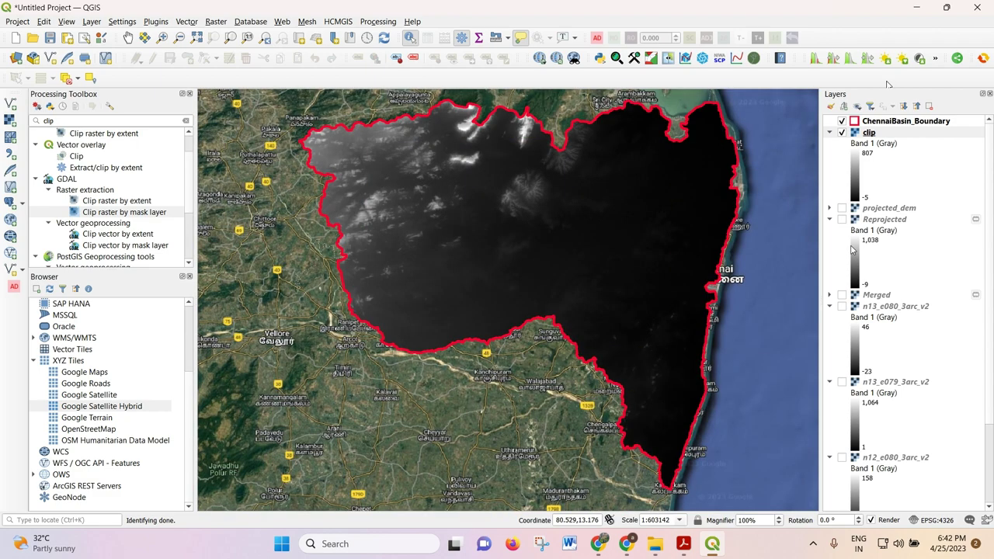
scroll(874, 280, "down", 3)
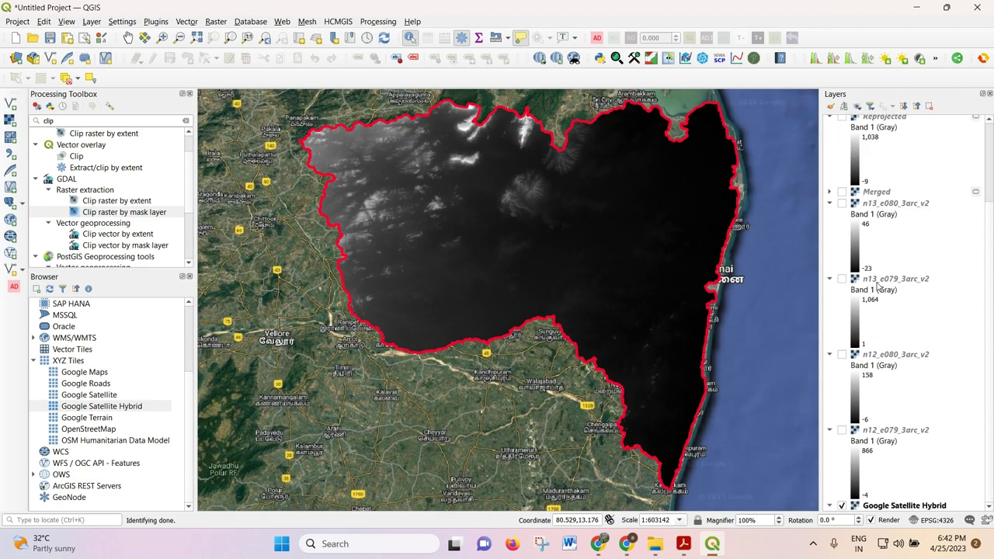
left_click(842, 505)
scroll(373, 429, "down", 3)
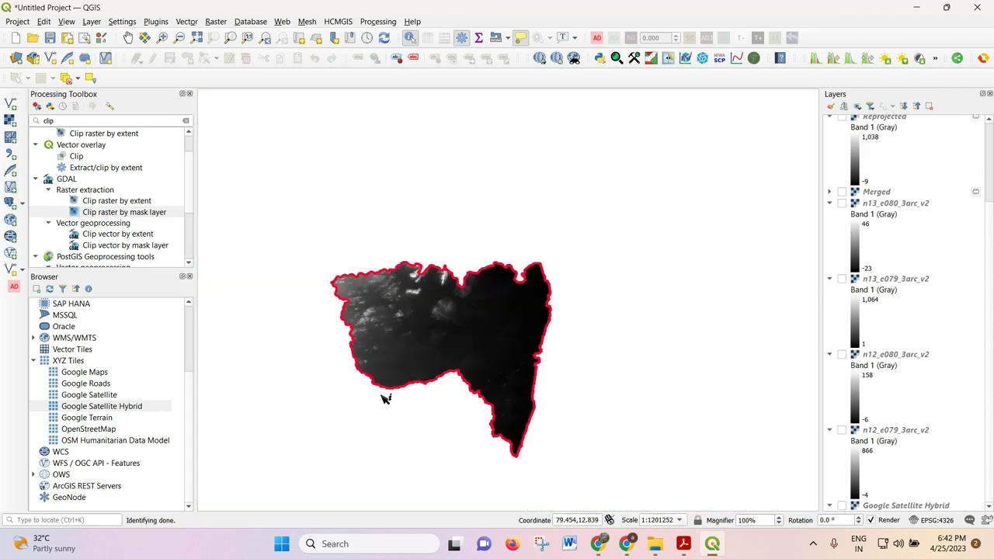
scroll(386, 402, "up", 1)
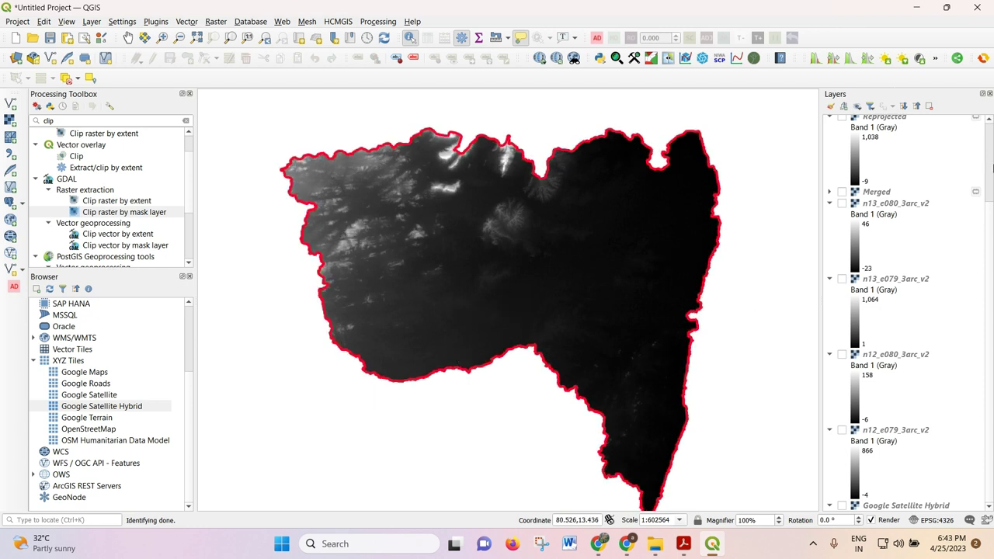
Step: Change the clip layer's render type from singleband gray to Hillshade and apply the style
scroll(877, 200, "up", 2)
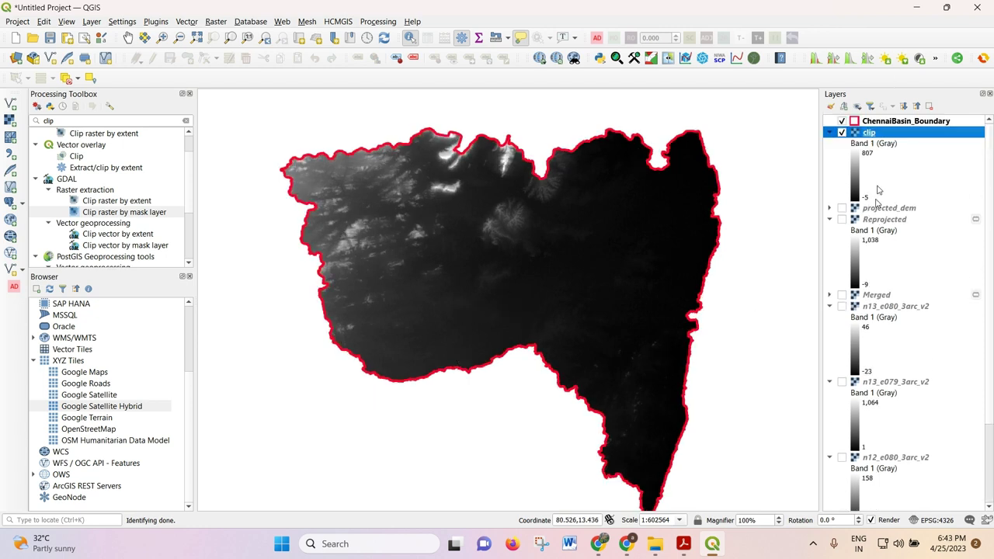
right_click(881, 136)
left_click(887, 365)
left_click(309, 192)
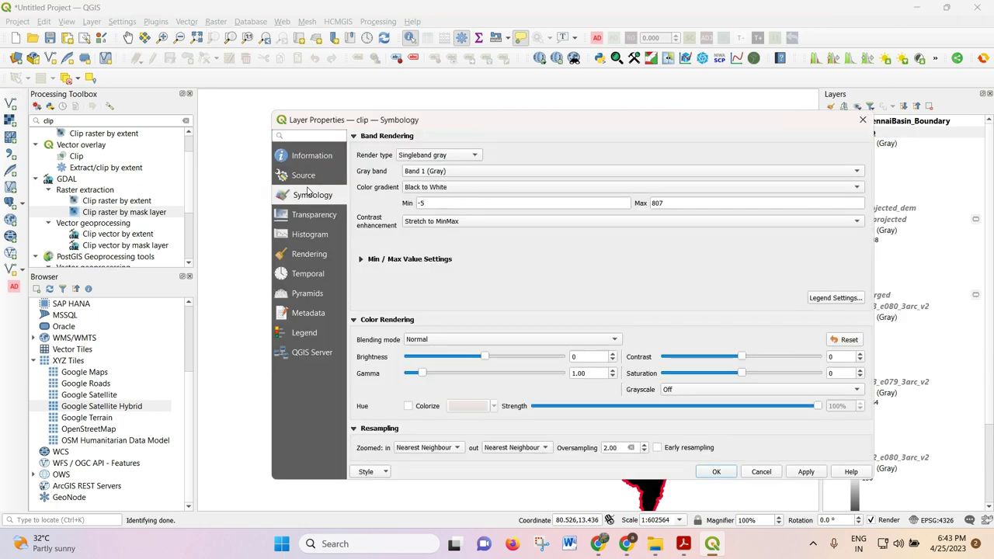
left_click(443, 154)
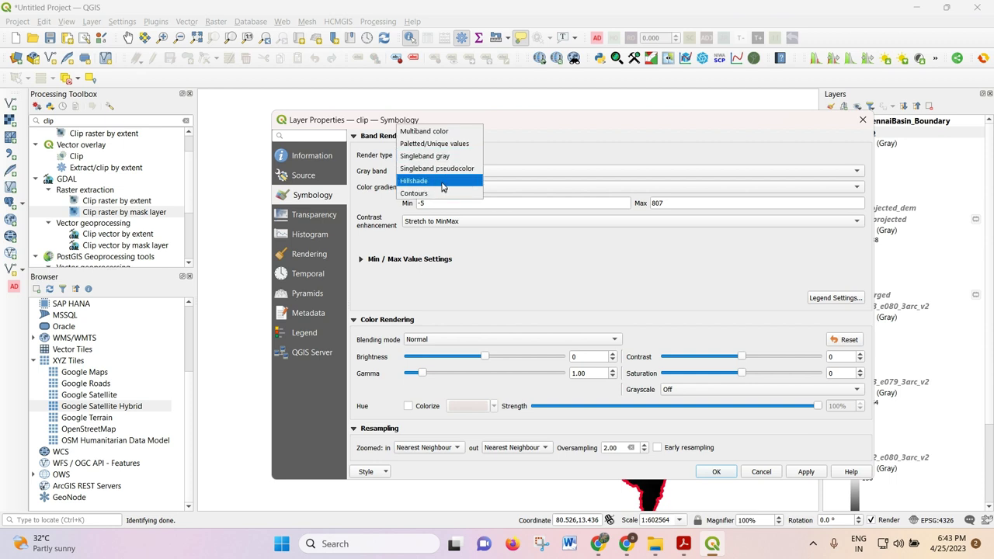
left_click(443, 183)
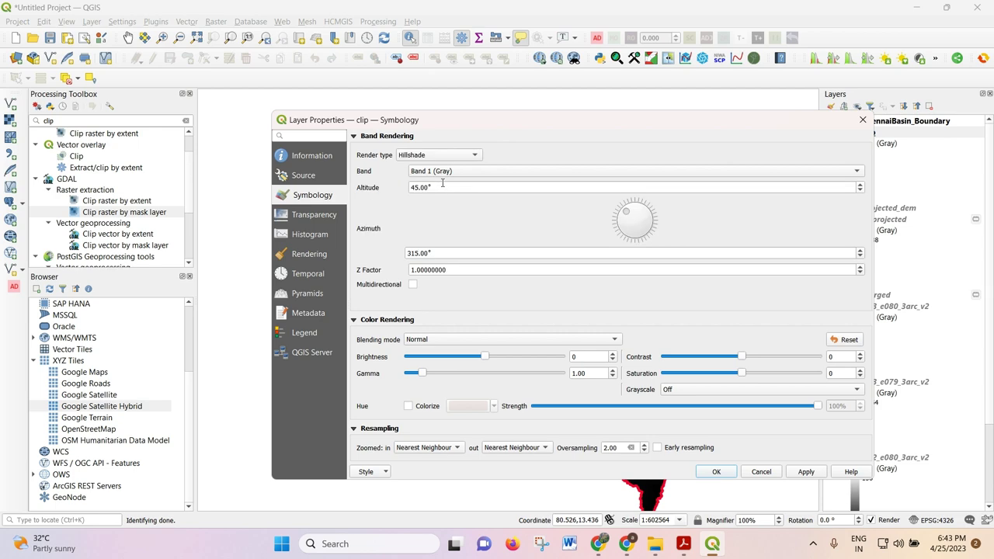
left_click(805, 471)
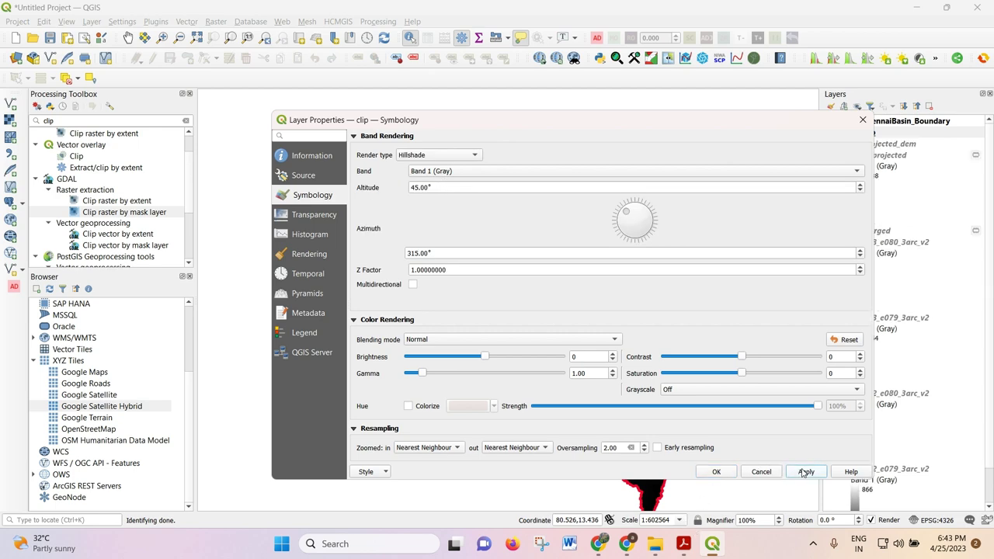
left_click(715, 471)
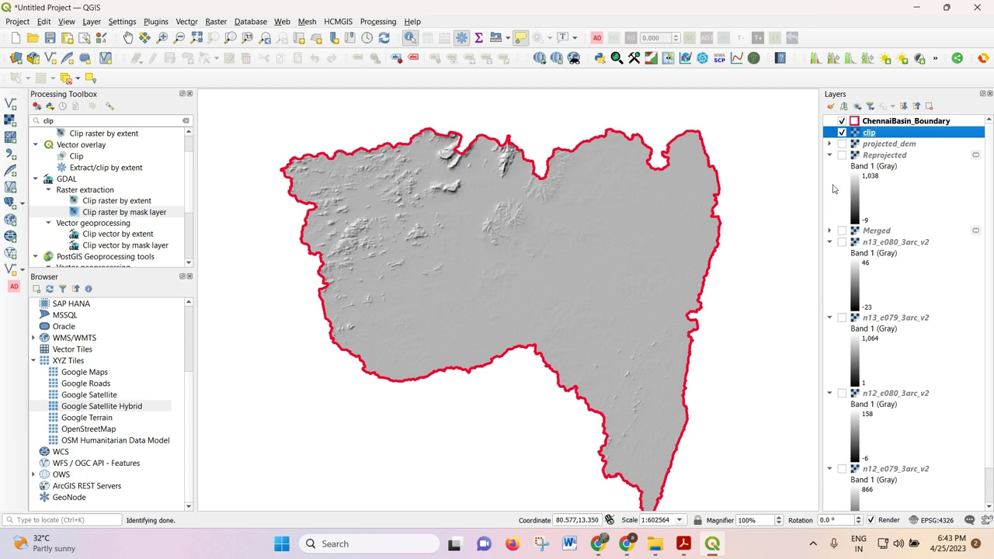
Step: Show the Google Satellite Hybrid basemap and toggle the clip layer to compare the hills along the northern boundary with the imagery
scroll(872, 338, "down", 1)
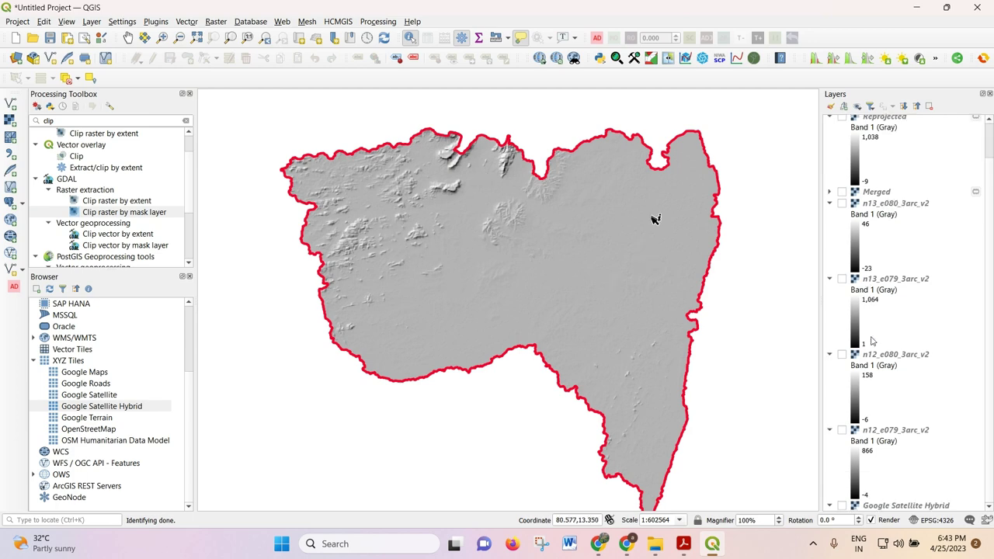
left_click(843, 505)
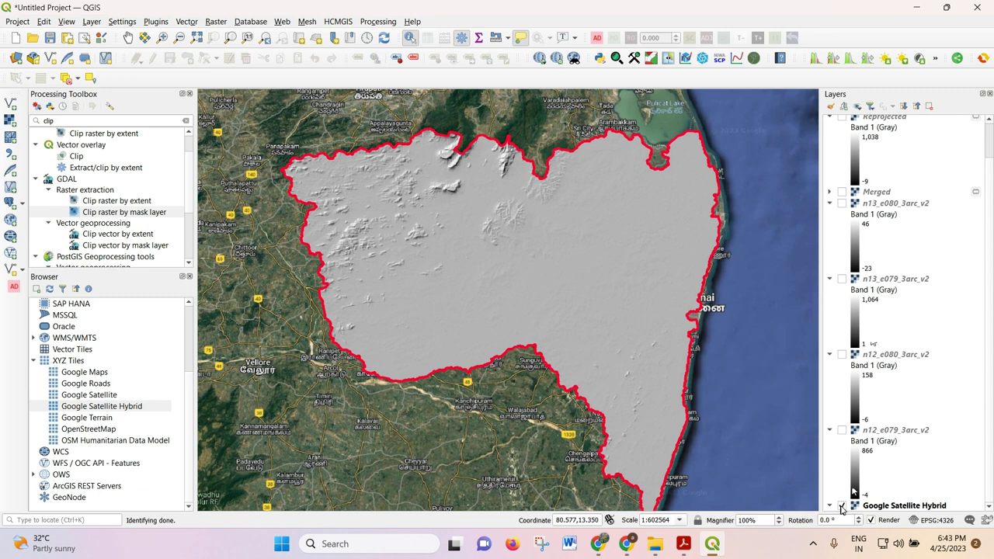
scroll(854, 218, "up", 1)
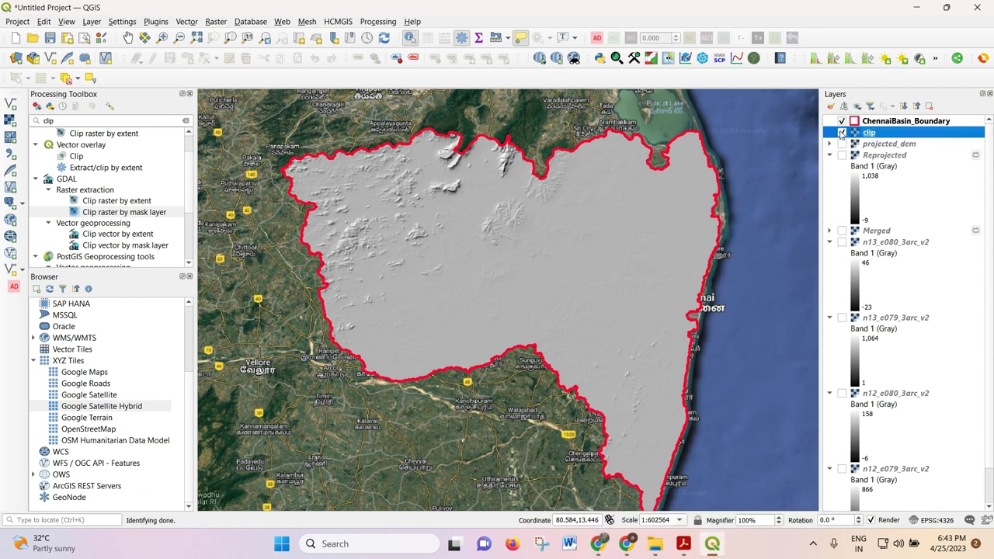
left_click(841, 133)
left_click(841, 133)
left_click(842, 133)
scroll(469, 152, "up", 2)
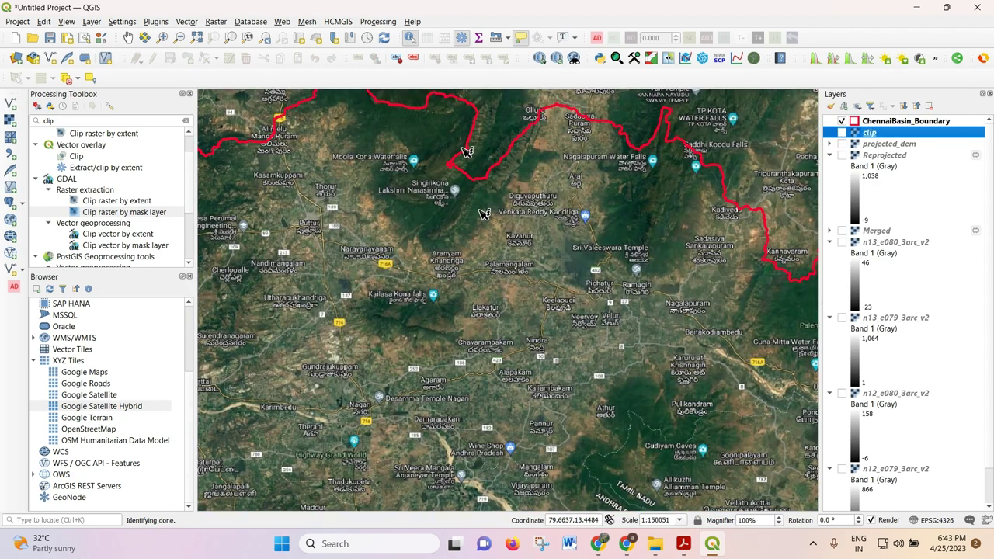
left_click(841, 132)
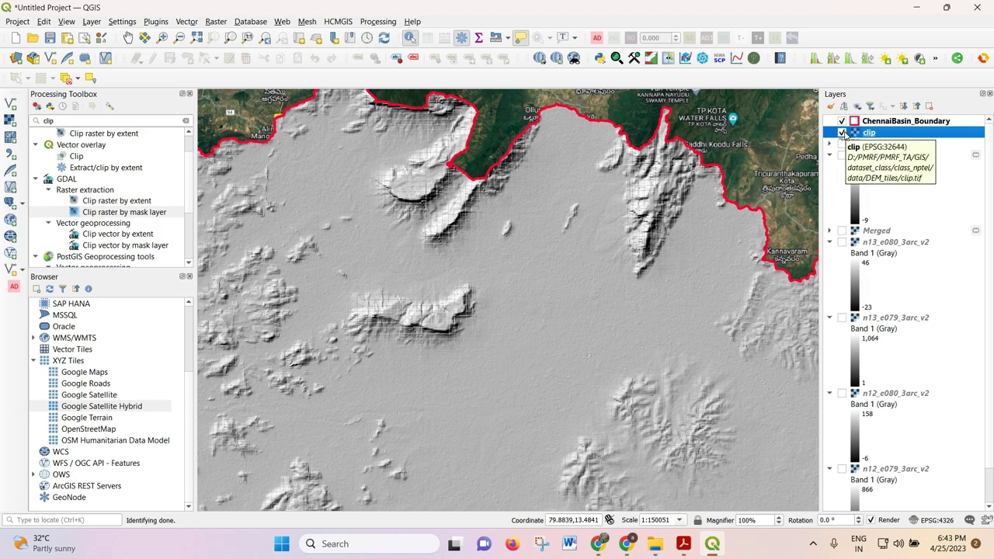
Step: Examine the hillshade relief in the western basin and compare the southern boundary area with the satellite imagery by toggling clip
scroll(611, 262, "down", 1)
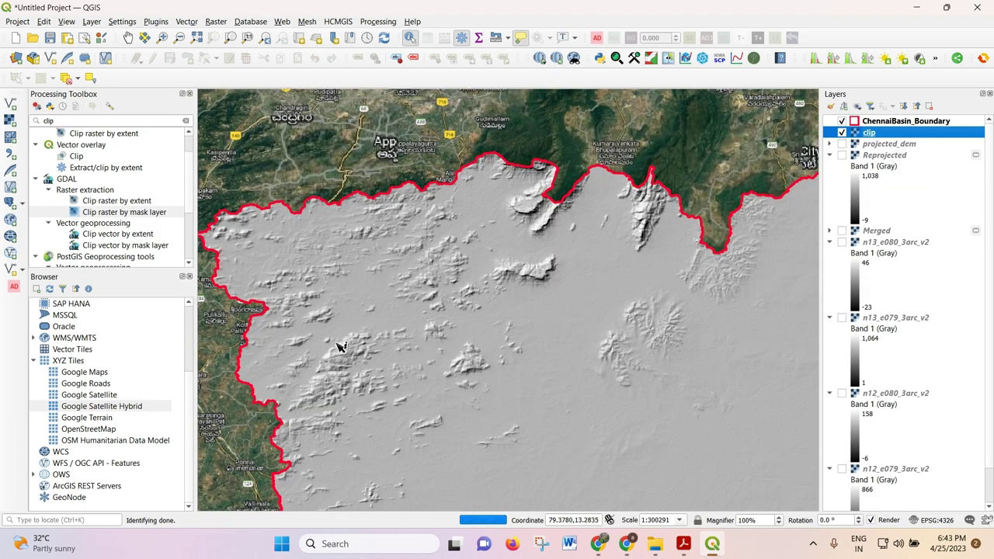
scroll(276, 268, "up", 1)
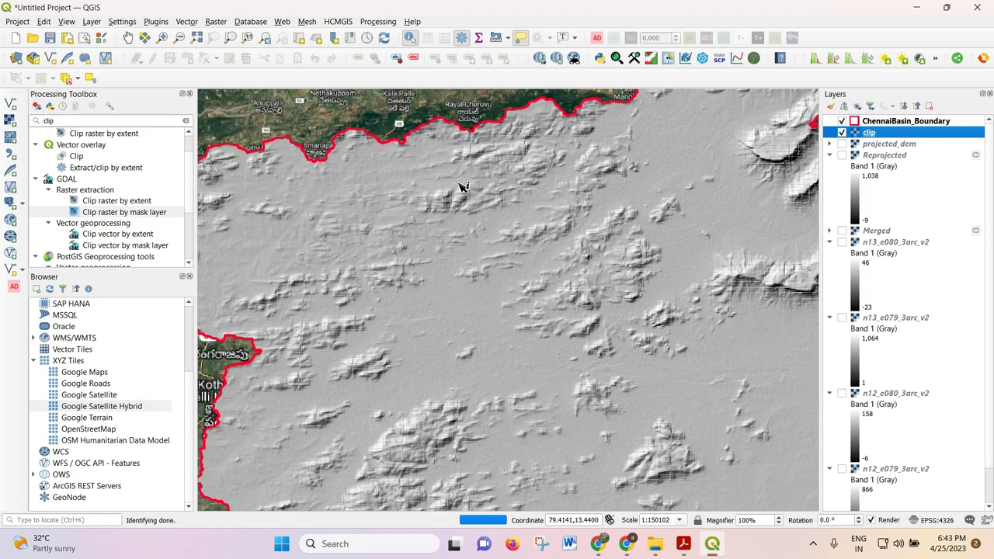
scroll(464, 187, "down", 1)
scroll(483, 244, "down", 1)
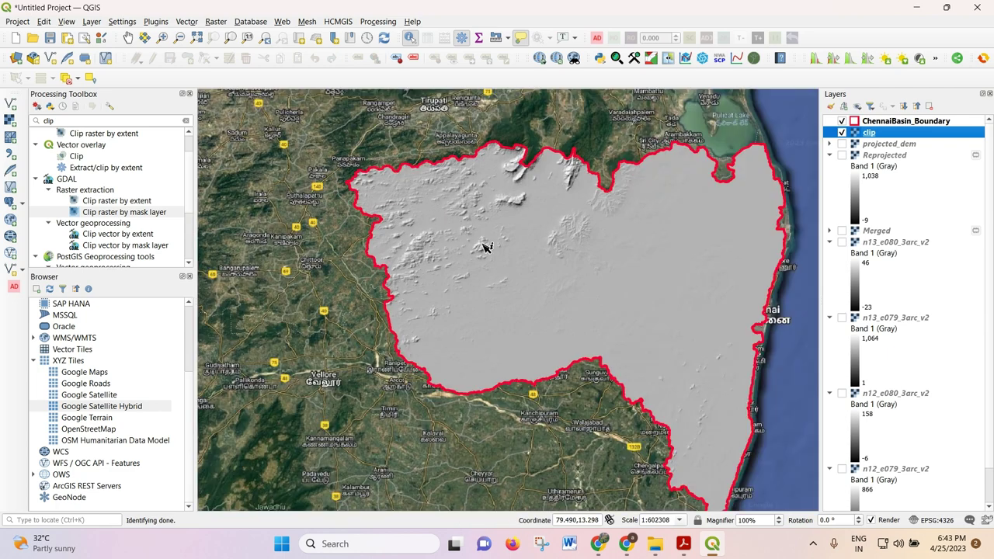
scroll(701, 434, "up", 2)
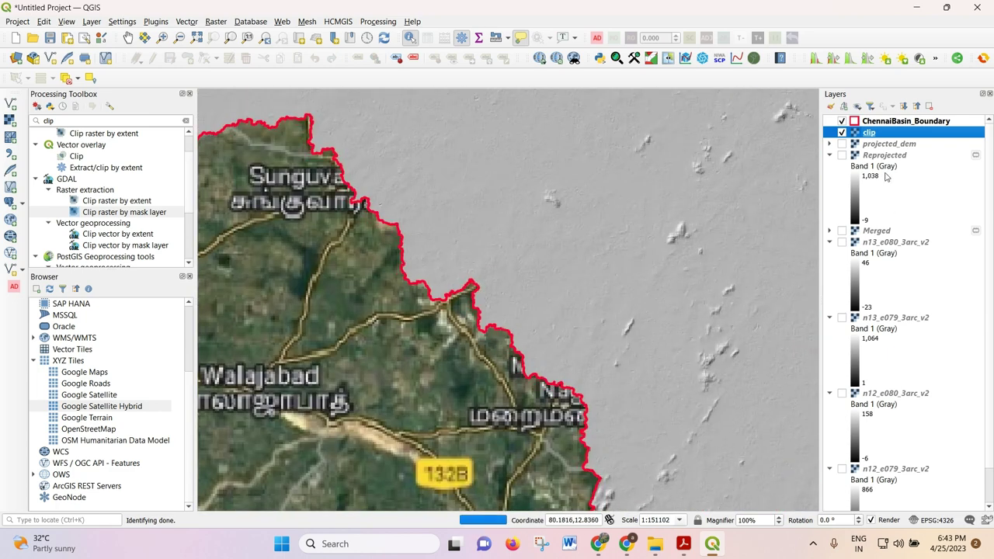
left_click(842, 132)
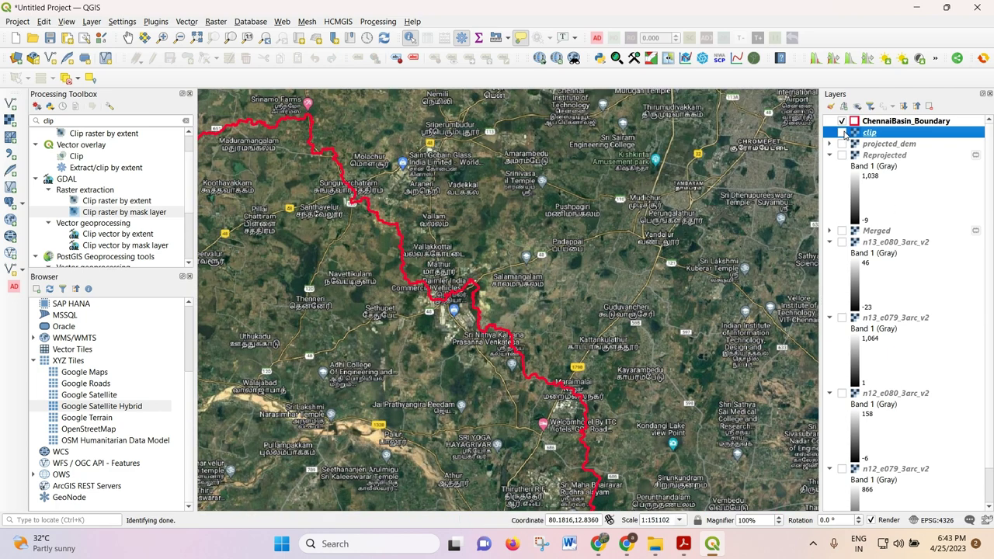
scroll(495, 257, "down", 2)
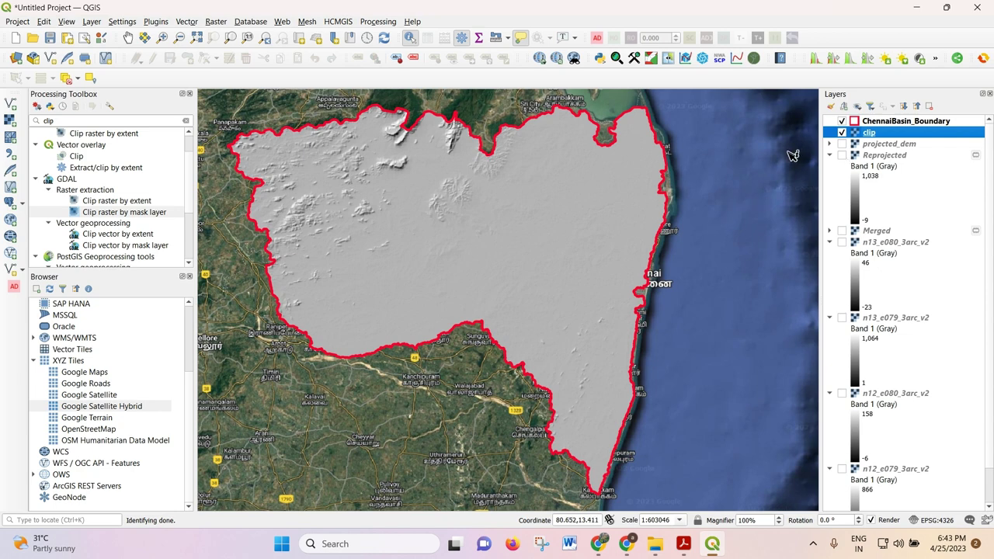
Step: Change the clip layer's render type from Hillshade to Contours and apply the style
double_click(879, 135)
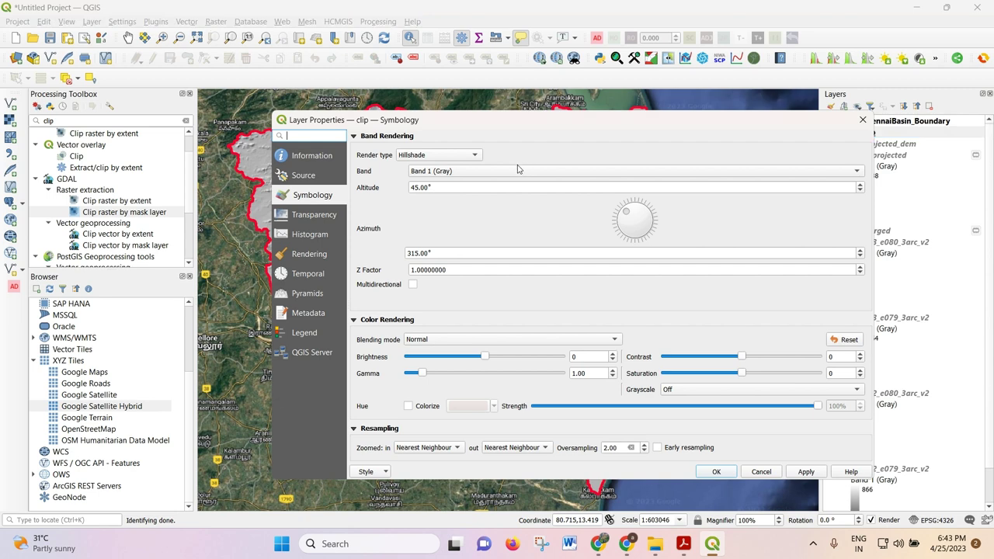
left_click(420, 156)
left_click(425, 166)
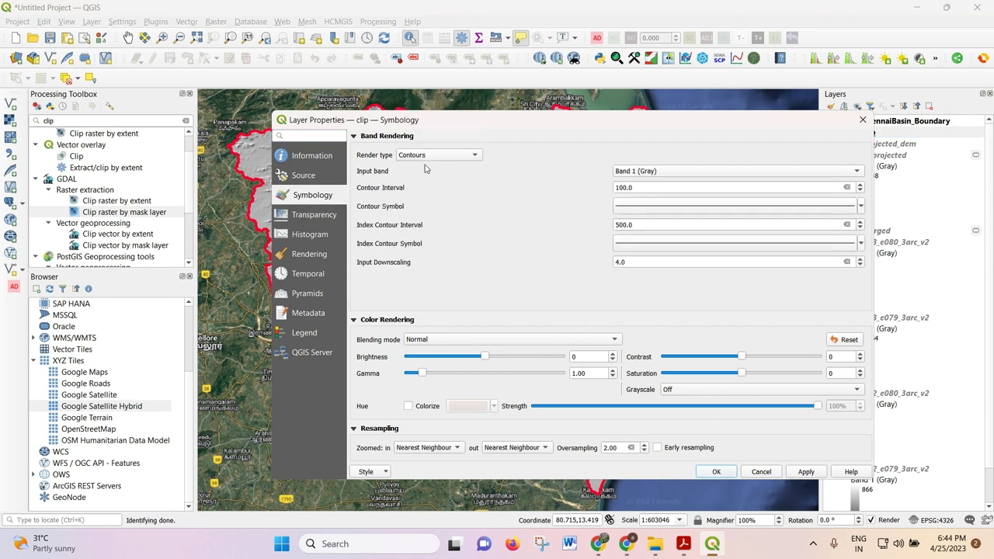
left_click(716, 470)
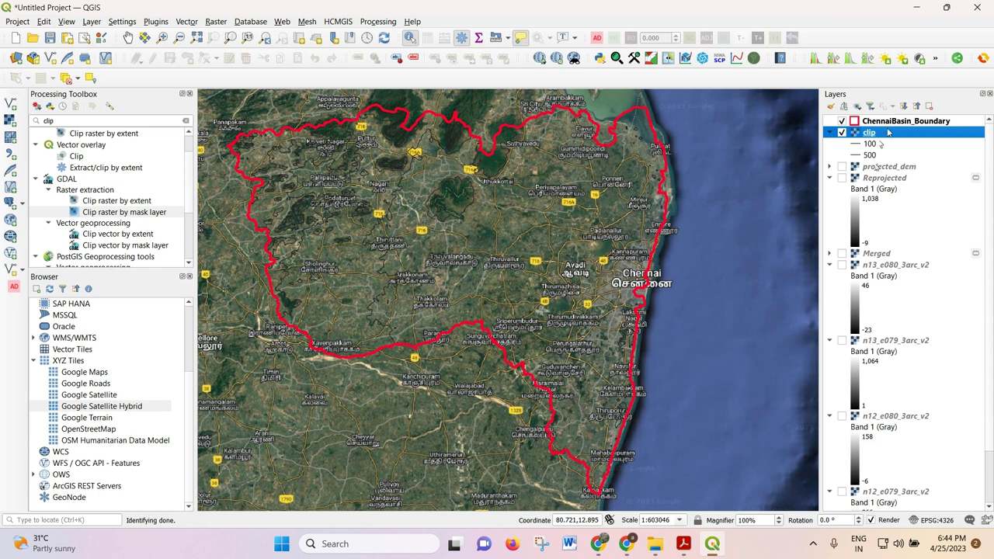
Step: Set the clip layer's contour interval to 10 and apply it
double_click(883, 145)
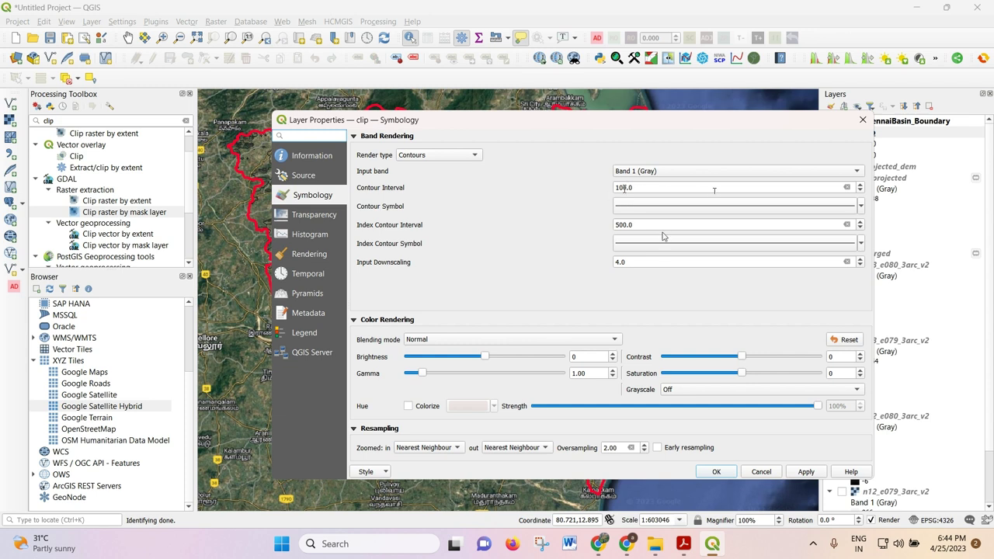
left_click_drag(626, 187, 614, 188)
type("1")
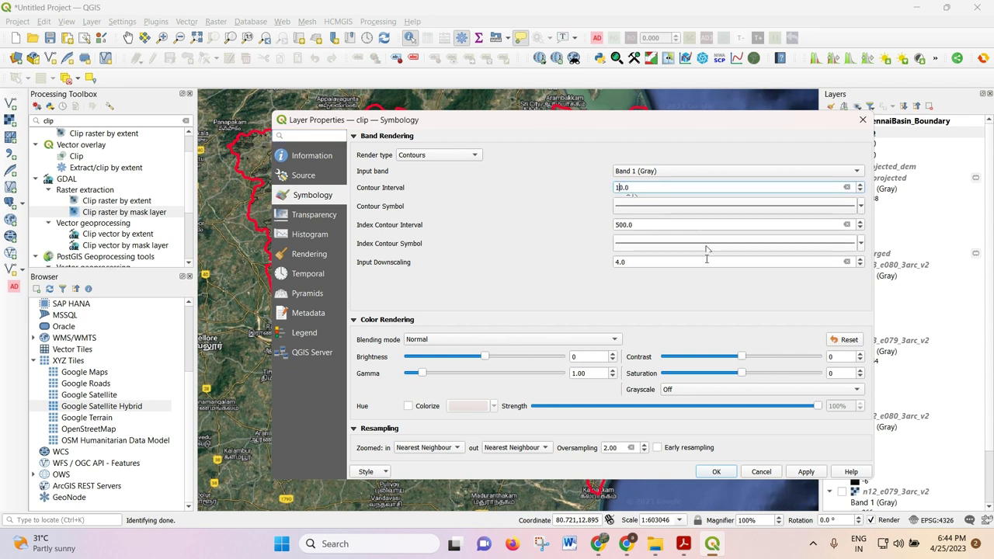
left_click(714, 471)
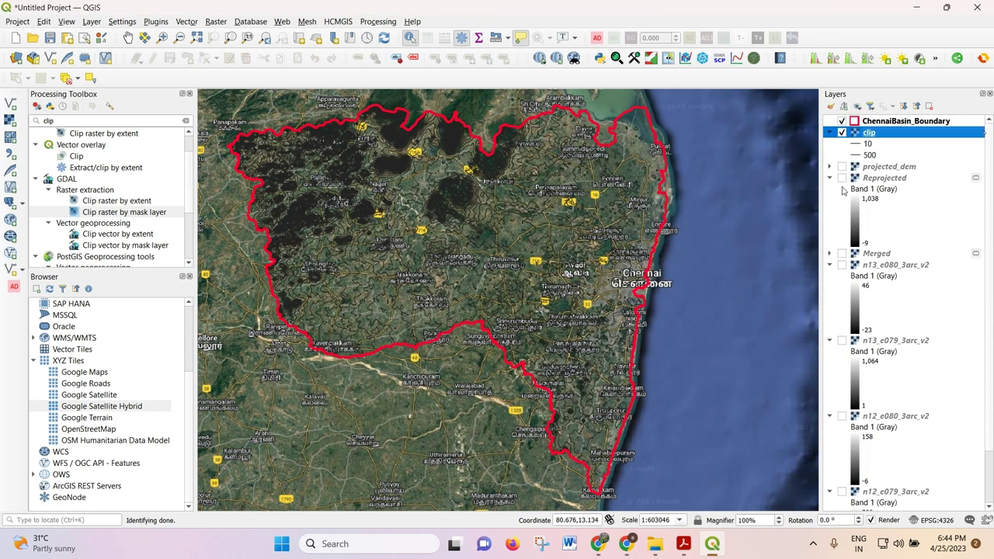
Step: Hide the Google Satellite Hybrid basemap to view the clip layer's contours against a blank background
scroll(867, 360, "down", 1)
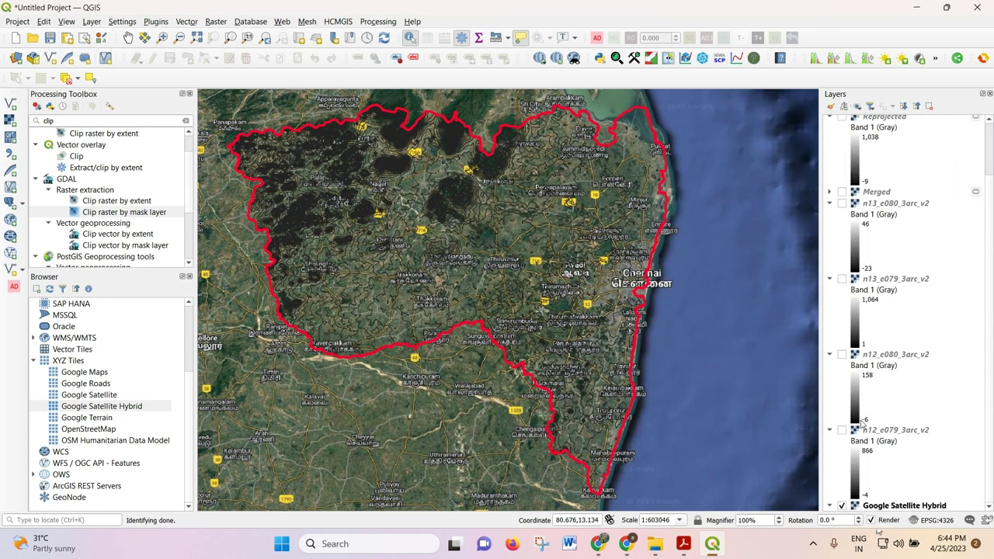
left_click(841, 505)
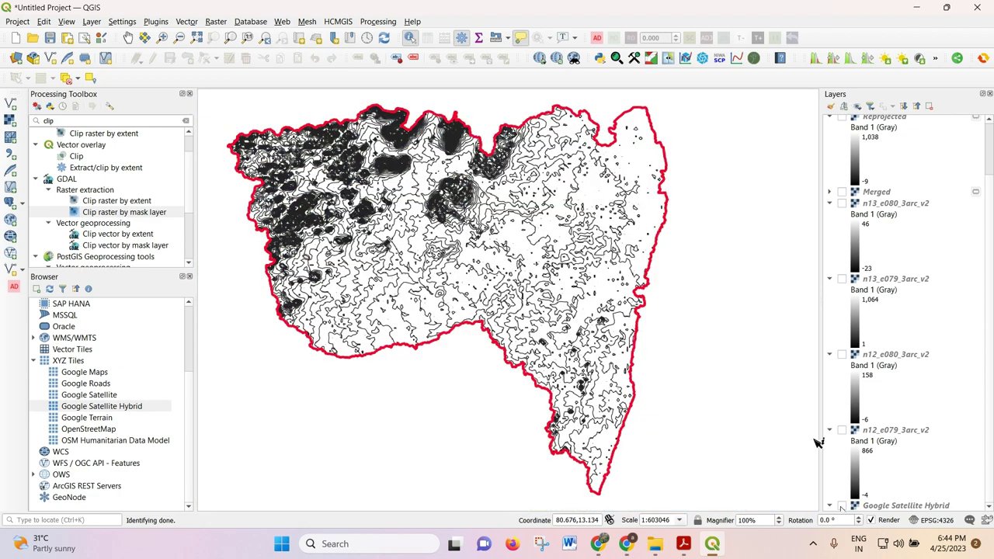
scroll(296, 116, "up", 1)
scroll(299, 118, "down", 1)
scroll(925, 201, "up", 1)
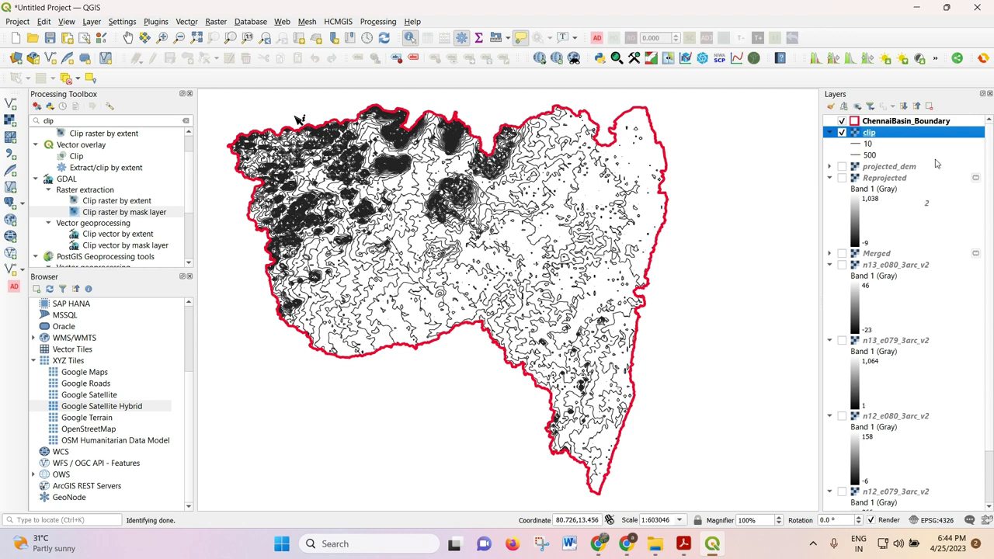
Step: Set the clip layer's index contour interval to 100 and apply it
double_click(916, 133)
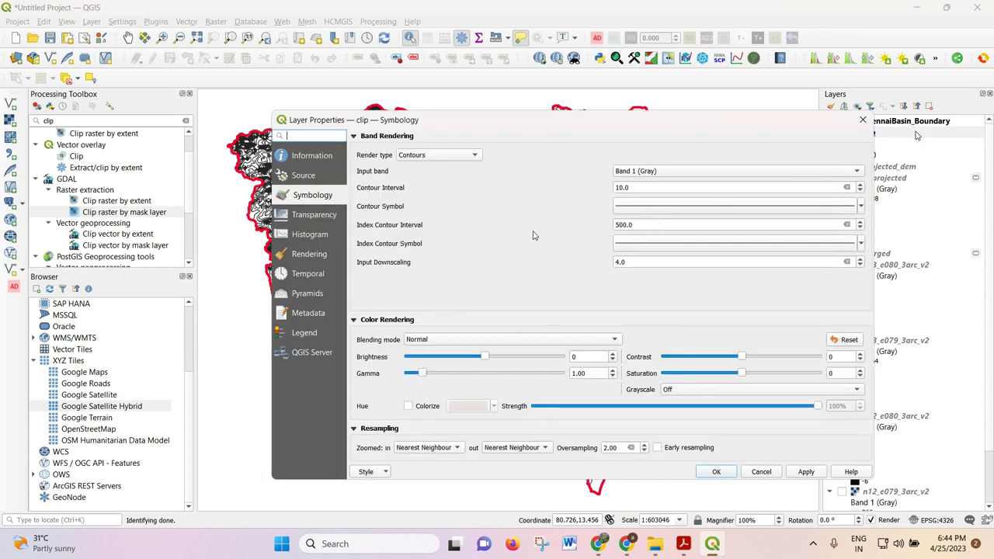
left_click_drag(624, 224, 598, 225)
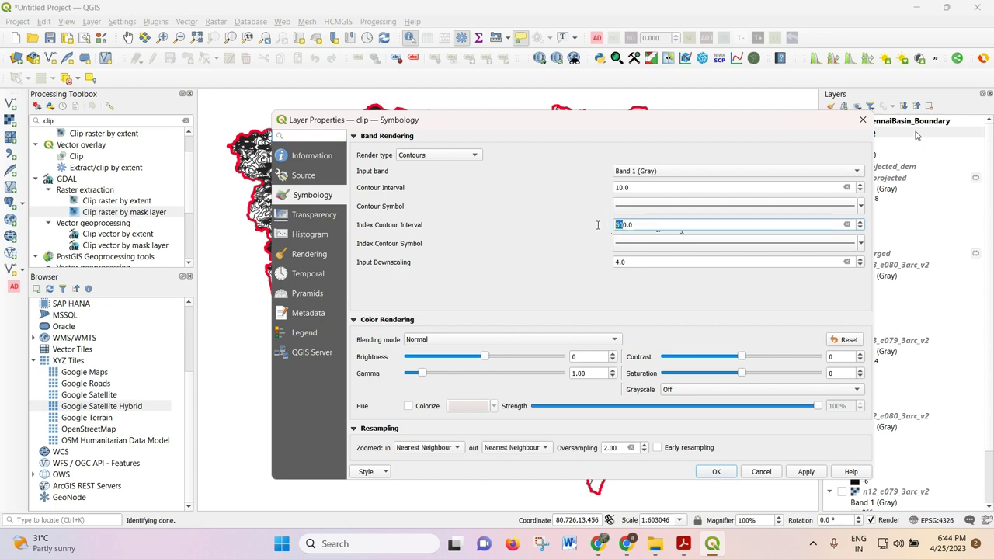
type("10")
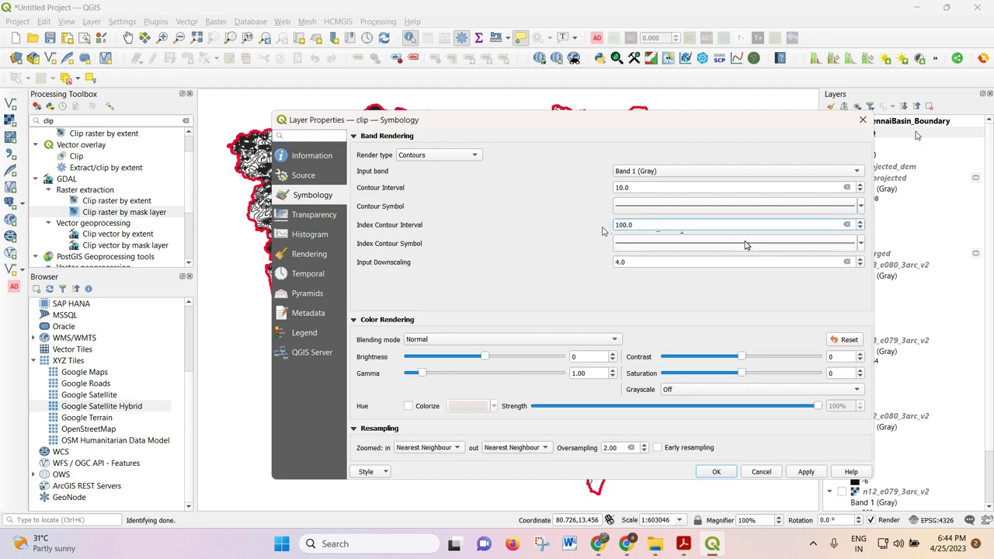
left_click(729, 471)
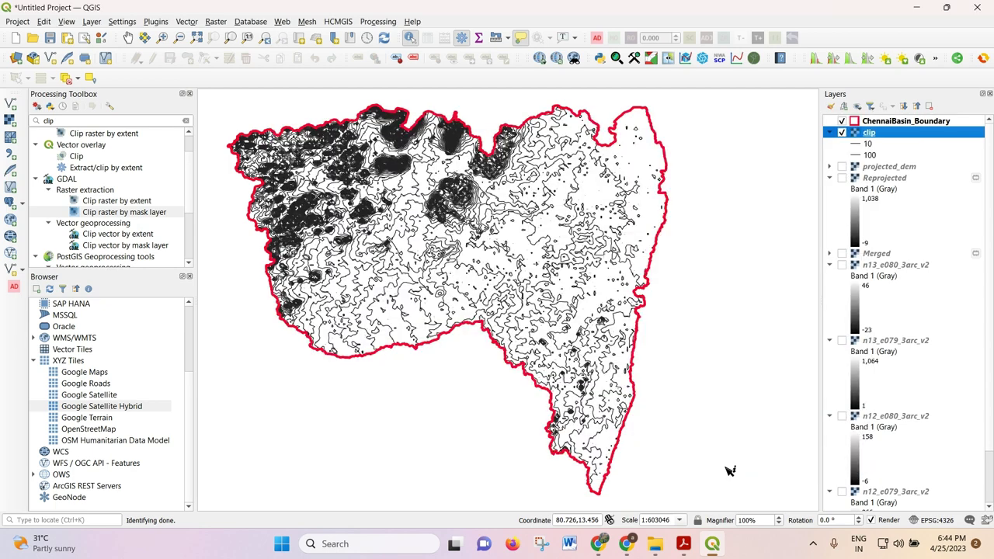
Step: Render the clip layer as singleband pseudocolor, classify it in Equal Interval mode with 5 classes, and apply the style
double_click(906, 138)
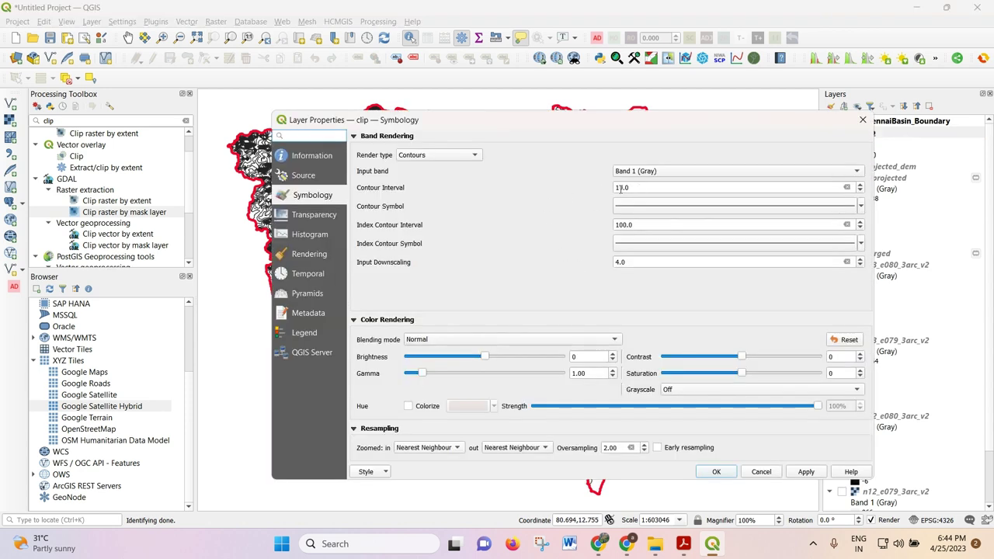
left_click(473, 157)
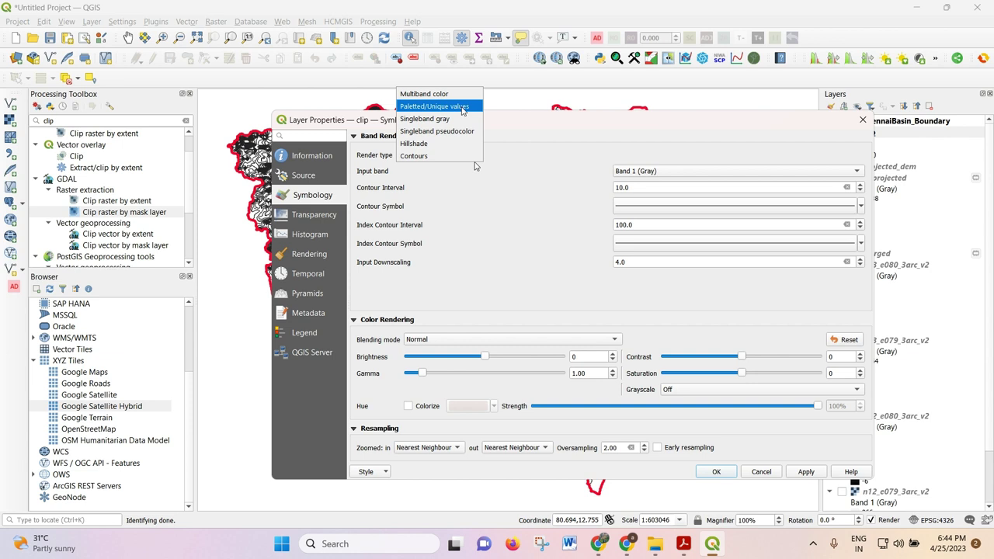
left_click(458, 130)
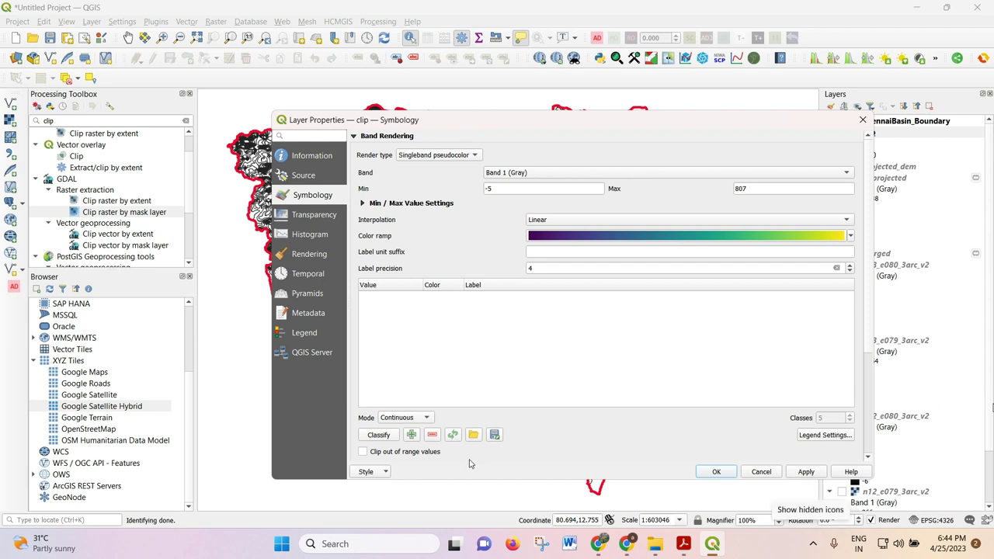
left_click(380, 434)
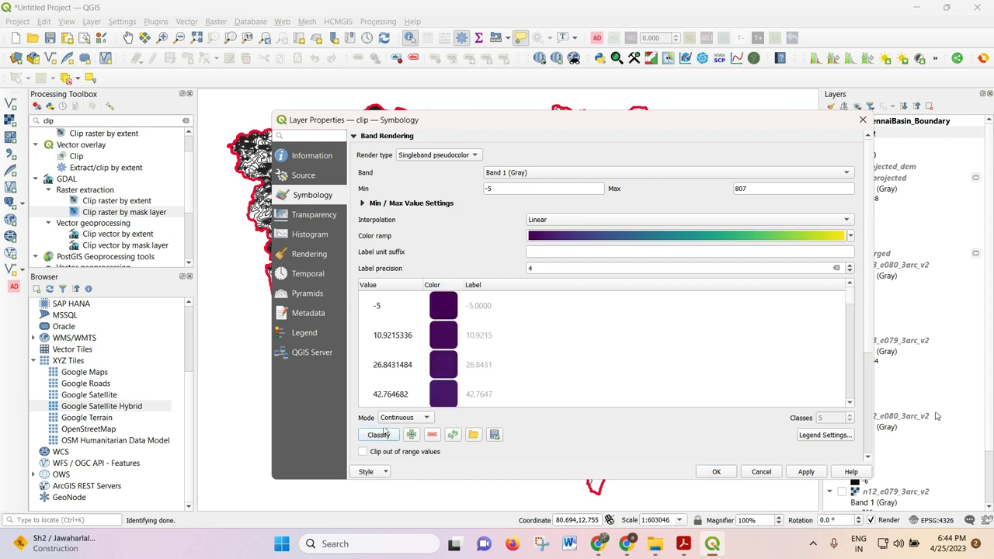
left_click(388, 418)
left_click(399, 435)
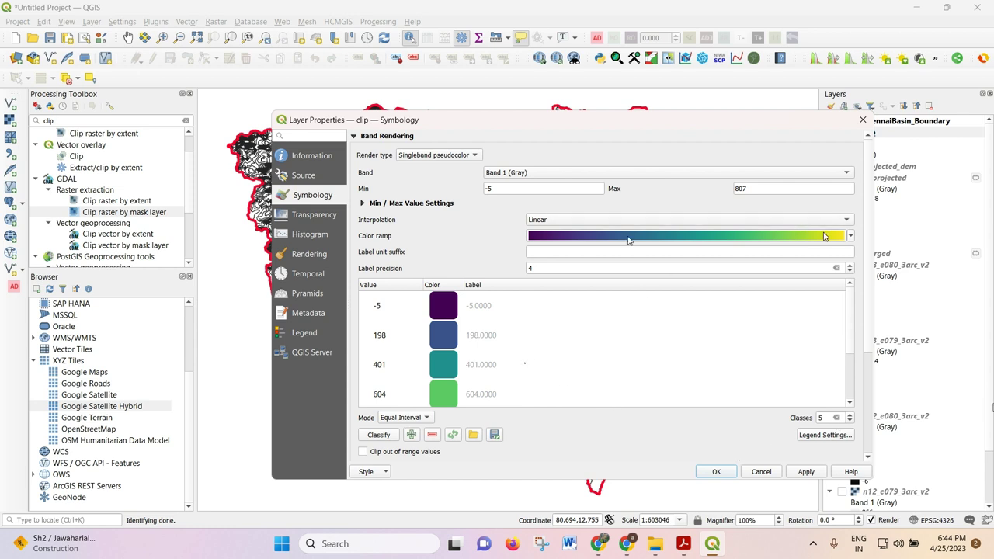
left_click_drag(503, 187, 487, 188)
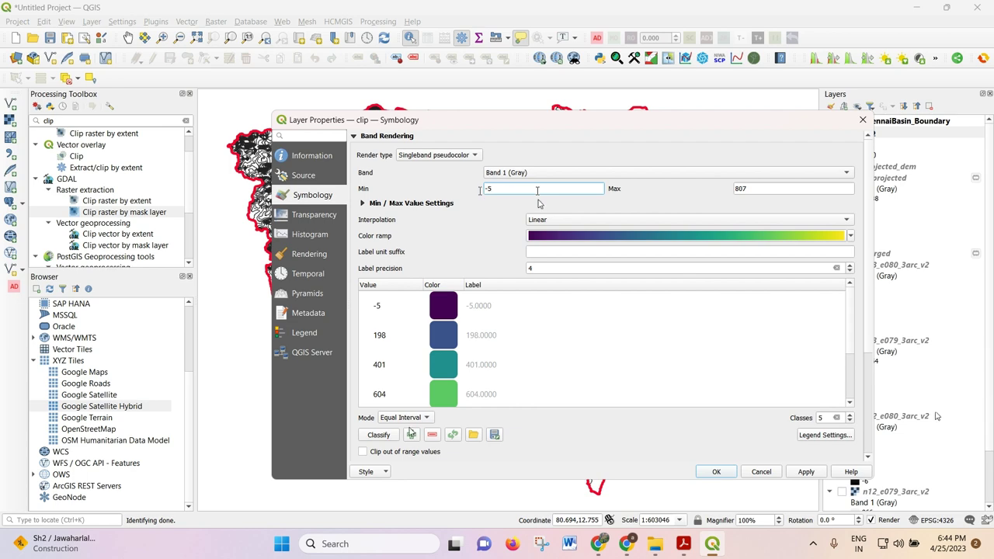
left_click(716, 474)
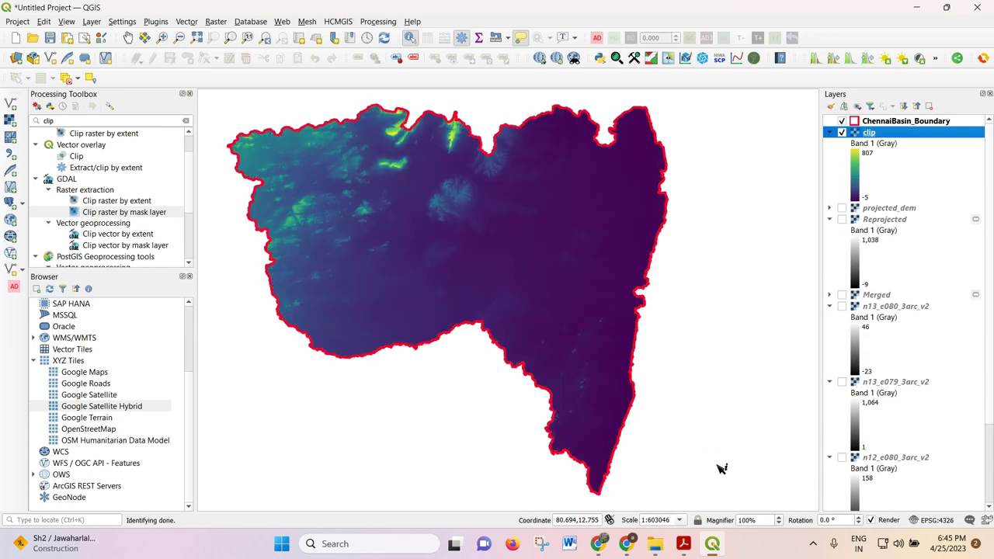
Step: Examine the pseudocolor elevation pattern of the clip layer in the southern basin and across its full extent
scroll(528, 404, "down", 2)
scroll(531, 415, "up", 4)
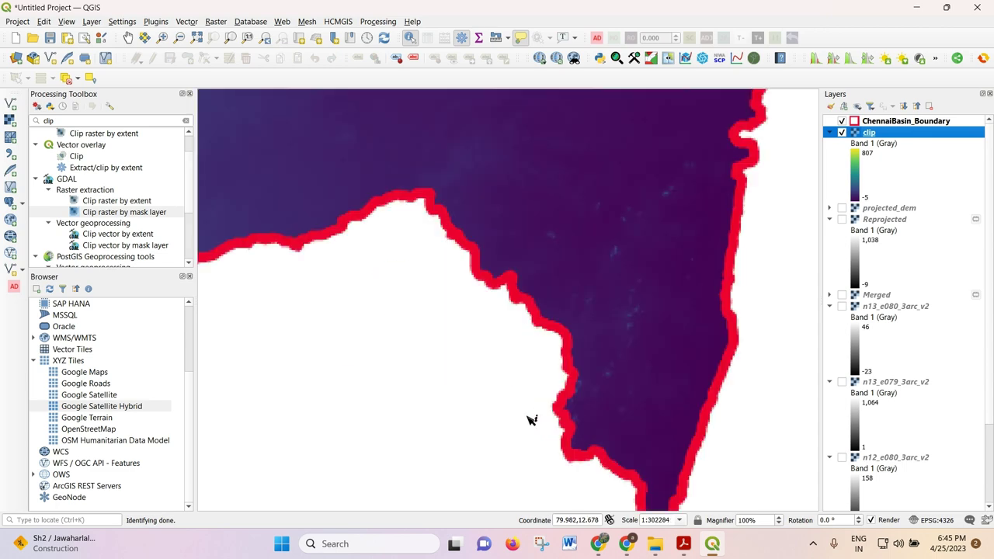
scroll(532, 414, "down", 2)
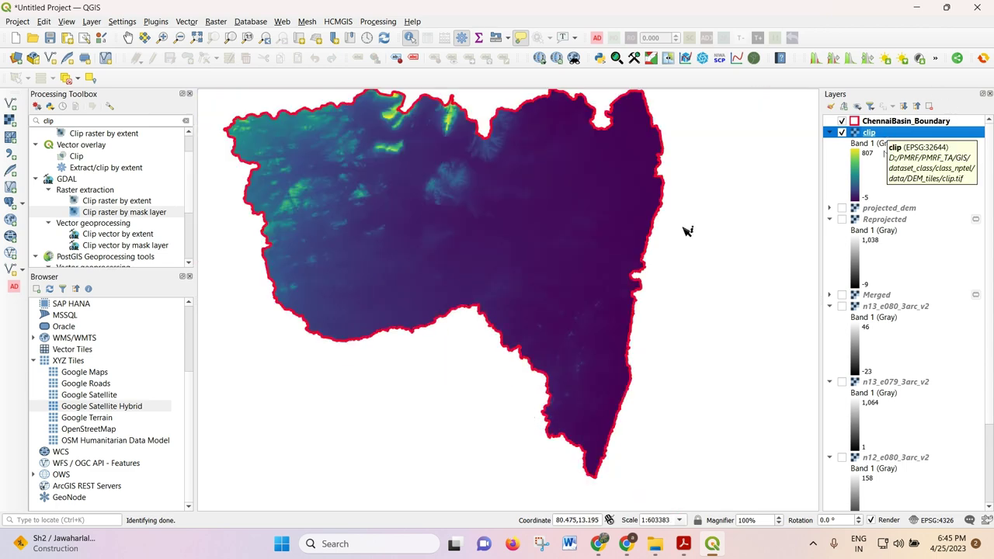
scroll(650, 243, "down", 1)
scroll(609, 168, "up", 1)
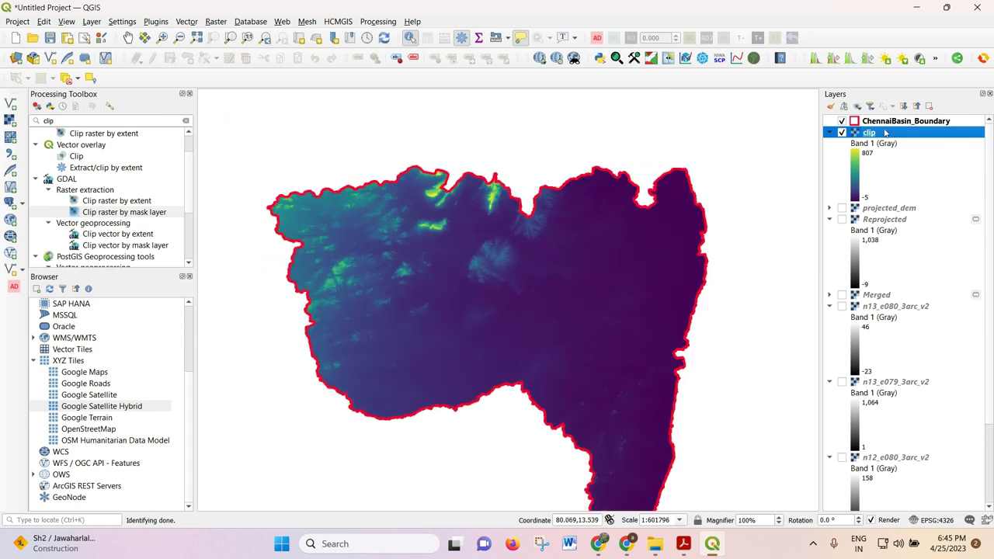
scroll(572, 218, "down", 1)
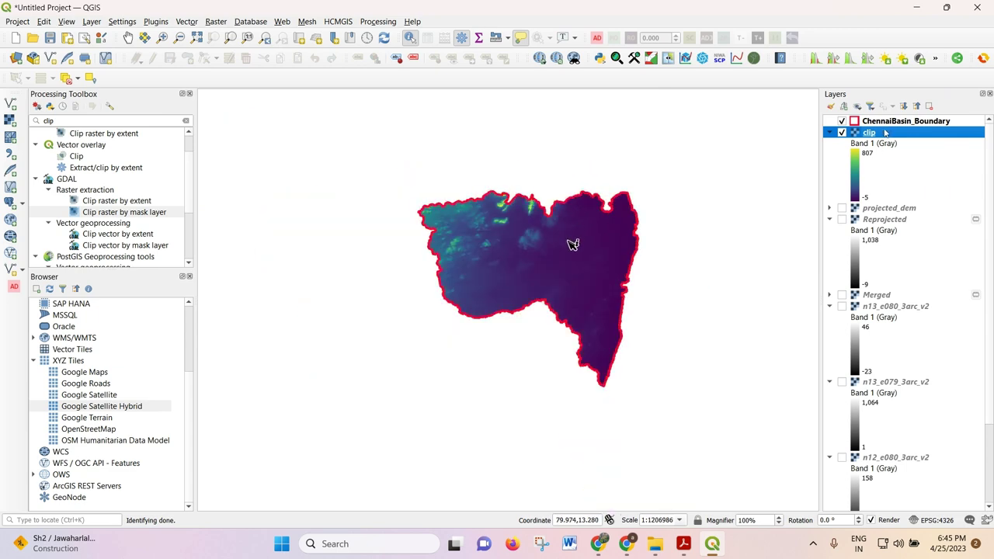
scroll(572, 245, "up", 1)
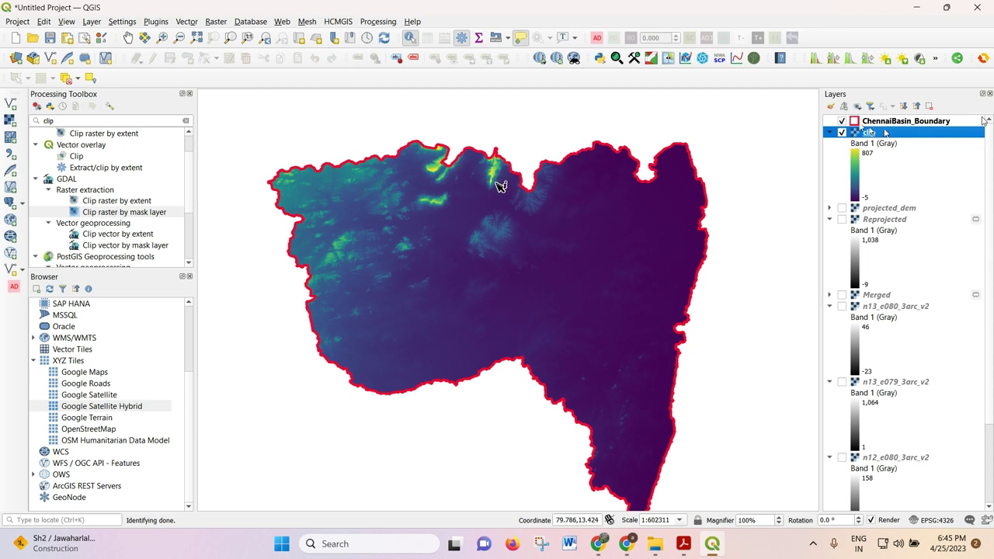
Step: Show the Google Satellite Hybrid basemap and hide the clip layer to view the imagery inside the basin boundary
scroll(886, 388, "down", 3)
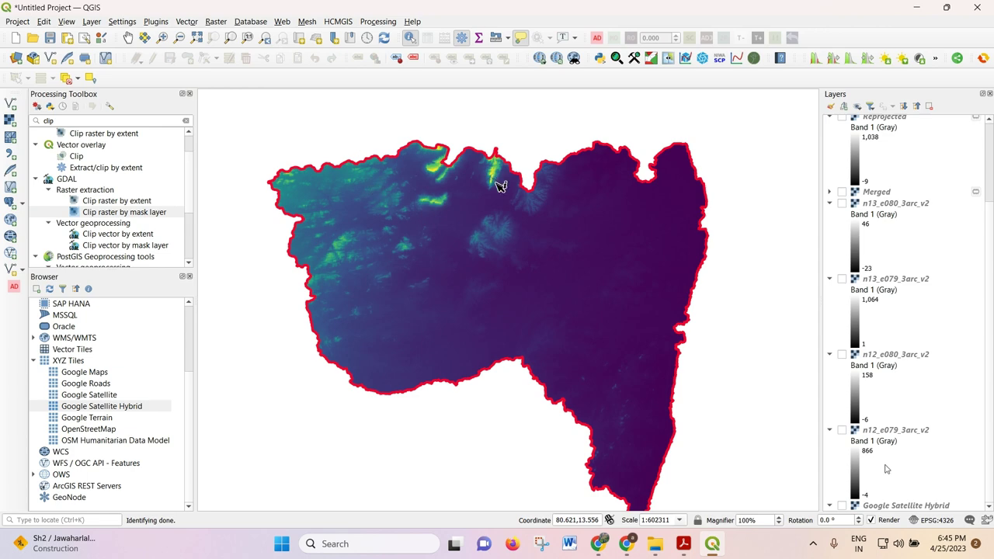
left_click(842, 506)
scroll(892, 396, "up", 3)
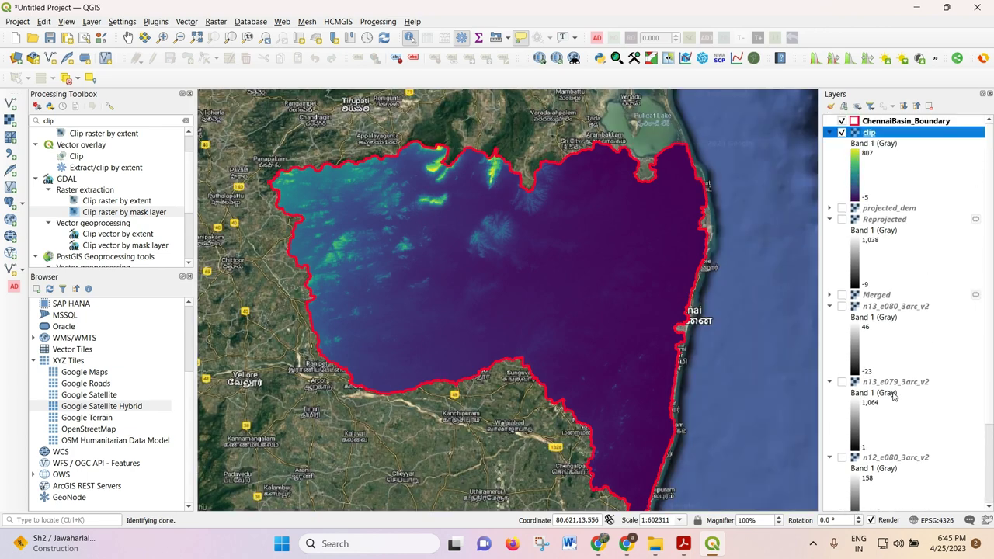
left_click(841, 133)
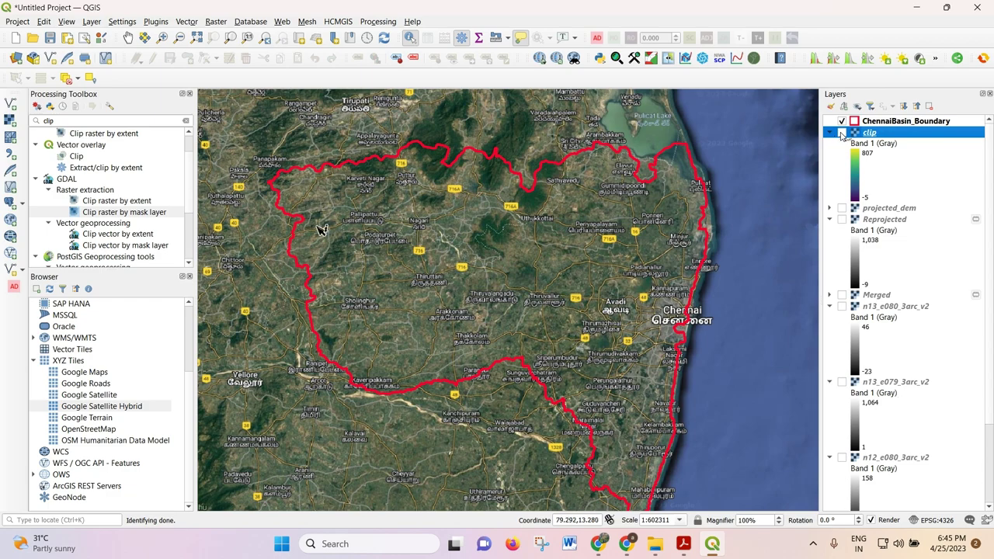
Step: Examine the satellite imagery of the hills and terrain along the basin's northwestern boundary at close and wide scales
scroll(369, 191, "up", 3)
scroll(372, 194, "down", 1)
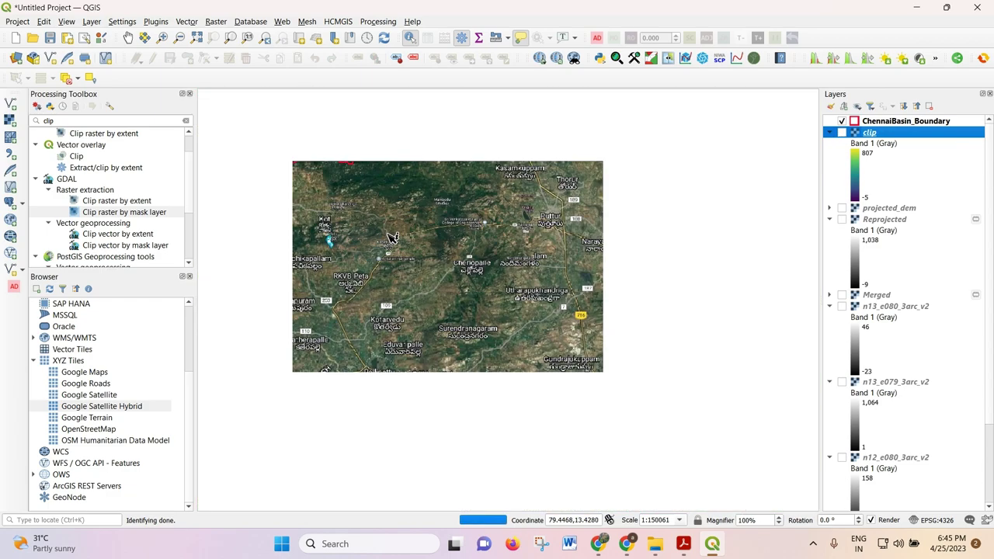
scroll(359, 147, "up", 3)
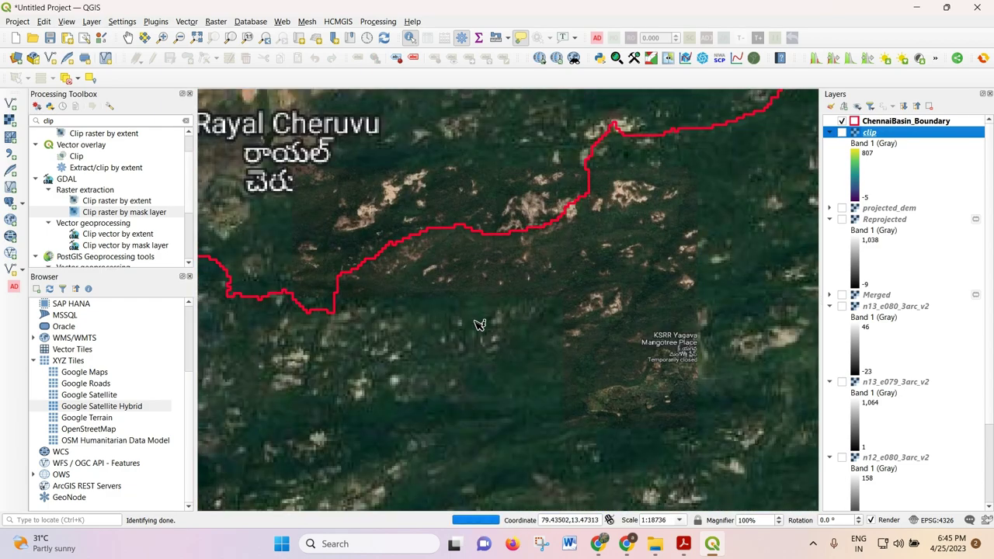
scroll(477, 326, "up", 2)
scroll(479, 324, "down", 4)
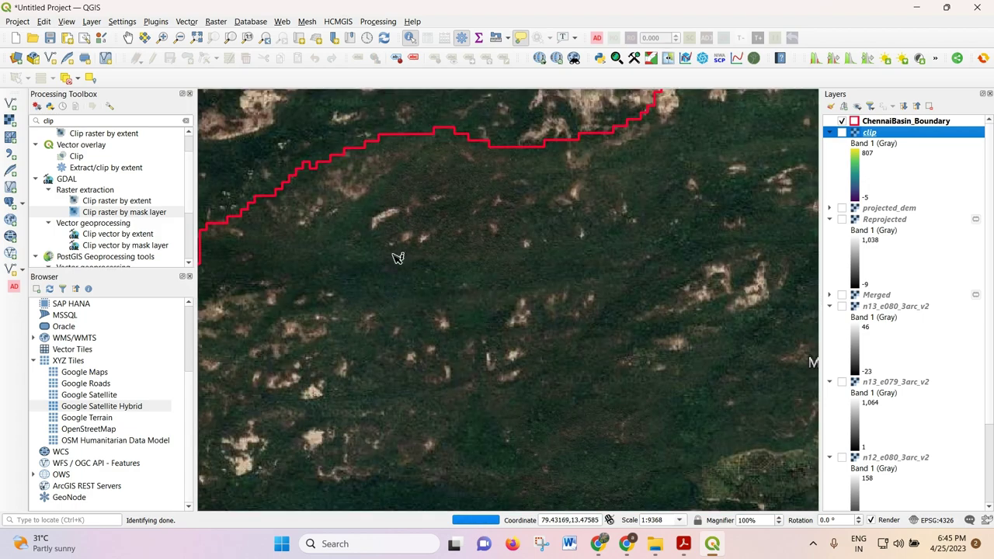
scroll(396, 258, "down", 1)
scroll(432, 263, "up", 1)
scroll(432, 262, "down", 1)
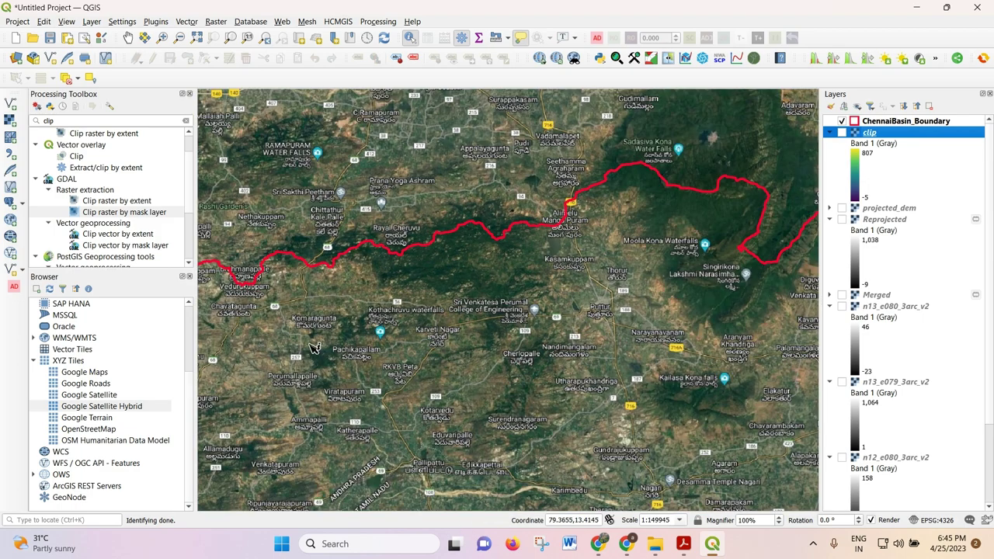
scroll(268, 351, "up", 3)
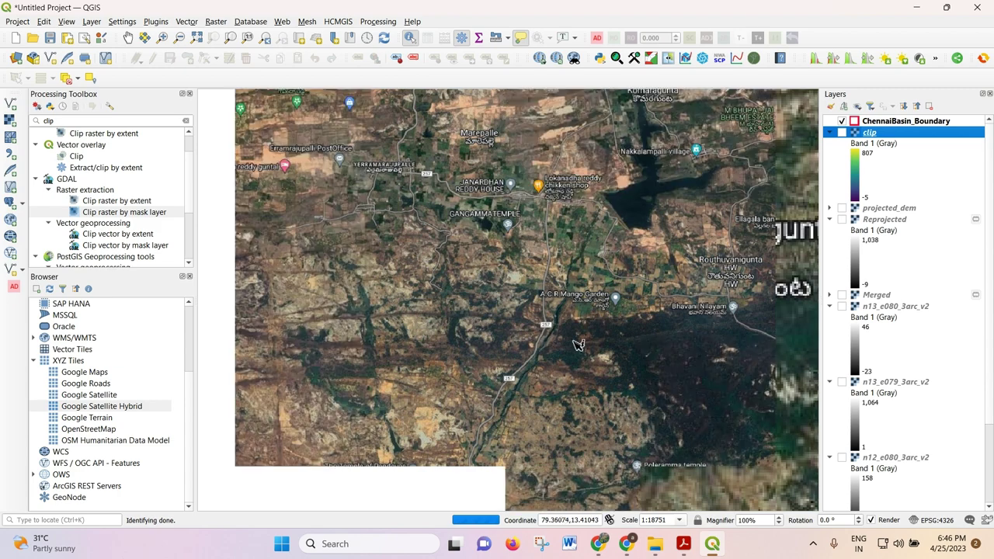
scroll(526, 346, "up", 2)
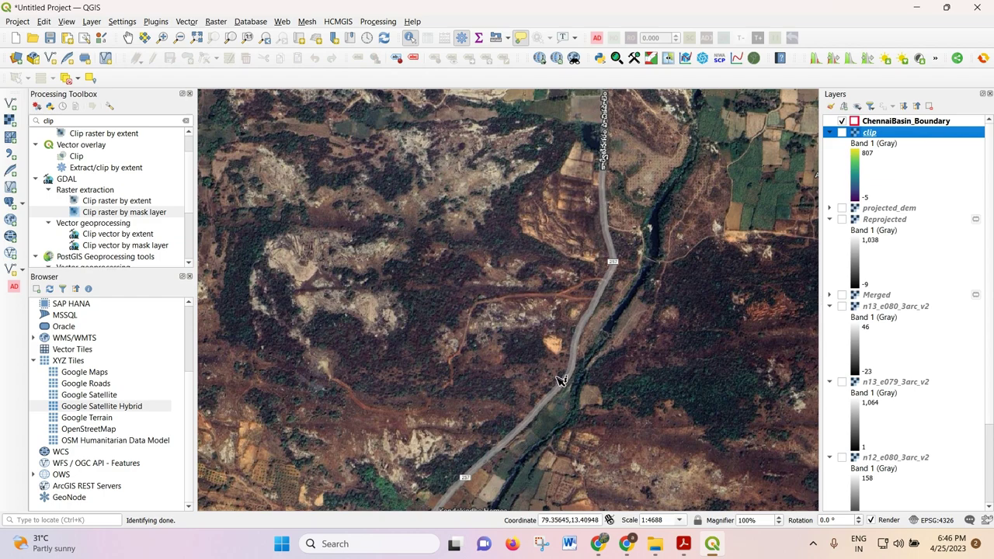
scroll(560, 381, "down", 4)
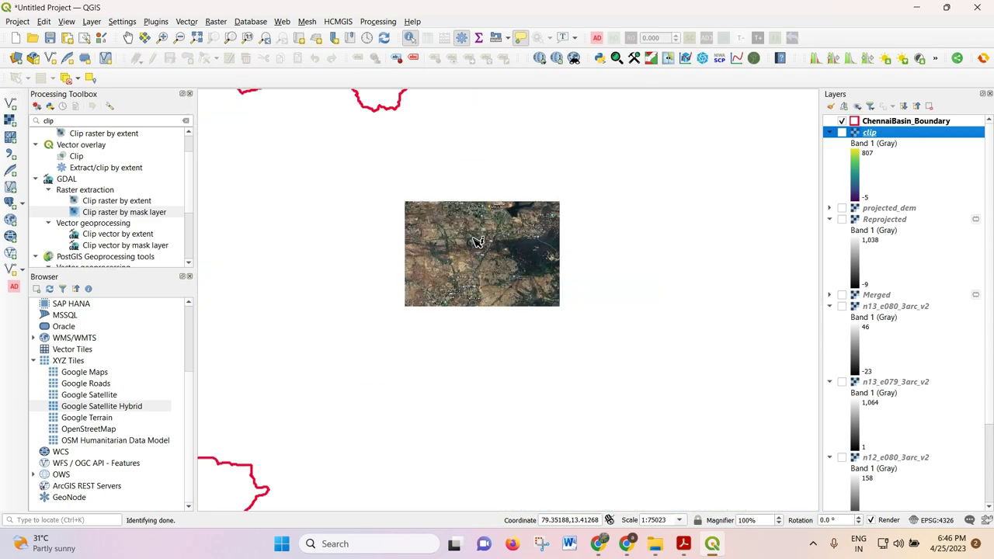
Step: Examine the satellite imagery of the farmland, quarries and wooded hills around Arimakulapalli along the basin's western boundary
scroll(478, 242, "down", 2)
scroll(365, 410, "up", 4)
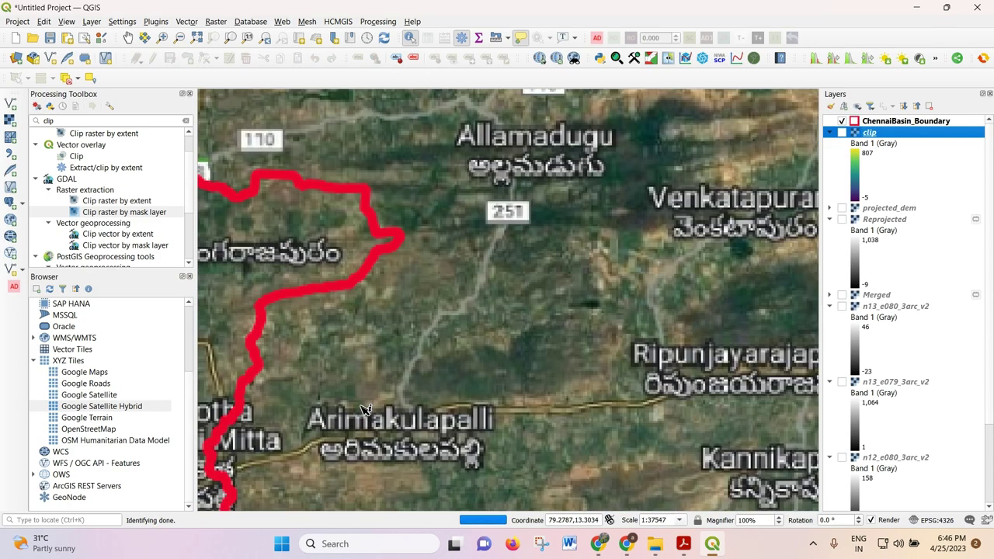
scroll(411, 366, "up", 3)
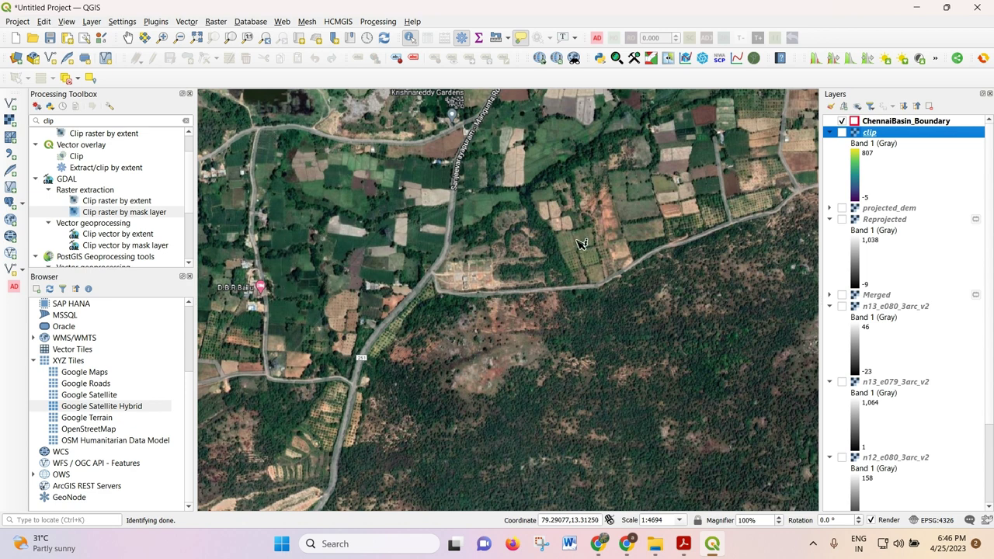
scroll(582, 166, "down", 1)
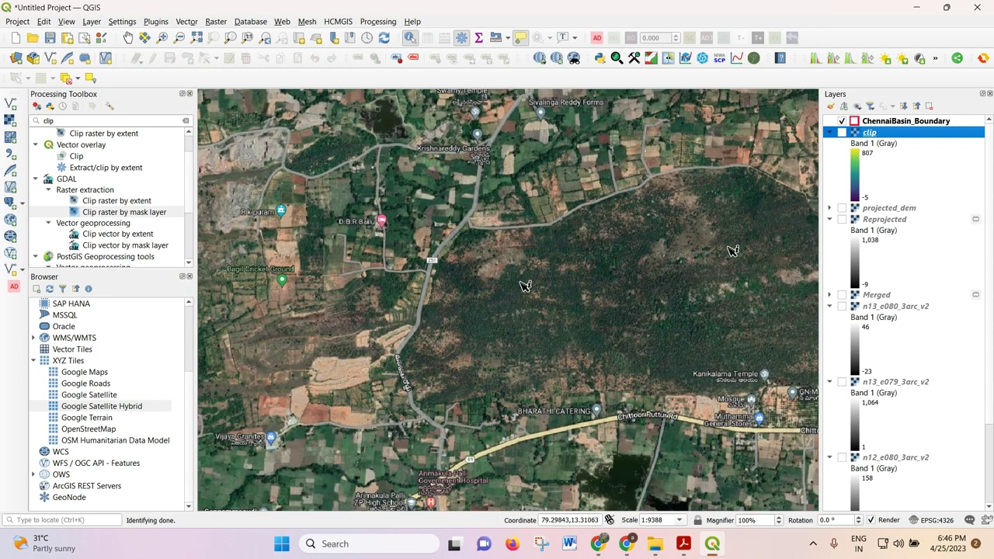
scroll(551, 195, "down", 1)
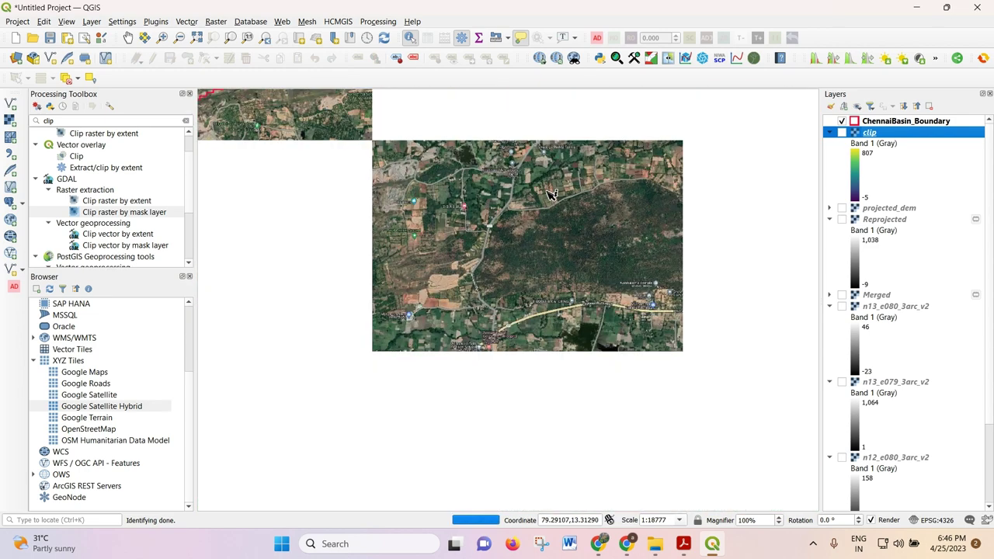
scroll(403, 257, "up", 2)
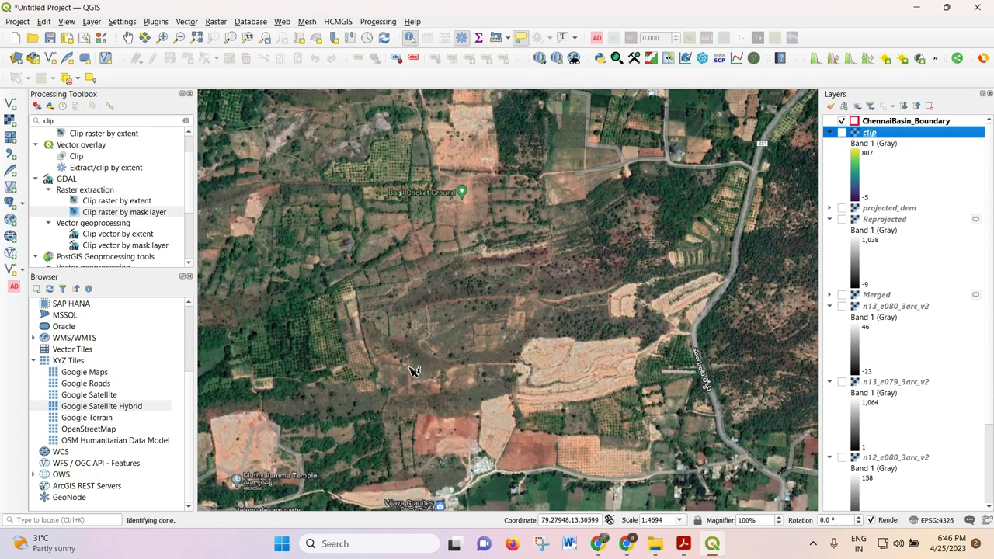
scroll(497, 316, "down", 2)
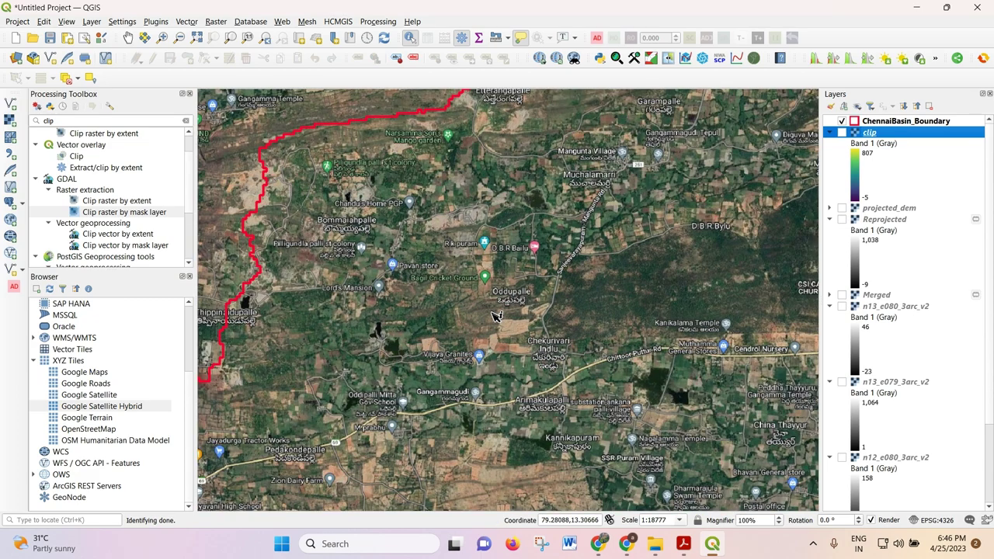
scroll(295, 113, "up", 2)
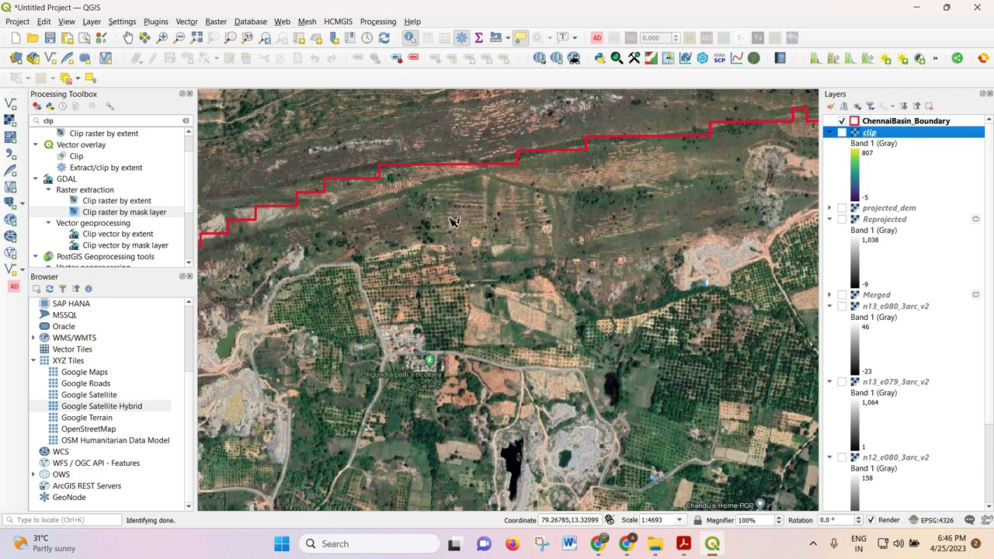
scroll(383, 222, "down", 2)
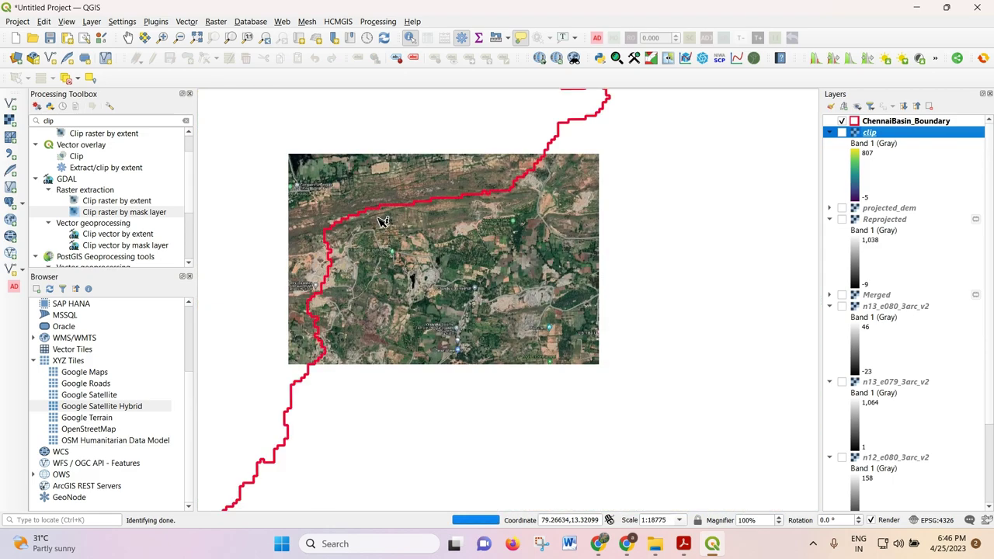
scroll(333, 171, "down", 2)
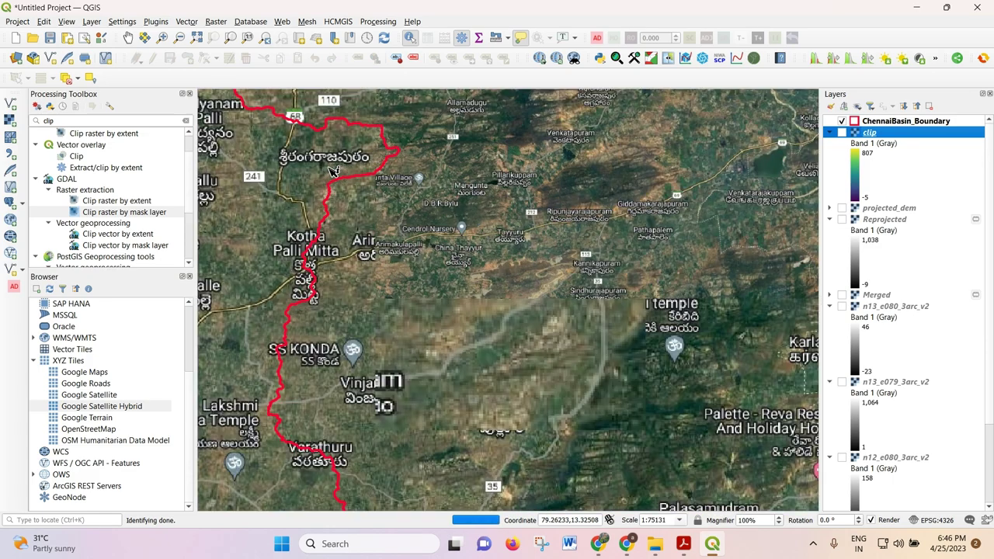
scroll(332, 172, "down", 1)
scroll(334, 279, "down", 1)
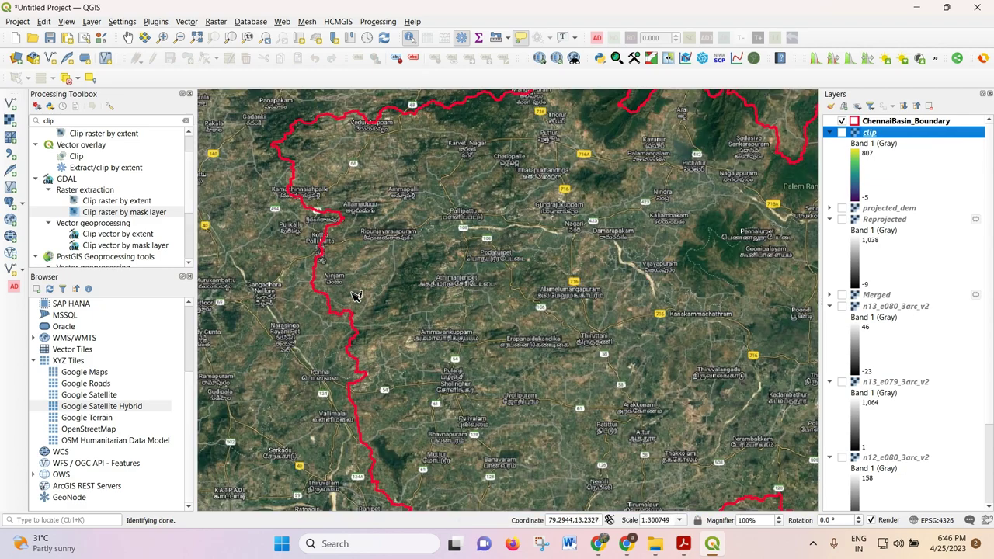
Step: Examine the imagery of the villages, fields and water body around Melapulam Pudur near the basin's southern boundary
scroll(353, 296, "down", 1)
scroll(402, 417, "up", 3)
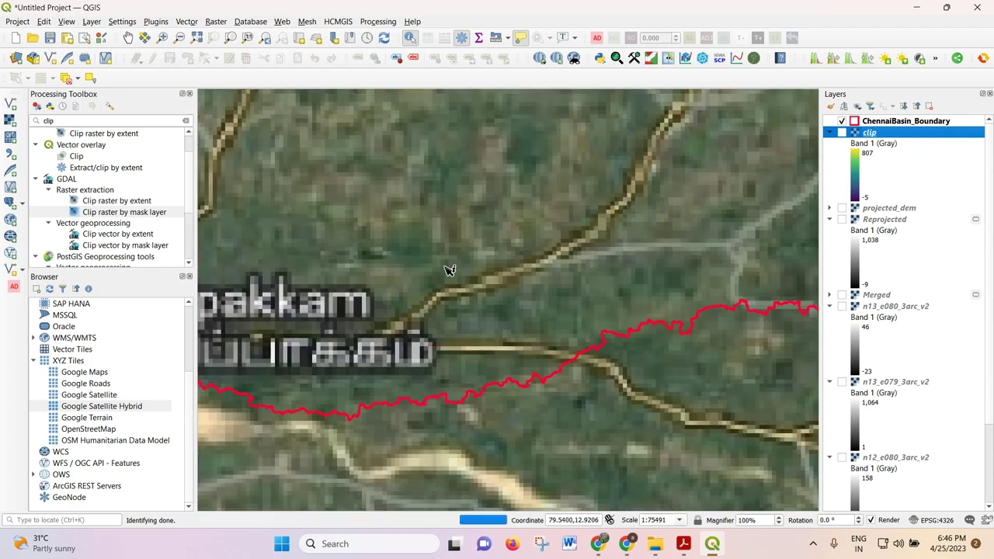
scroll(475, 286, "up", 2)
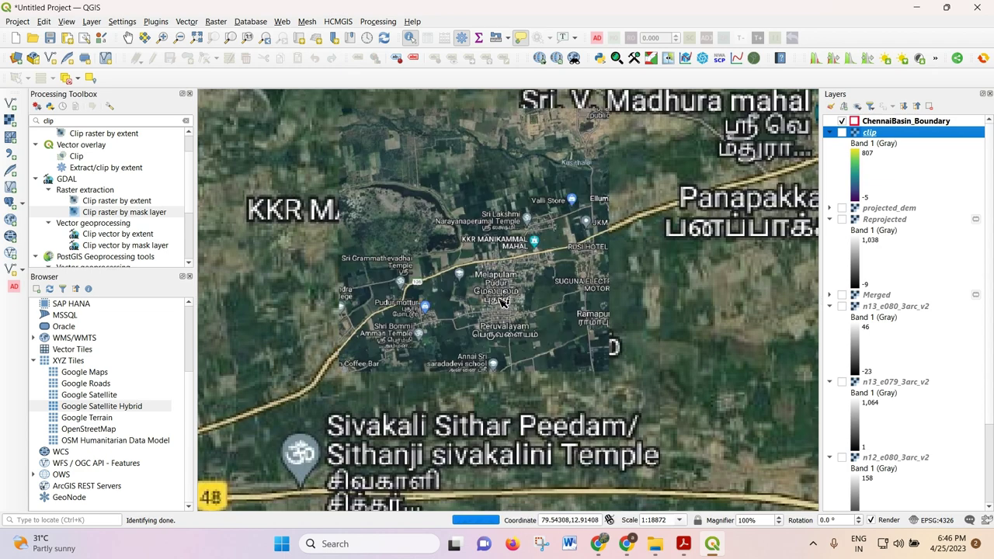
scroll(501, 302, "up", 1)
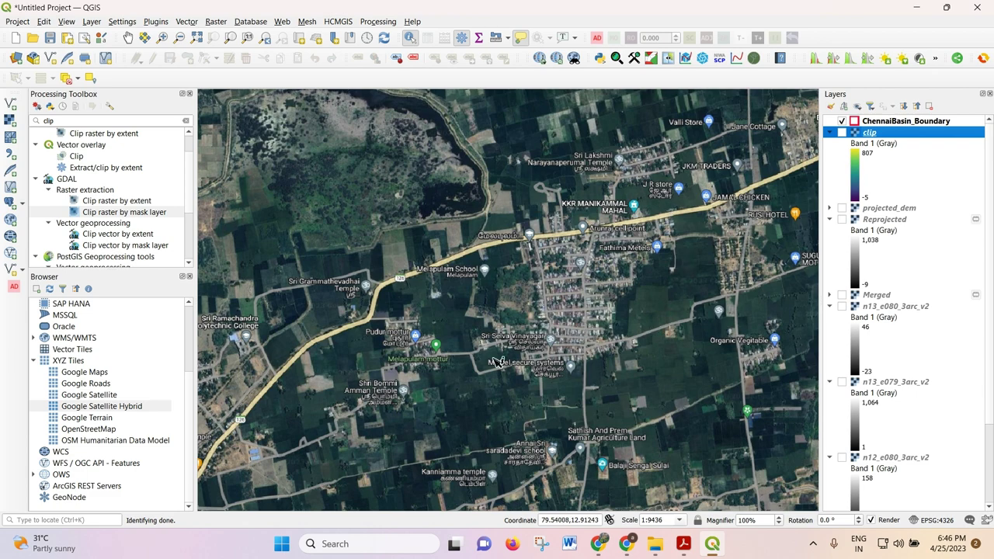
scroll(331, 211, "down", 1)
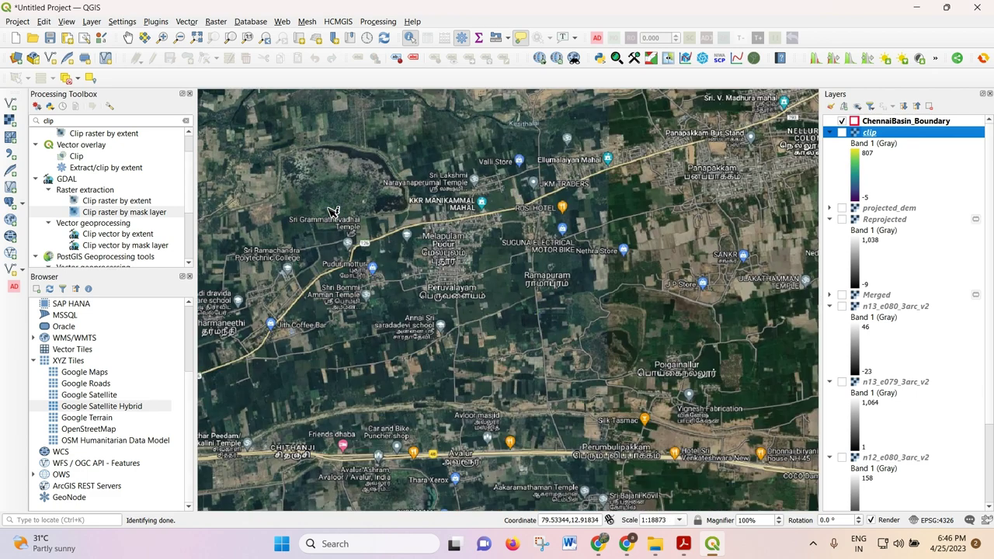
scroll(330, 211, "down", 2)
scroll(388, 235, "down", 1)
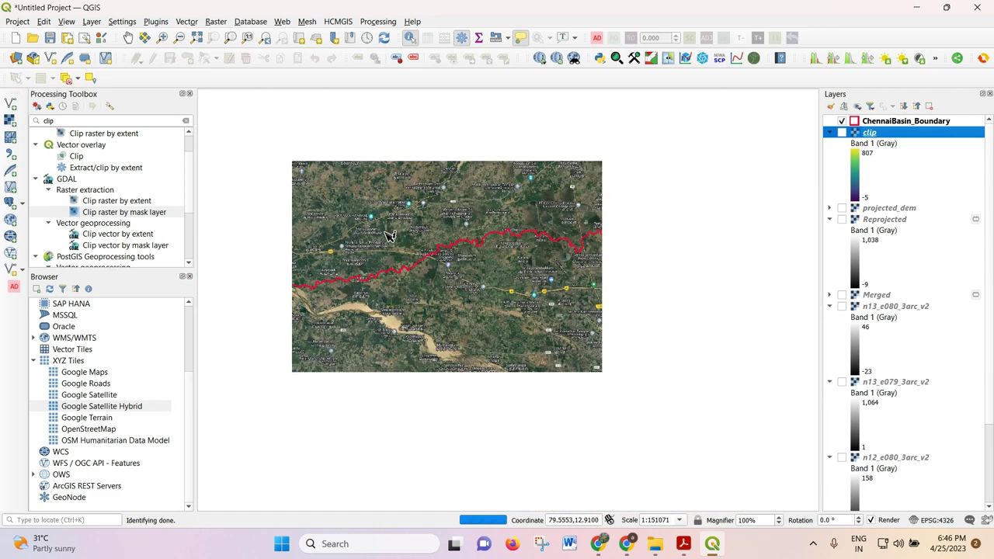
scroll(388, 235, "down", 3)
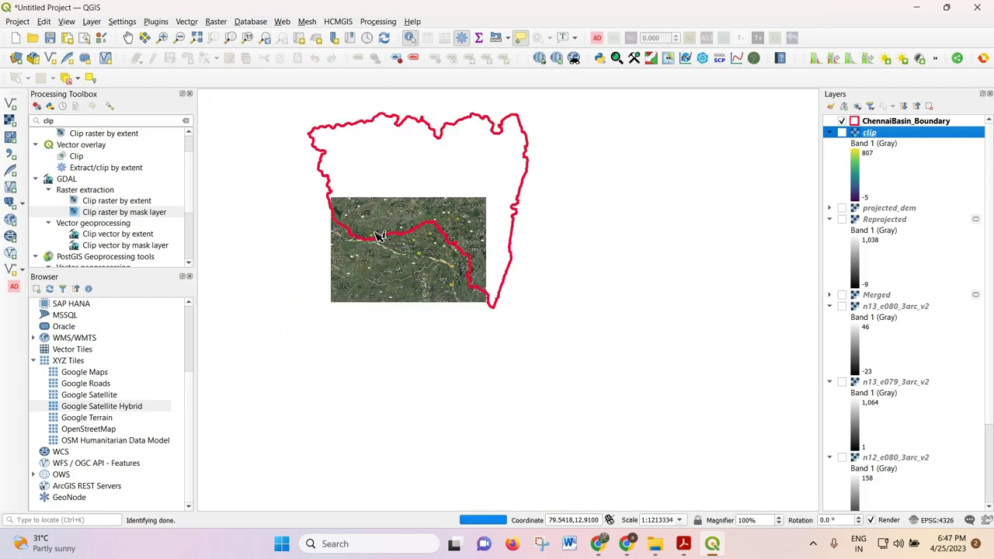
Step: Examine the built-up area and open land around Dhaanish Ahmed College of Engineering and Arambakkam in the southeastern basin
scroll(409, 251, "up", 3)
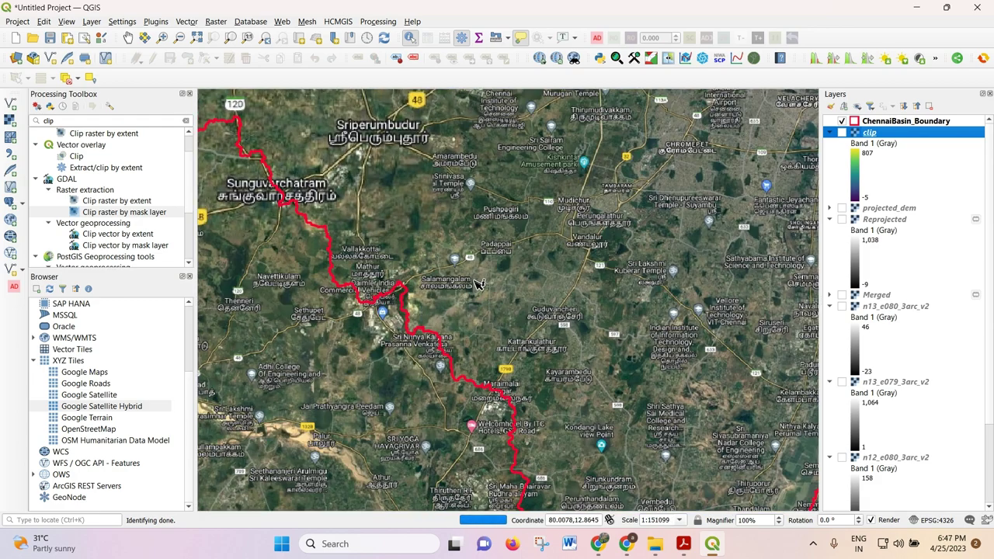
scroll(479, 284, "up", 2)
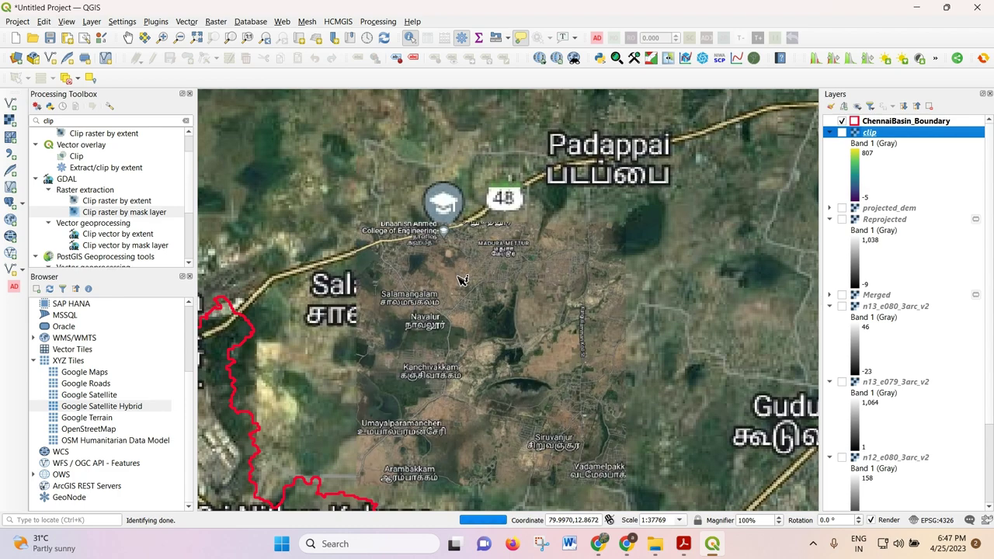
scroll(447, 257, "up", 2)
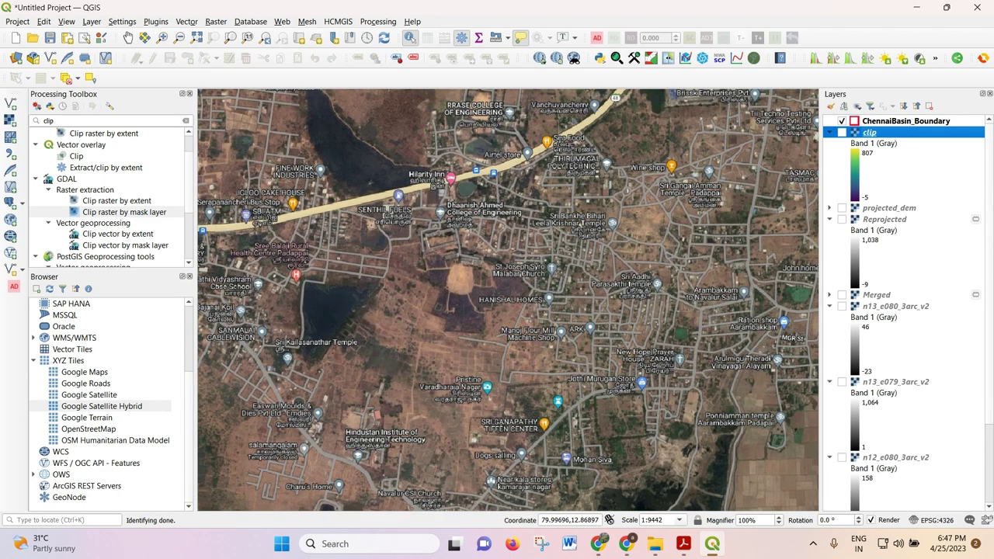
scroll(418, 296, "down", 1)
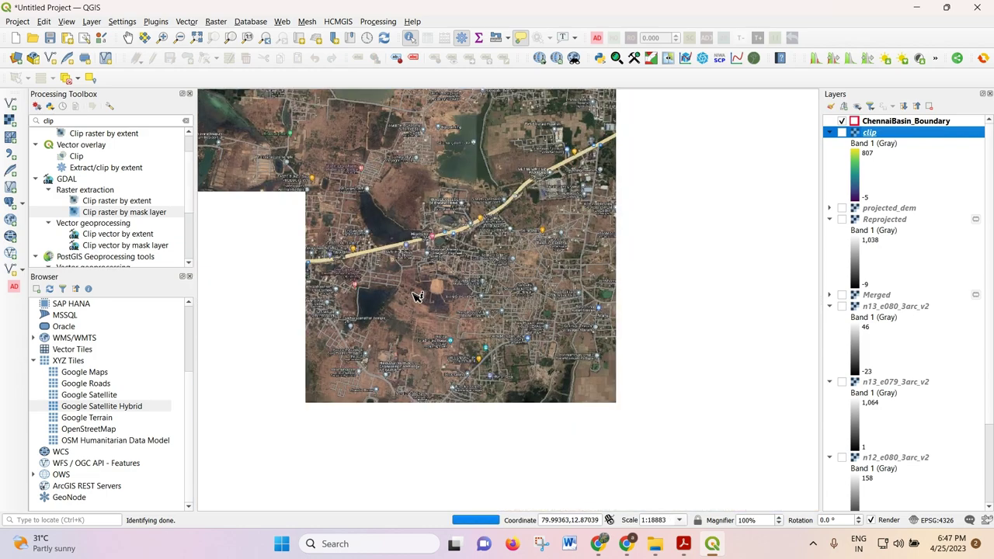
scroll(398, 263, "up", 2)
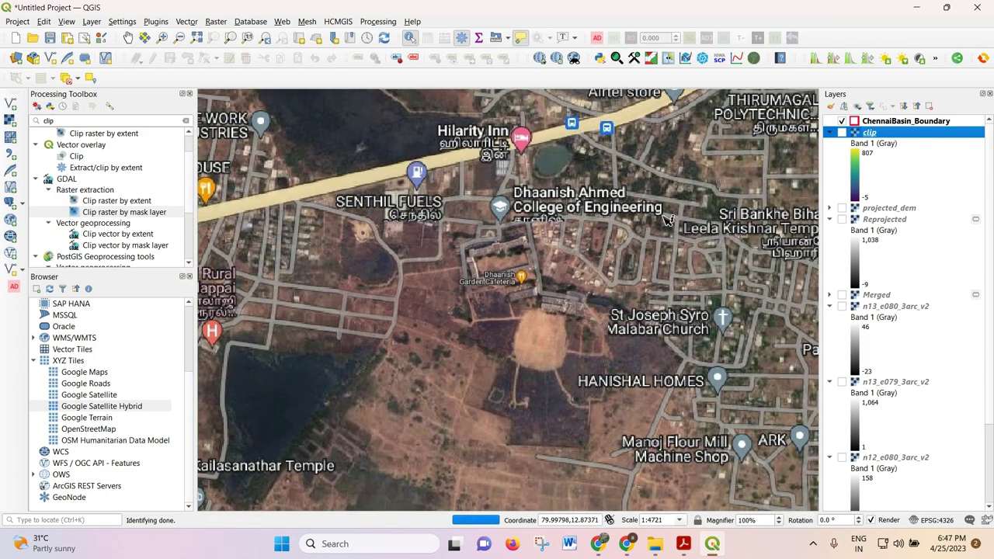
scroll(464, 261, "down", 1)
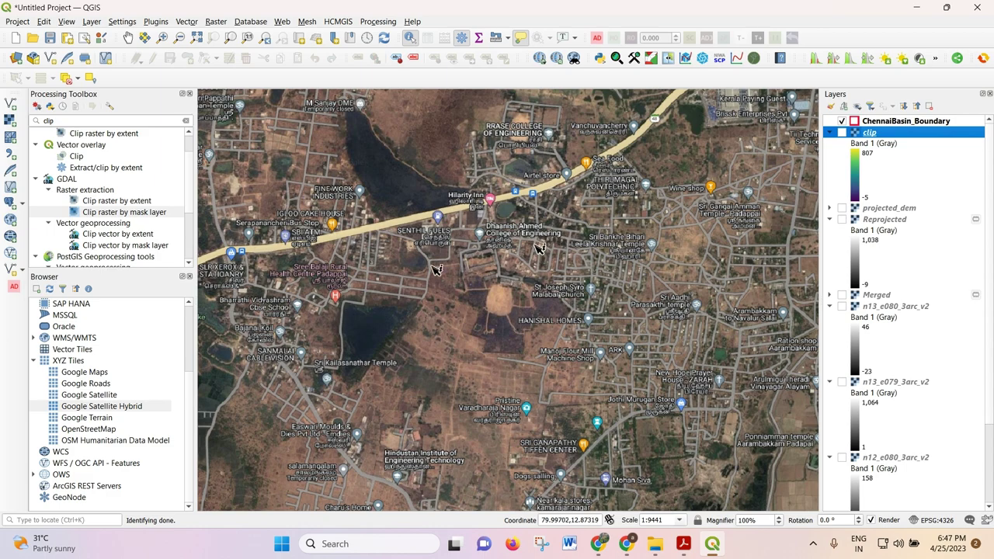
scroll(539, 249, "down", 2)
scroll(564, 279, "up", 3)
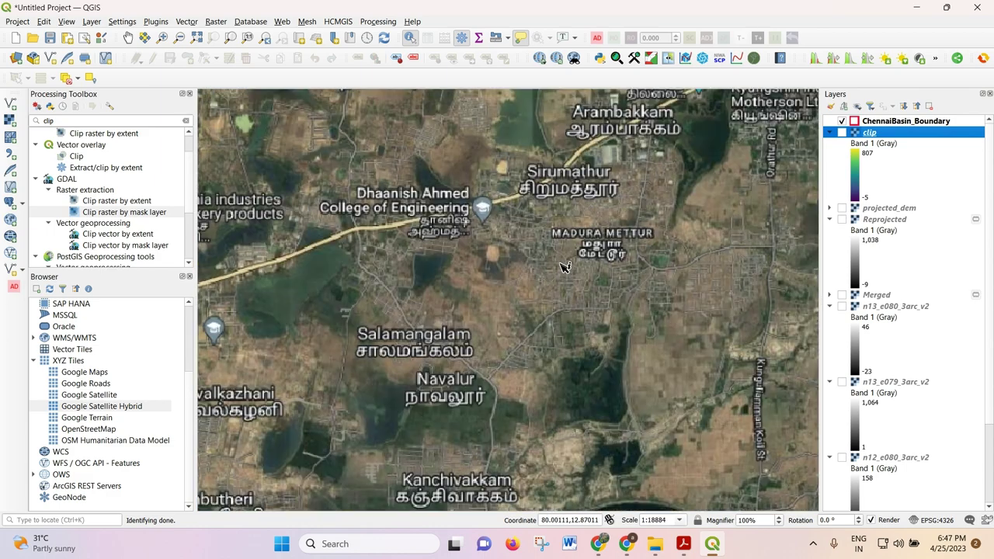
scroll(373, 278, "down", 2)
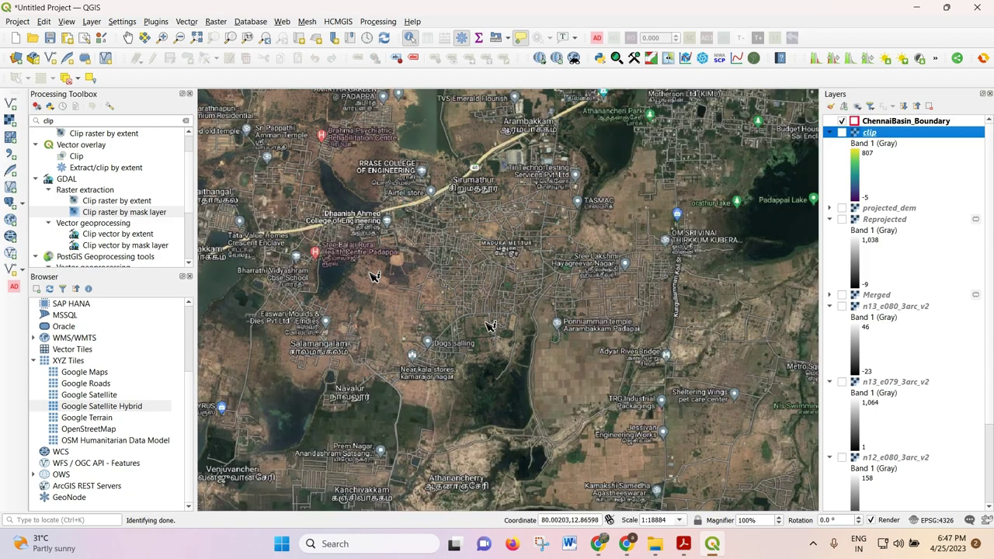
scroll(501, 309, "up", 2)
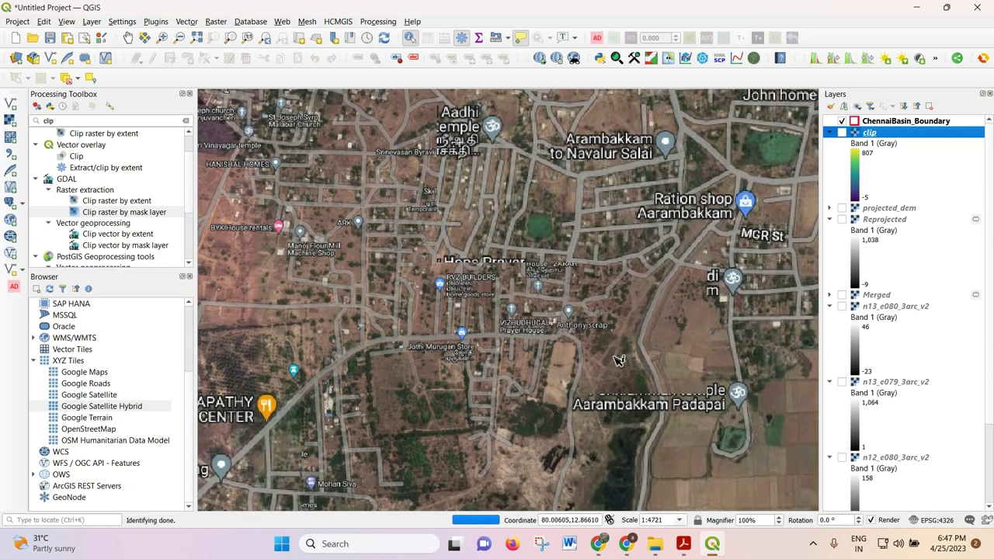
scroll(579, 341, "down", 2)
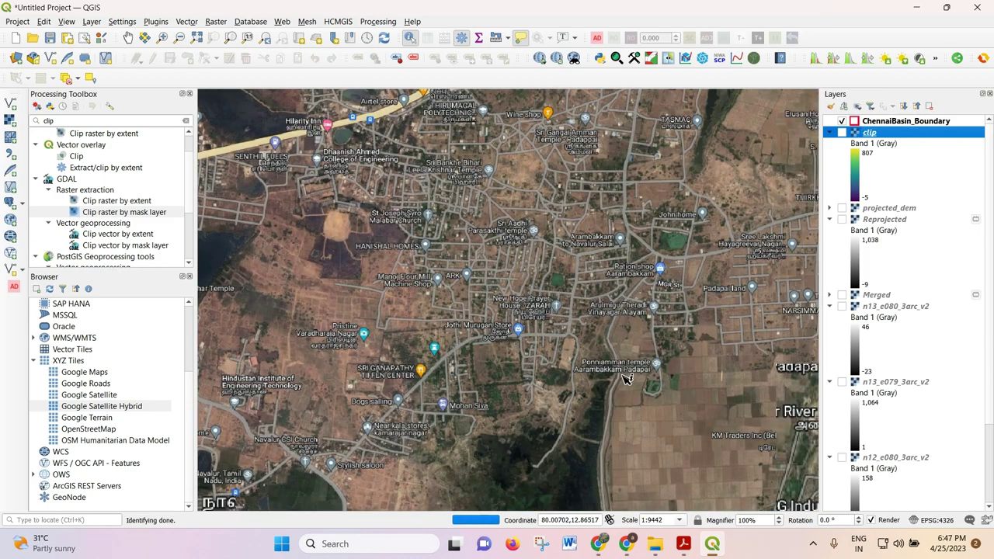
Step: Examine the cropland and water bodies from Ponniamman temple past the Adyar River Bridge to Padappai Lake
scroll(621, 380, "up", 4)
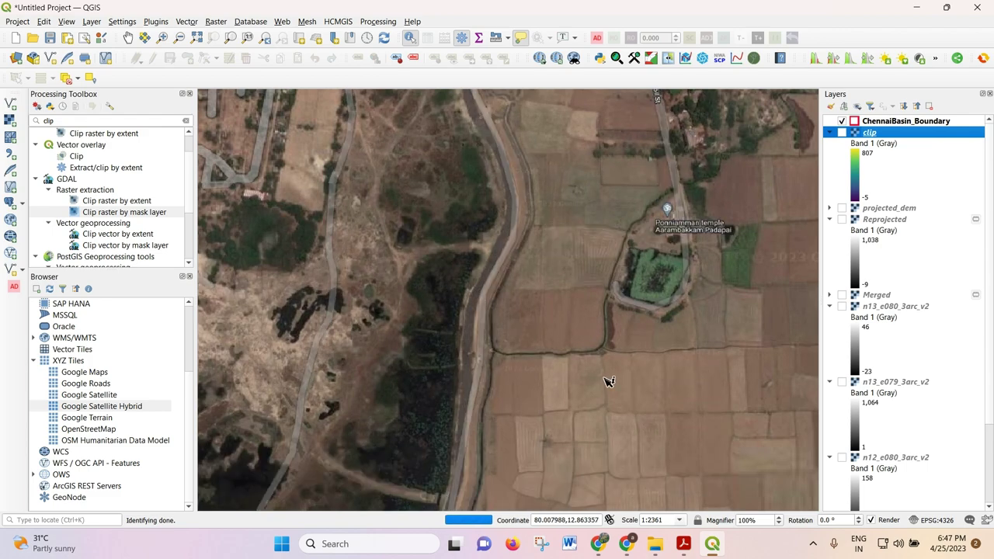
scroll(509, 252, "down", 2)
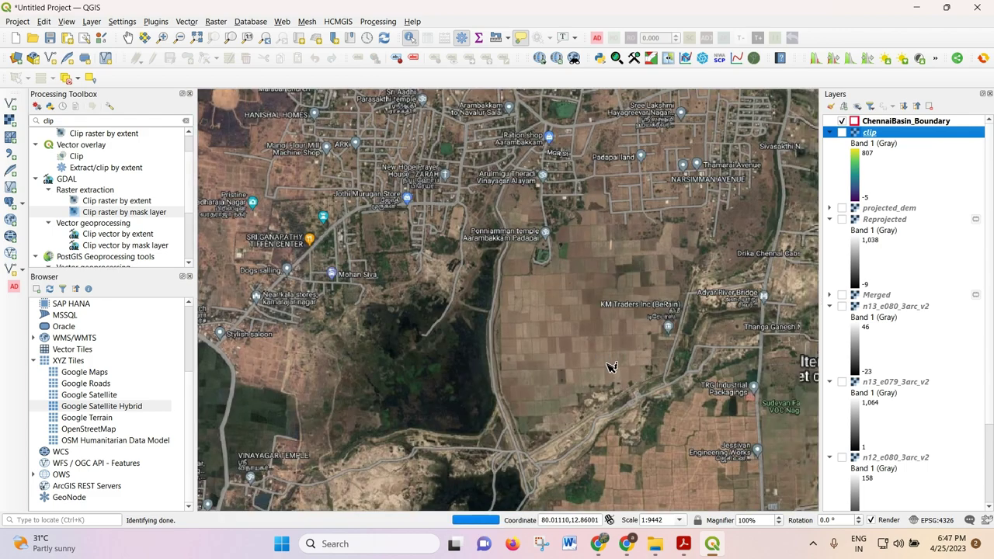
scroll(610, 366, "up", 2)
scroll(426, 261, "down", 2)
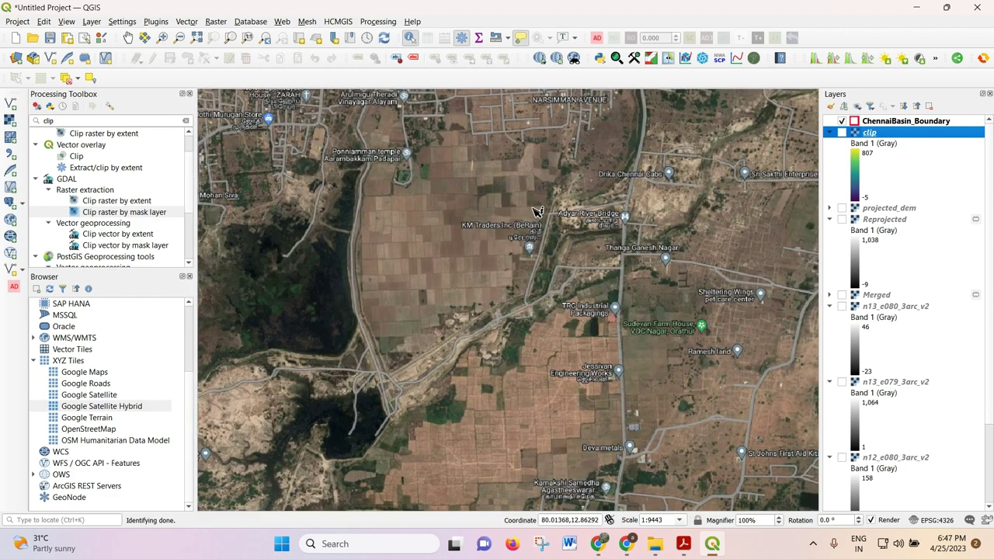
scroll(471, 274, "down", 1)
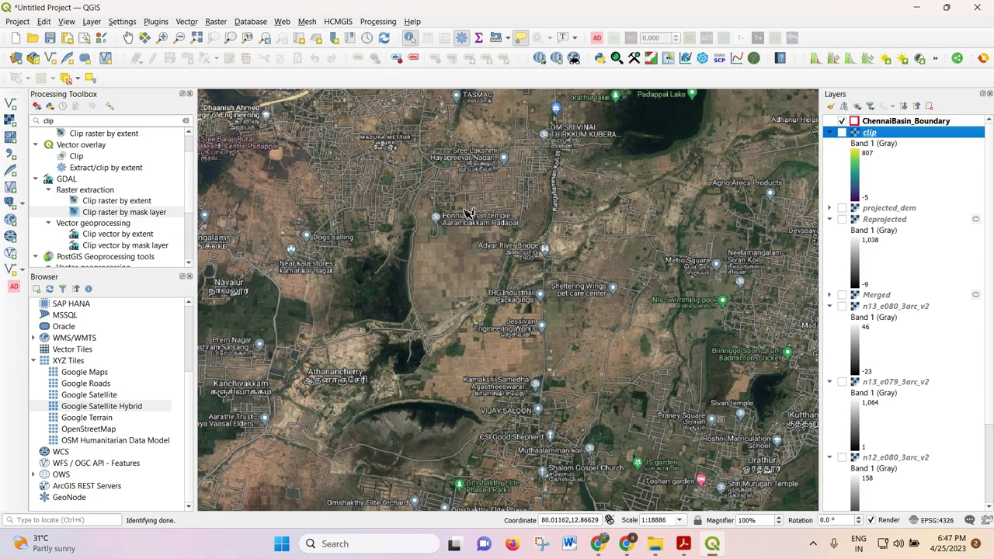
scroll(467, 209, "up", 3)
scroll(351, 242, "down", 3)
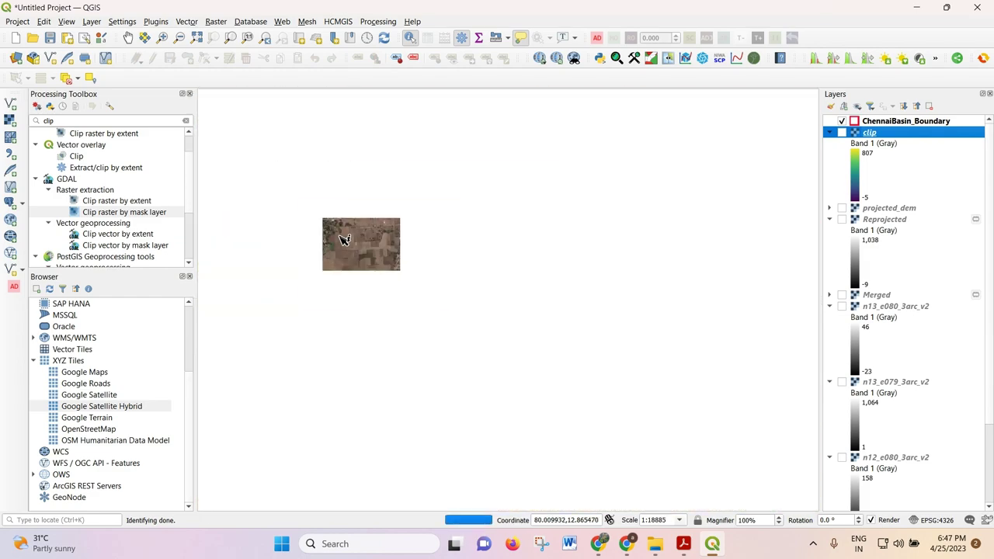
scroll(349, 240, "down", 1)
scroll(411, 175, "up", 2)
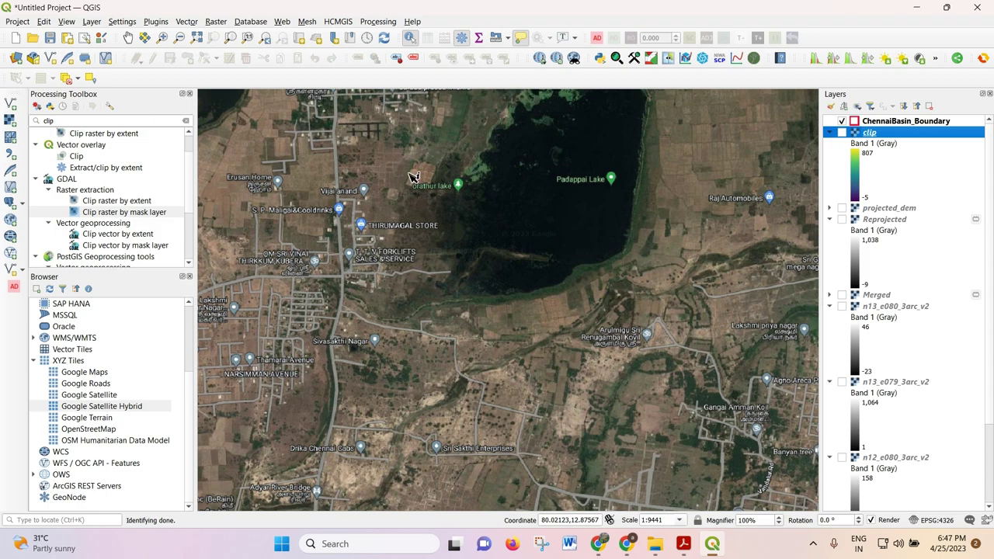
Step: Review the satellite imagery across the whole Chennai basin and its northern hill ranges
scroll(411, 175, "down", 2)
scroll(482, 234, "down", 2)
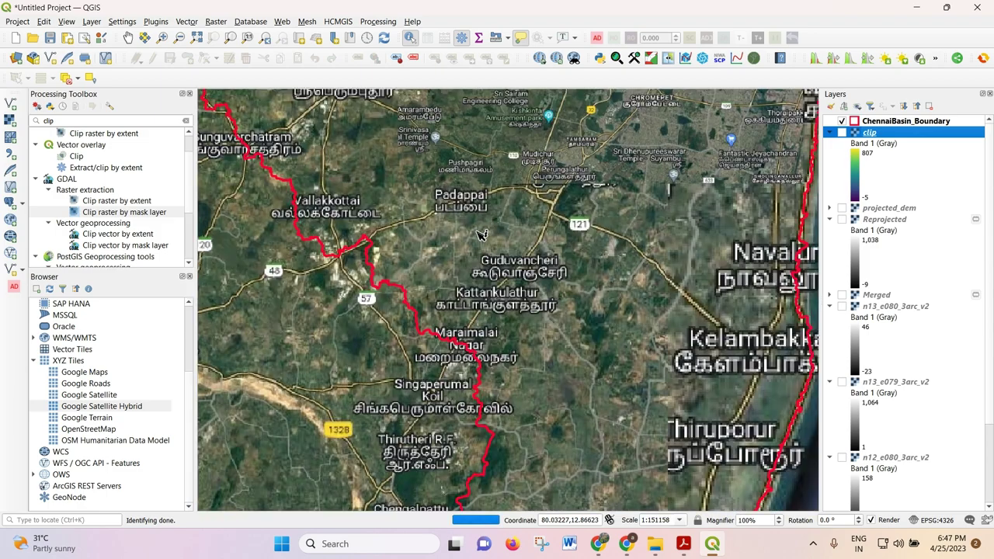
scroll(481, 234, "down", 2)
scroll(481, 234, "down", 1)
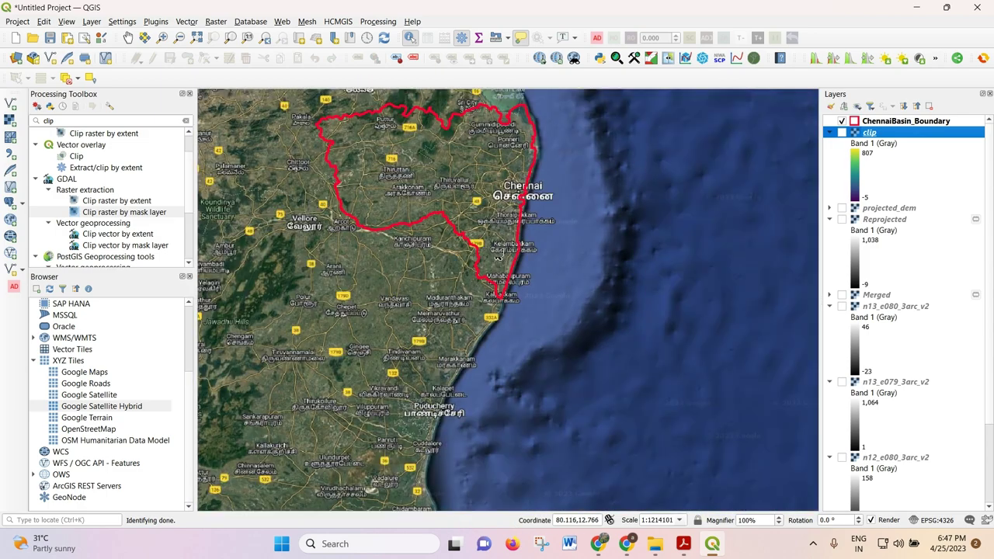
scroll(370, 97, "up", 2)
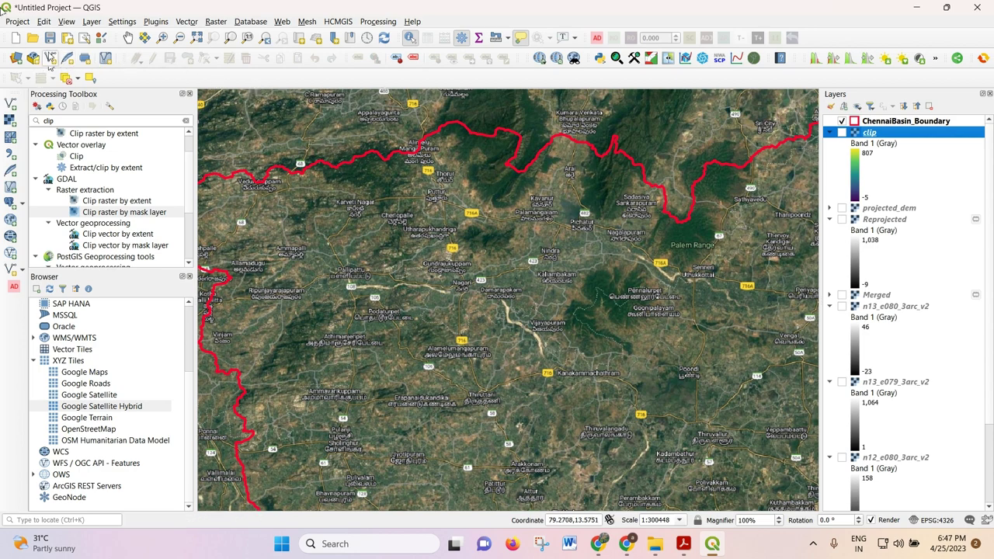
Step: Examine the satellite imagery of the northeastern Chennai basin, from Pulicat to the fields around Ilupakkam and Avoor, within the boundary's overall extent
left_click(895, 124)
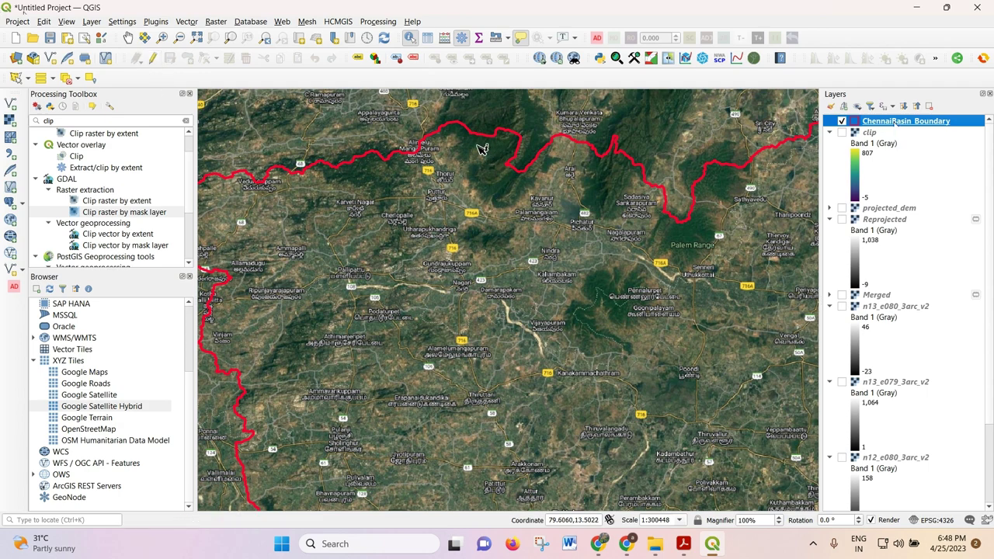
scroll(267, 180, "down", 2)
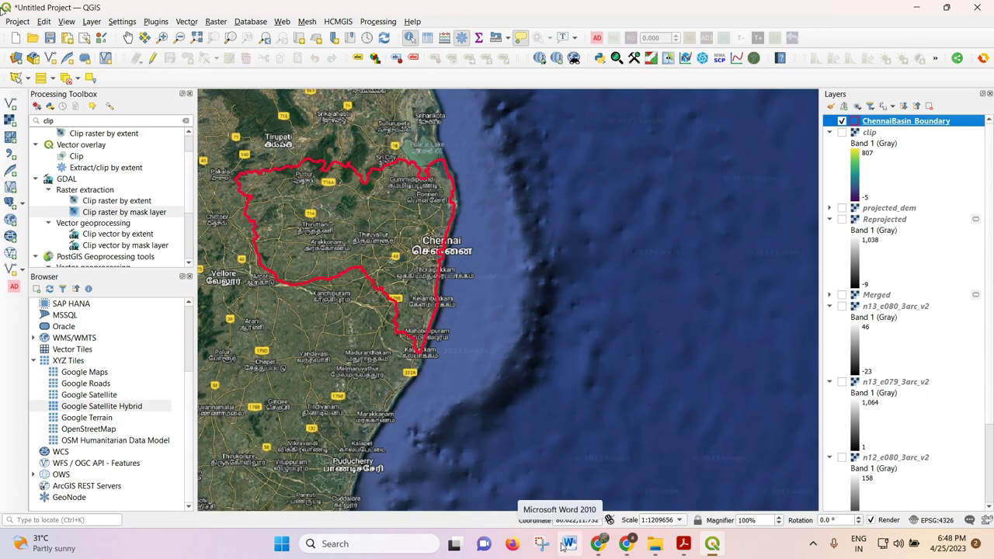
mouse_move(598, 544)
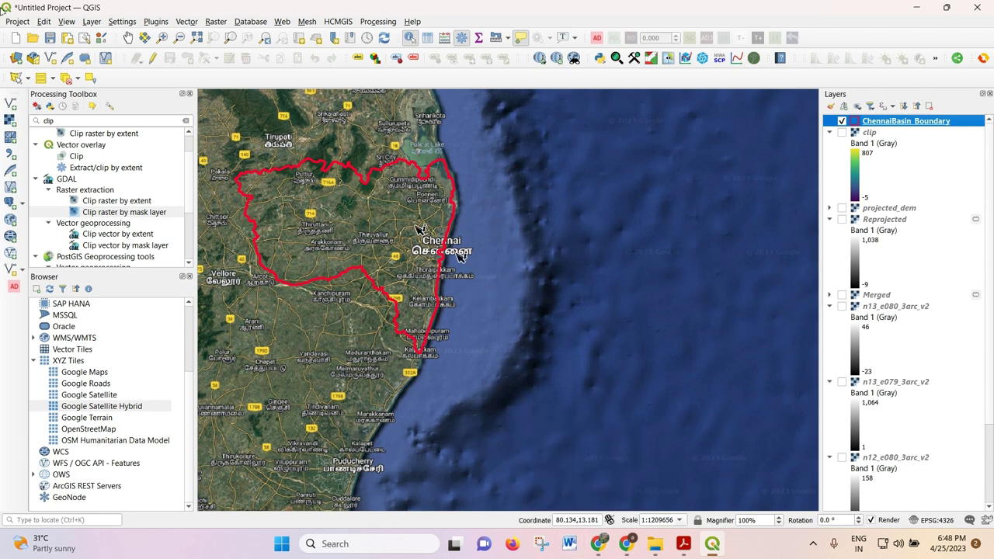
scroll(295, 200, "up", 2)
scroll(280, 200, "down", 1)
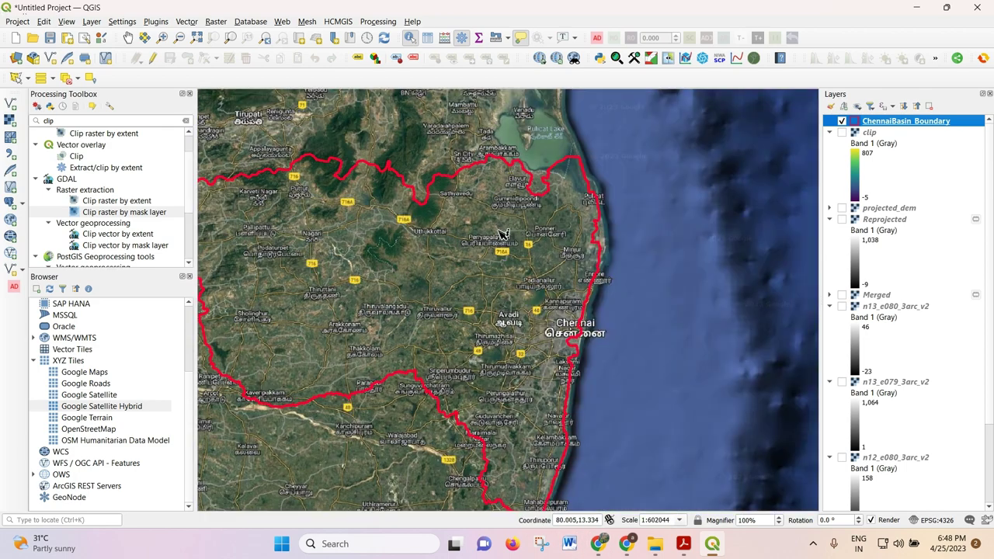
scroll(556, 190, "up", 2)
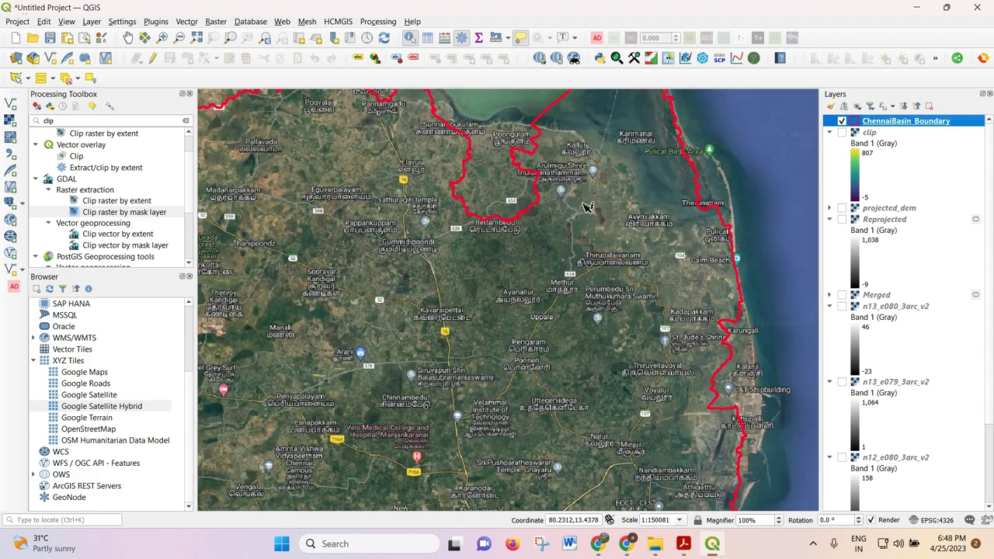
scroll(588, 214, "up", 1)
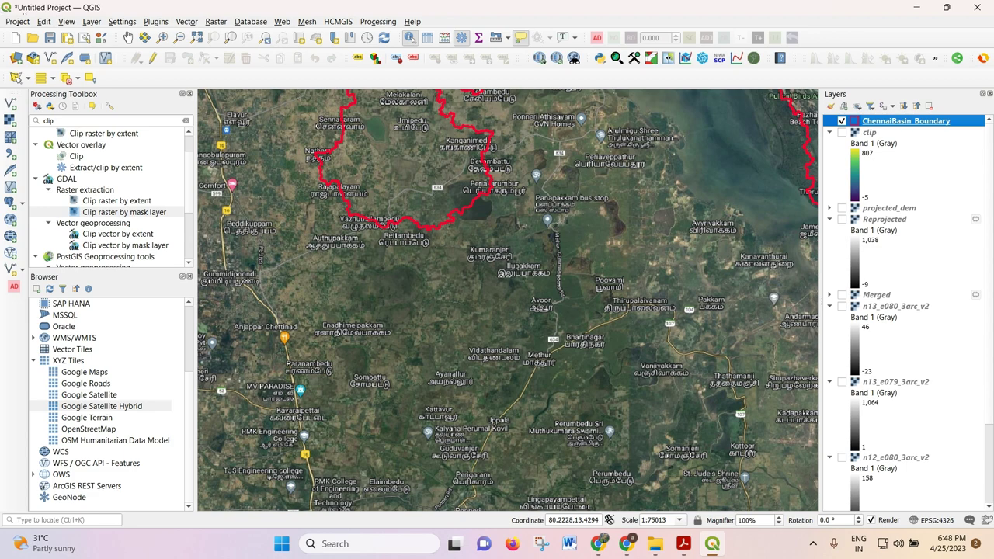
scroll(560, 273, "up", 1)
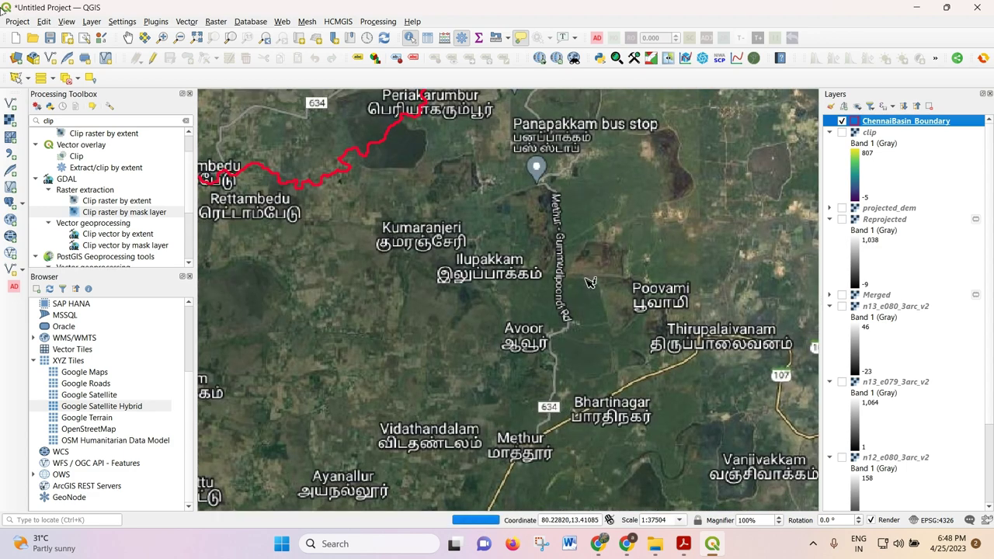
scroll(532, 278, "up", 3)
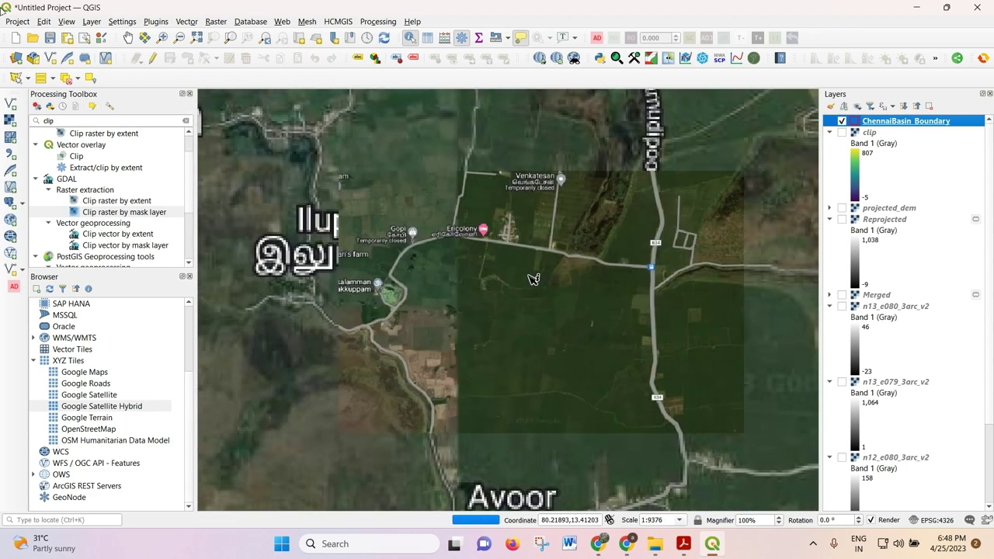
scroll(532, 280, "down", 3)
scroll(455, 264, "down", 2)
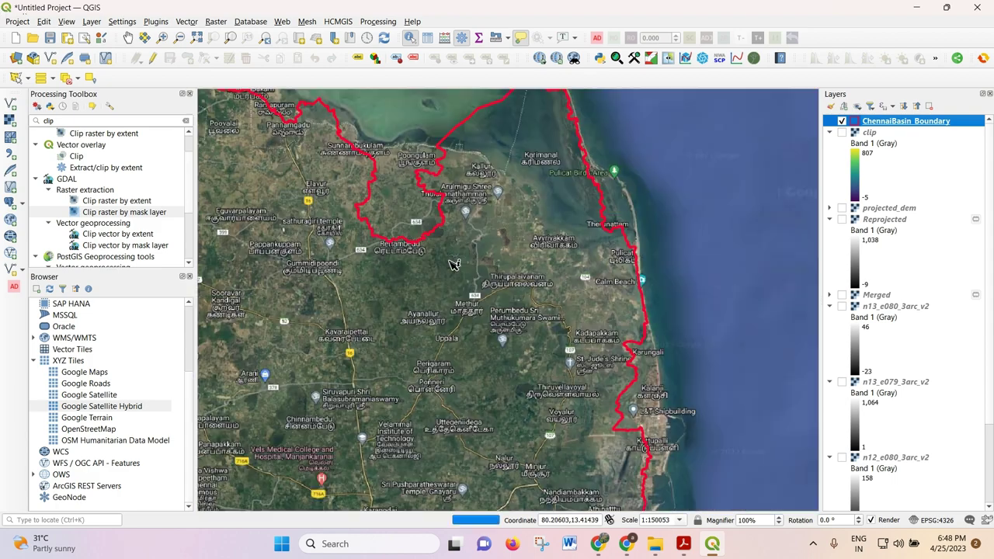
scroll(454, 264, "down", 1)
scroll(477, 214, "down", 1)
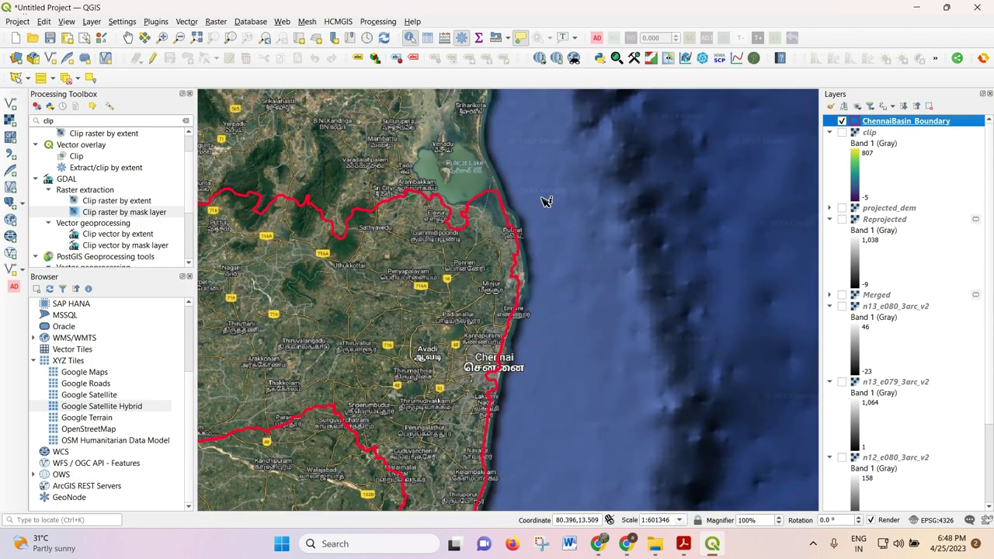
scroll(465, 233, "down", 1)
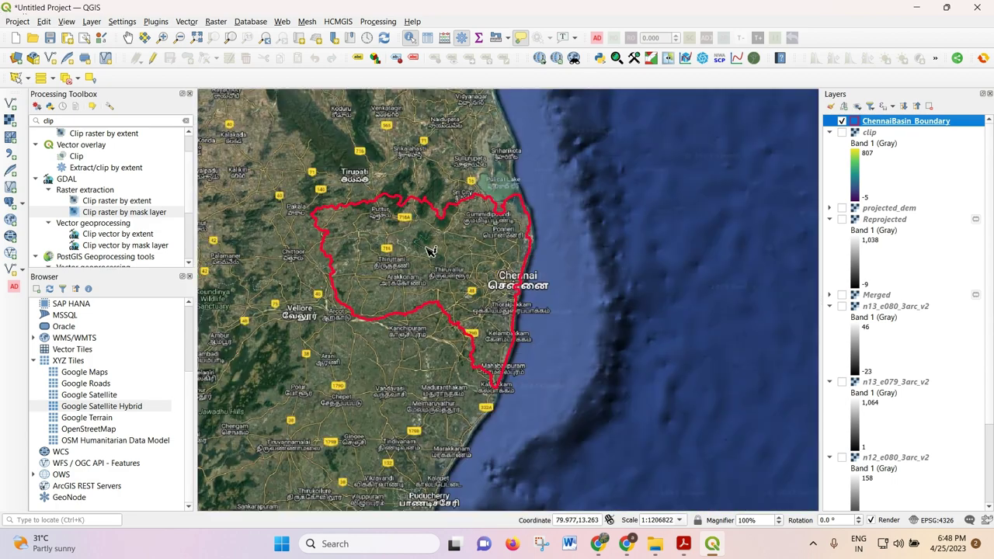
Step: Open the ChennaiBasin_Boundary layer's attribute table and start the Field Calculator on it
right_click(904, 122)
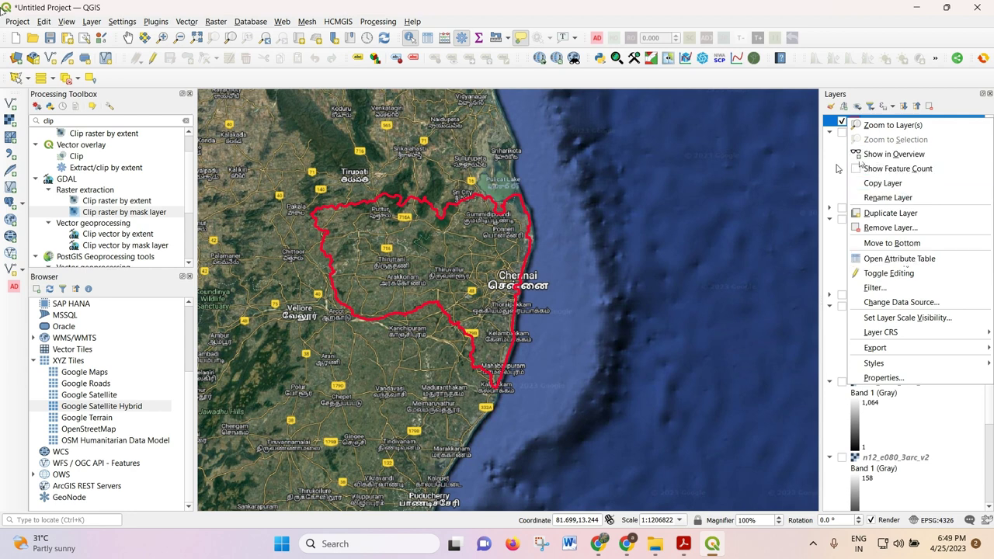
key("Escape")
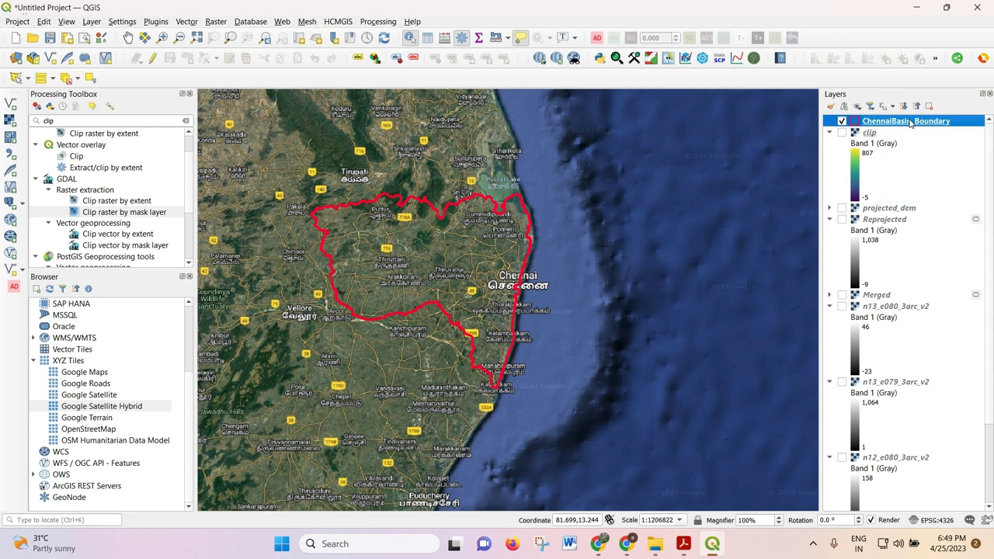
right_click(913, 126)
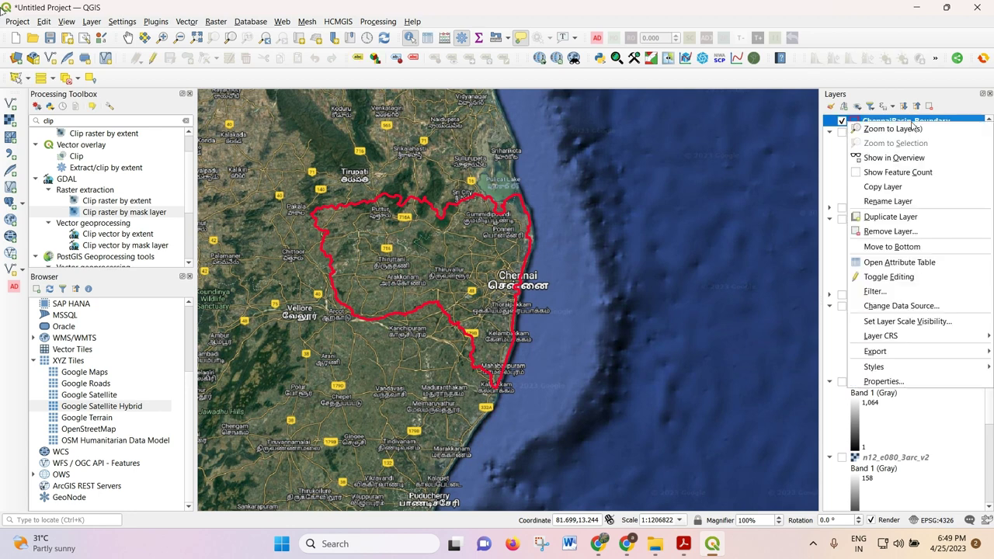
left_click(893, 264)
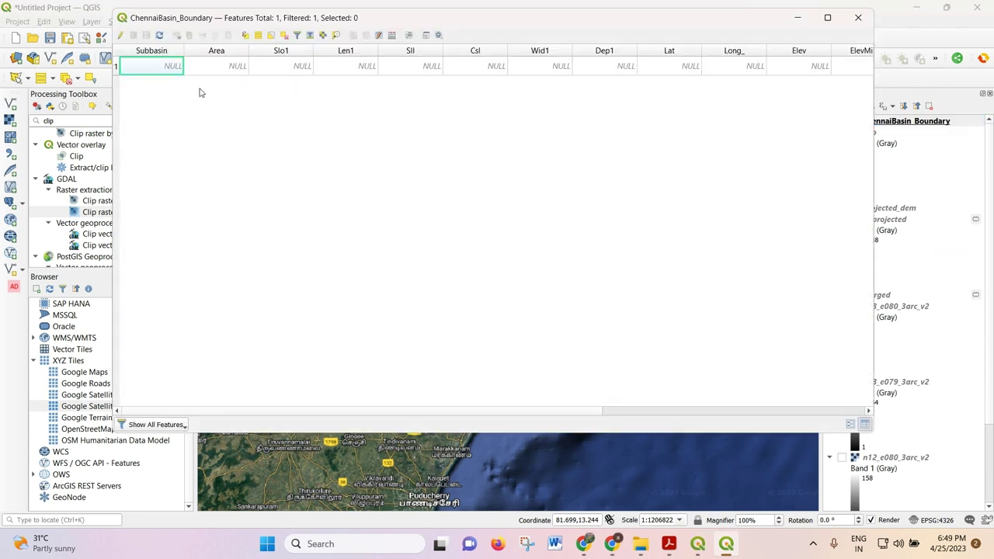
left_click(390, 38)
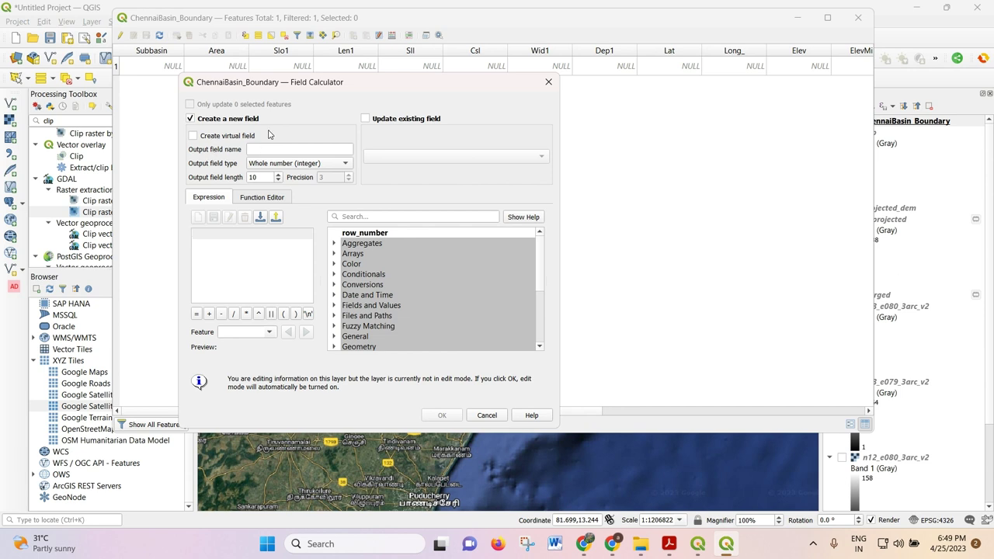
Step: Set the field calculator to update the existing Area field instead of creating a new field
left_click(376, 119)
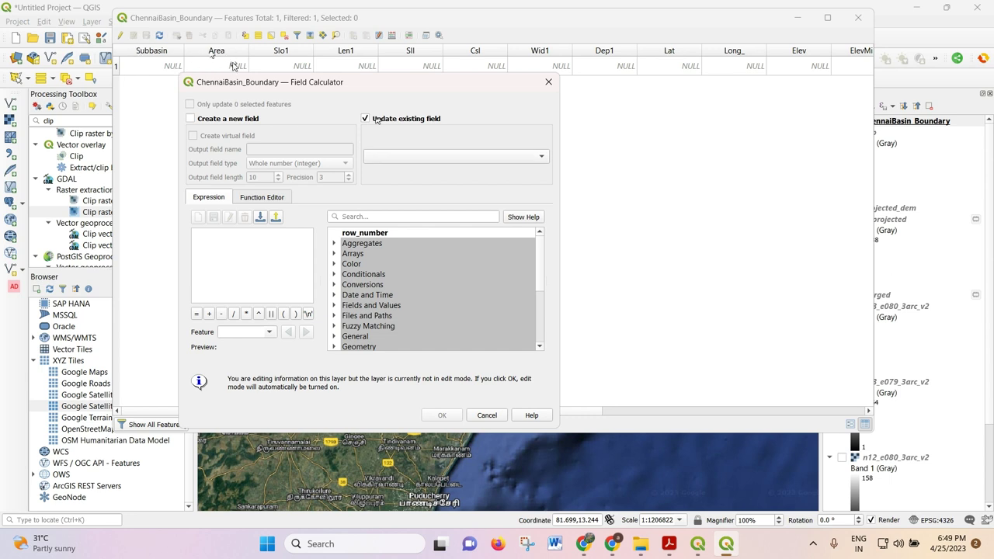
left_click(468, 158)
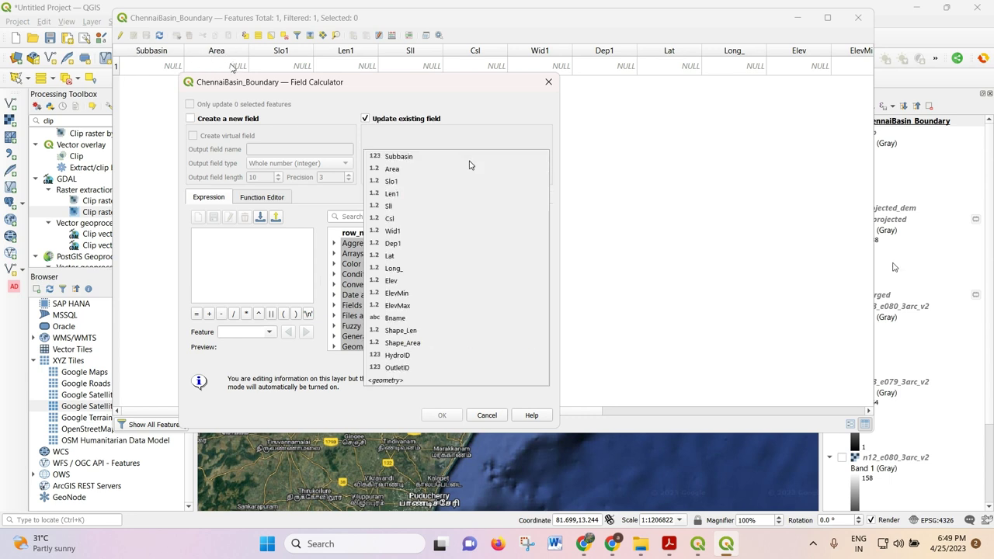
left_click(424, 169)
Step: Calculate the Area values with the geometry expression $area / 1000000, apply it, and close the ChennaiBasin_Boundary attribute table
scroll(393, 293, "down", 3)
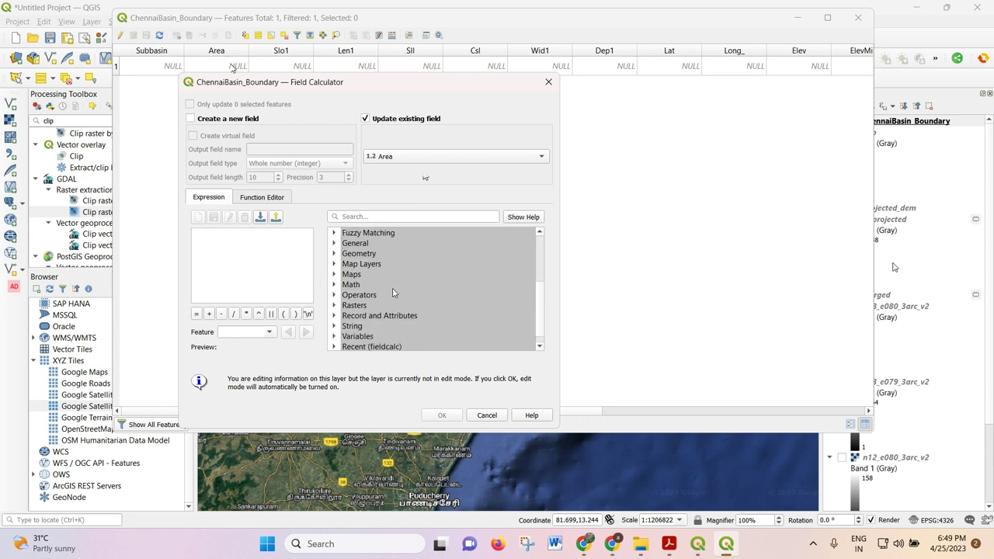
left_click(335, 253)
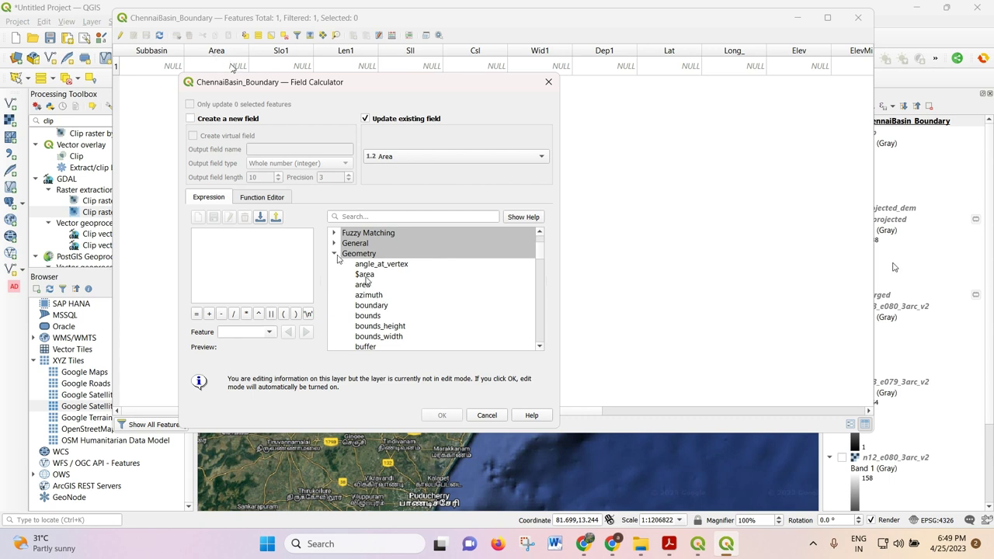
double_click(365, 275)
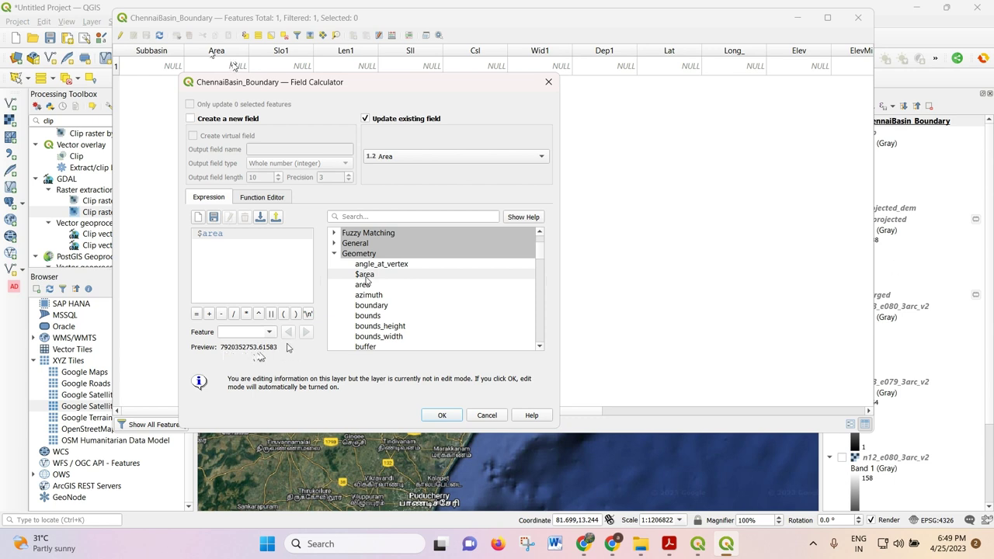
left_click(233, 315)
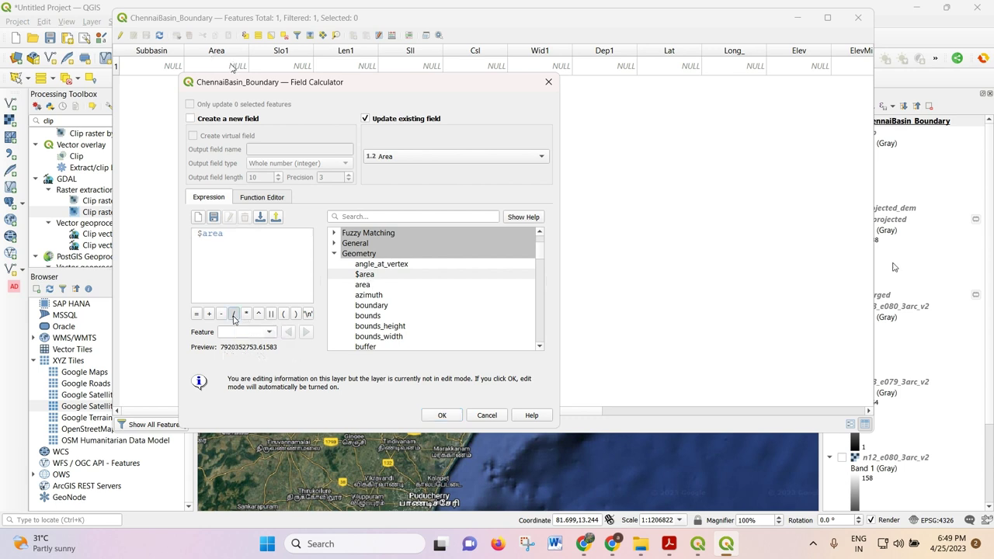
type("10000")
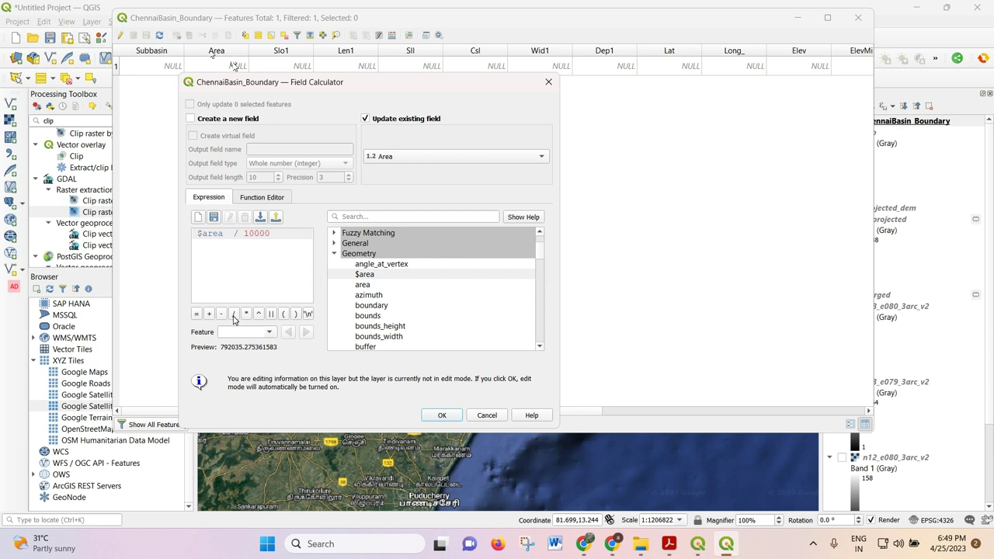
type("00")
left_click(442, 414)
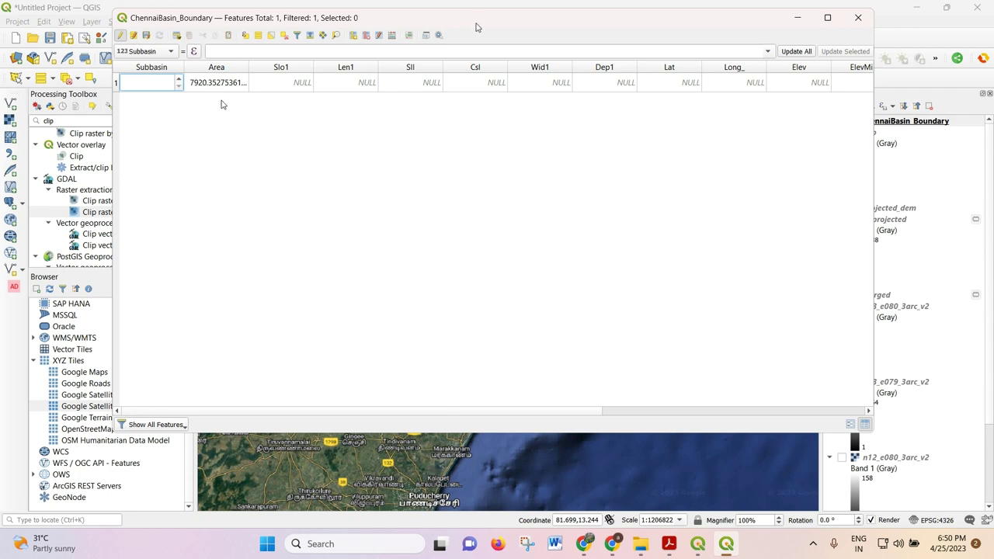
left_click_drag(470, 25, 475, 81)
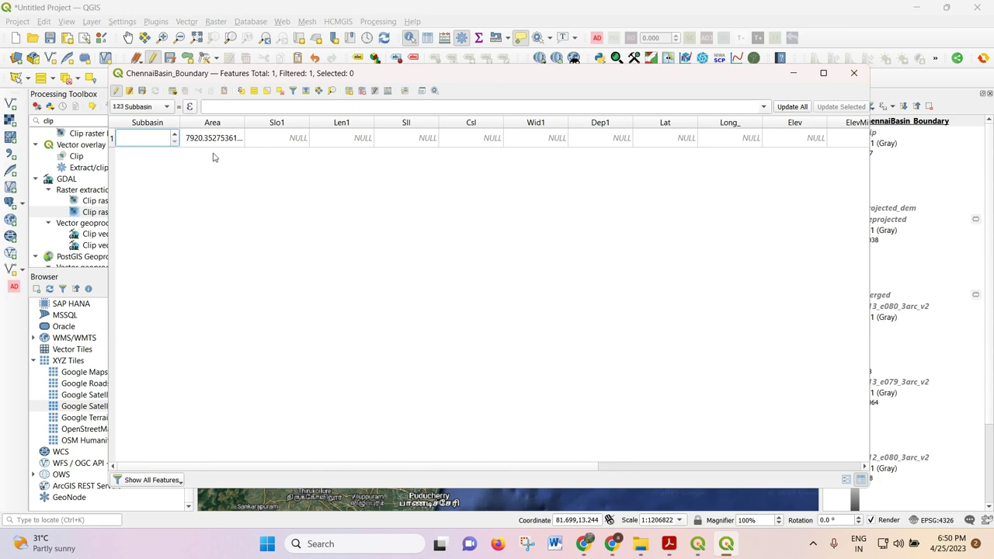
left_click(853, 73)
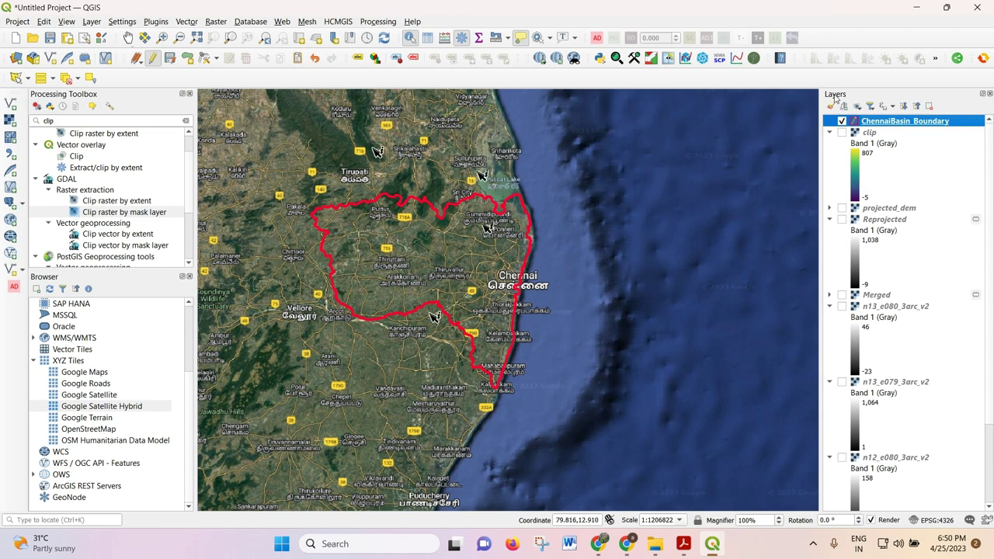
Step: Examine the satellite imagery inside the basin boundary around Chennai, including Puzhal Lake, Korattur Lake and the Avadi area
scroll(464, 327, "up", 2)
scroll(465, 325, "down", 1)
scroll(465, 325, "up", 2)
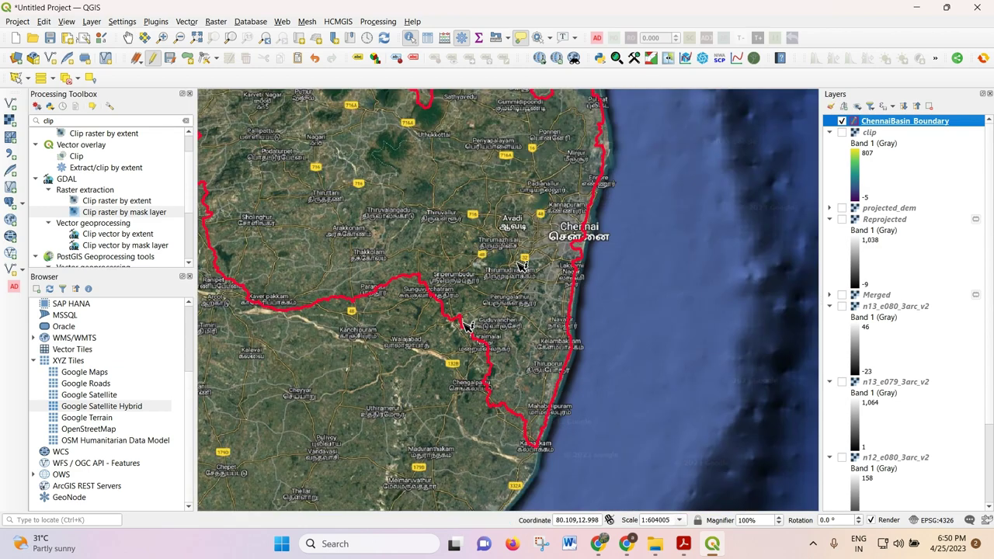
scroll(436, 282, "up", 2)
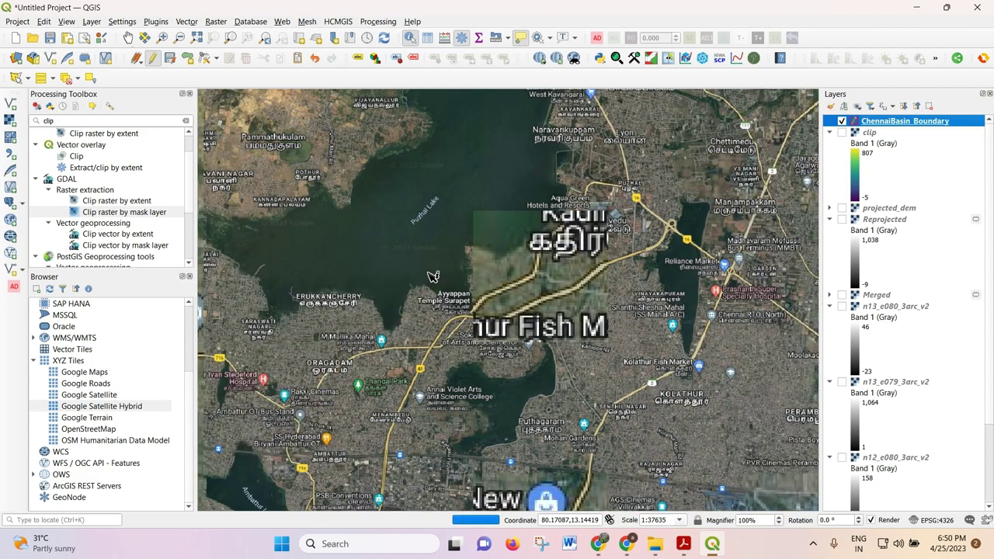
scroll(455, 417, "up", 2)
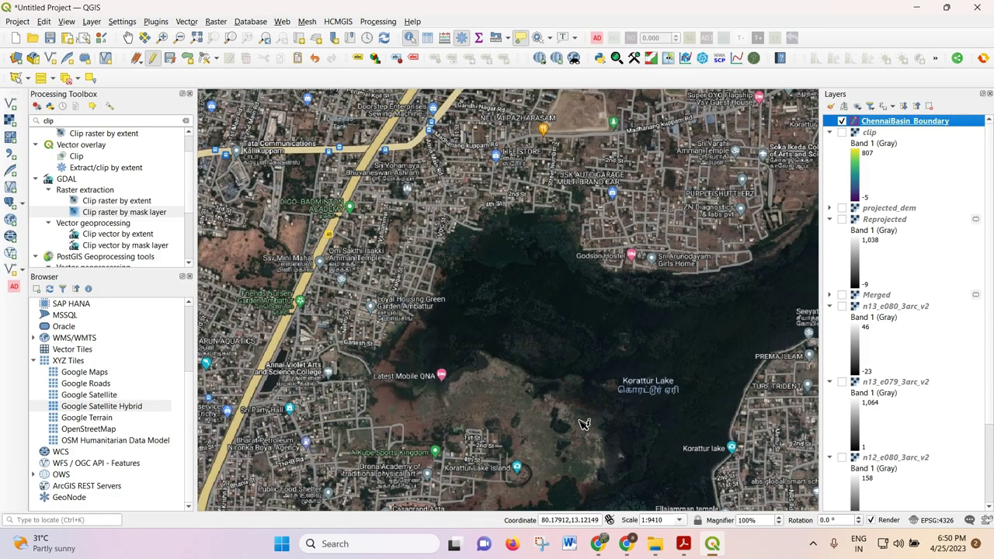
scroll(508, 335, "down", 1)
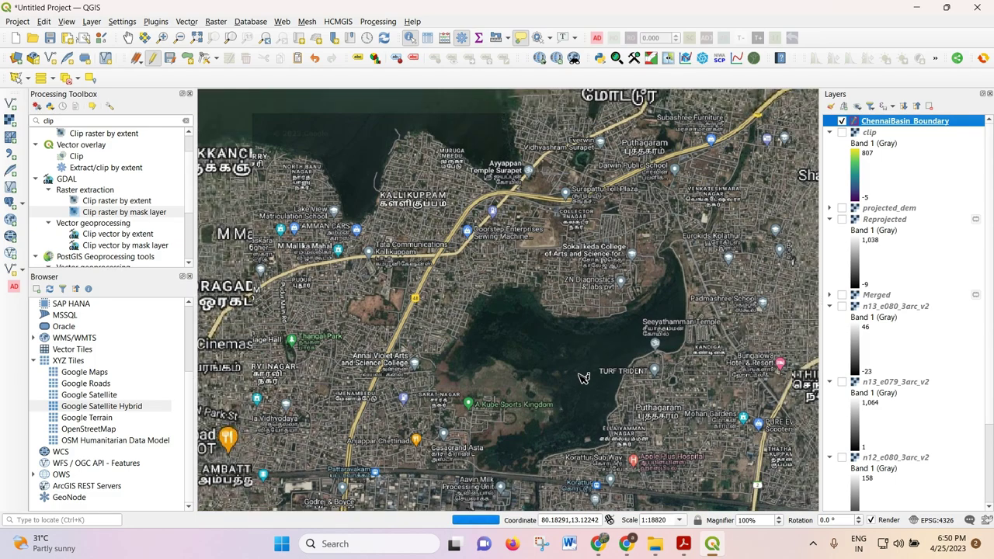
scroll(478, 304, "up", 1)
scroll(478, 304, "down", 3)
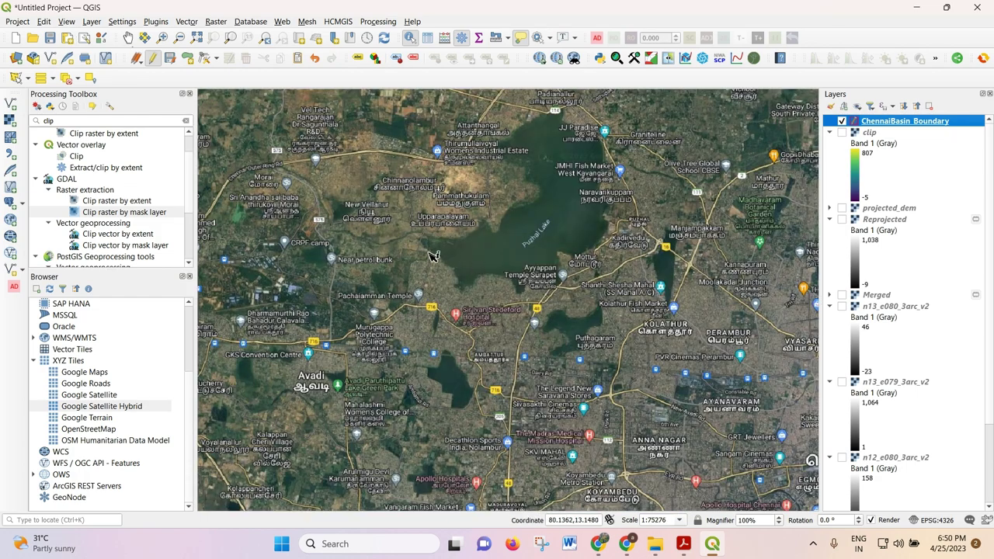
scroll(341, 289, "up", 3)
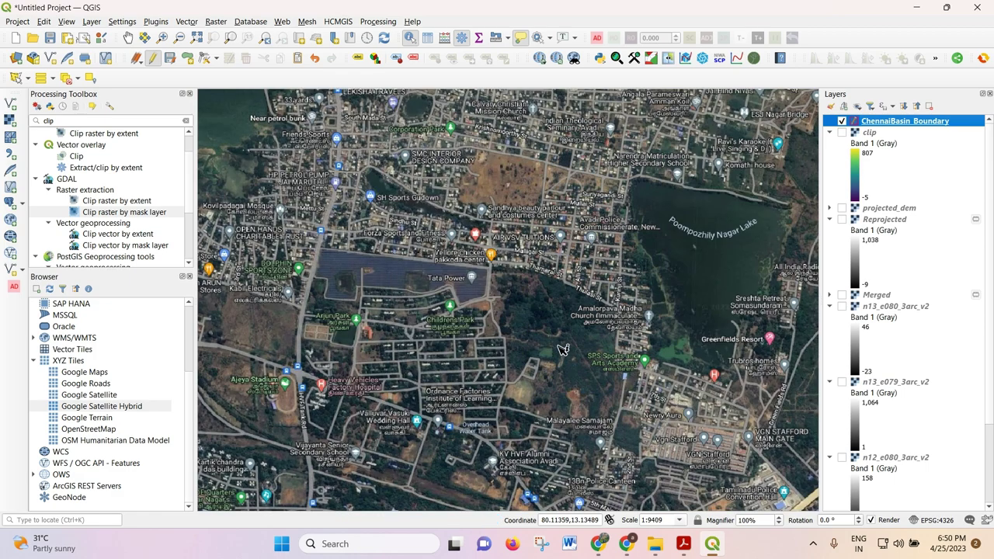
scroll(514, 174, "up", 1)
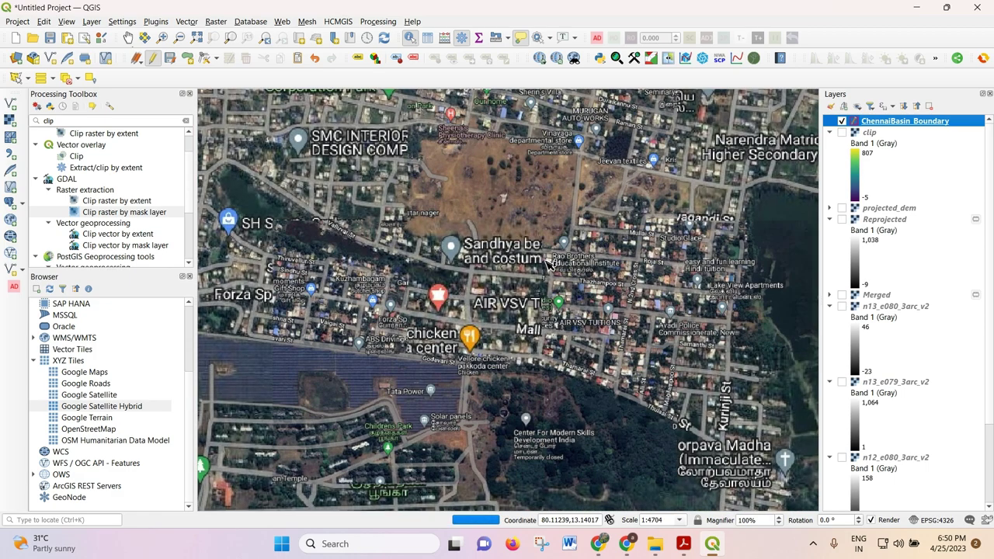
scroll(501, 230, "down", 2)
scroll(501, 231, "down", 3)
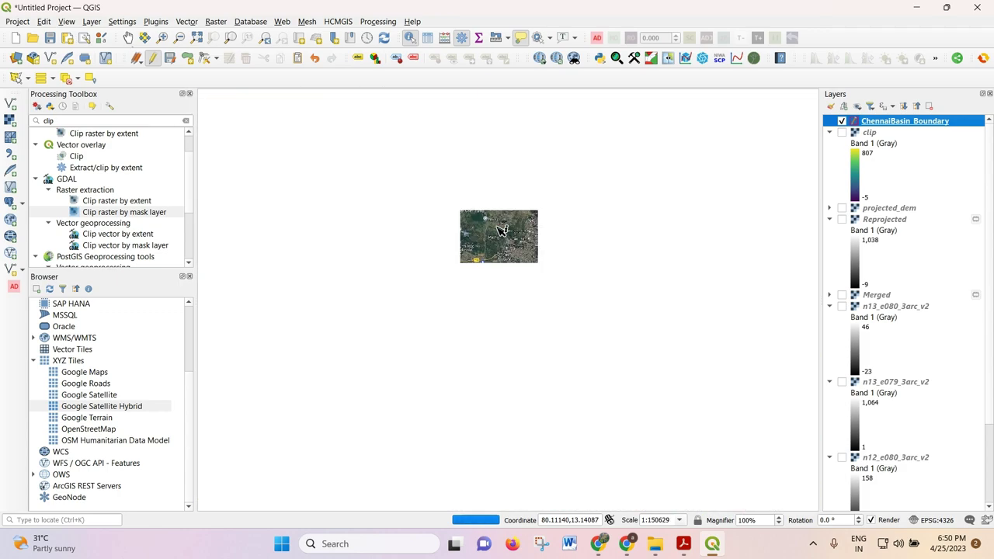
scroll(431, 241, "down", 1)
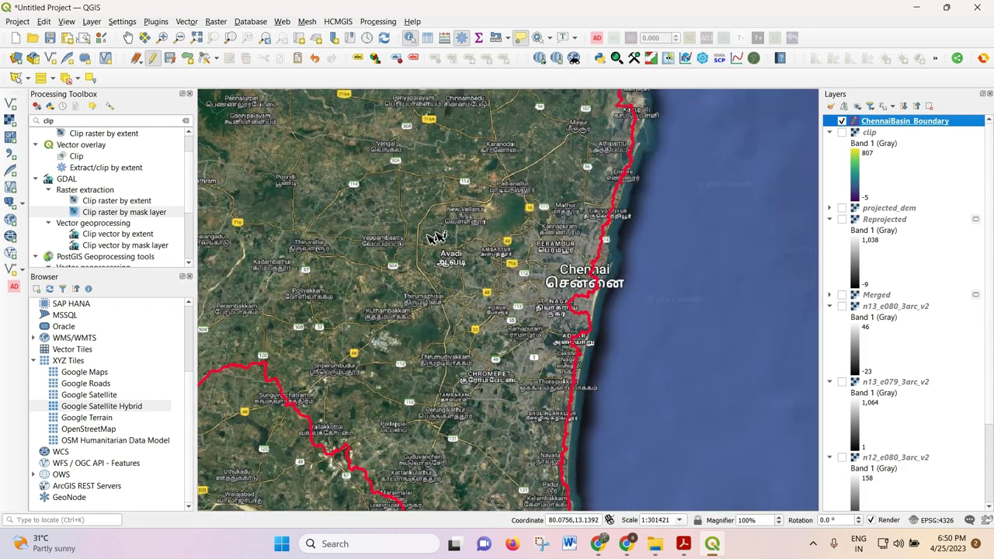
Step: Examine the satellite imagery in the basin's northwestern part, around Narayanavanam and Keelagaram Lake
scroll(435, 233, "down", 1)
scroll(394, 211, "down", 1)
scroll(344, 174, "up", 3)
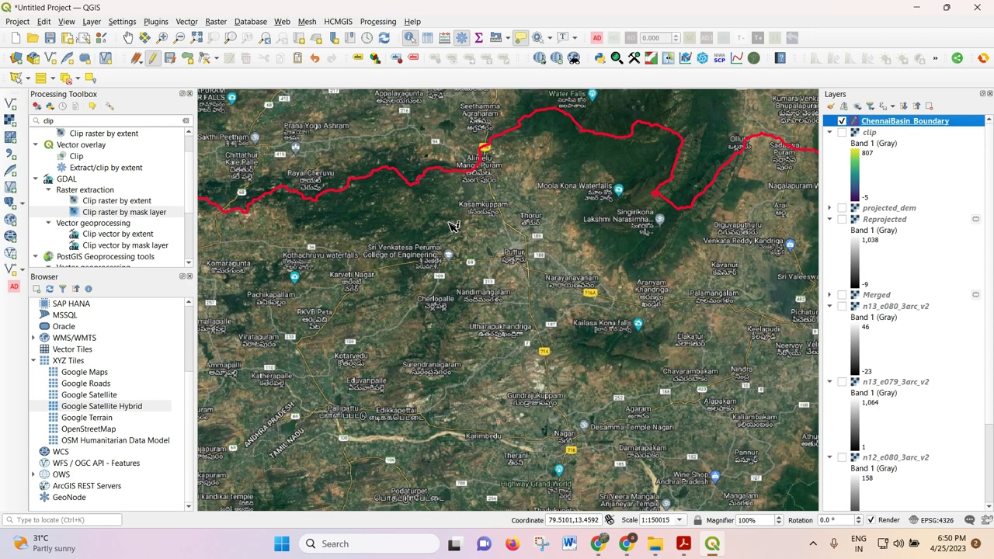
scroll(613, 281, "up", 2)
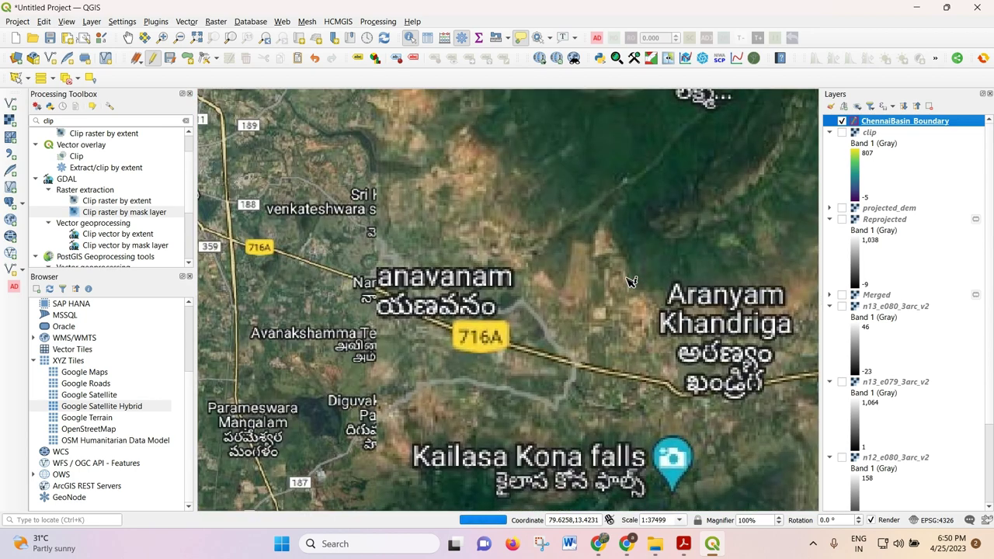
scroll(510, 253, "up", 1)
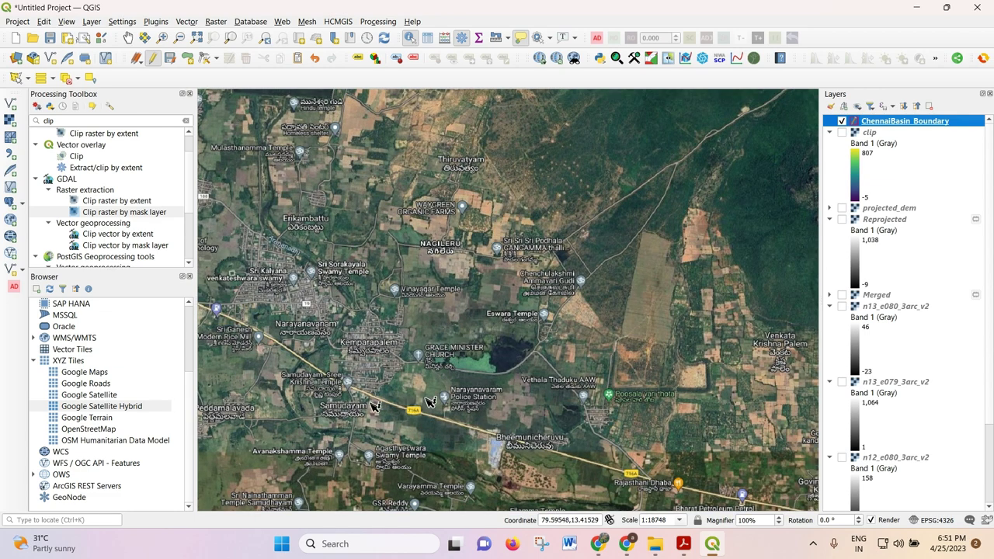
scroll(309, 420, "up", 1)
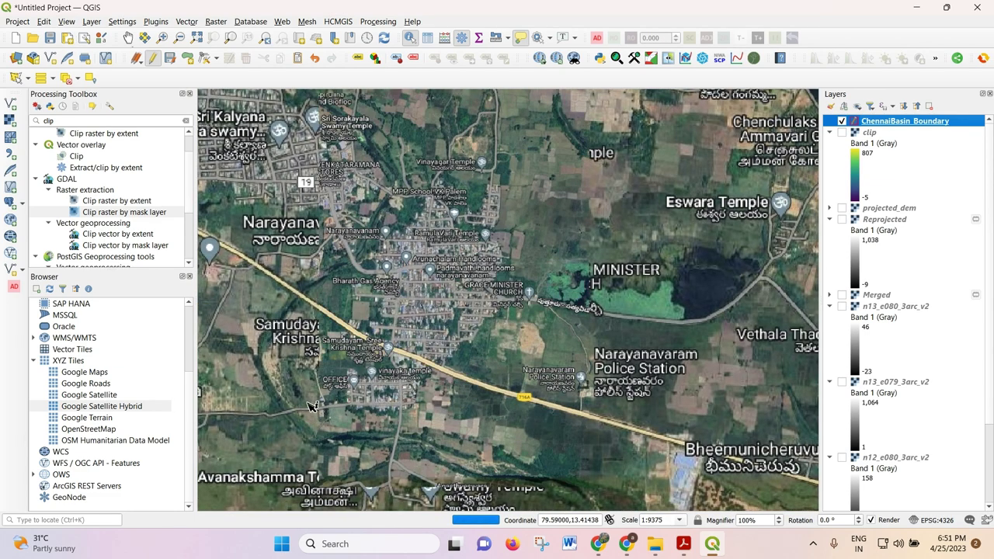
scroll(309, 406, "down", 1)
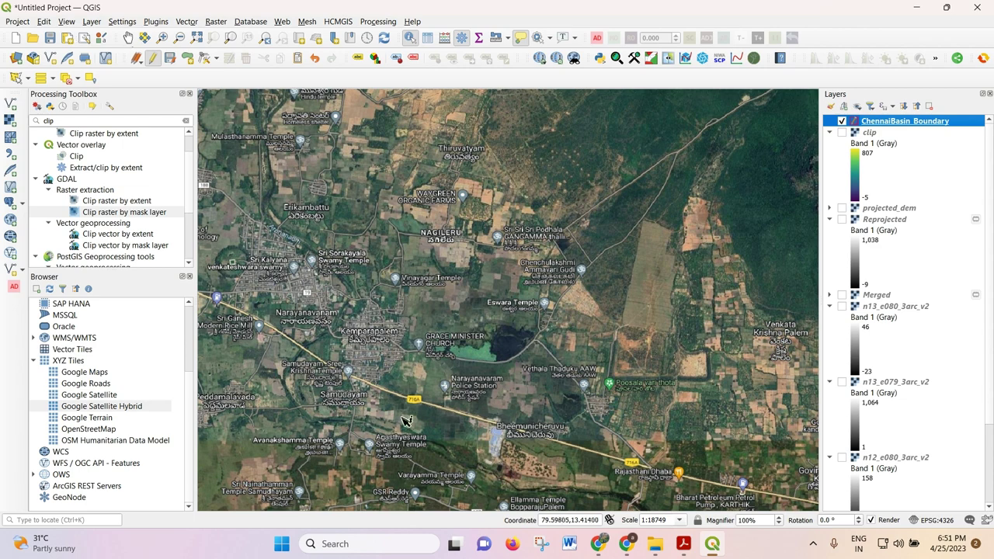
scroll(382, 264, "up", 1)
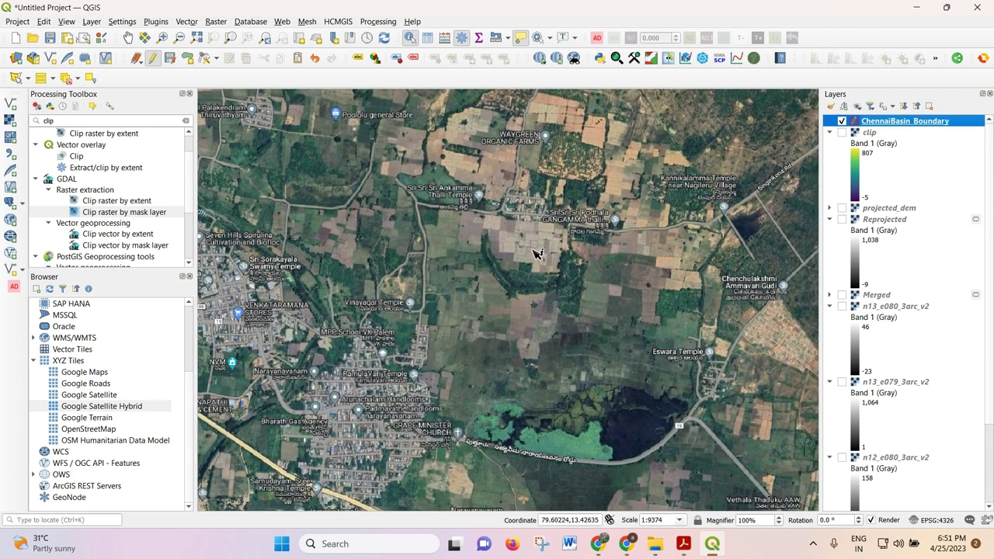
scroll(604, 472, "up", 1)
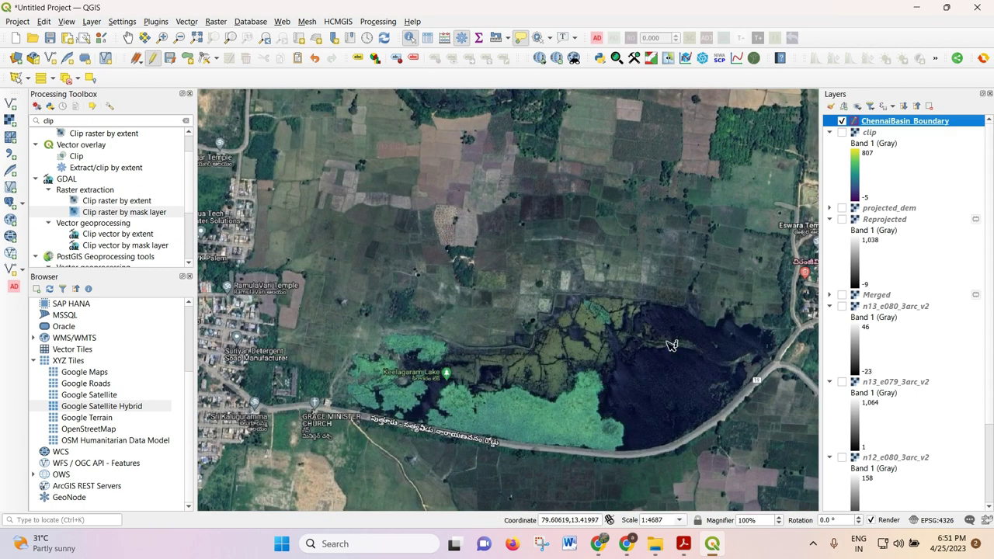
scroll(672, 346, "down", 2)
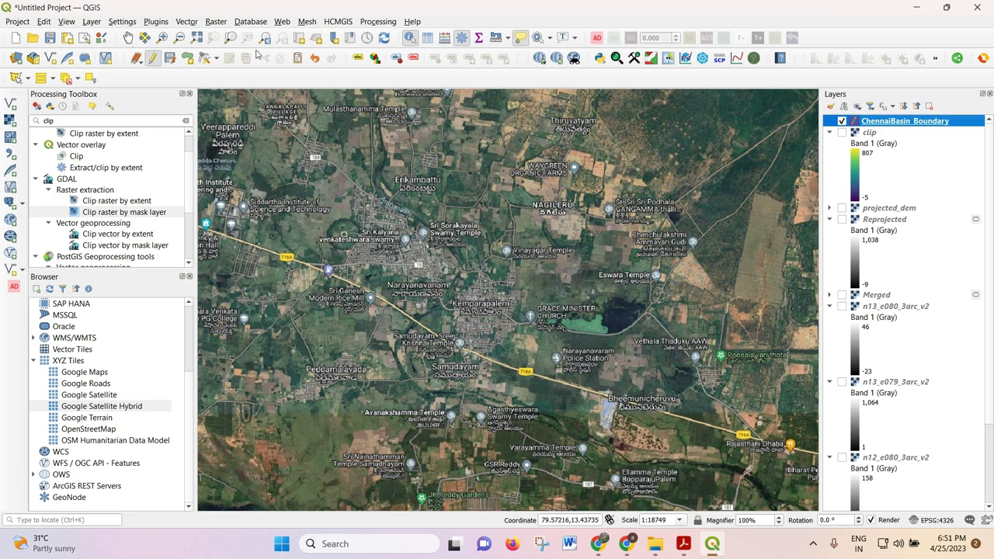
left_click(188, 23)
mouse_move(192, 81)
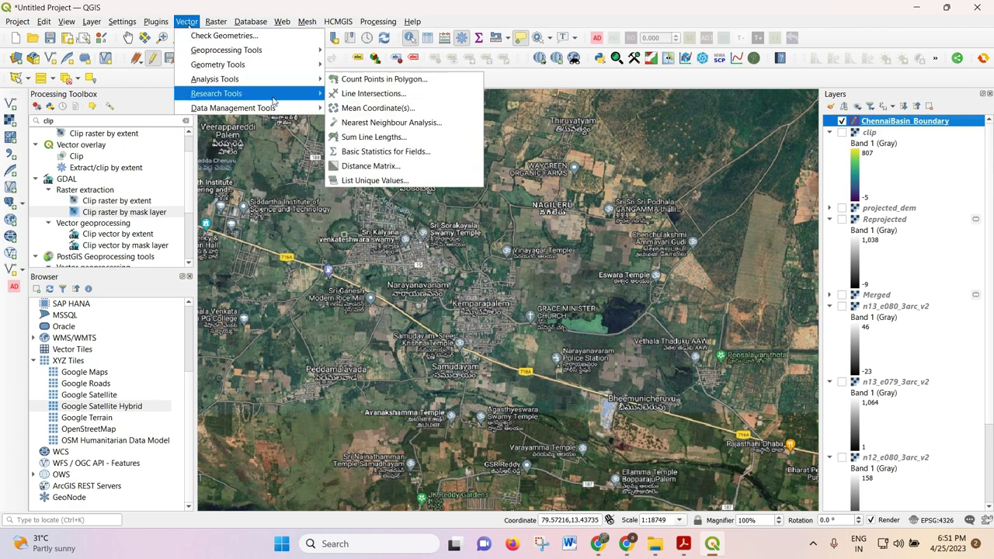
mouse_move(274, 101)
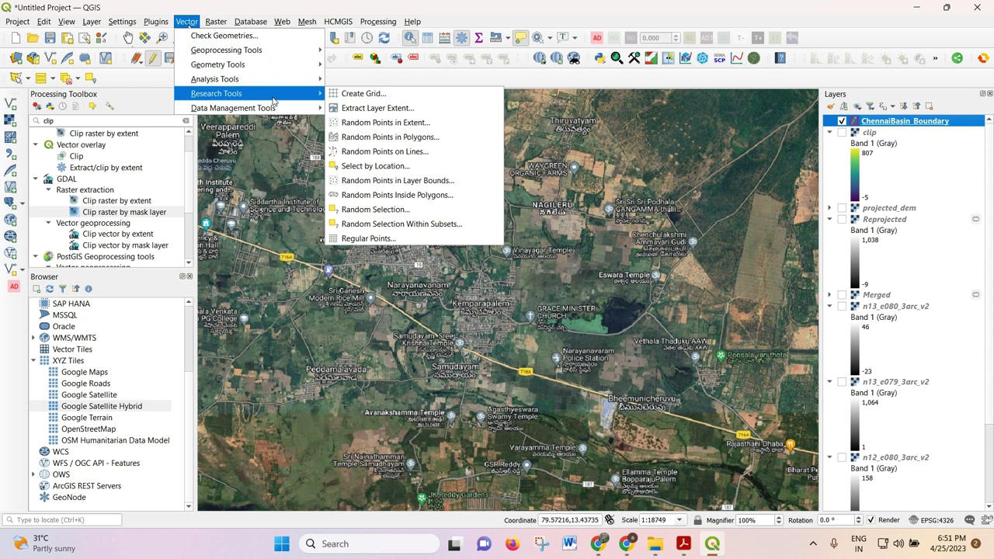
left_click(479, 109)
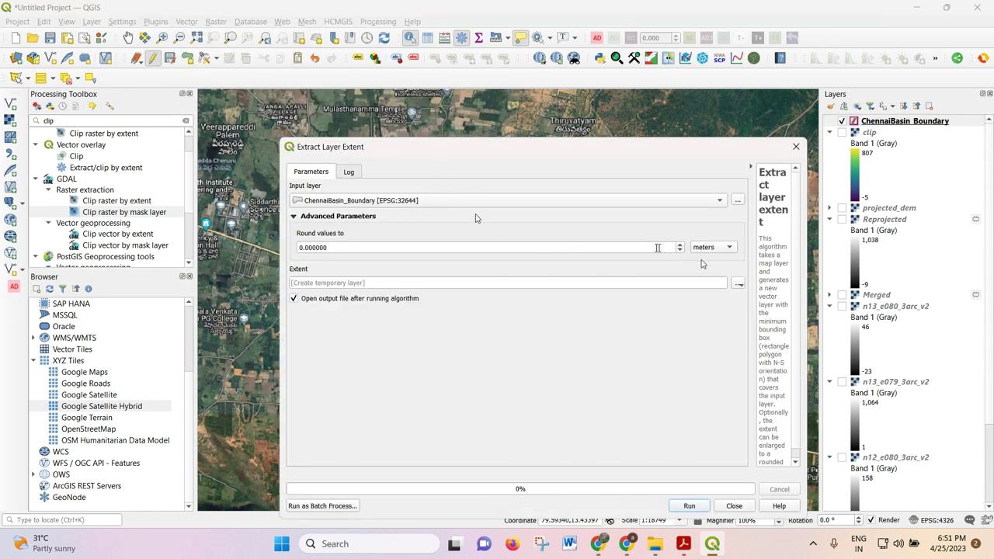
left_click(738, 284)
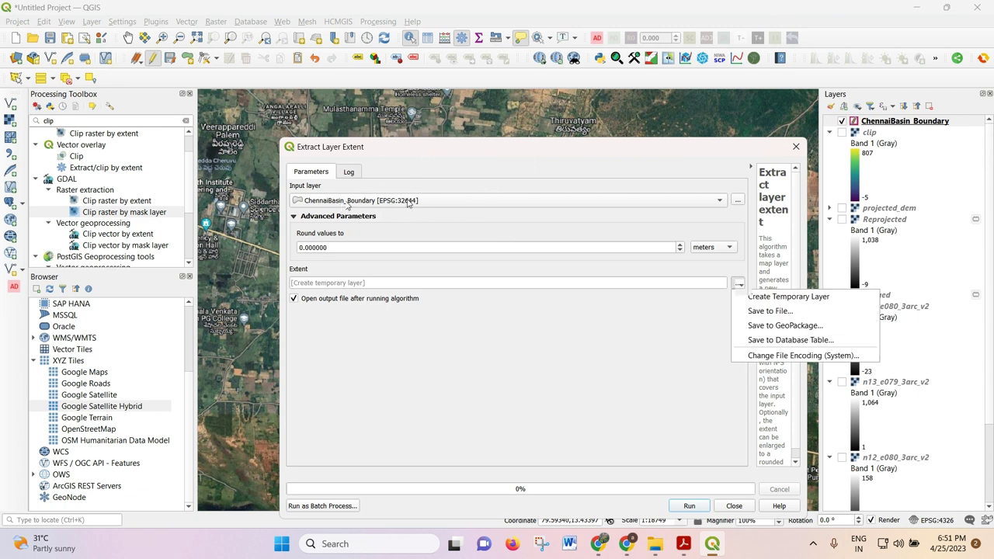
left_click(342, 206)
left_click(294, 217)
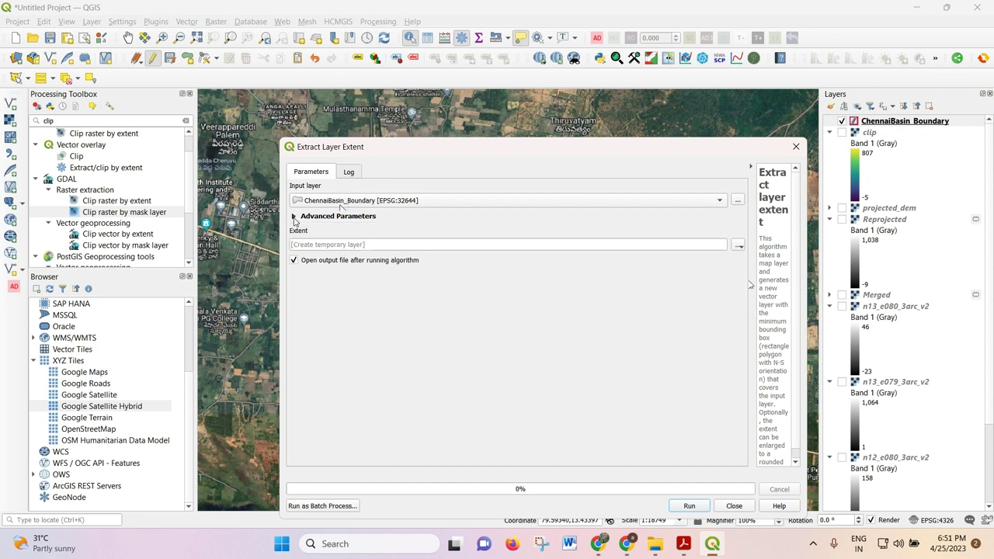
left_click(293, 217)
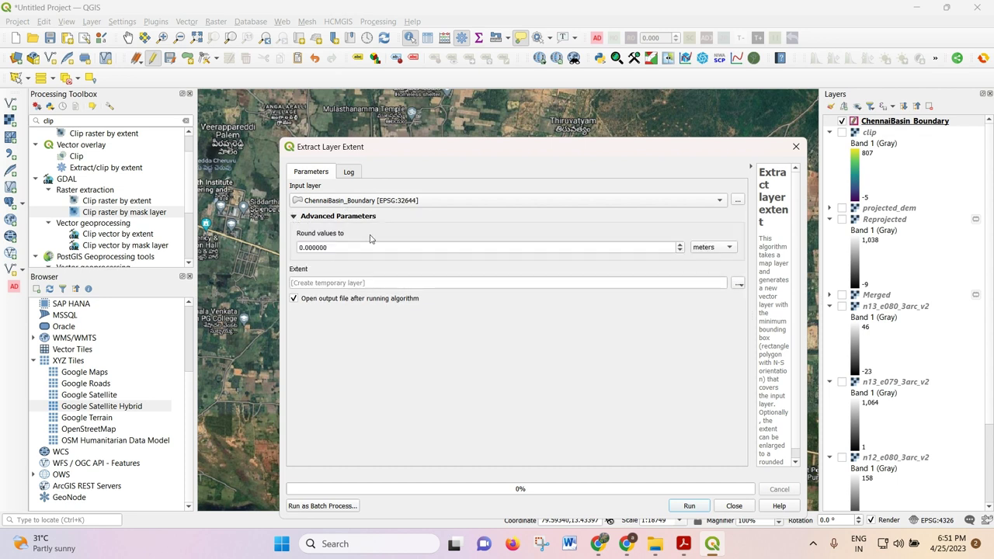
left_click(737, 285)
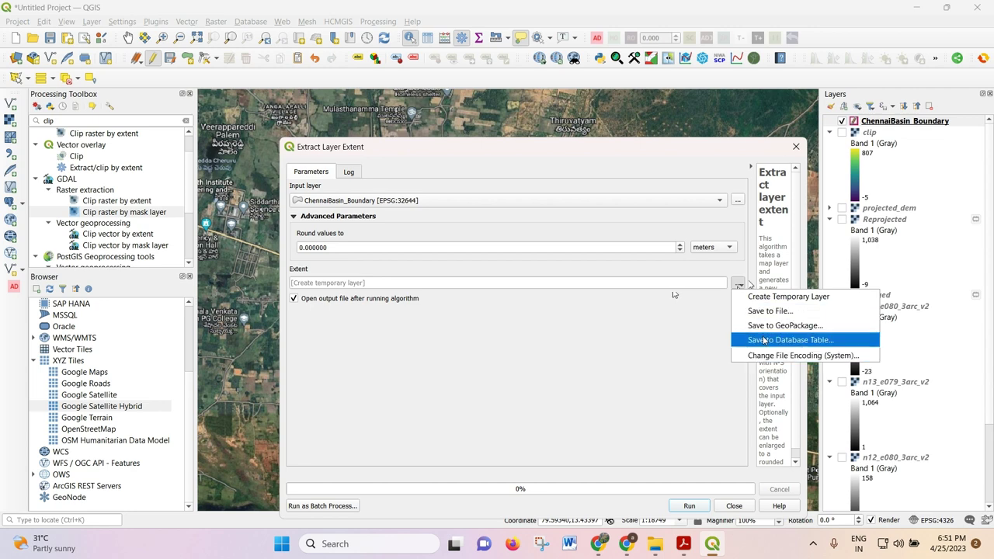
left_click(777, 297)
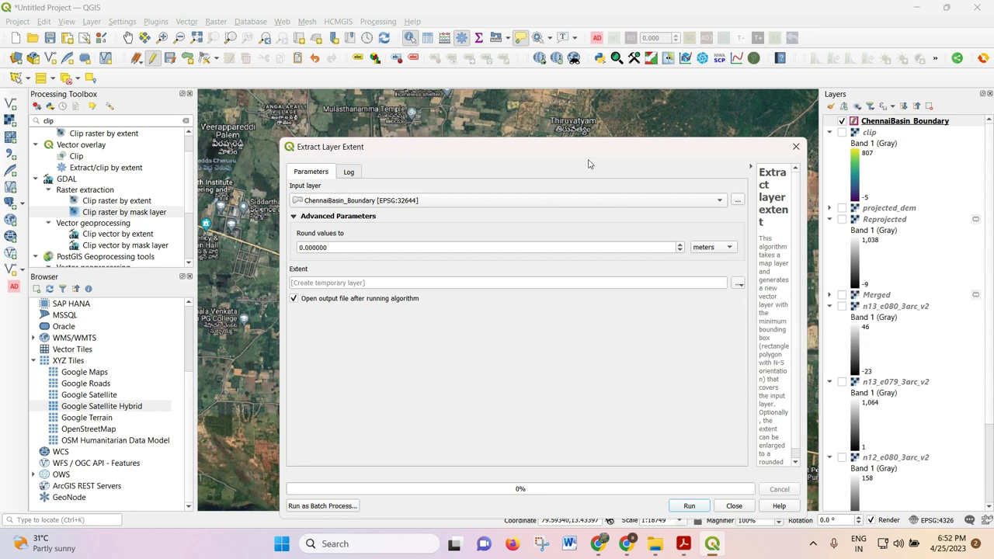
left_click_drag(588, 164, 149, 99)
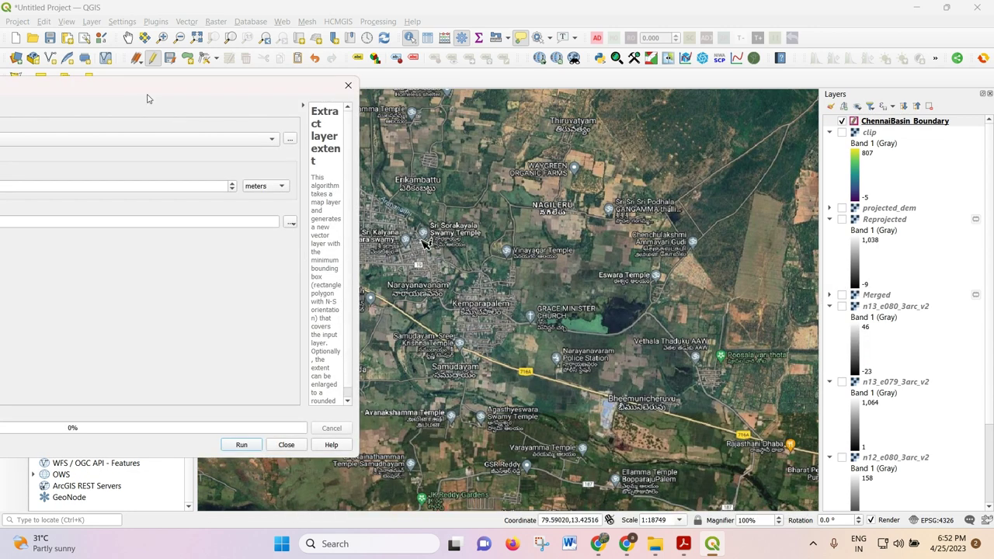
left_click(540, 226)
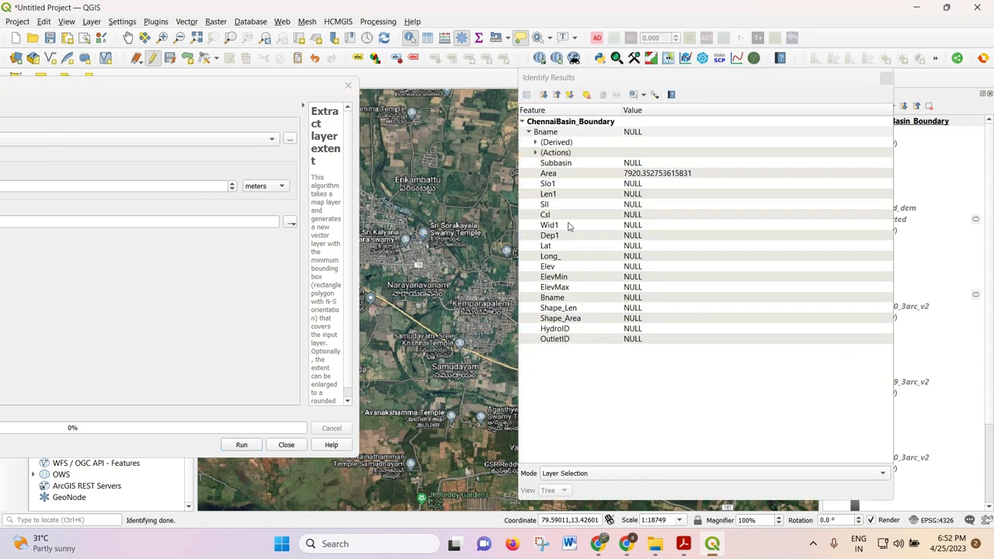
left_click(884, 79)
left_click_drag(171, 87, 537, 89)
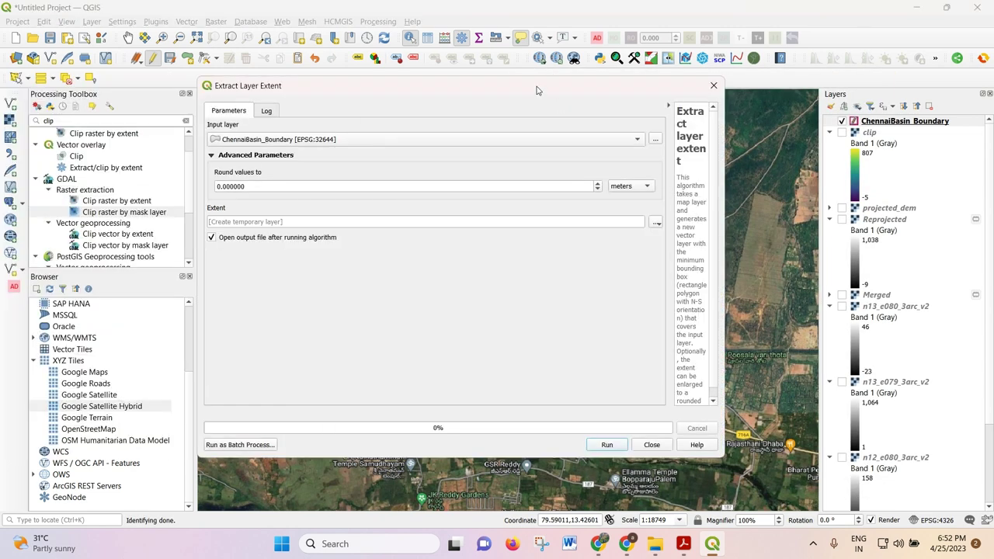
left_click(712, 87)
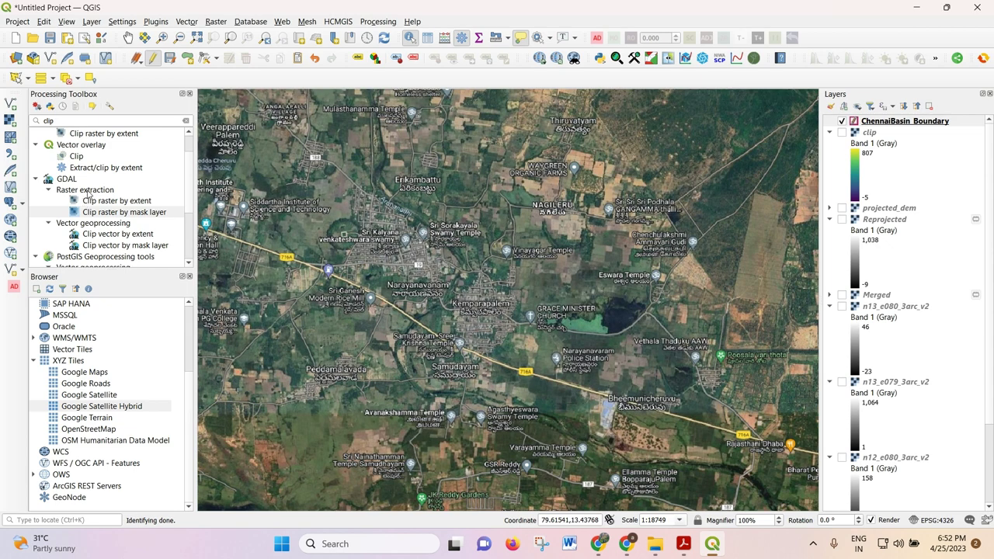
Step: Set up Extract/Clip by Extent for ChennaiBasin_Boundary with a rectangle drawn on the map east of Narayanavanam, clipping features to that extent
scroll(89, 180, "up", 1)
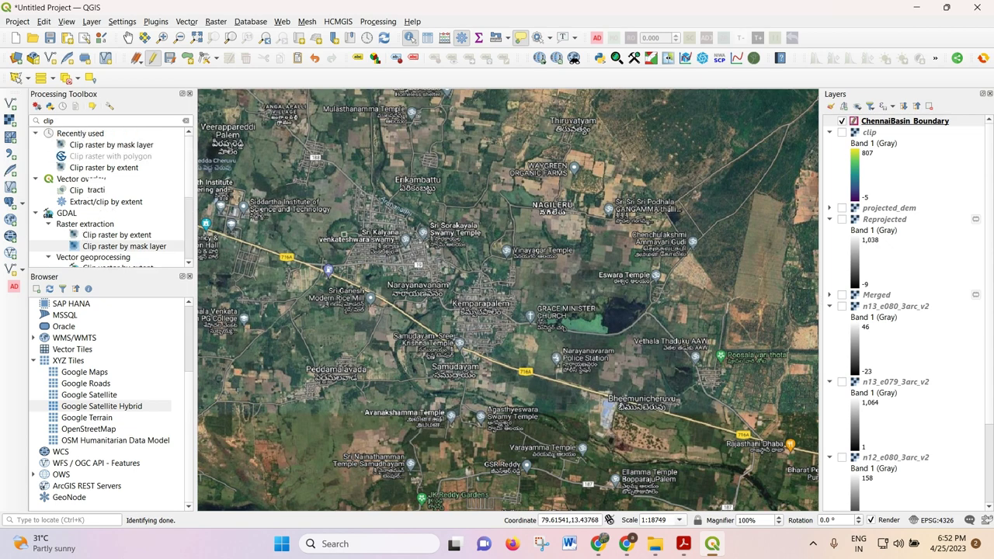
left_click(86, 203)
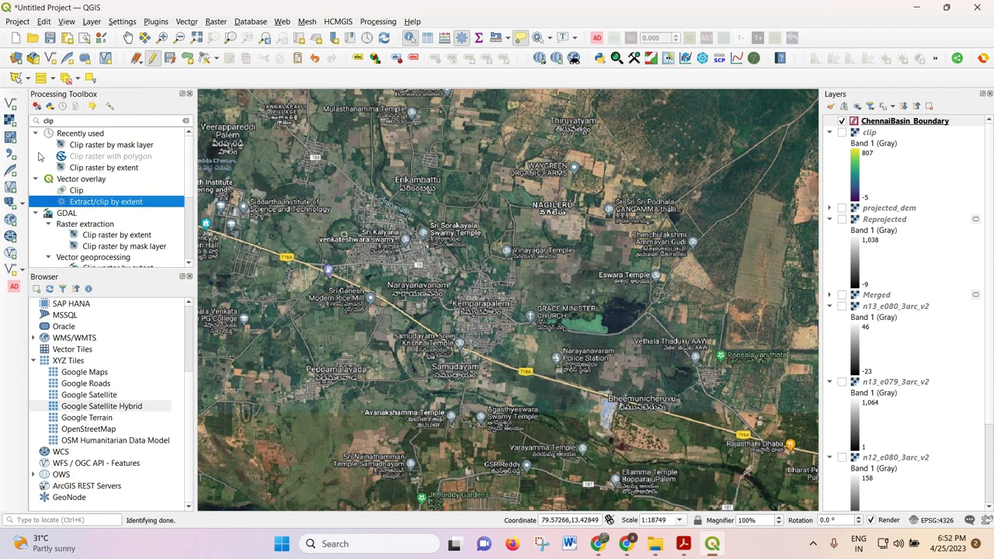
double_click(96, 203)
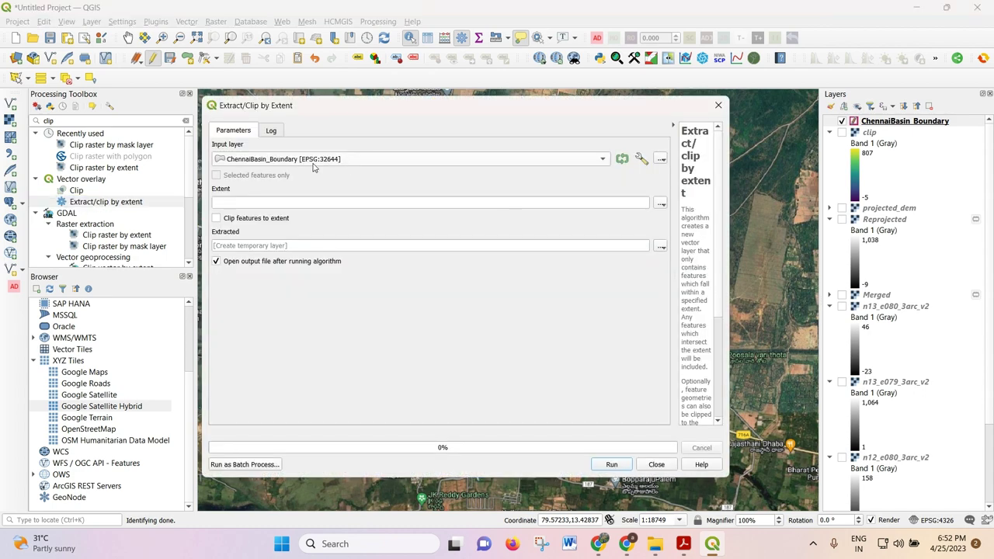
left_click(660, 205)
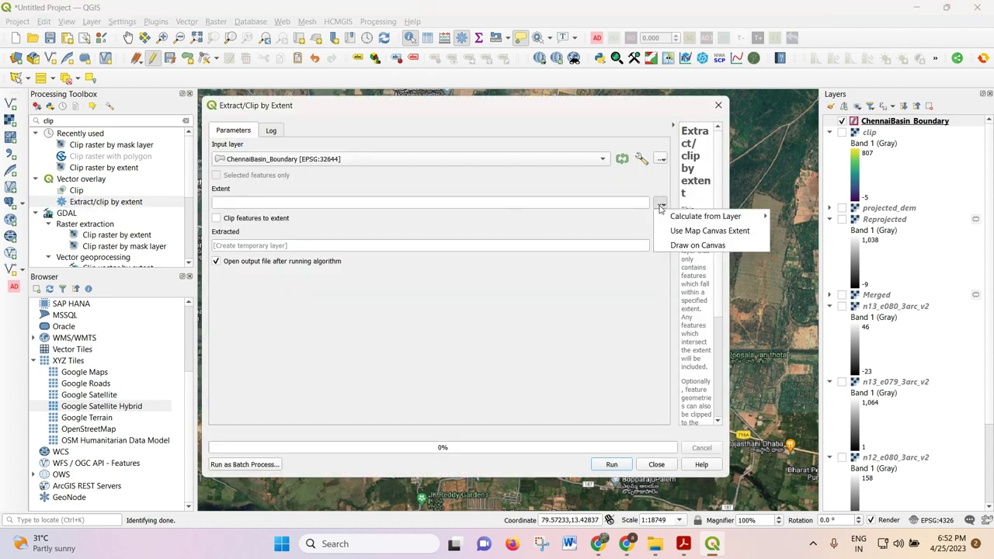
left_click(681, 245)
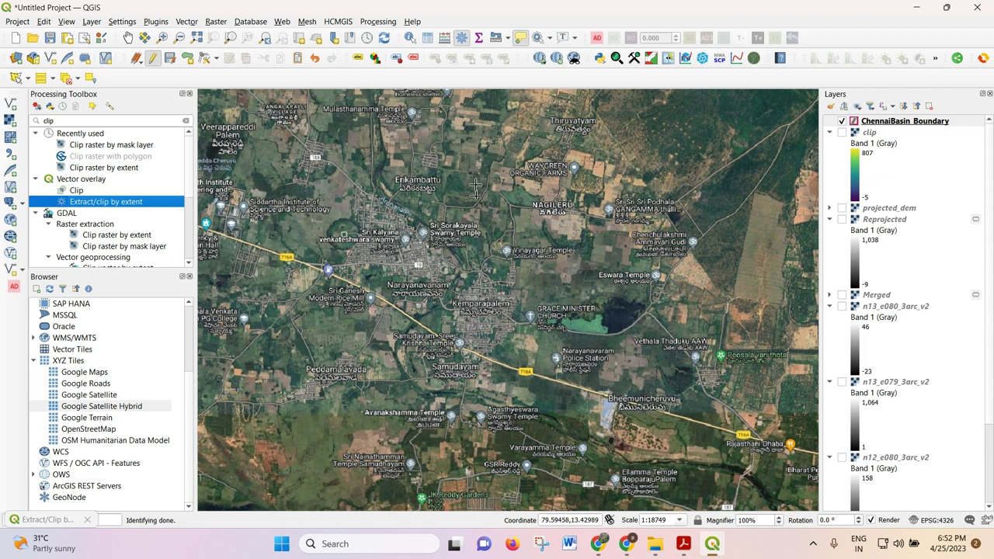
left_click_drag(475, 184, 773, 361)
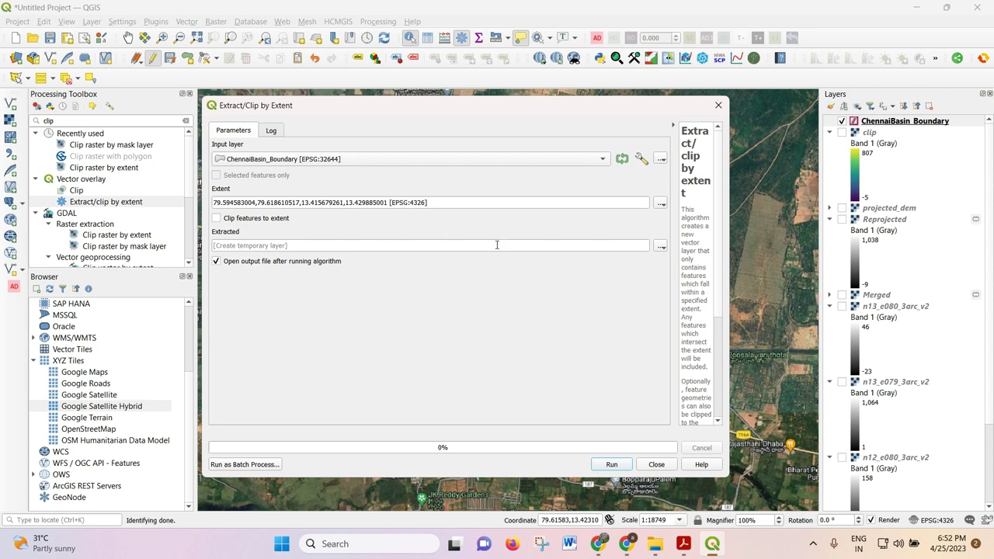
left_click(246, 218)
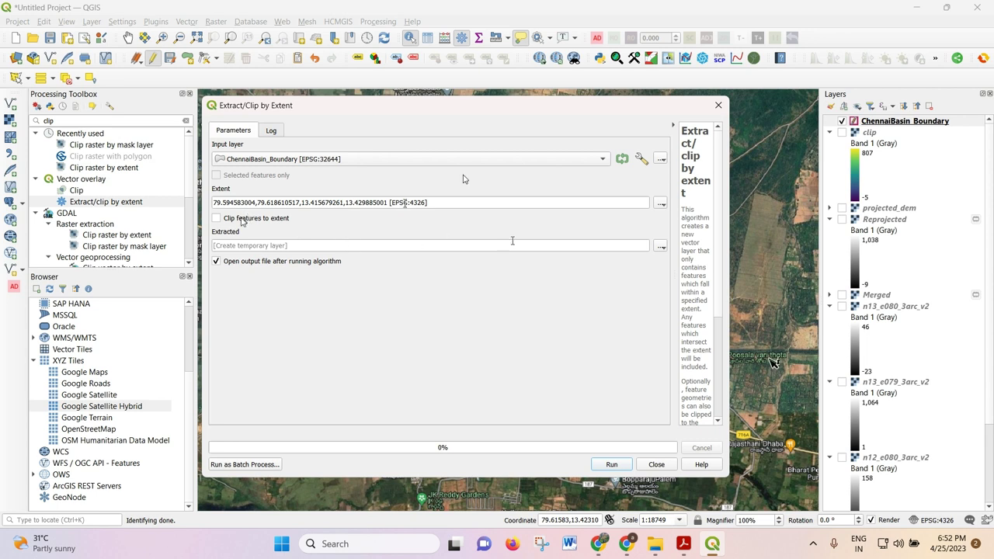
Step: Set the clip output to clipped_shp.gpkg in the DEM_tiles folder, run the extraction and close the tool
left_click(661, 246)
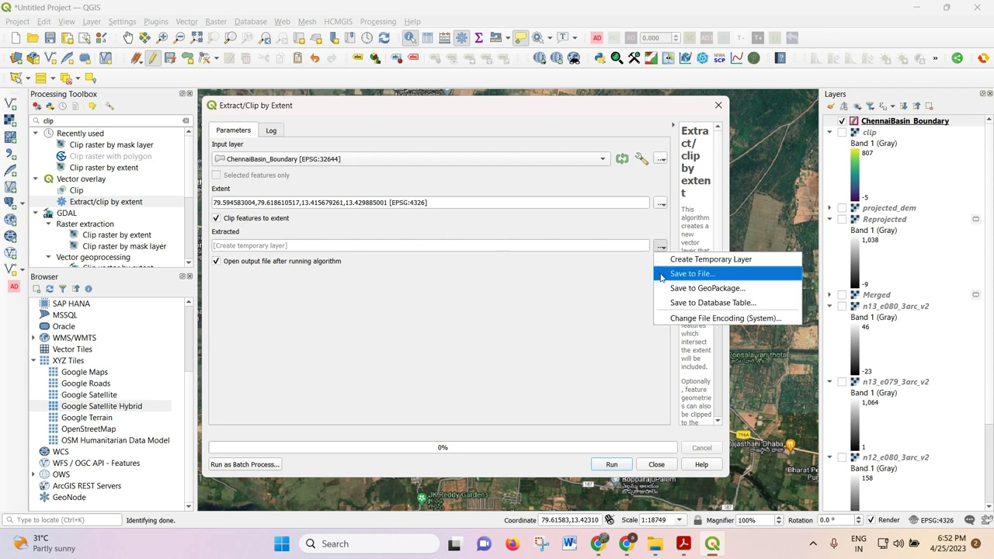
left_click(660, 277)
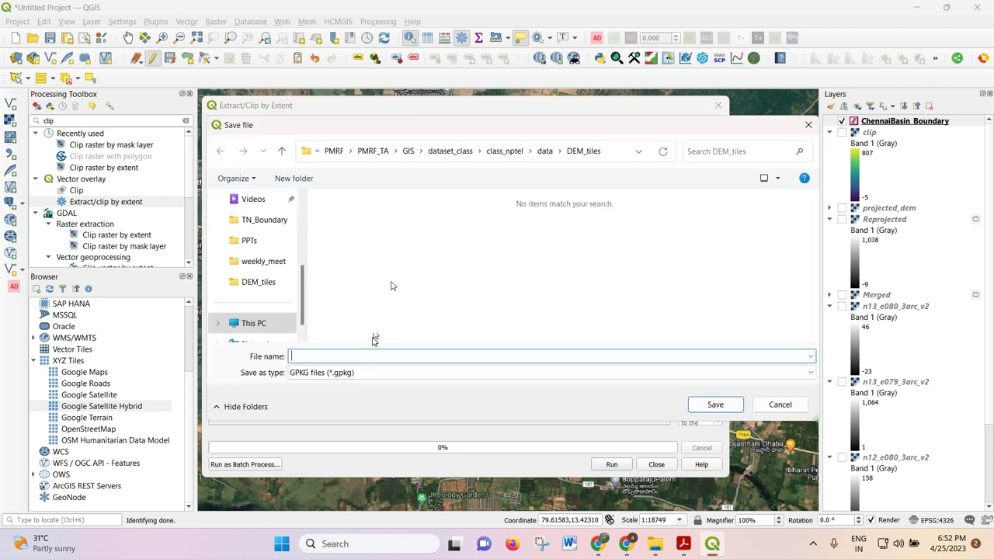
type("clip")
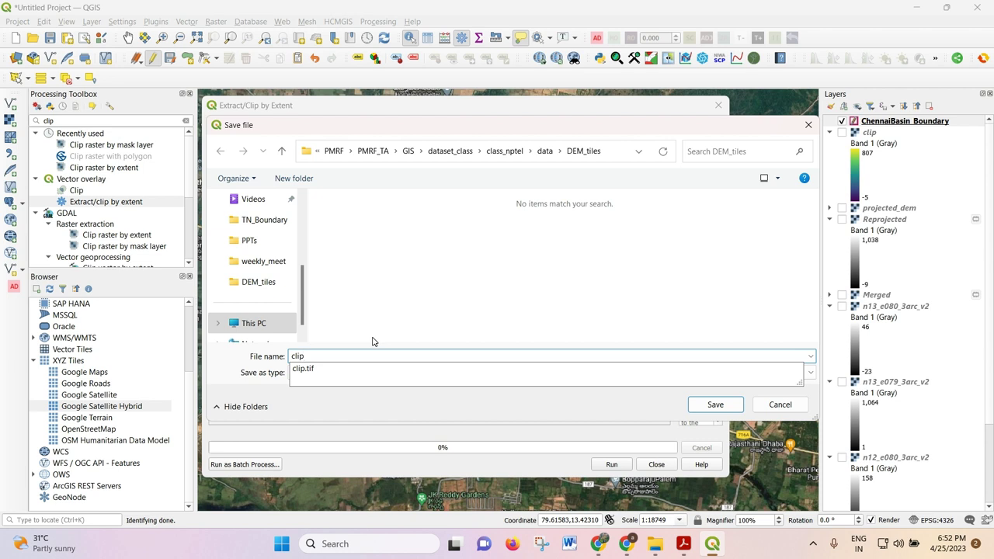
type("-\\")
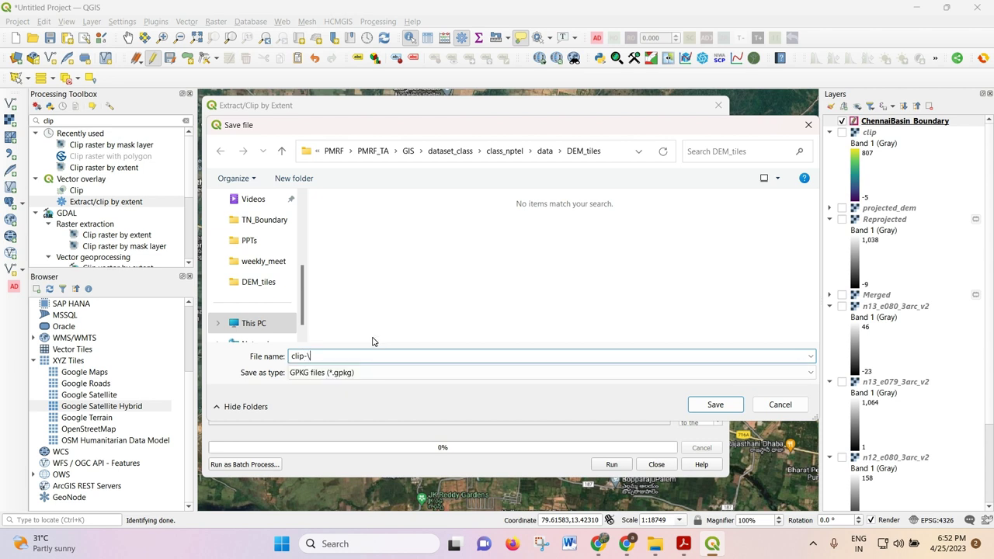
key("BackSpace")
key("BackSpace")
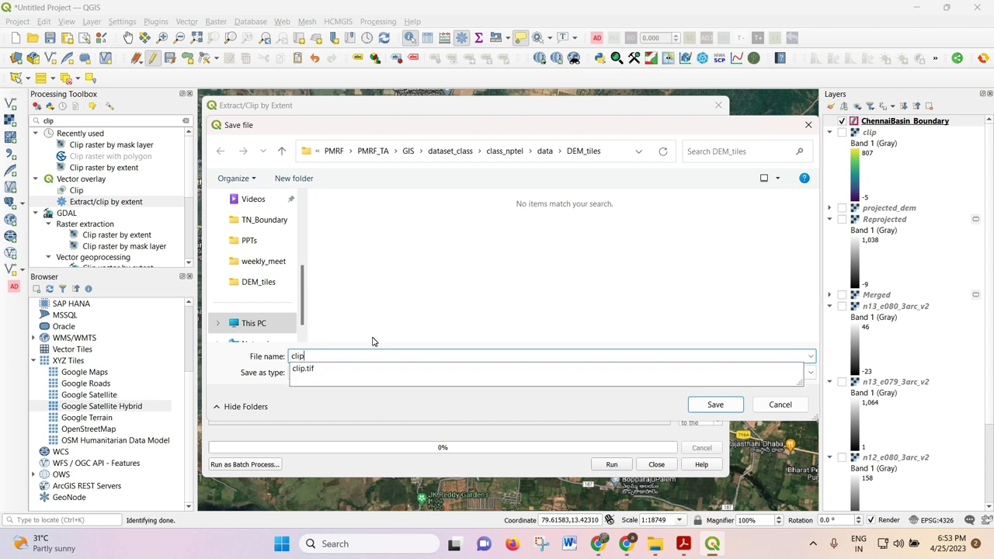
type("pde")
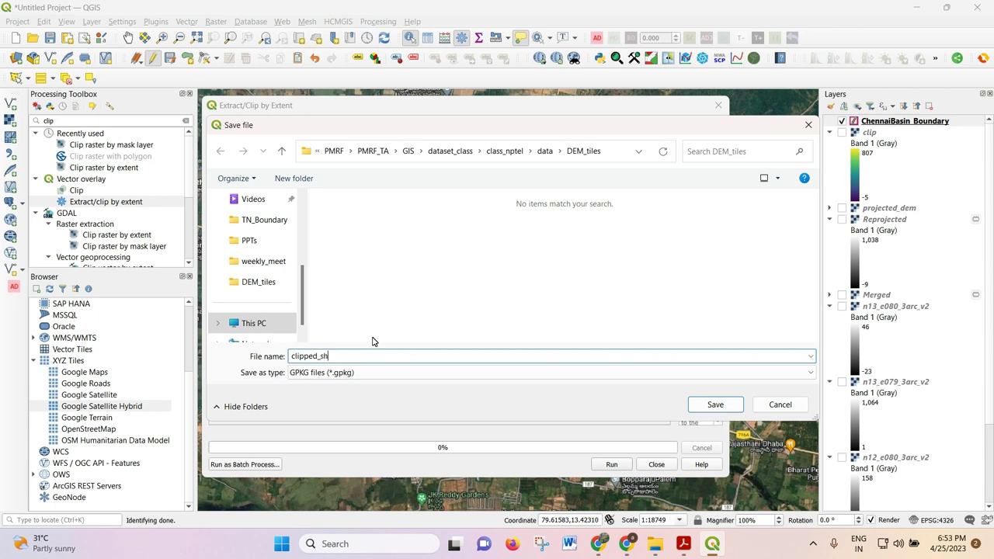
type("p")
key("Return")
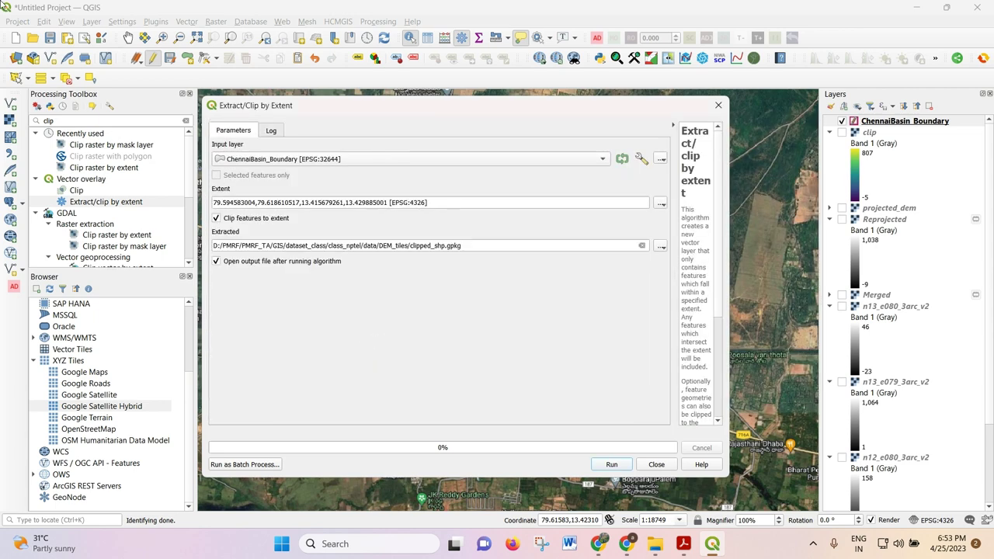
left_click(602, 465)
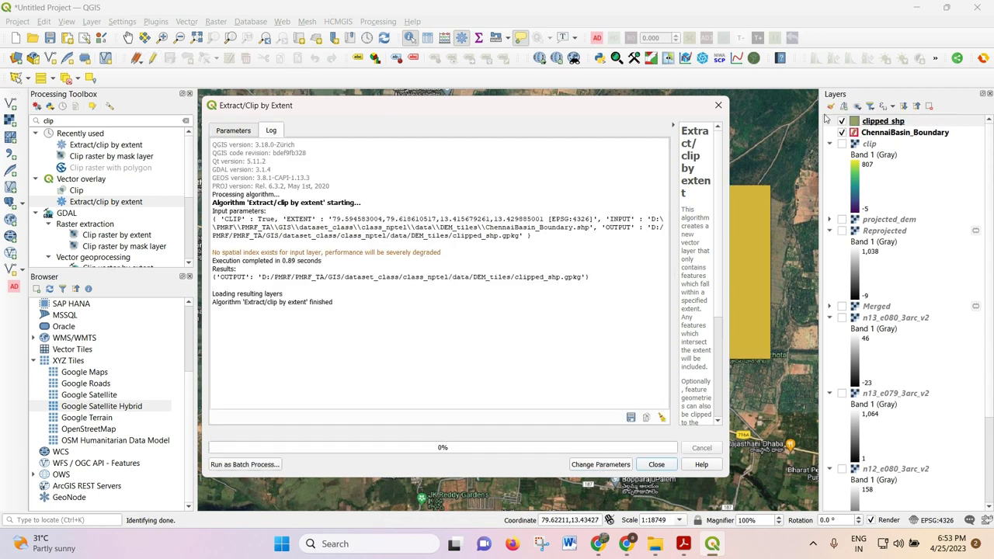
left_click(718, 104)
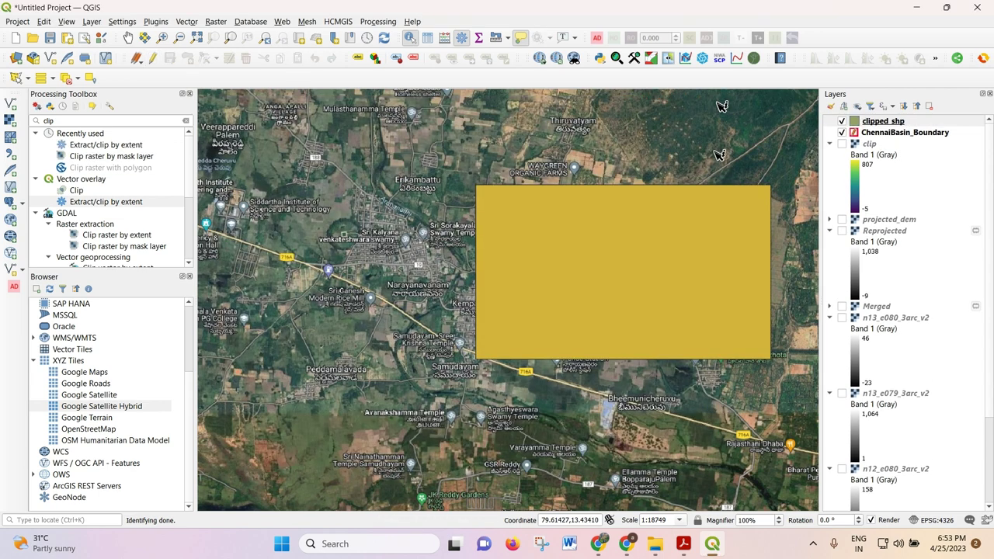
Step: Stop editing the ChennaiBasin_Boundary layer and discard its unsaved changes
scroll(359, 232, "down", 1)
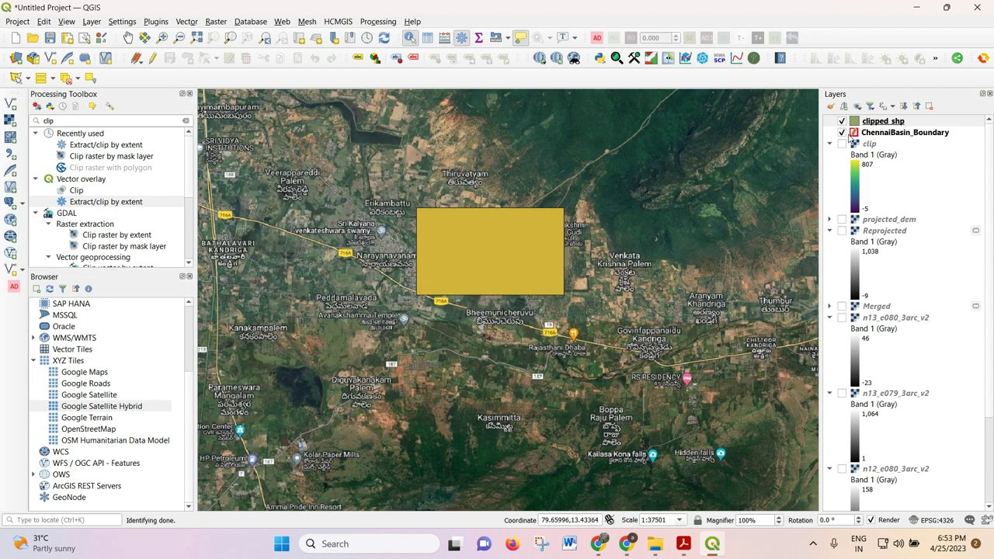
left_click(876, 136)
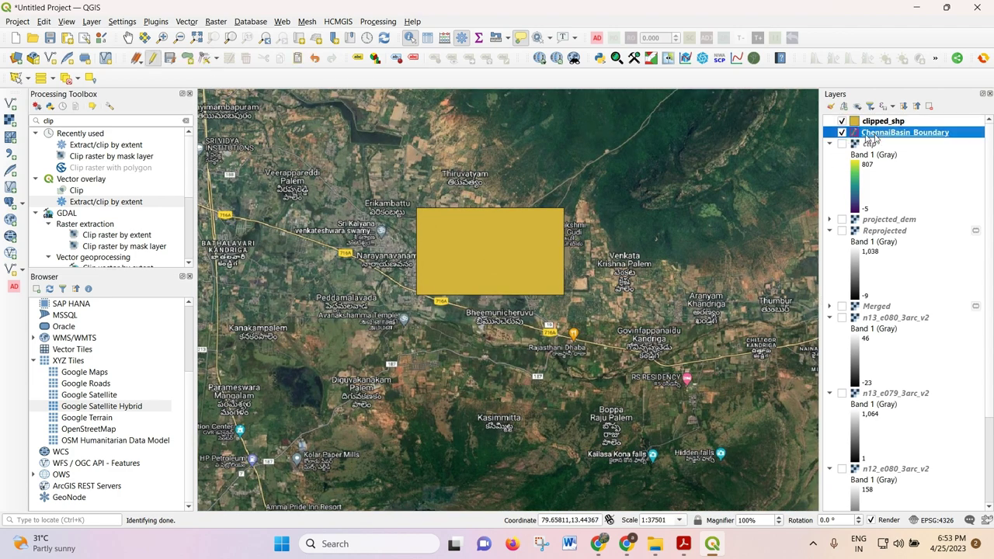
left_click(152, 57)
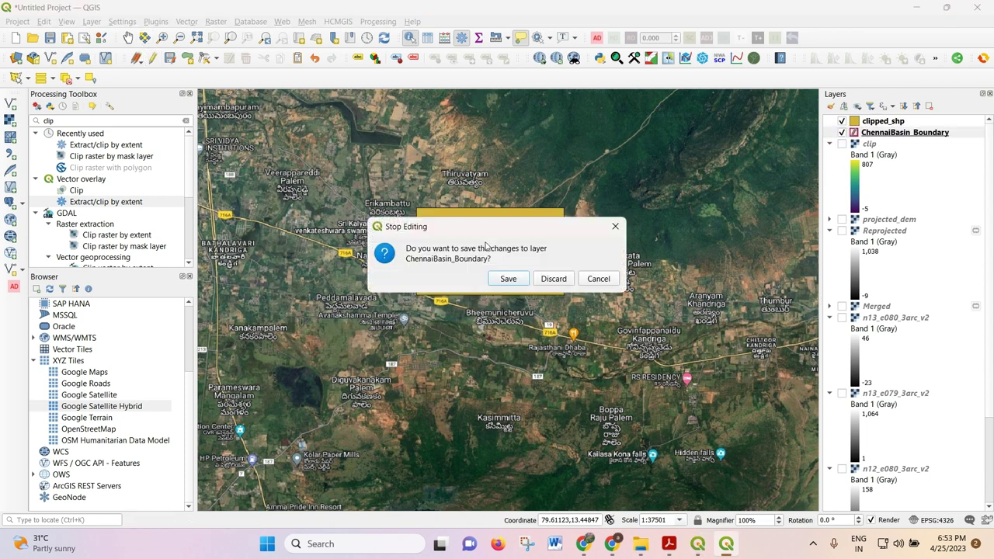
left_click(553, 281)
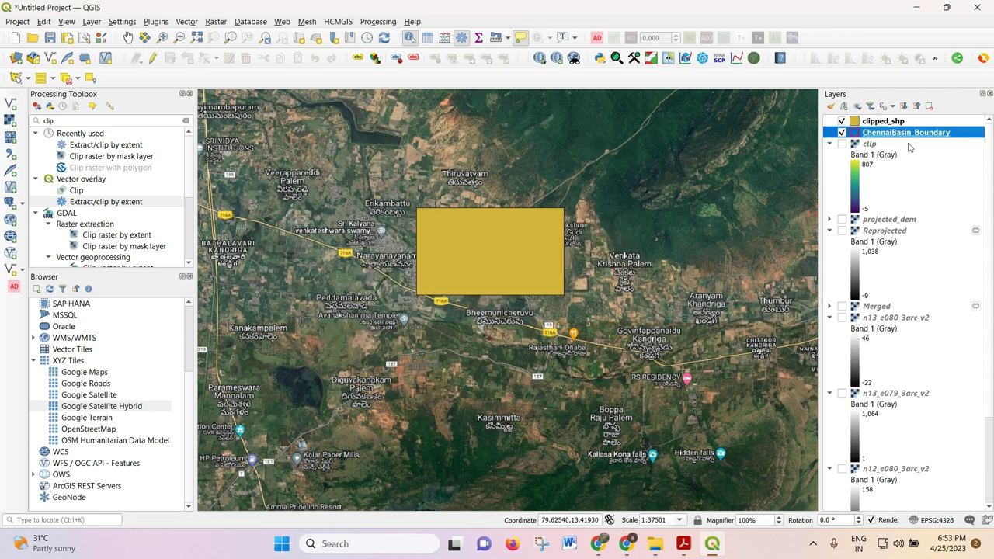
Step: View the full extent of the ChennaiBasin_Boundary layer on the satellite map, keeping the layer visible
left_click(842, 133)
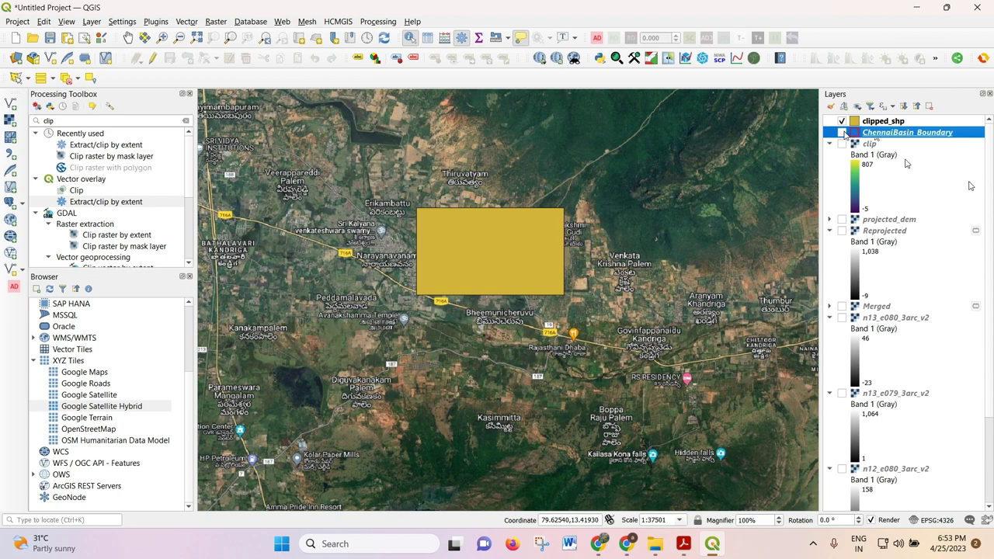
left_click(842, 133)
right_click(885, 132)
left_click(887, 138)
scroll(554, 249, "down", 2)
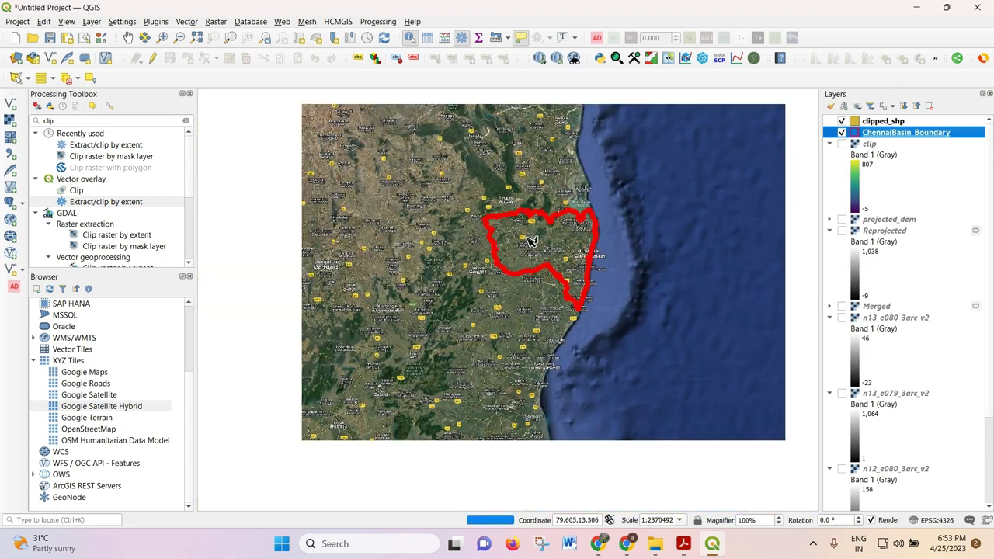
scroll(545, 264, "up", 3)
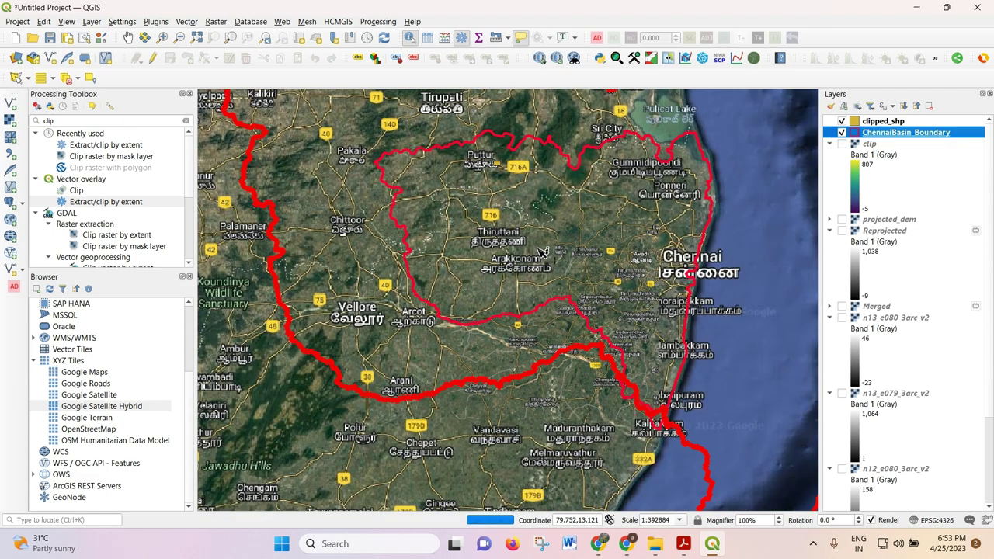
Step: Zoom the map to the clipped_shp layer and hide the ChennaiBasin_Boundary layer
scroll(541, 250, "down", 2)
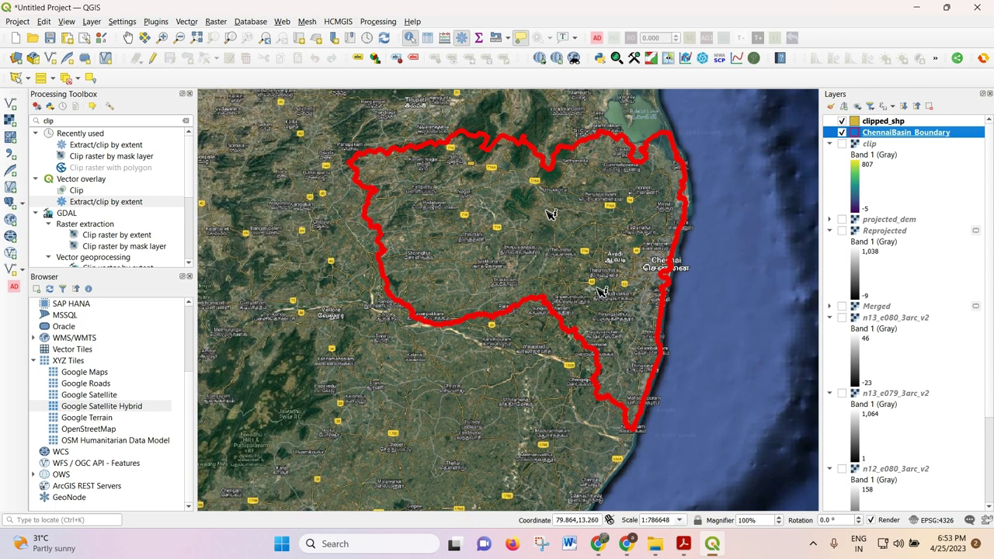
left_click(868, 124)
right_click(874, 122)
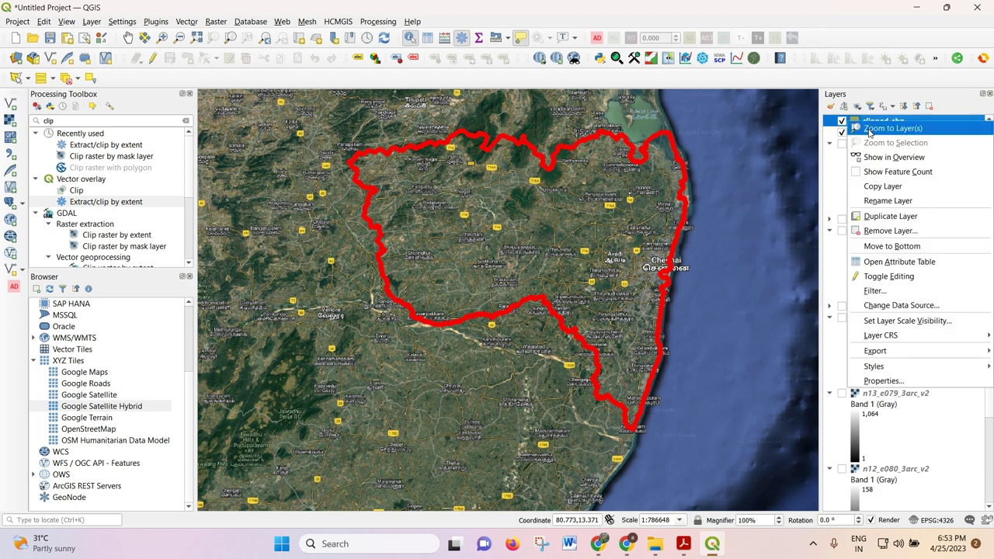
left_click(881, 130)
scroll(669, 239, "down", 3)
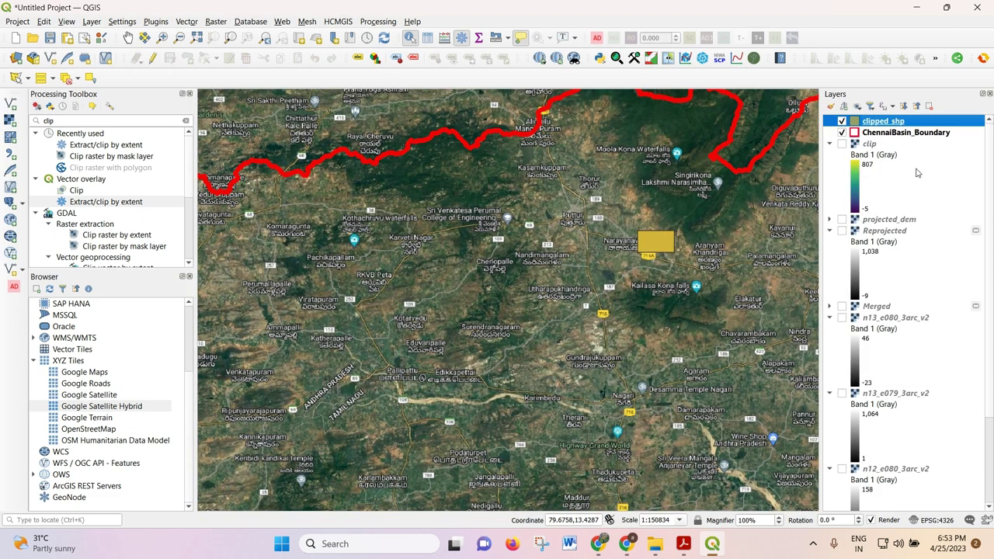
left_click(841, 133)
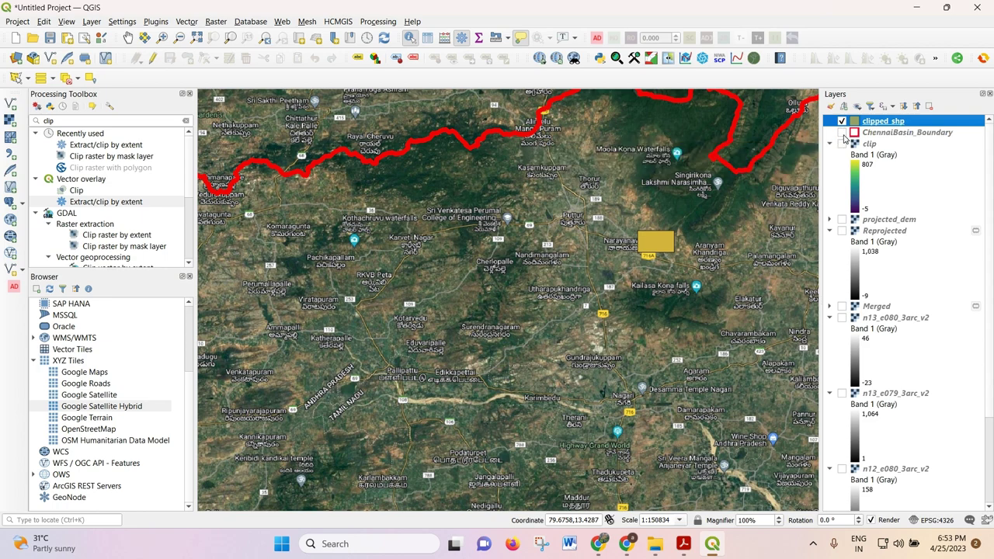
scroll(856, 246, "down", 3)
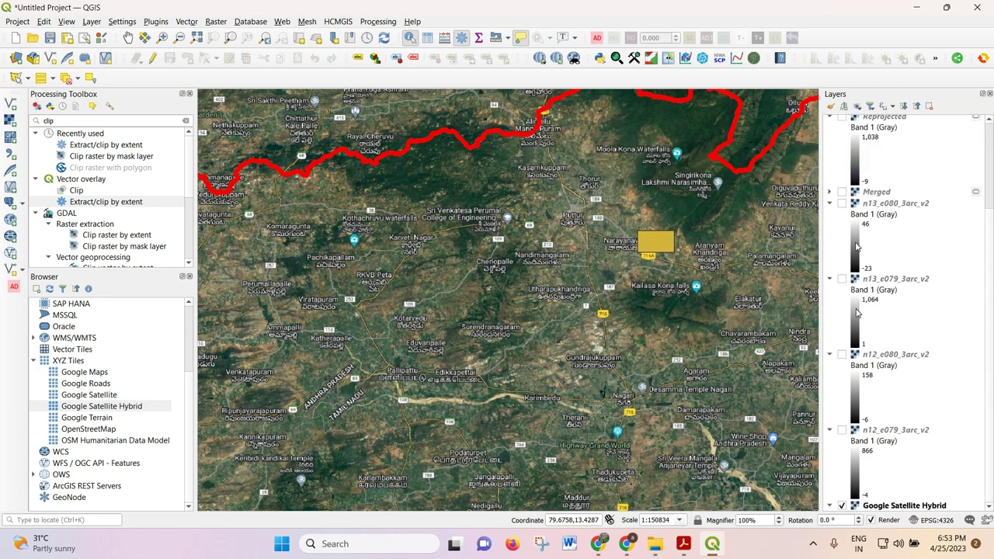
scroll(876, 168, "up", 3)
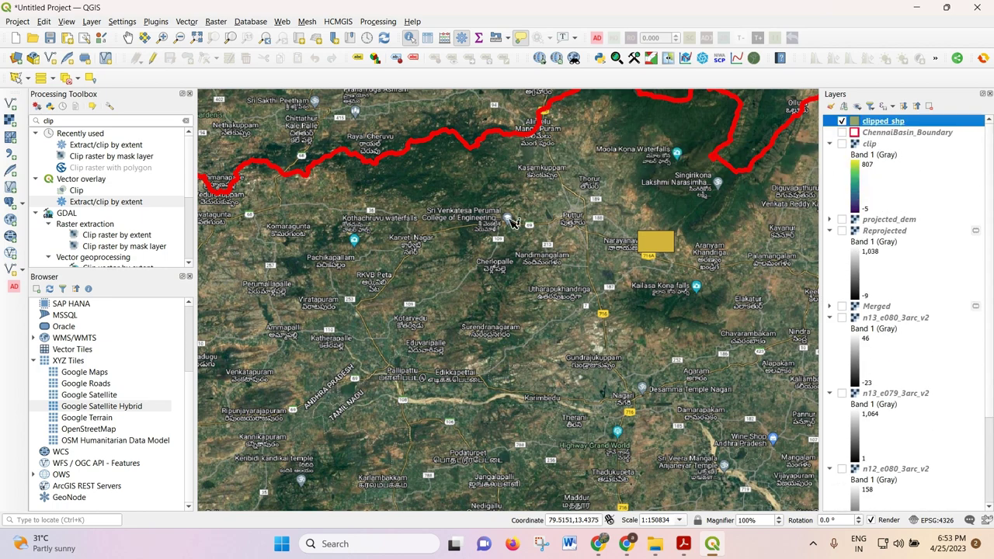
Step: Style the clipped_shp layer with the outline black preset and change its colour to blue
double_click(866, 124)
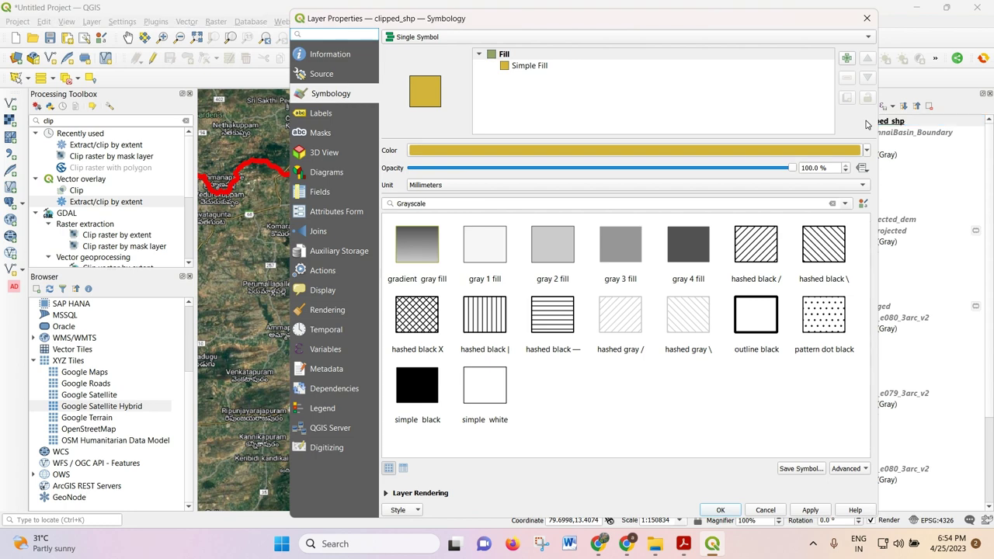
left_click(746, 320)
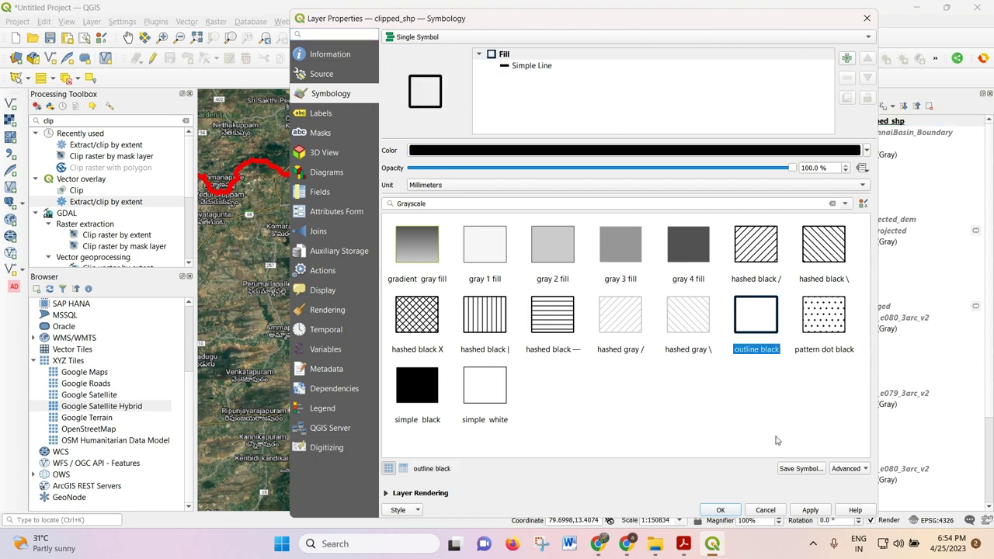
left_click(604, 149)
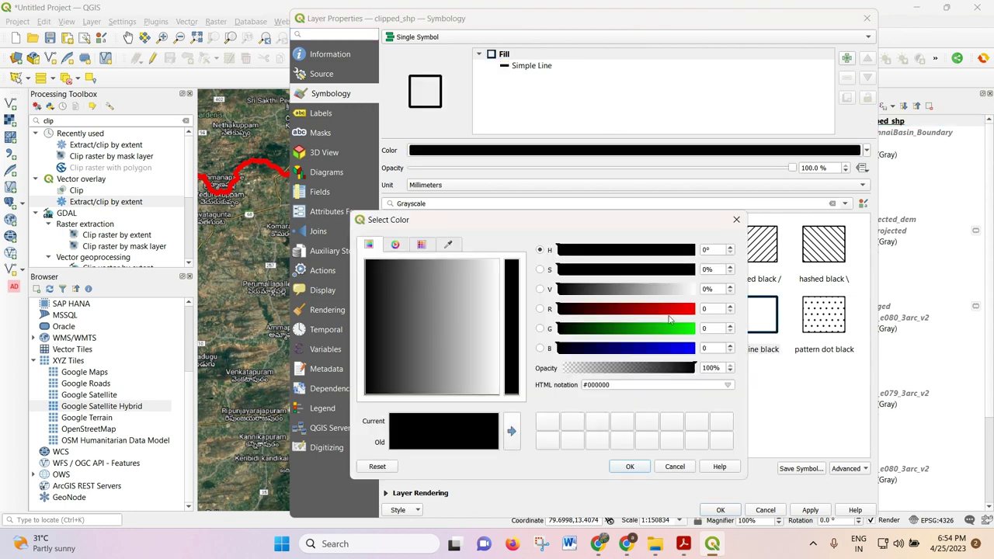
left_click_drag(675, 327, 696, 350)
left_click(653, 250)
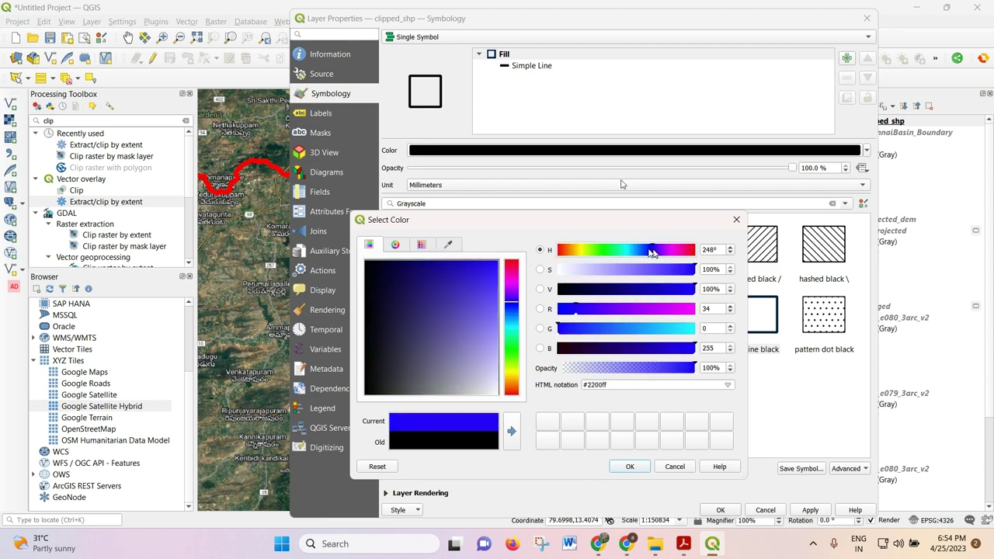
left_click_drag(650, 253, 639, 251)
left_click(629, 469)
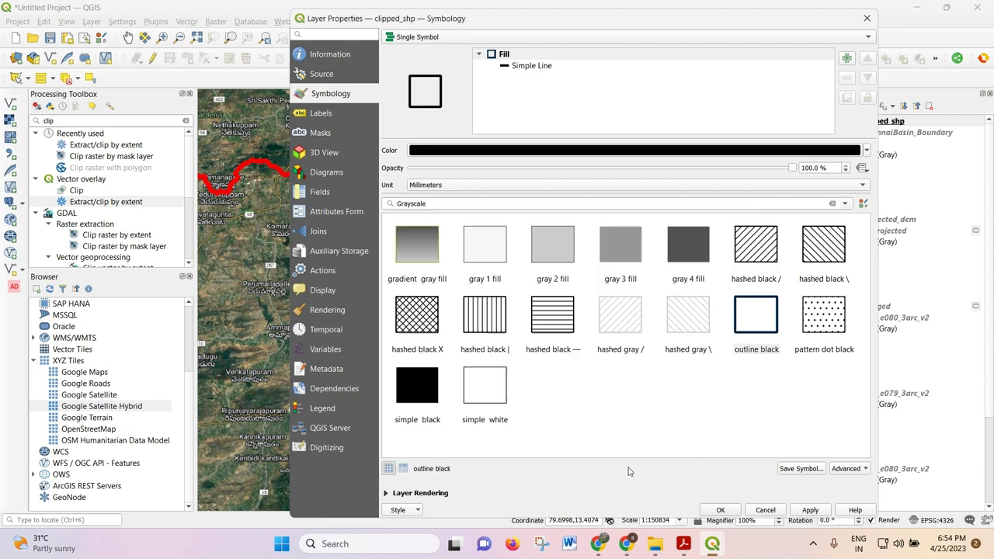
left_click(721, 510)
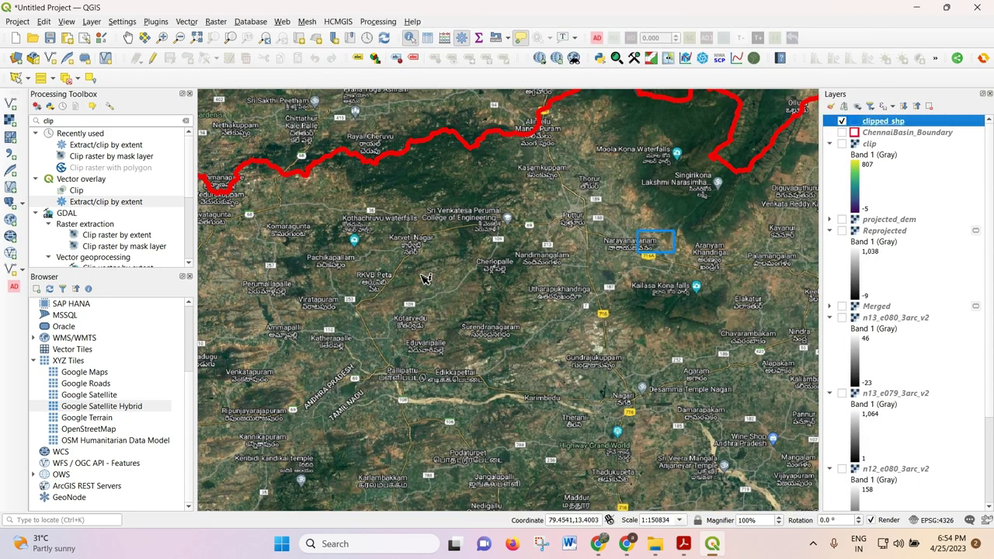
Step: Delete the only feature of clipped_shp from its attribute table, save the layer edits and close the table
scroll(455, 261, "down", 1)
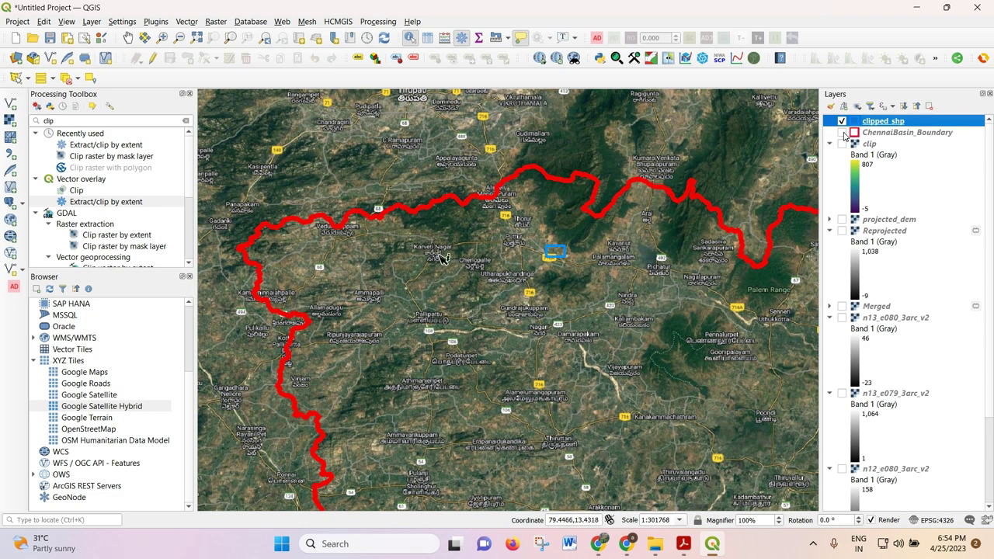
right_click(883, 122)
left_click(930, 261)
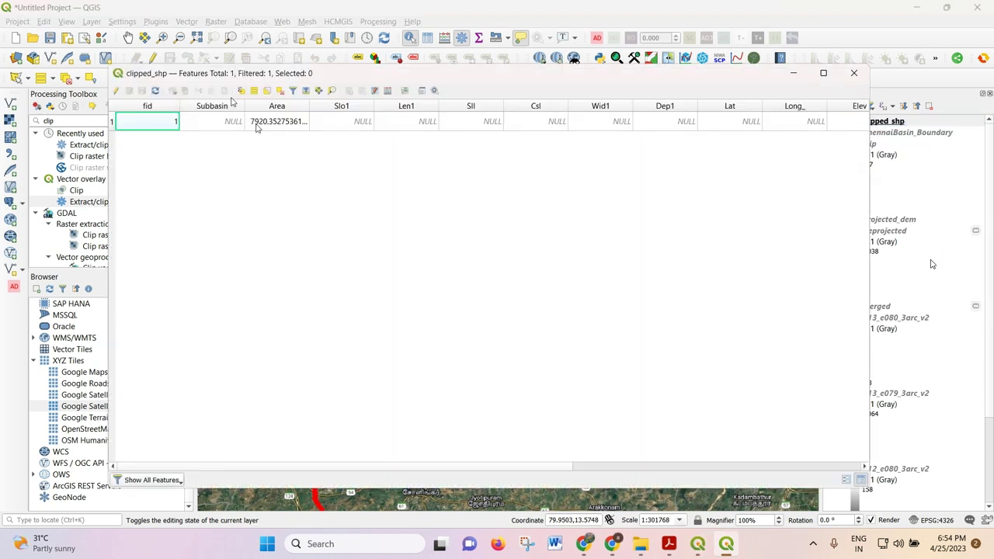
left_click(113, 123)
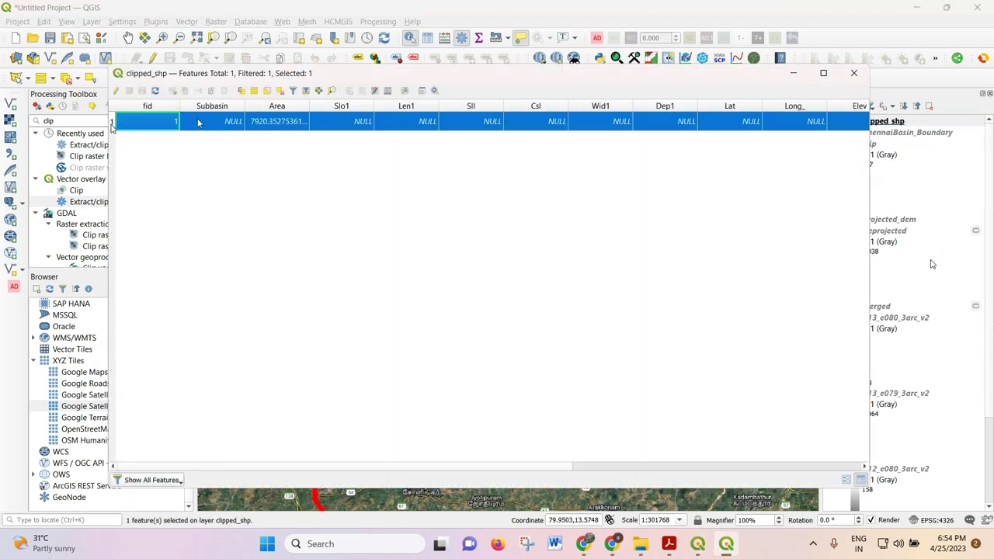
left_click(280, 91)
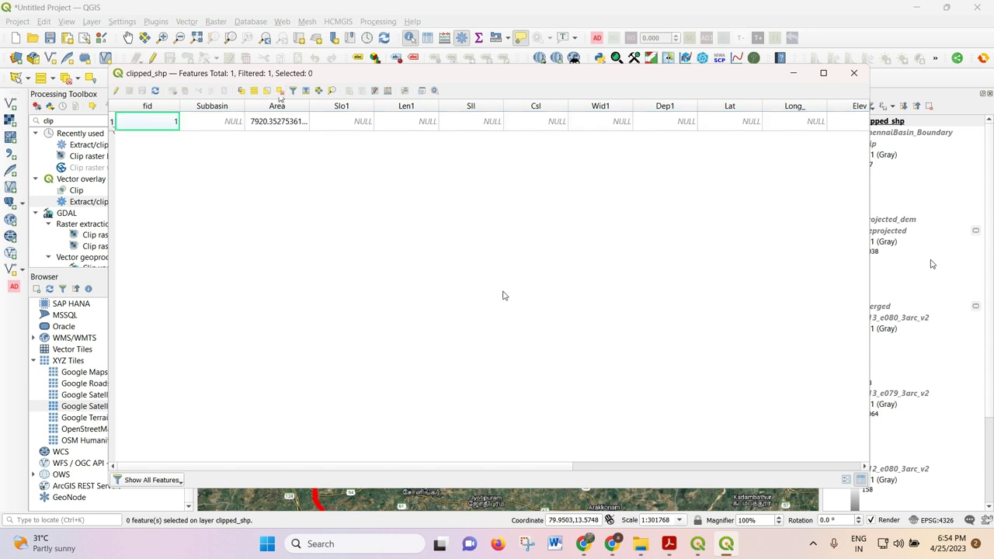
left_click(113, 123)
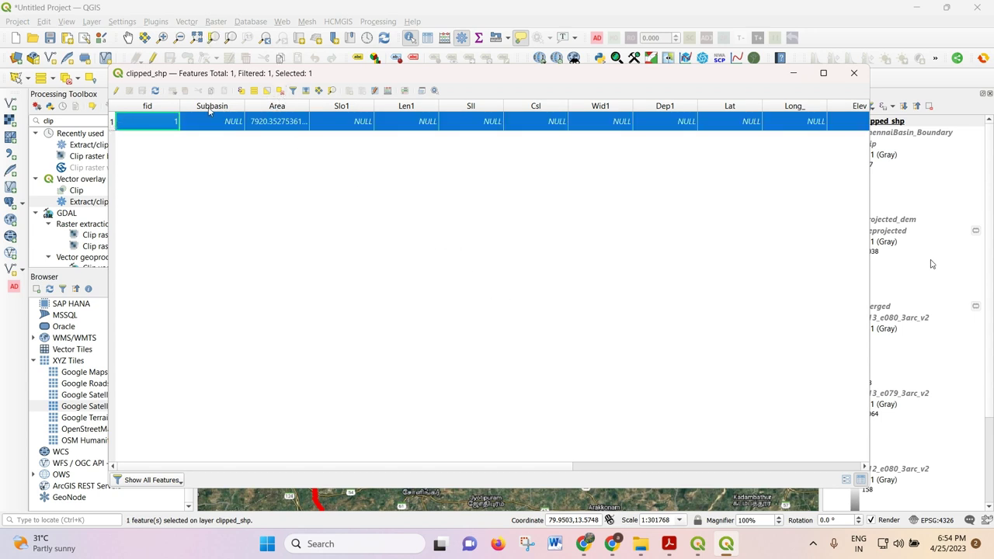
left_click(115, 90)
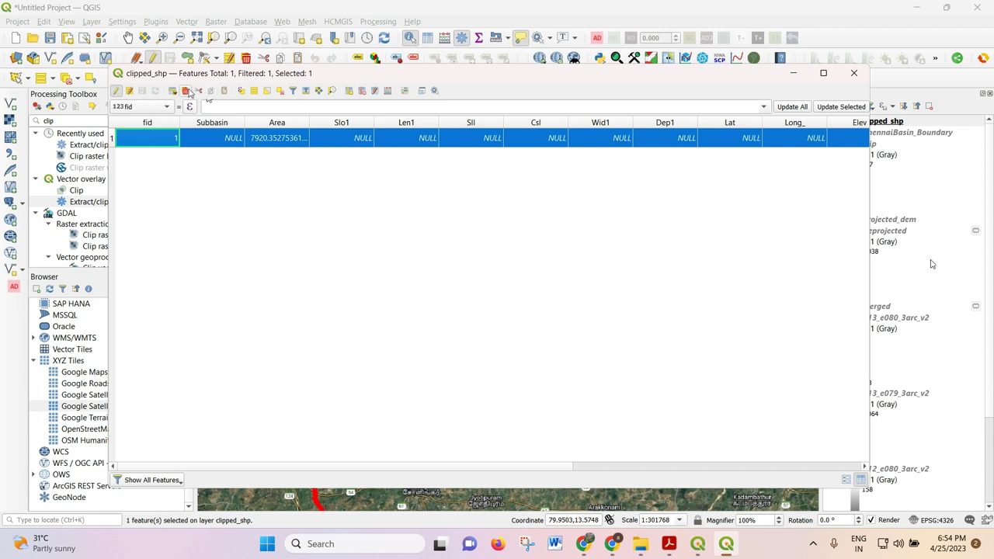
left_click(185, 91)
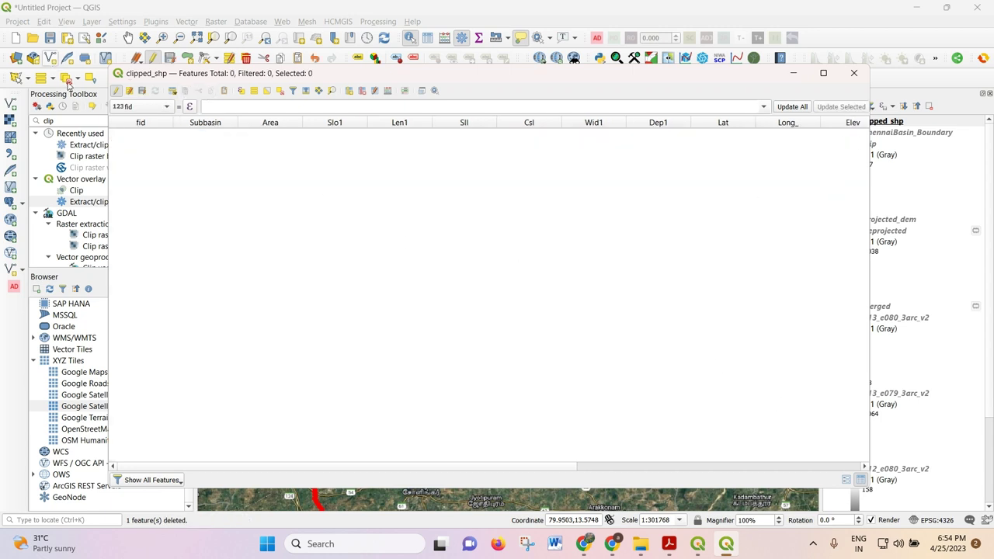
left_click(116, 90)
left_click(493, 275)
left_click(853, 73)
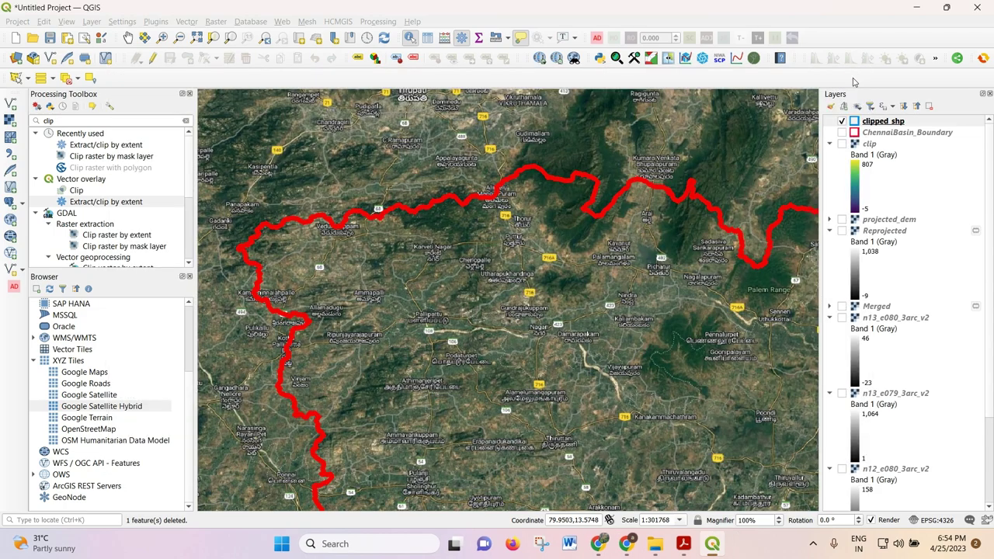
Step: Remove the clipped_shp layer from the project
scroll(380, 215, "down", 1)
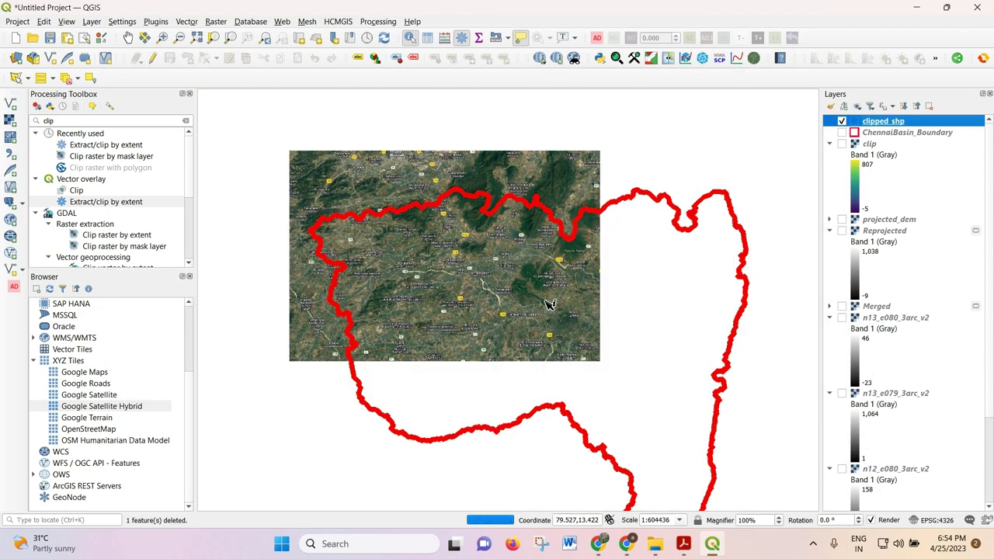
scroll(555, 287, "up", 2)
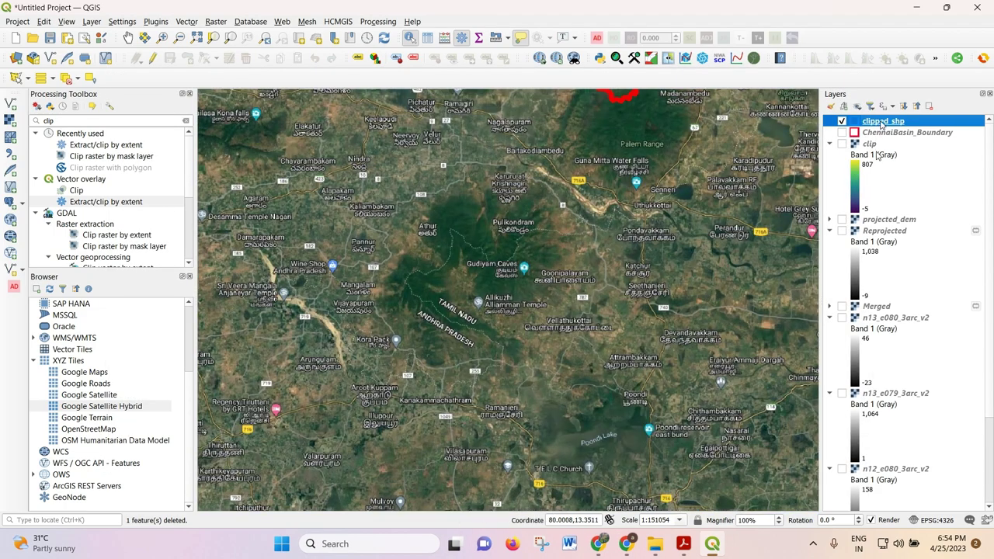
right_click(886, 126)
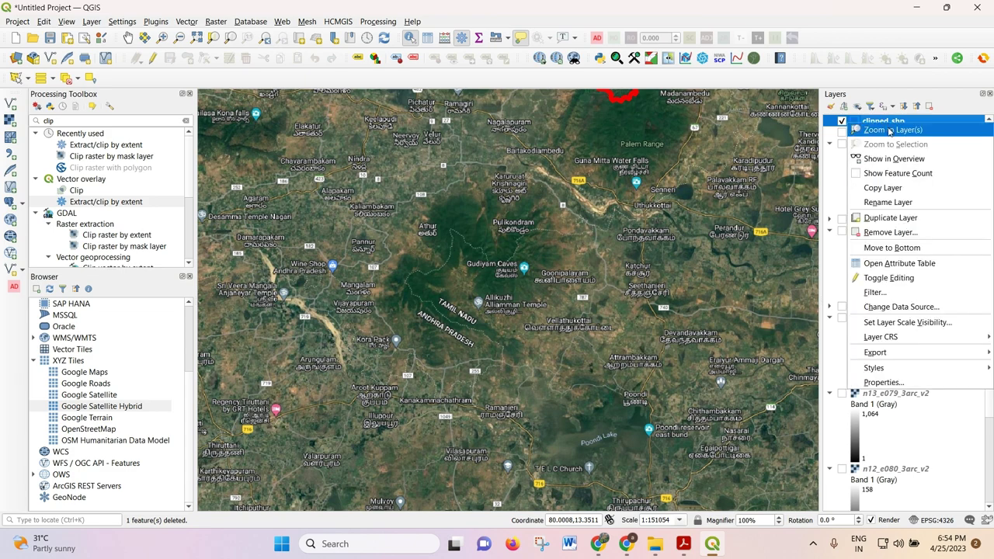
key("Escape")
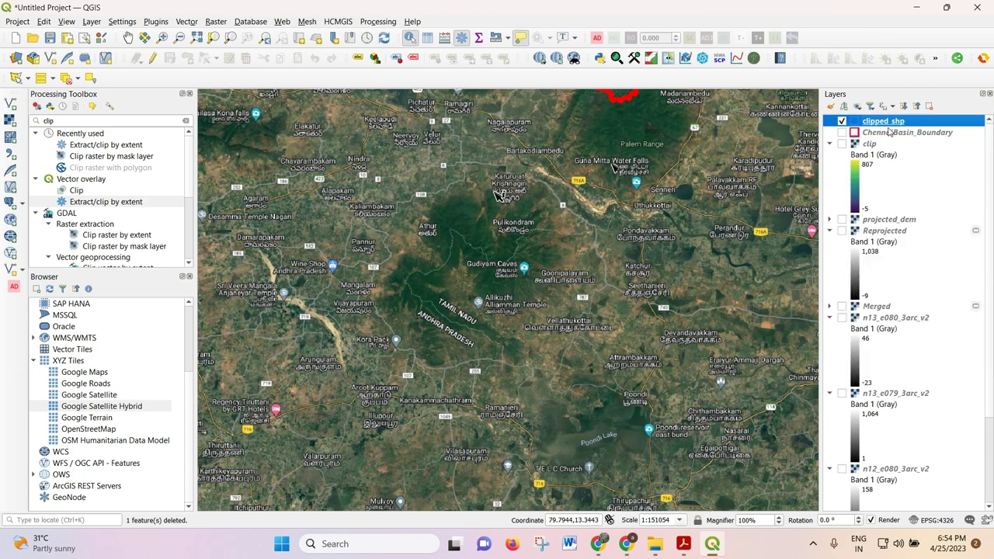
scroll(389, 213, "down", 2)
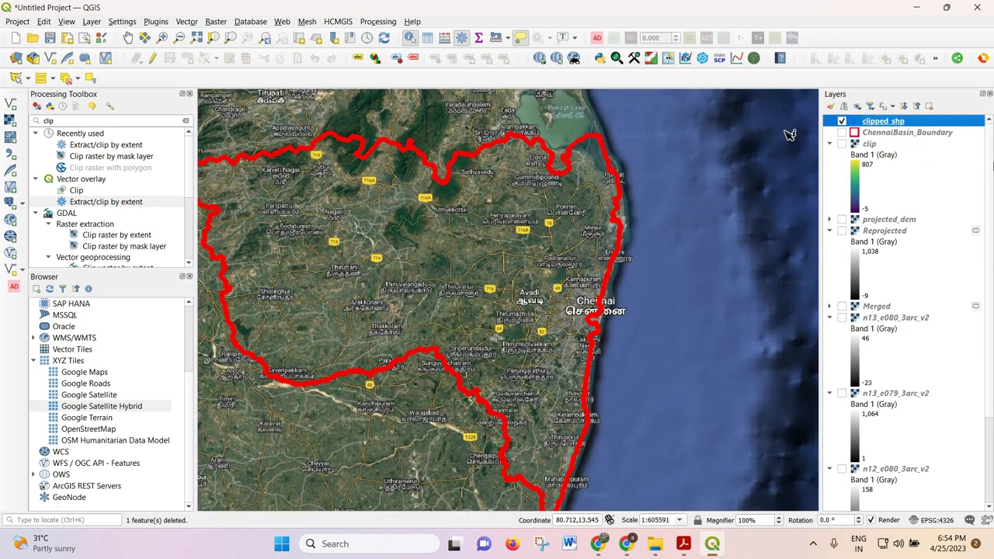
left_click(930, 107)
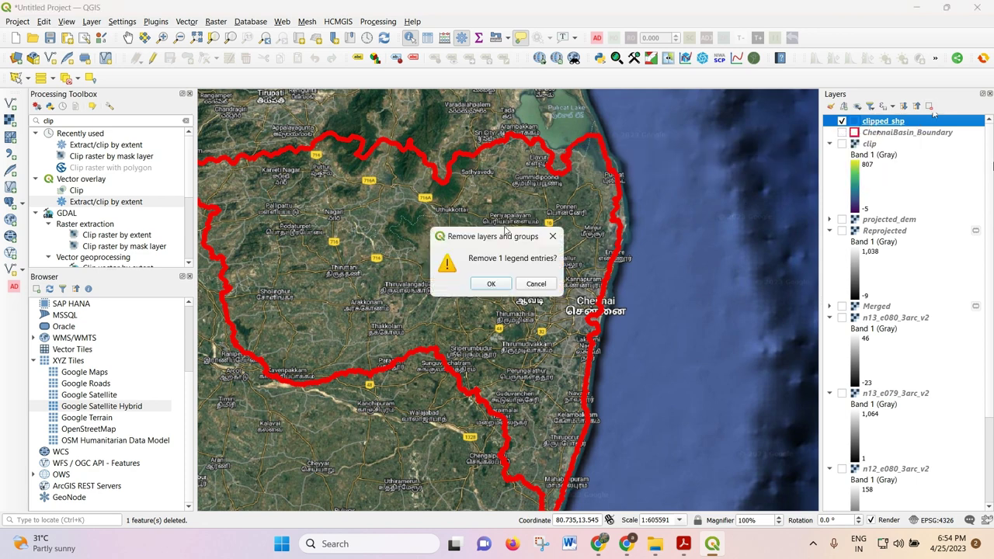
left_click(488, 284)
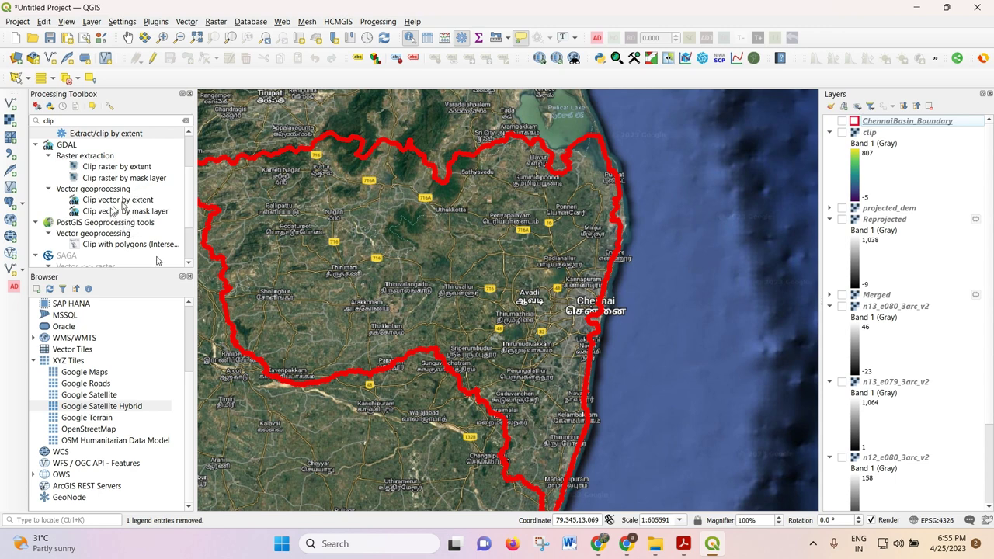
Step: Open GDAL's Clip Vector by Extent for ChennaiBasin_Boundary and use the current map canvas as the clipping extent
left_click(124, 202)
double_click(124, 202)
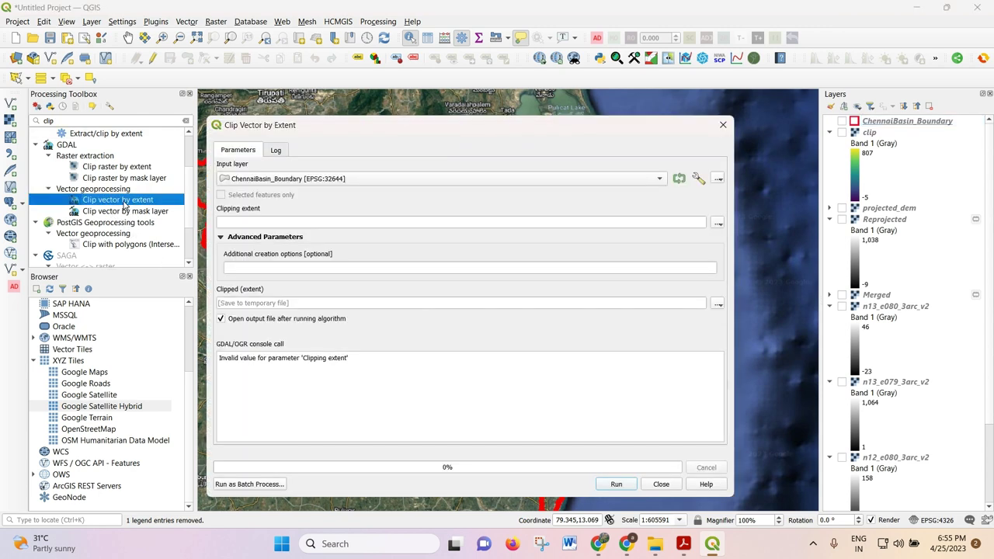
left_click(717, 225)
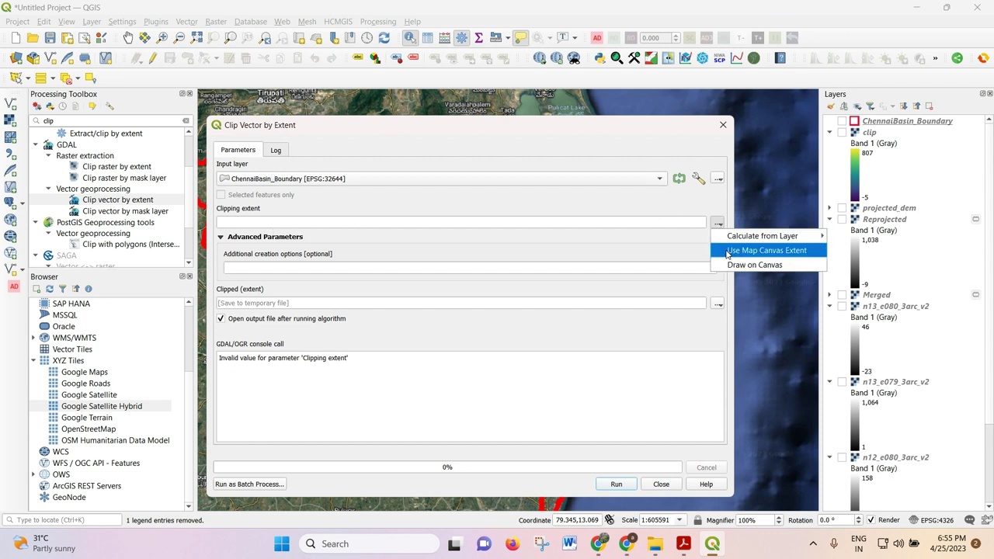
left_click(767, 250)
Step: Switch the clipping extent to being drawn on the map canvas and show the ChennaiBasin_Boundary layer
left_click(717, 225)
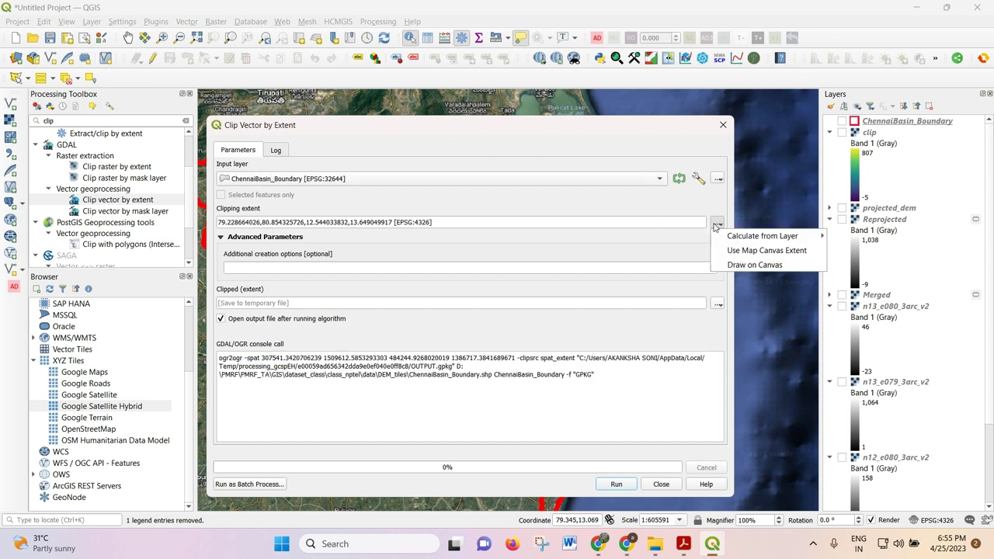
left_click(754, 265)
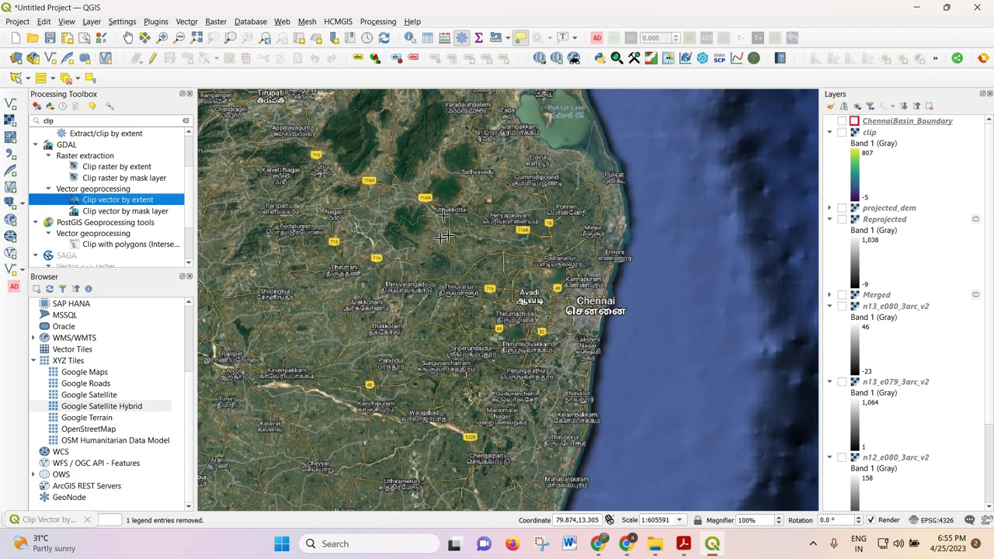
scroll(359, 187, "up", 1)
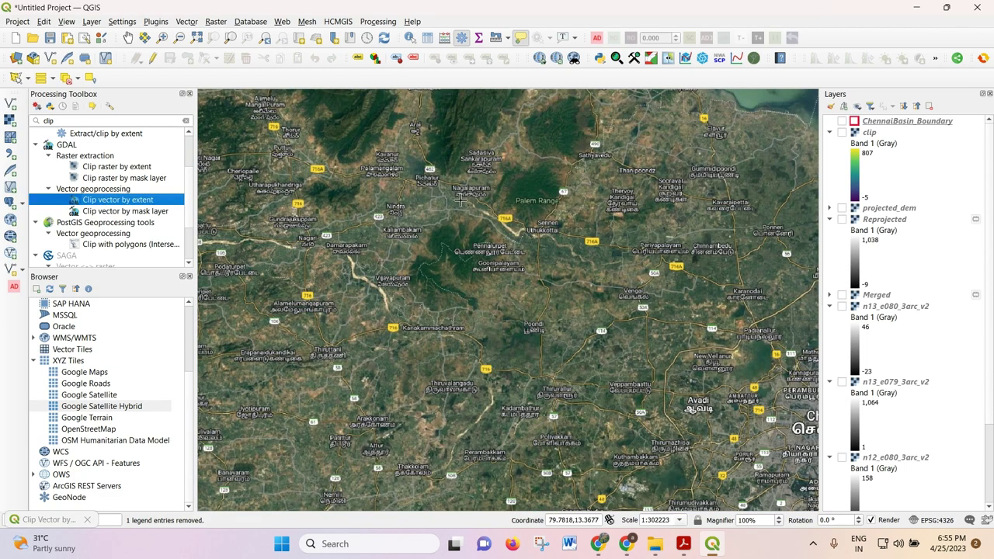
scroll(550, 167, "up", 2)
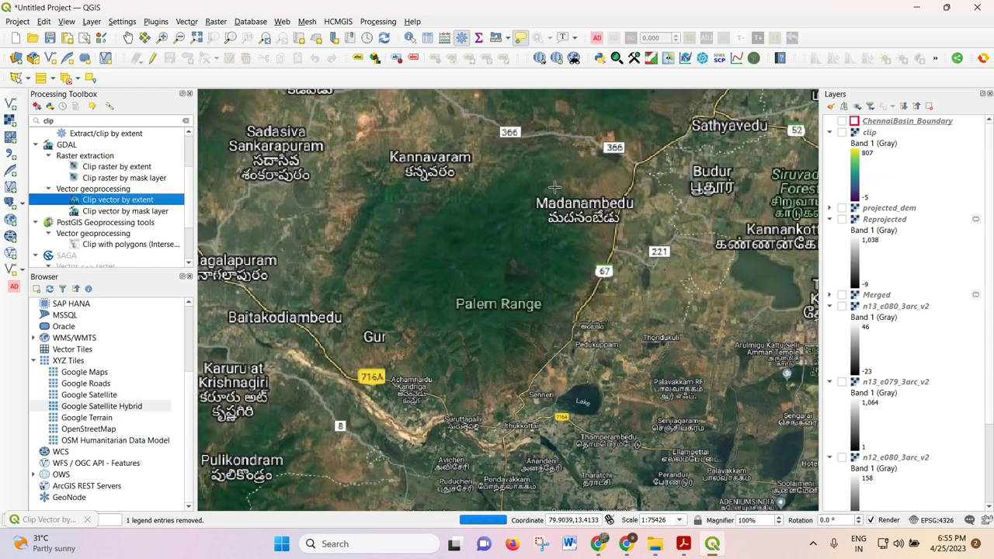
scroll(746, 263, "up", 1)
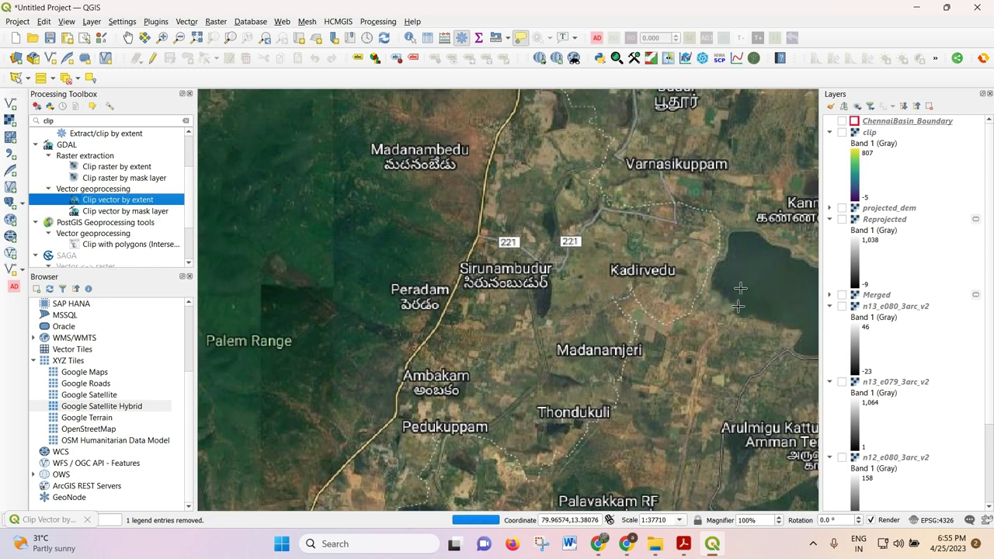
scroll(603, 256, "down", 3)
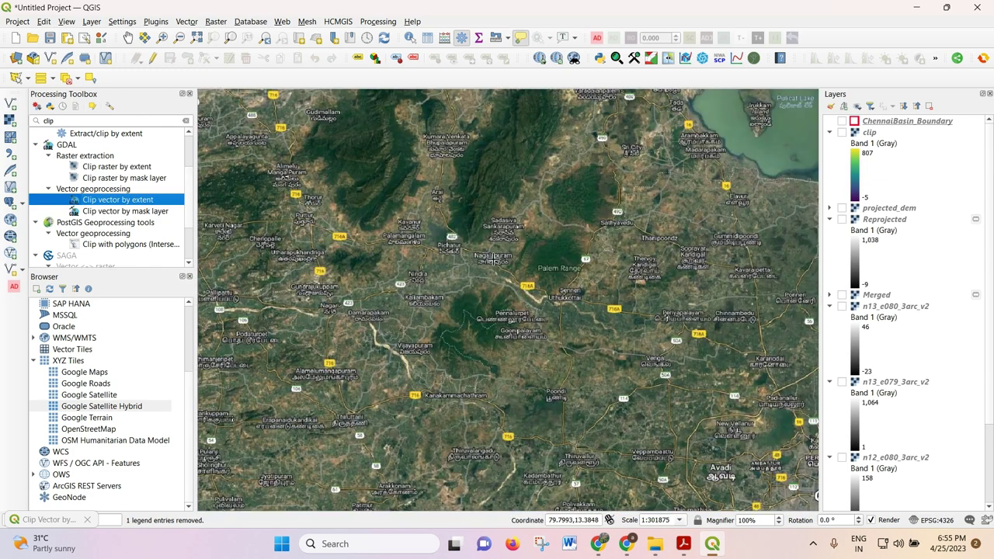
left_click(841, 122)
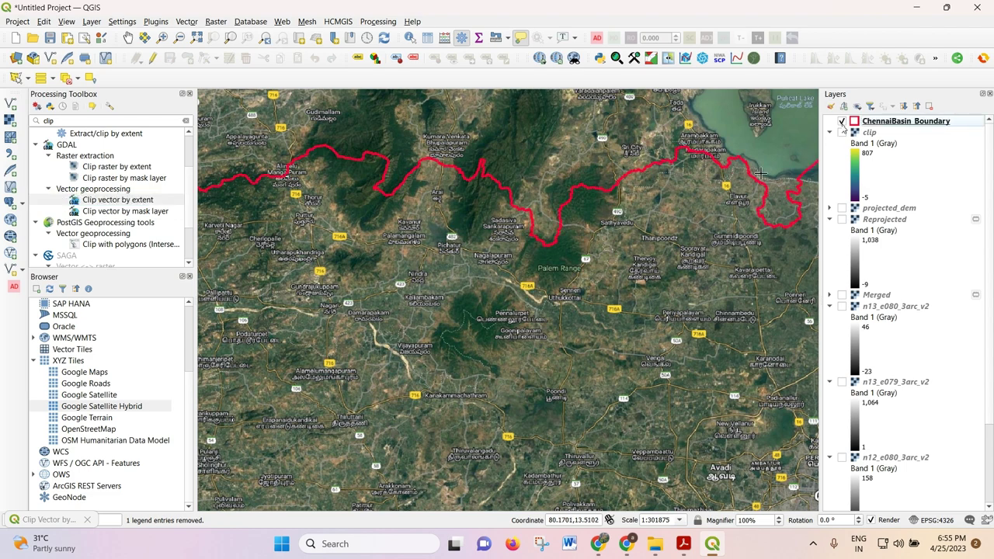
Step: Draw the clipping rectangle around Senneri, north of Uthukkottai, spanning about 79.885–79.915 longitude and 13.339–13.358 latitude
scroll(476, 362, "up", 2)
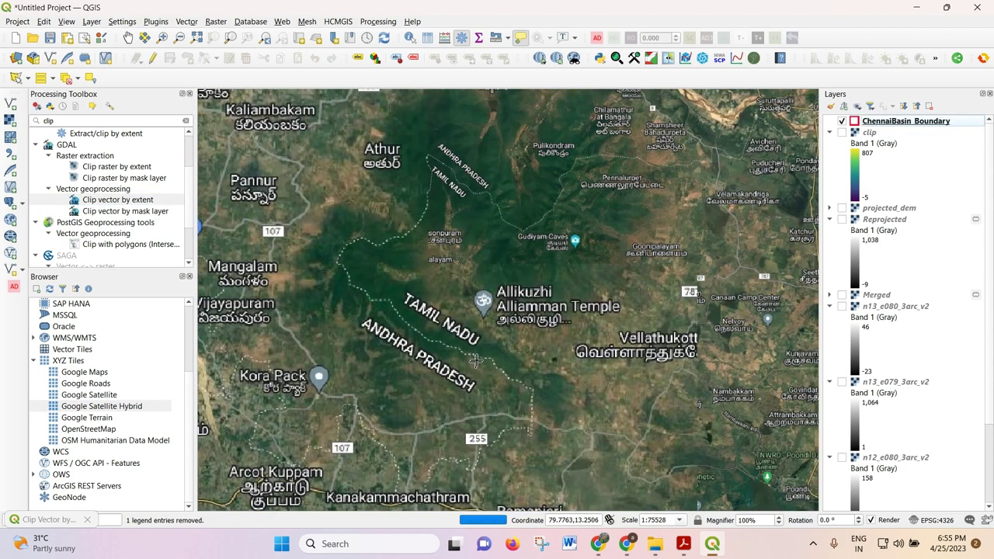
scroll(481, 347, "down", 2)
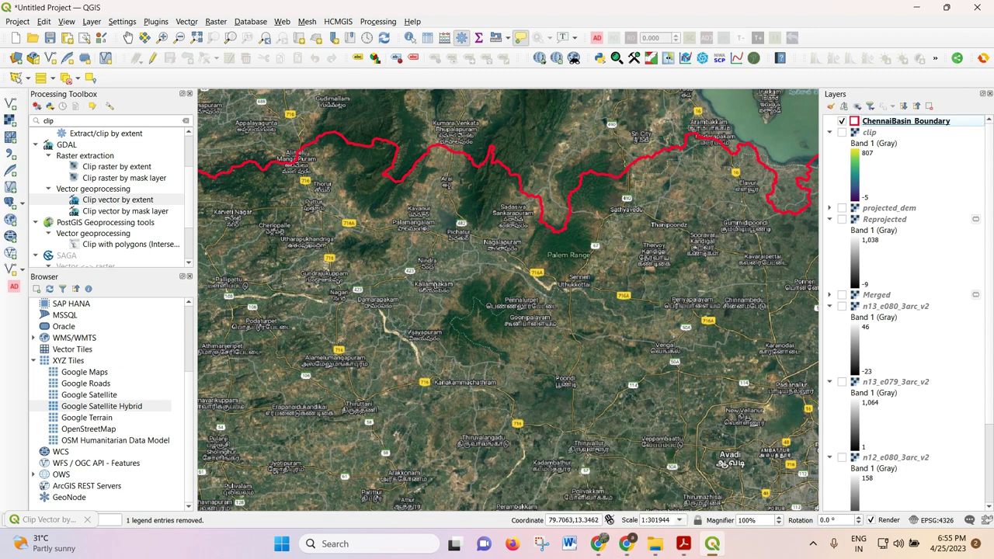
scroll(443, 317, "up", 1)
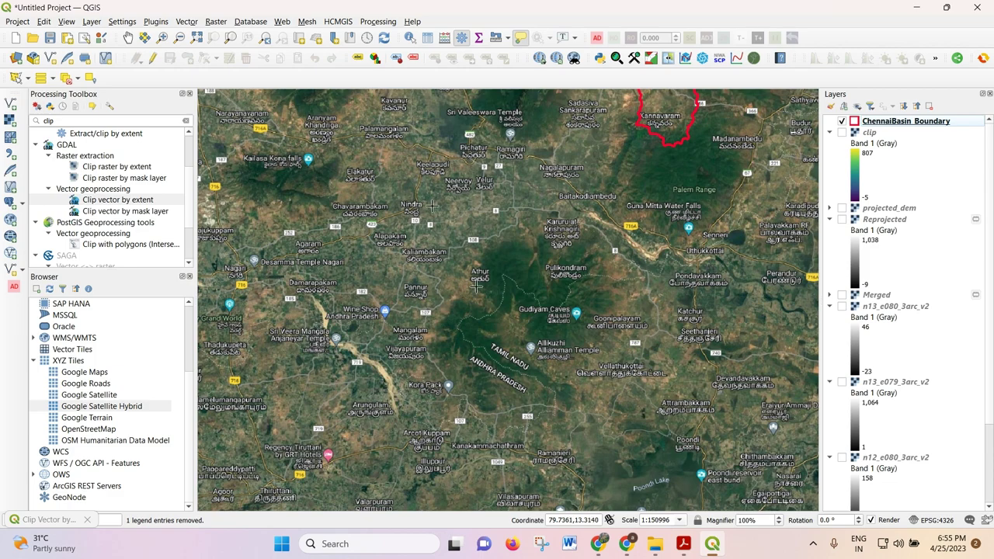
scroll(536, 259, "down", 1)
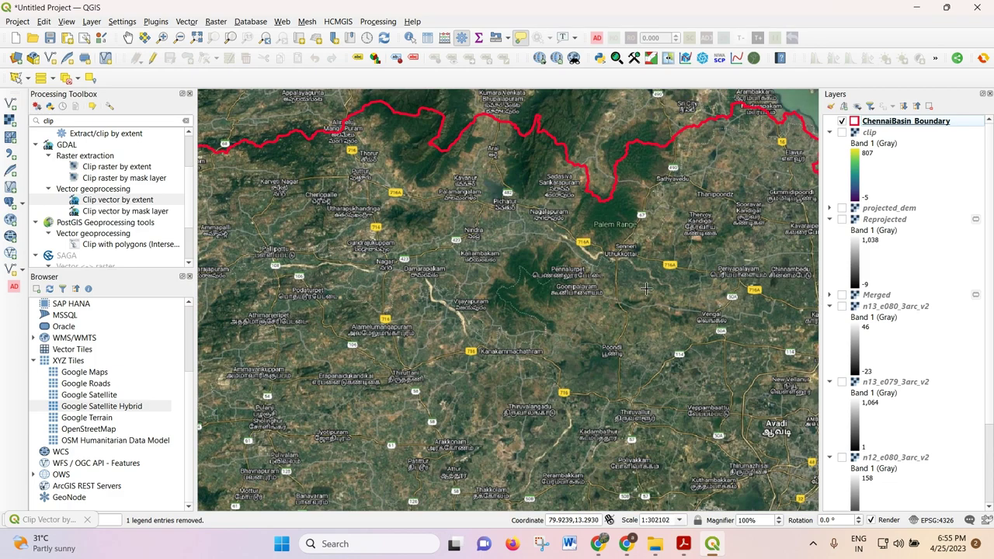
scroll(645, 289, "up", 2)
scroll(606, 223, "up", 1)
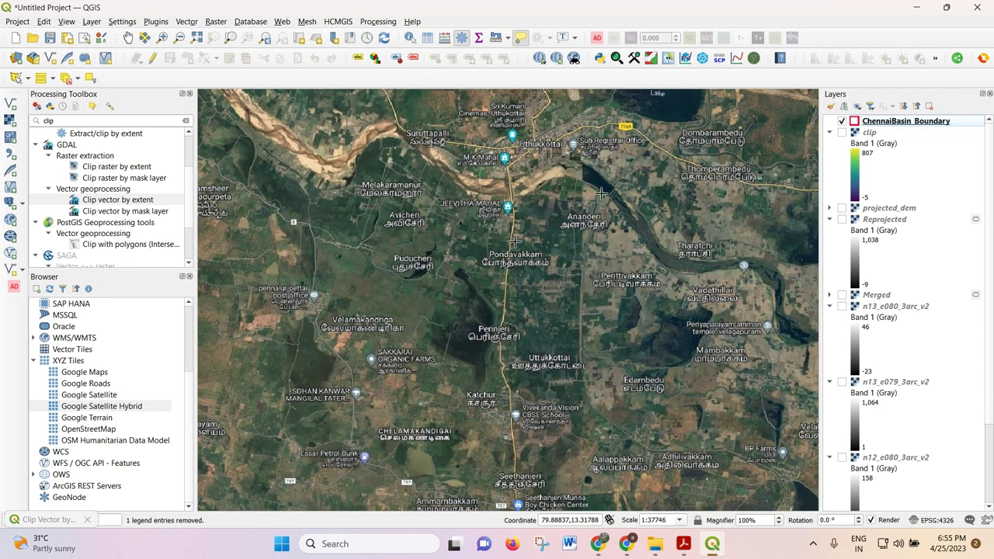
scroll(579, 186, "up", 1)
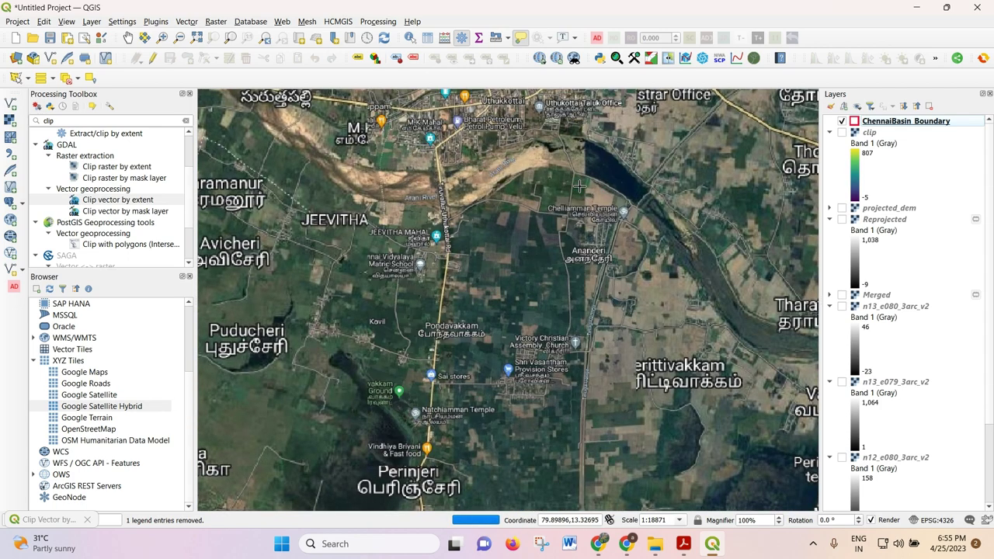
scroll(495, 206, "down", 1)
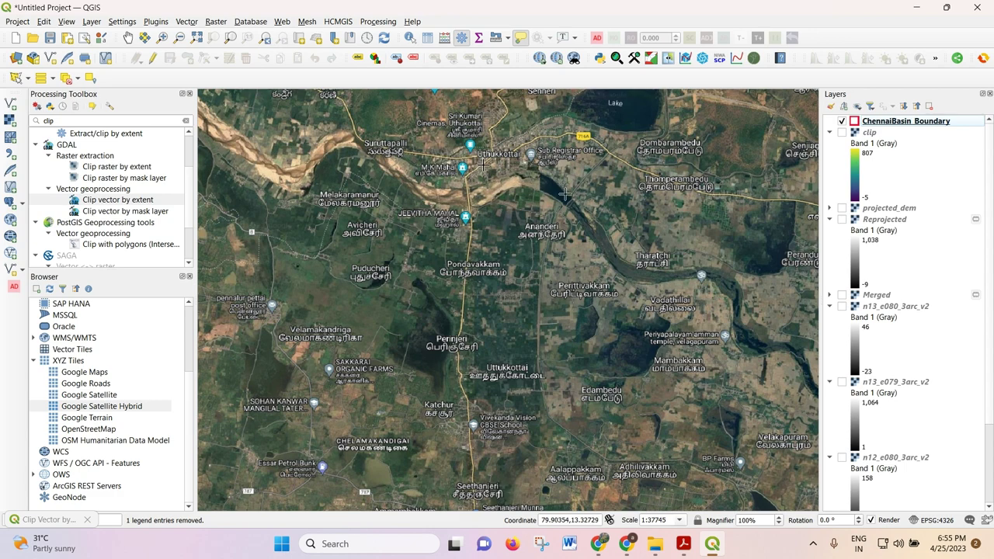
scroll(482, 162, "up", 1)
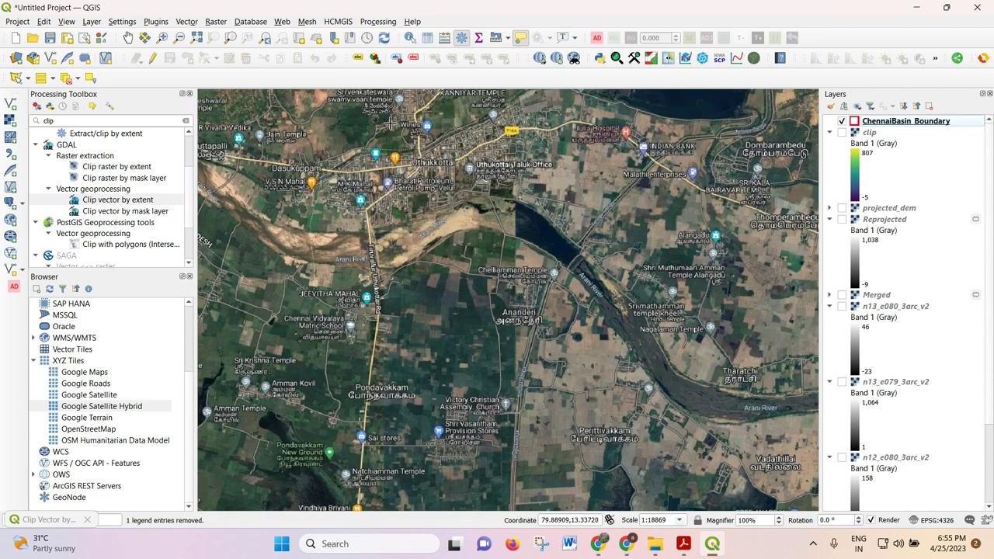
scroll(366, 124, "up", 1)
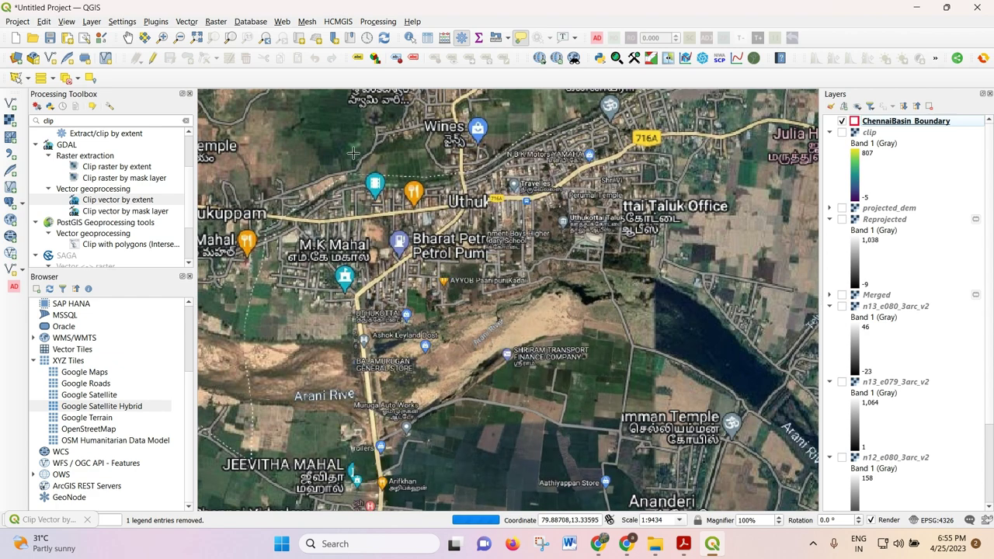
scroll(388, 165, "down", 1)
scroll(554, 361, "down", 1)
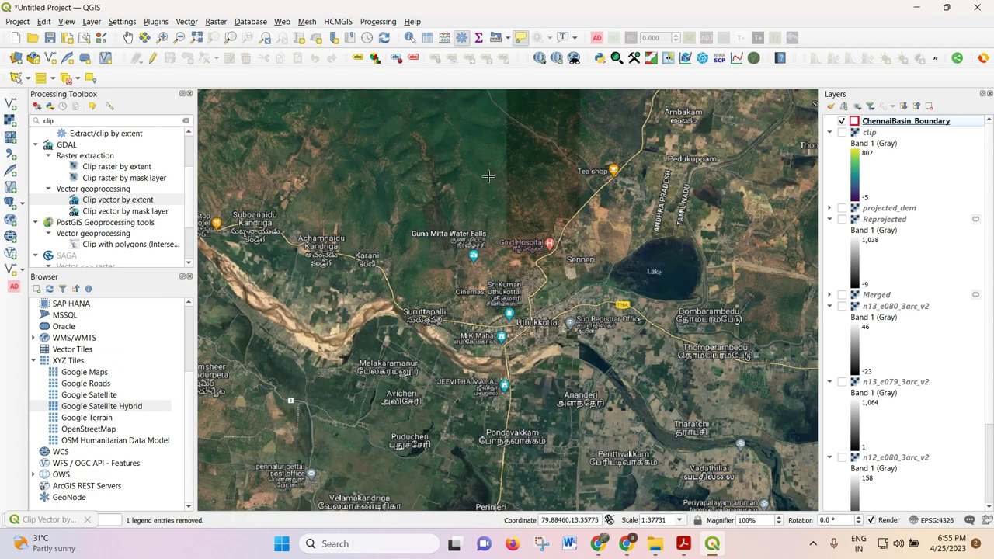
mouse_move(487, 176)
left_mouse_down()
mouse_move(566, 238)
mouse_move(673, 290)
left_mouse_up()
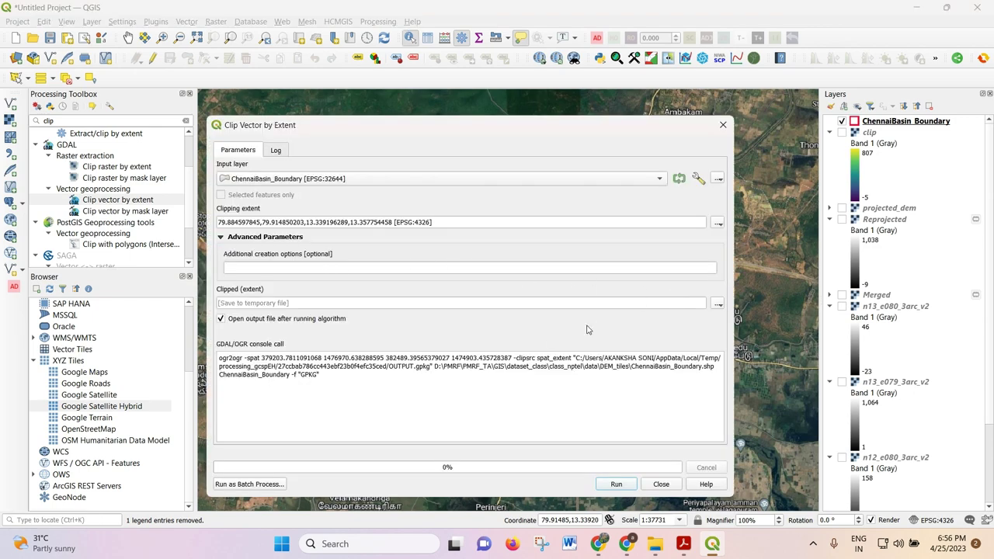
Step: Set the clipped output file to clip_shp in the DEM_tiles folder, run the clip and close the tool
left_click(716, 305)
left_click(745, 331)
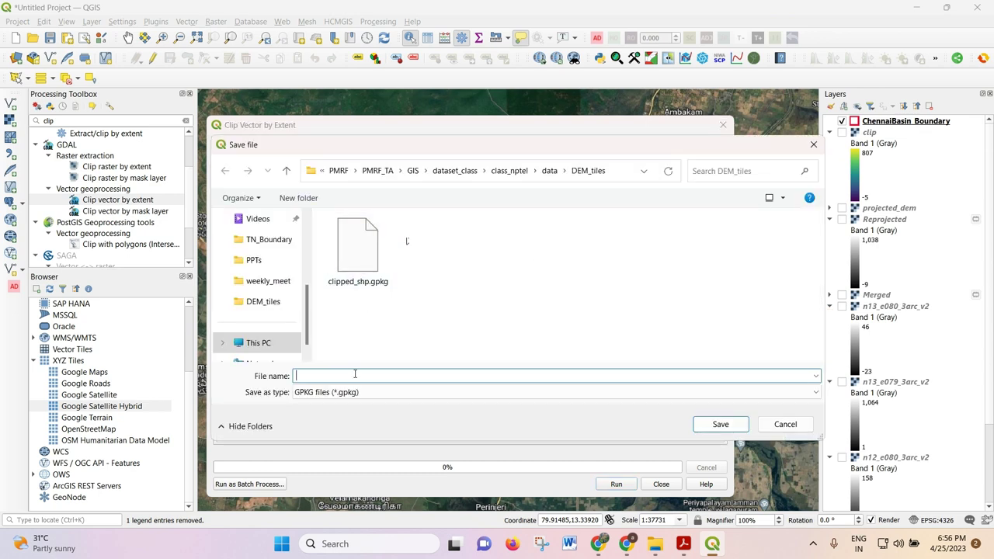
type("clipp")
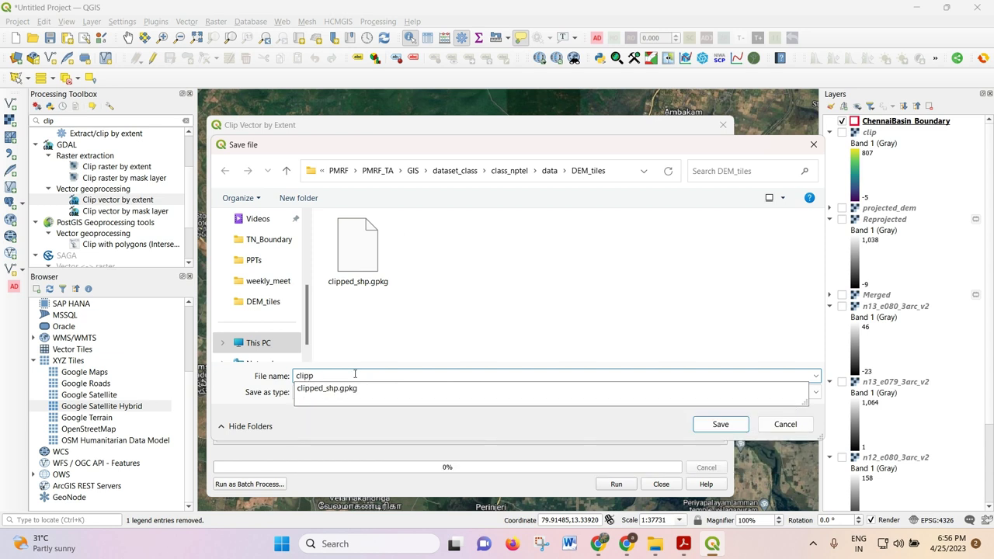
key("BackSpace")
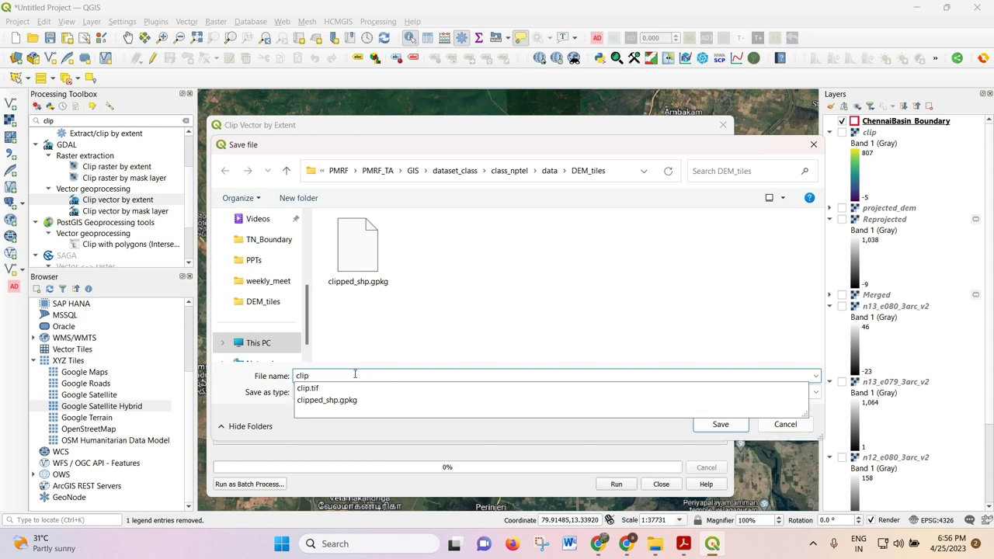
type("i")
key("BackSpace")
type("i")
key("BackSpace")
type("_sh")
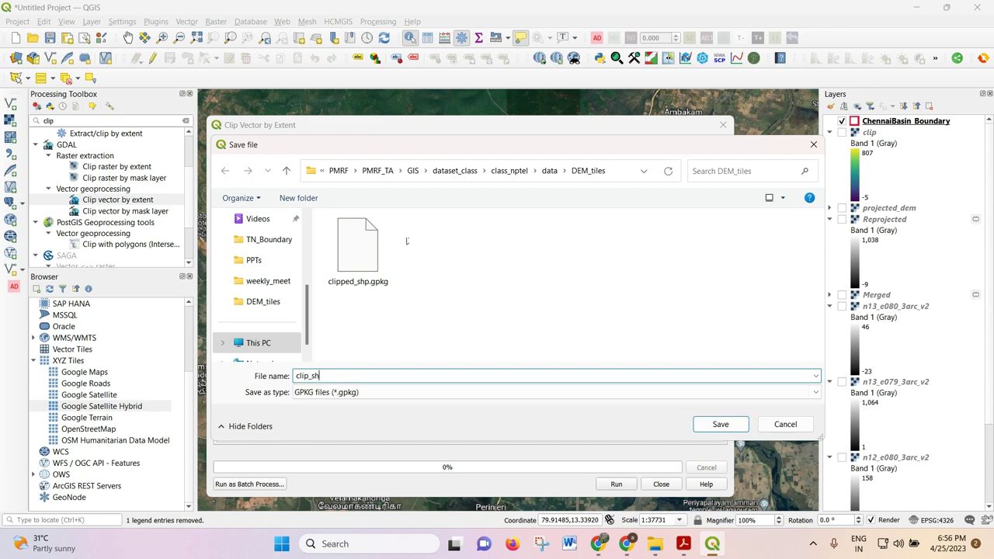
type("p")
key("Return")
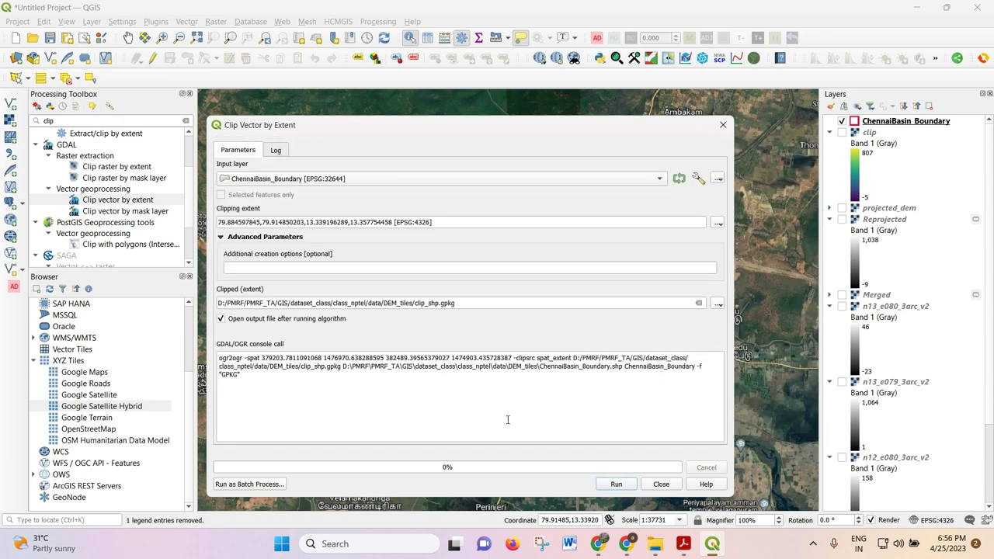
left_click(616, 484)
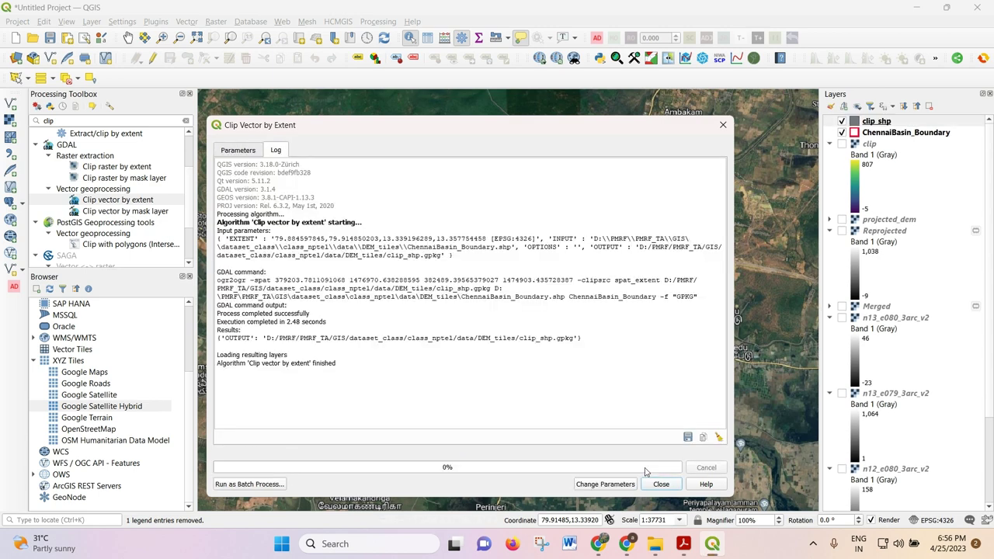
left_click(720, 126)
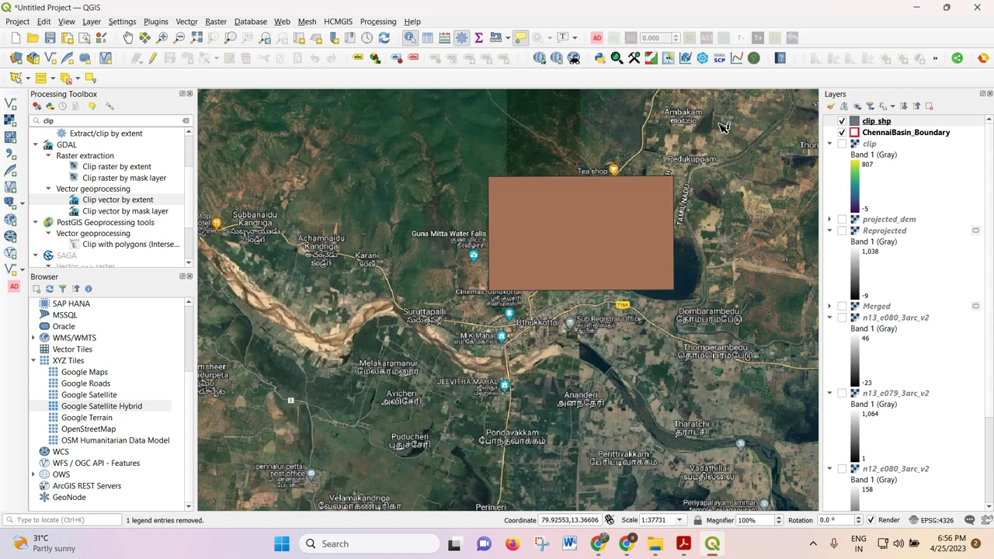
Step: Hide the ChennaiBasin_Boundary layer and zoom the map to the clip_shp layer
left_click(841, 132)
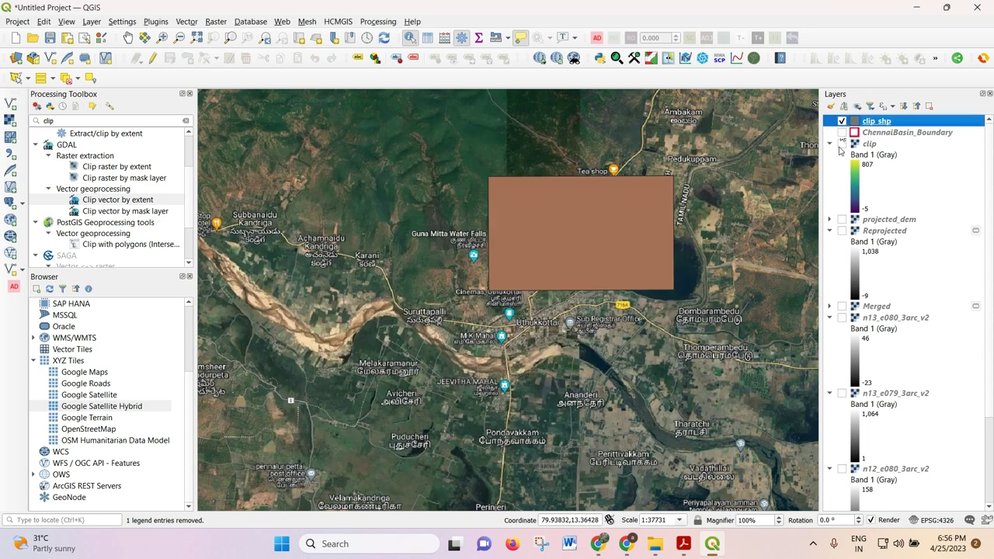
right_click(871, 120)
left_click(893, 126)
scroll(483, 258, "down", 1)
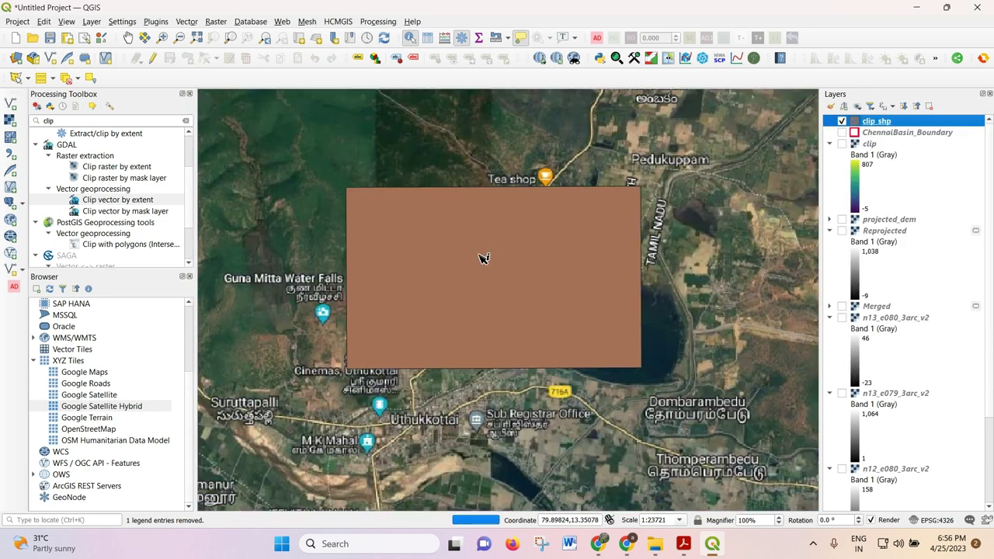
Step: Style the clip_shp layer with the outline black preset and change its line colour to cyan
double_click(866, 124)
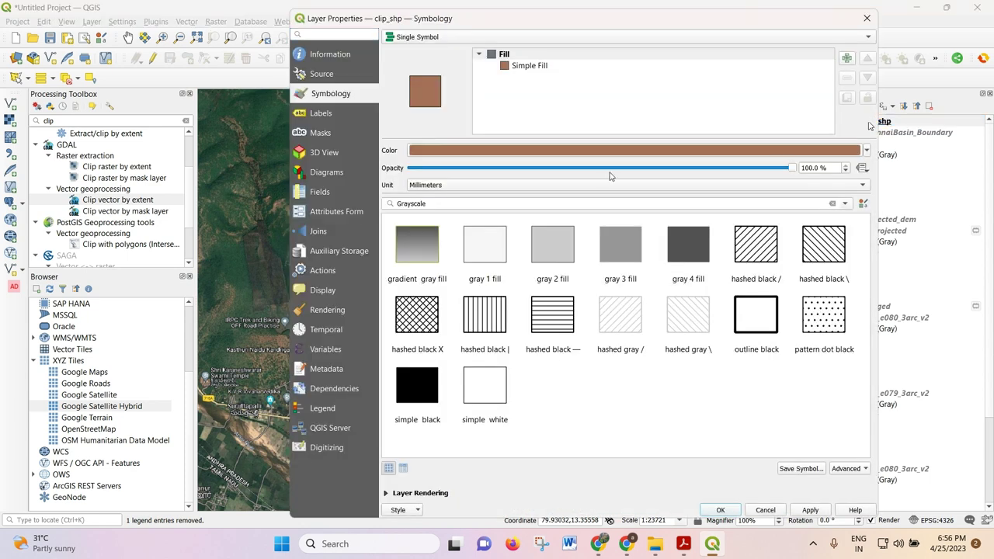
left_click(778, 335)
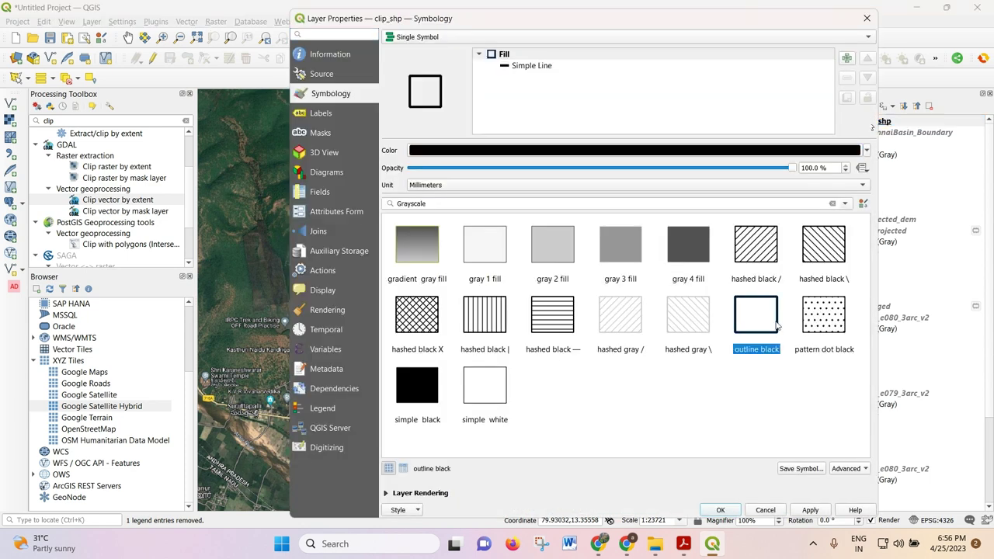
left_click(539, 68)
left_click(504, 174)
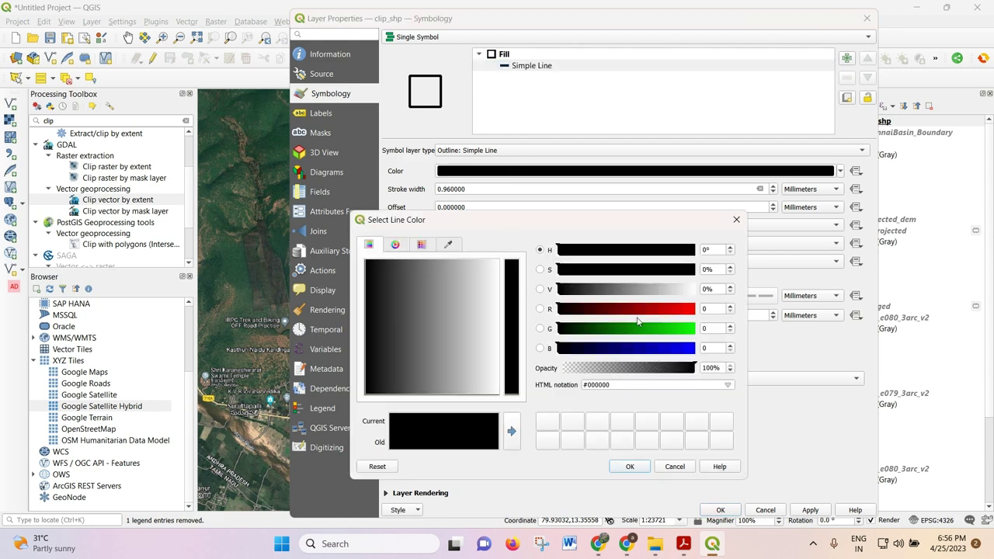
left_click(643, 347)
left_click(685, 347)
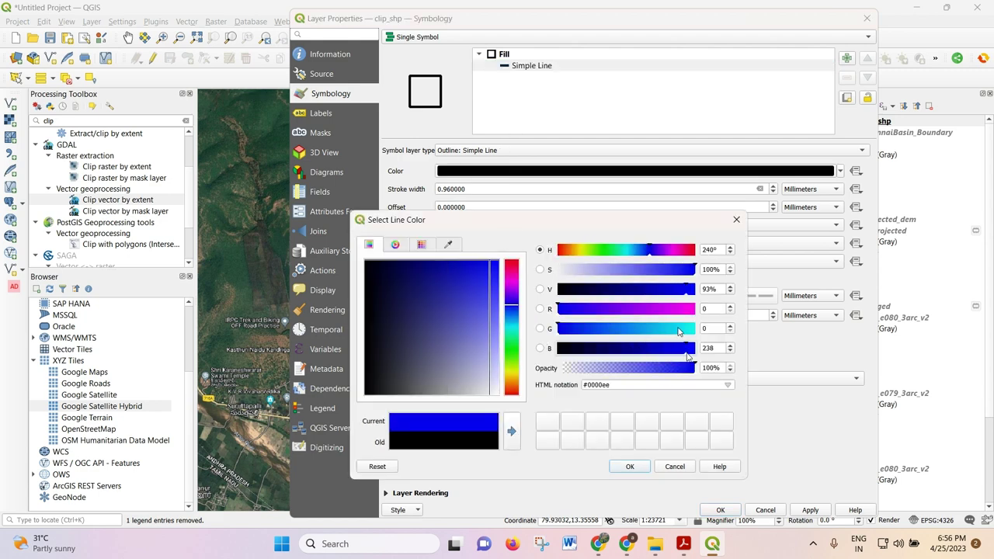
left_click(684, 328)
left_click(630, 465)
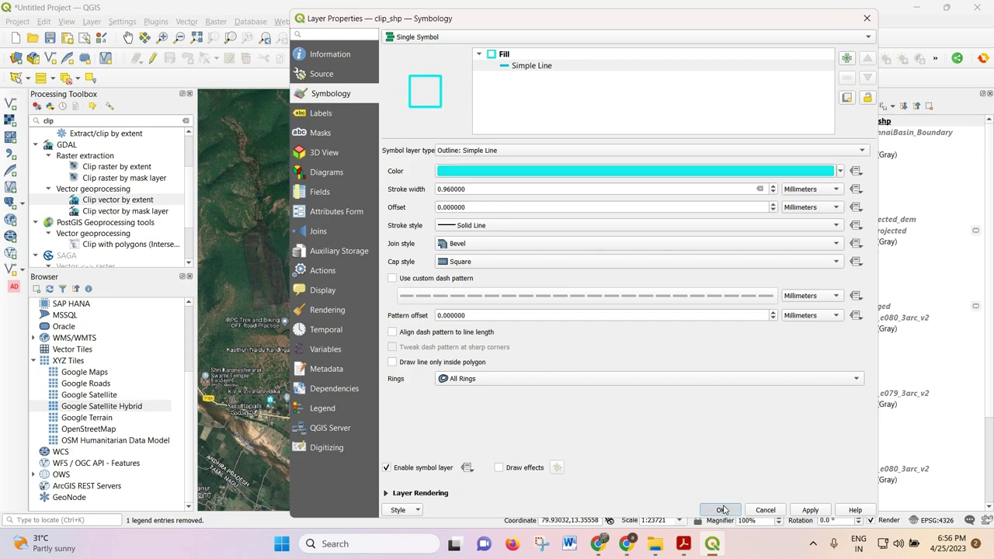
left_click(719, 509)
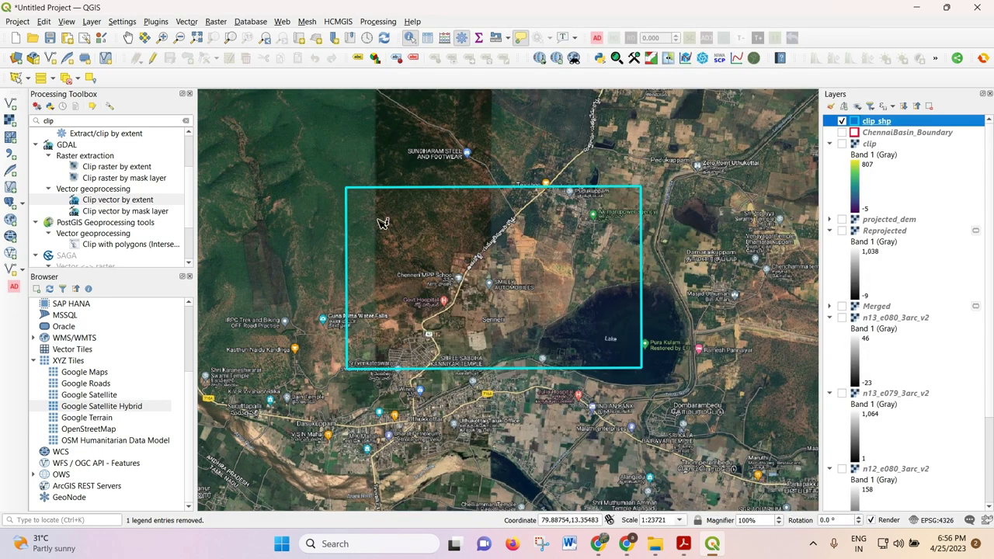
scroll(389, 246, "down", 1)
scroll(392, 276, "up", 1)
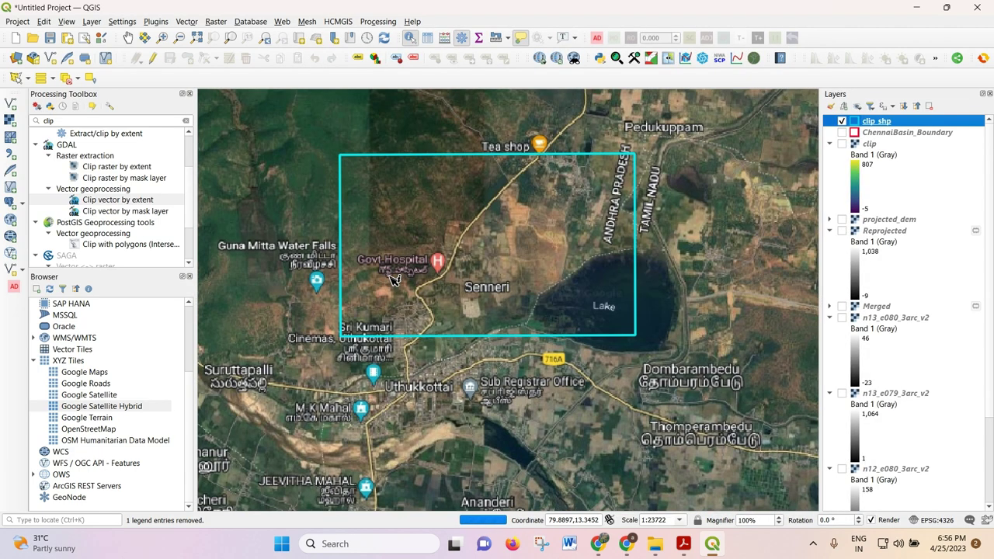
scroll(361, 177, "up", 1)
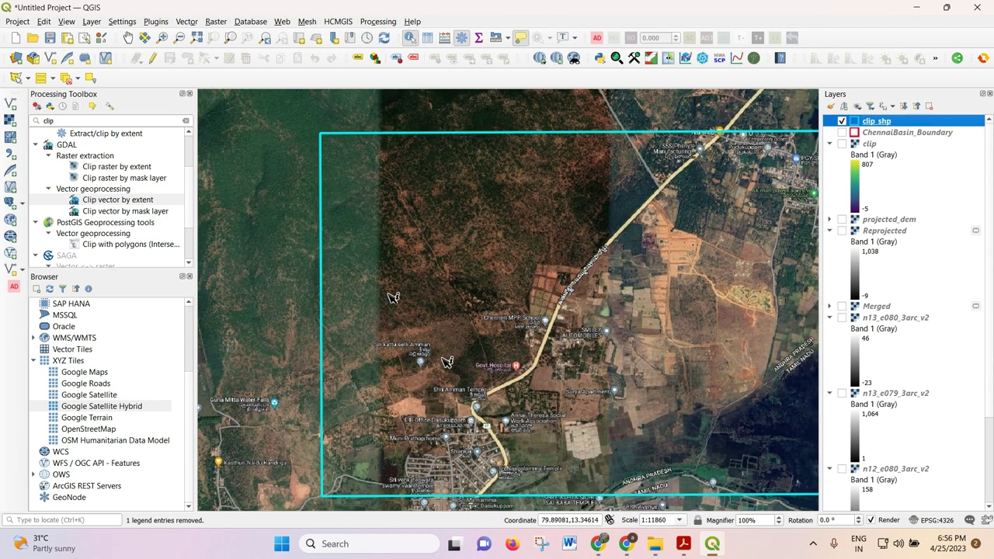
scroll(280, 233, "down", 1)
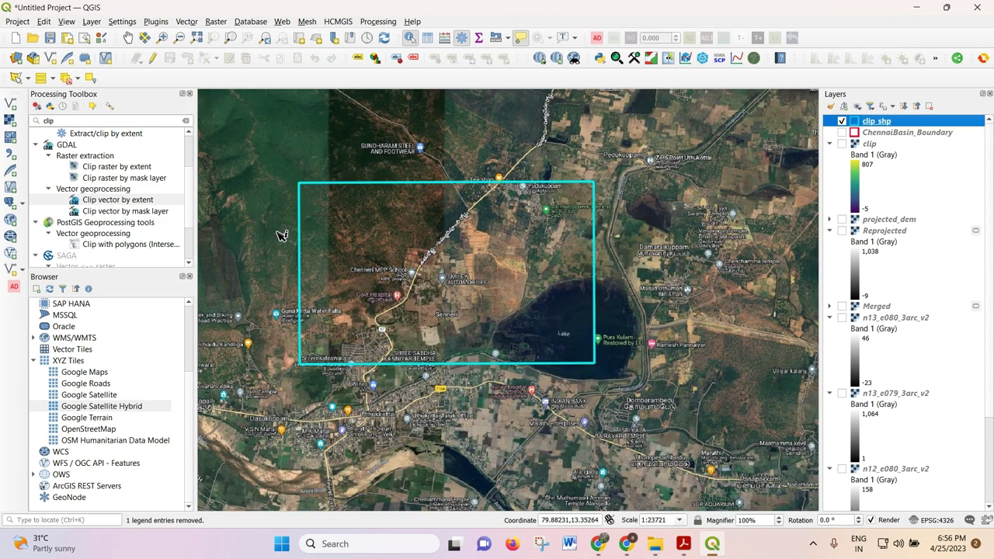
scroll(313, 268, "up", 1)
scroll(292, 274, "down", 1)
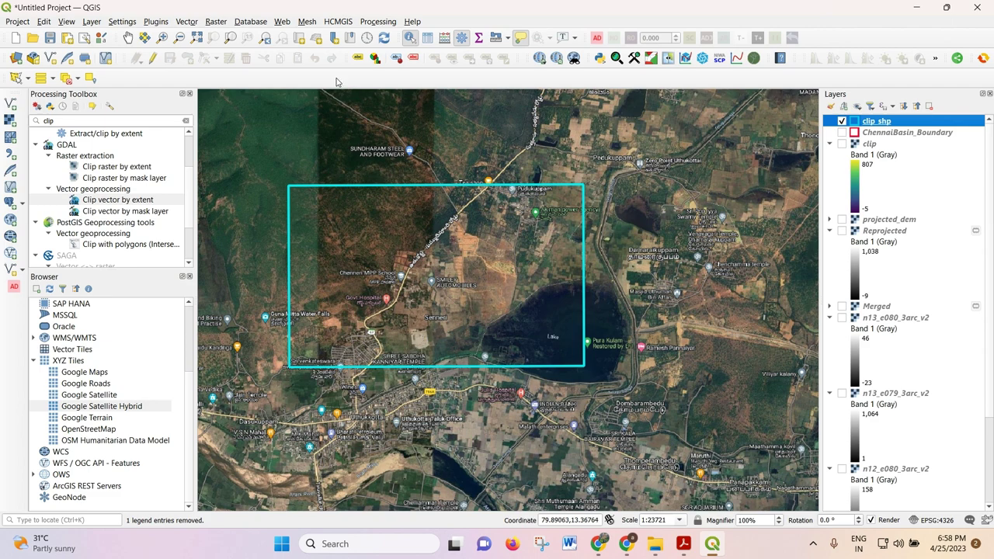
Step: Switch to the Google Meet window in Chrome, check the meeting's participant list, close it and return to QGIS
left_click(604, 543)
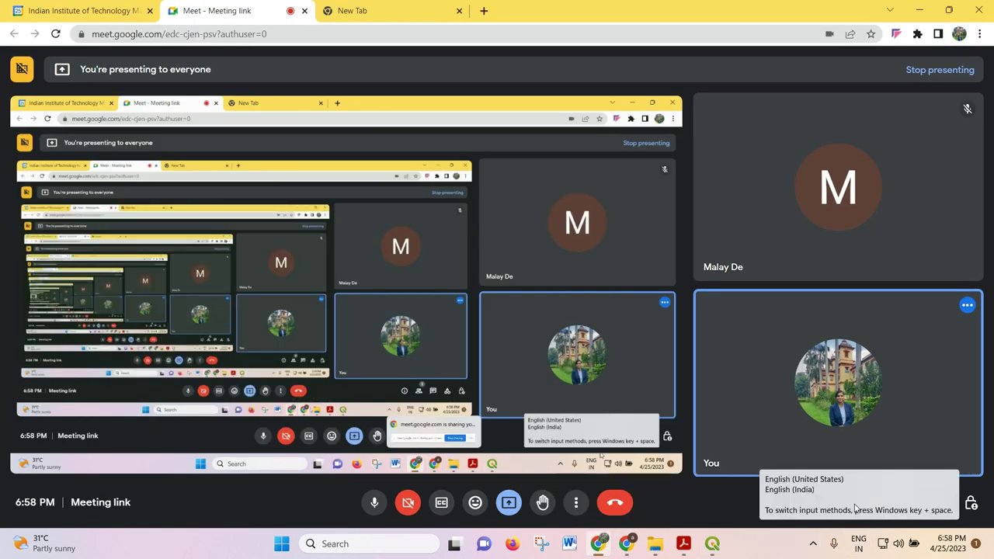
left_click(875, 506)
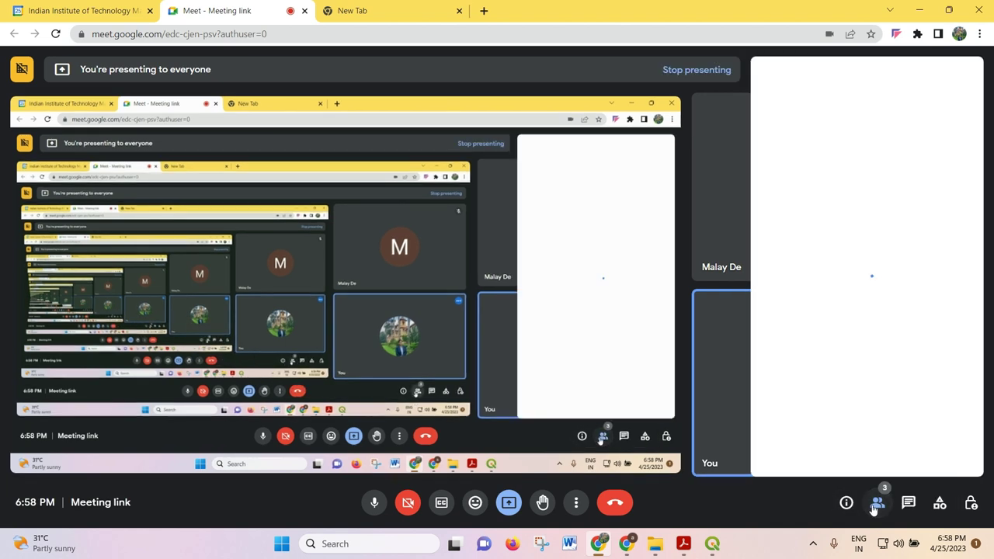
left_click(875, 507)
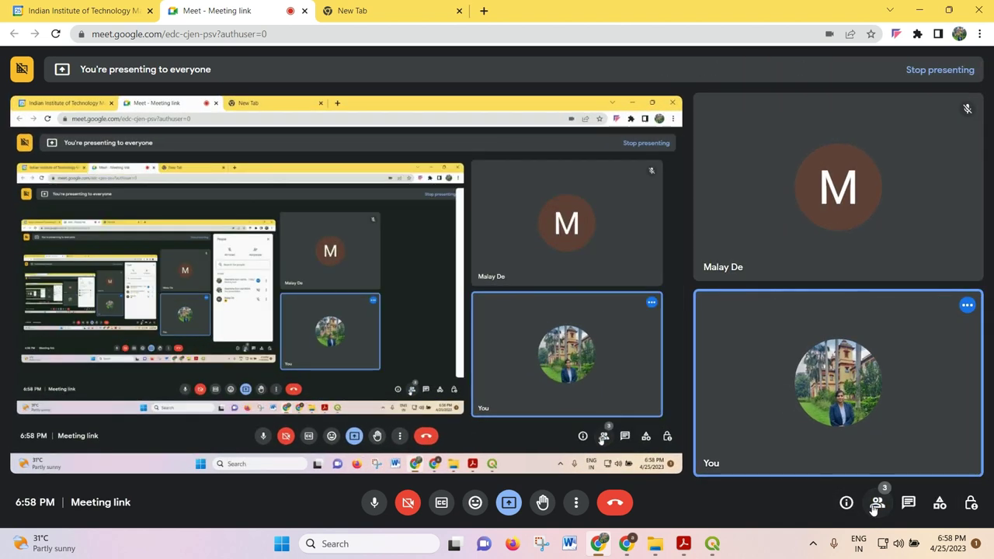
left_click(916, 11)
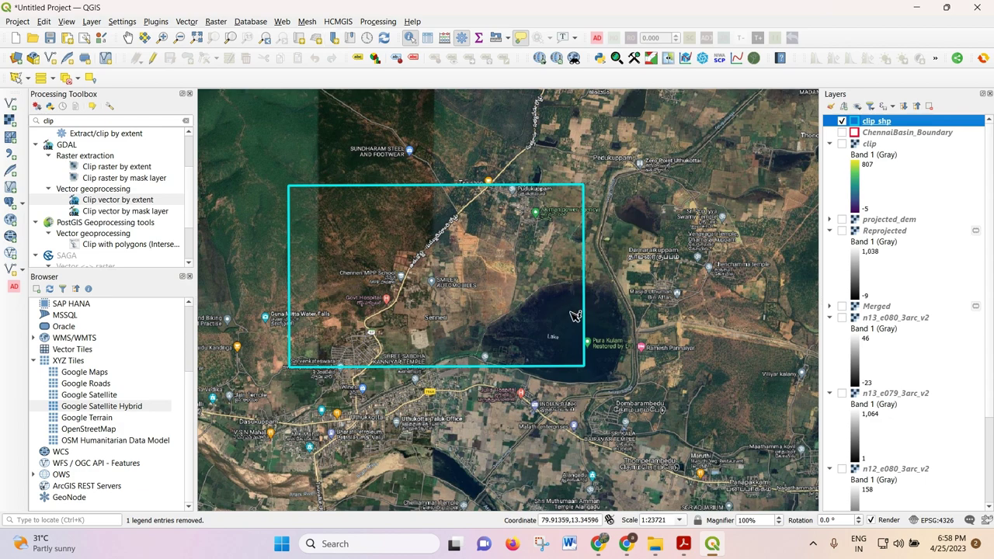
Step: Examine the satellite imagery inside the clip_shp rectangle, including the Pudukuppam settlement, the lake and the surroundings of Senneri
scroll(463, 289, "up", 1)
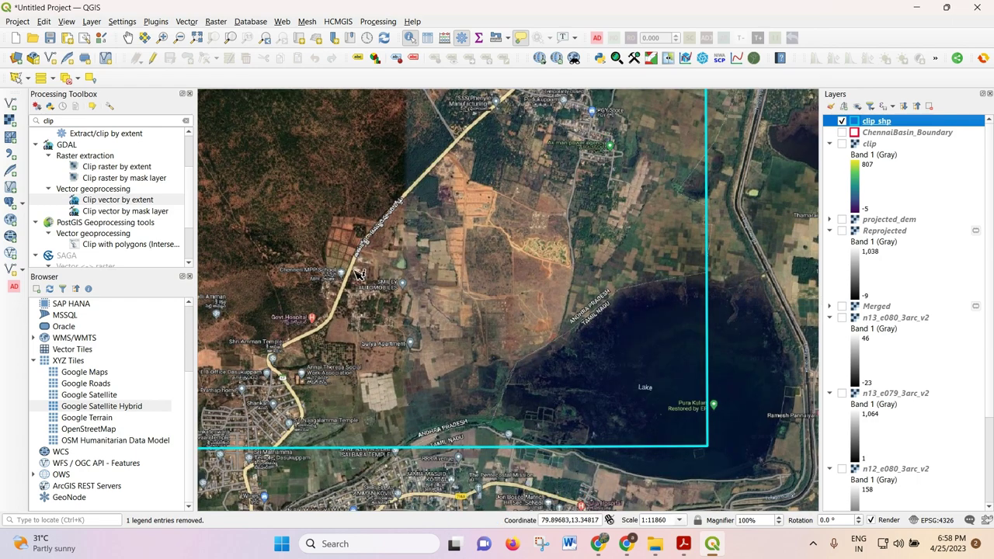
scroll(609, 167, "up", 2)
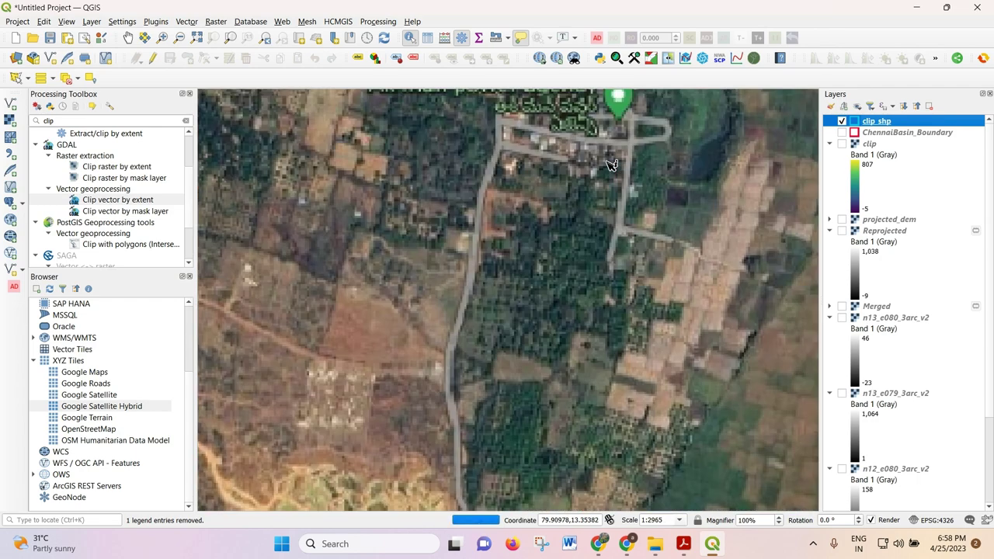
scroll(574, 280, "down", 1)
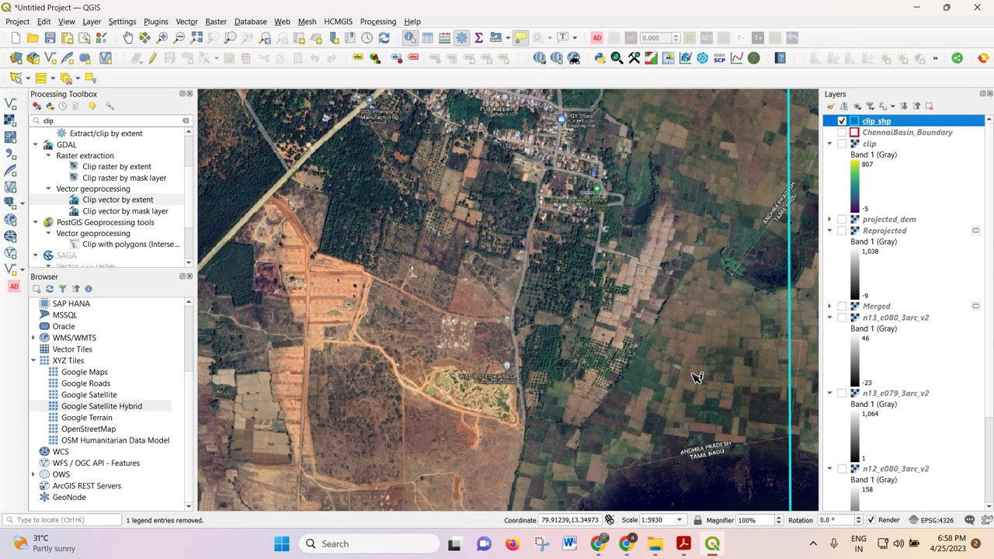
scroll(543, 310, "down", 1)
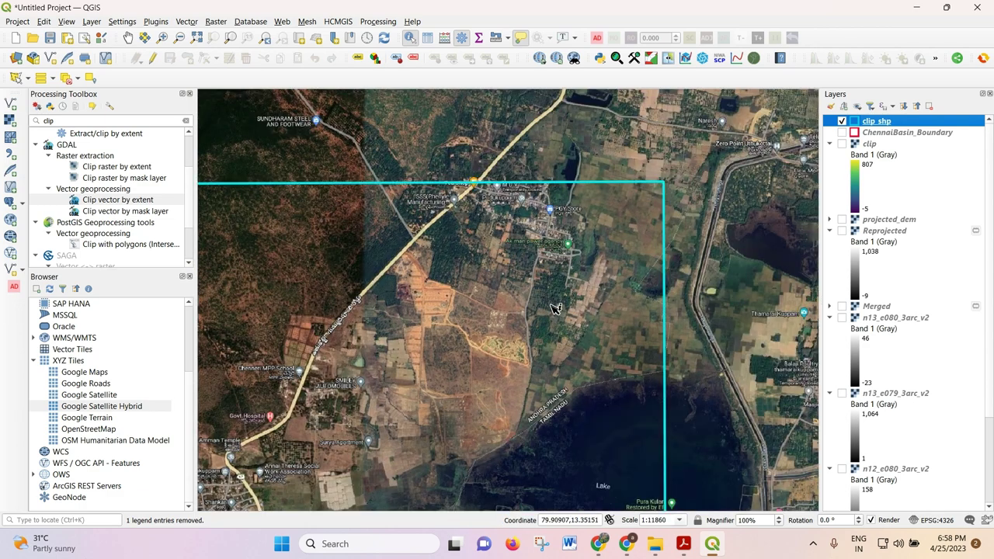
scroll(549, 225, "up", 1)
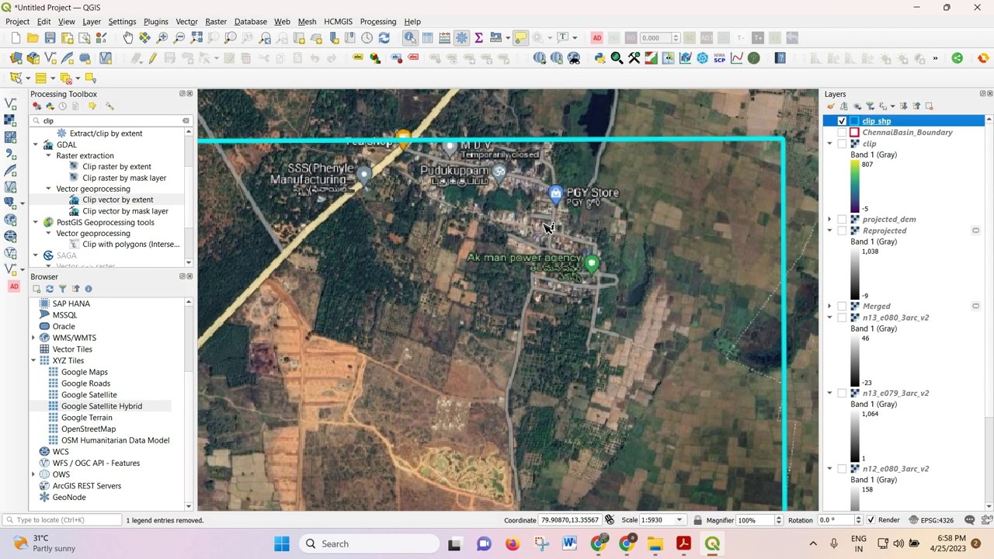
scroll(546, 236, "down", 1)
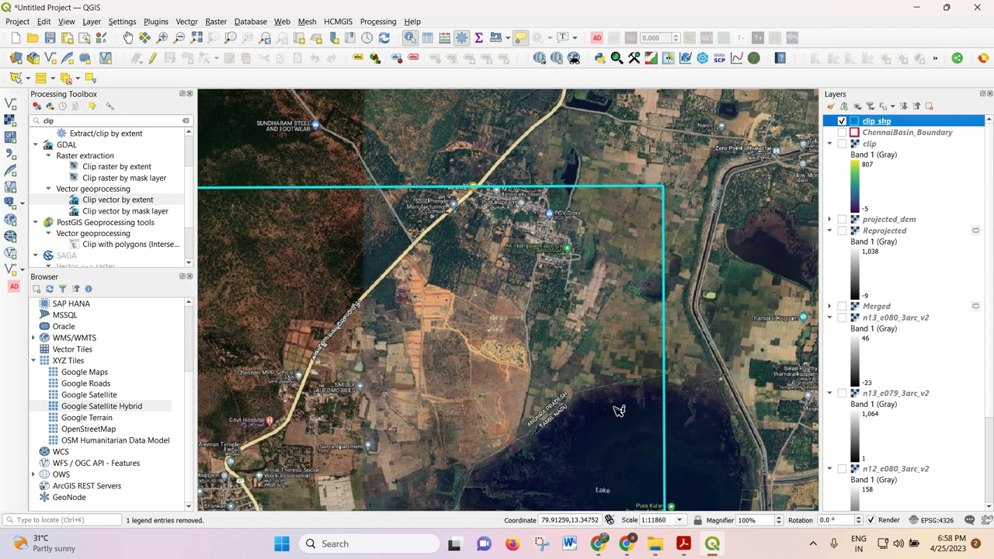
scroll(545, 247, "down", 1)
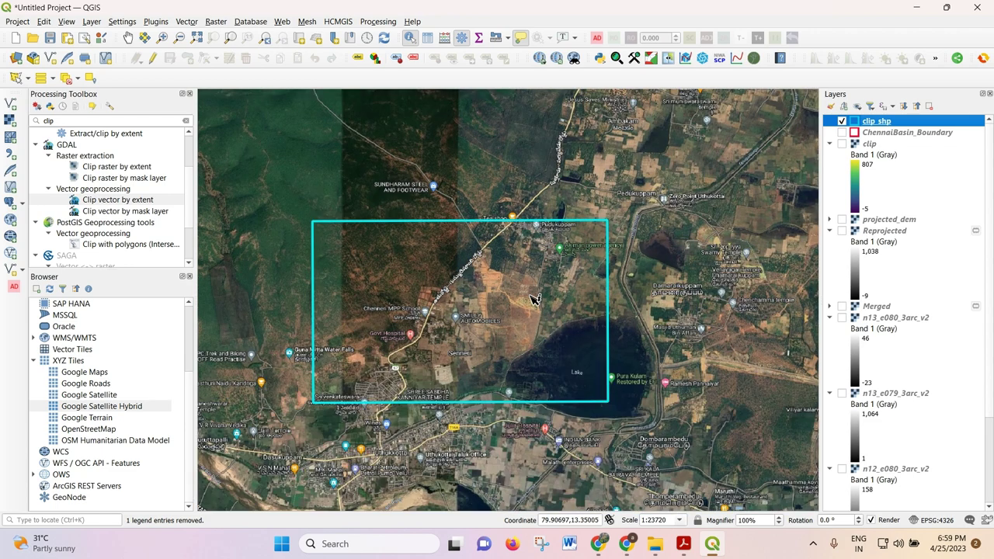
scroll(383, 409, "up", 1)
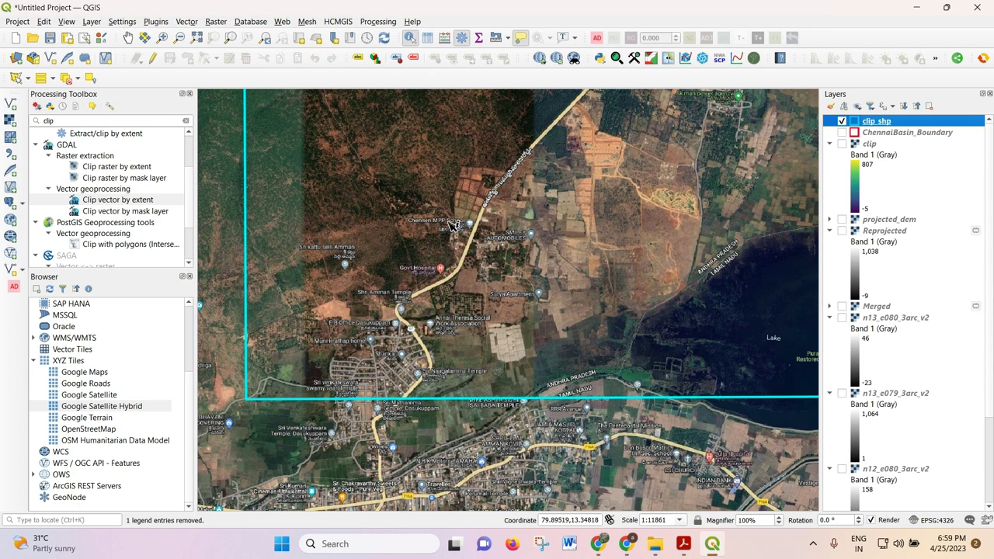
Step: Start editing the clip_shp layer and show the Snapping and Shape Digitizing toolbars
left_click(151, 60)
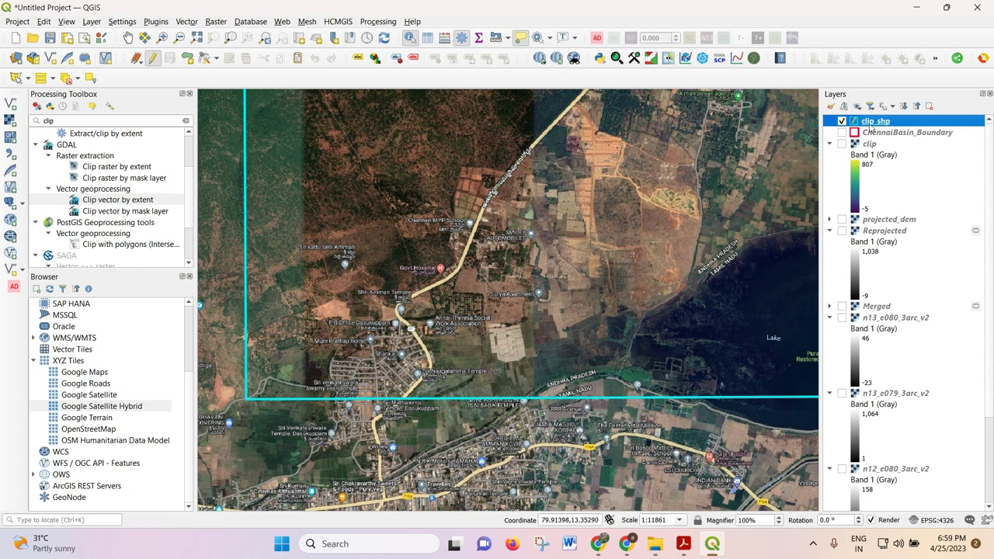
scroll(246, 304, "down", 1)
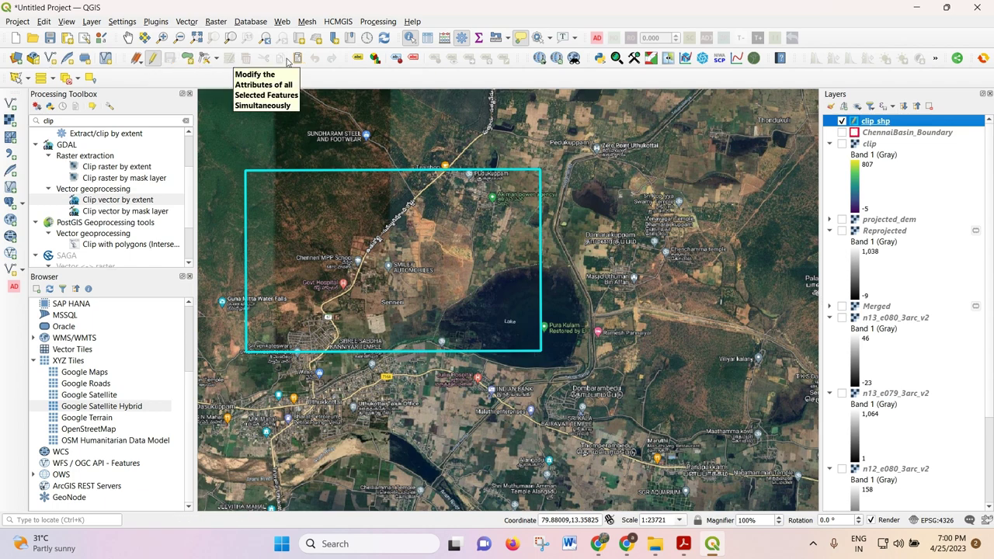
right_click(152, 82)
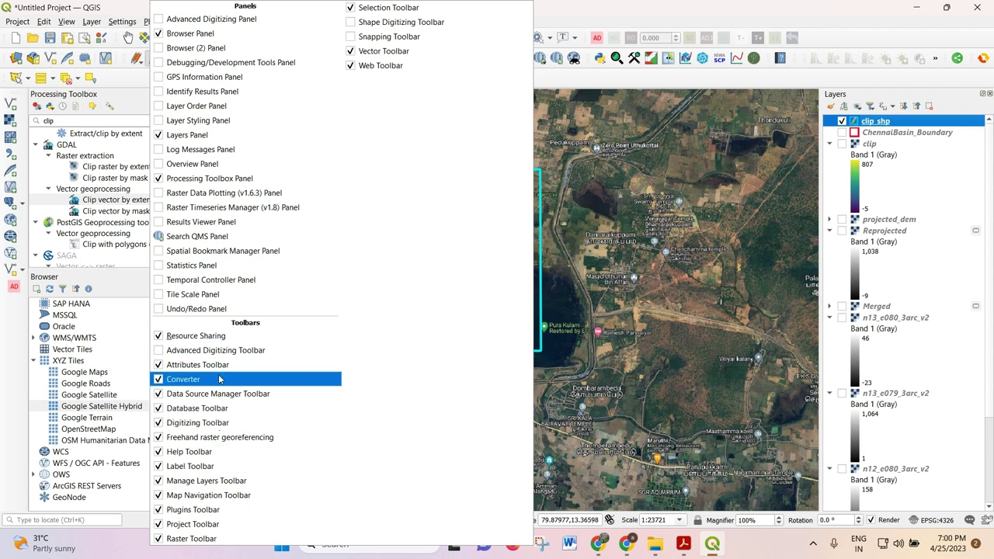
left_click(354, 37)
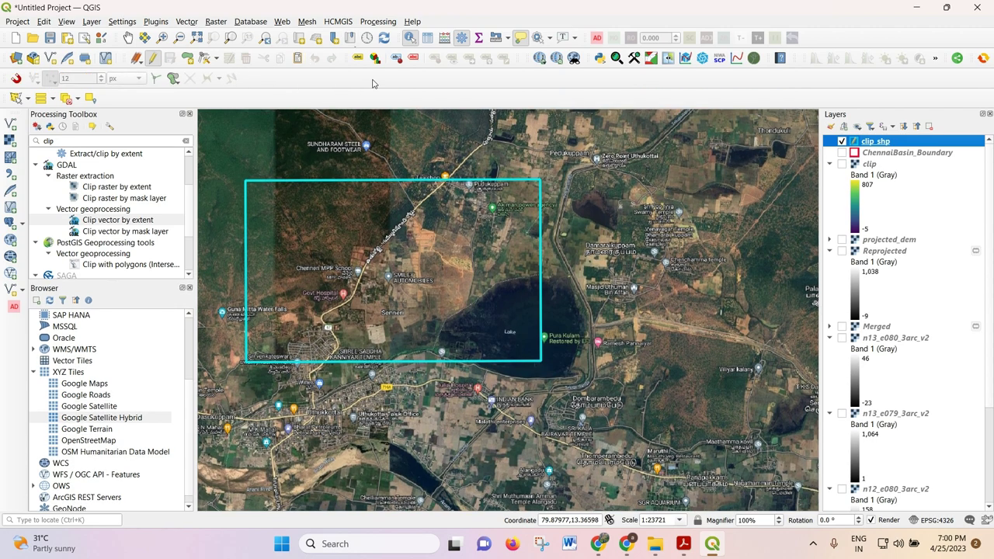
right_click(347, 100)
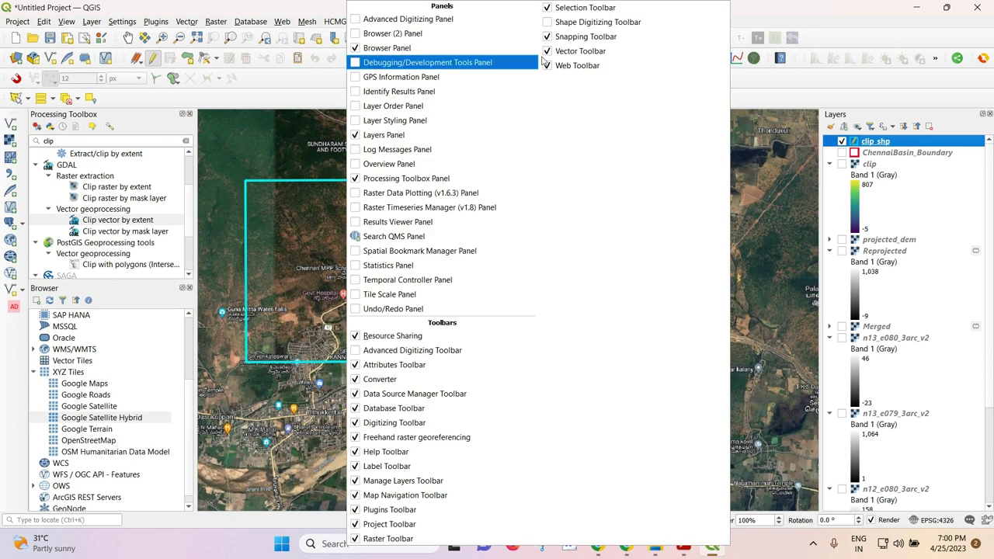
left_click(547, 25)
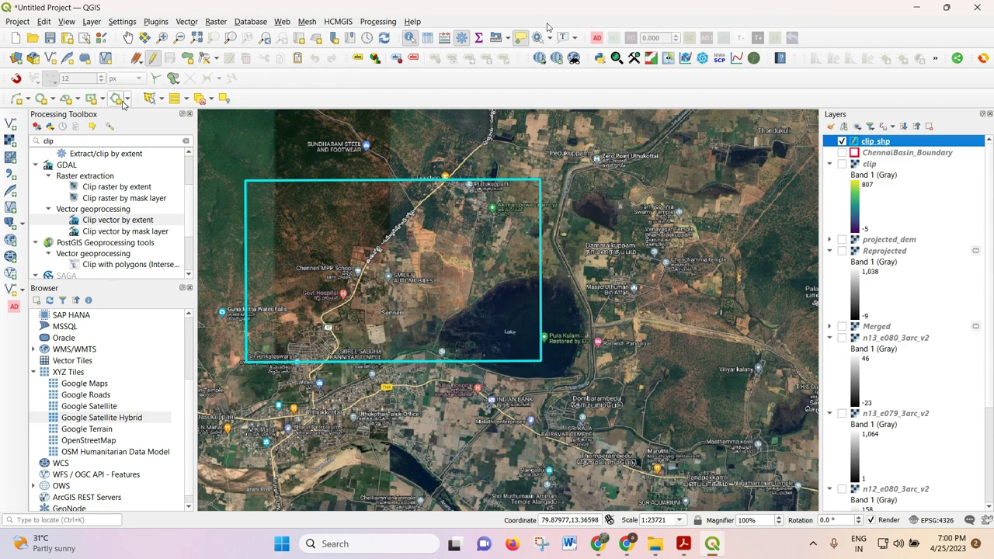
right_click(387, 75)
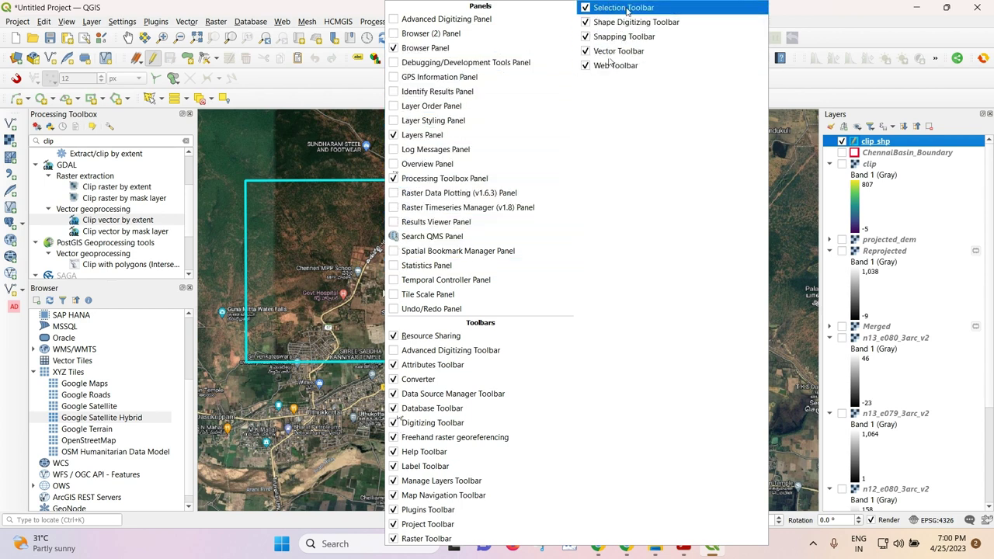
left_click(330, 81)
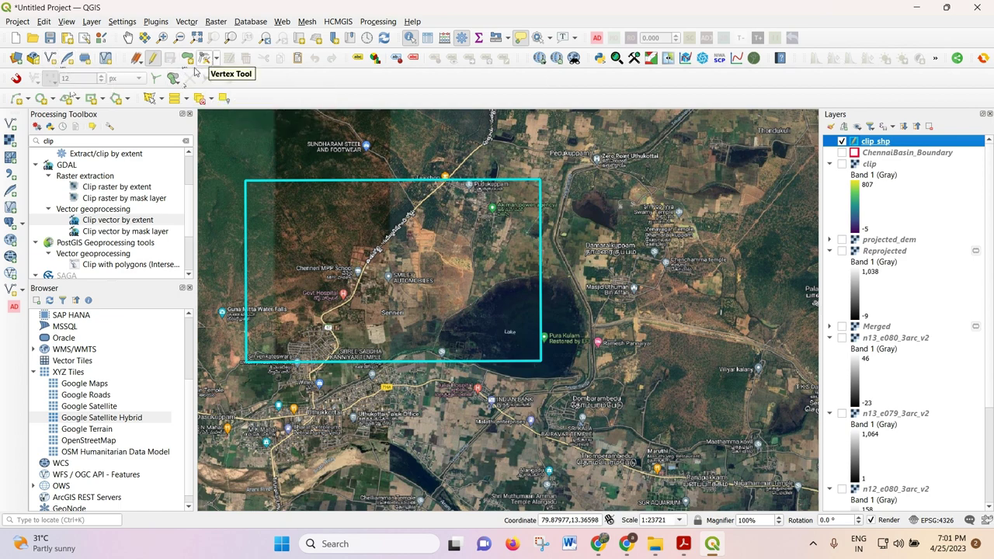
left_click(215, 61)
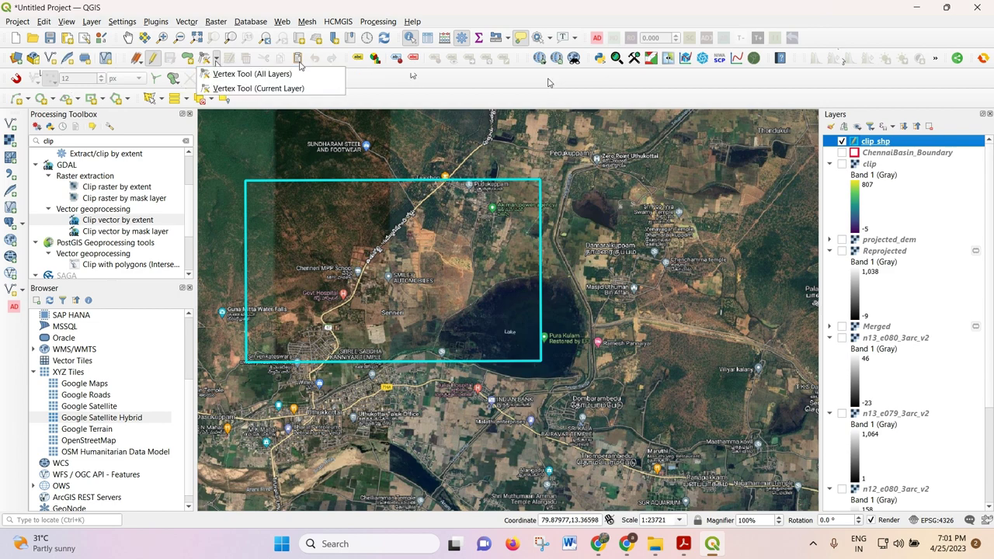
left_click(187, 22)
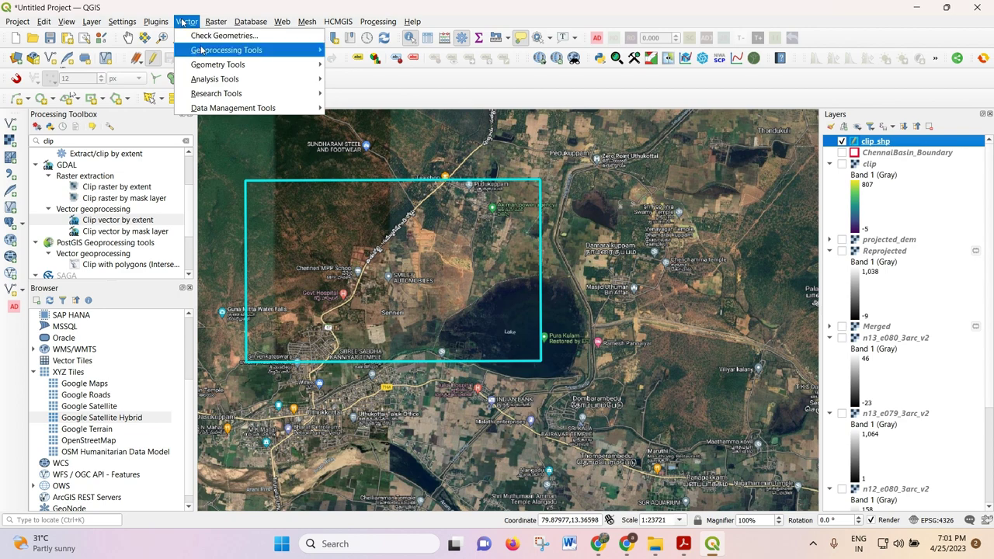
mouse_move(201, 50)
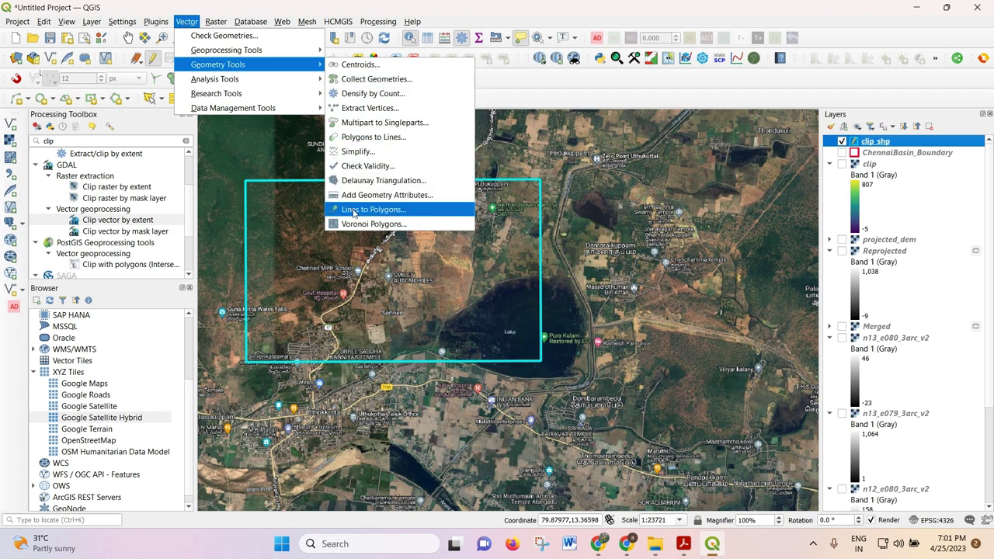
mouse_move(282, 85)
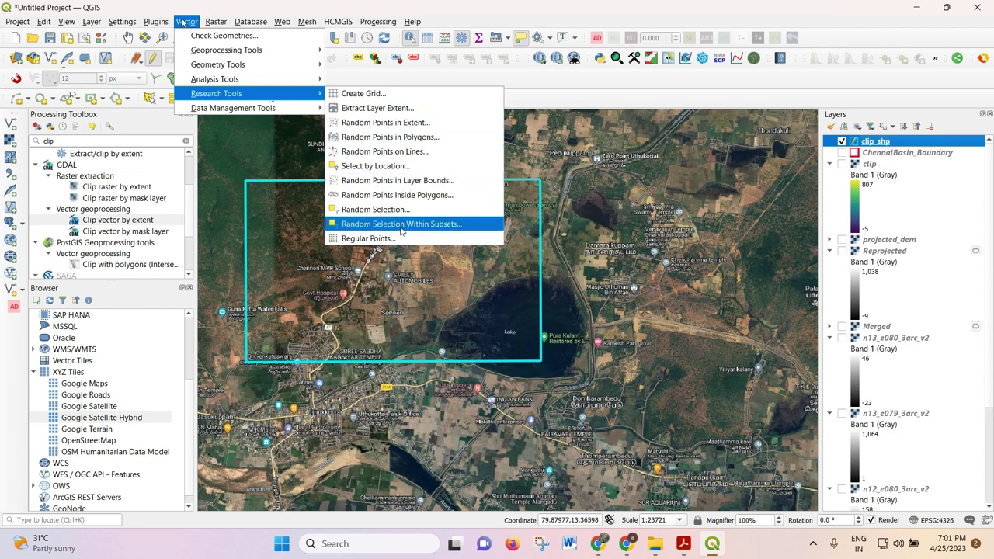
mouse_move(243, 104)
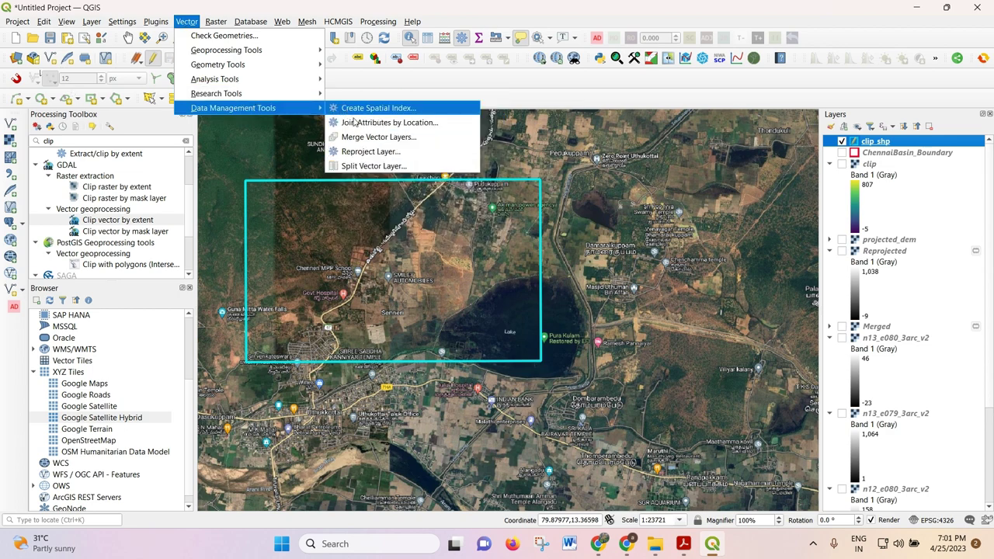
left_click(413, 86)
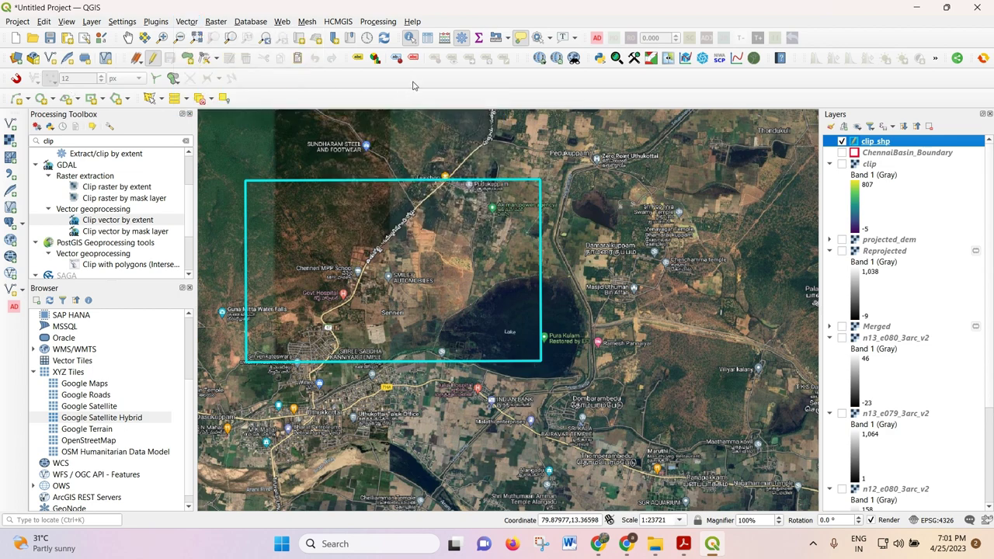
left_click(67, 59)
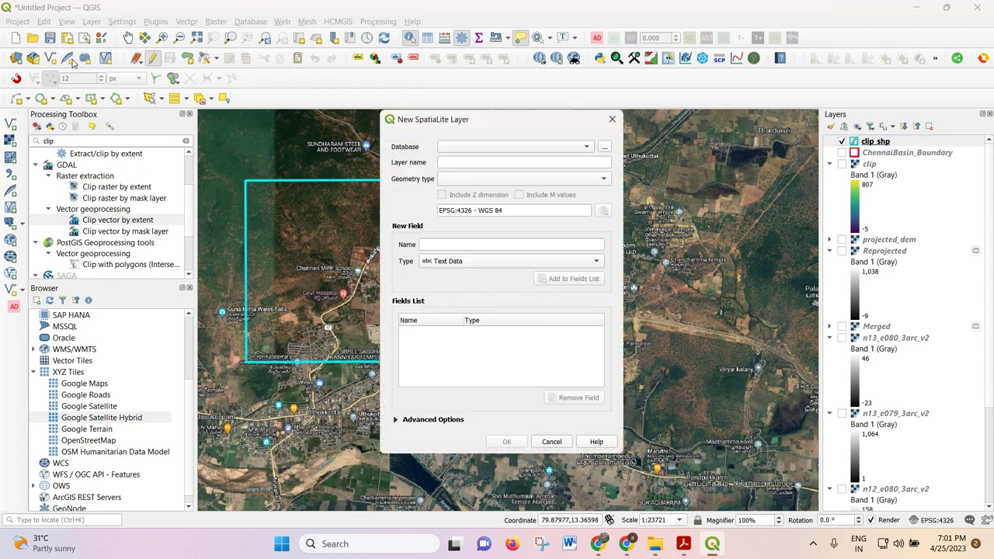
left_click(612, 118)
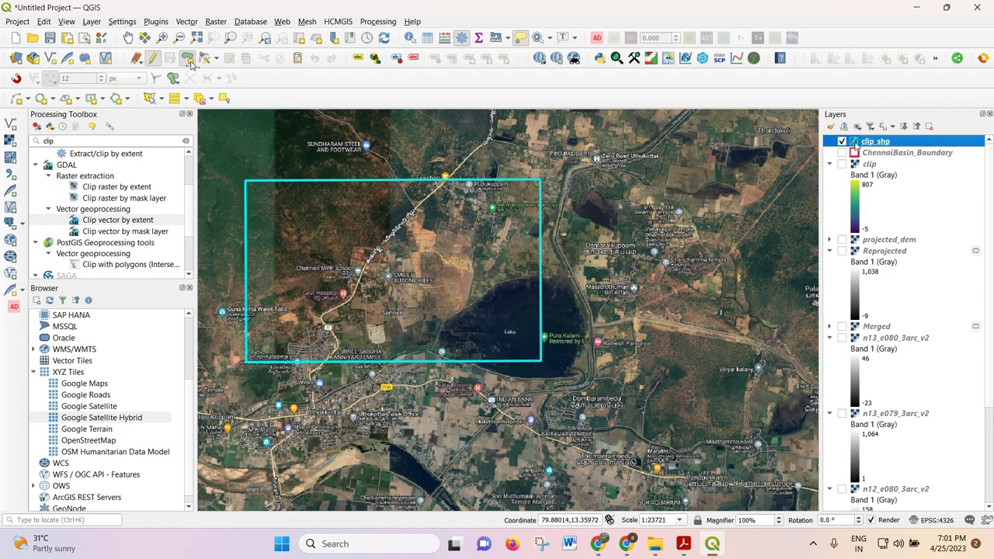
right_click(291, 86)
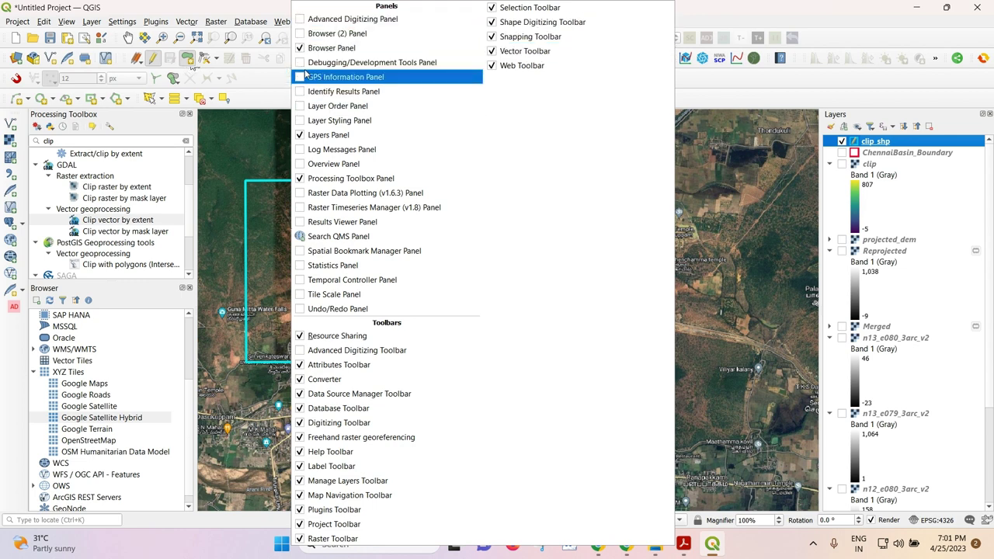
left_click(97, 137)
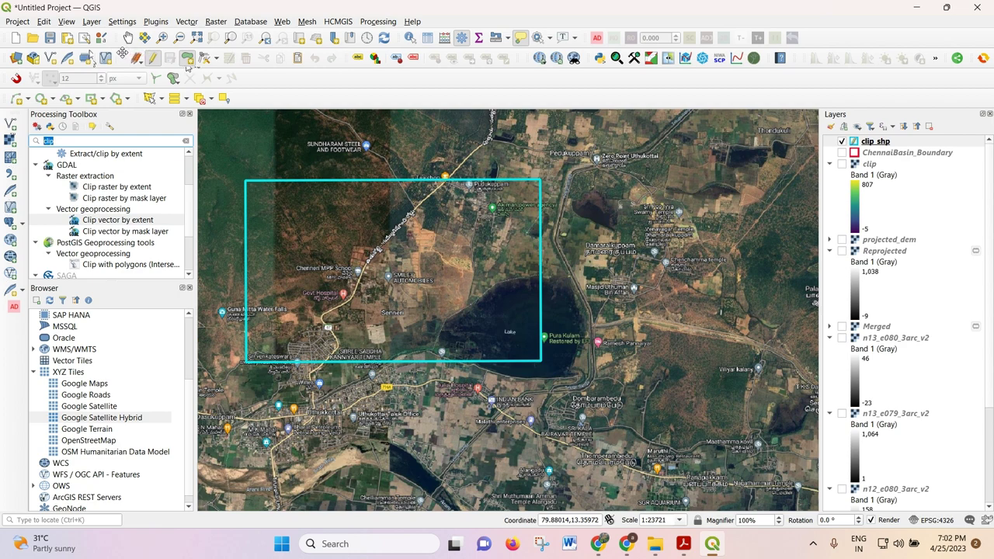
Step: Move the Digitizing Toolbar beside the snapping tools and show the Advanced Digitizing Toolbar
left_click_drag(187, 67, 250, 74)
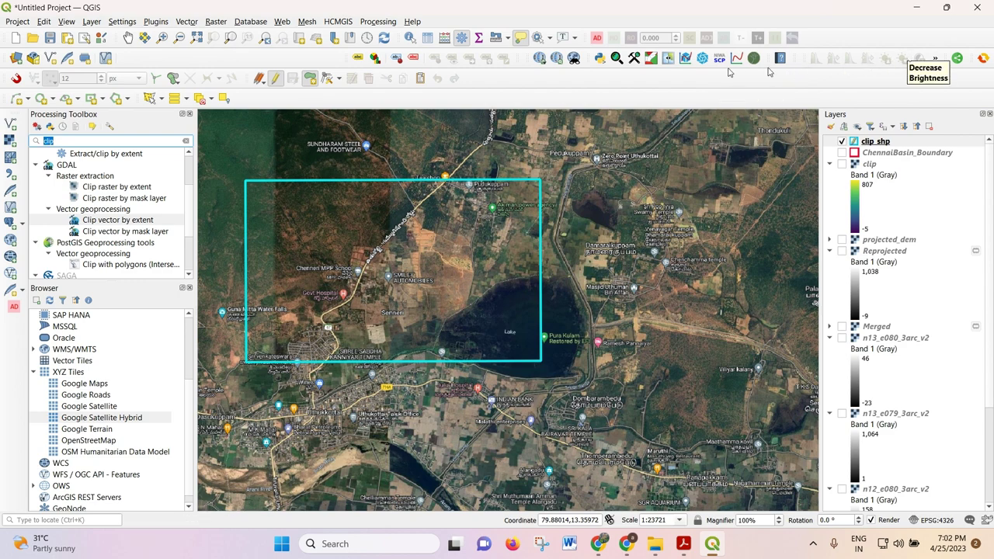
right_click(511, 82)
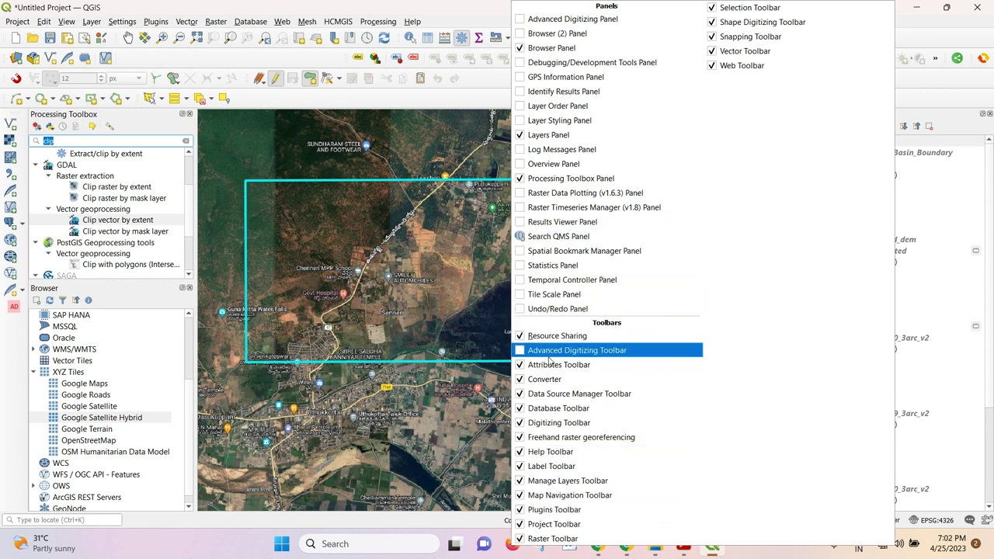
left_click(517, 350)
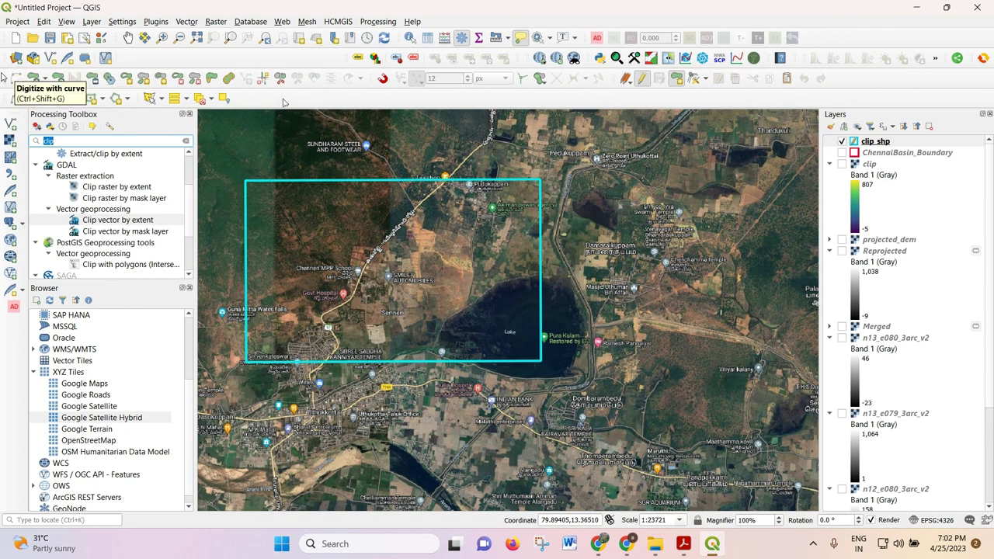
Step: Rearrange the digitizing toolbars, placing the Digitizing Toolbar beside the data source tools and the Advanced Digitizing Toolbar beside the snapping tools
left_click_drag(8, 78, 233, 94)
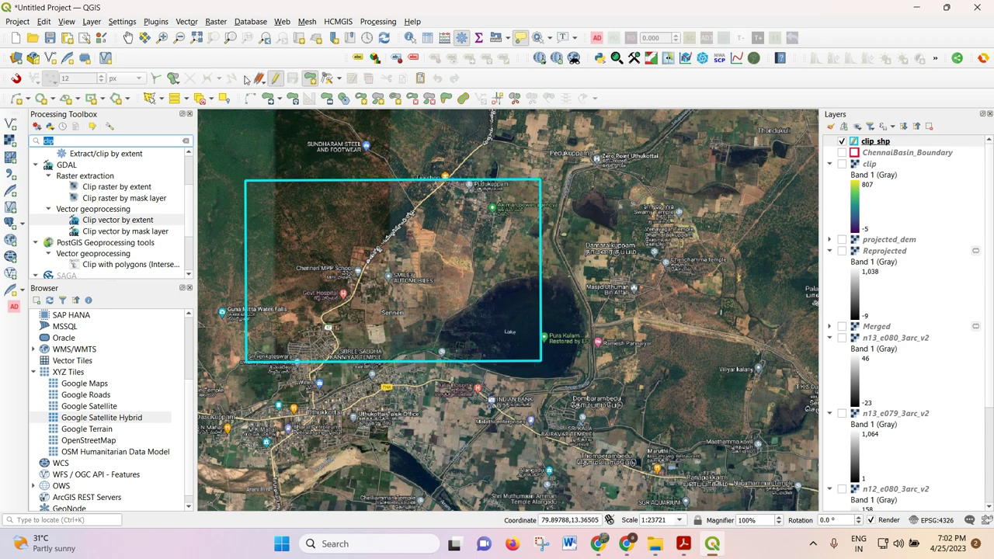
left_click_drag(246, 78, 132, 58)
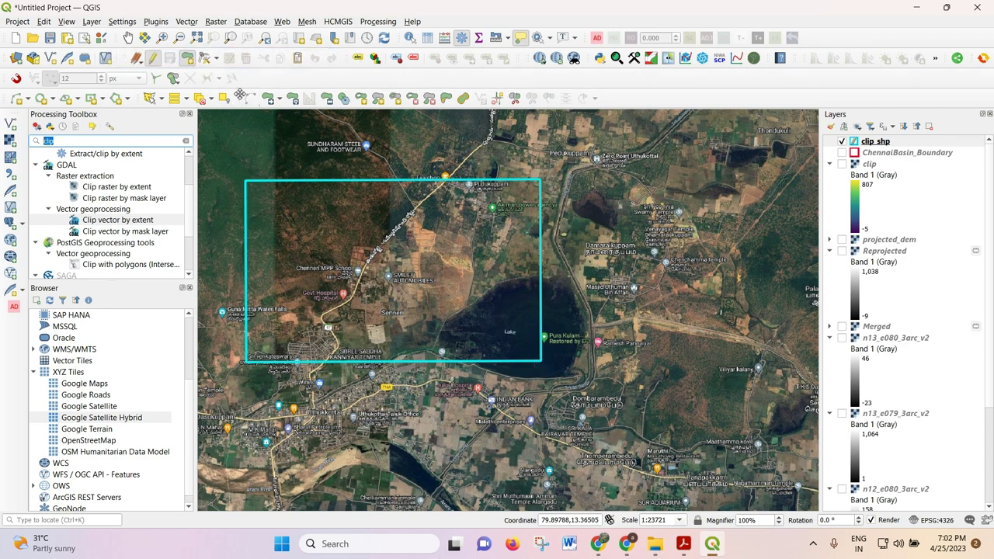
left_click_drag(238, 97, 259, 80)
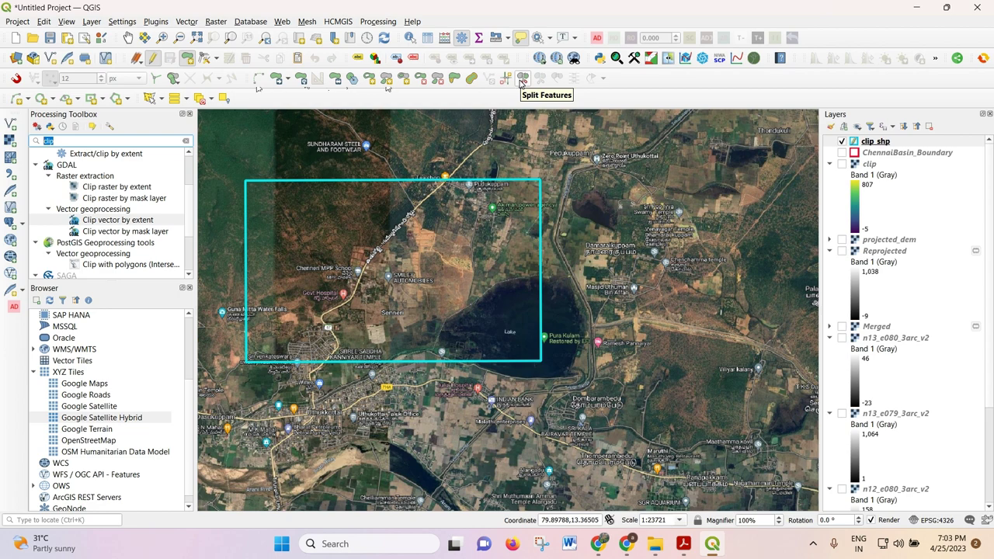
Step: Split the clip_shp rectangle with Split Features along the lake's northwestern shoreline, from the rectangle's eastern edge to its southern edge
mouse_move(604, 538)
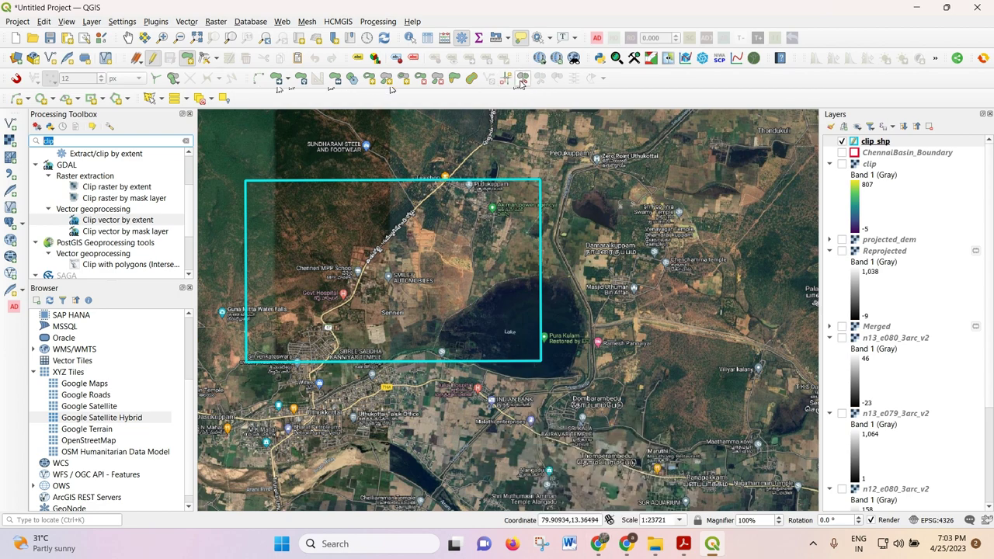
left_click(520, 80)
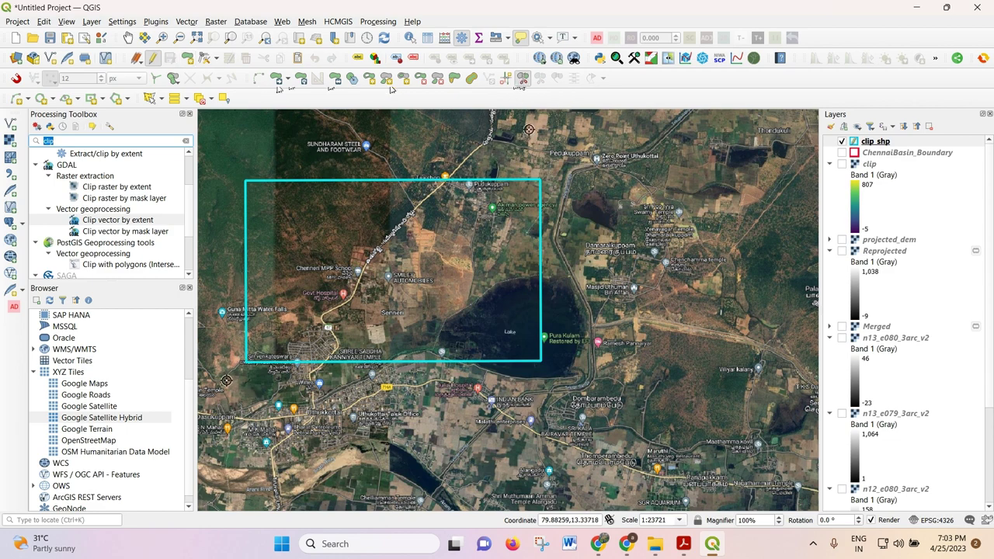
scroll(241, 347, "up", 1)
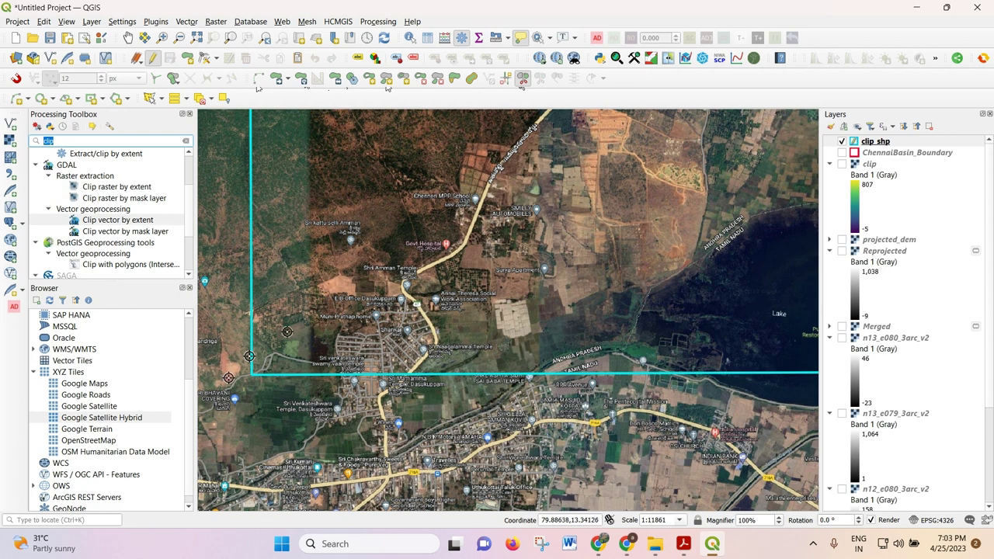
scroll(325, 273, "up", 1)
scroll(397, 319, "down", 1)
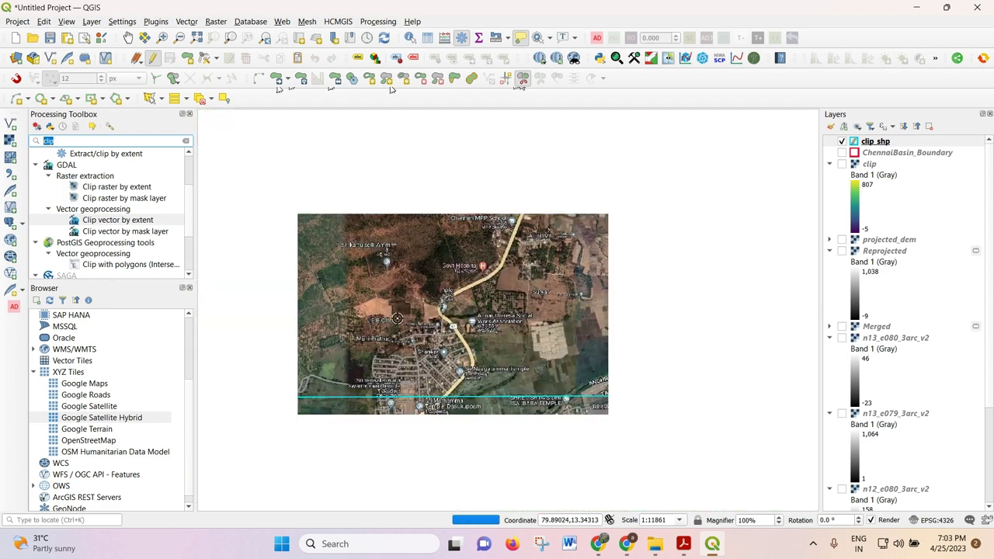
scroll(281, 351, "up", 1)
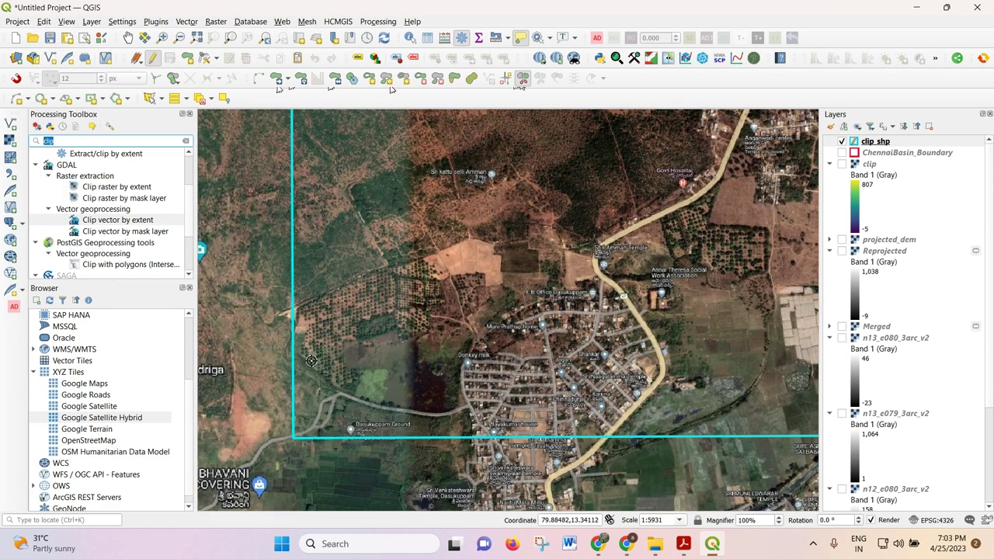
scroll(289, 378, "down", 2)
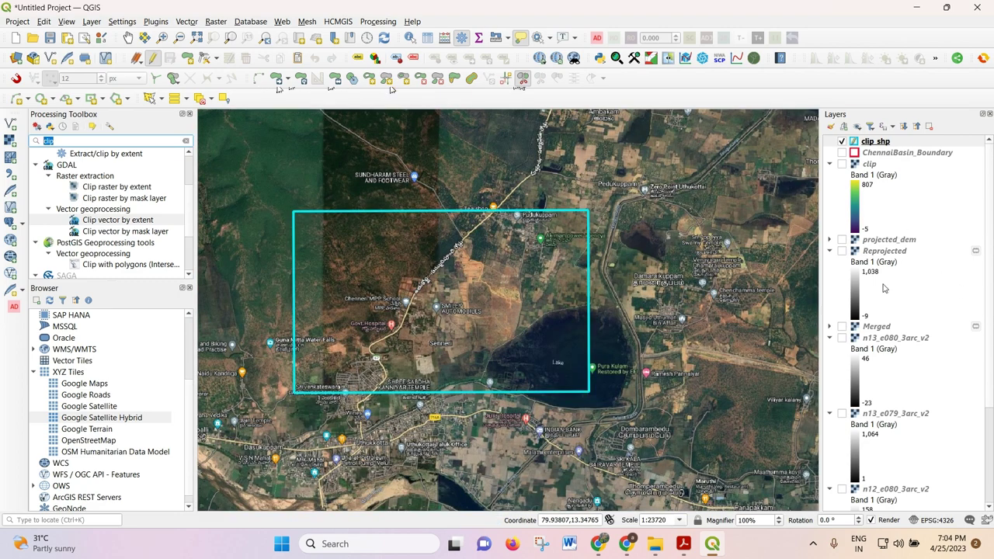
scroll(883, 288, "down", 5)
scroll(882, 288, "up", 5)
scroll(298, 427, "up", 1)
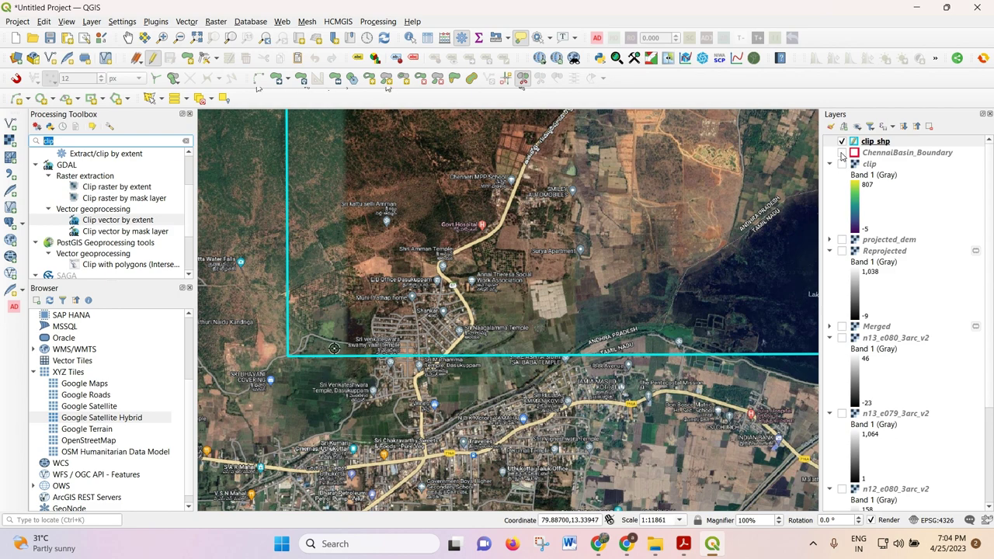
scroll(379, 346, "up", 1)
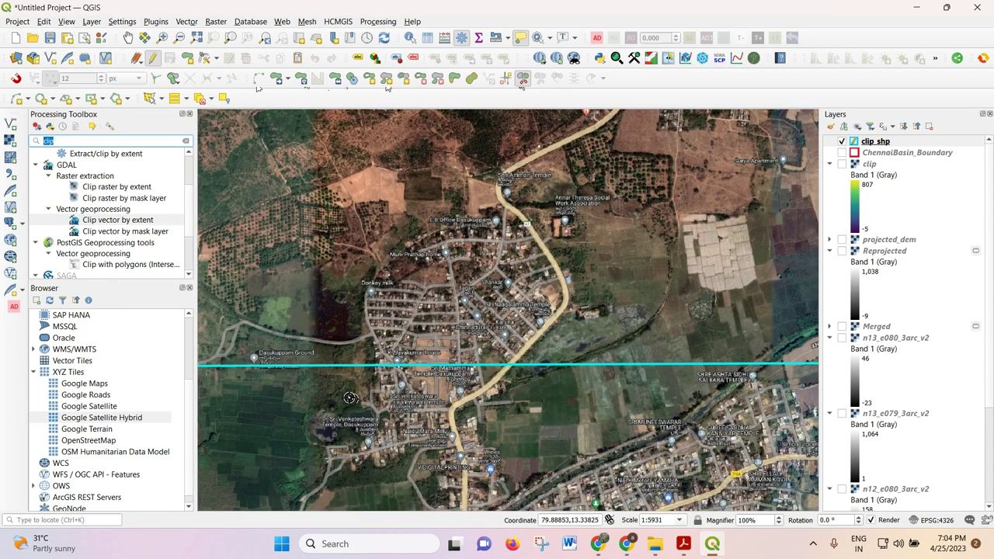
scroll(346, 391, "down", 2)
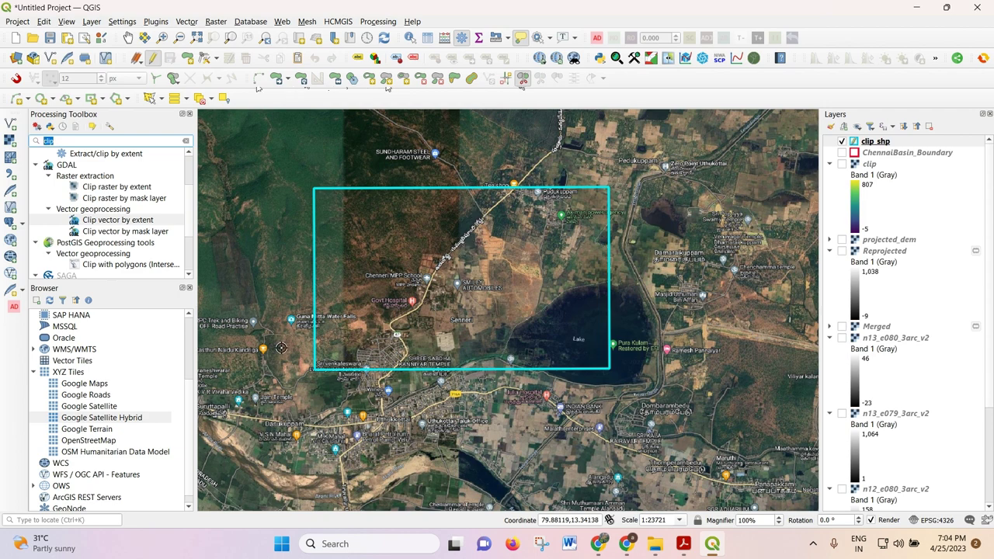
scroll(578, 372, "up", 1)
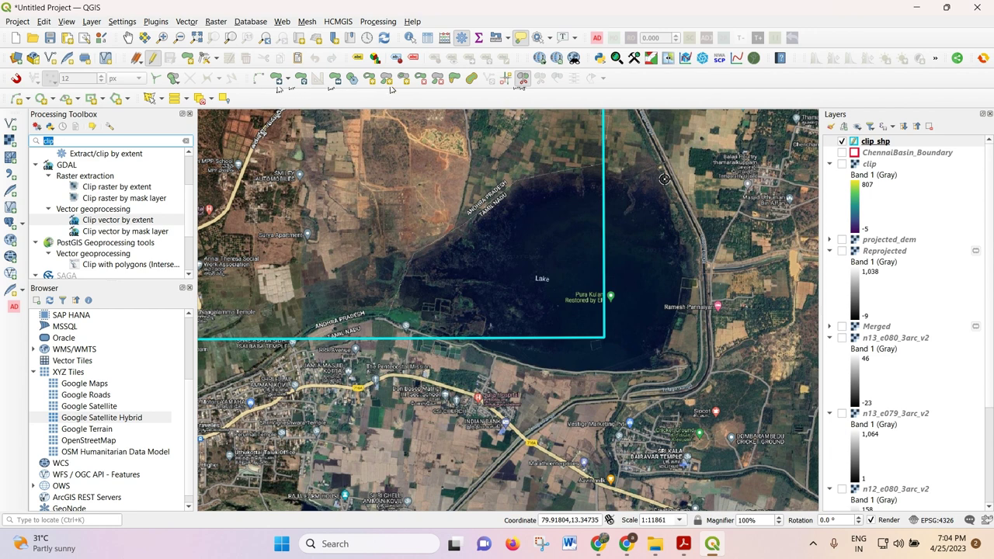
left_click(630, 164)
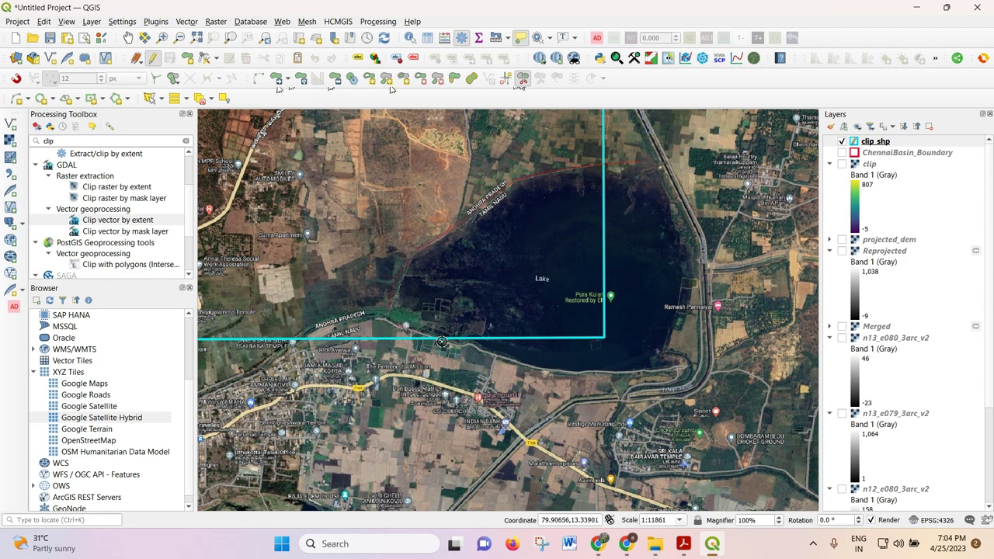
right_click(509, 356)
scroll(554, 253, "down", 1)
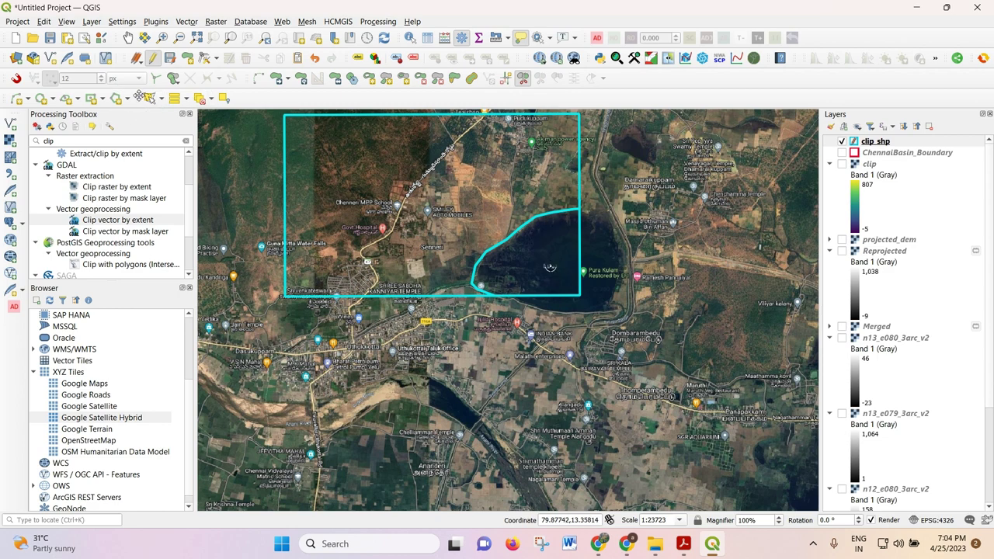
Step: Select the lake polygon and the remaining clip_shp polygon in turn, ending with the larger one selected
left_click(151, 101)
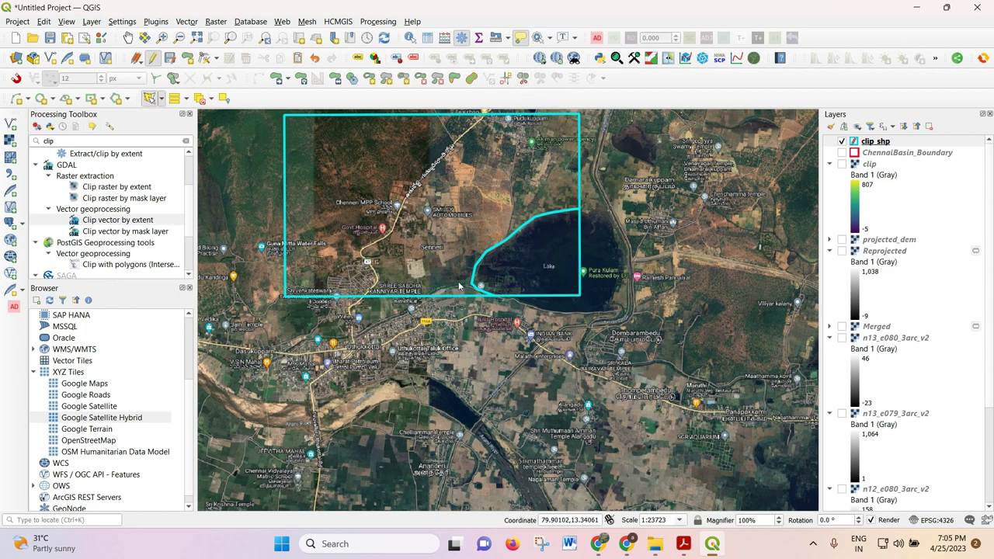
left_click_drag(556, 264, 484, 289)
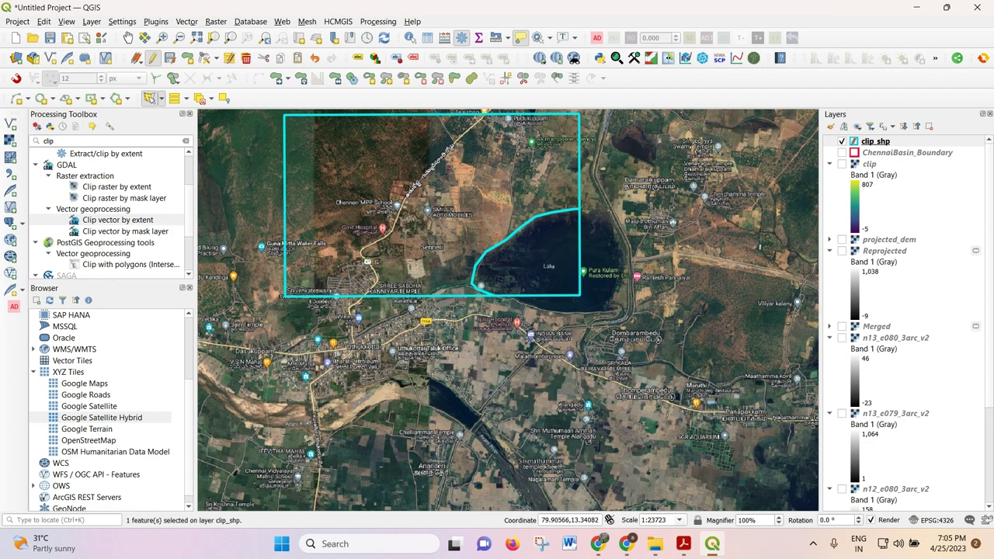
left_click(161, 98)
left_click(167, 113)
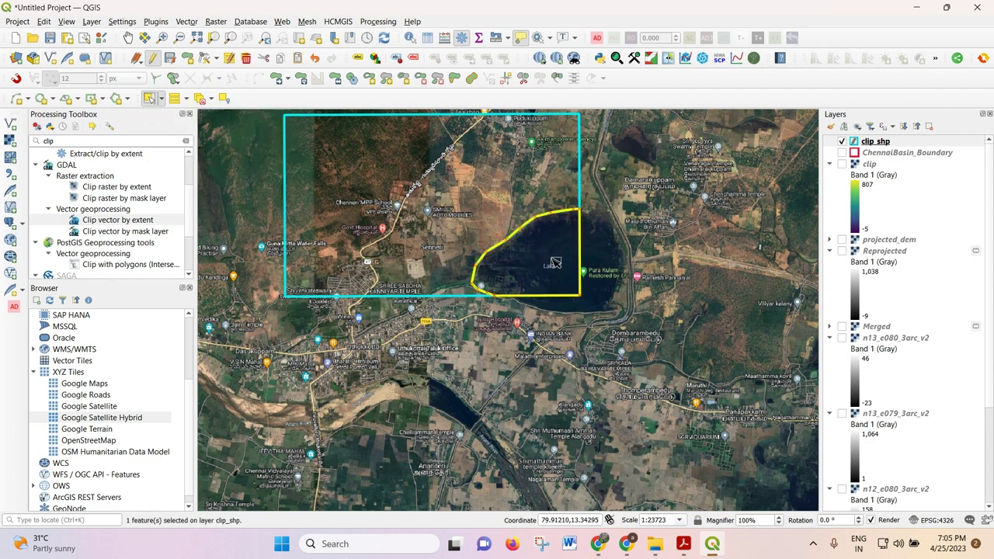
left_click(473, 221)
left_click(535, 265)
left_click(541, 258)
left_click(490, 233)
left_click(543, 261)
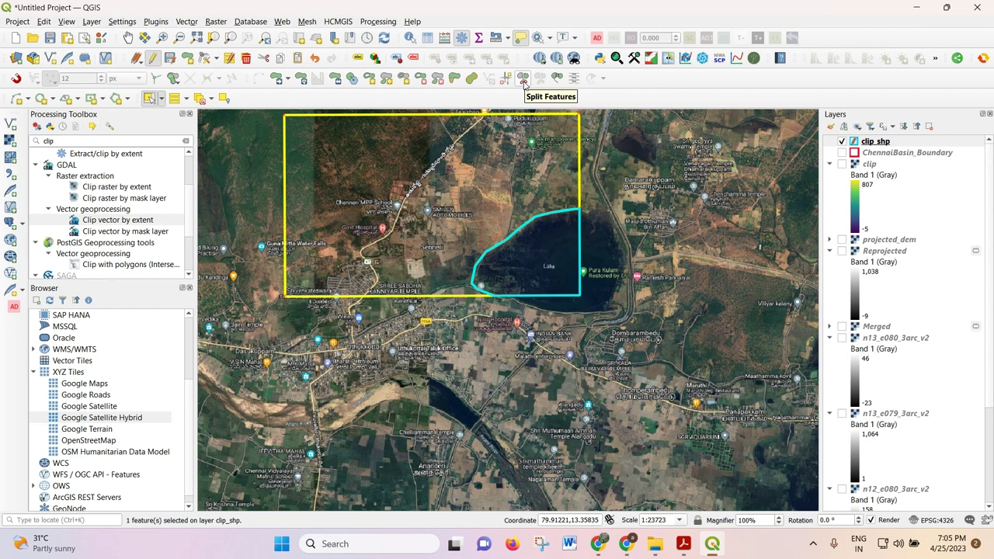
Step: Start a split line at the larger polygon's northern edge and trace it south past the pond and fields east of Pudukuppam
left_click(524, 80)
scroll(591, 237, "down", 1)
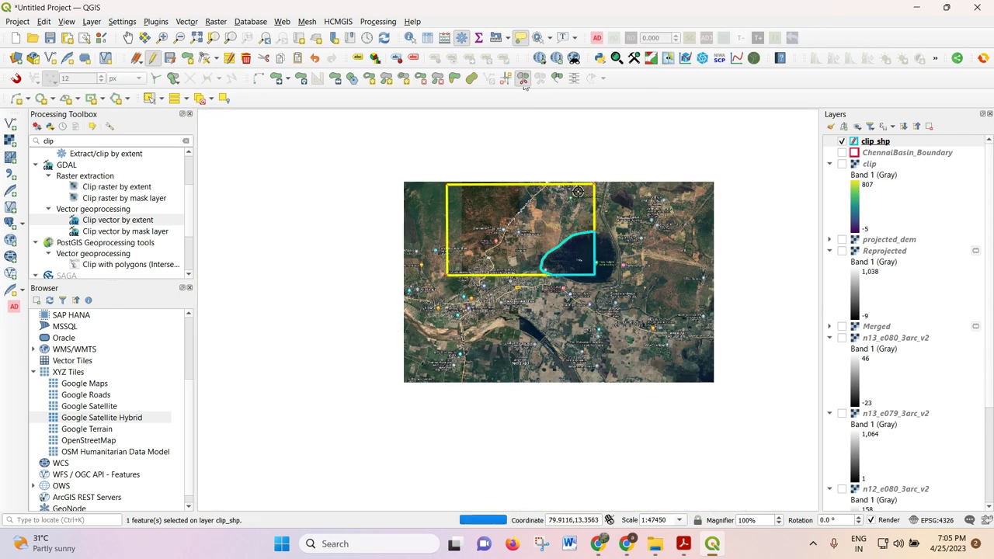
scroll(579, 209, "up", 3)
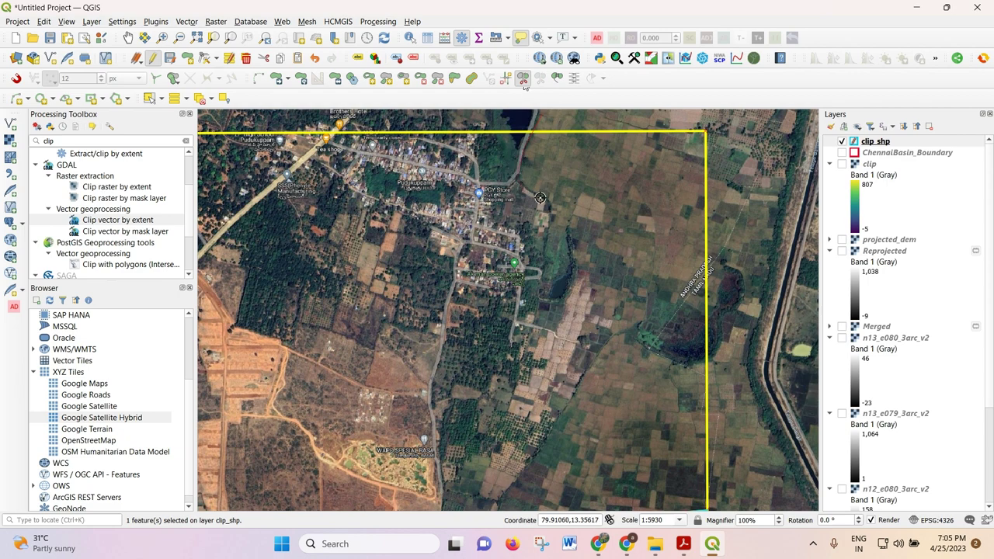
scroll(538, 193, "up", 1)
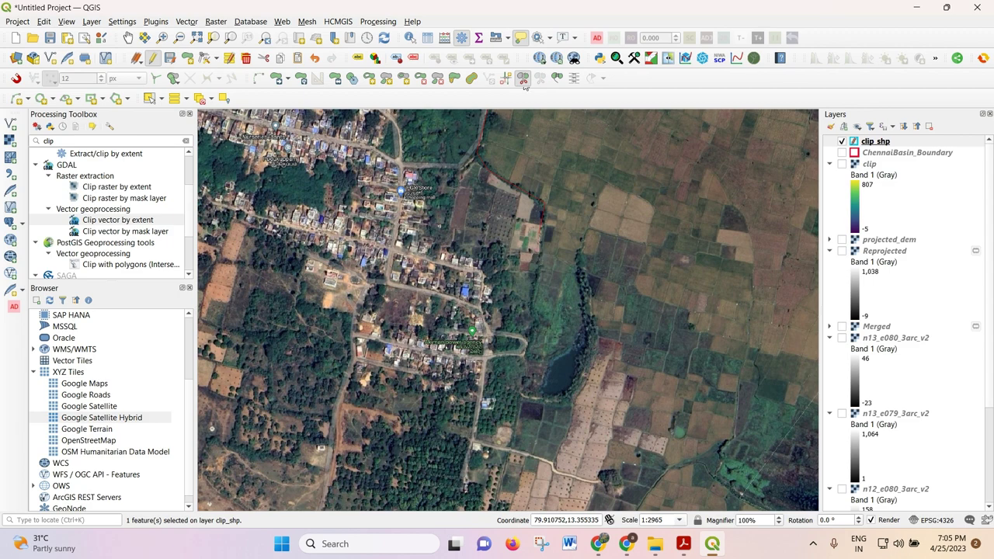
scroll(561, 220, "down", 1)
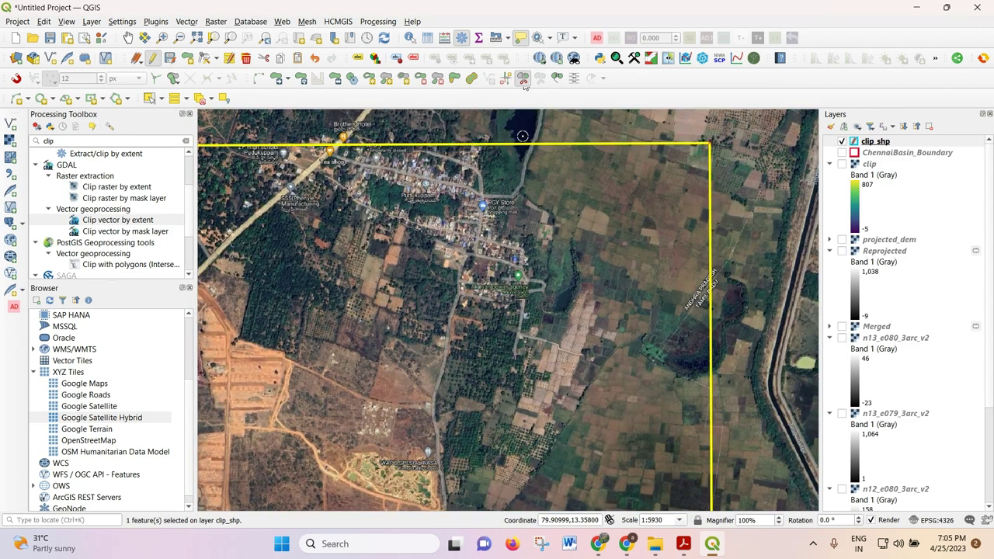
scroll(503, 202, "up", 1)
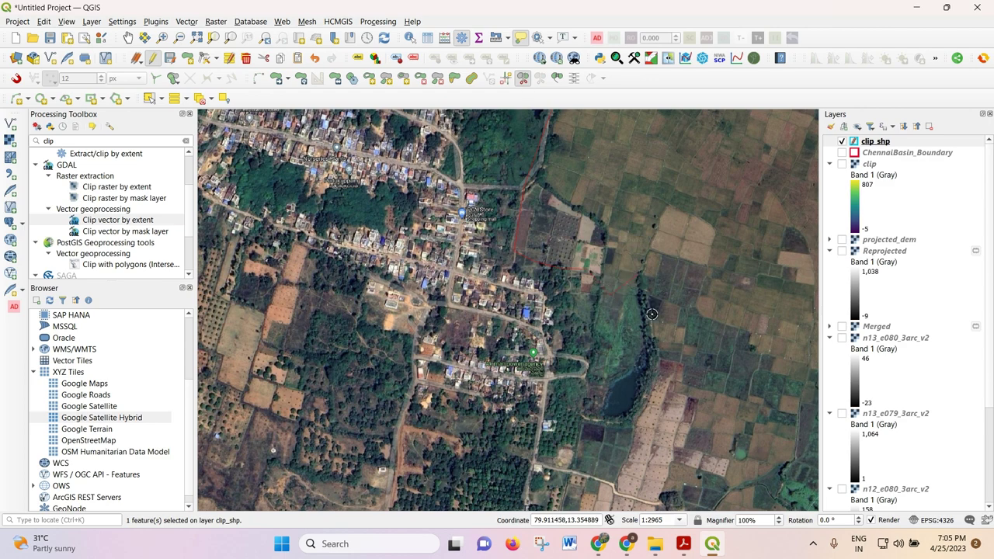
scroll(574, 212, "down", 1)
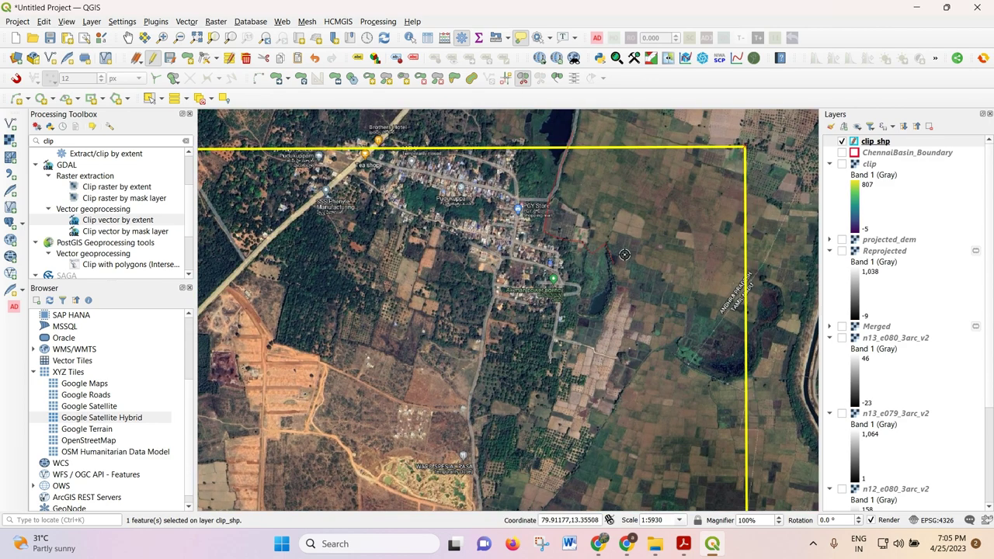
scroll(612, 340, "up", 1)
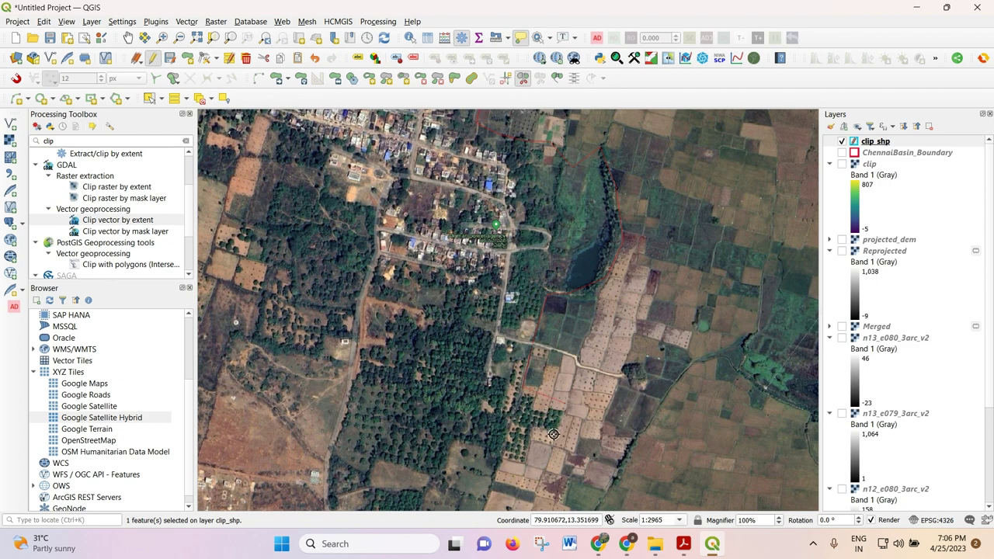
scroll(553, 433, "up", 1)
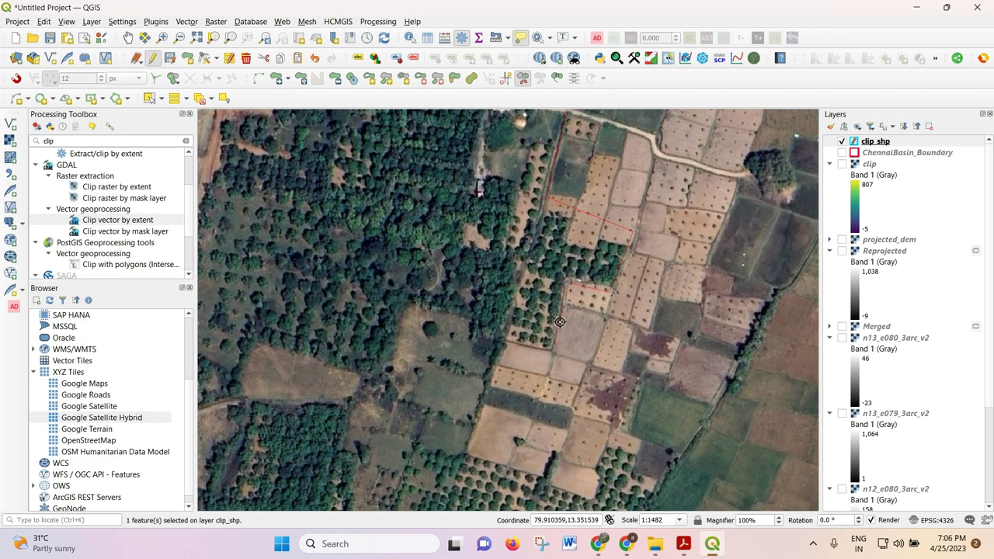
Step: Continue the split line south around the bare field plots between the dense orchard and the farmland
left_click(553, 346)
left_click(506, 344)
left_click(471, 455)
left_click(536, 465)
left_click(588, 497)
scroll(656, 264, "down", 3)
scroll(651, 283, "up", 2)
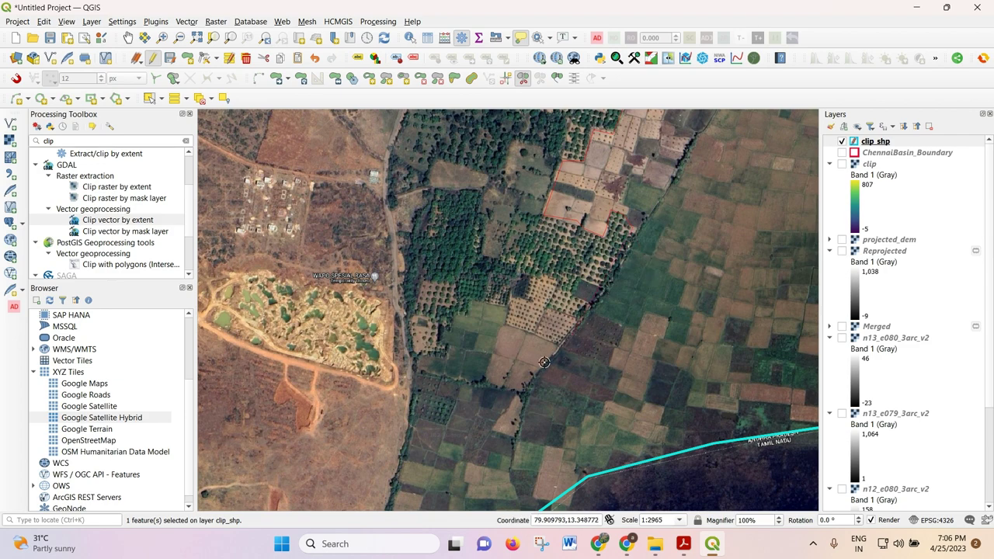
Step: Continue the split line around the orchards' southern edge and south along the field boundary to the lake polygon, completing the split
scroll(543, 363, "down", 1)
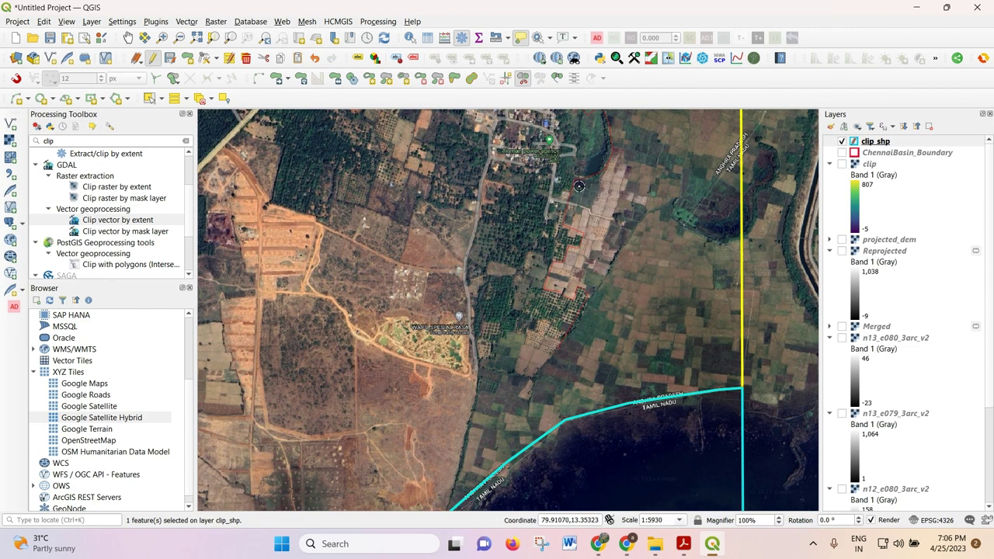
scroll(576, 174, "up", 1)
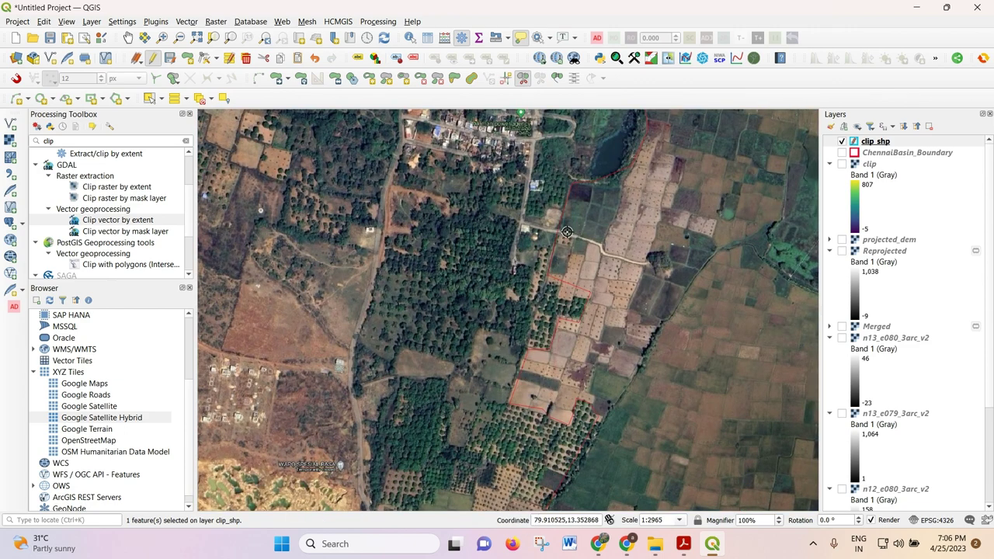
scroll(563, 165, "up", 1)
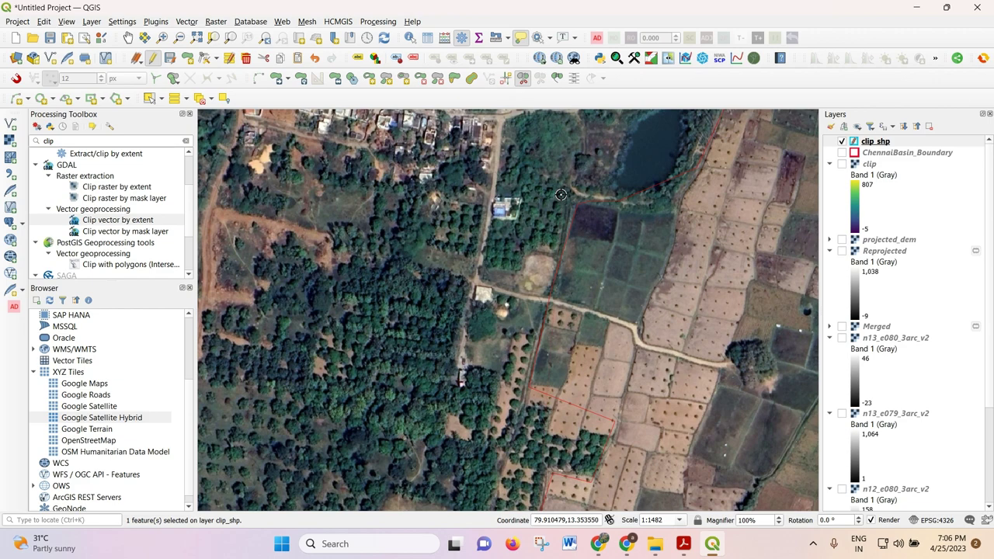
scroll(561, 194, "down", 1)
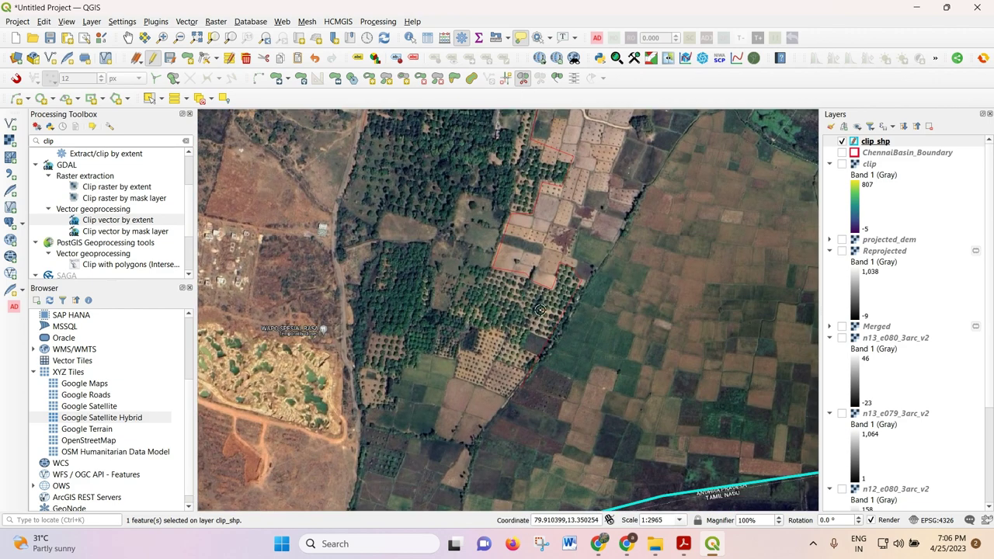
scroll(535, 335, "down", 1)
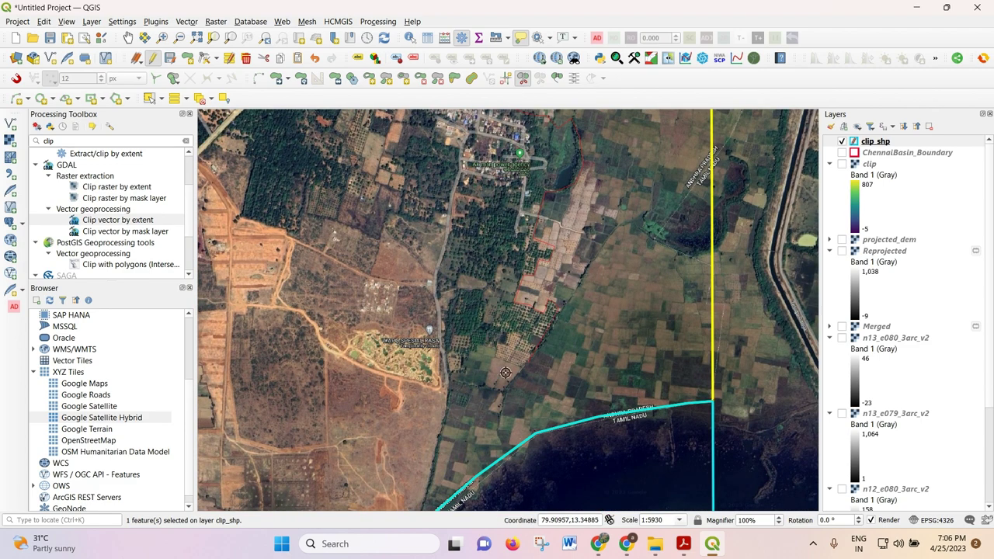
scroll(537, 334, "up", 2)
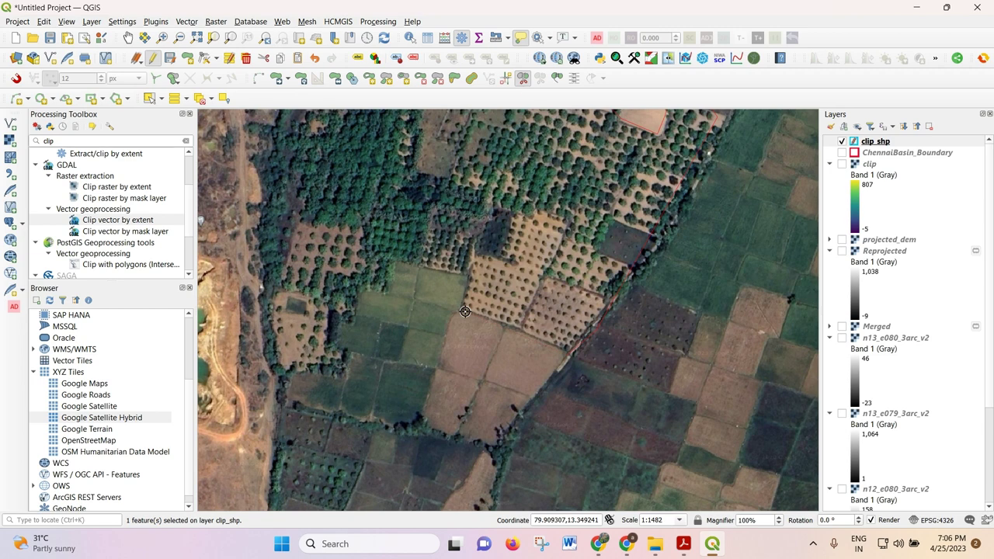
left_click(395, 264)
left_click(343, 352)
scroll(431, 264, "down", 2)
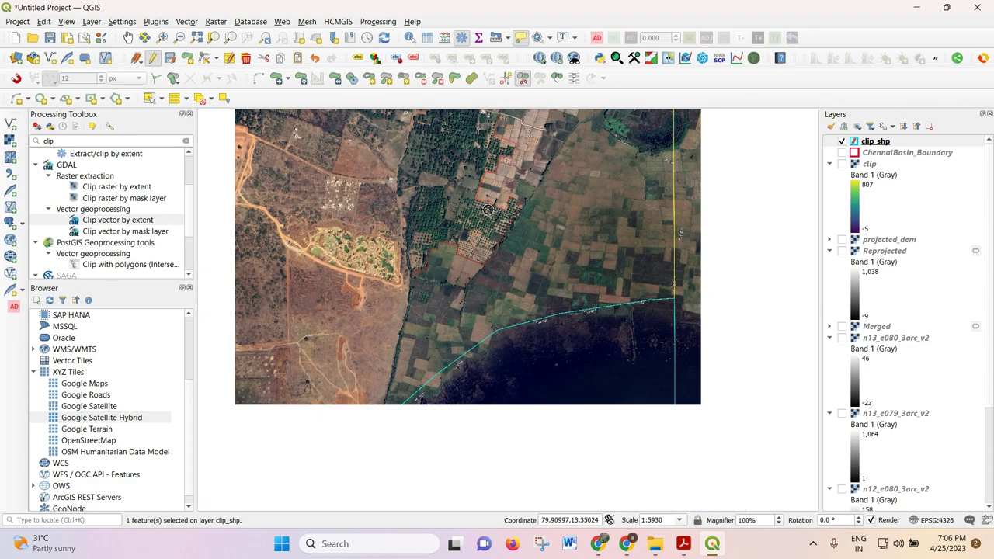
scroll(369, 390, "up", 1)
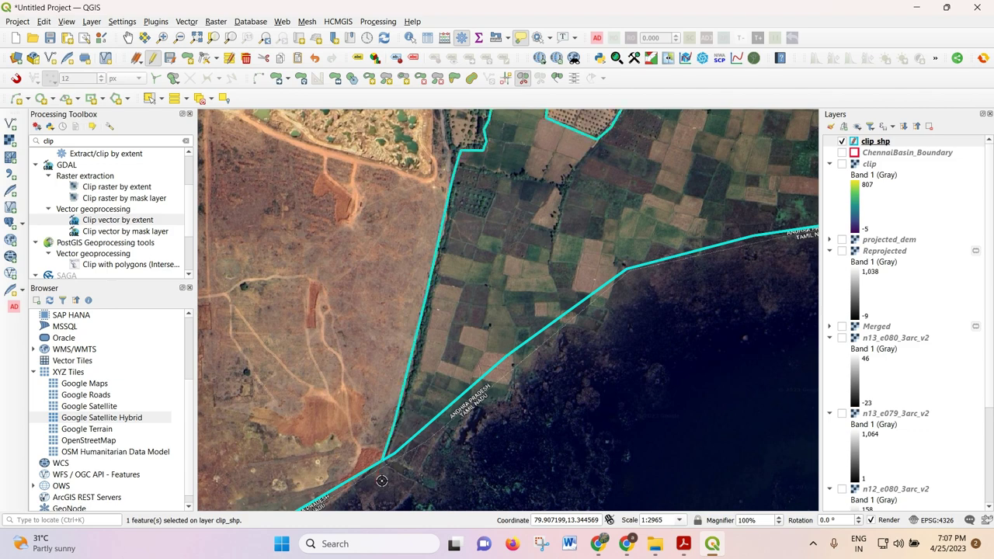
Step: Select the eastern farmland polygon, the lake polygon and the farmland polygon again to check the clip_shp split
scroll(395, 339, "down", 2)
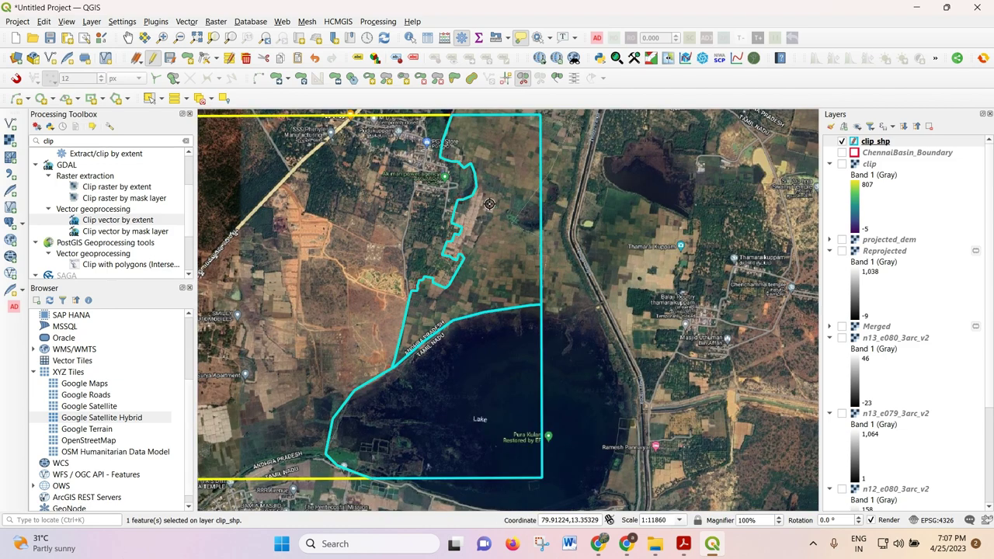
scroll(489, 203, "up", 2)
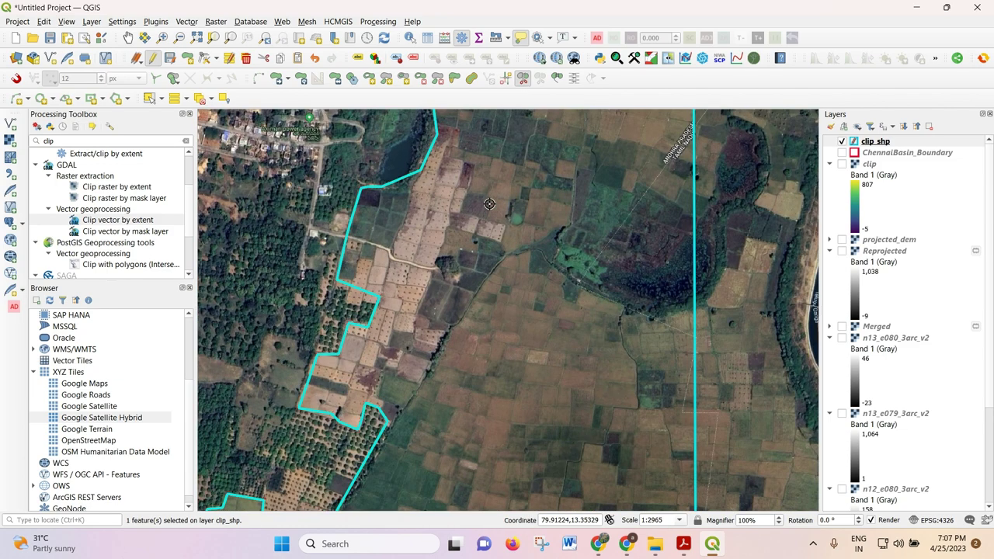
left_click(149, 99)
left_click(593, 248)
scroll(613, 225, "down", 2)
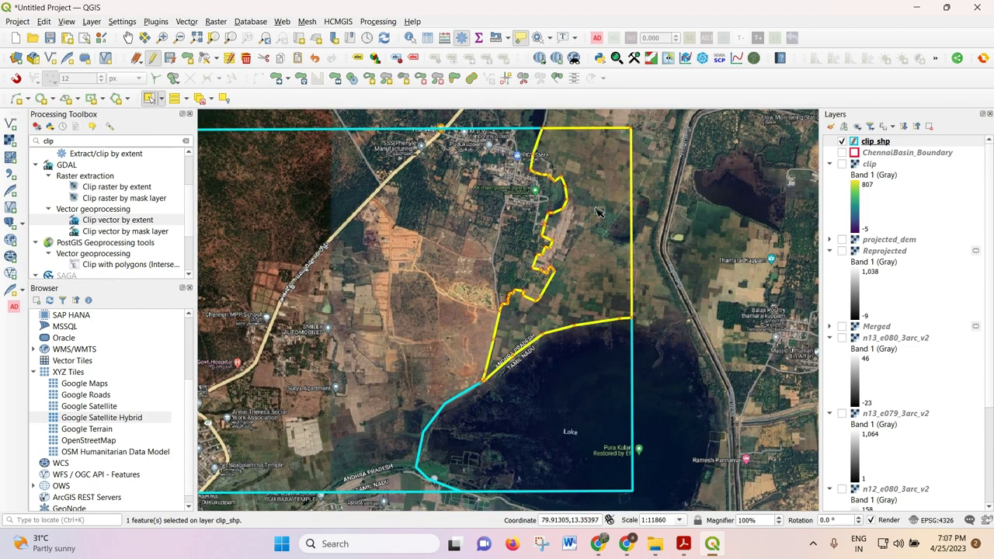
left_click(506, 455)
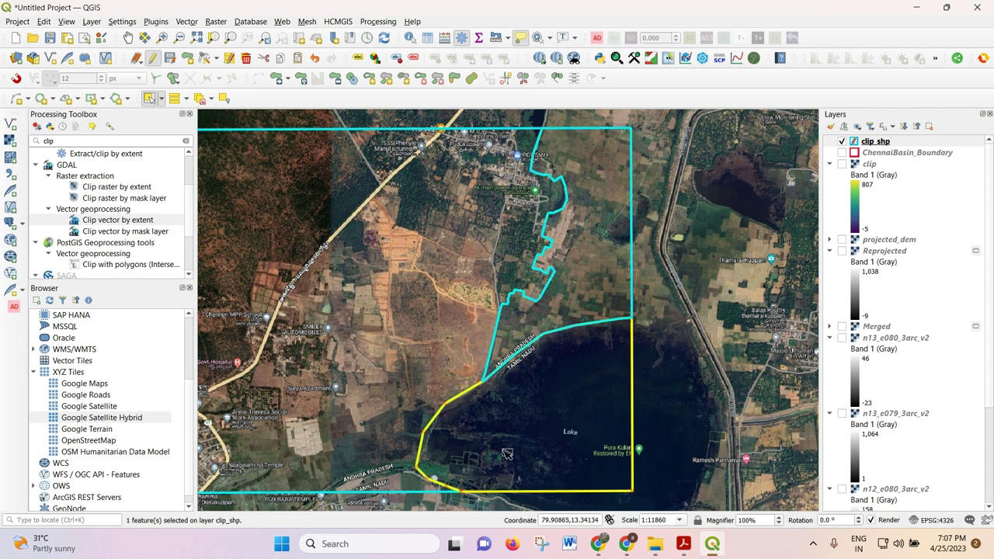
left_click(602, 260)
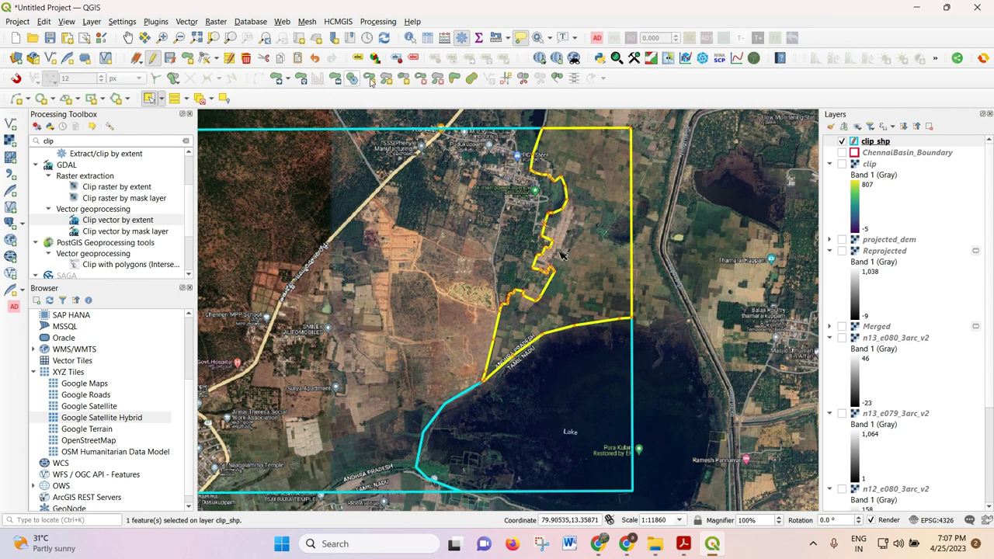
Step: Zoom to the clip_shp layer and try a Split Features line near the Pudukuppam settlement with the farmland polygon still selected
left_click(522, 78)
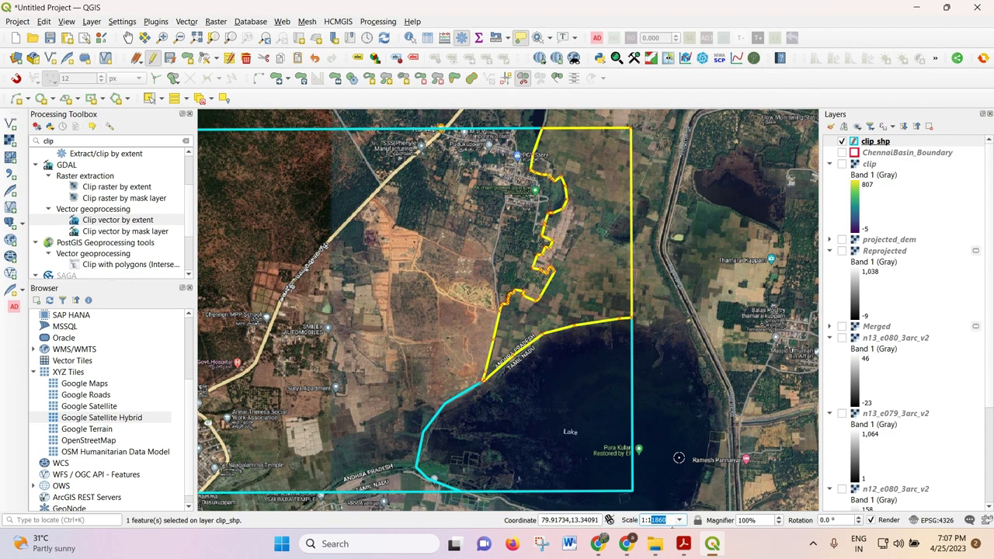
left_click(894, 144)
right_click(895, 144)
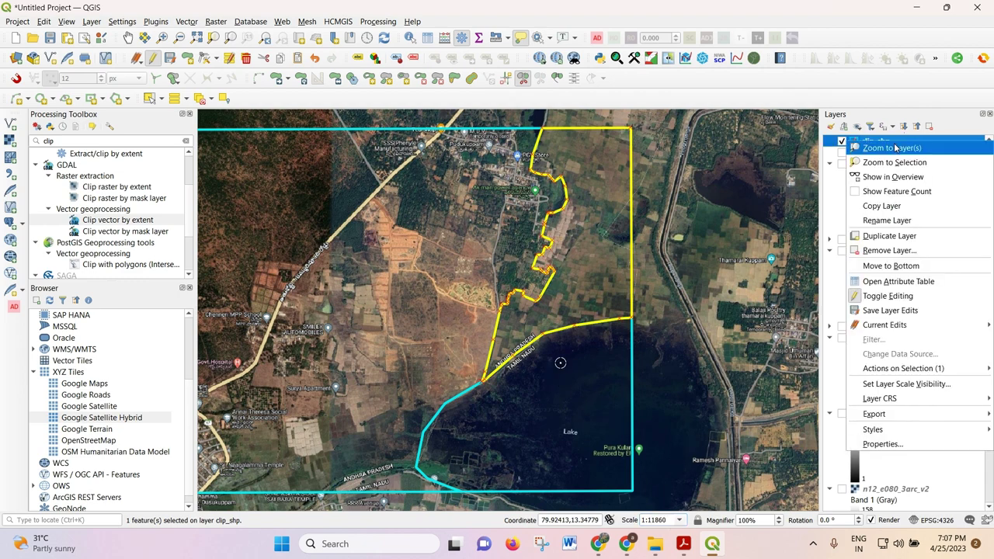
left_click(894, 149)
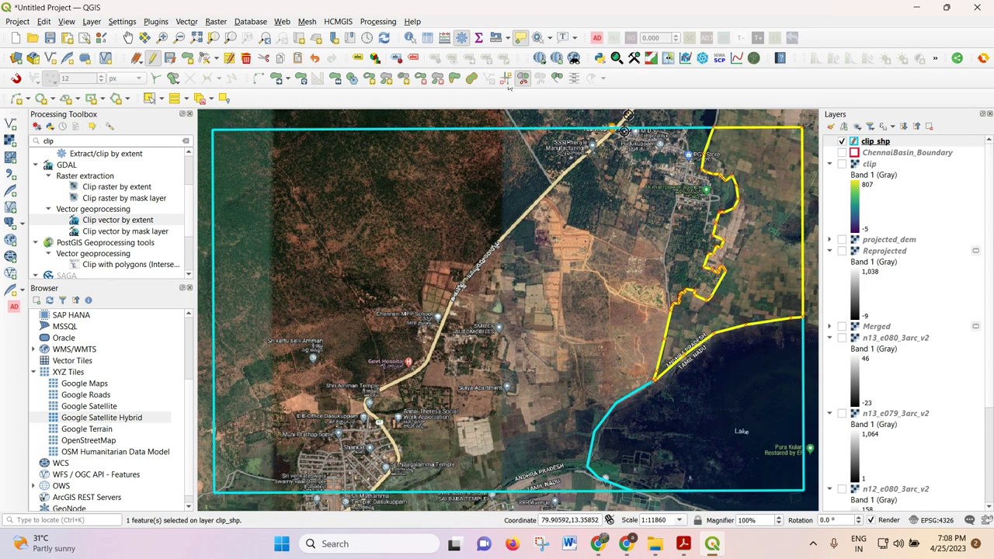
left_click(127, 43)
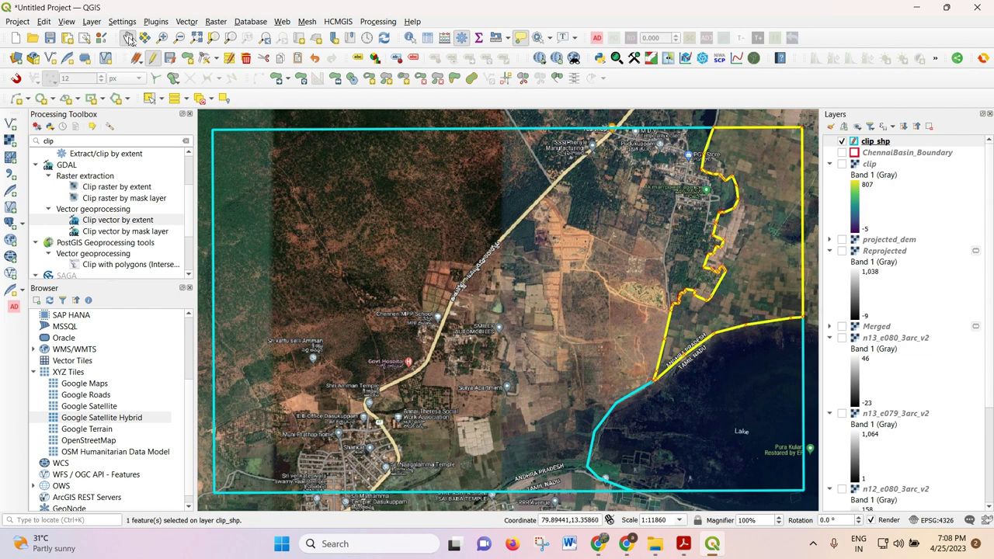
left_click_drag(608, 145, 581, 248)
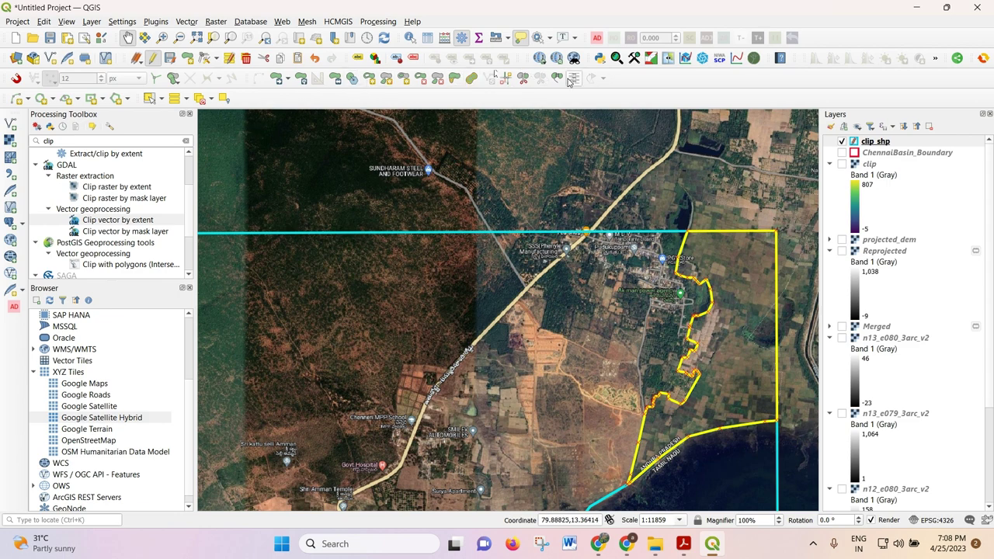
left_click(524, 80)
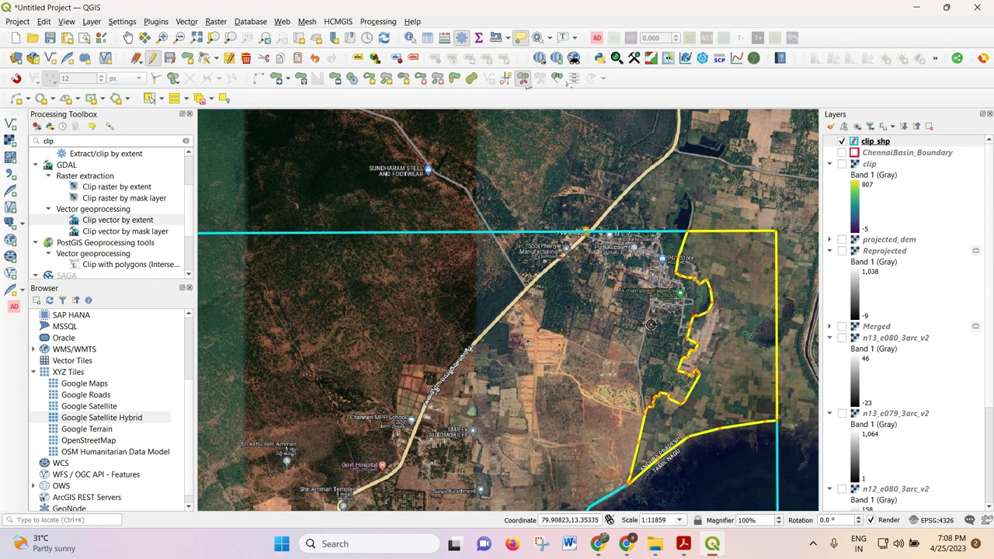
right_click(726, 327)
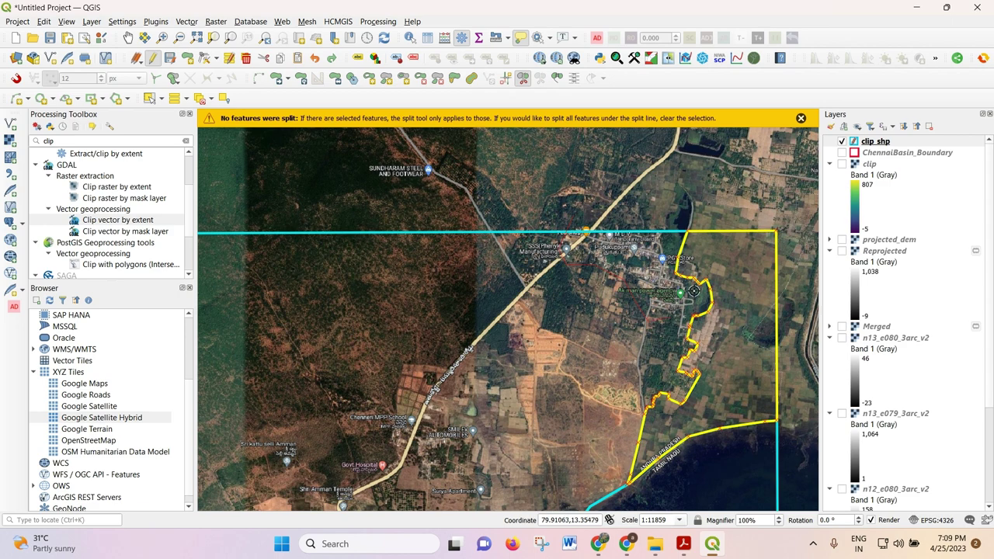
Step: Try a split line across the farmland polygon's northwestern corner beside the pond, and undo the split
left_click(700, 236)
right_click(702, 209)
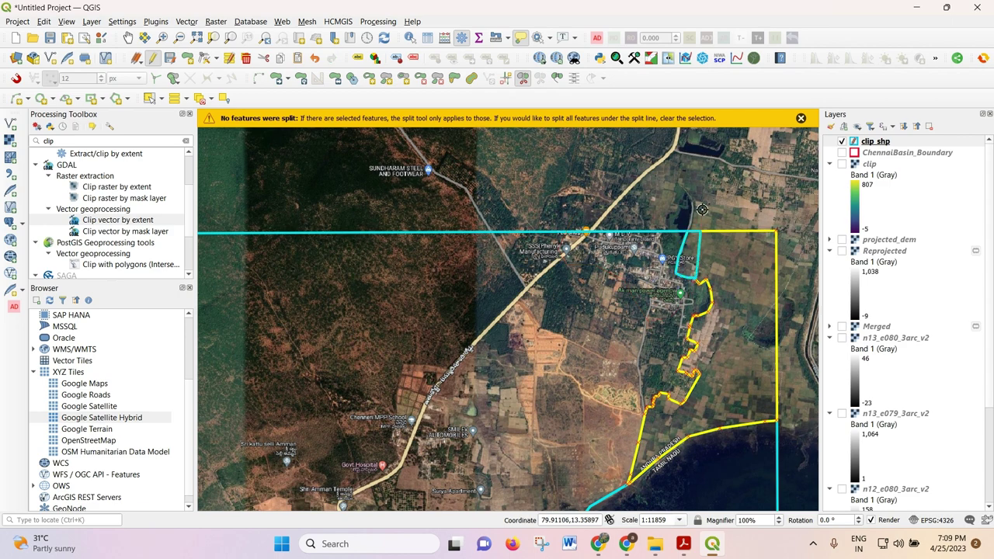
key("ctrl+z")
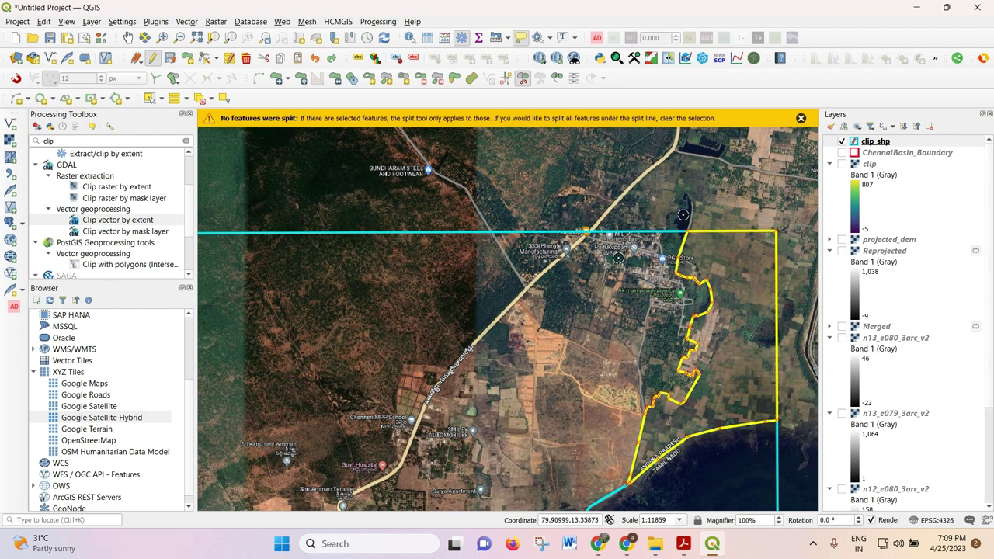
Step: Clear the farmland polygon's selection on the clip_shp layer
scroll(671, 247, "up", 2)
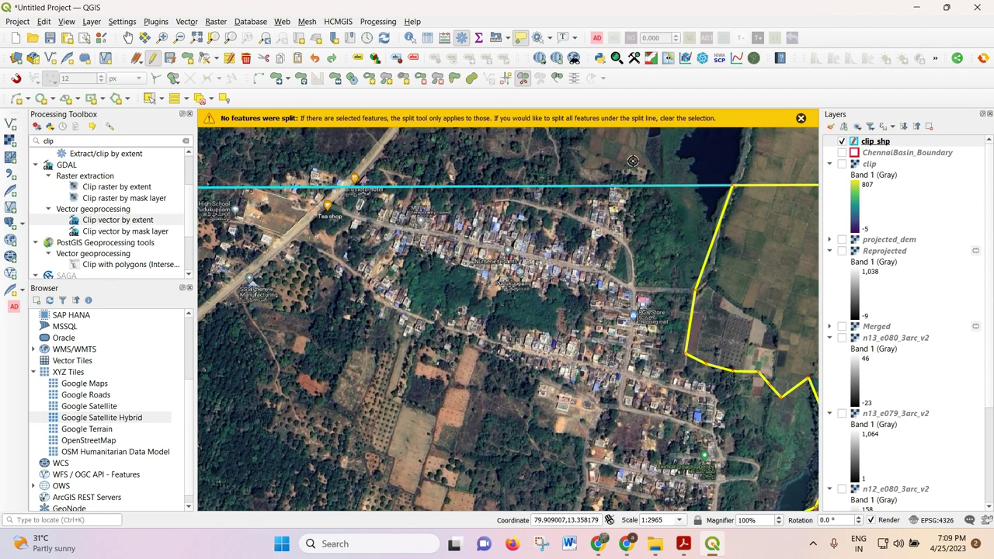
scroll(633, 161, "down", 1)
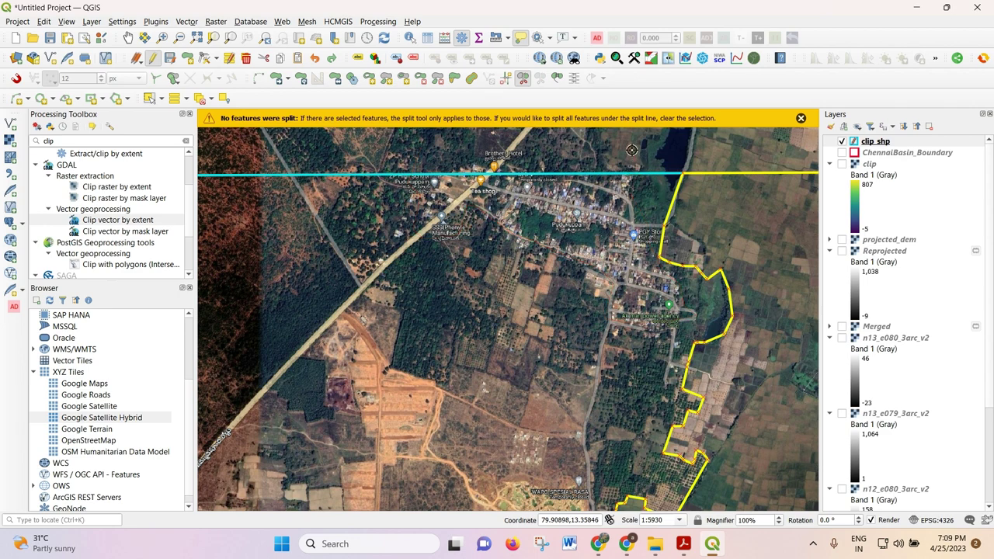
scroll(649, 197, "up", 2)
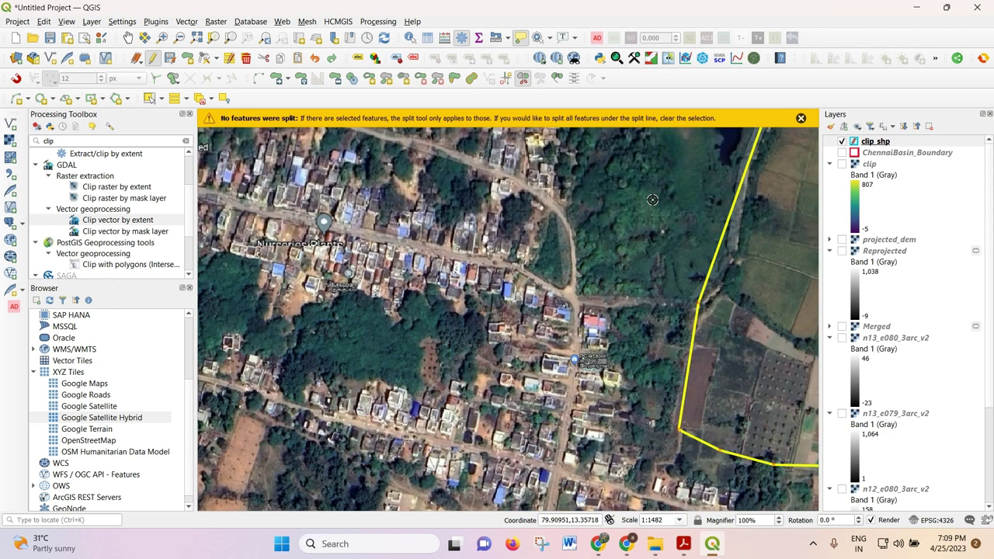
scroll(614, 233, "down", 3)
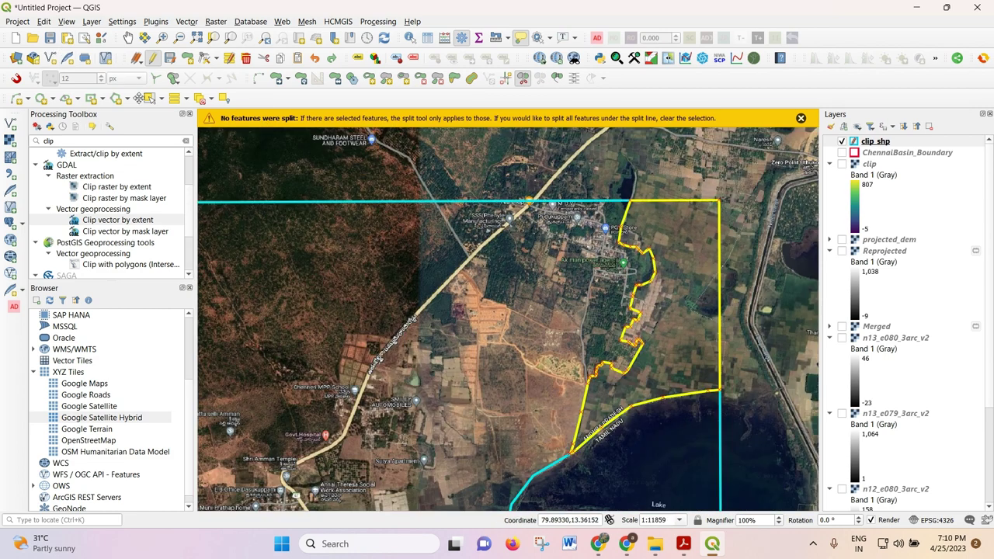
left_click(149, 97)
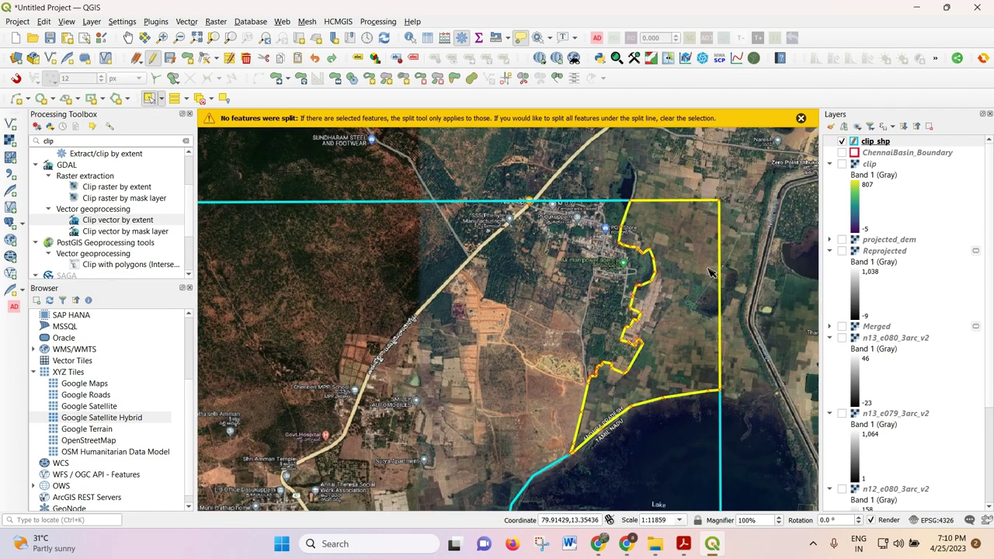
left_click(759, 262)
left_click(759, 263)
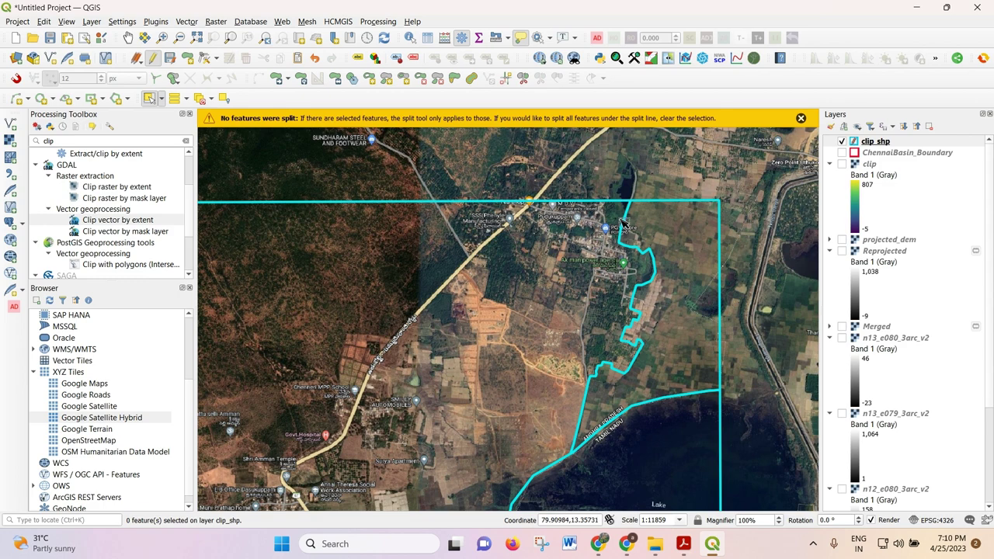
Step: Split off the Pudukuppam settlement with Split Features, from the northern edge by the highway around the houses to the farmland boundary, and dismiss the warning
left_click(523, 78)
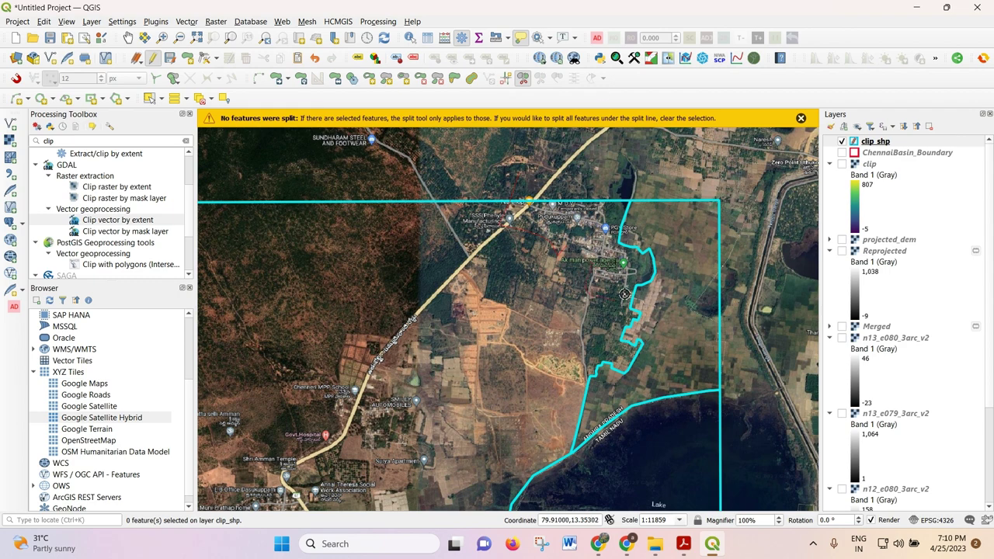
right_click(653, 229)
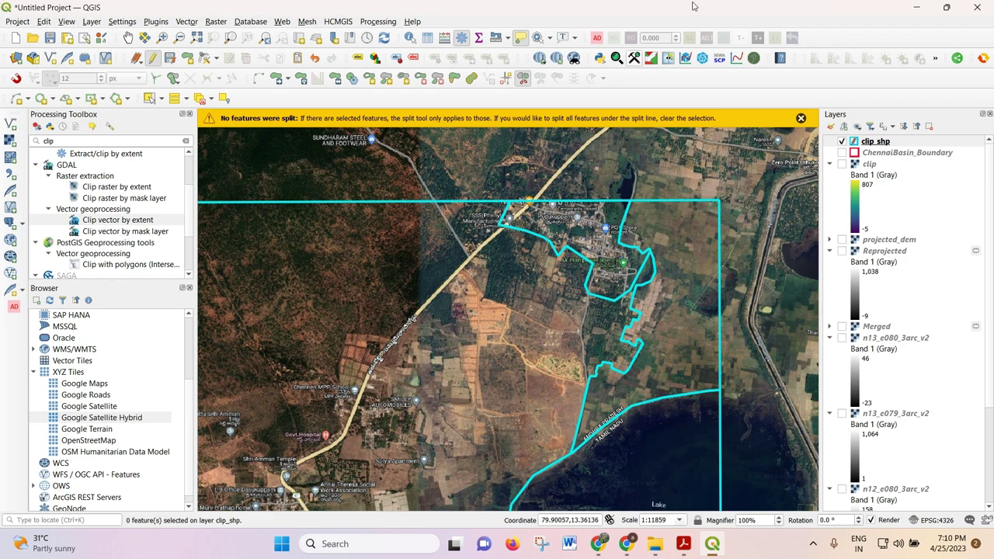
left_click(800, 119)
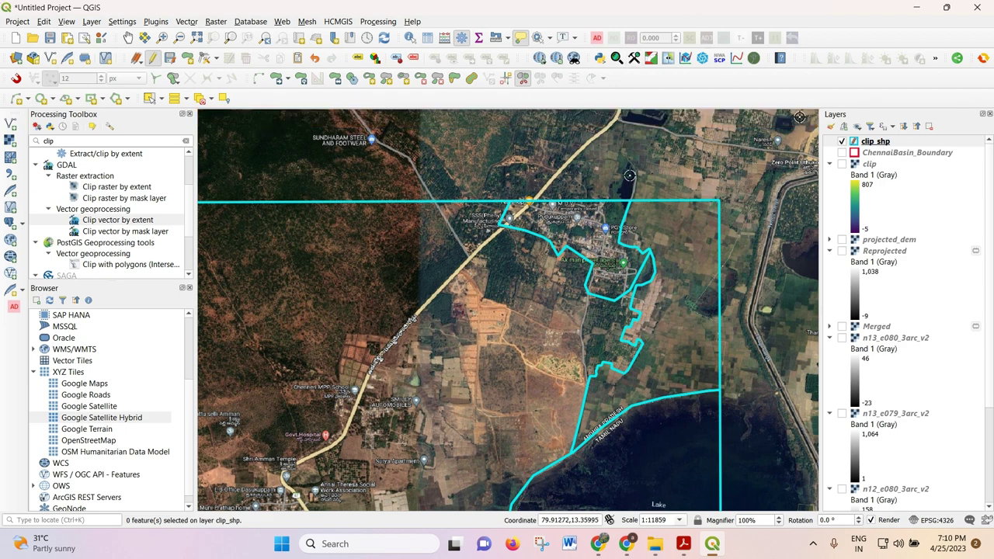
Step: Select the Pudukuppam settlement polygon and delete it from clip_shp
scroll(635, 171, "down", 1)
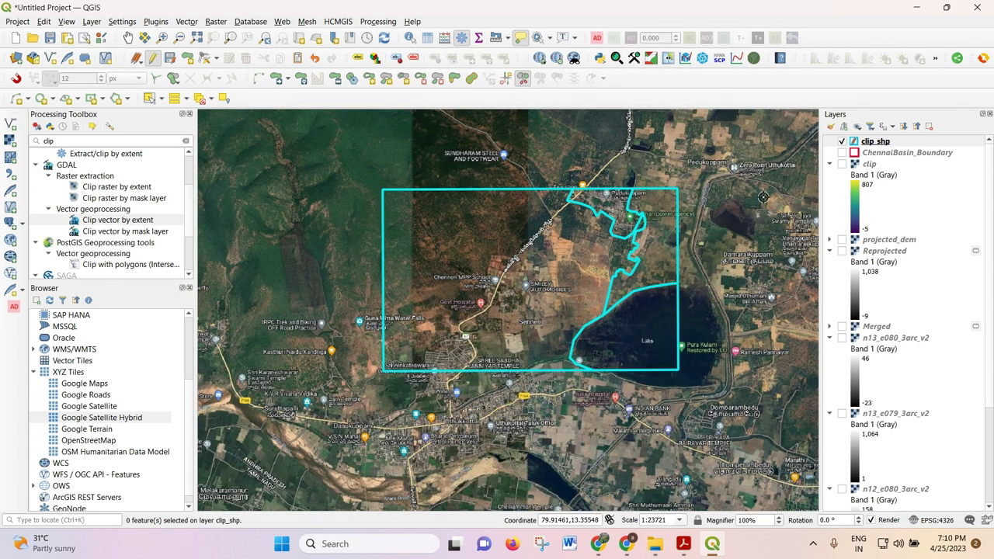
scroll(628, 242, "up", 2)
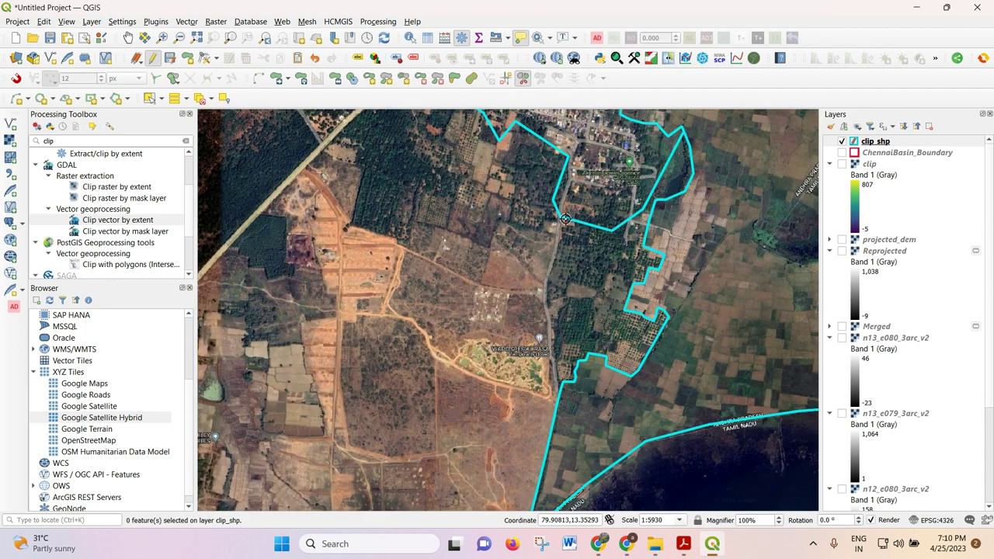
left_click(149, 97)
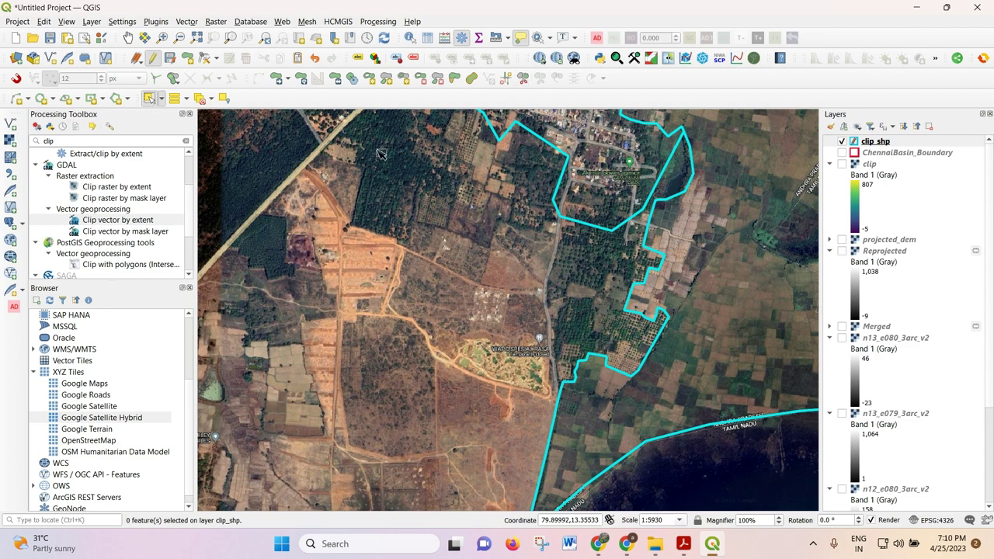
left_click(591, 189)
key("Delete")
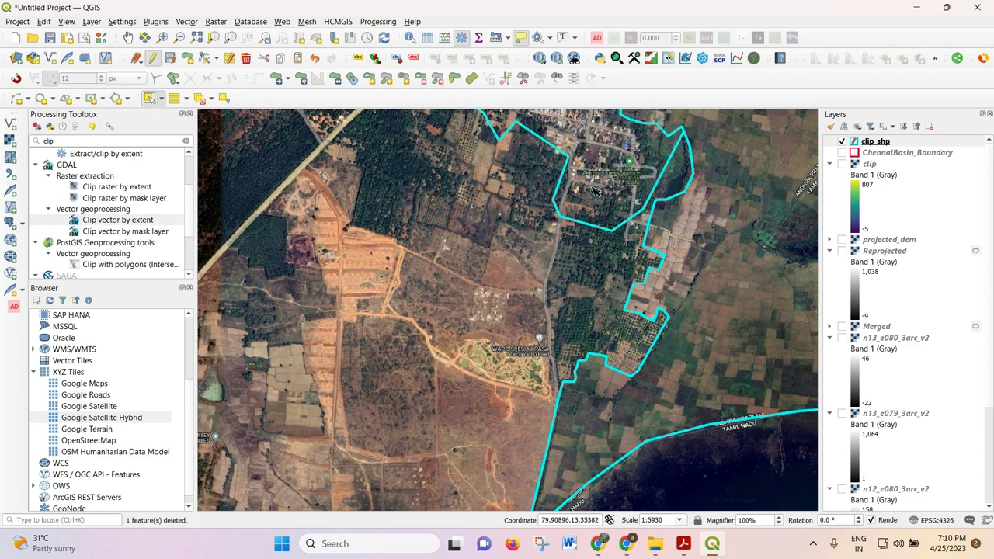
Step: Split off the Dasukuppam settlement with Split Features, tracing around the houses from the southern edge of clip_shp and back to it
scroll(593, 191, "down", 2)
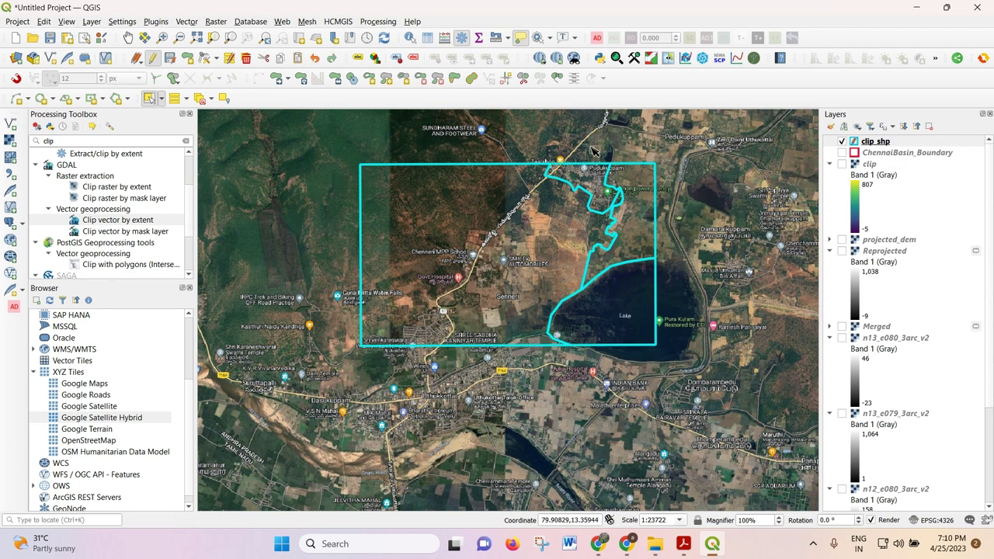
scroll(593, 148, "up", 2)
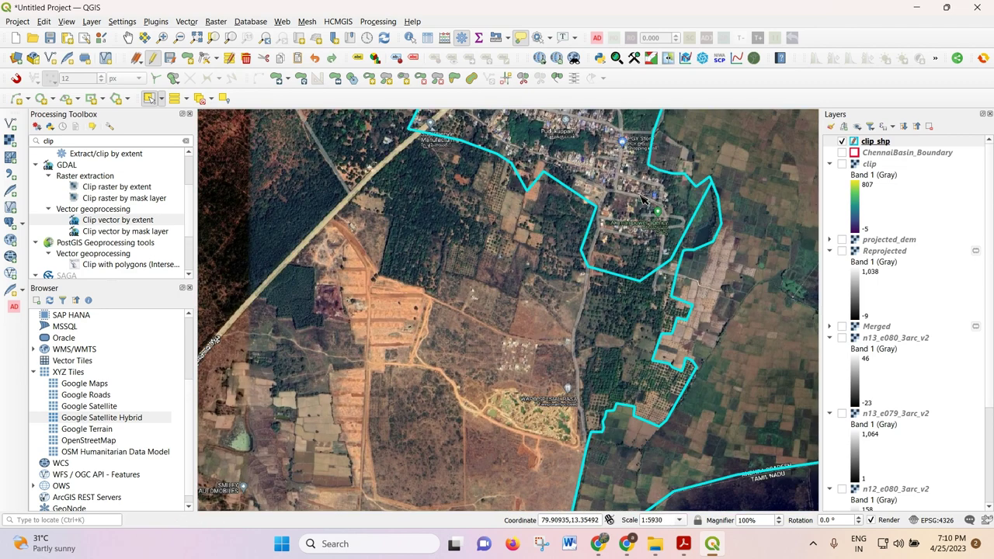
scroll(675, 229, "down", 1)
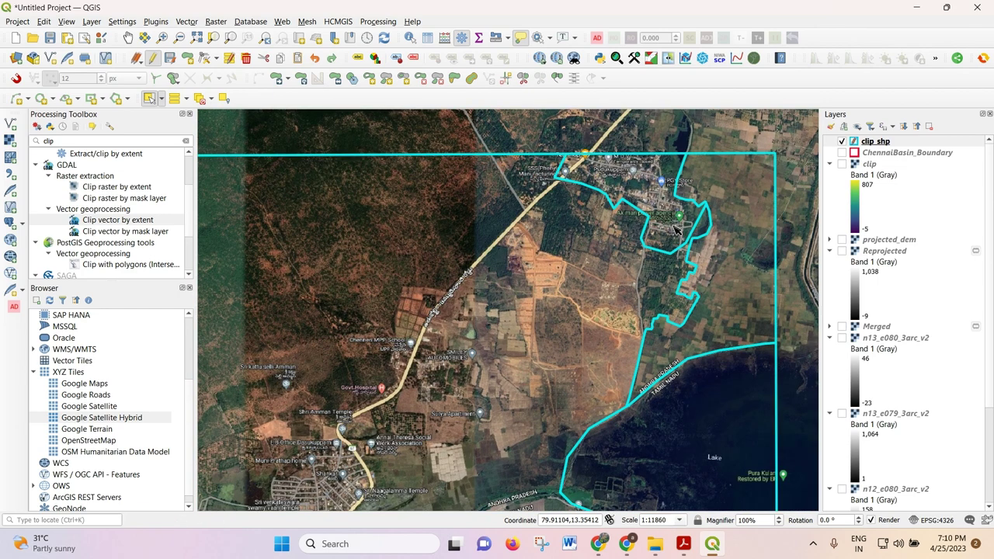
scroll(675, 229, "down", 1)
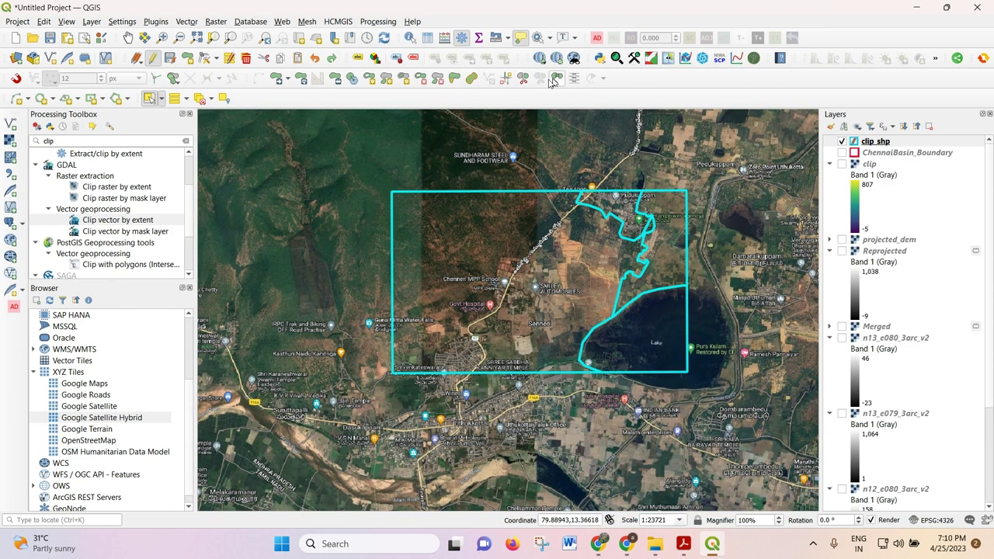
left_click(522, 82)
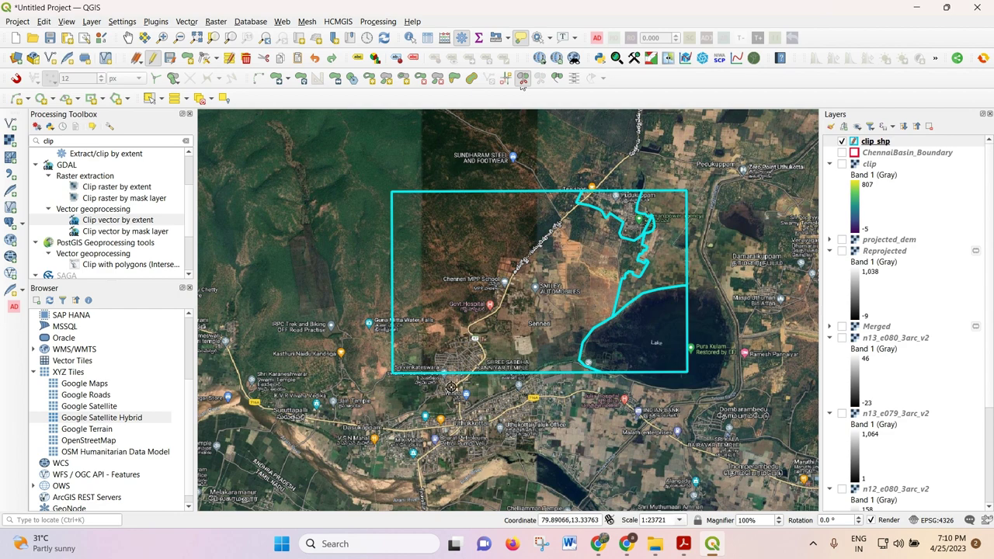
scroll(451, 385, "up", 2)
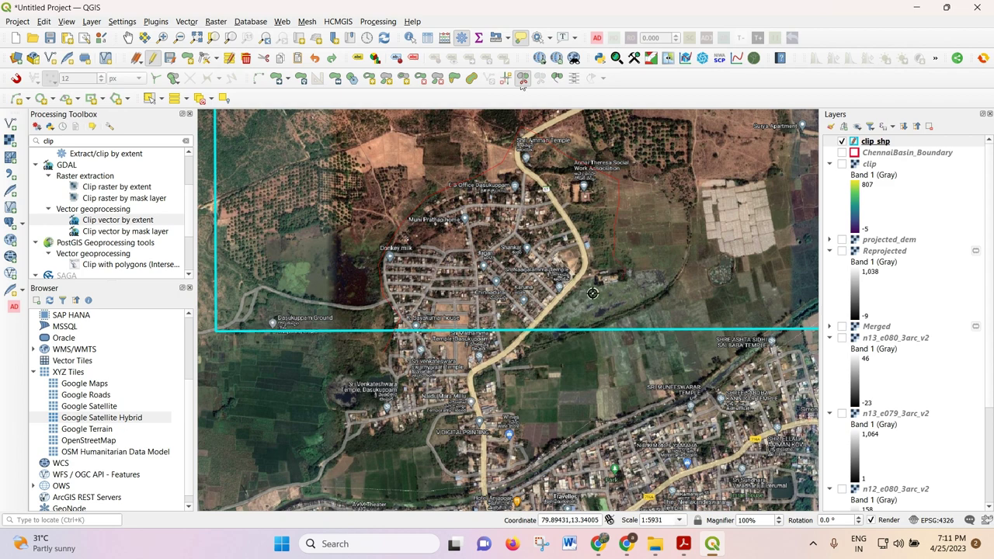
scroll(508, 372, "down", 1)
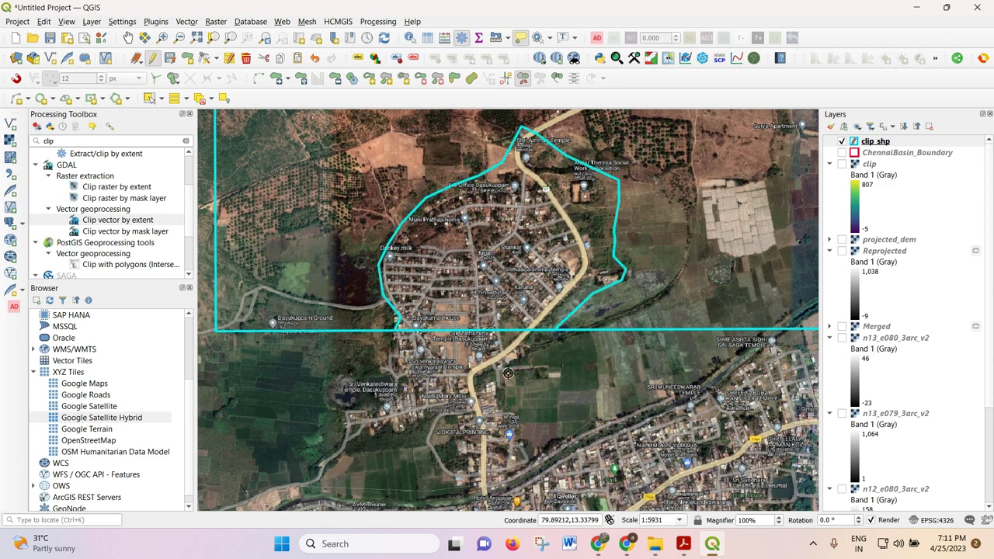
Step: Split off the farmland between Dasukuppam and the lake, tracing from the settlement's eastern corner north around the pond and fields to the lake boundary
scroll(425, 311, "down", 1)
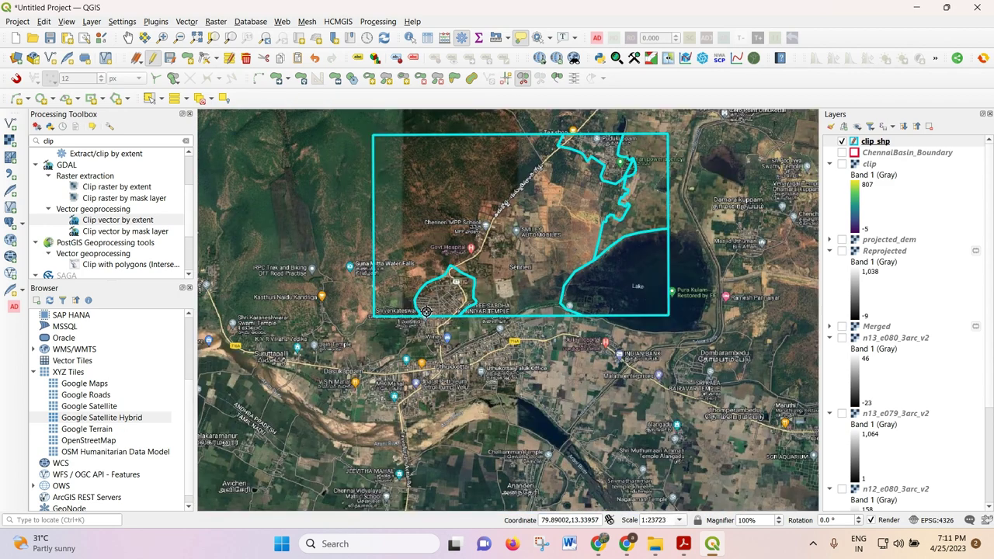
scroll(497, 242, "up", 2)
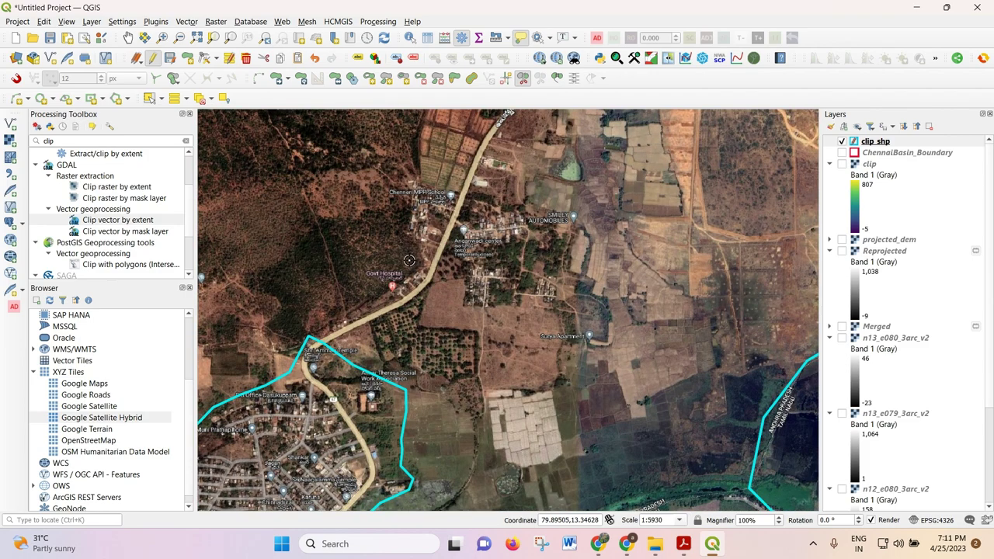
scroll(409, 260, "down", 1)
scroll(500, 427, "up", 1)
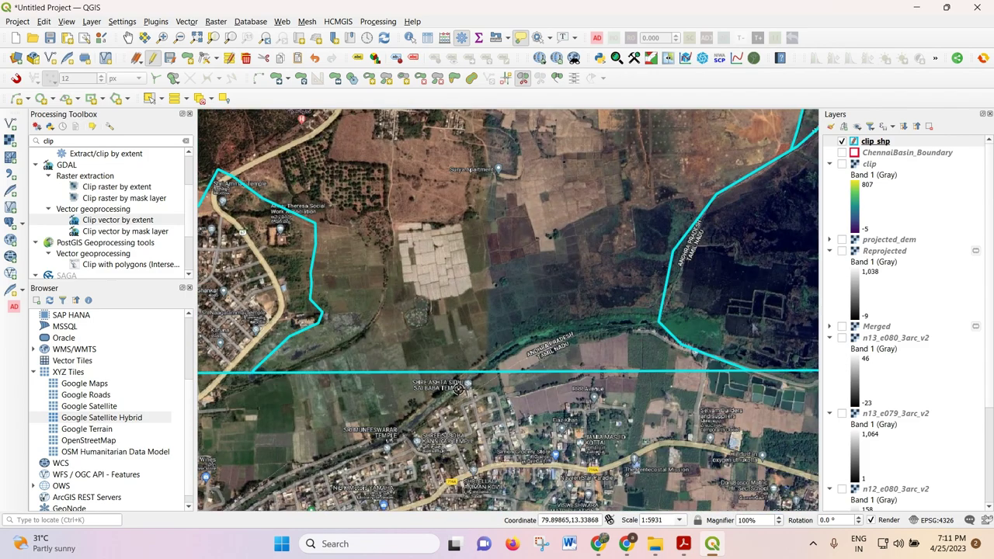
scroll(502, 401, "up", 1)
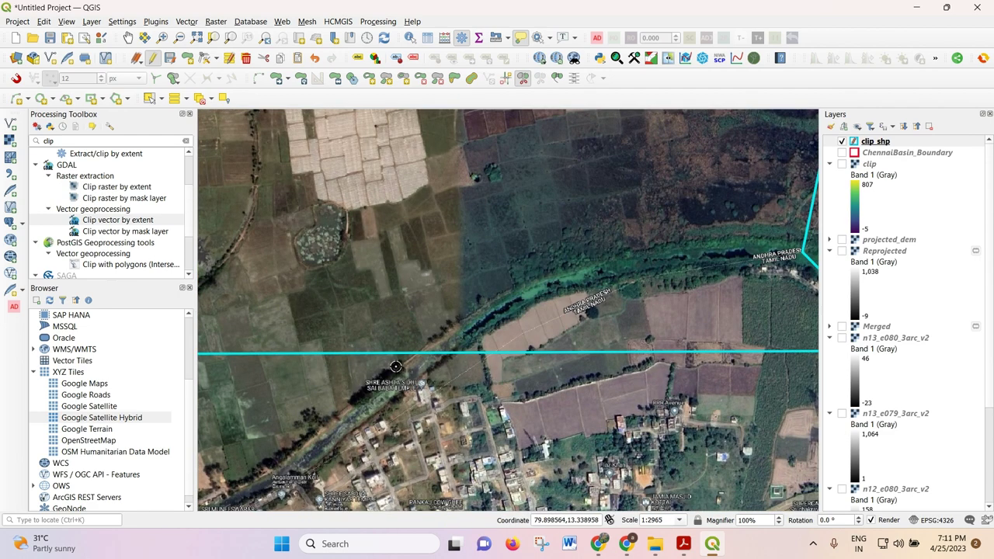
scroll(406, 375, "down", 1)
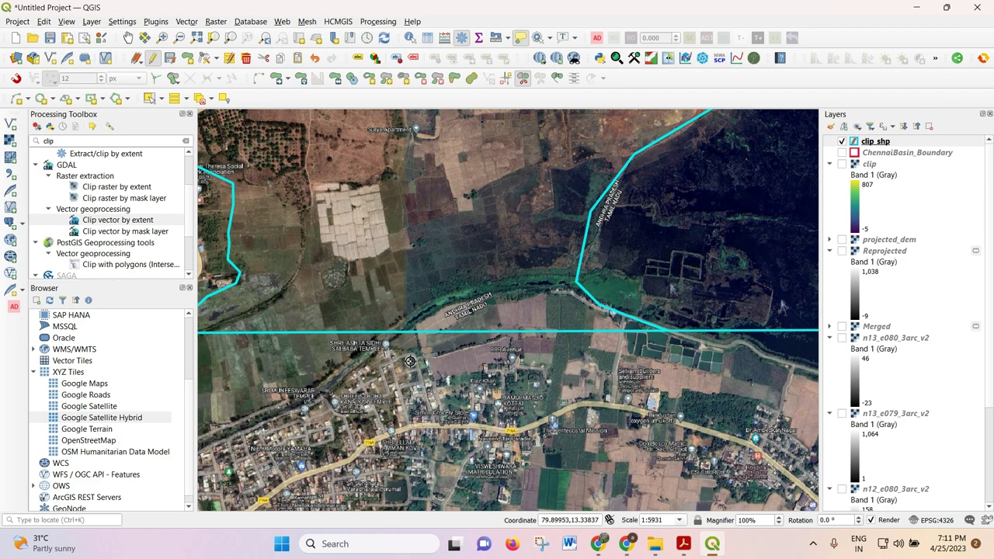
scroll(434, 350, "down", 1)
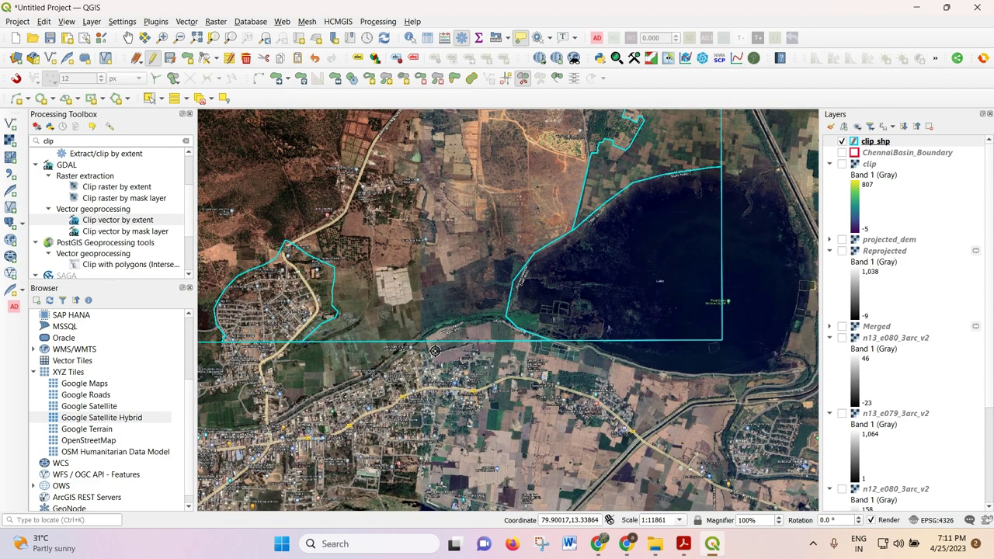
scroll(351, 275, "up", 1)
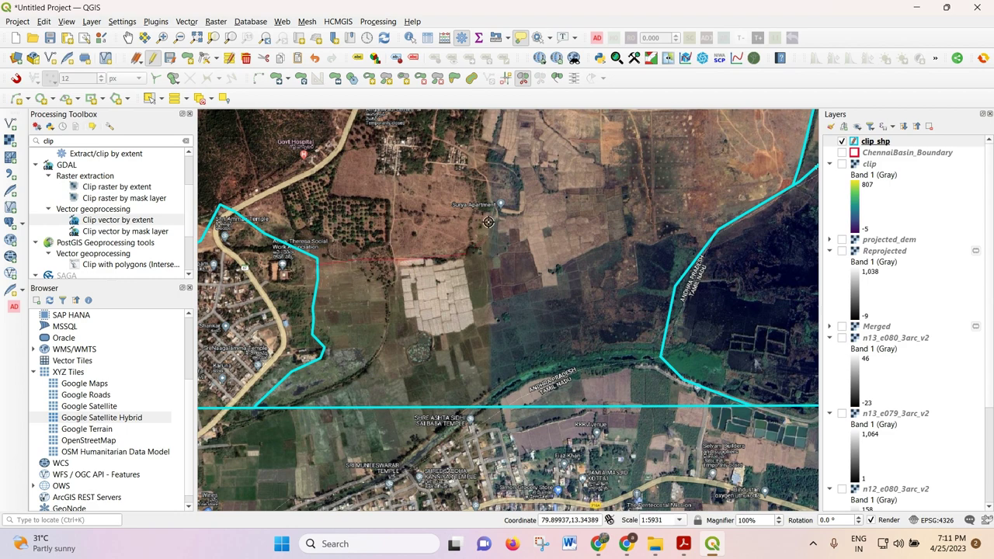
scroll(477, 273, "down", 1)
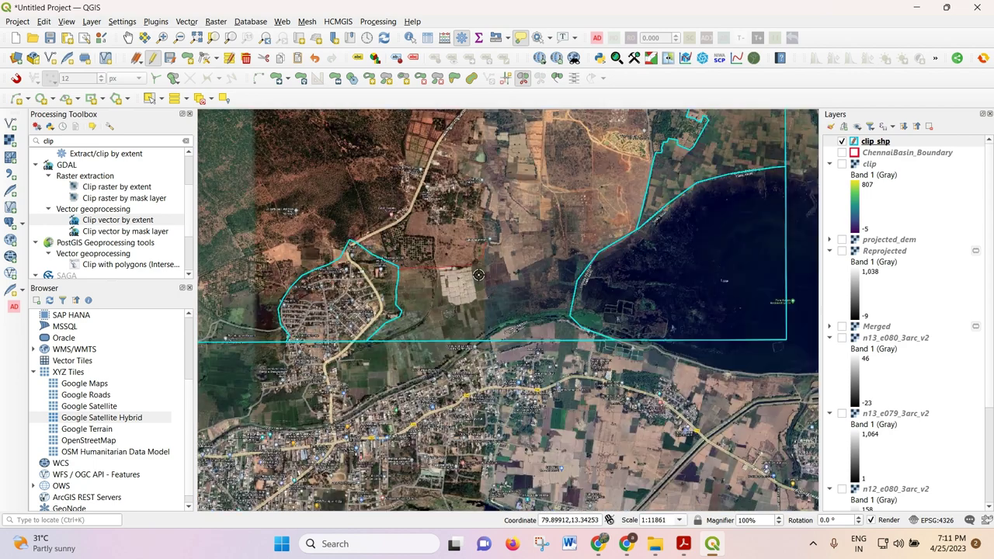
scroll(492, 247, "down", 1)
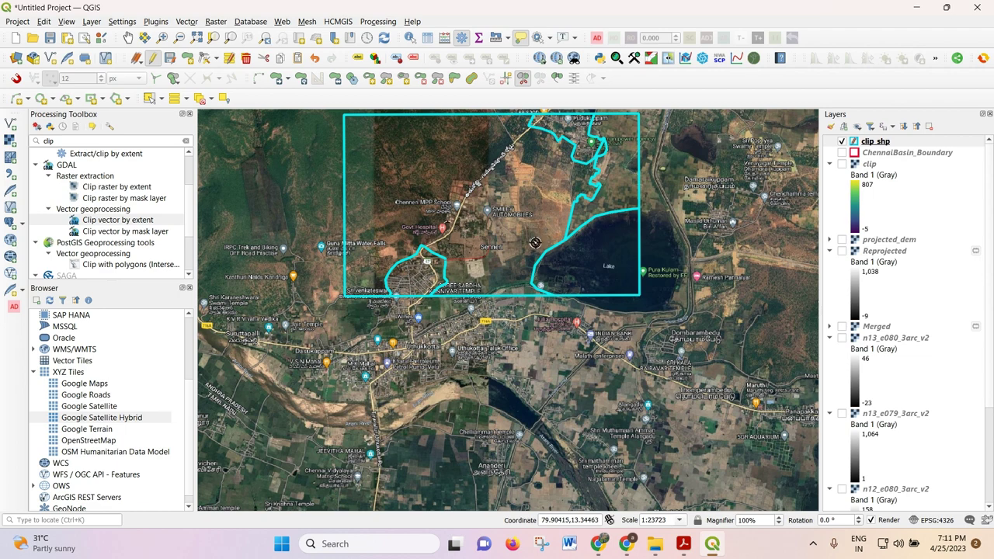
scroll(488, 213, "up", 1)
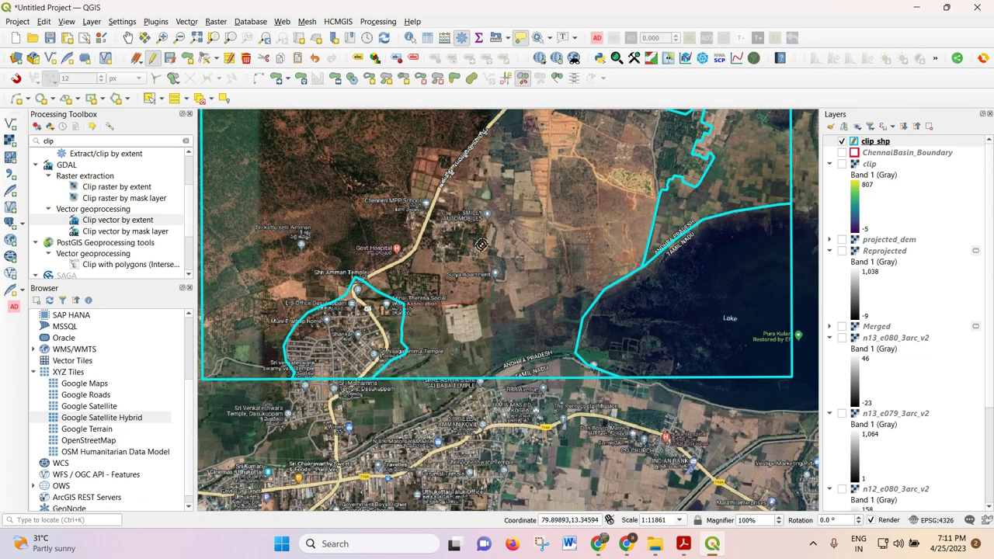
scroll(517, 235, "up", 1)
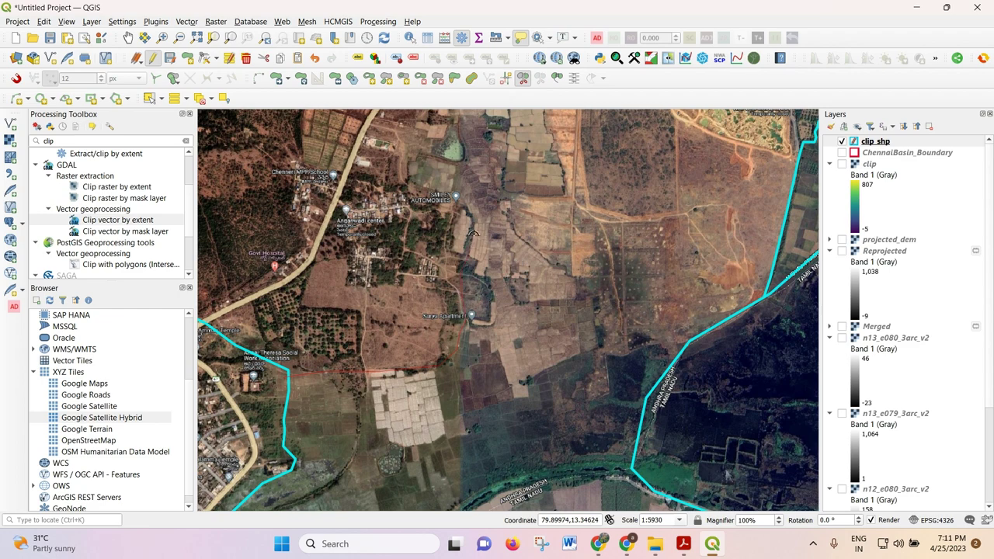
scroll(465, 194, "down", 1)
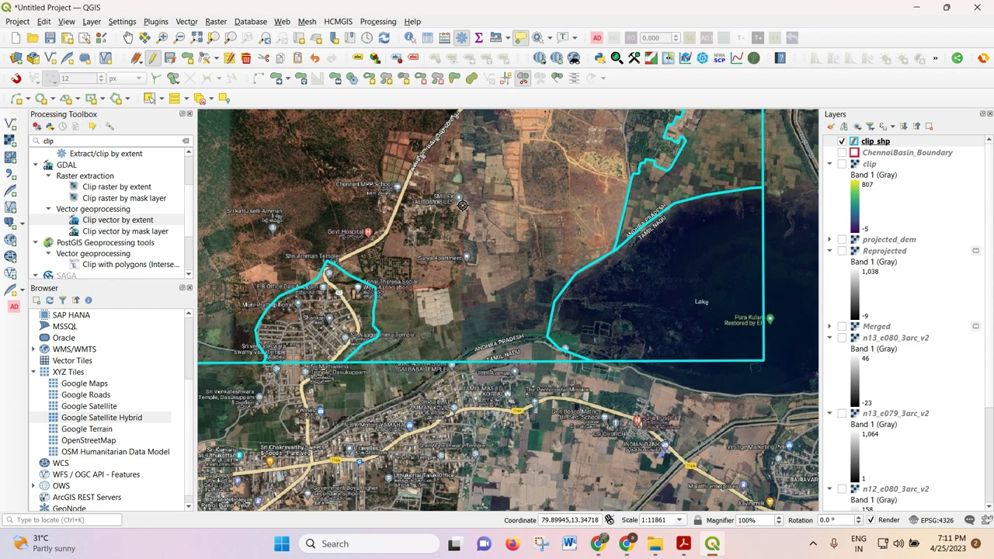
scroll(466, 184, "up", 2)
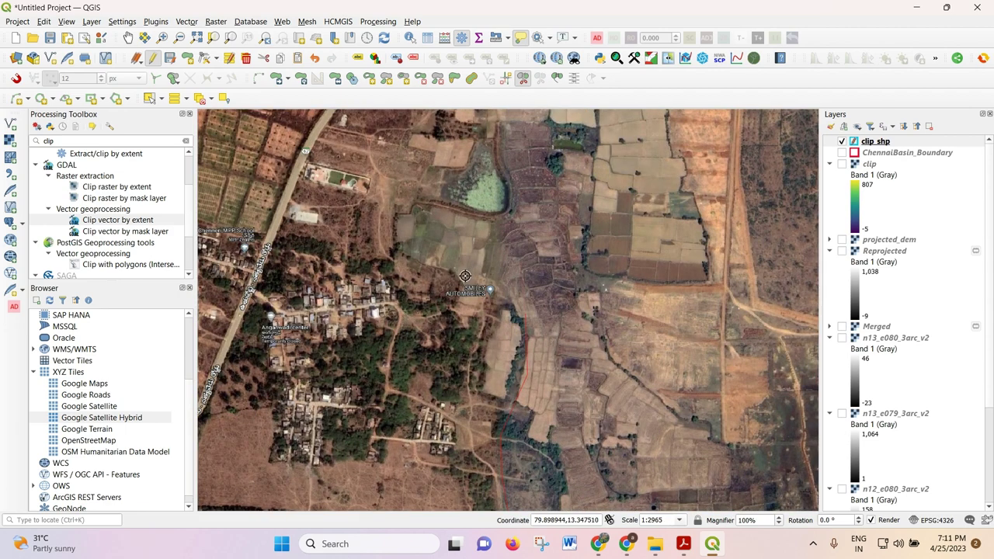
scroll(464, 276, "down", 1)
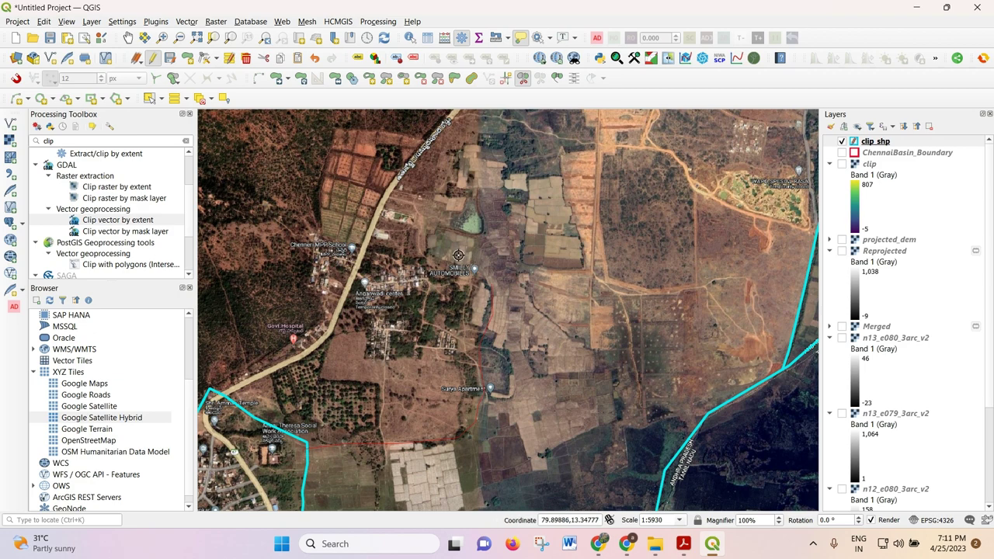
scroll(464, 264, "up", 1)
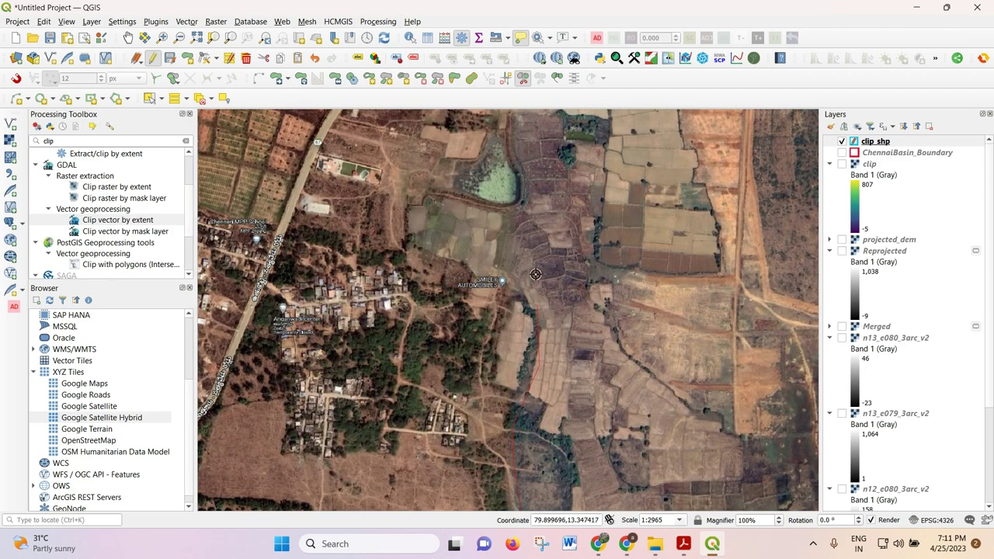
scroll(536, 274, "down", 1)
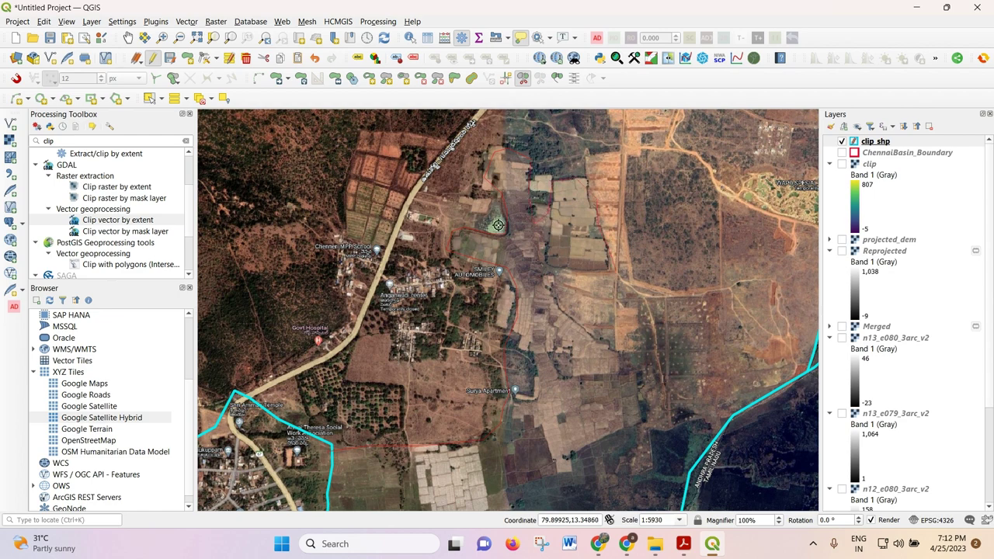
scroll(497, 224, "down", 1)
scroll(534, 288, "up", 1)
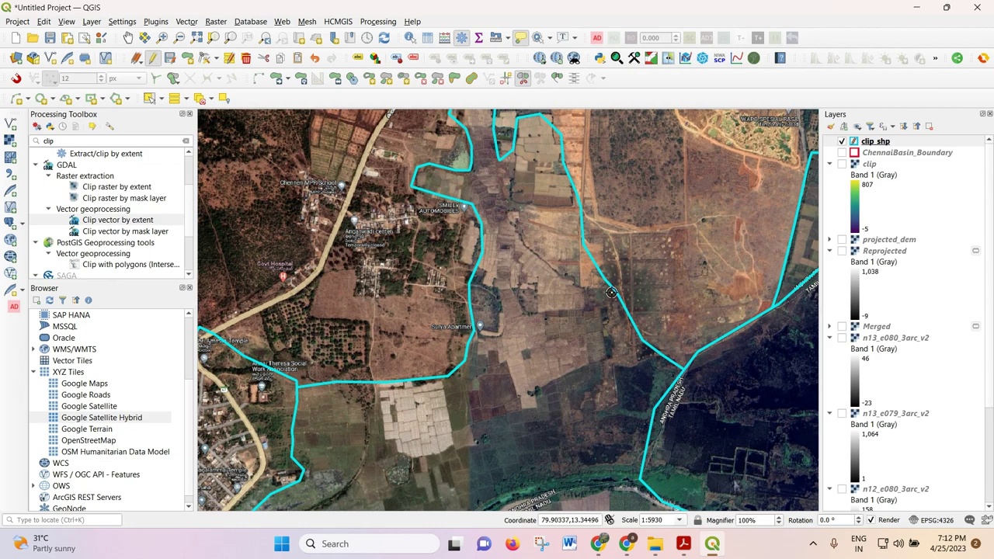
Step: Split off the barren land north of the lake, tracing from the new farmland's edge to the highway, then along the plantation to the eastern farmland
scroll(611, 292, "down", 2)
scroll(548, 322, "up", 2)
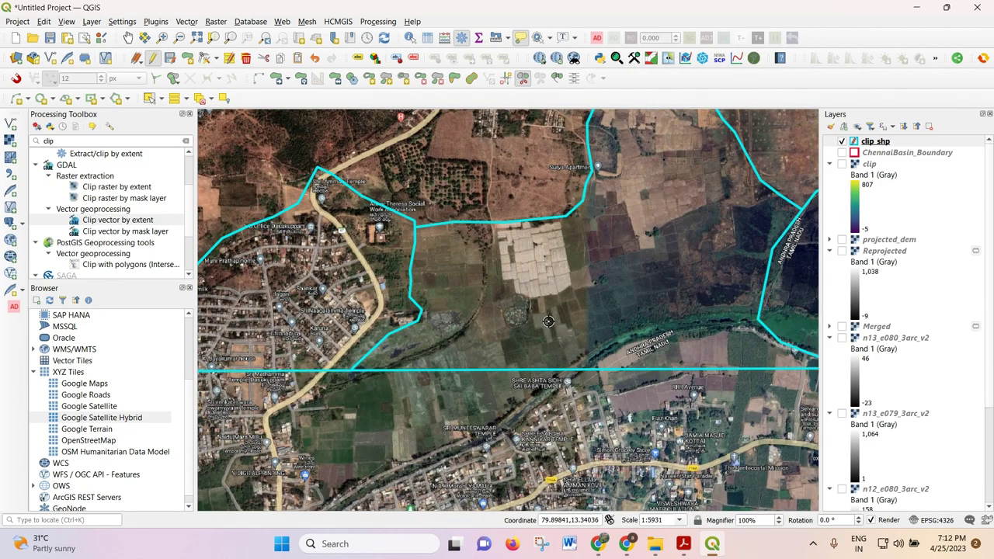
scroll(548, 322, "down", 2)
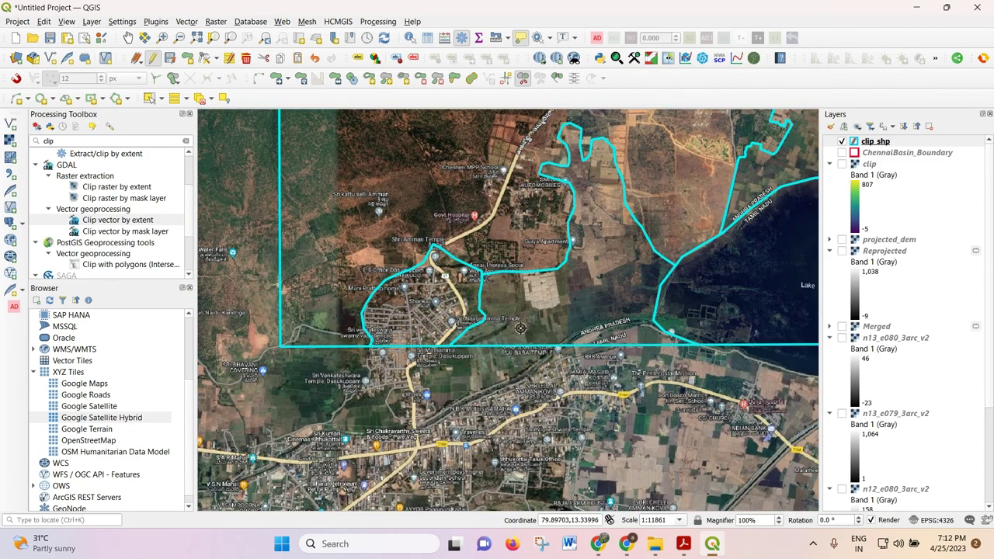
scroll(680, 174, "up", 2)
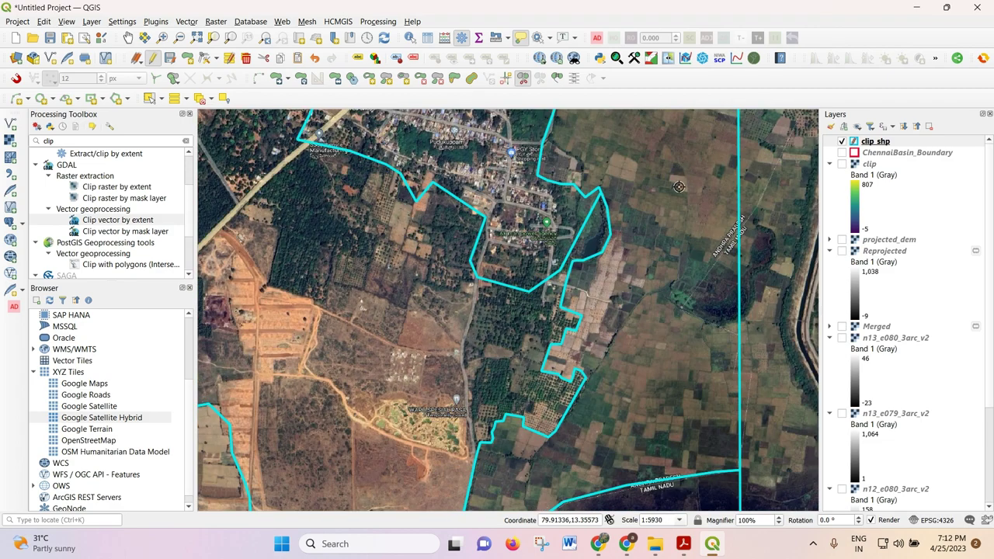
scroll(682, 276, "down", 1)
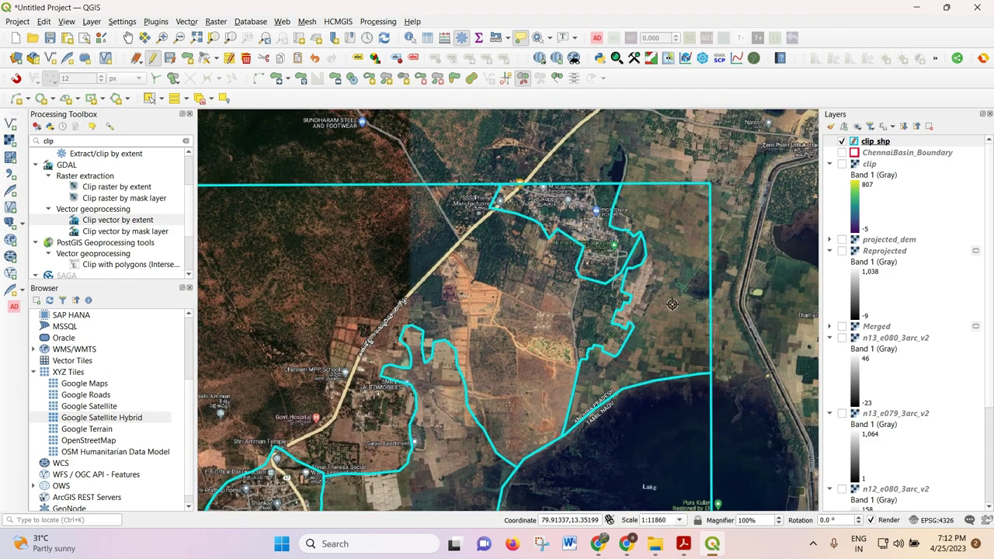
scroll(505, 404, "up", 1)
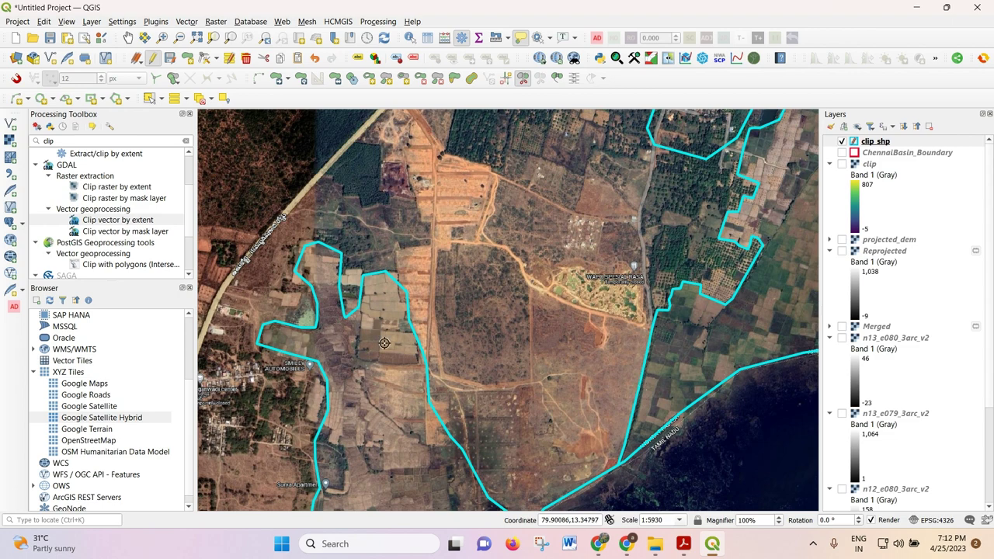
left_click(398, 274)
scroll(381, 155, "down", 1)
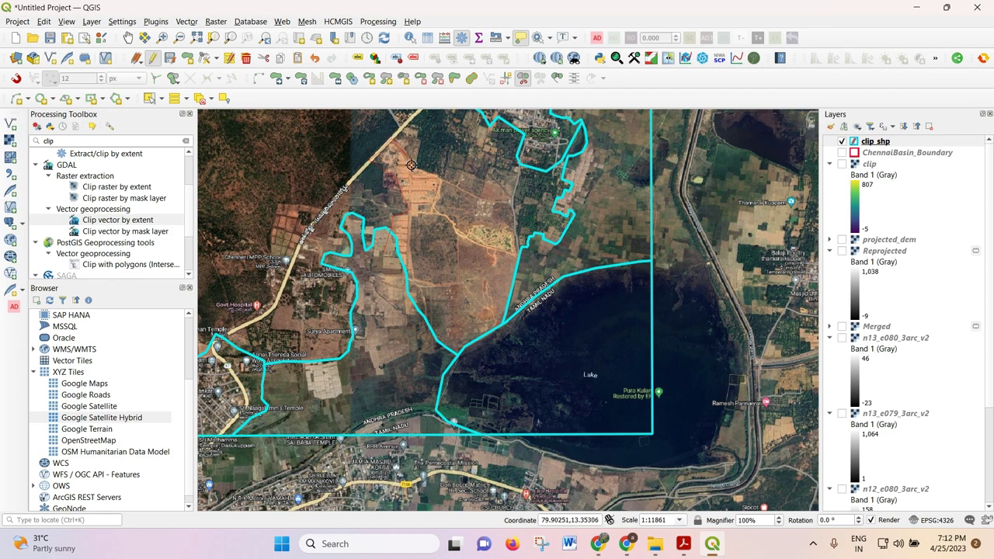
scroll(395, 128, "up", 1)
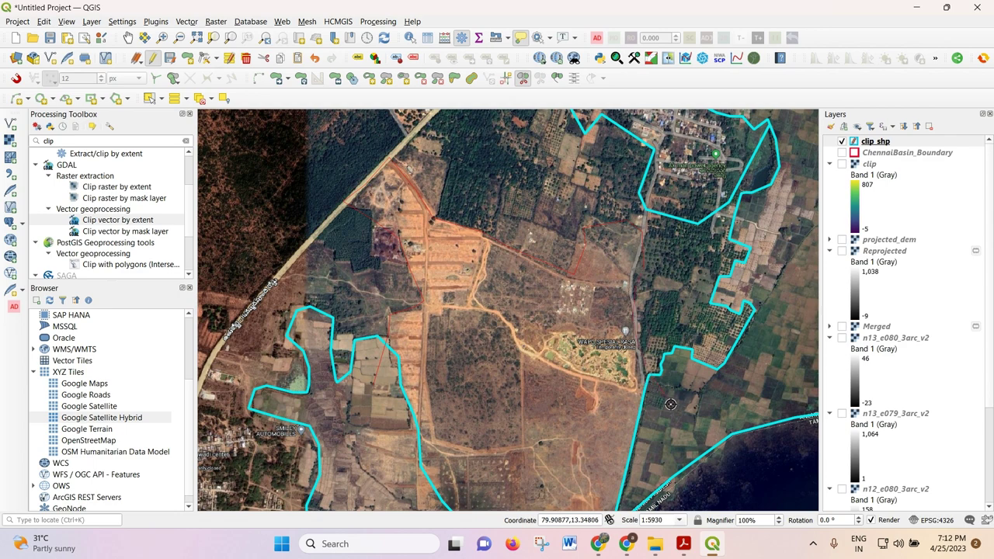
scroll(616, 322, "down", 1)
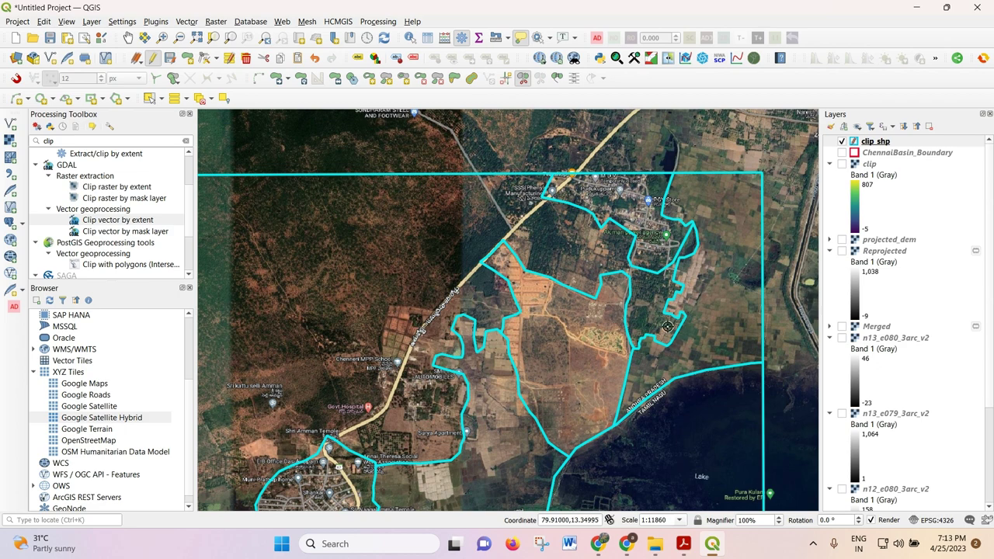
scroll(677, 350, "up", 2)
scroll(677, 350, "down", 2)
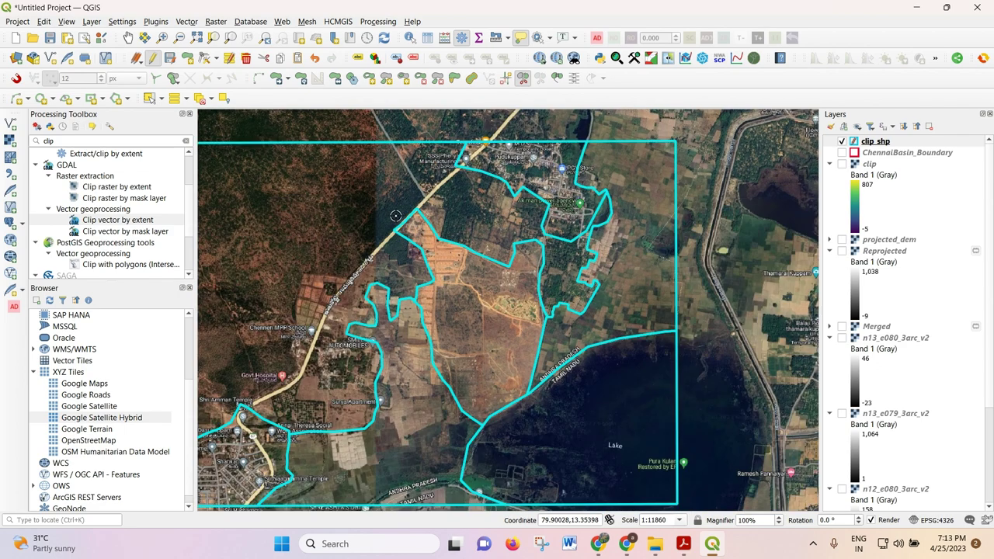
scroll(506, 231, "down", 1)
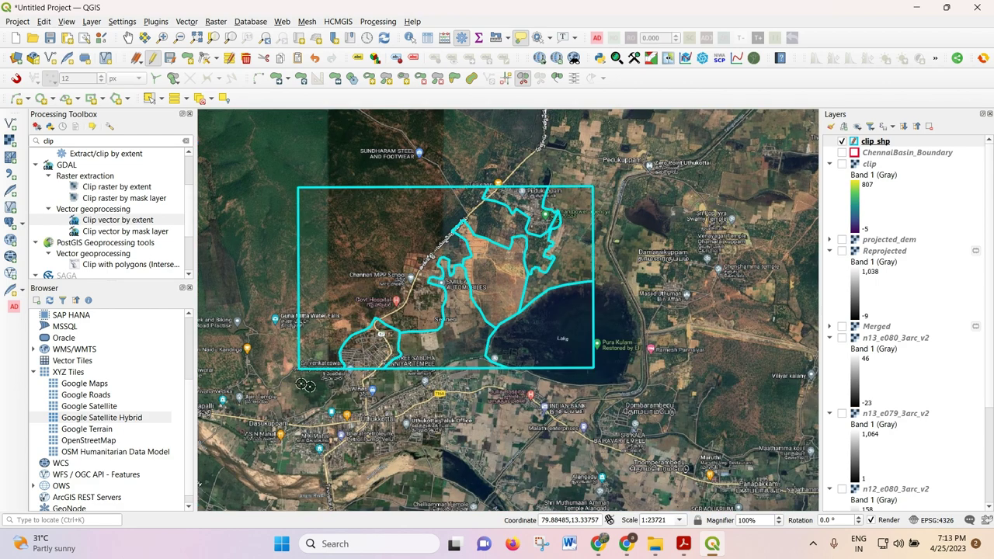
scroll(305, 368, "up", 1)
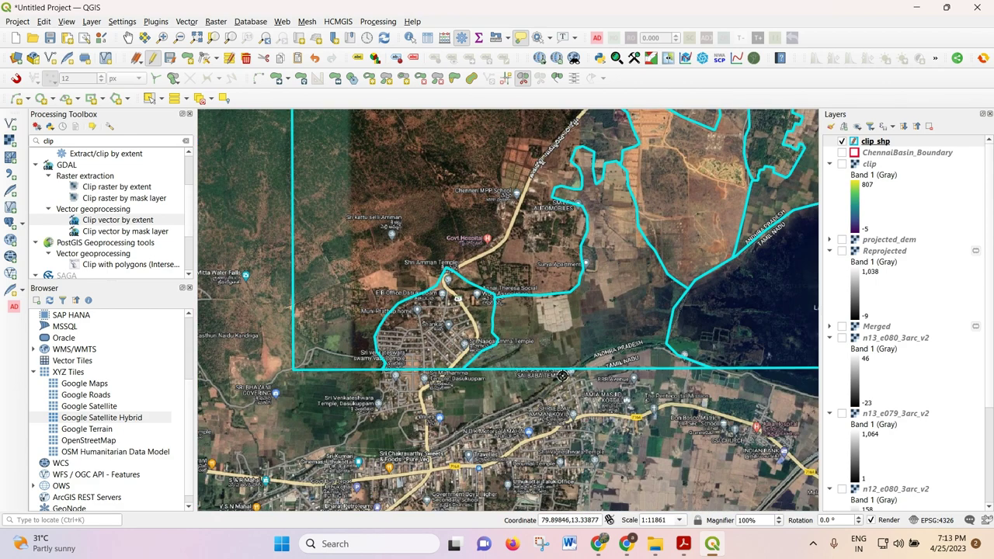
Step: Split off the roadside settlement around Chennai MPP School with Split Features, tracing from the farmland's western edge across the highway and back
scroll(524, 372, "down", 1)
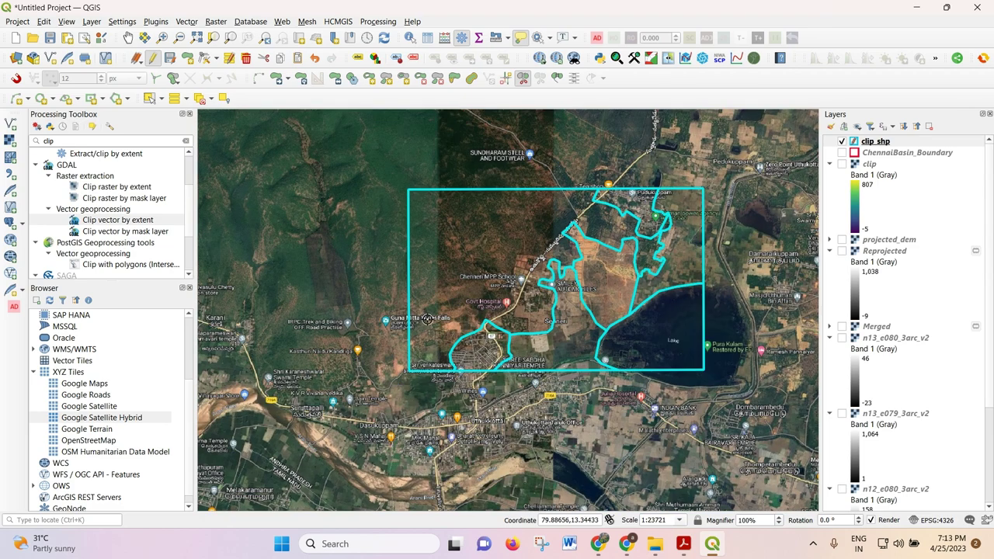
scroll(443, 296, "up", 1)
scroll(443, 296, "down", 1)
scroll(482, 311, "up", 1)
scroll(594, 279, "up", 2)
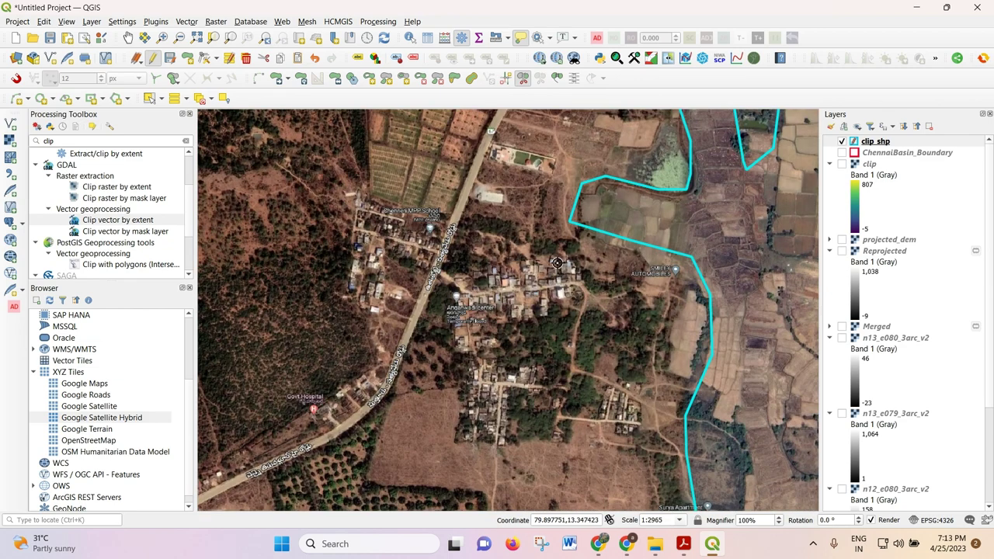
scroll(419, 264, "down", 1)
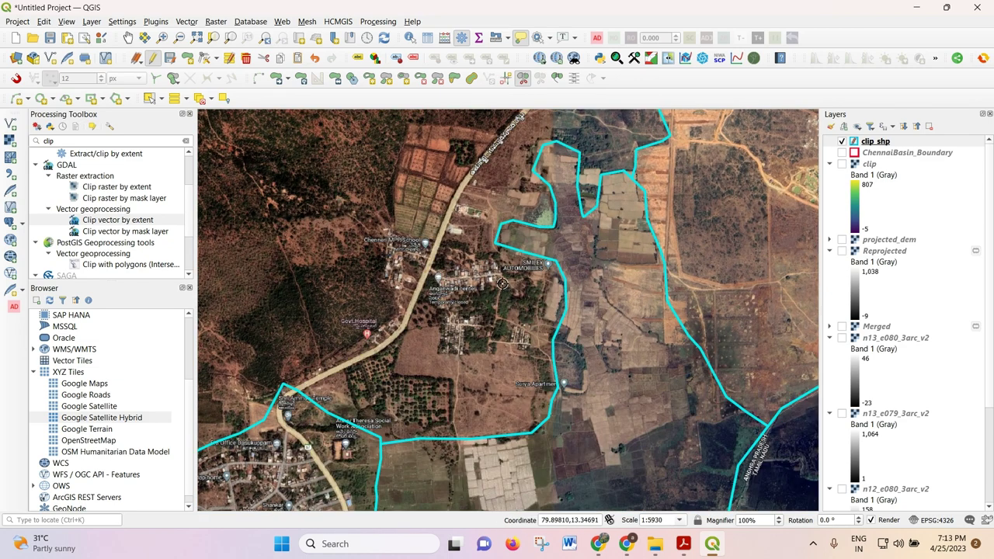
right_click(887, 144)
left_click(912, 153)
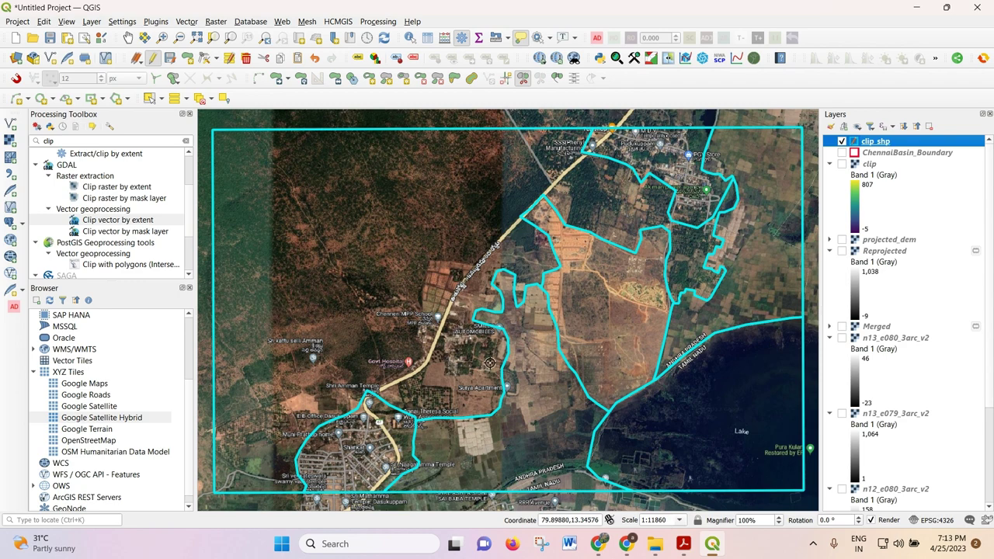
left_click(460, 315)
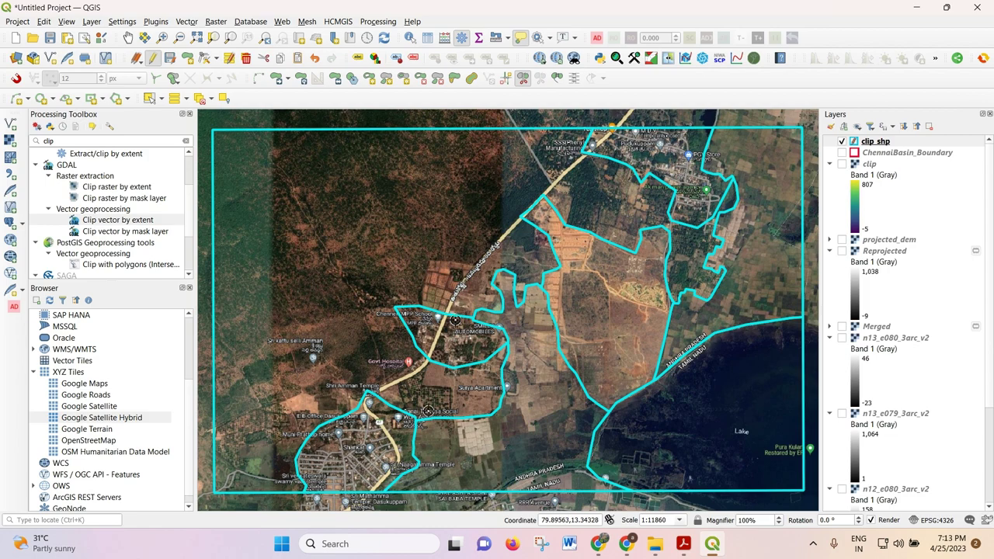
scroll(428, 411, "up", 2)
scroll(428, 410, "down", 2)
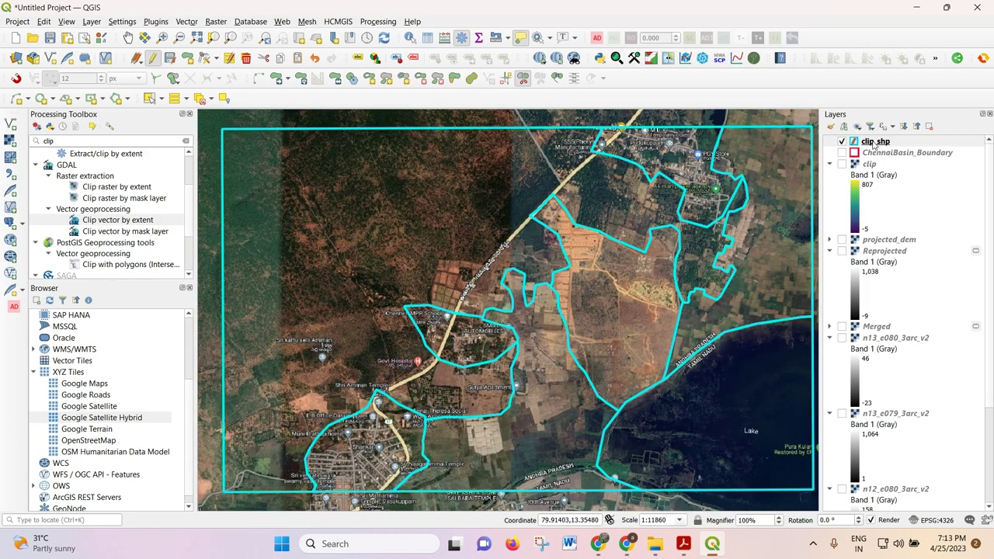
right_click(873, 146)
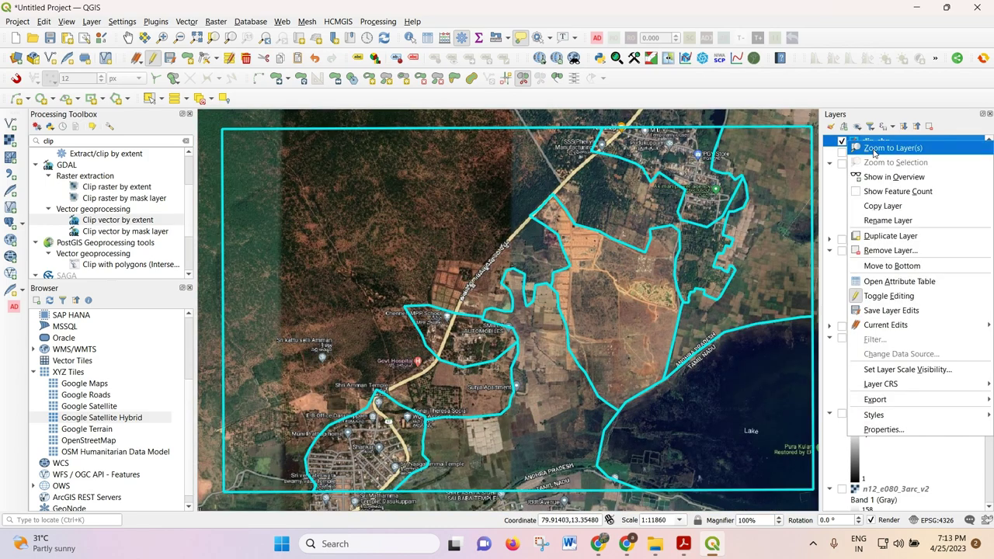
left_click(885, 149)
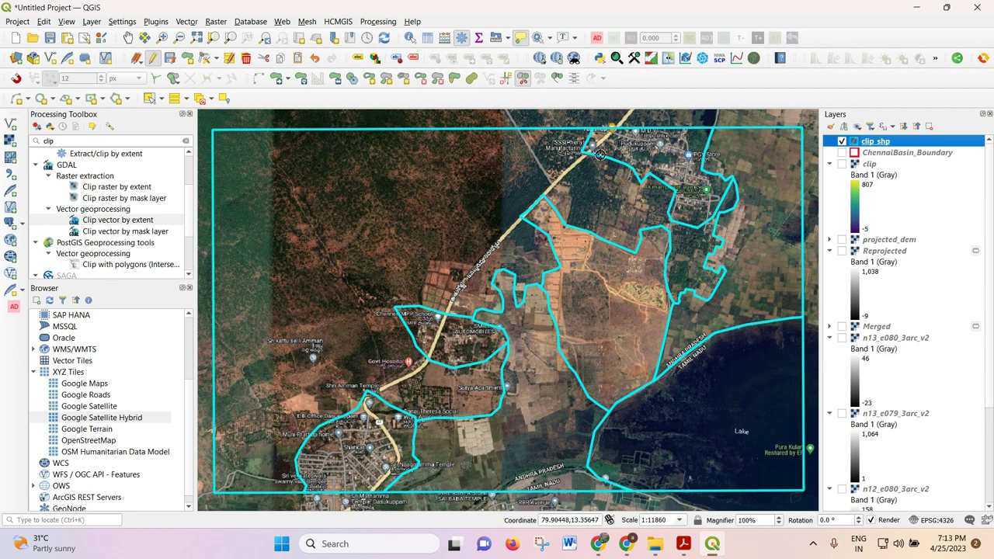
Step: Select all features in clip_shp's attribute table, delete them, and close the table
right_click(870, 146)
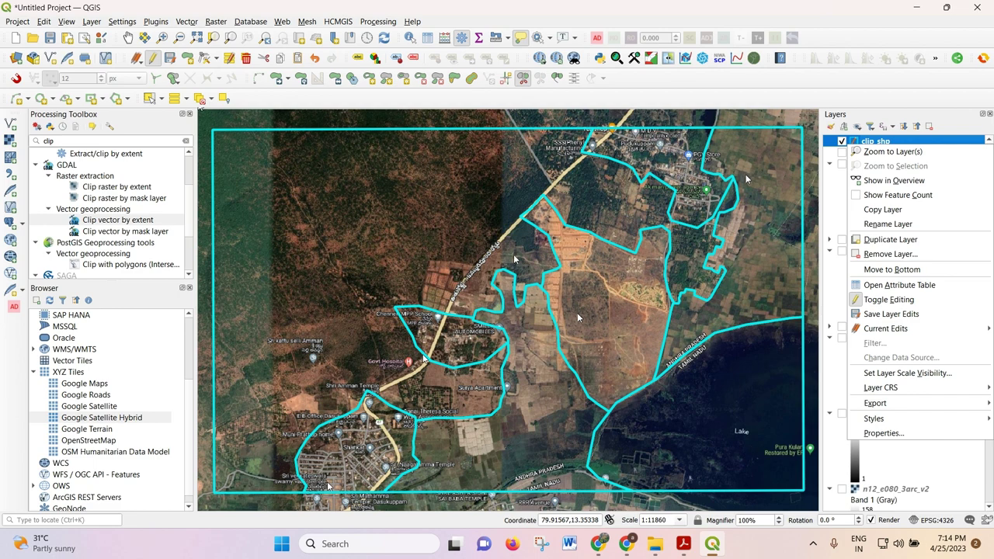
left_click(882, 289)
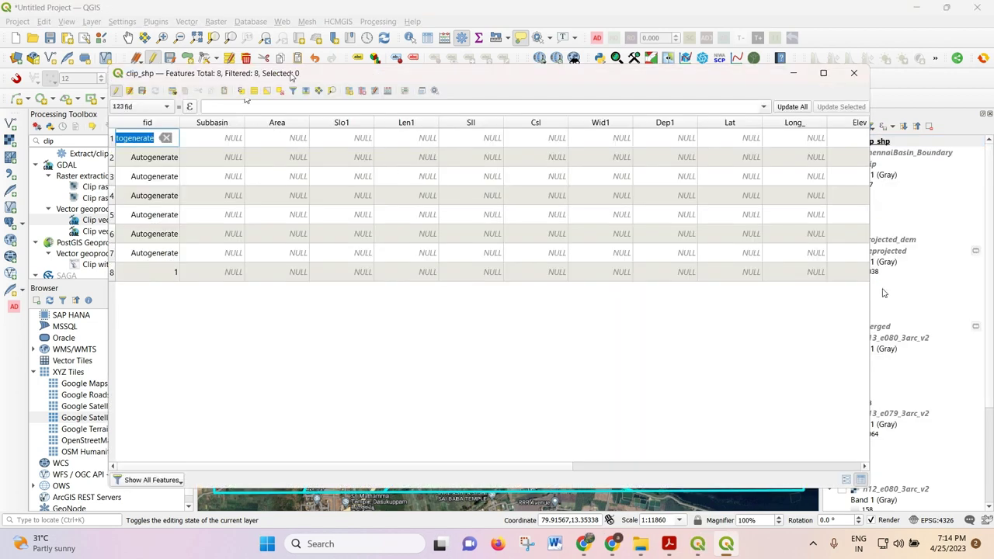
left_click_drag(298, 73, 591, 72)
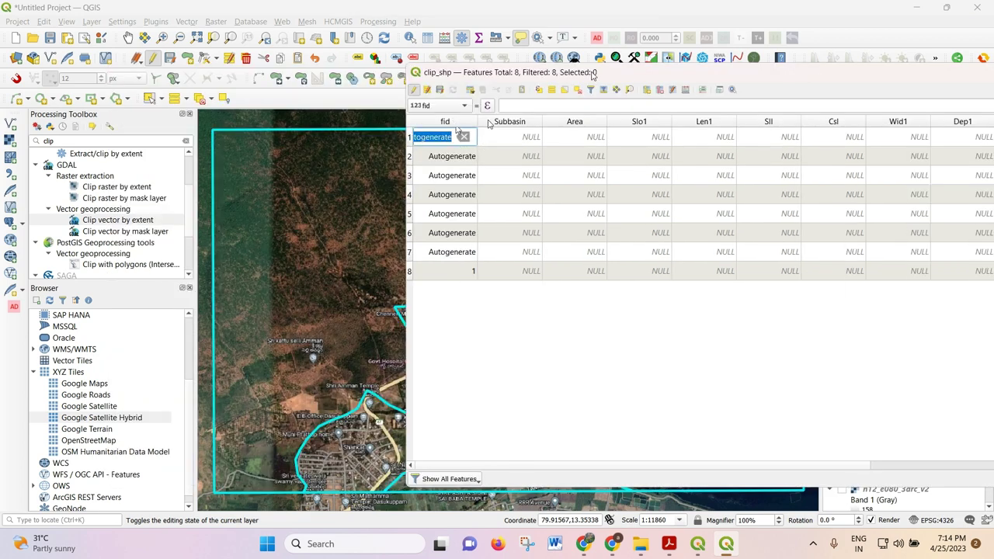
left_click(565, 90)
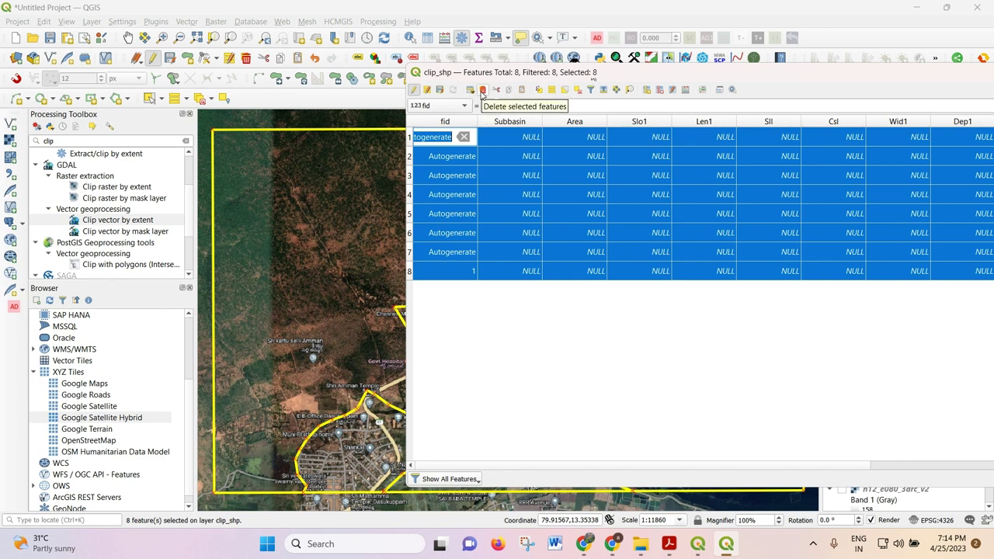
left_click(431, 157)
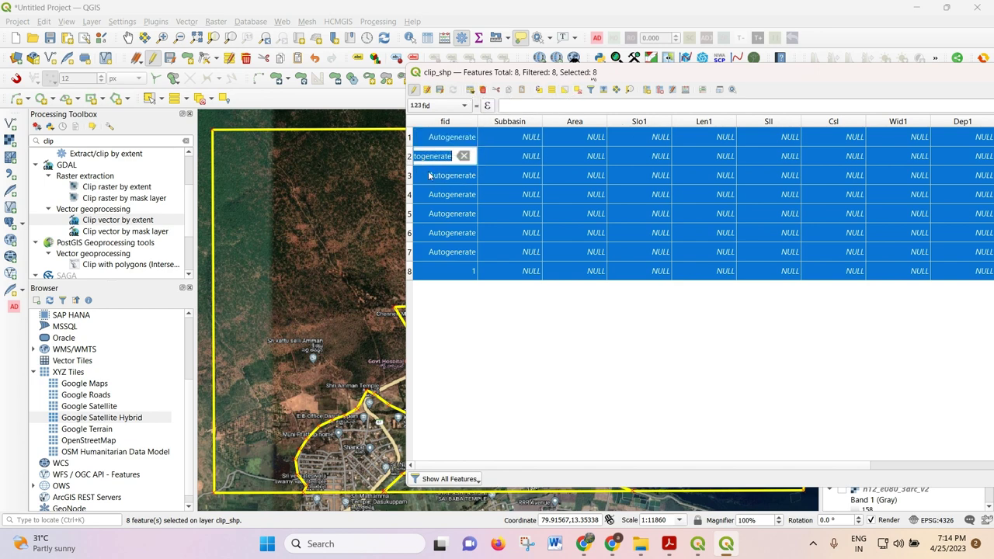
left_click(429, 175)
left_click(433, 214)
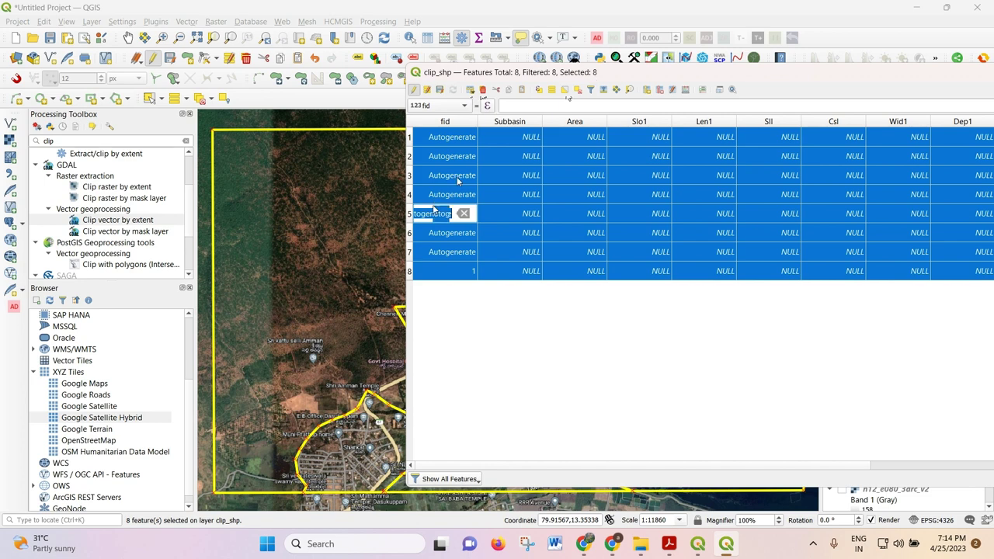
left_click(484, 92)
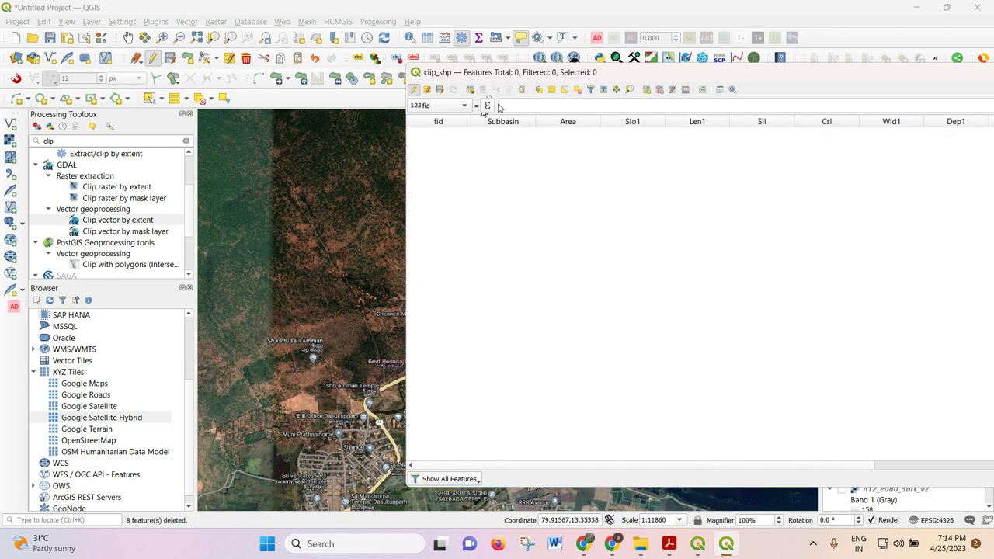
left_click_drag(541, 75, 263, 75)
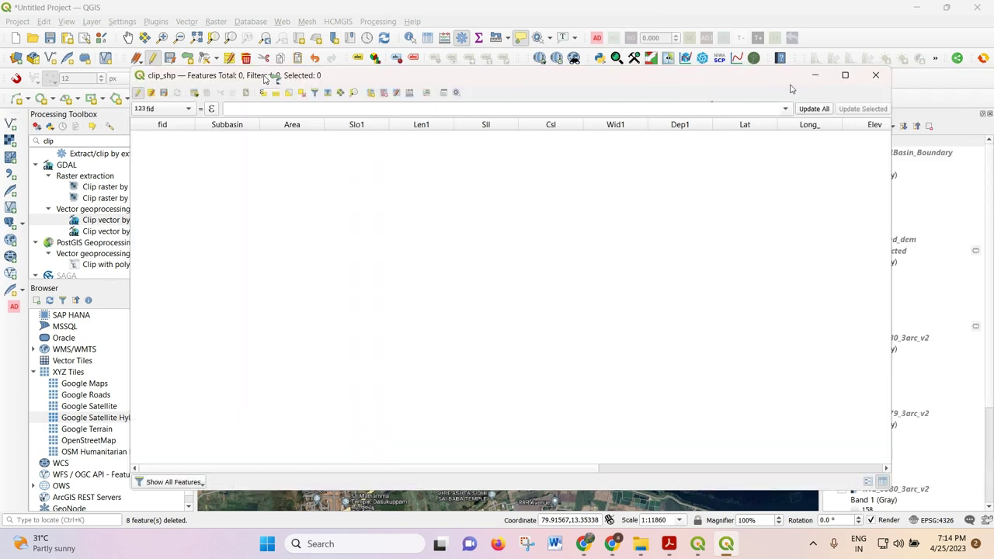
left_click(874, 76)
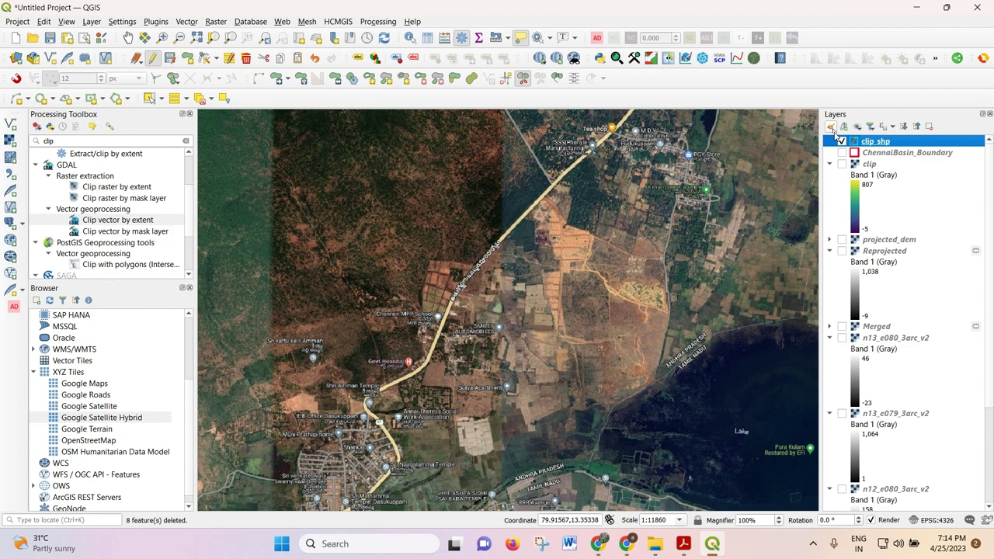
left_click(842, 140)
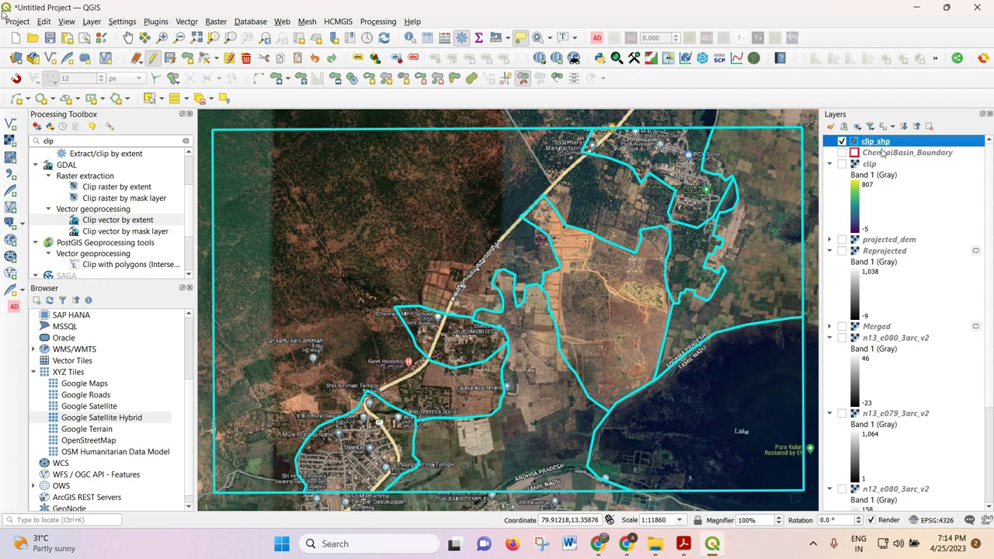
Step: Stop editing clip_shp, saving the split polygons to the layer, and turn editing back on
left_click(152, 59)
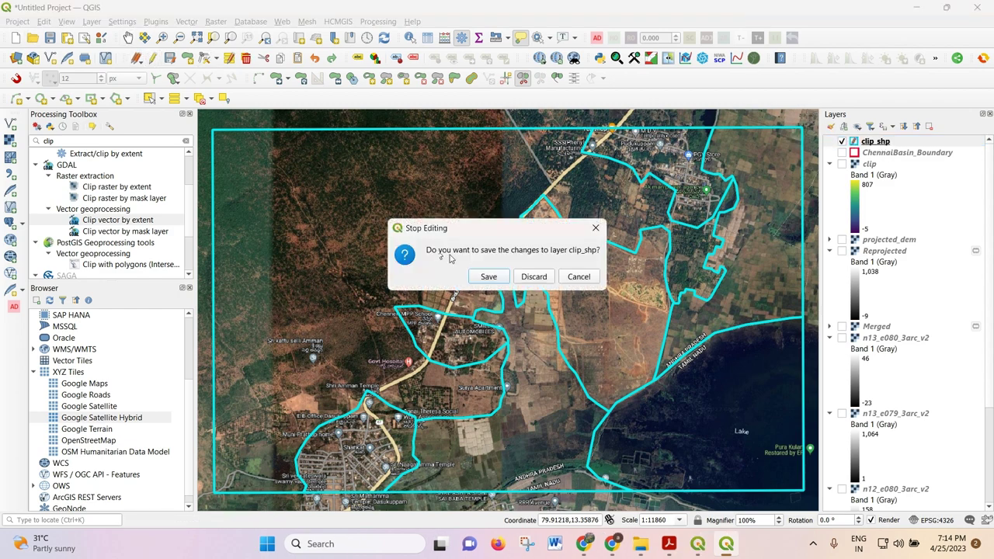
left_click(488, 277)
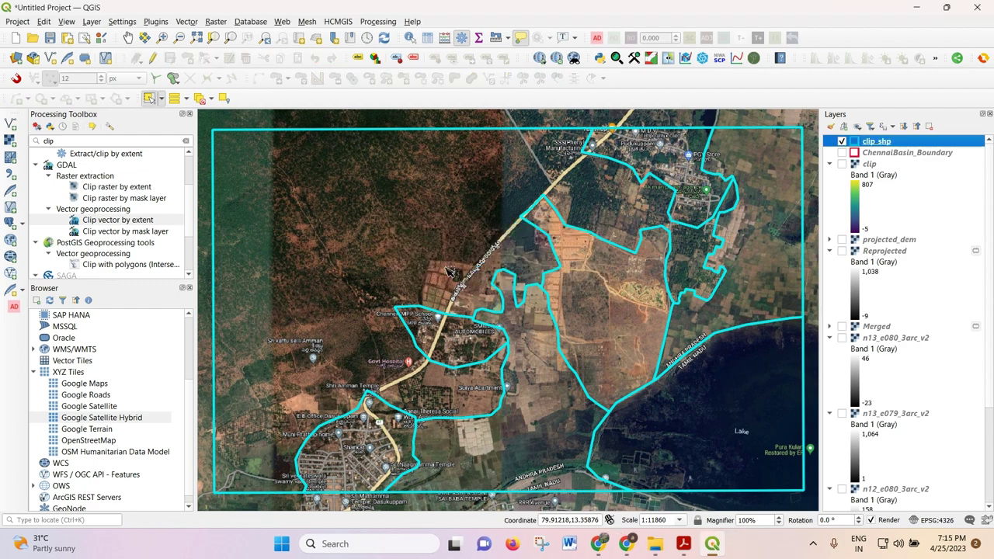
right_click(873, 145)
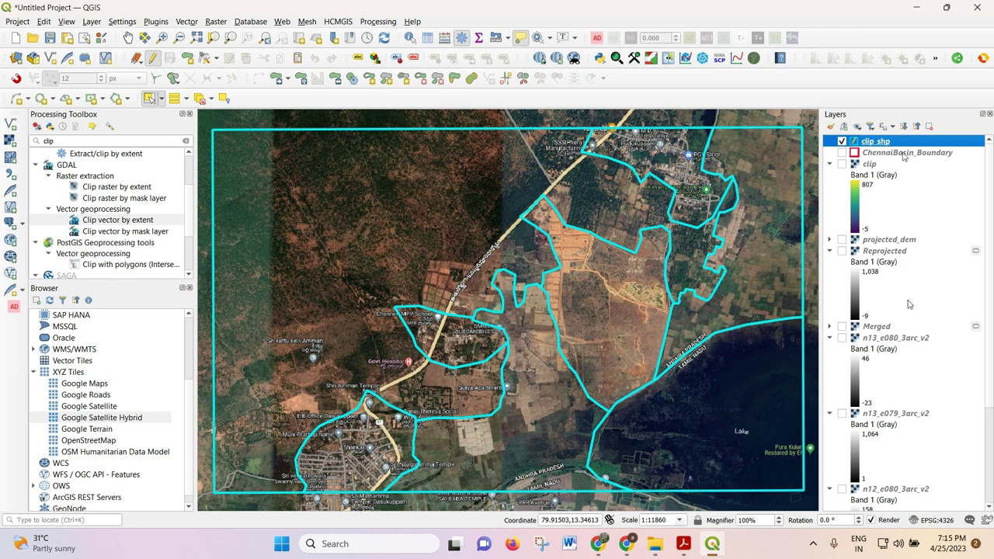
Step: Open the attribute table of clip_shp beside the map and sort its features by fid in ascending order
right_click(884, 145)
left_click(897, 283)
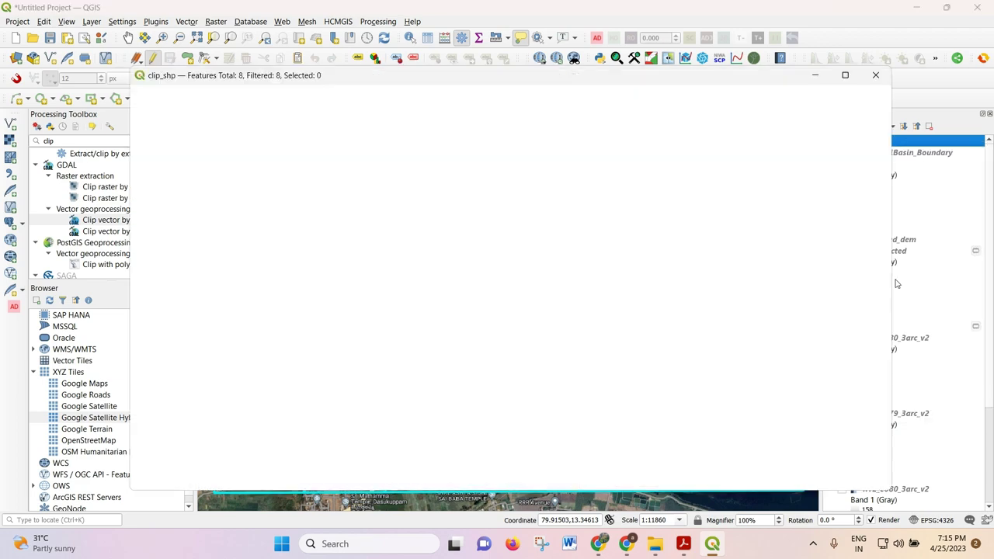
left_click(235, 276)
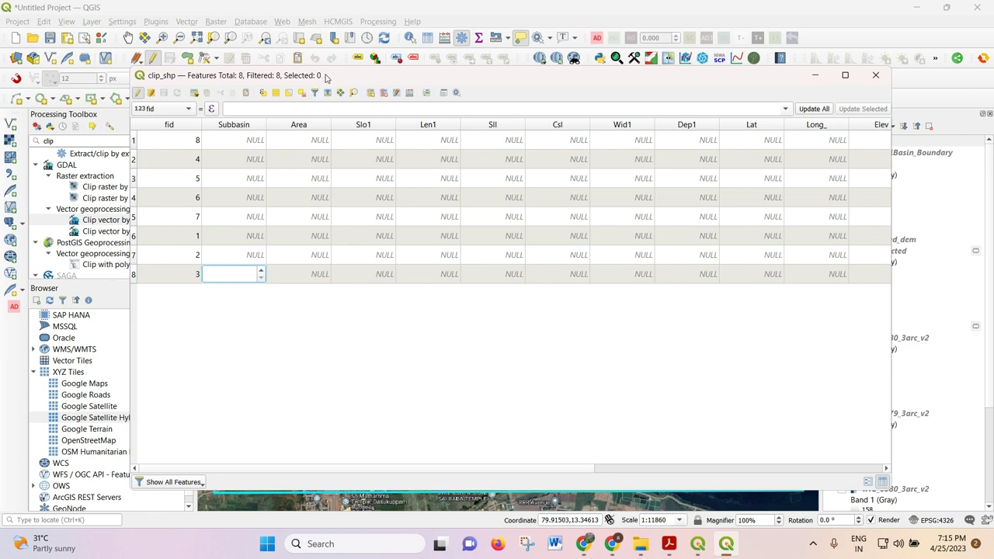
left_click_drag(329, 77, 648, 79)
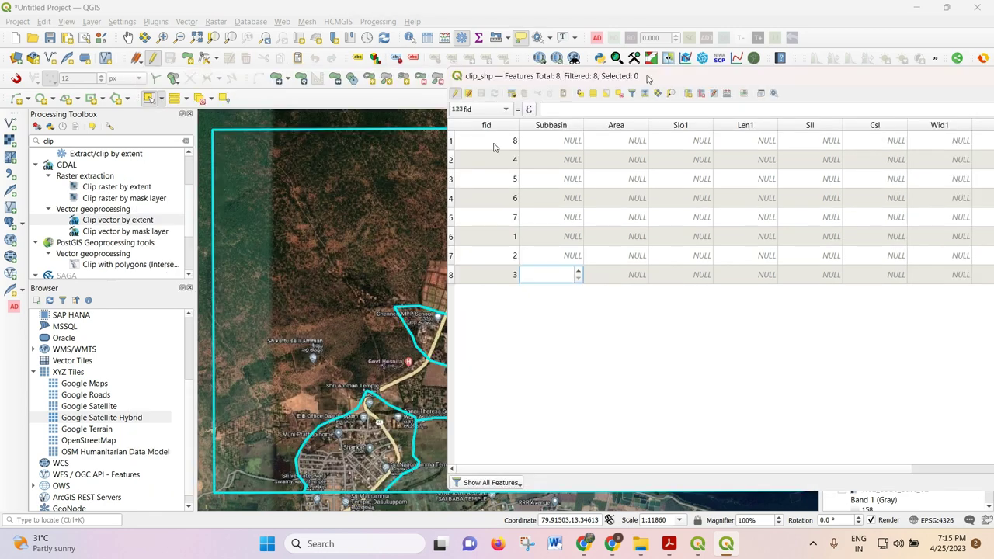
left_click(502, 128)
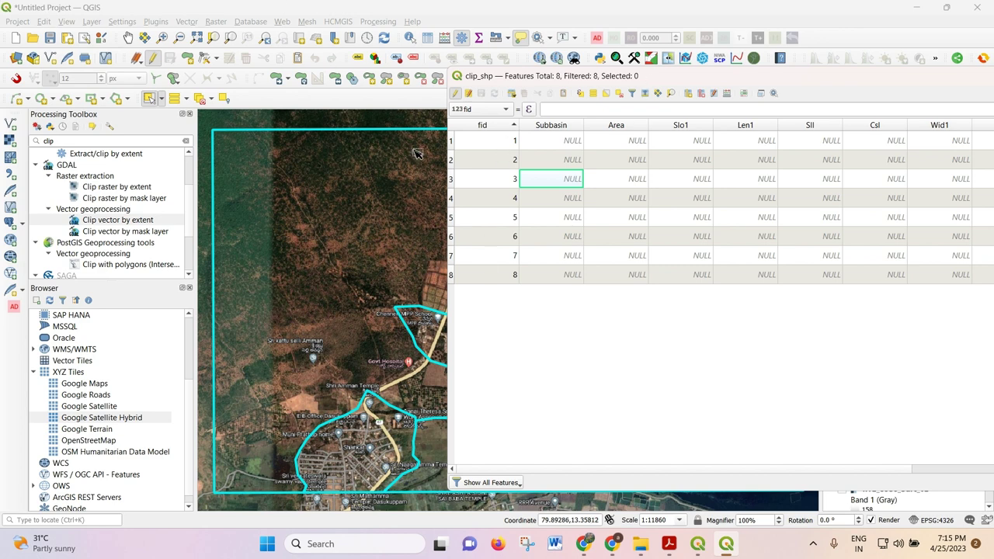
left_click(726, 94)
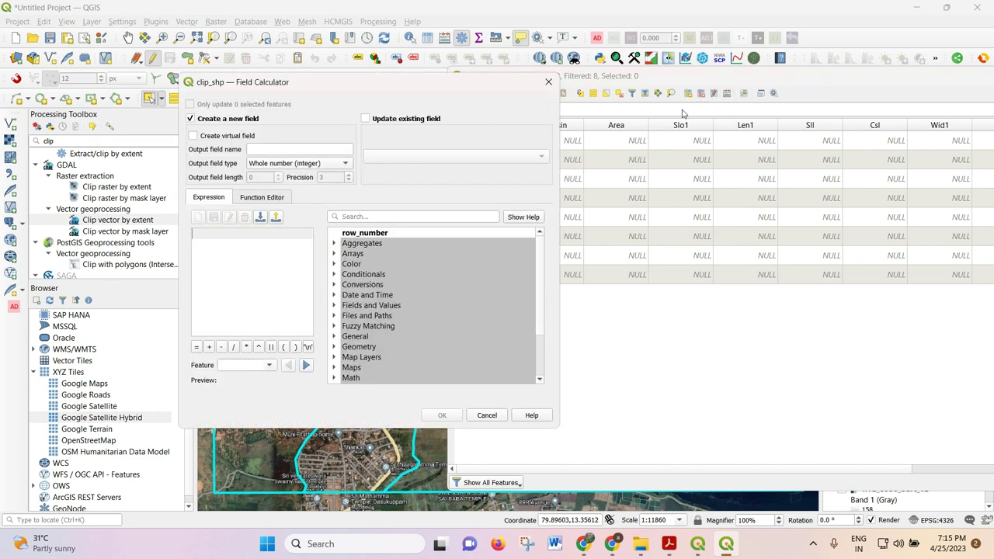
left_click(548, 82)
left_click(686, 94)
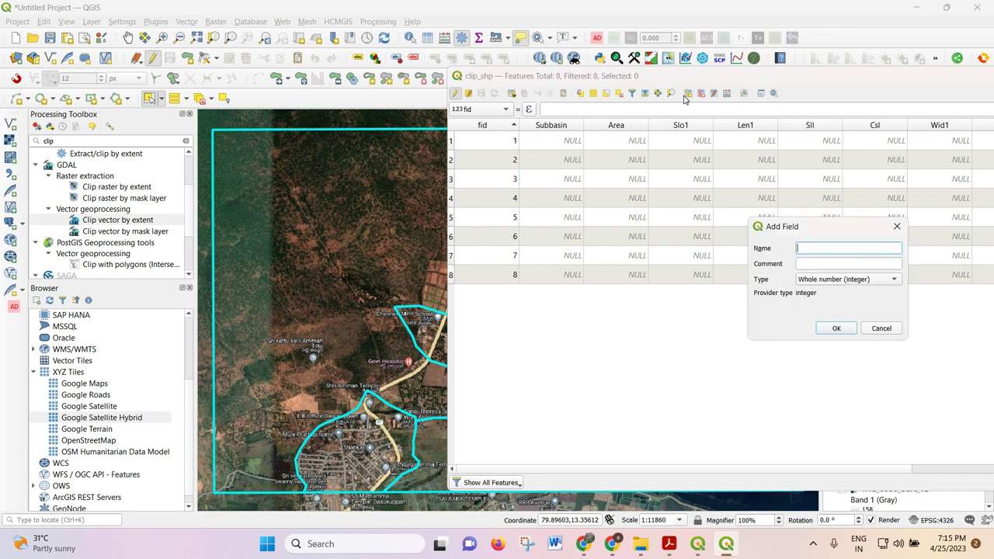
left_click(895, 227)
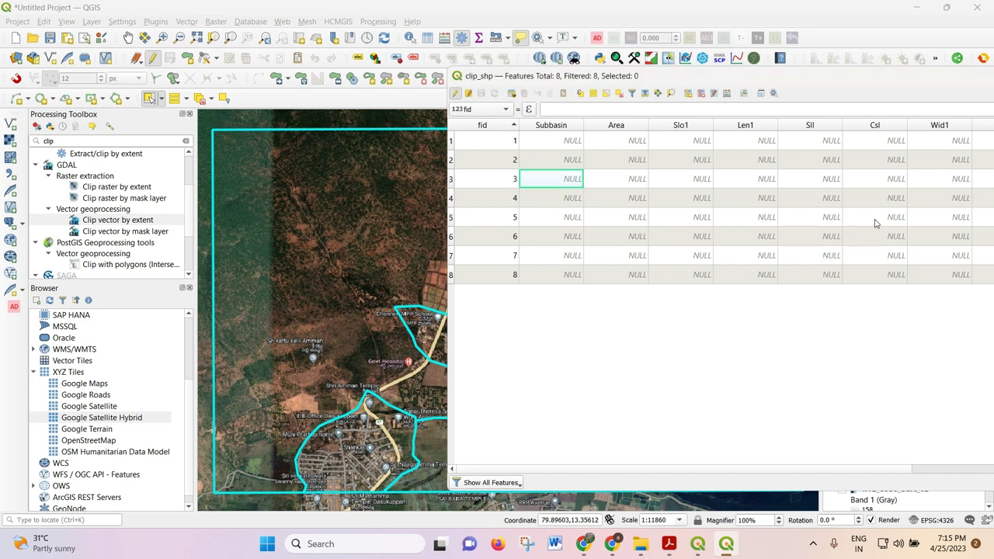
Step: Mark the fields OutletID, HydroID, Shape_Len, Bname, ElevMax, ElevMin and Elev of clip_shp for deletion, leaving Shape_Area unmarked
left_click(701, 93)
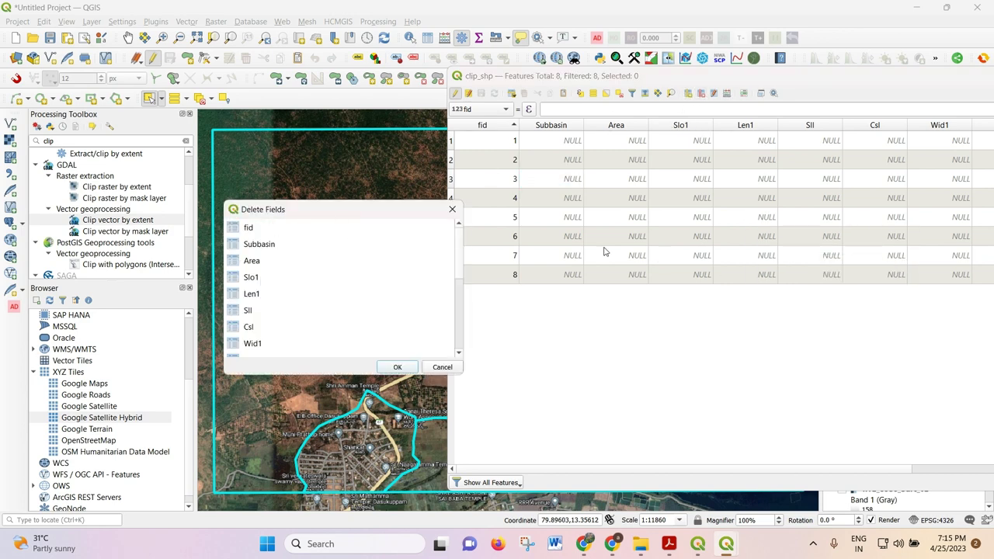
scroll(267, 298, "down", 3)
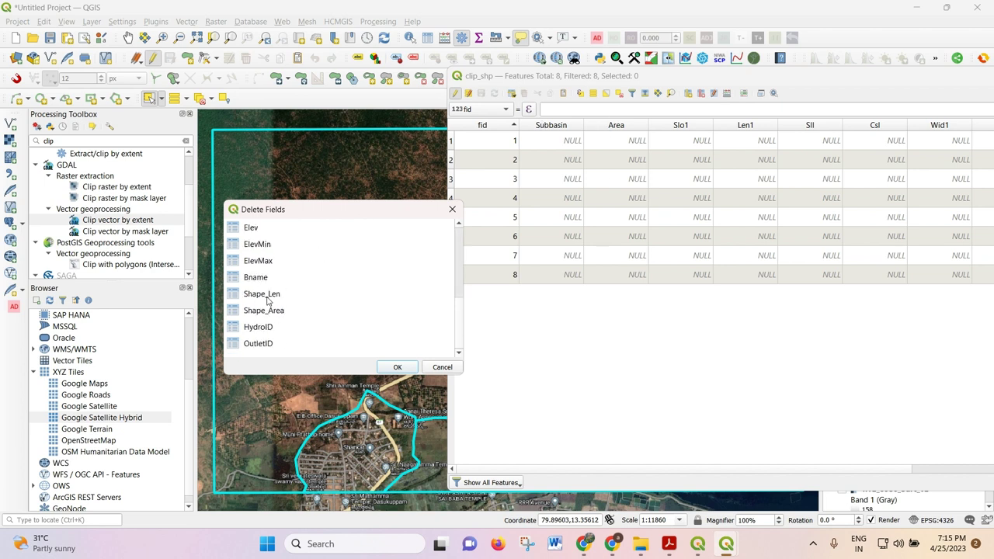
left_click(265, 343)
left_click(271, 334, "ctrl")
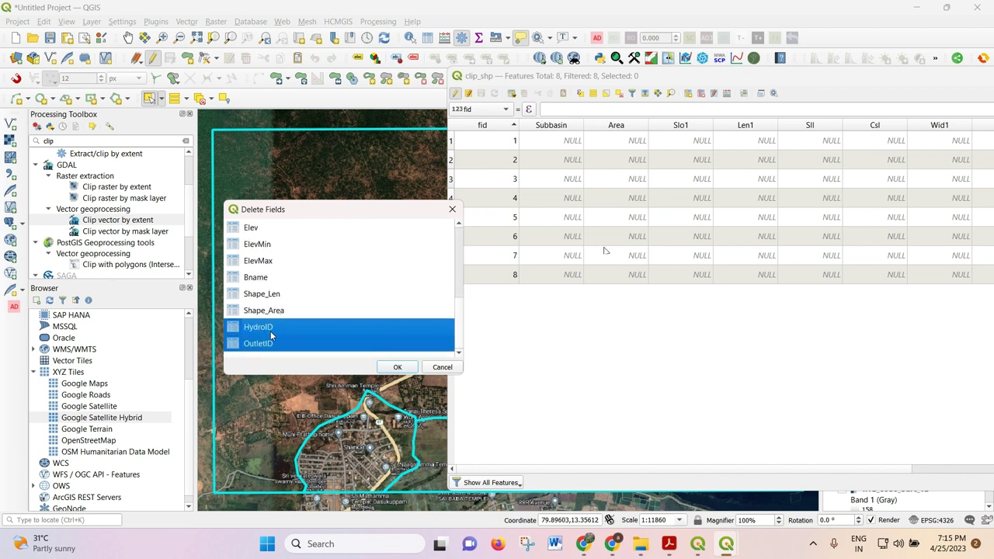
left_click(274, 311, "ctrl")
left_click(275, 311, "ctrl")
left_click(276, 296, "ctrl")
left_click(283, 275, "ctrl")
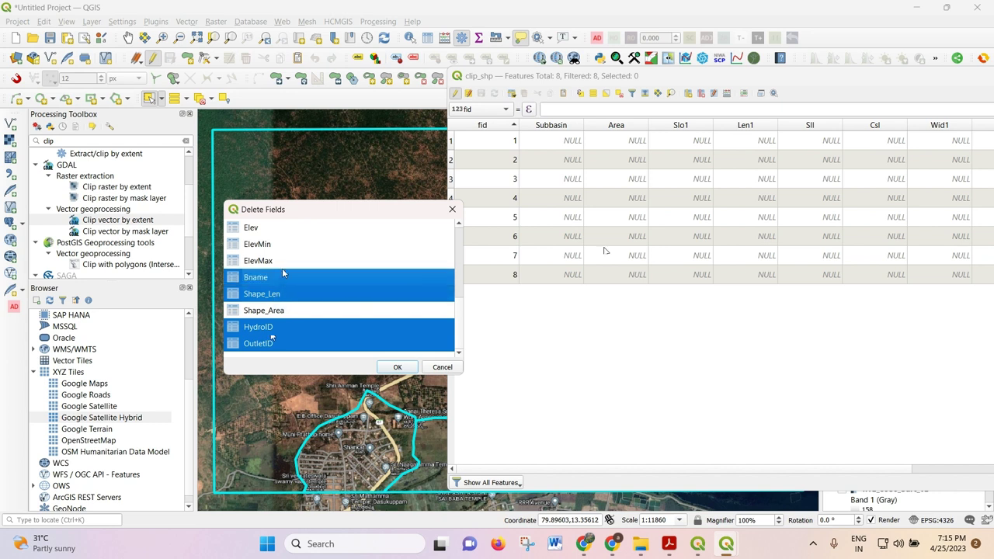
left_click(283, 261, "ctrl")
left_click(287, 244, "ctrl")
scroll(289, 271, "up", 1)
left_click(286, 279, "ctrl")
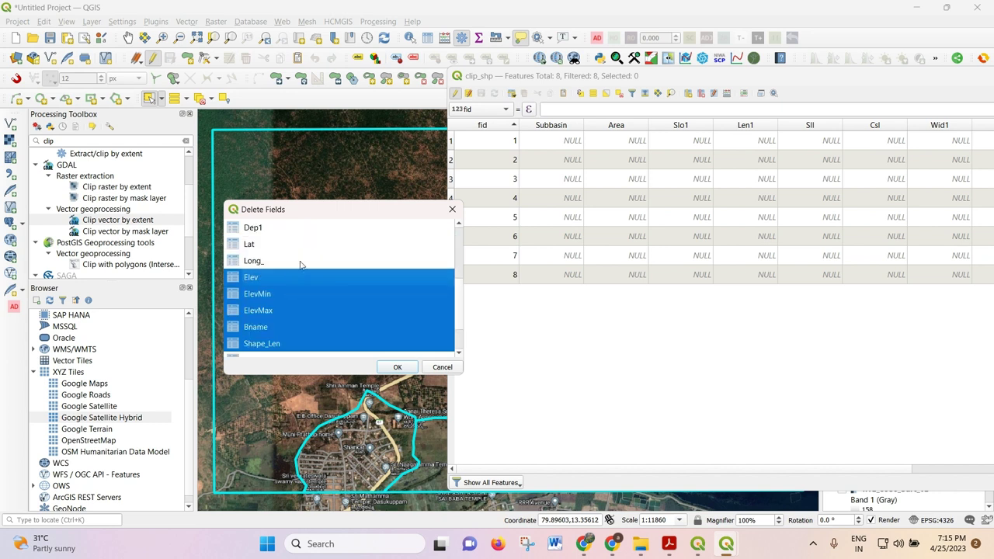
Step: Also mark Subbasin, Slo1, Len1, Sll, Csl, Wid1, Dep1, Lat, Long_ and Shape_Area, and delete all marked fields from clip_shp
left_click(300, 261, "ctrl")
left_click(300, 244, "ctrl")
scroll(300, 263, "up", 2)
left_click(261, 326, "ctrl")
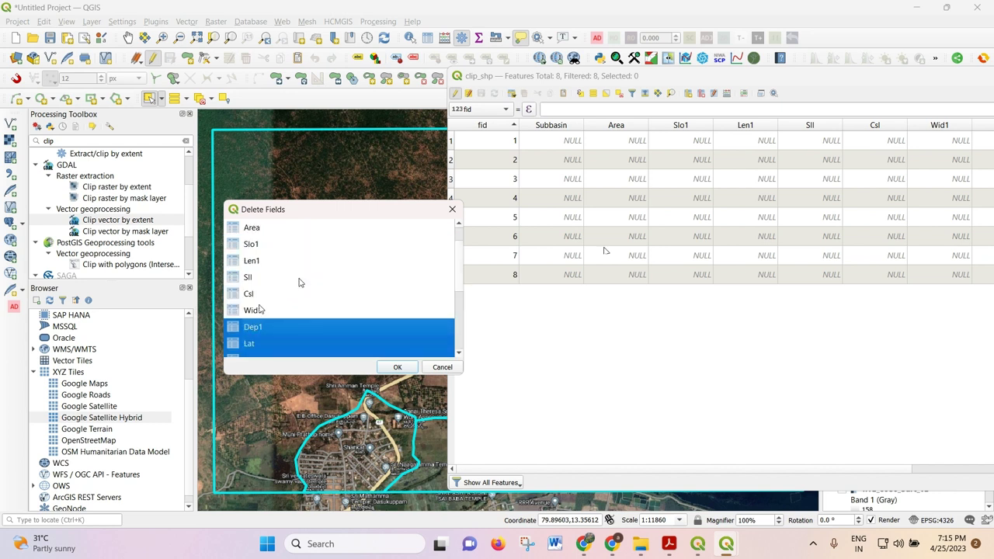
left_click(264, 310, "ctrl")
left_click(265, 294, "ctrl")
left_click(291, 277, "ctrl")
left_click(288, 260, "ctrl")
left_click(303, 244, "ctrl")
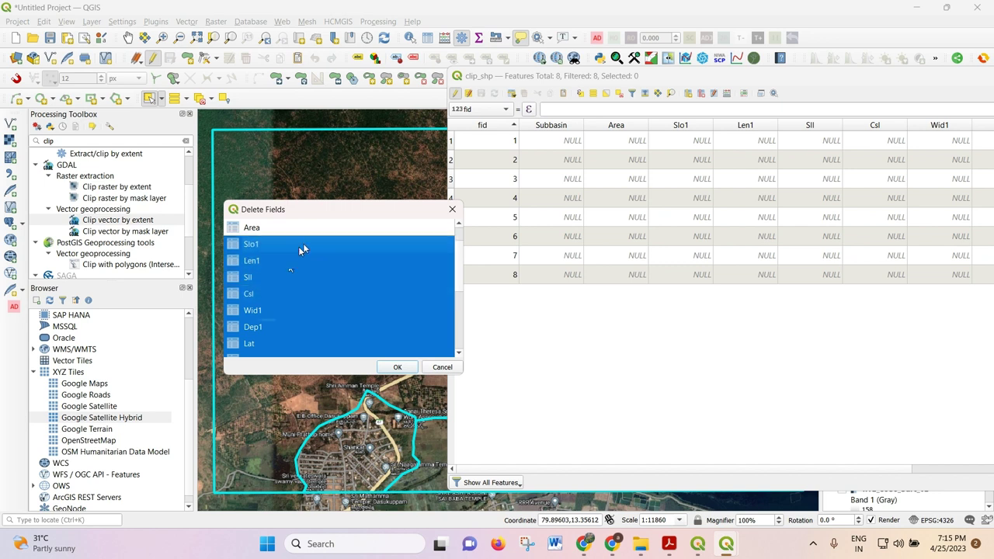
scroll(305, 281, "up", 1)
scroll(300, 261, "down", 1)
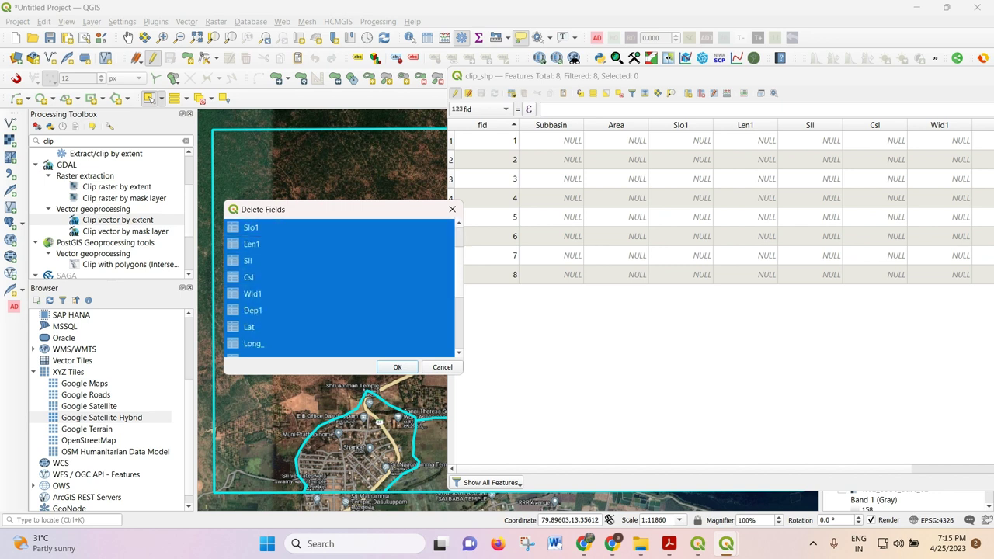
scroll(298, 281, "down", 3)
left_click(298, 311, "ctrl")
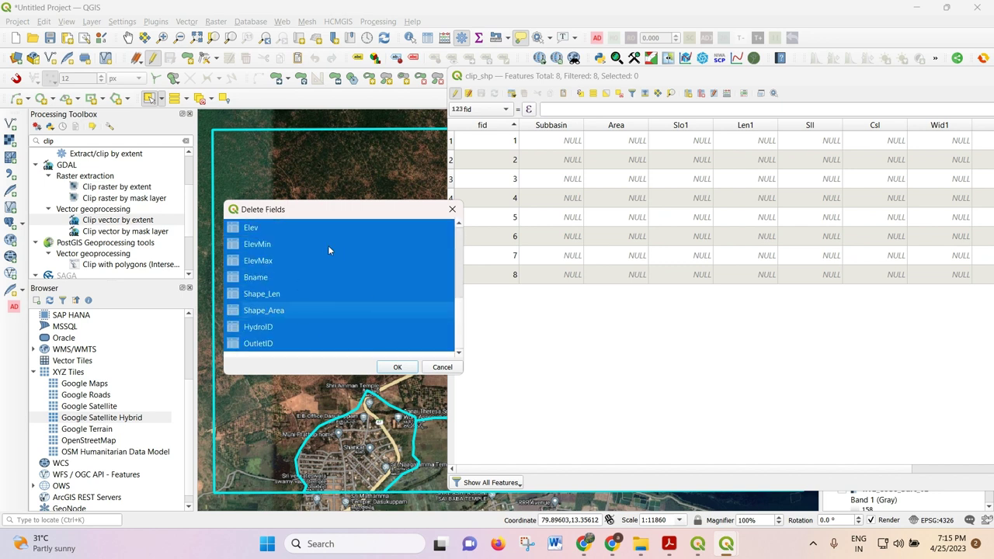
left_click(398, 367)
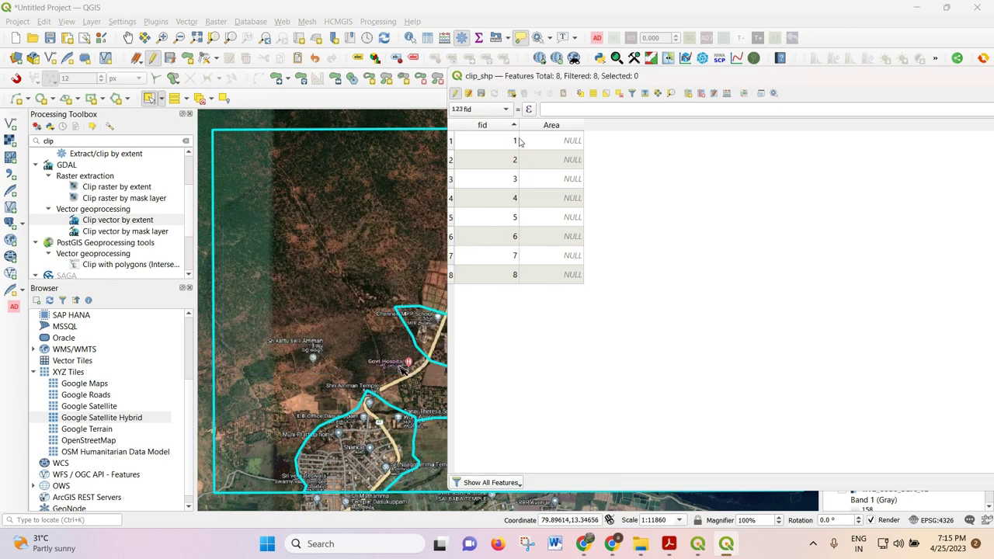
Step: Add a new field called Name of type Text (string) to clip_shp's attribute table
left_click(688, 92)
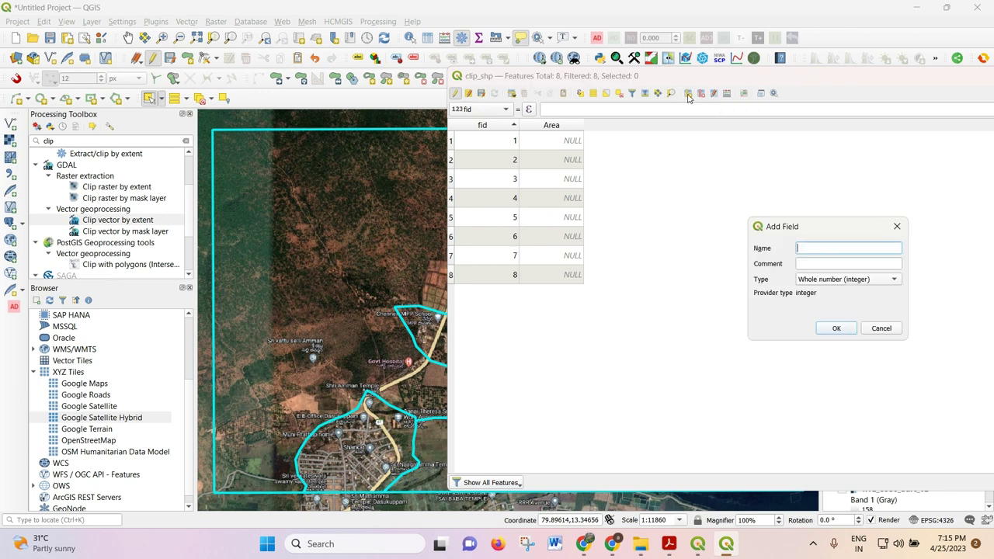
left_click_drag(770, 227, 723, 228)
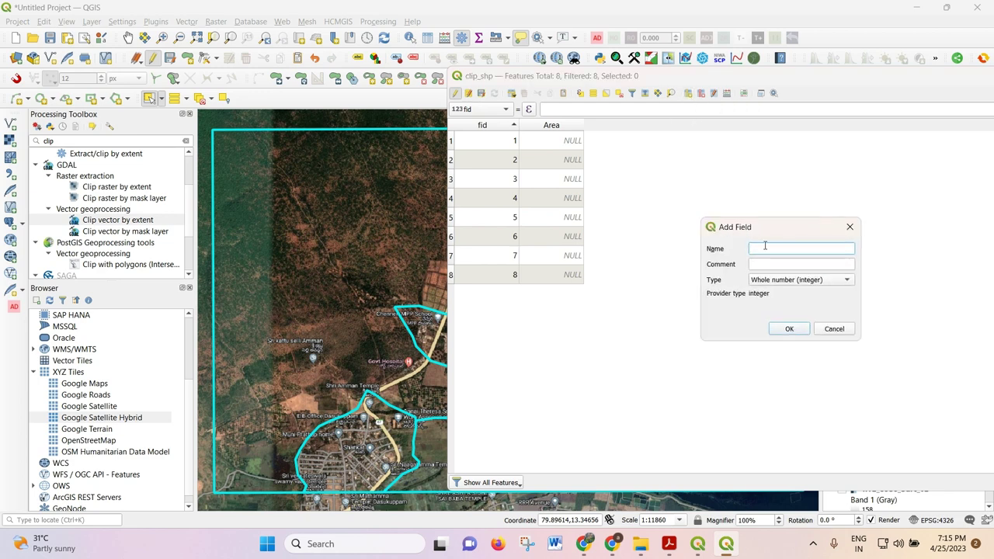
type("Name")
left_click(777, 262)
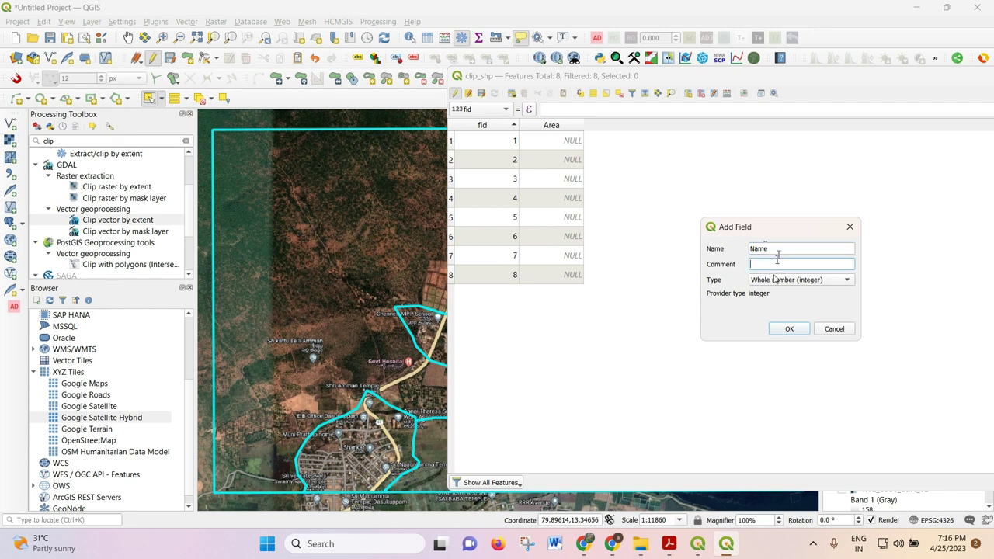
left_click(774, 279)
left_click(783, 322)
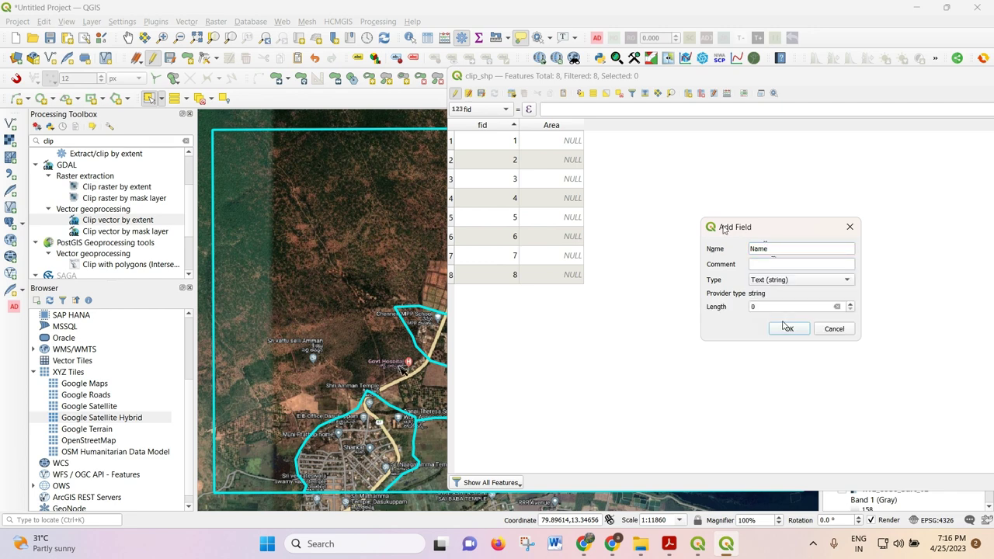
double_click(789, 307)
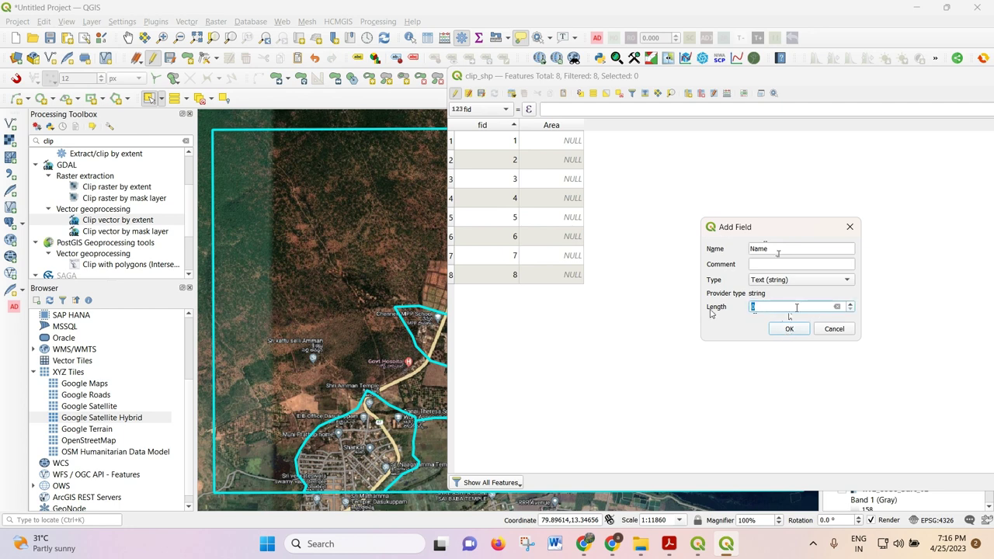
left_click(789, 329)
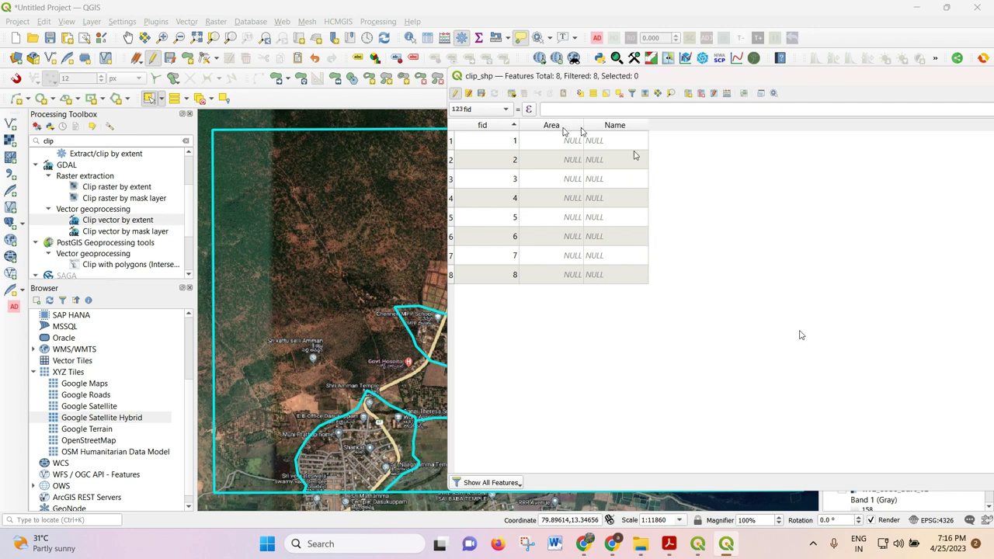
Step: Move the attribute table off the map and select features 1 and 2 in turn to locate their polygons
left_click(450, 147)
left_click(554, 78)
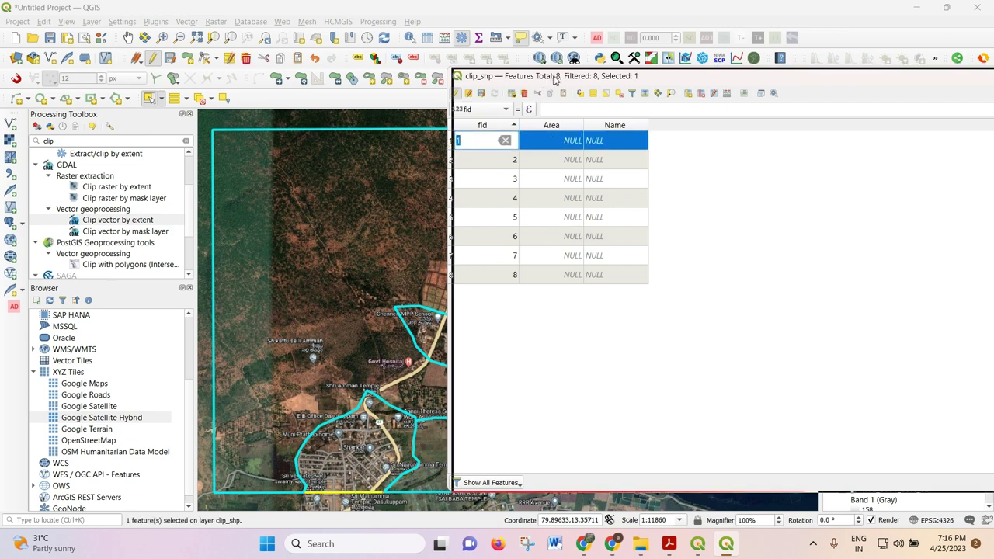
left_click_drag(554, 78, 787, 76)
scroll(356, 246, "down", 1)
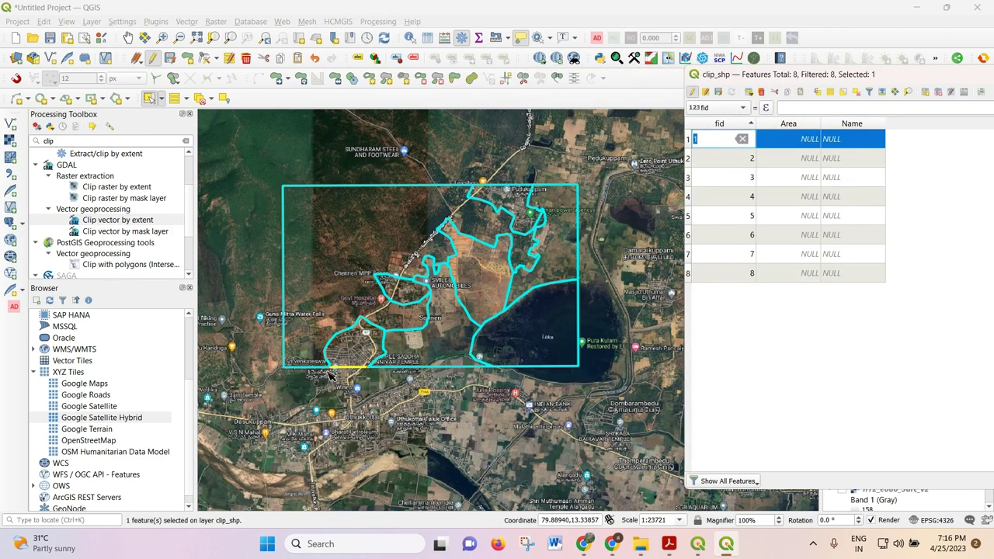
scroll(329, 375, "up", 1)
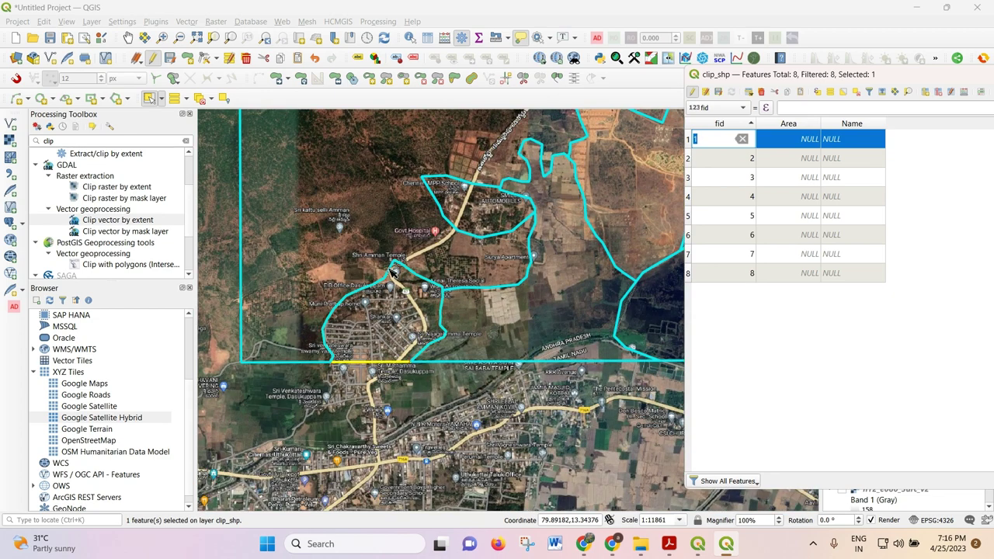
left_click(689, 159)
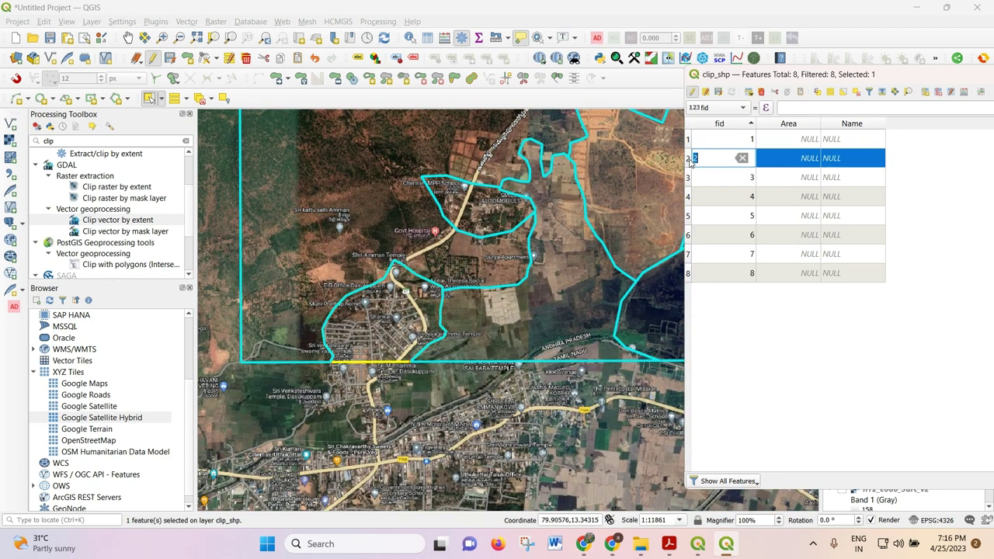
scroll(396, 291, "down", 1)
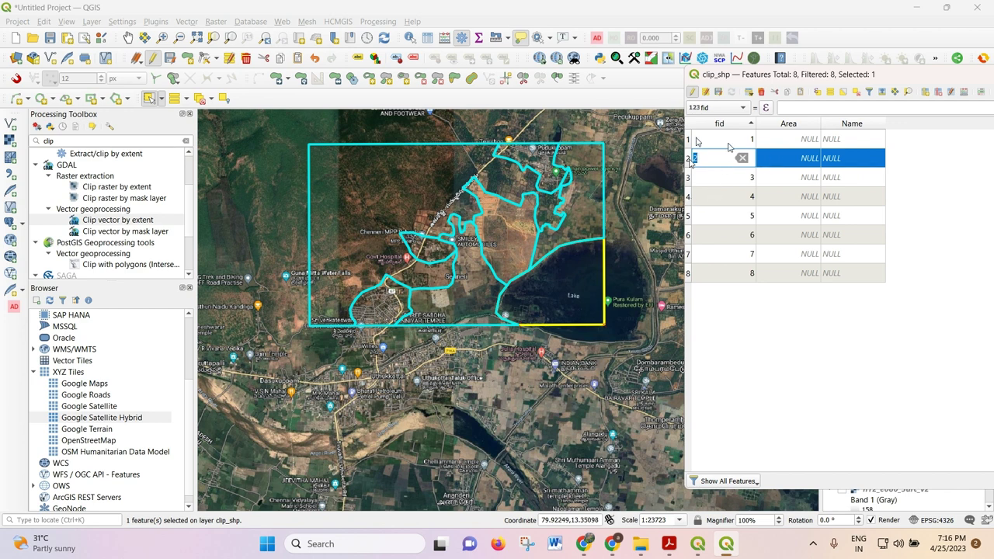
left_click(691, 141)
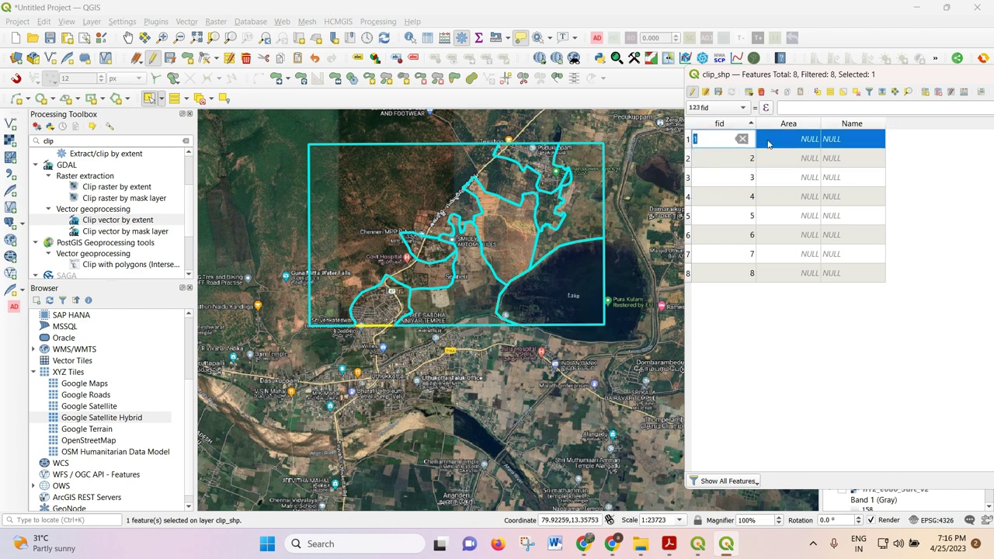
left_click(837, 140)
left_click(838, 138)
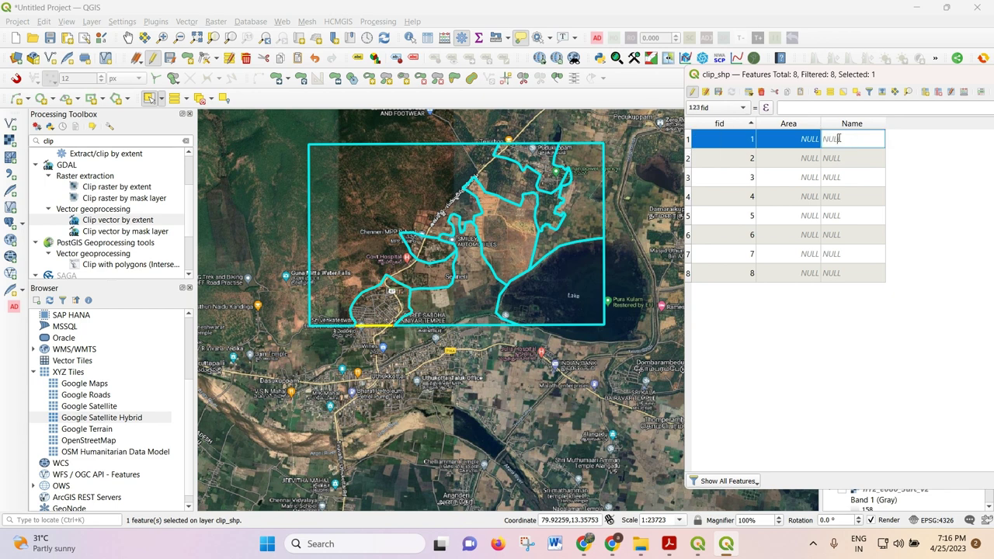
type("ULLUL")
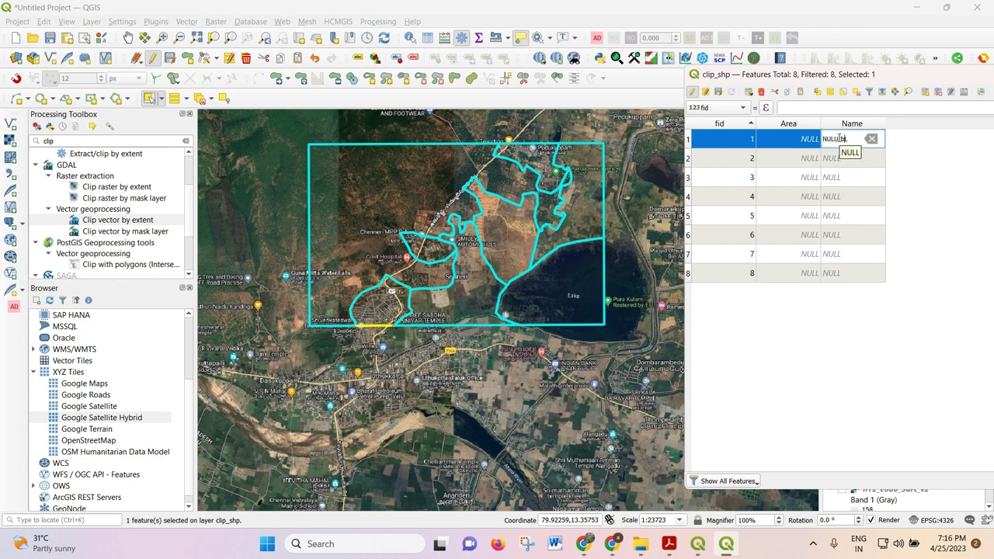
key("BackSpace")
key("BackSpace")
key("BackSpace")
key("BackSpace")
key("BackSpace")
key("BackSpace")
key("BackSpace")
key("Tab")
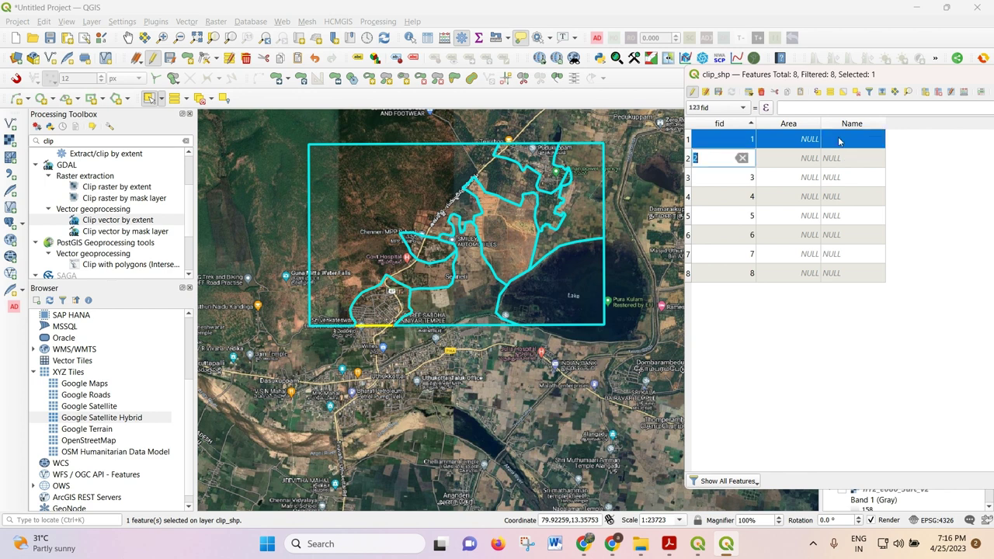
Step: Enter URBAN as the Name of feature 1 and WATERBODY as the Name of feature 2
left_click(839, 139)
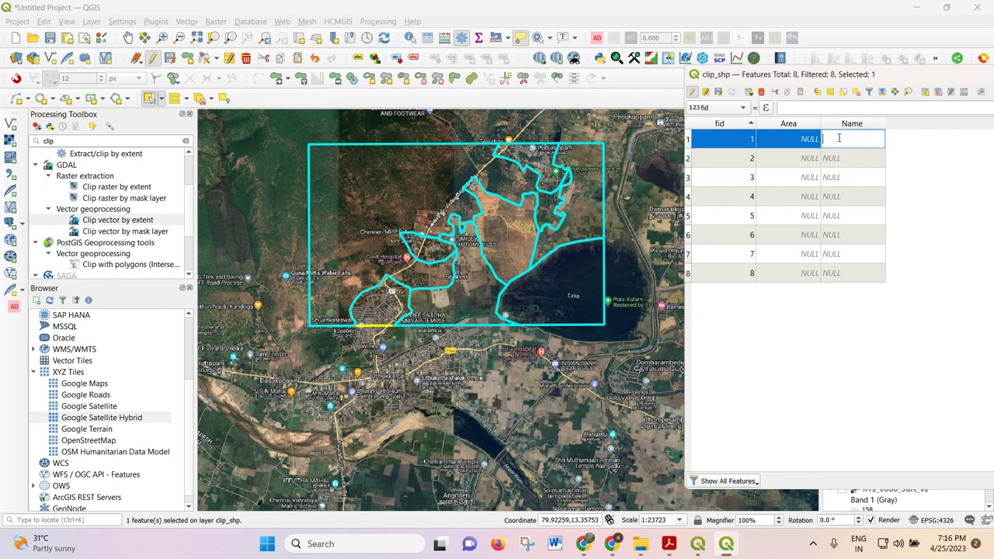
type("uRBAN")
double_click(820, 138)
type("URBAN")
left_click(827, 158)
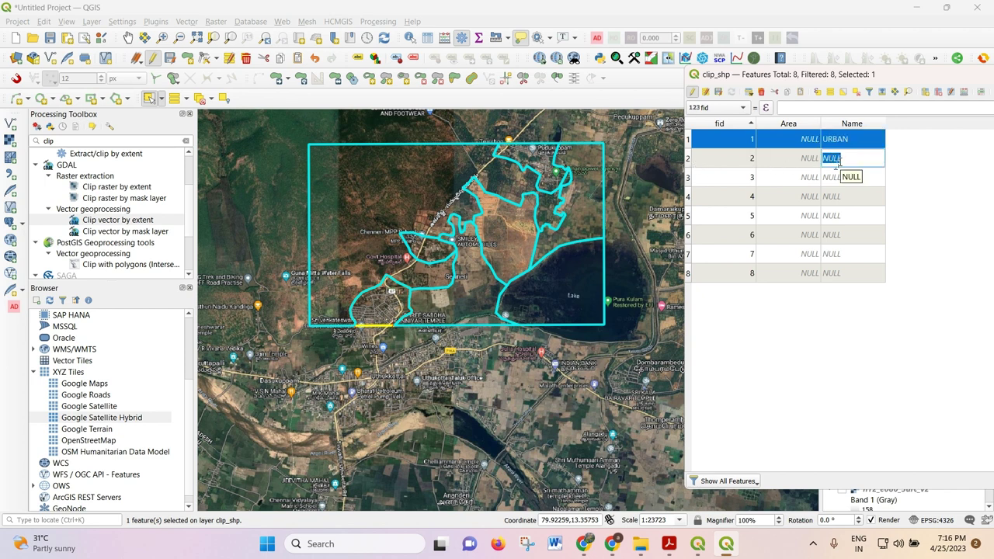
type("WATERBODY")
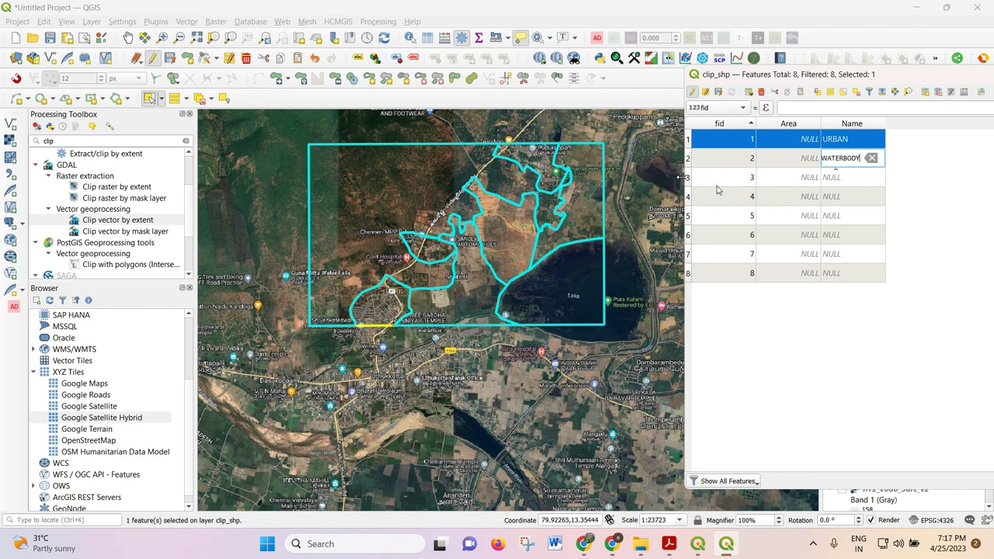
Step: Select feature 3 to locate its polygon on the map and set its Name to AGRICULTURE
left_click(688, 183)
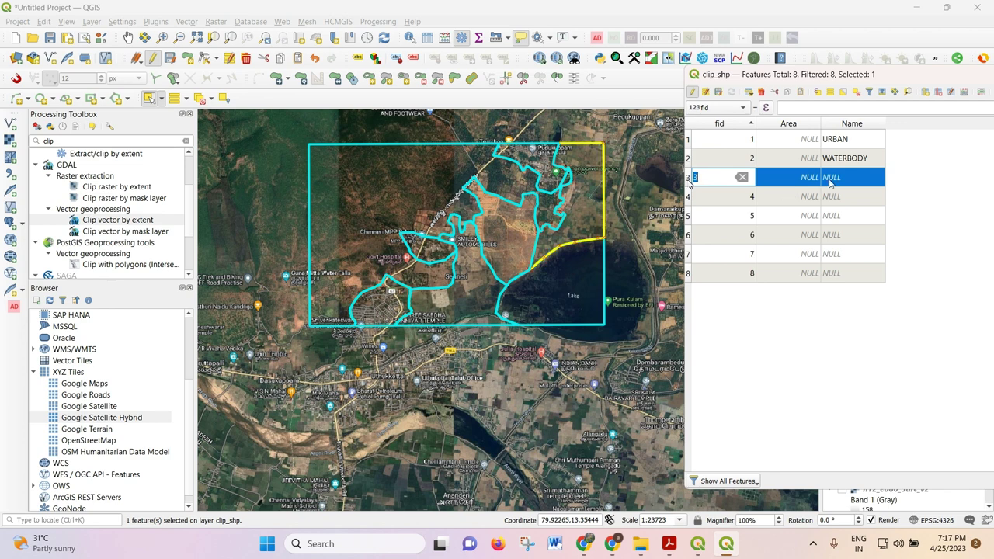
left_click(869, 177)
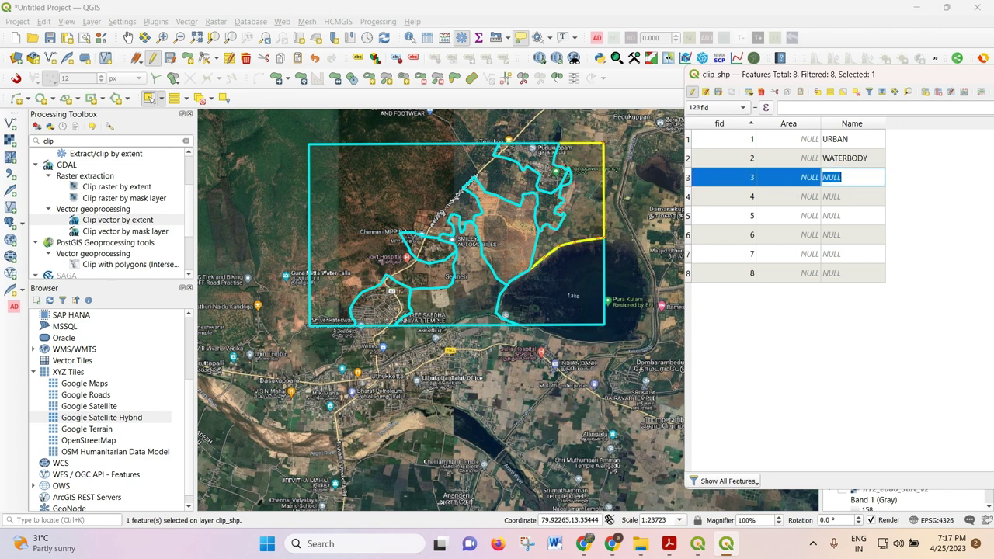
type("A")
type("GRICULTURE")
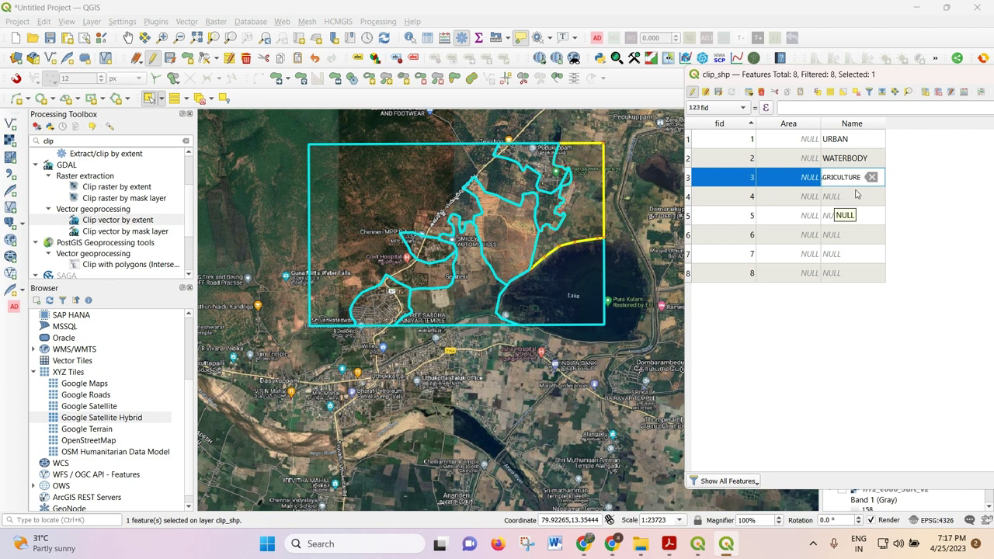
left_click(857, 193)
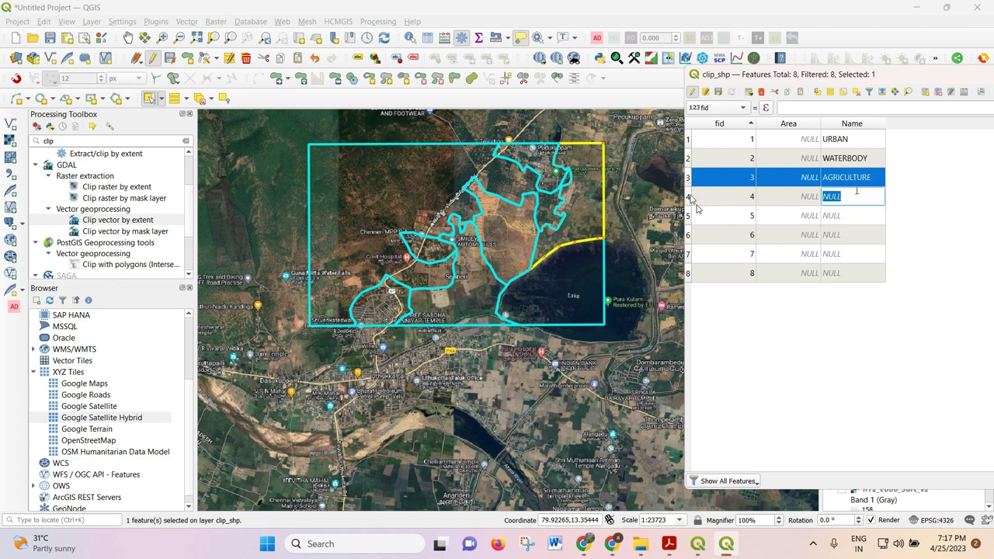
Step: Select feature 4, set its Name to URBAN, and select feature 5 to locate its polygon
left_click(691, 196)
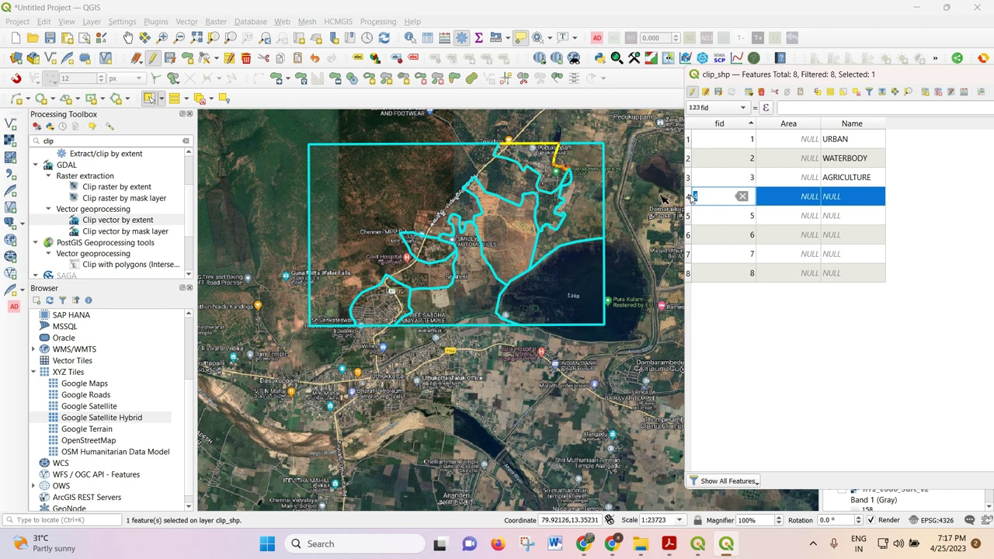
left_click(854, 194)
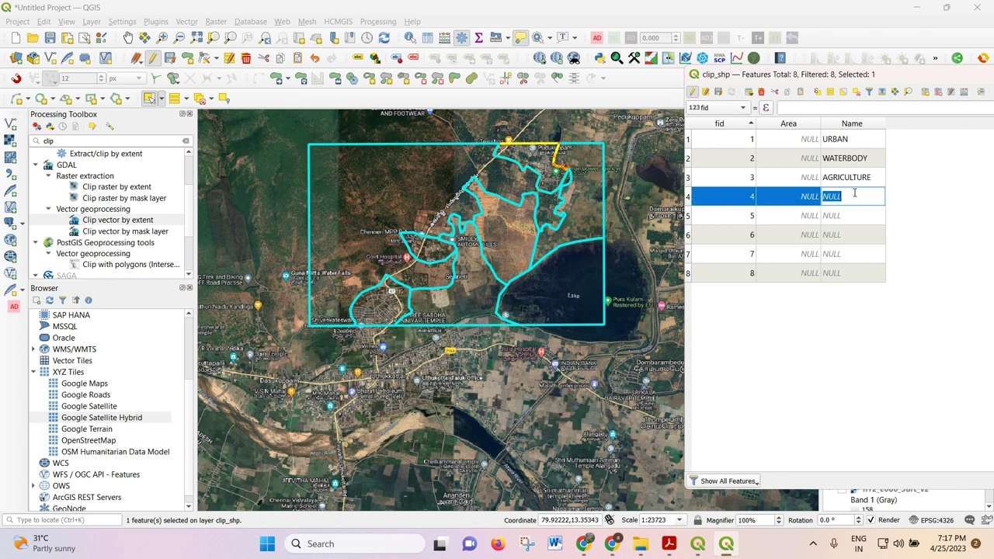
type("u")
left_click(691, 217)
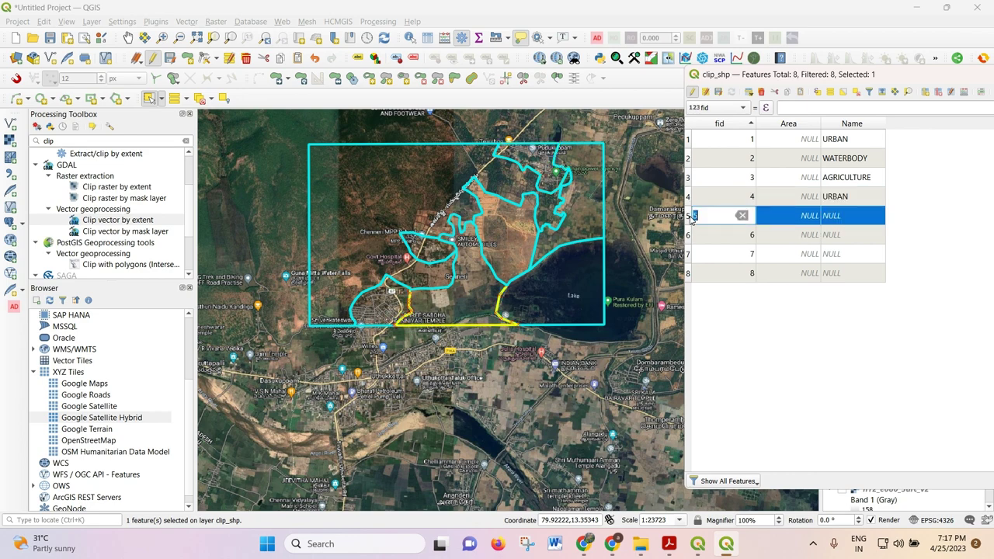
Step: Set the Name of the feature with fid 5 to FELLOW AGRI in the clip_shp attribute table
scroll(411, 310, "up", 2)
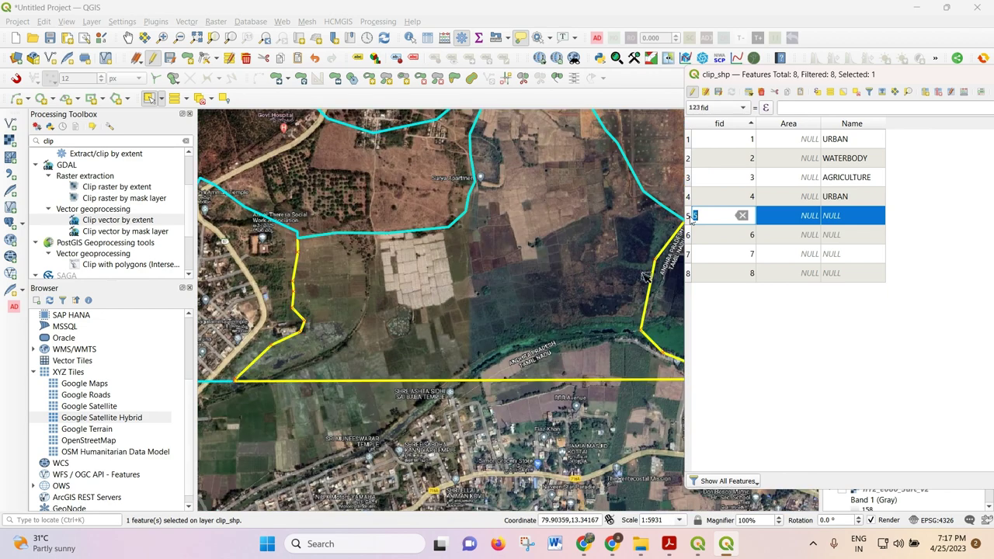
left_click(847, 216)
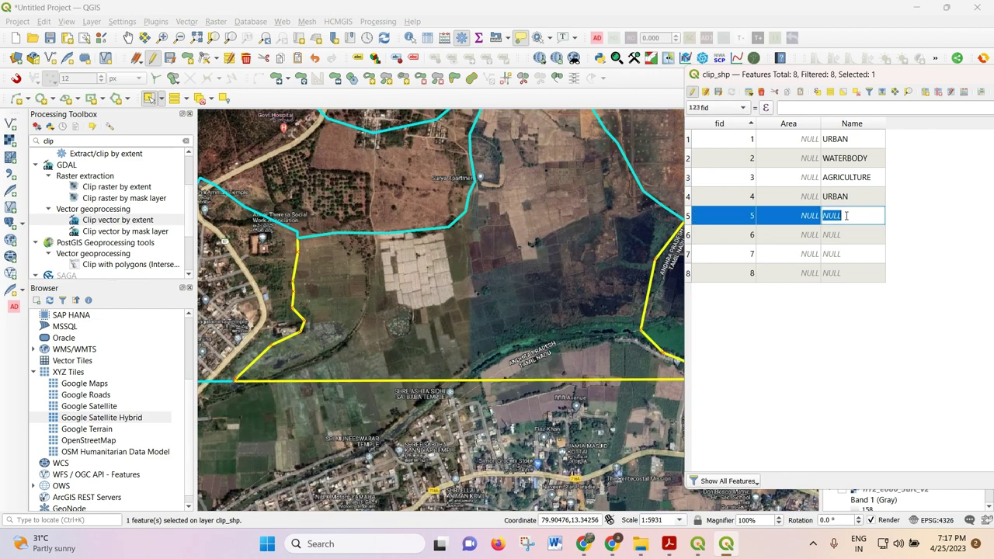
type("FELLOW A")
type("GRI")
Step: Select the feature with fid 7 and set its Name to FOREST
left_click(693, 237)
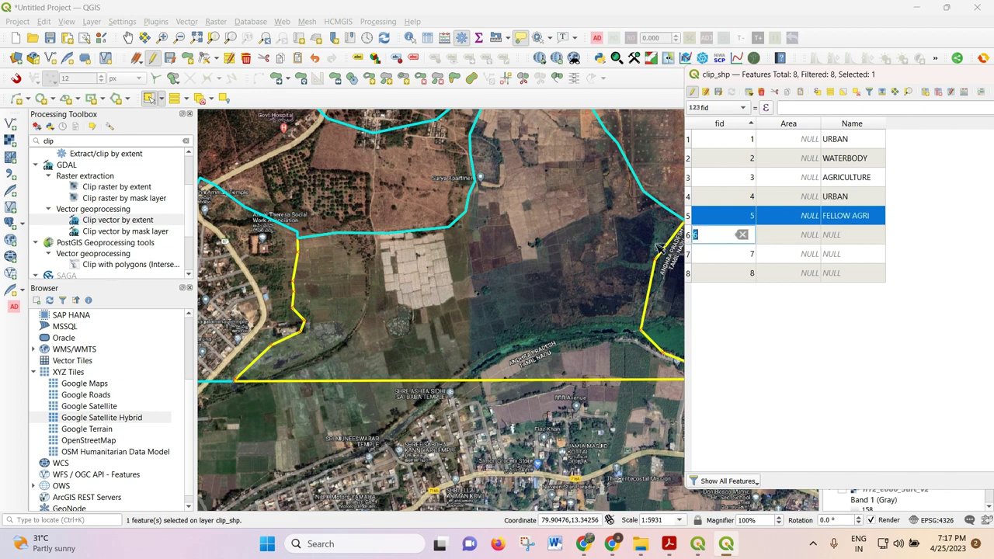
scroll(437, 262, "down", 2)
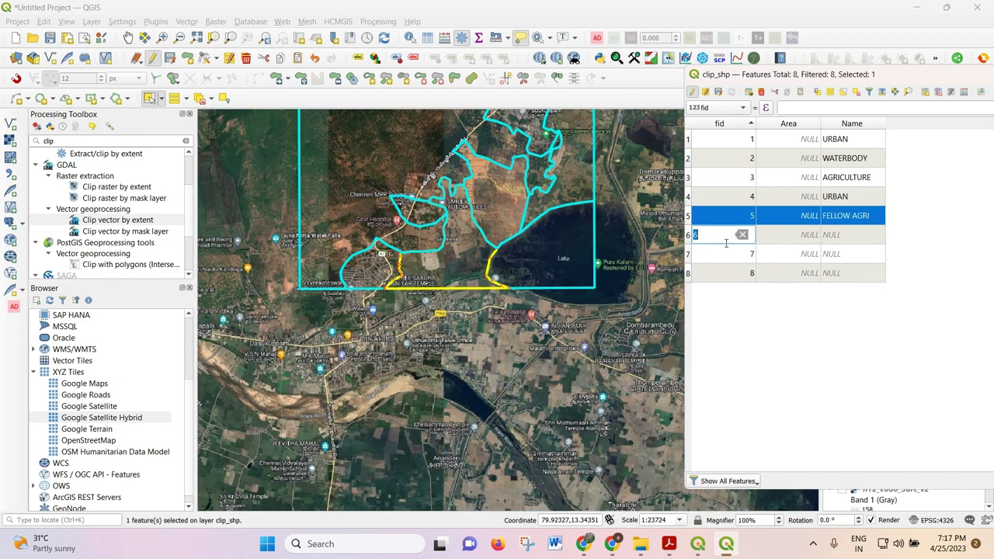
left_click(690, 235)
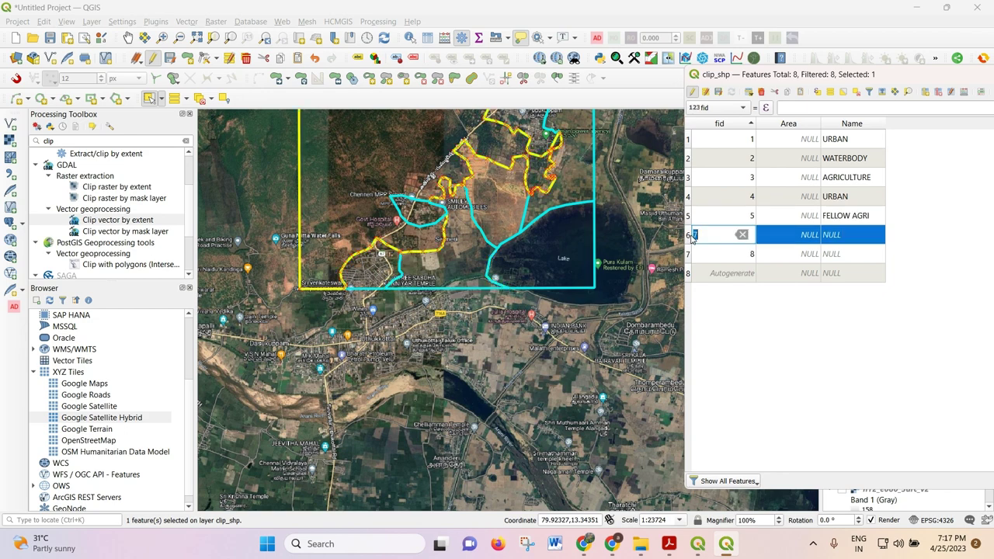
scroll(514, 264, "down", 1)
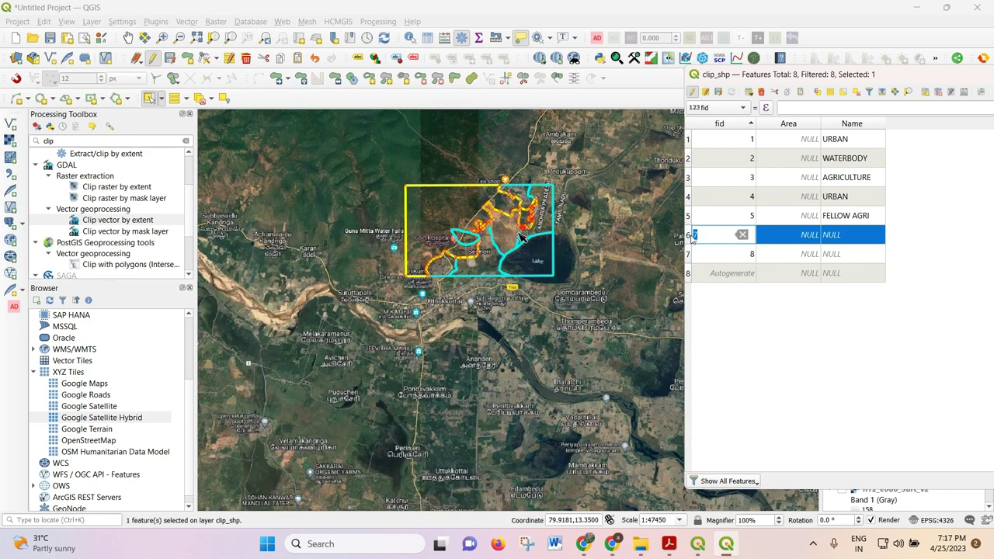
scroll(521, 238, "up", 1)
left_click(835, 234)
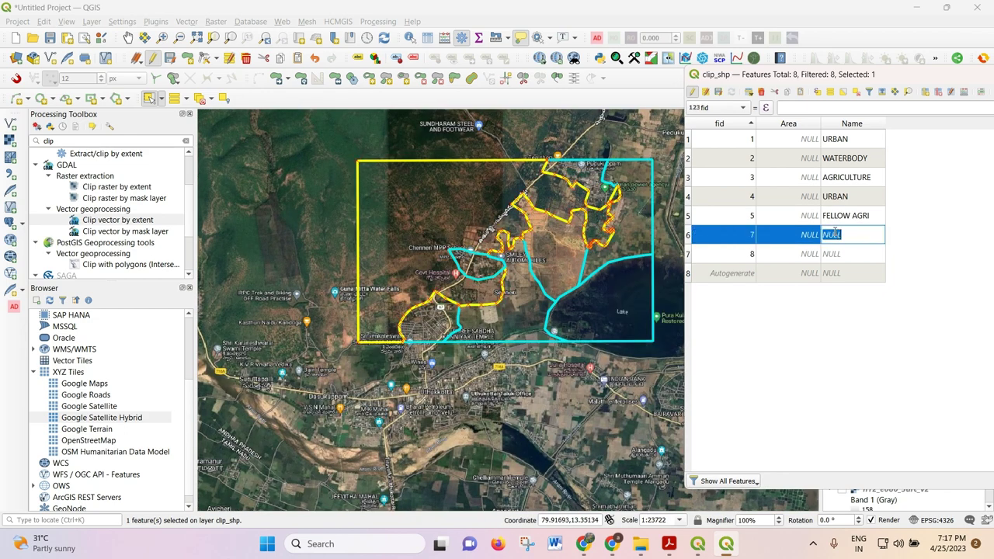
type("VEG")
key("BackSpace")
key("BackSpace")
key("BackSpace")
key("BackSpace")
key("BackSpace")
key("BackSpace")
key("BackSpace")
key("BackSpace")
type("FORE")
Step: Select the feature with fid 8 and set its Name to URBAN
double_click(693, 256)
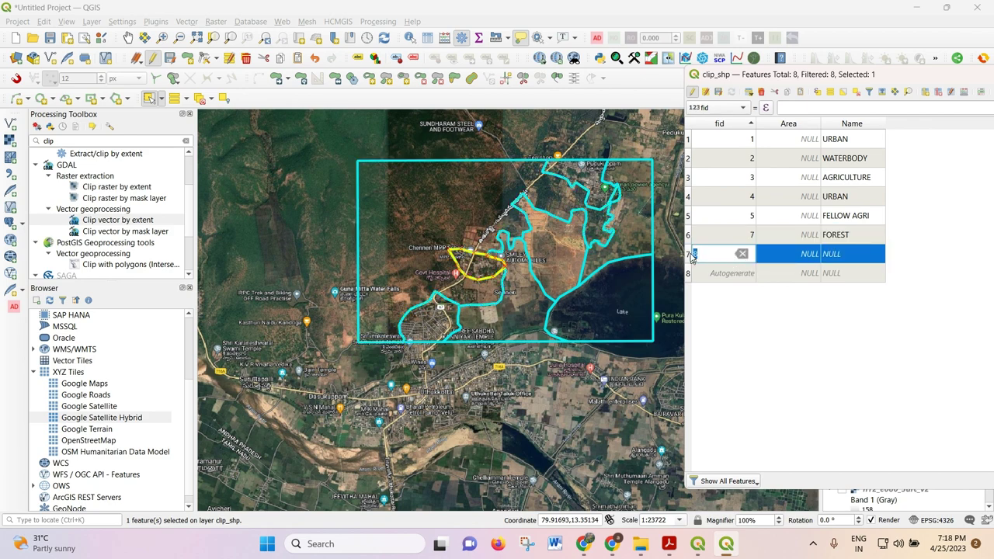
scroll(503, 276, "up", 3)
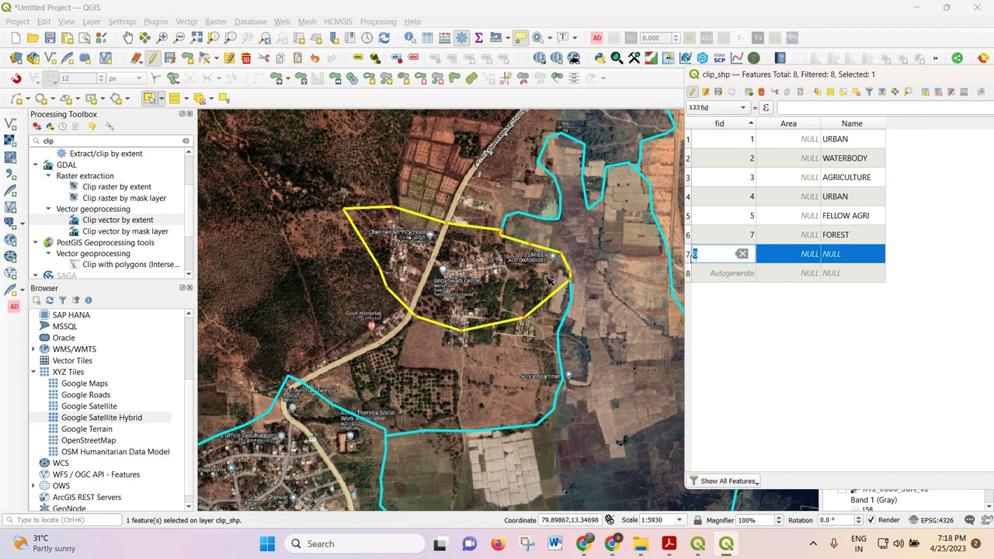
double_click(858, 255)
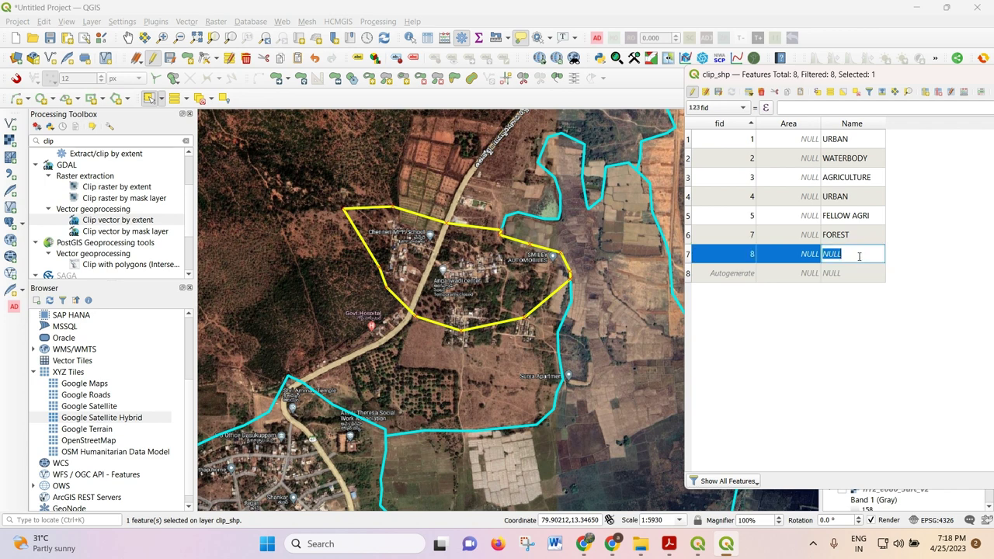
type("URBAN")
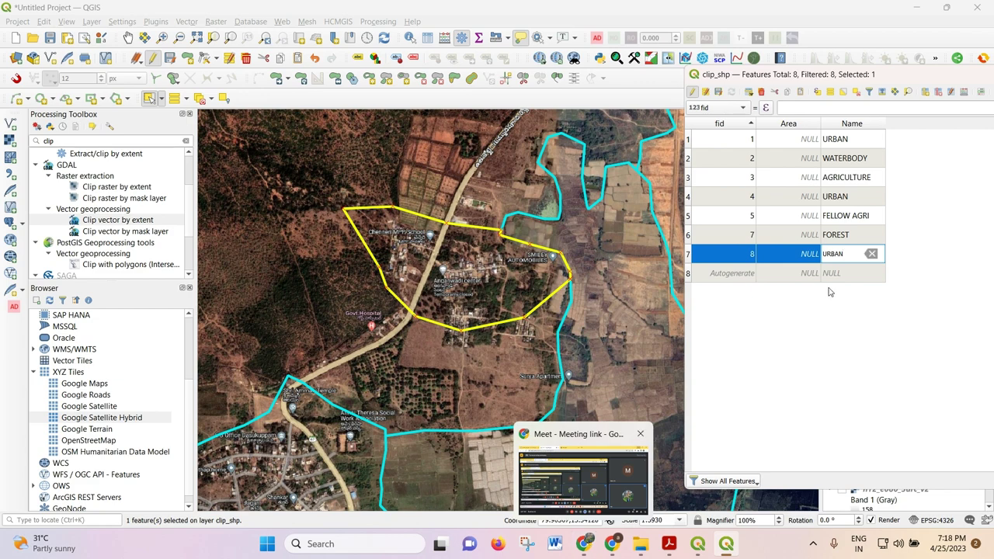
Step: Fill in the last table row with fid 9 and the Name BARREN
left_click(690, 276)
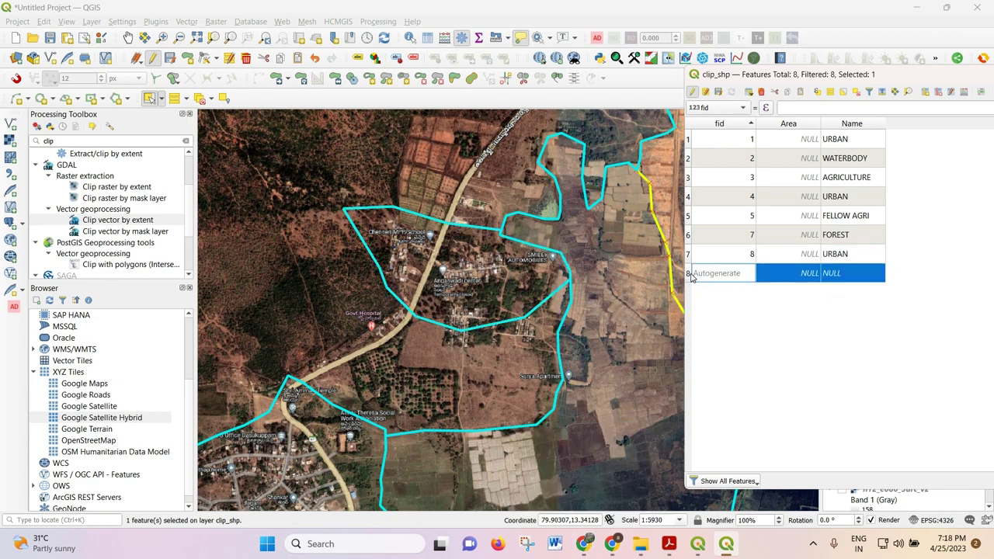
key("ctrl+j")
left_click(863, 275)
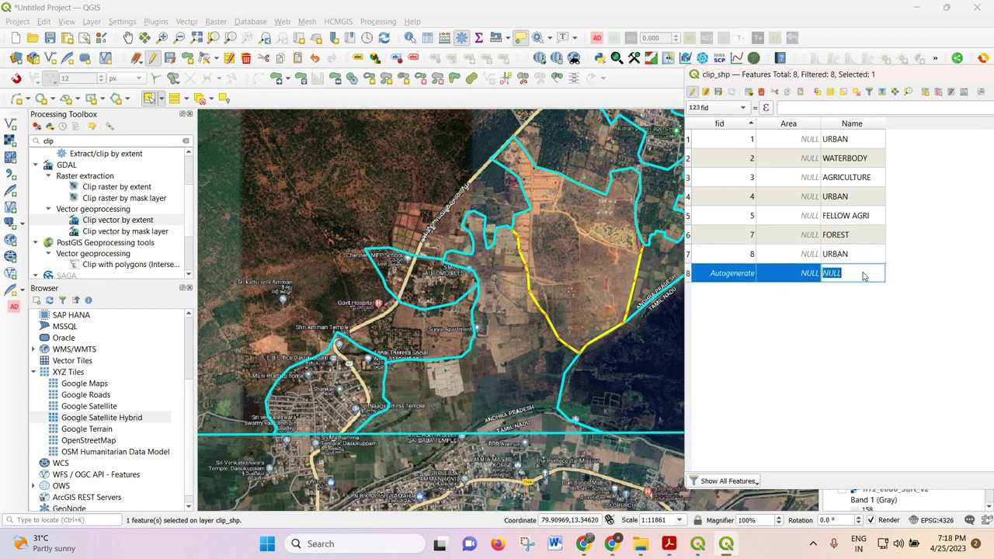
left_click(727, 274)
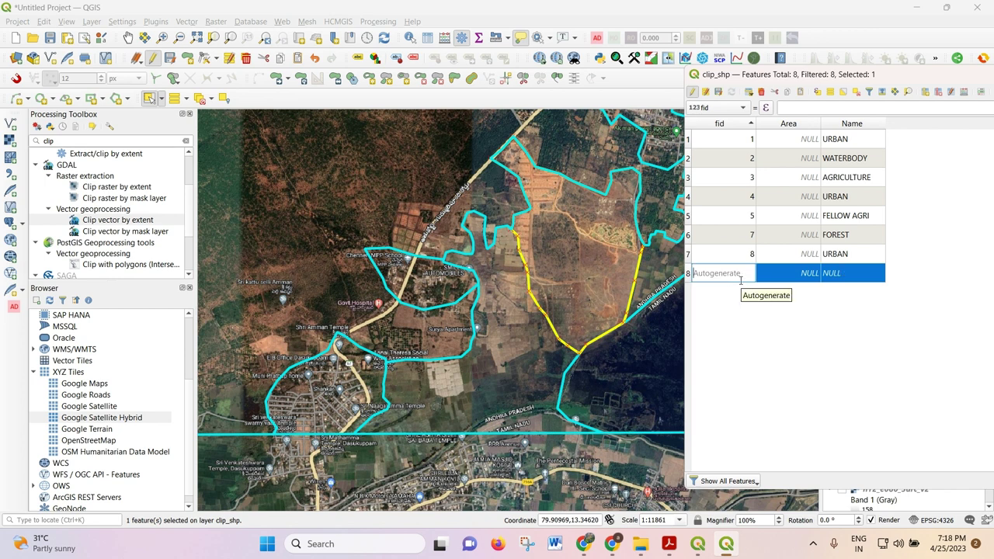
type("9")
double_click(845, 271)
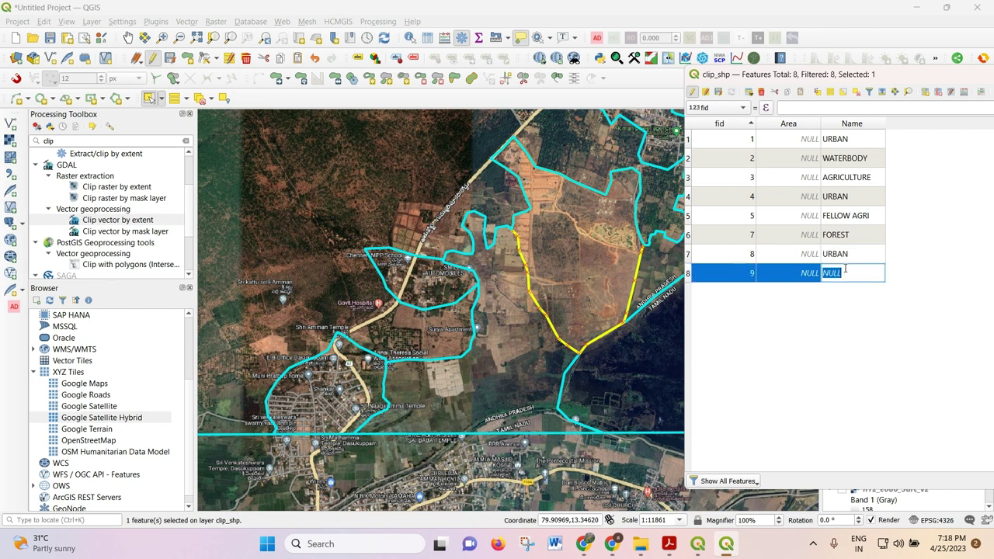
type("BARREN")
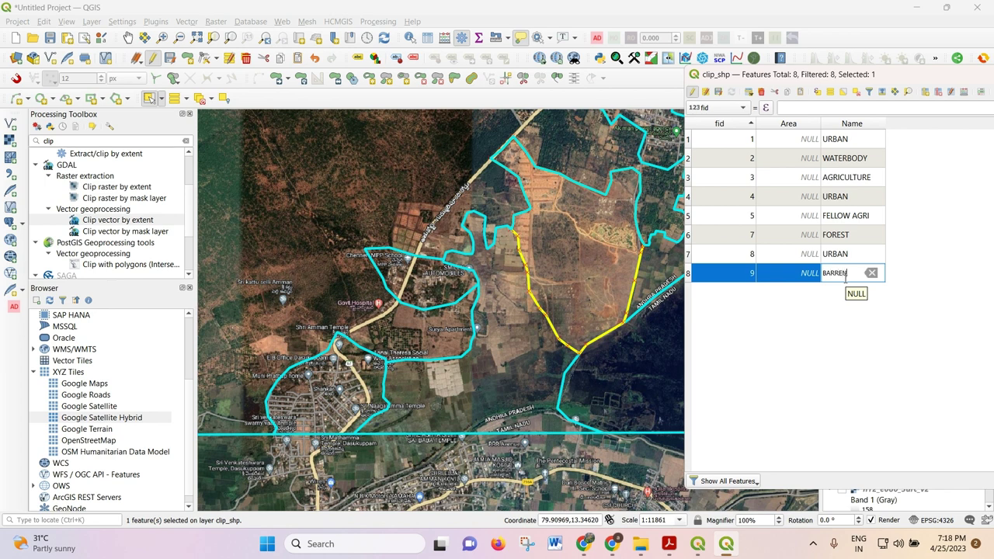
left_click(813, 324)
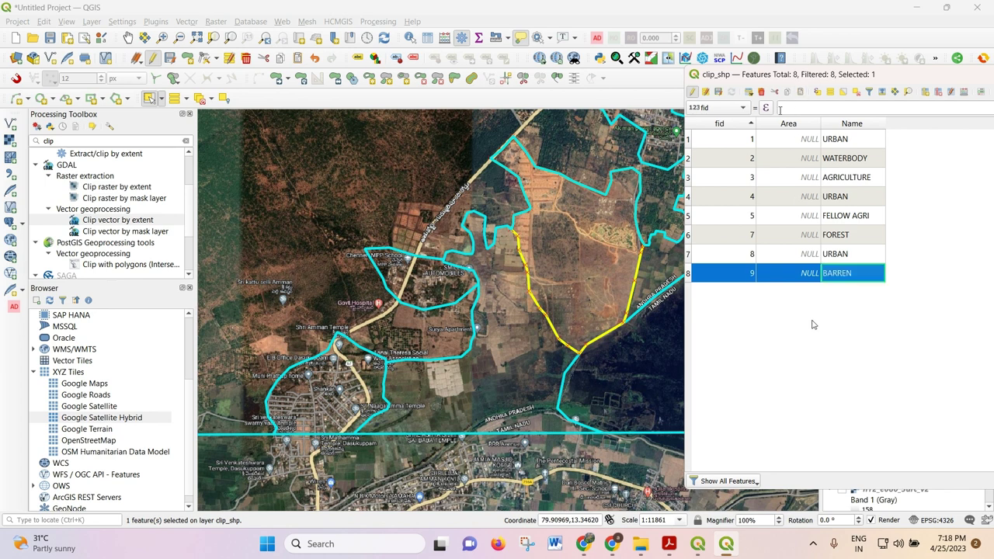
Step: End the editing session on clip_shp and save the attribute edits
left_click(695, 92)
left_click(482, 275)
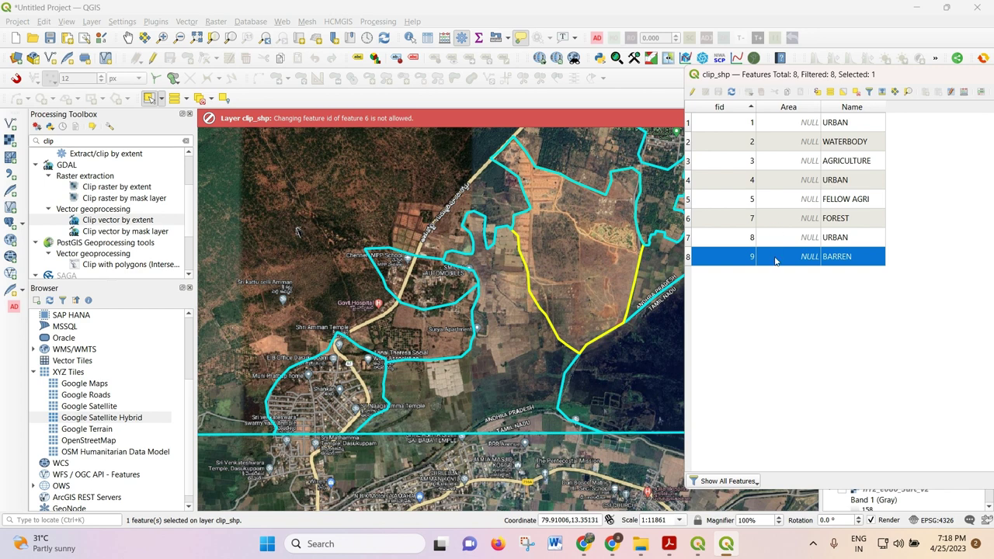
Step: Reopen clip_shp for editing, set the BARREN row's fid to 6, and save the edits
left_click(699, 261)
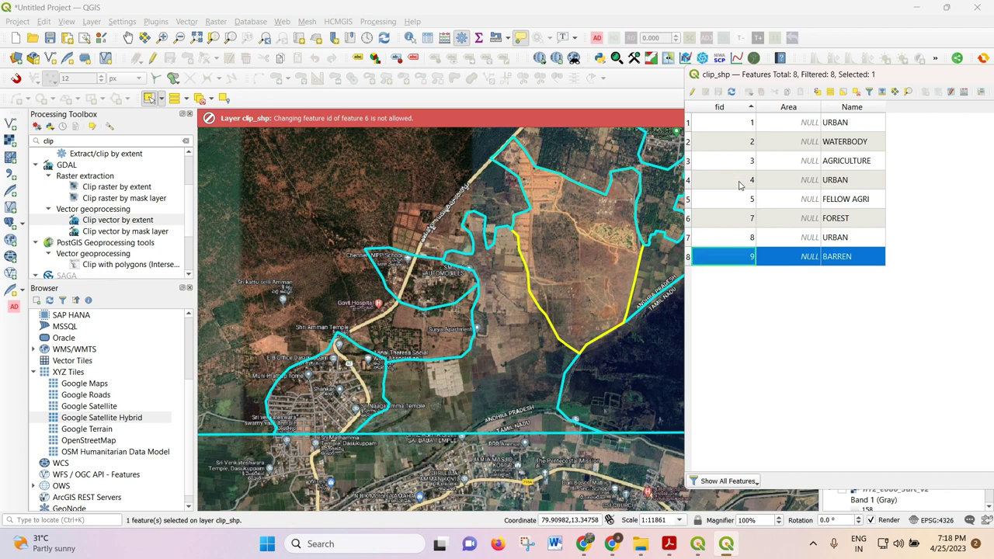
left_click(692, 91)
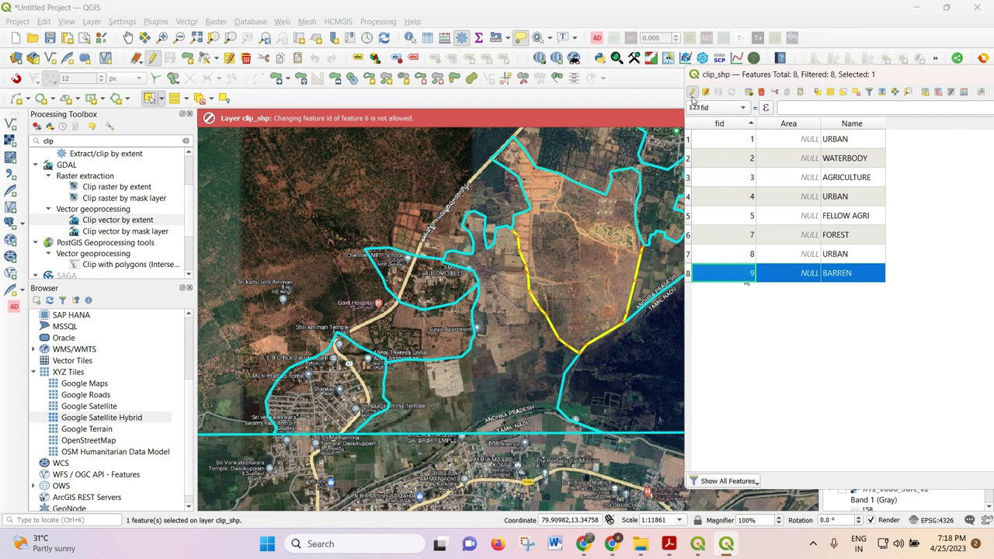
double_click(822, 272)
double_click(753, 274)
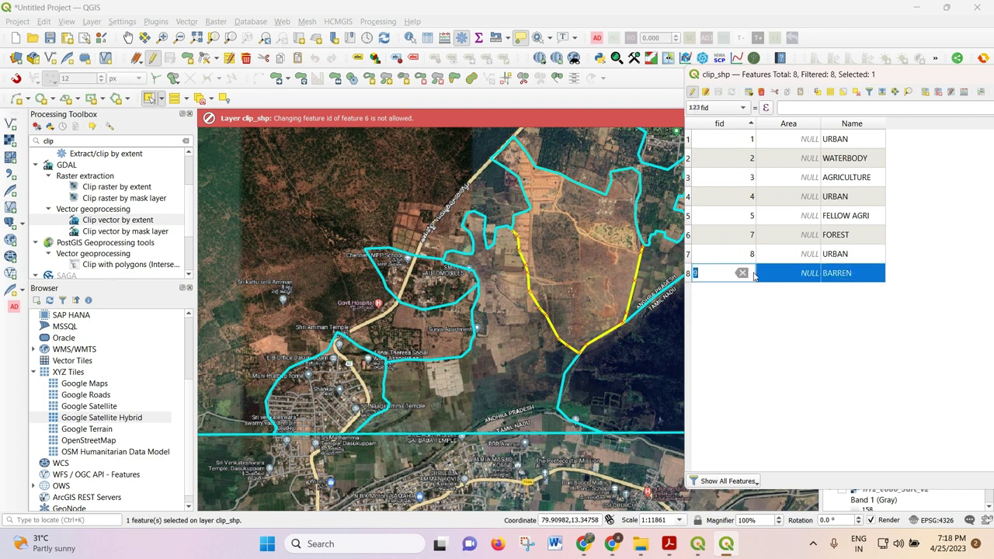
type("6")
left_click(693, 92)
left_click(492, 276)
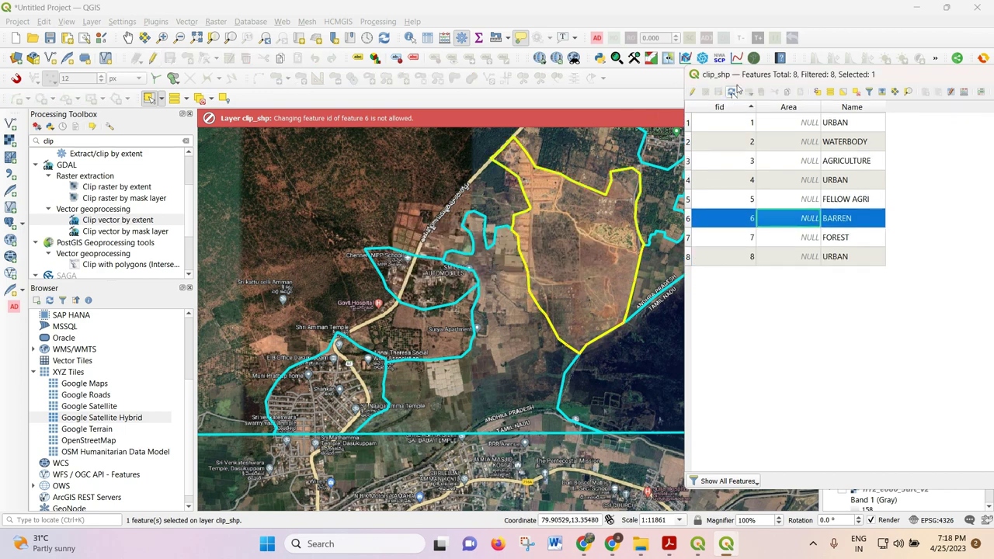
Step: Close and reopen the clip_shp attribute table, sizing its window so the map stays visible beside it
left_click_drag(729, 78, 738, 149)
left_click(800, 120)
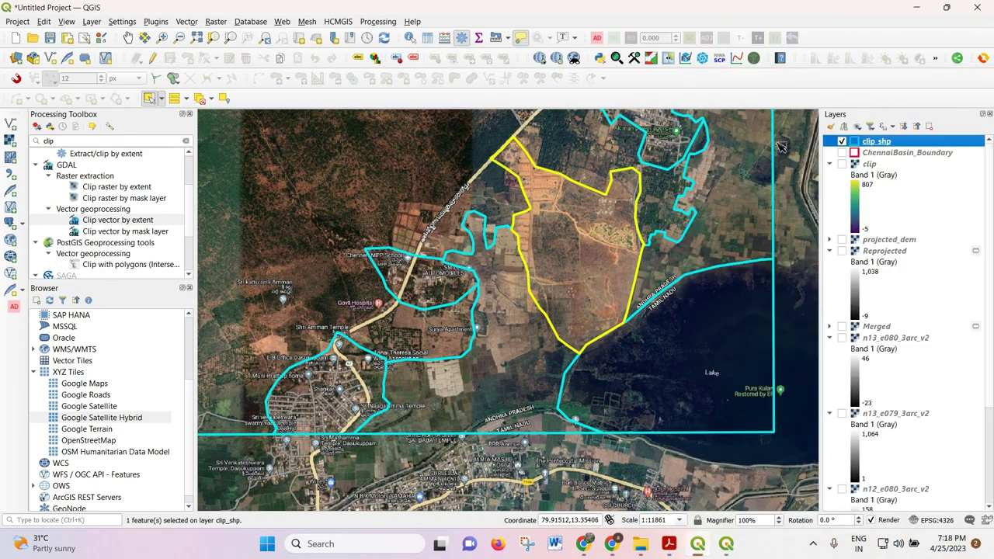
right_click(874, 141)
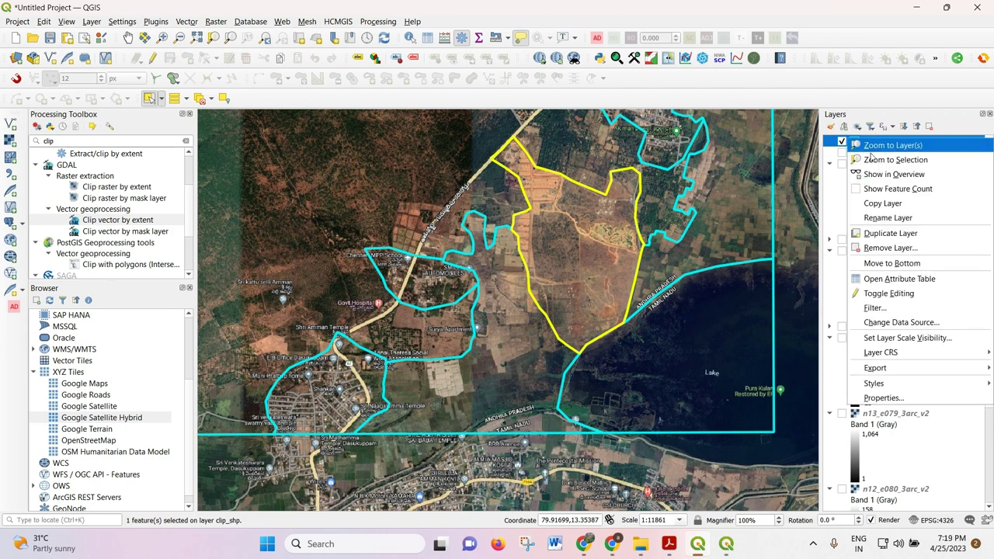
left_click(871, 274)
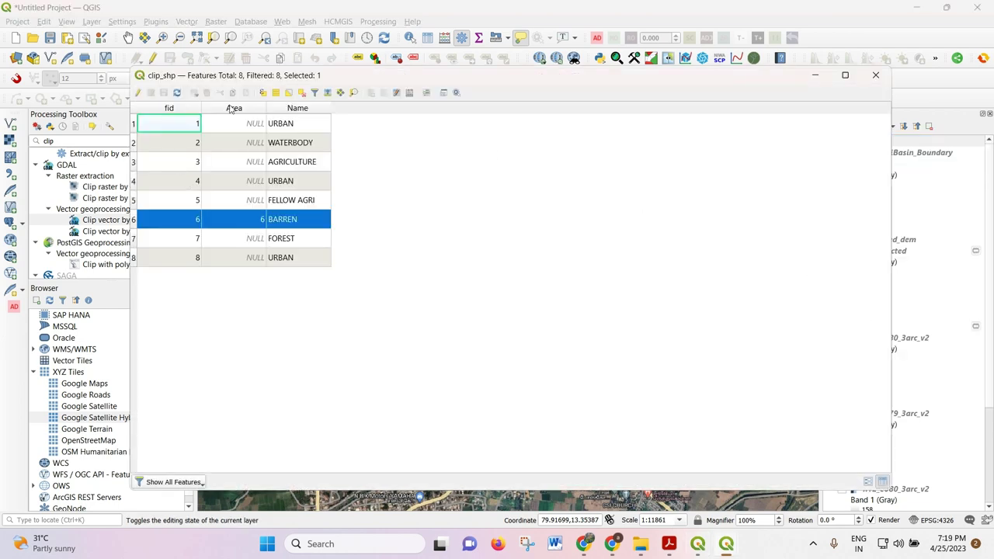
left_click(245, 224)
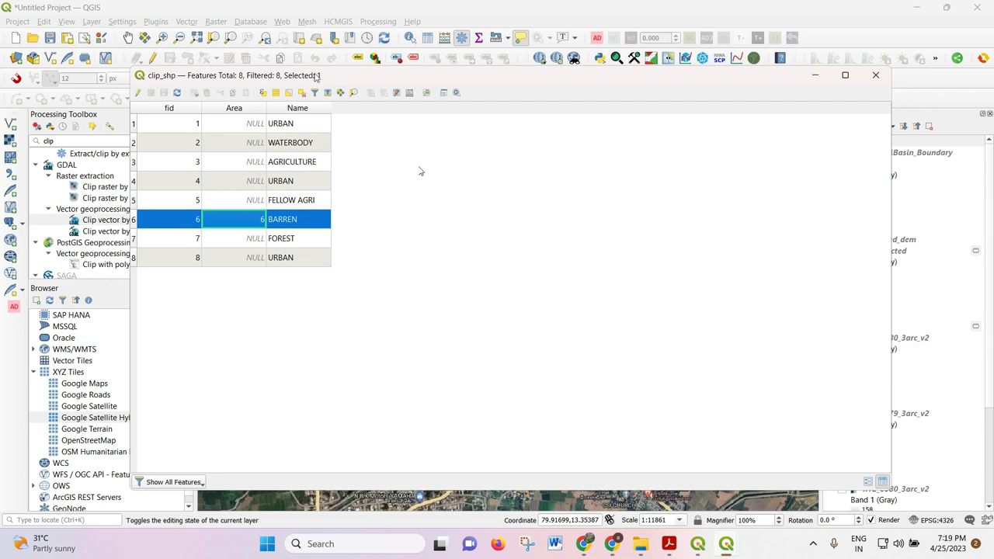
left_click_drag(315, 76, 486, 69)
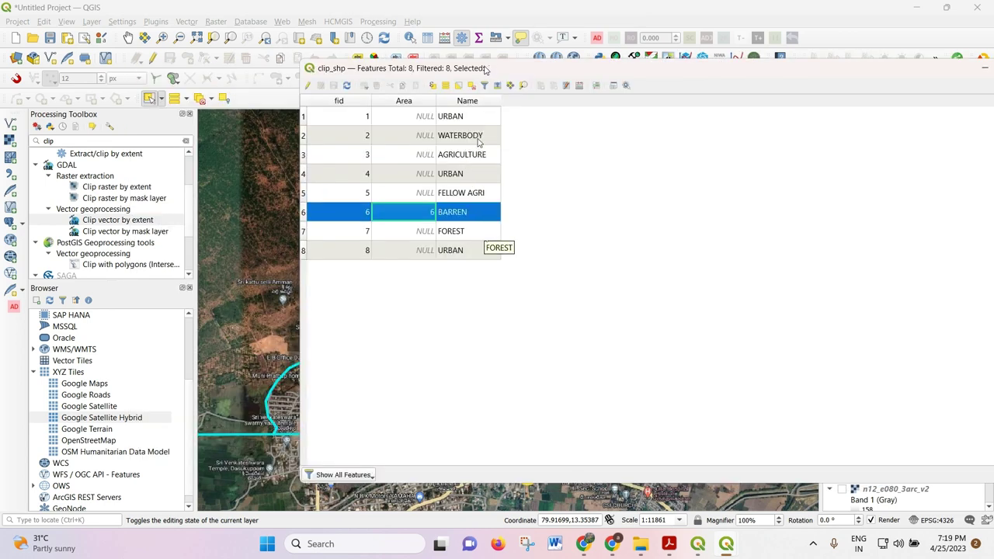
left_click_drag(301, 177, 635, 206)
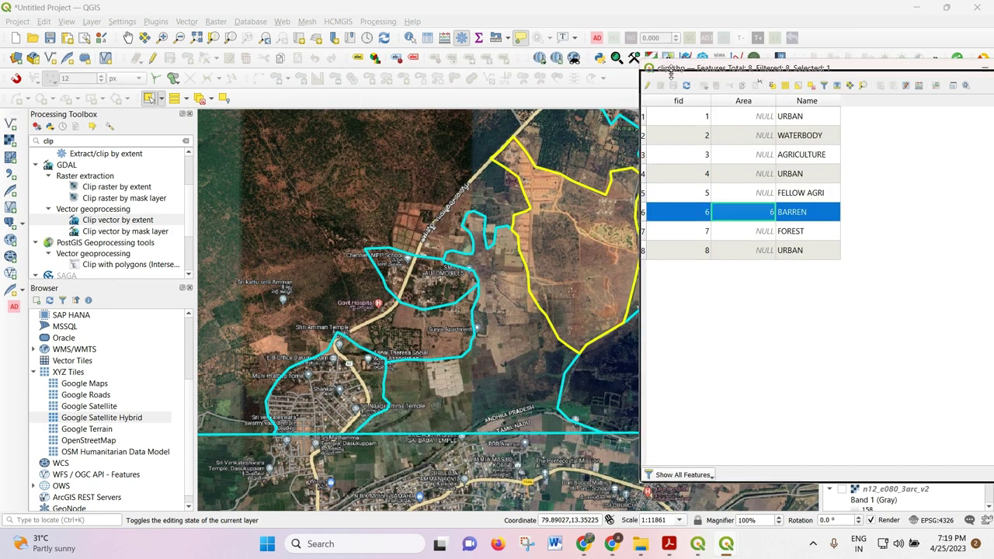
left_click_drag(669, 65, 702, 81)
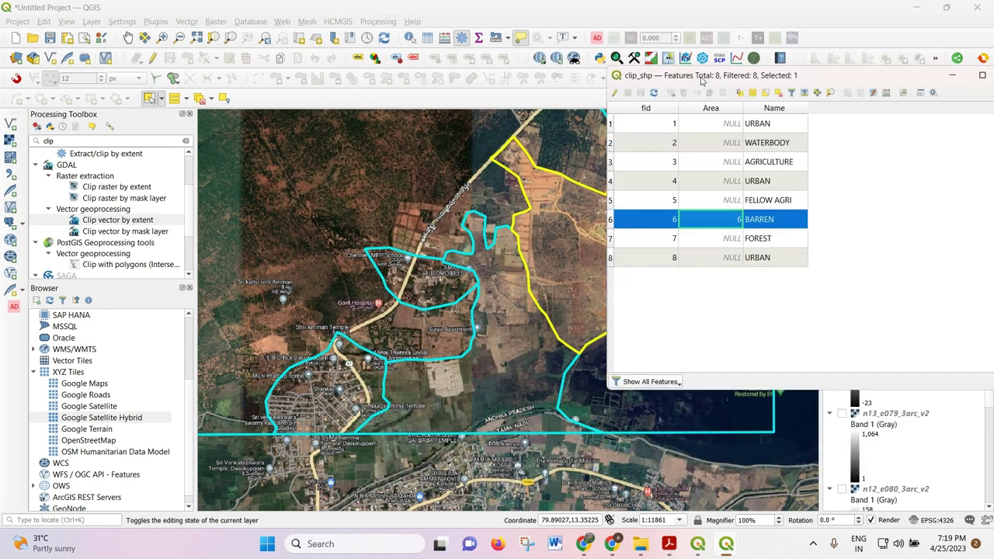
Step: Select the three URBAN features together, the rows with fid 1, 4 and 8
left_click(780, 184)
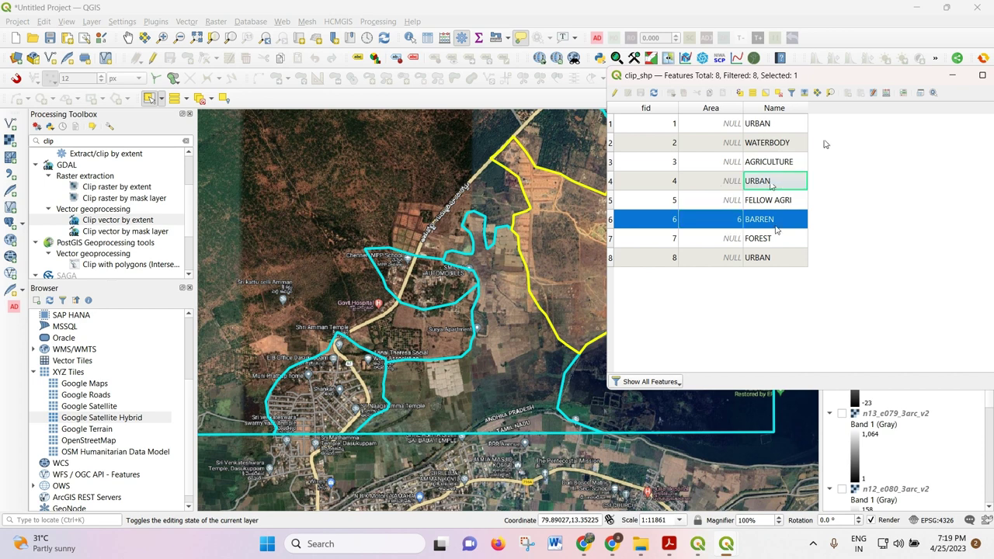
left_click(768, 258)
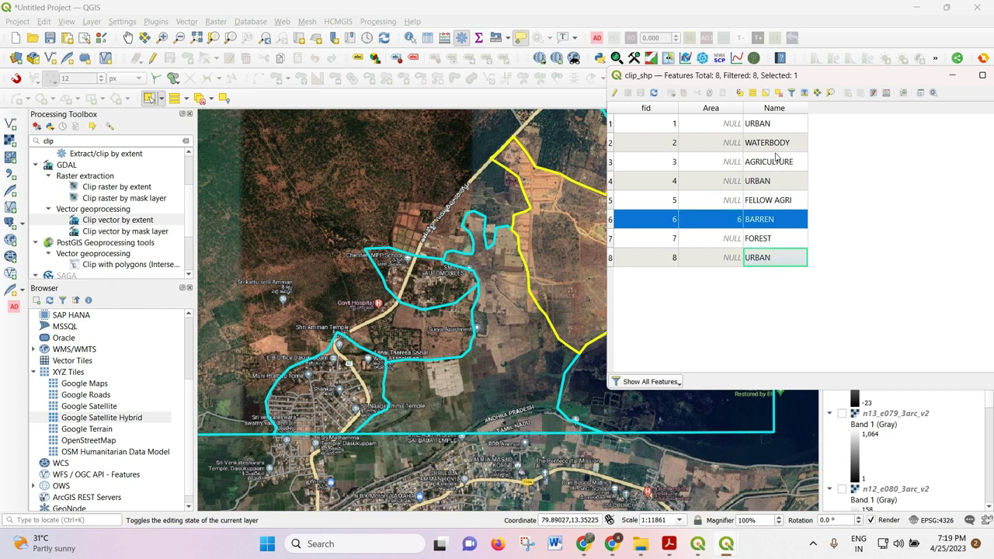
left_click(792, 125)
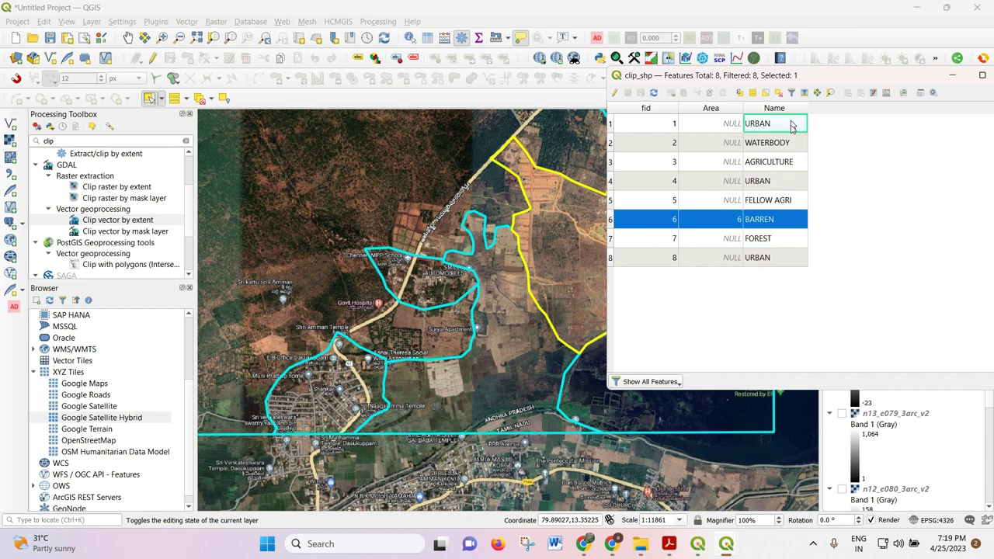
left_click(610, 126)
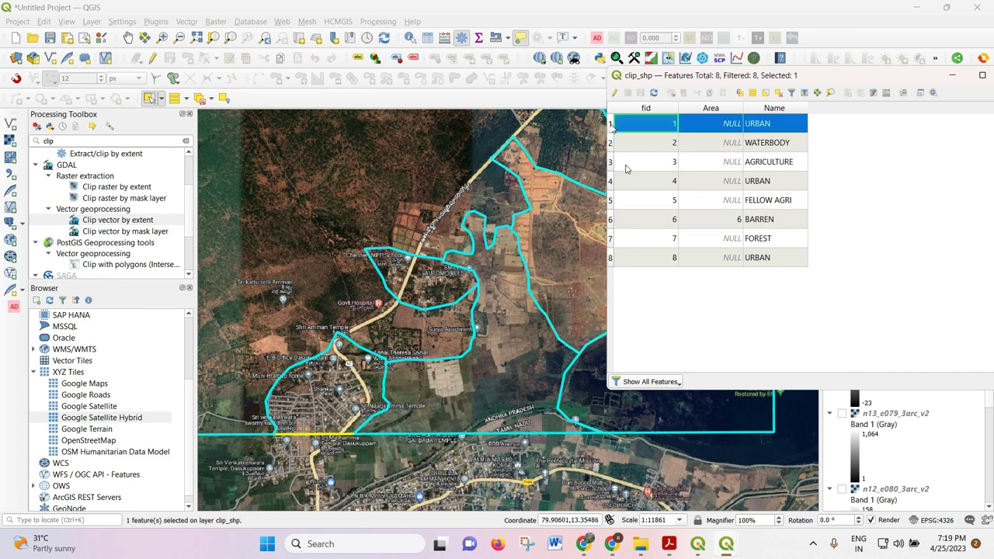
left_click(611, 183, "ctrl")
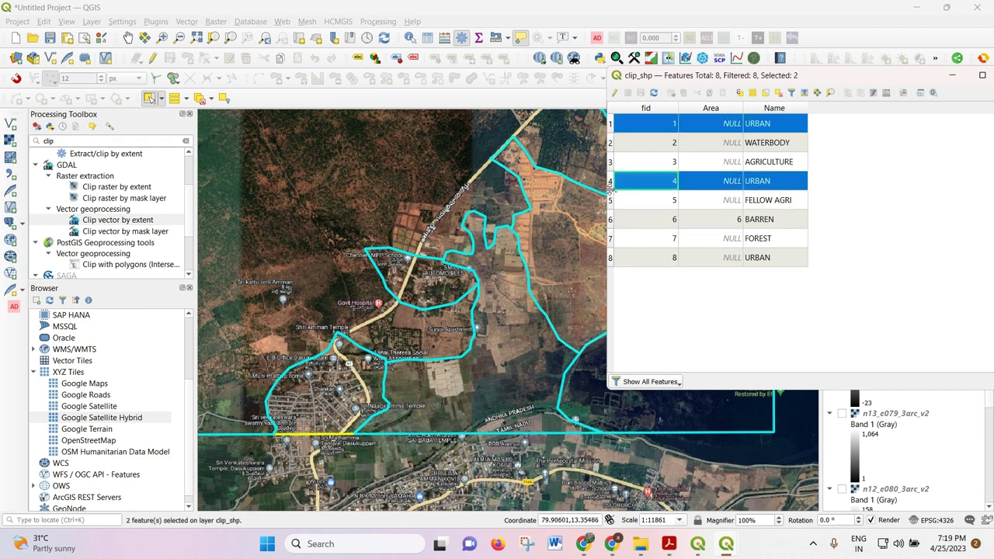
left_click(610, 258, "ctrl")
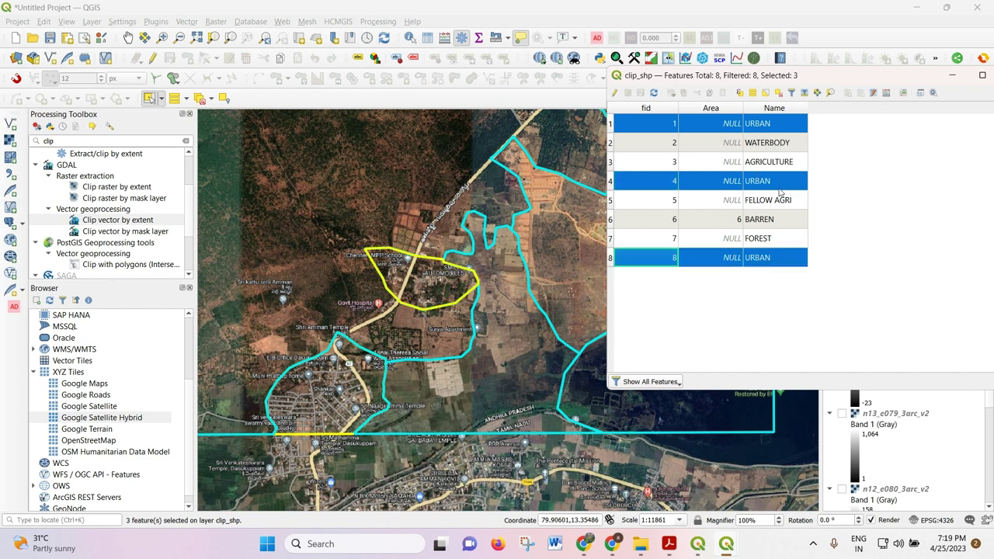
Step: Enable editing on clip_shp and merge the three selected URBAN polygons into one feature, accepting the proposed attributes
left_click(92, 22)
mouse_move(75, 24)
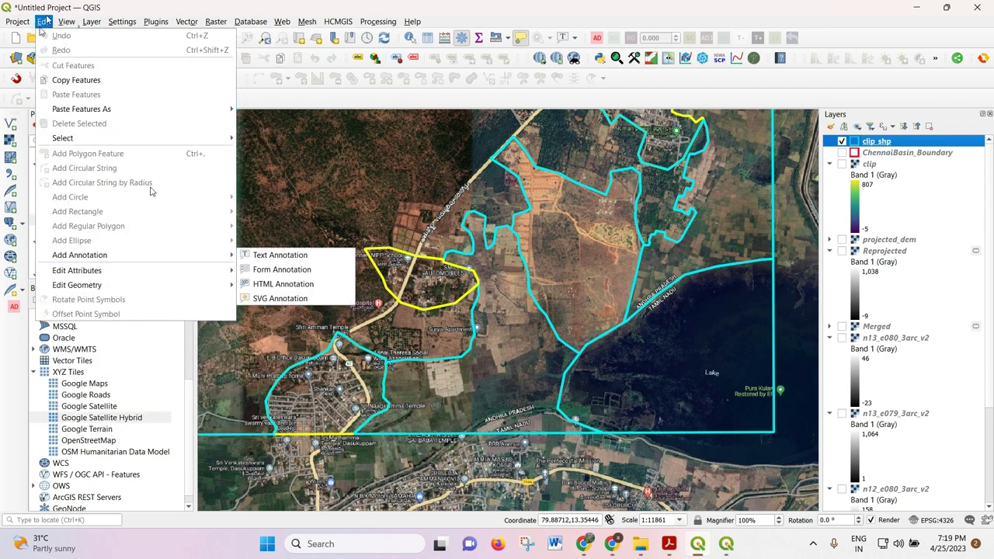
mouse_move(132, 285)
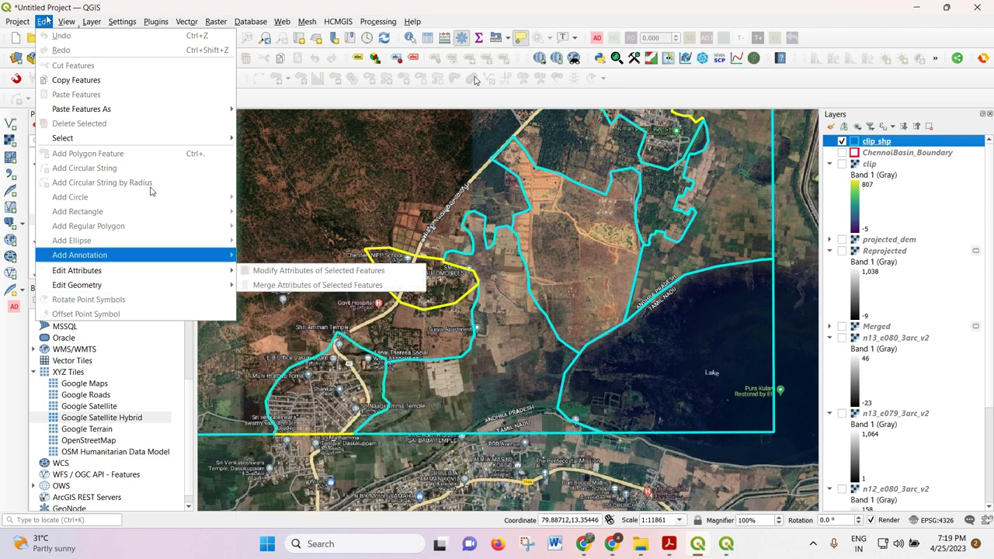
right_click(877, 144)
left_click(864, 293)
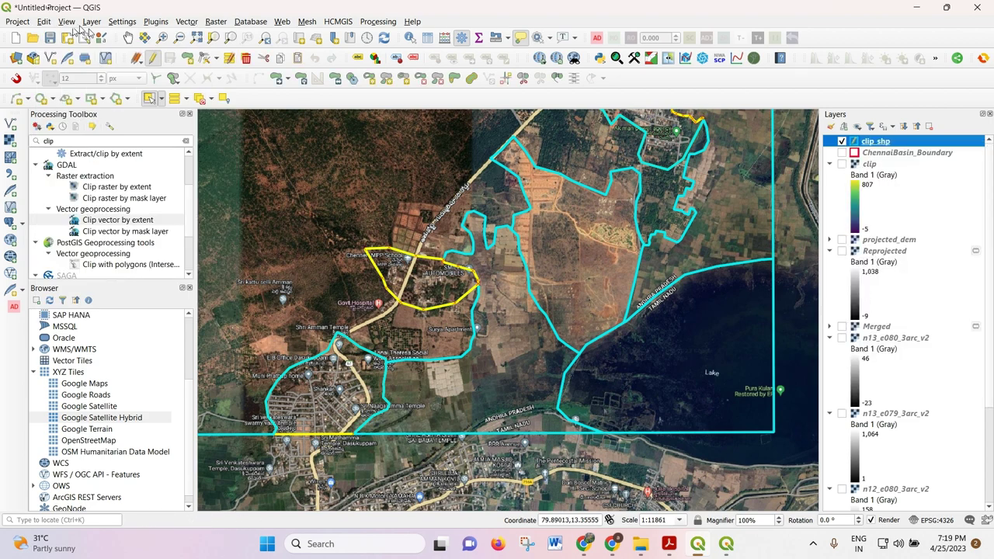
left_click(43, 22)
mouse_move(81, 276)
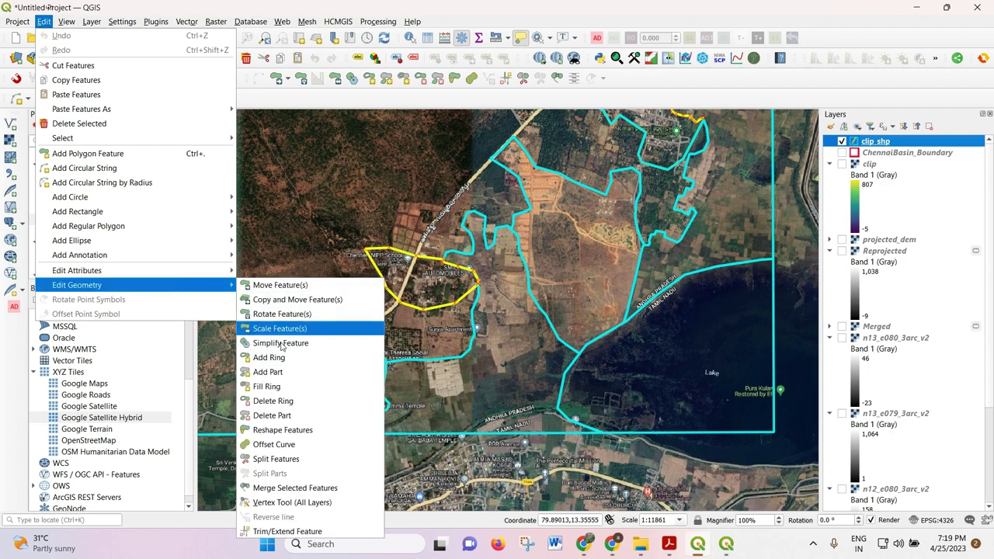
left_click(331, 487)
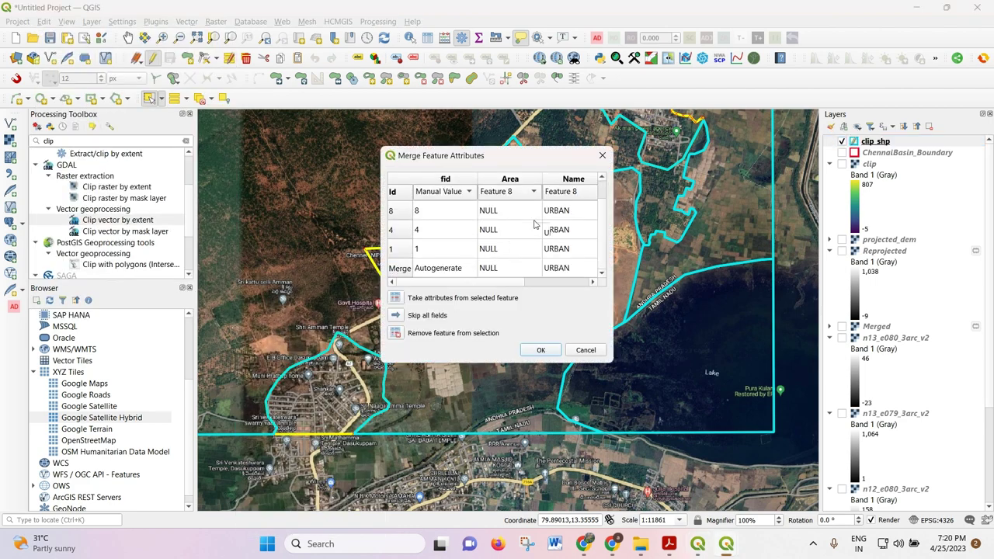
left_click(537, 350)
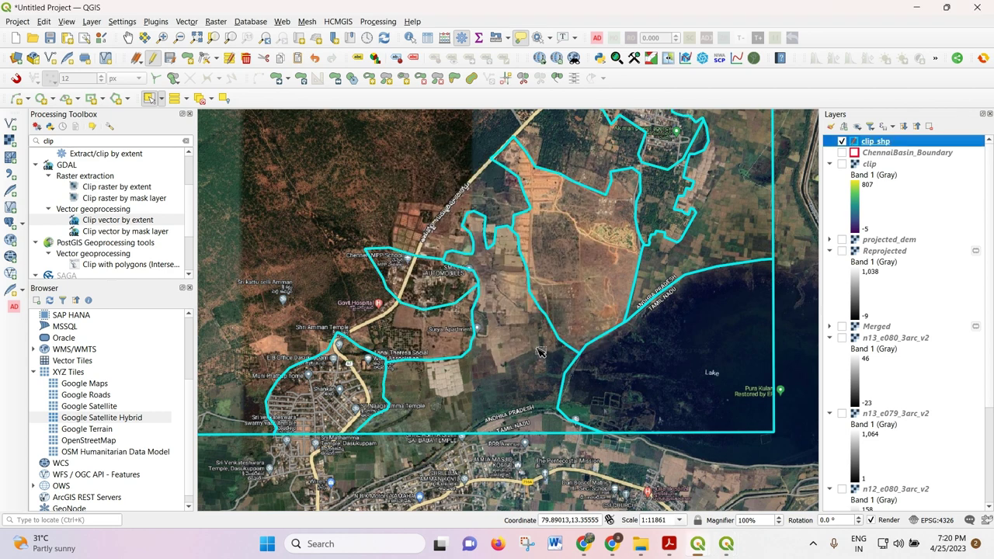
Step: Open the clip_shp attribute table, sort it by fid, and set the merged URBAN row's fid to 1
right_click(884, 142)
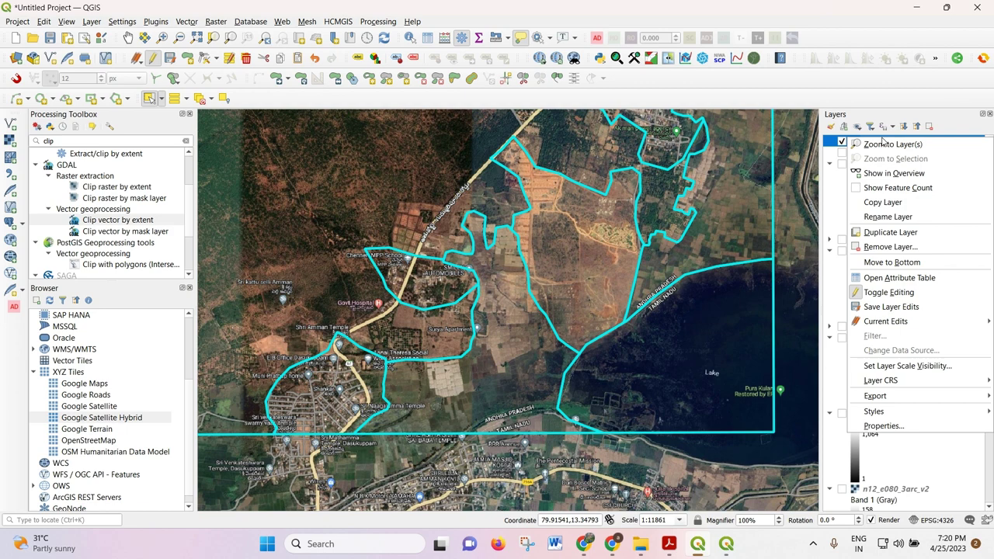
left_click(884, 287)
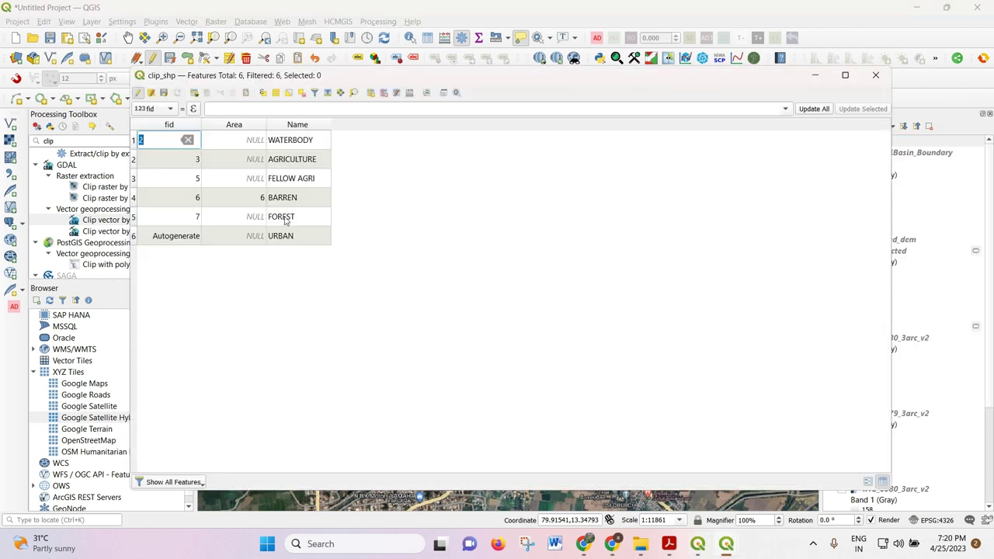
left_click(310, 242)
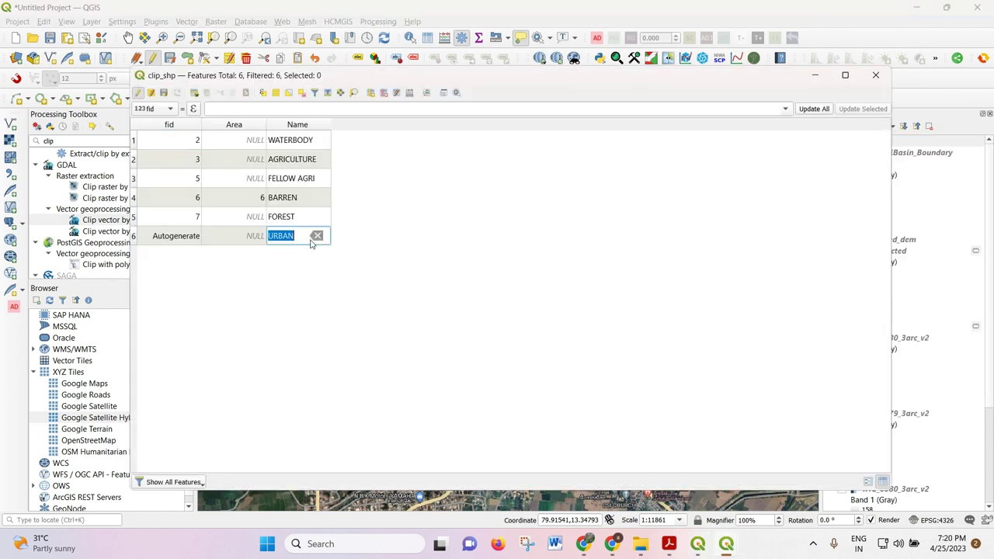
left_click(198, 128)
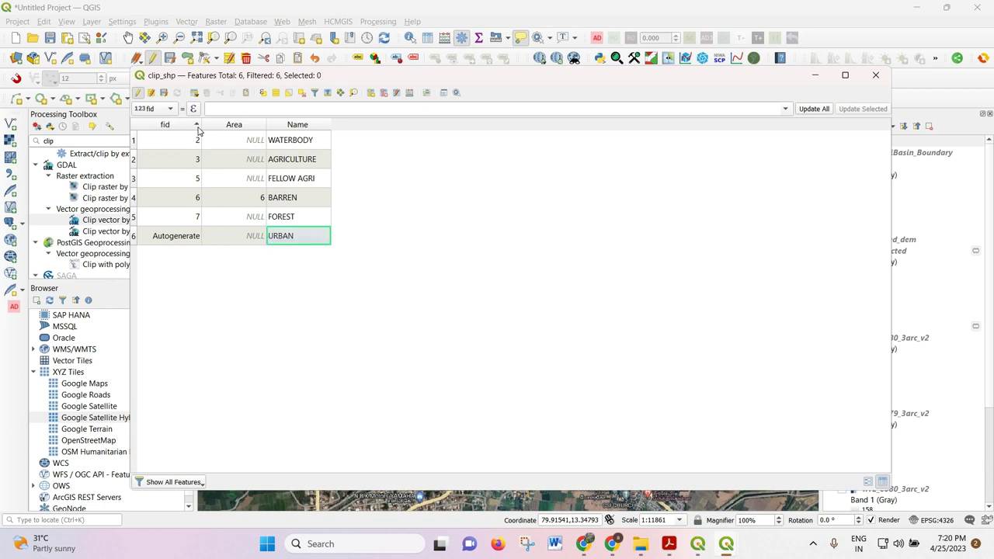
left_click(198, 129)
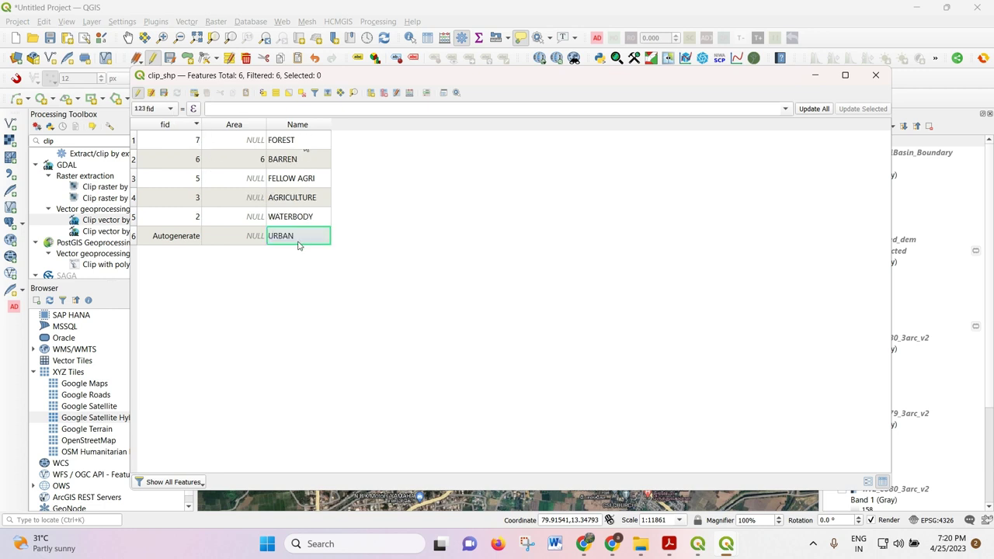
double_click(184, 236)
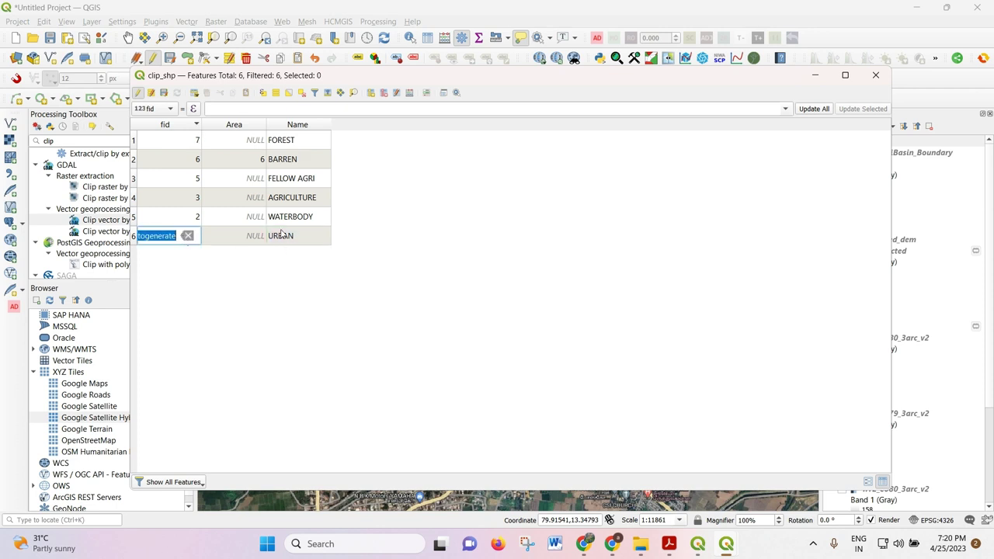
type("1")
key("Return")
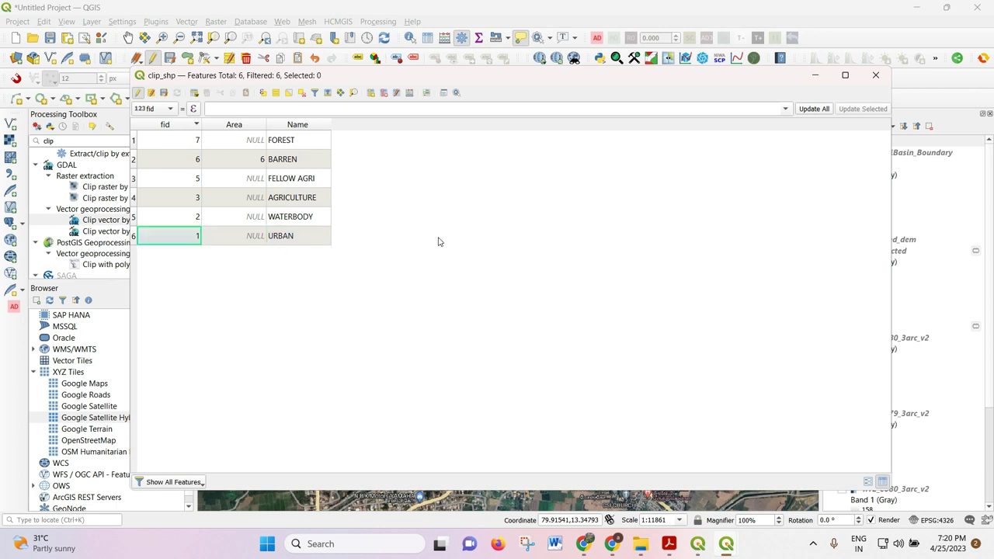
Step: Clear the BARREN row's Area value and sort the table by ascending fid
double_click(255, 159)
key("BackSpace")
key("Return")
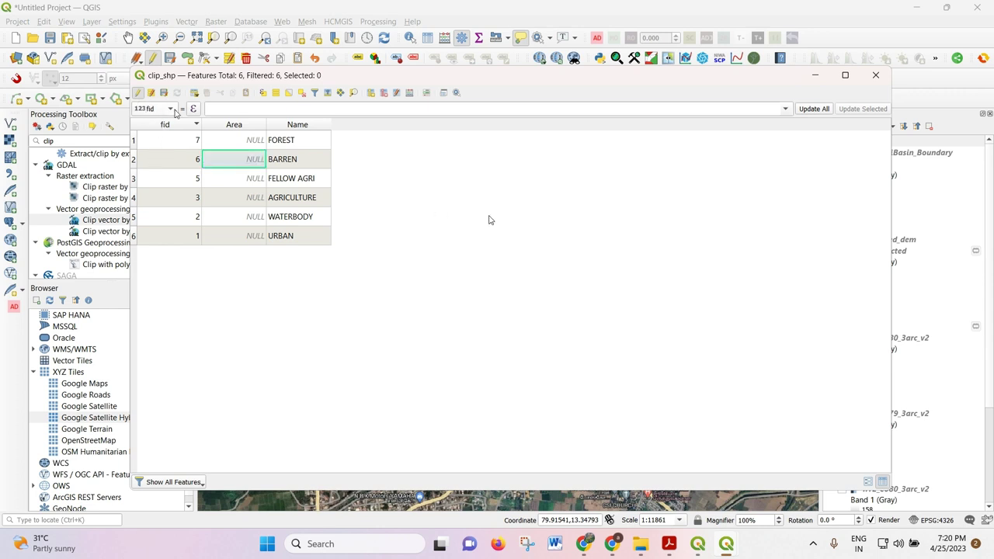
left_click(197, 126)
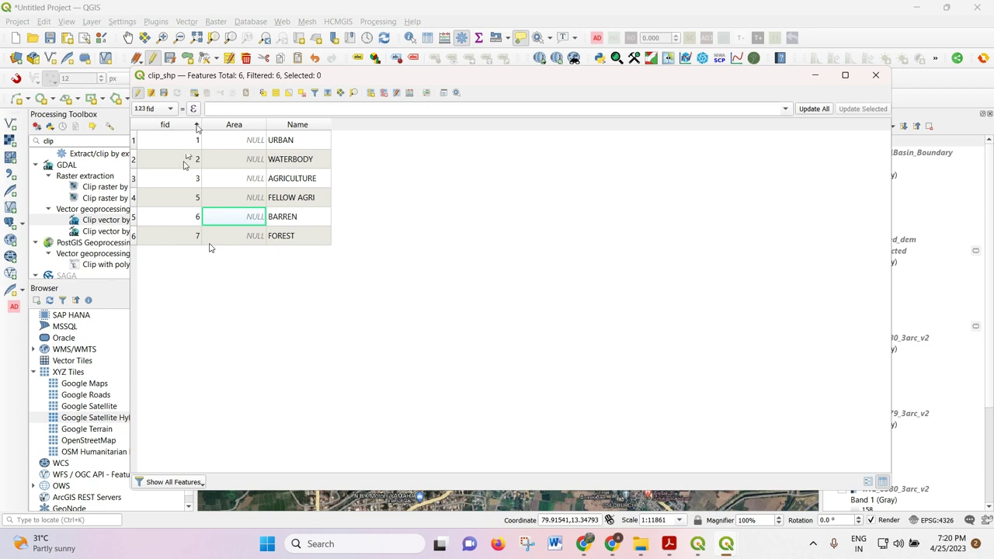
Step: Try to renumber the fid to 4 for FELLOW AGRI, 5 for BARREN and 6 for FOREST, and save the edits
double_click(186, 199)
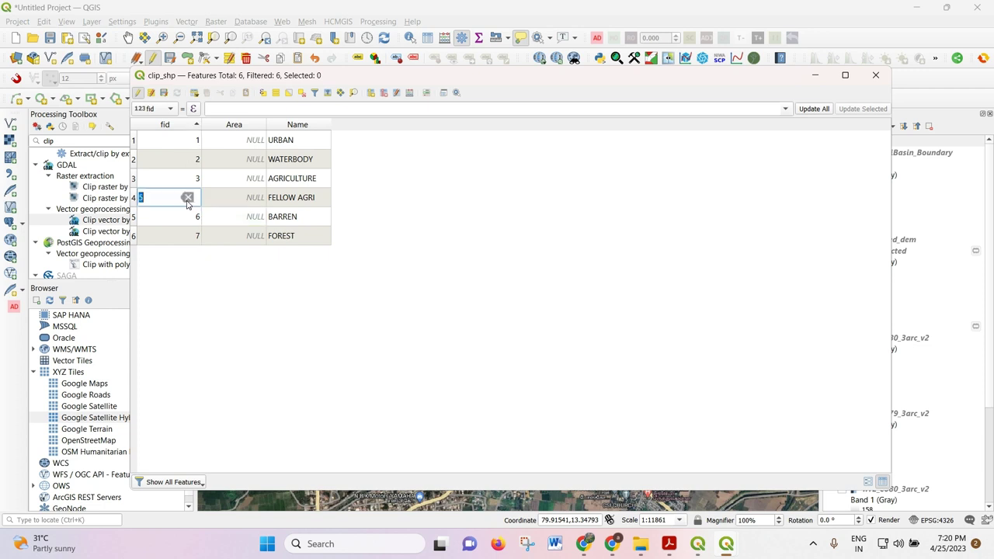
double_click(186, 218)
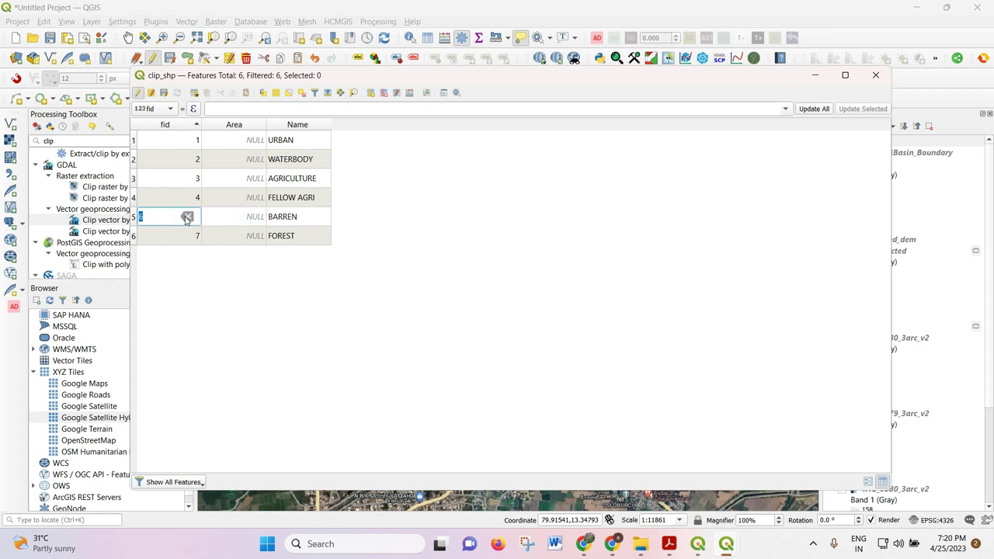
double_click(187, 235)
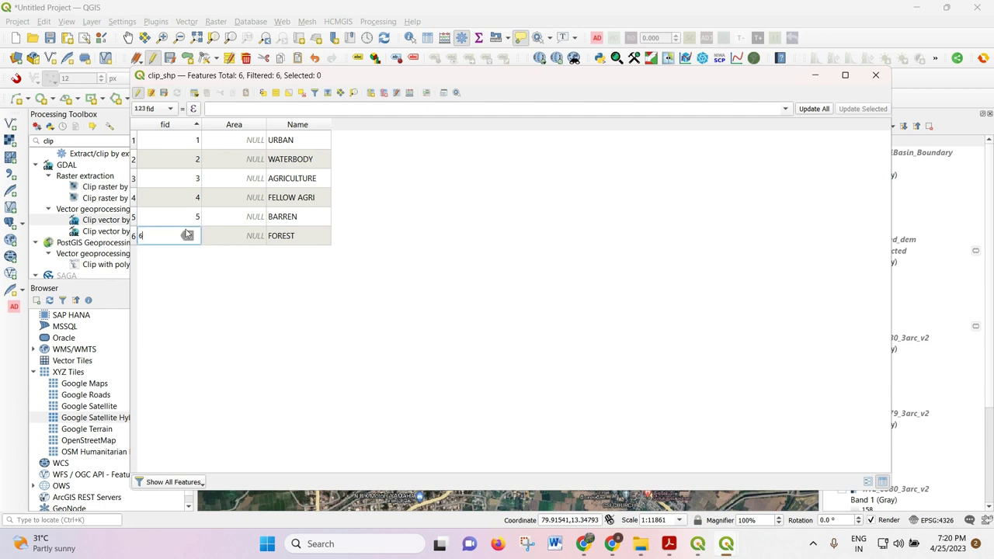
key("Return")
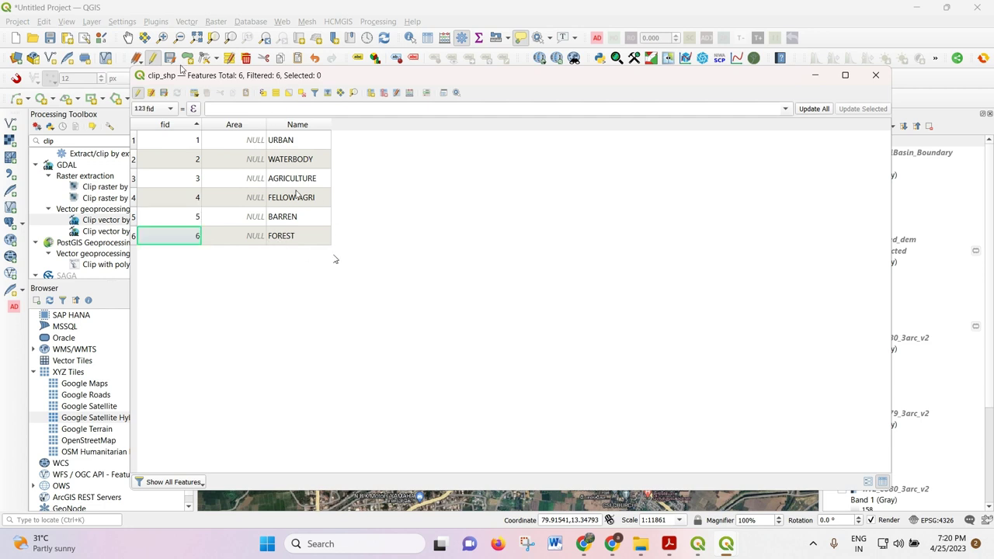
left_click(138, 94)
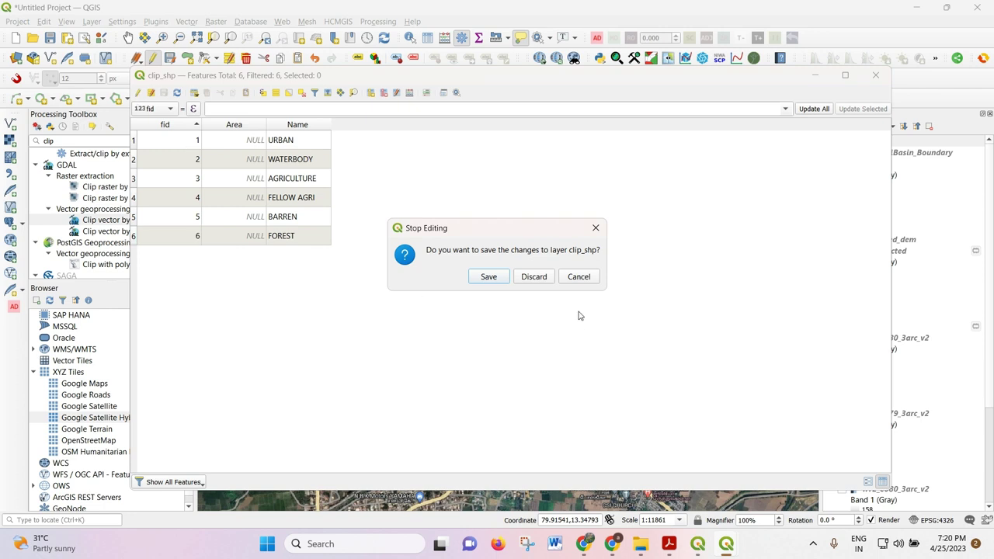
left_click(489, 277)
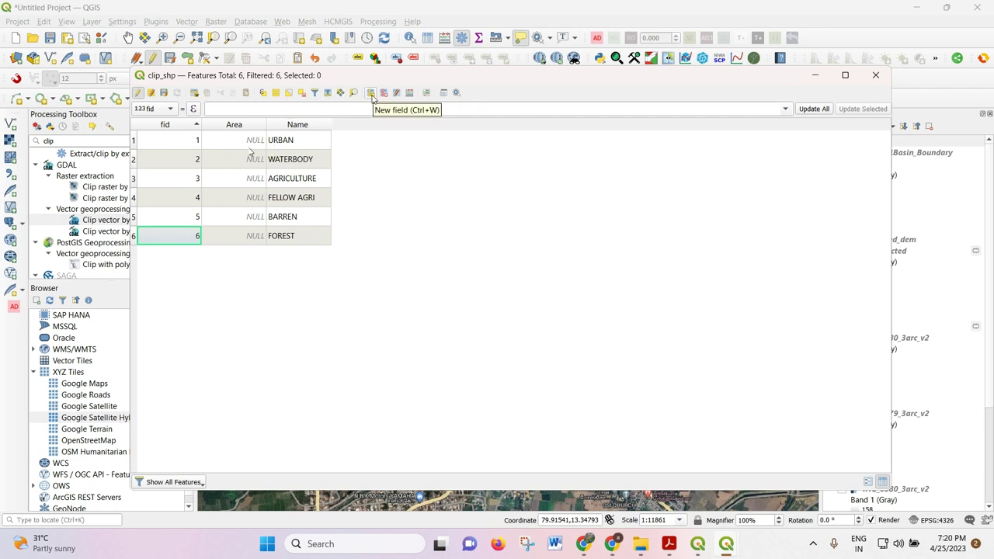
Step: Update the existing Area field for all features with the field calculator expression $area / 1000000
left_click(410, 93)
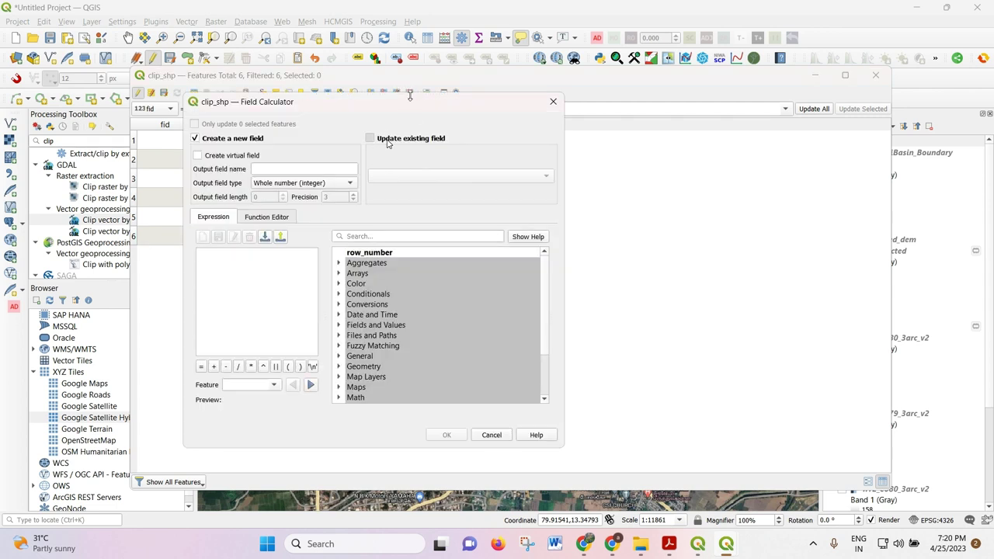
left_click(386, 138)
left_click(396, 175)
left_click(398, 188)
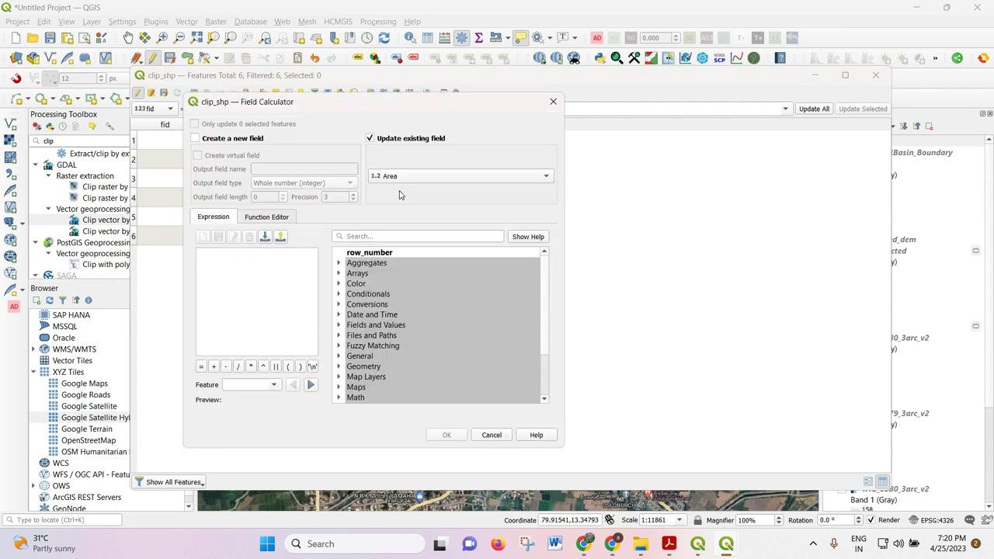
scroll(362, 342, "down", 2)
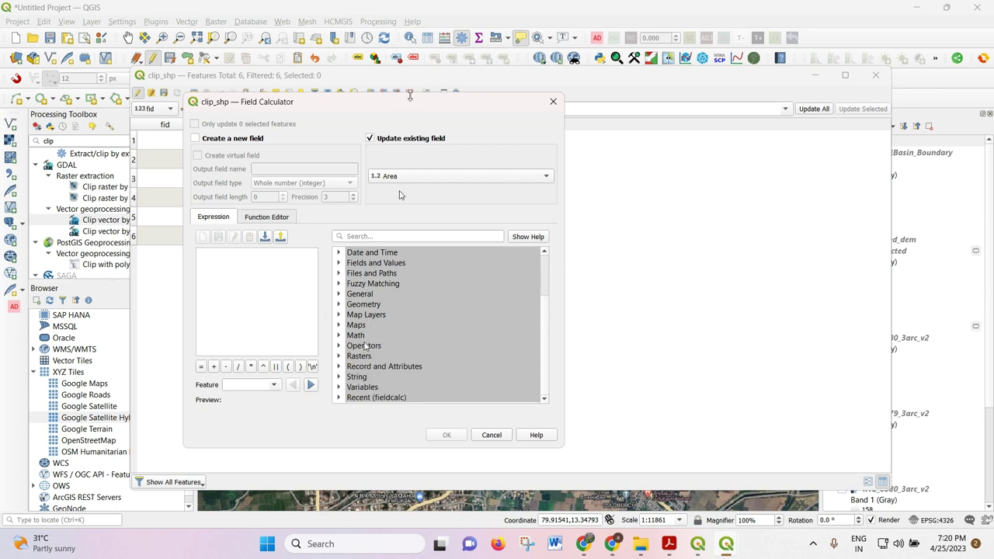
left_click(339, 305)
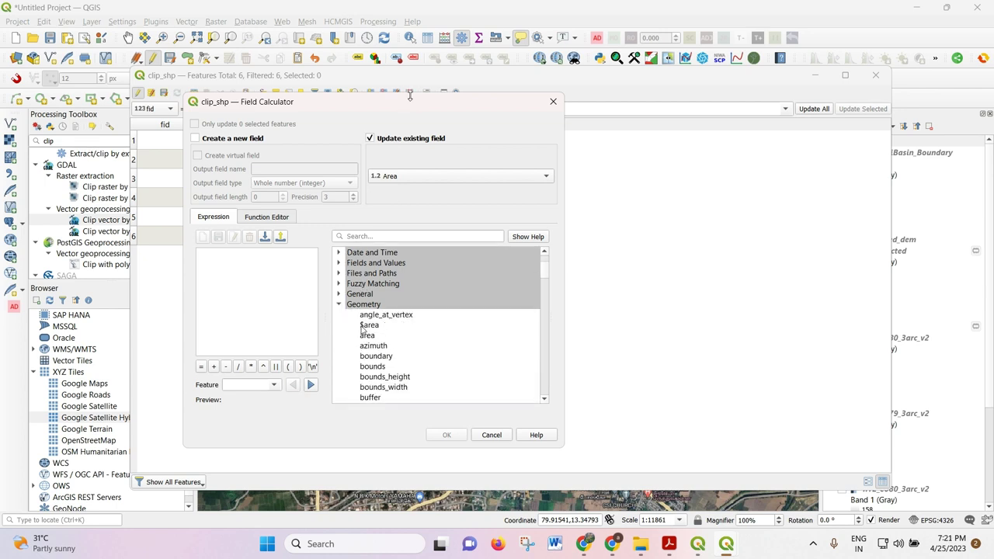
double_click(368, 325)
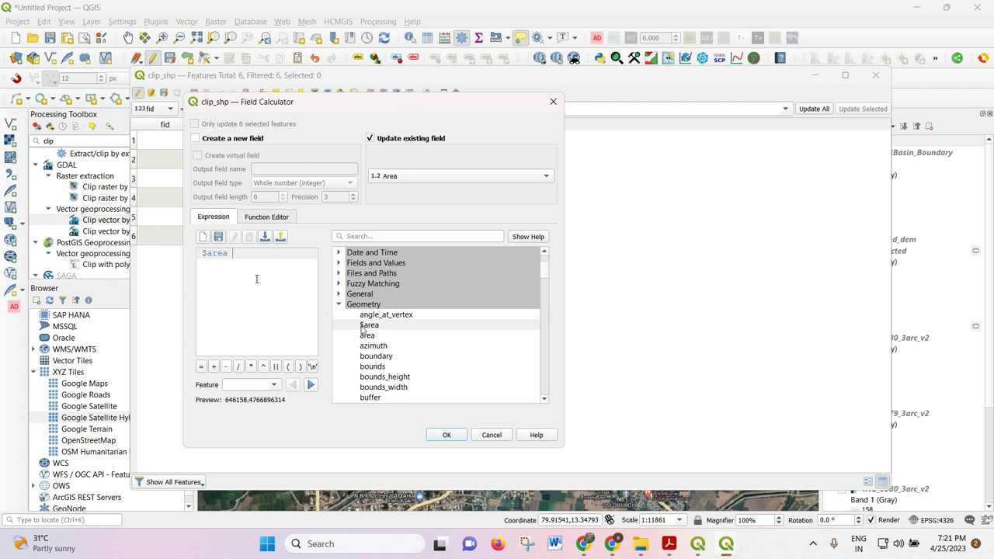
left_click(238, 366)
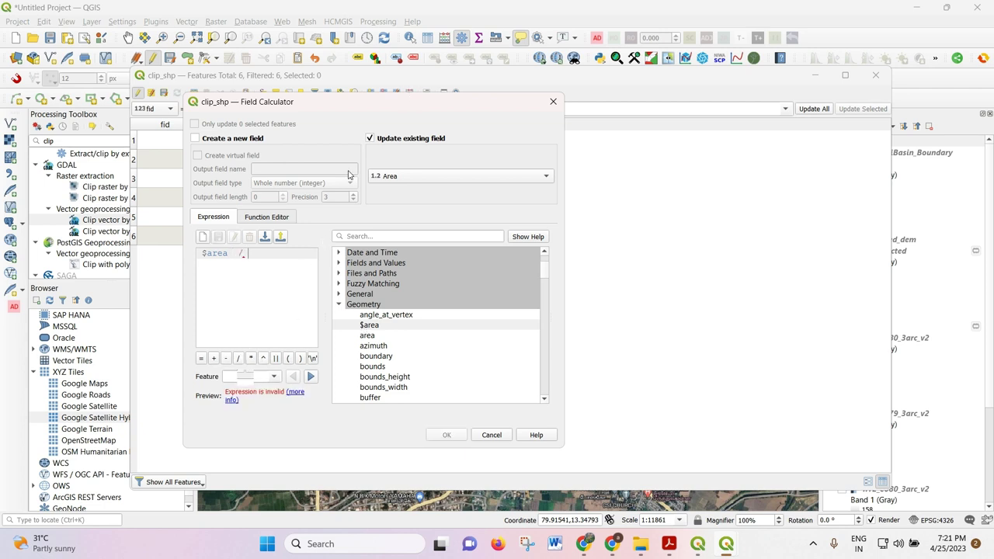
type("10000")
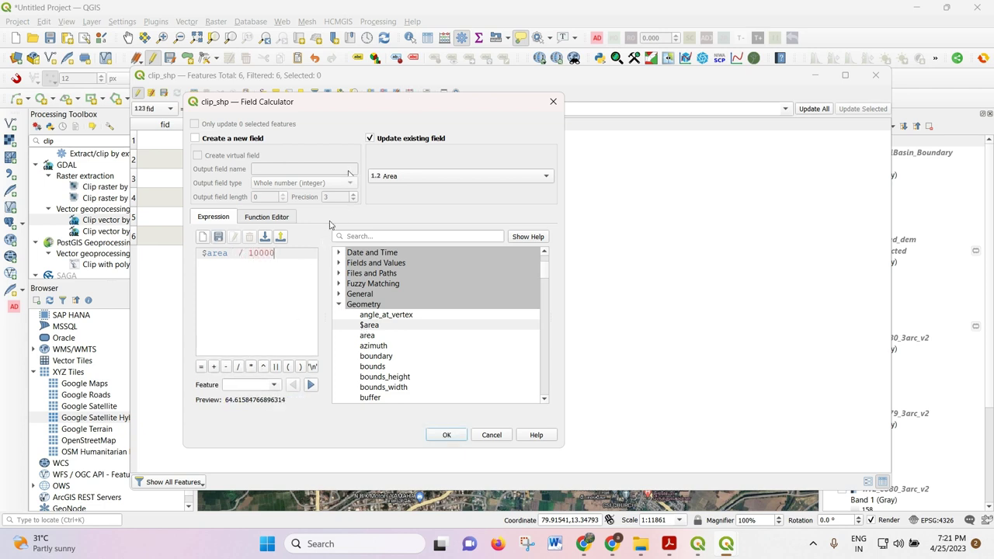
type("00")
left_click(451, 439)
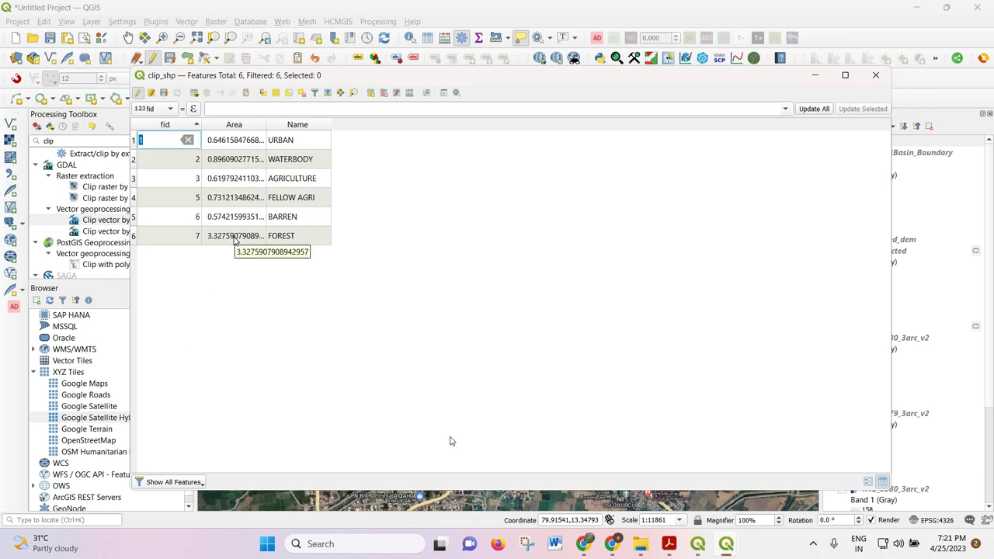
Step: Try to end the editing session with the clip_shp changes saved, and close the attribute table
left_click(138, 93)
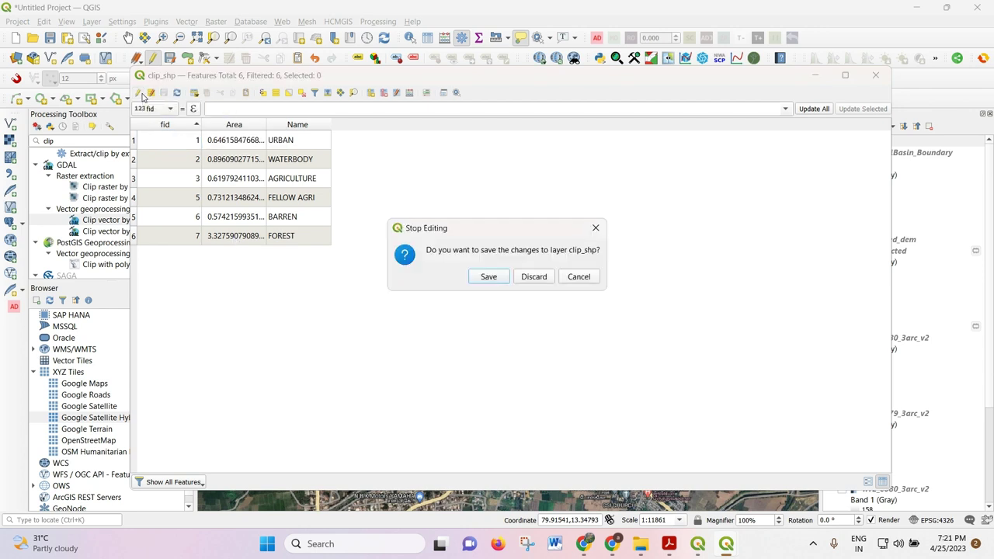
left_click(476, 277)
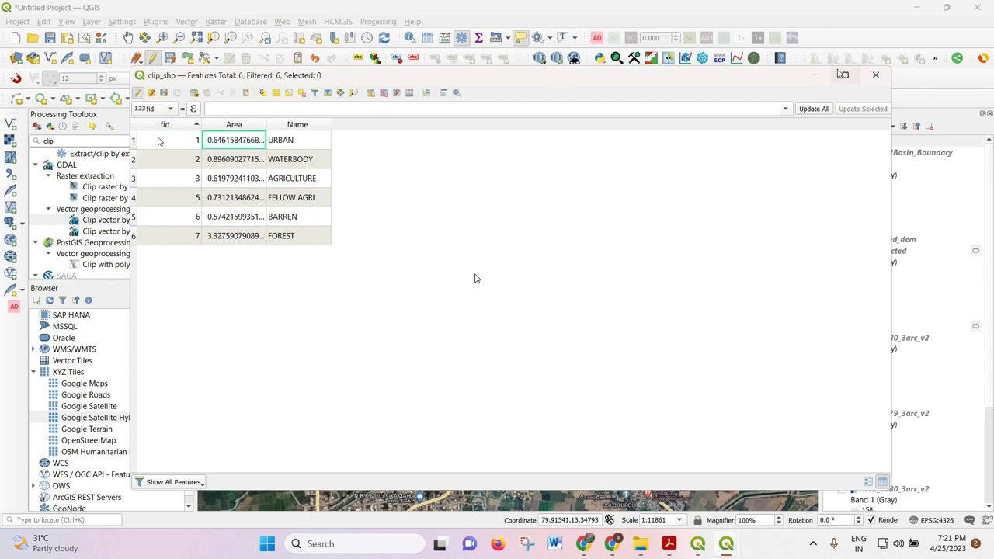
left_click(876, 74)
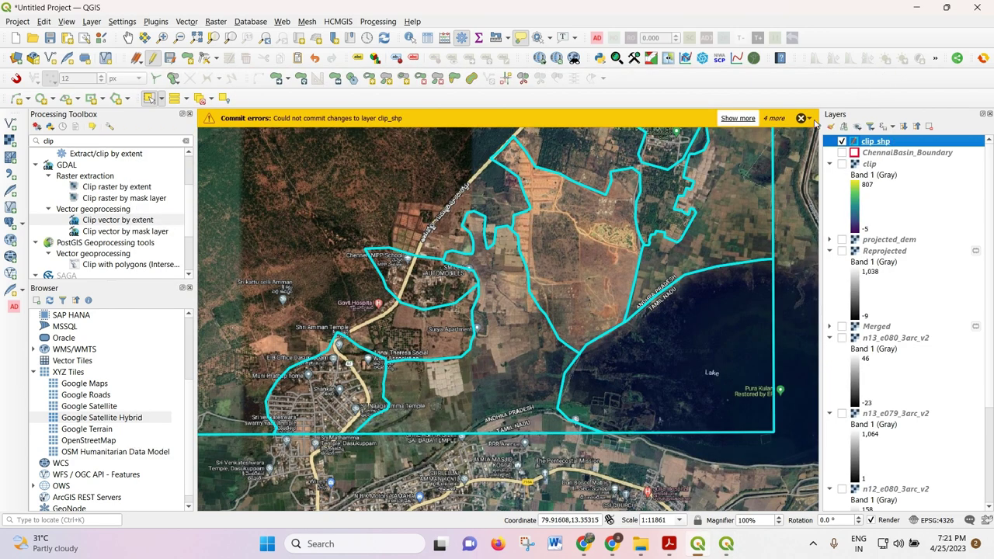
Step: Dismiss all the clip_shp commit messages shown above the map
left_click(800, 118)
scroll(641, 264, "down", 1)
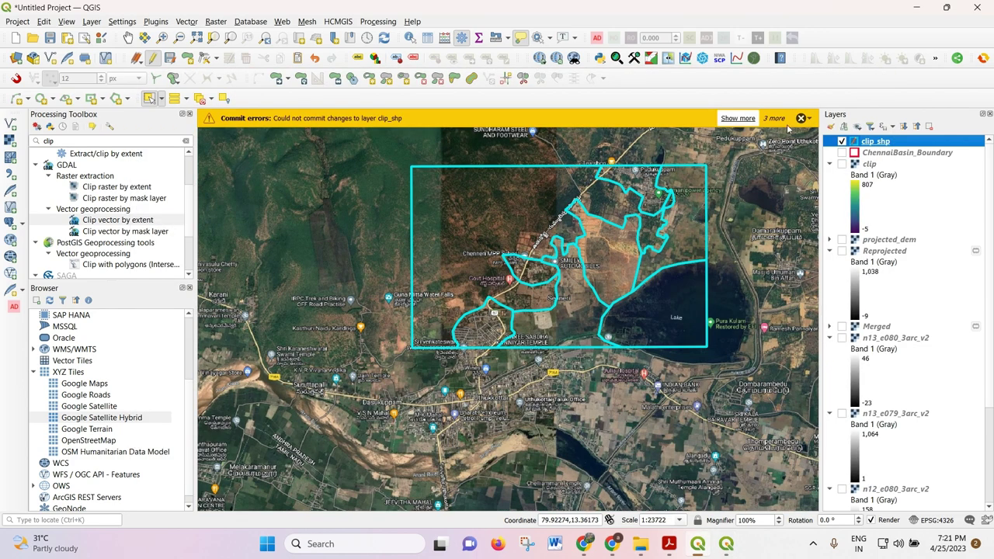
left_click(801, 118)
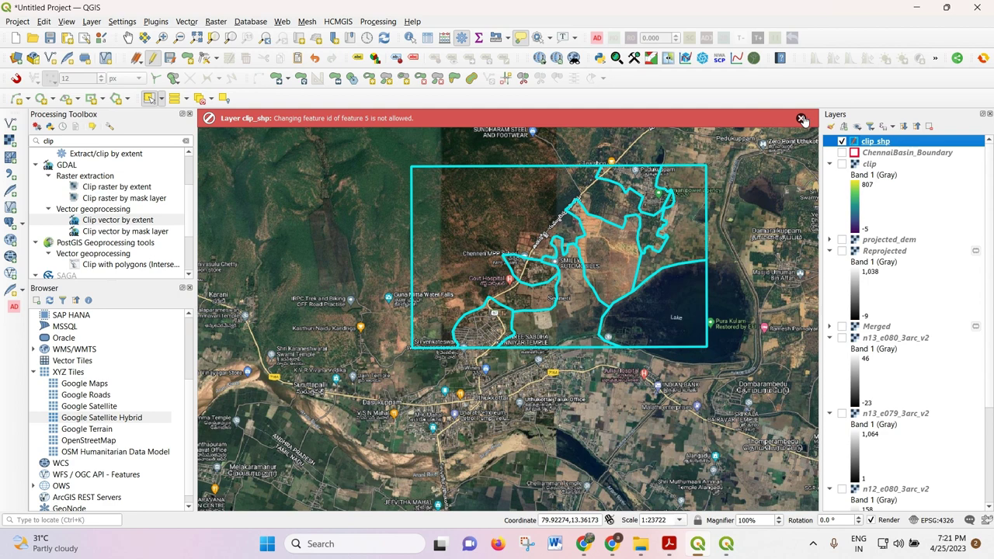
left_click(801, 118)
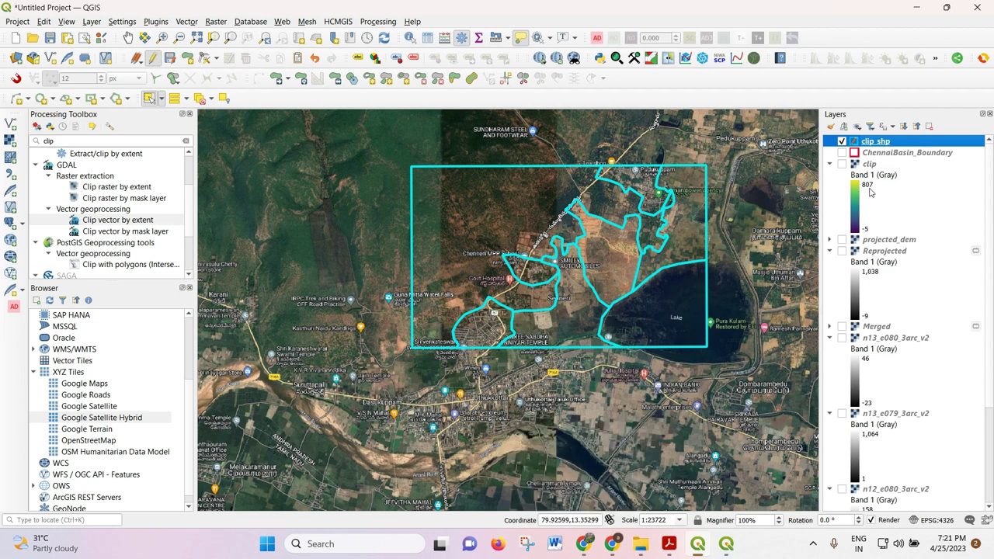
Step: Apply the simple black fill preset to the clip_shp layer's single-symbol style
double_click(875, 143)
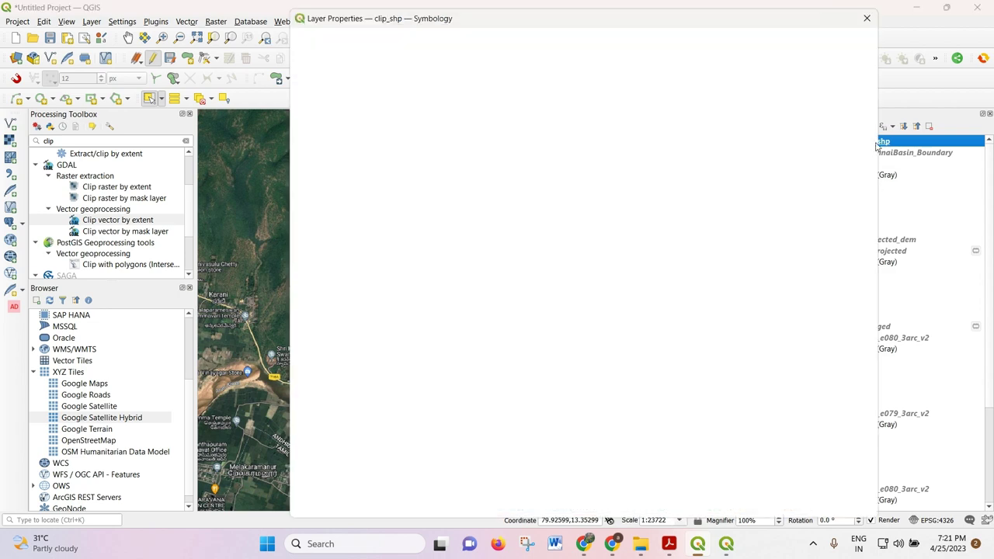
left_click(544, 37)
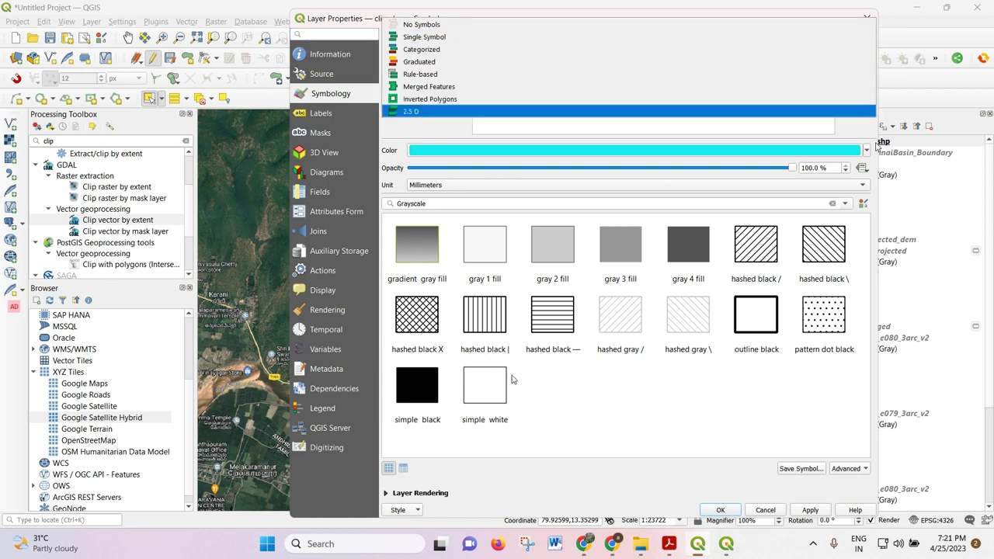
left_click(412, 399)
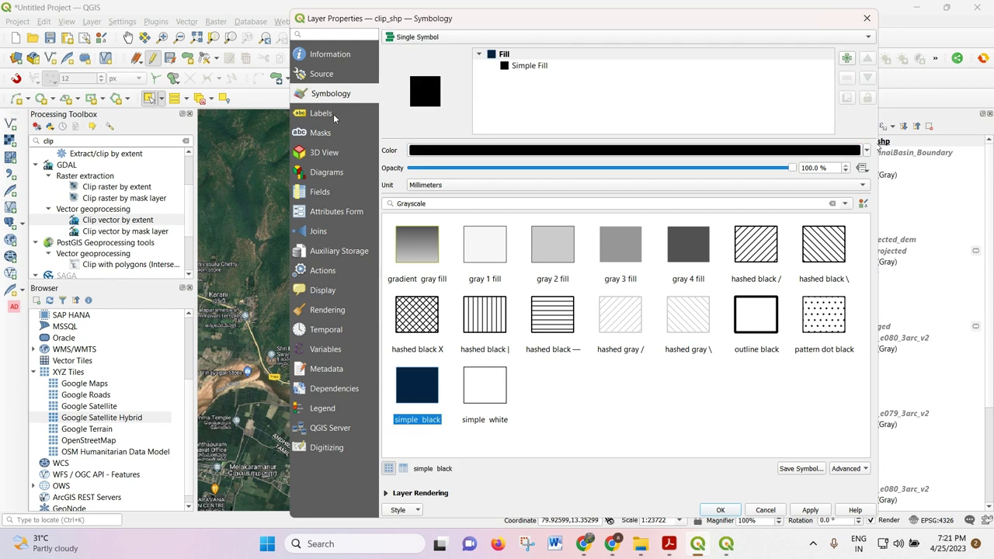
left_click(719, 510)
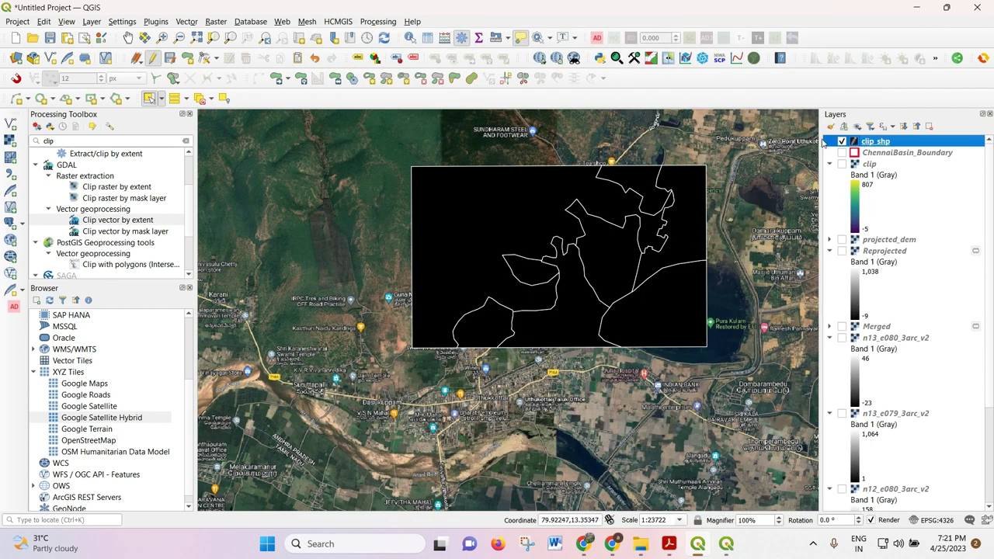
Step: Switch the clip_shp symbology to Categorized on the Name field and classify the categories with random colors
double_click(873, 141)
key("alt+Down")
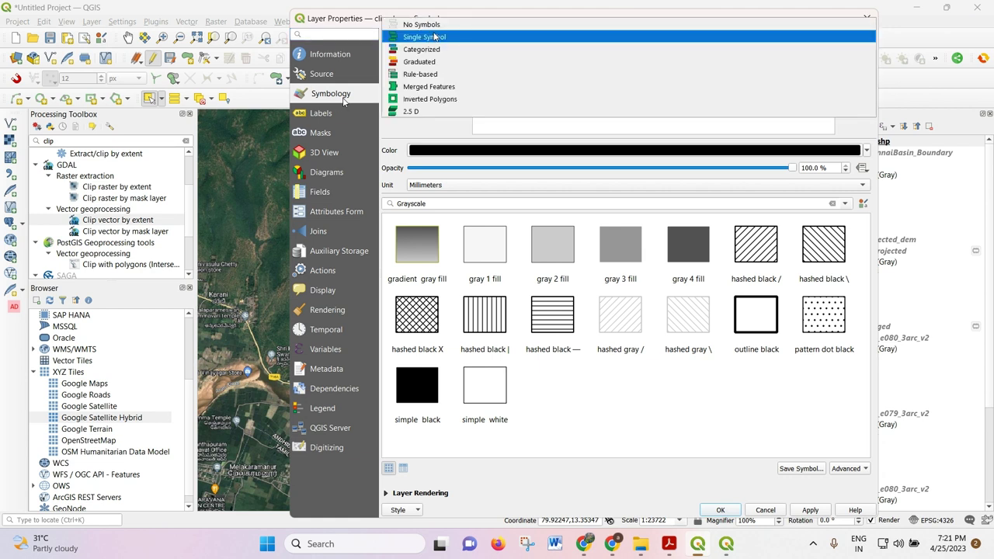
key("Down")
key("Return")
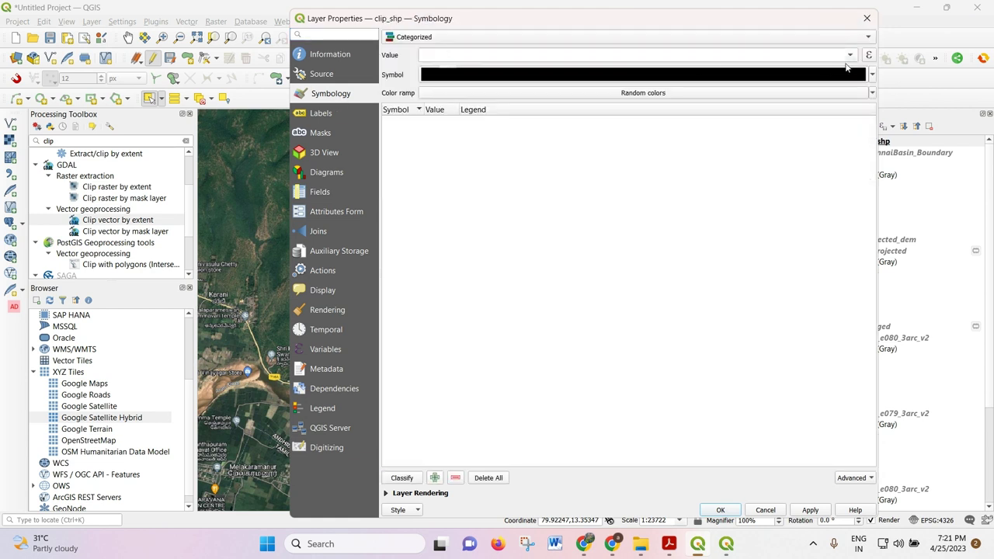
key("alt+Down")
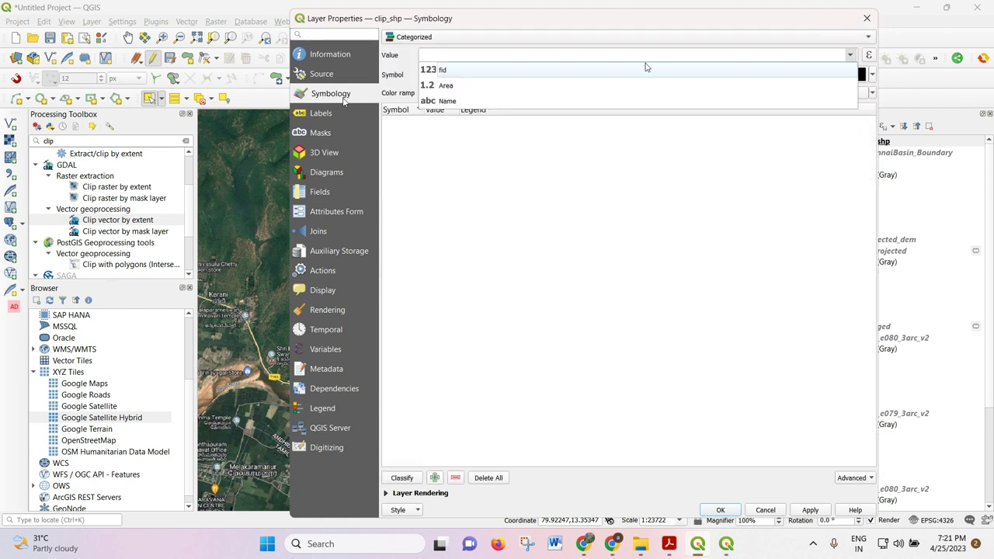
left_click(499, 101)
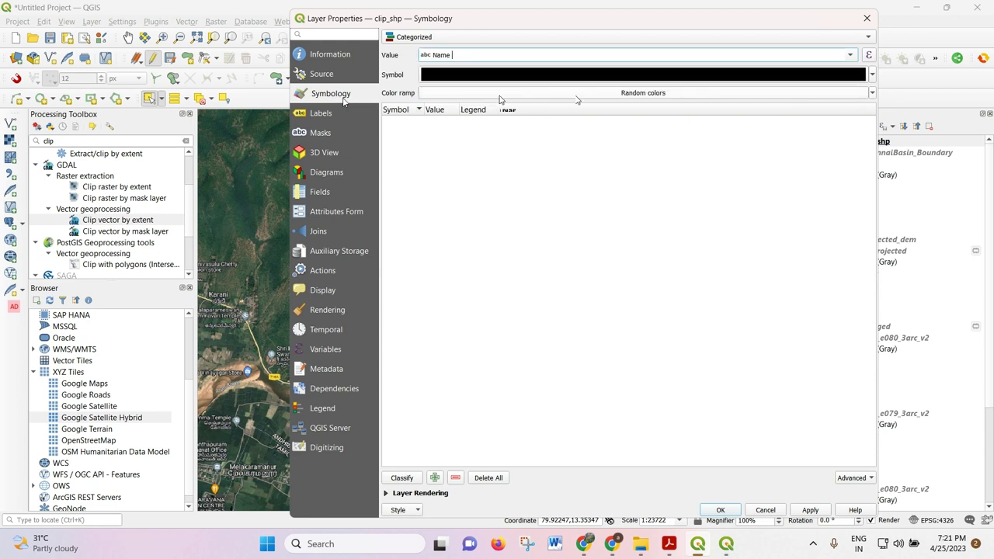
left_click(409, 479)
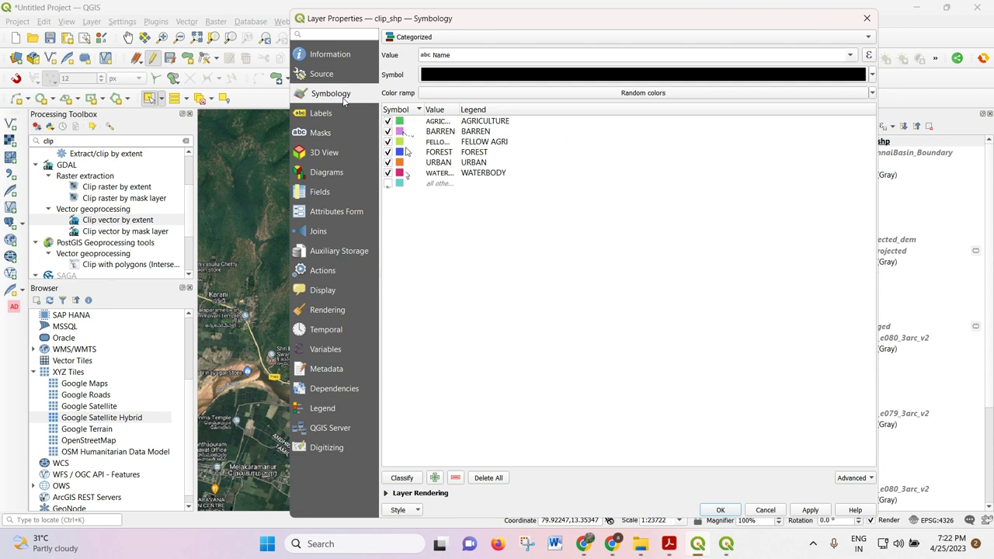
Step: Set the simple fill color of the BARREN category to the brownish orange #cf8869
double_click(402, 133)
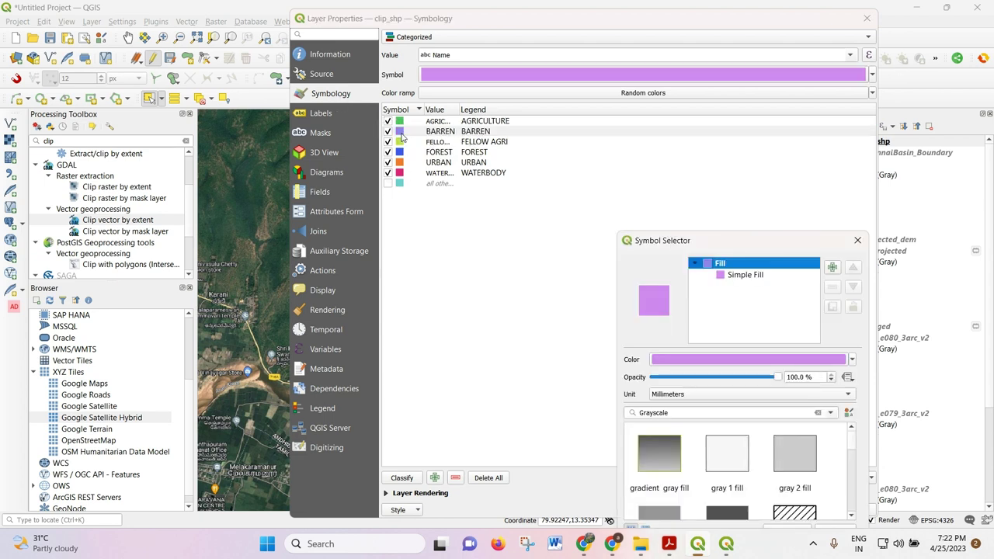
left_click(737, 276)
left_click(725, 382)
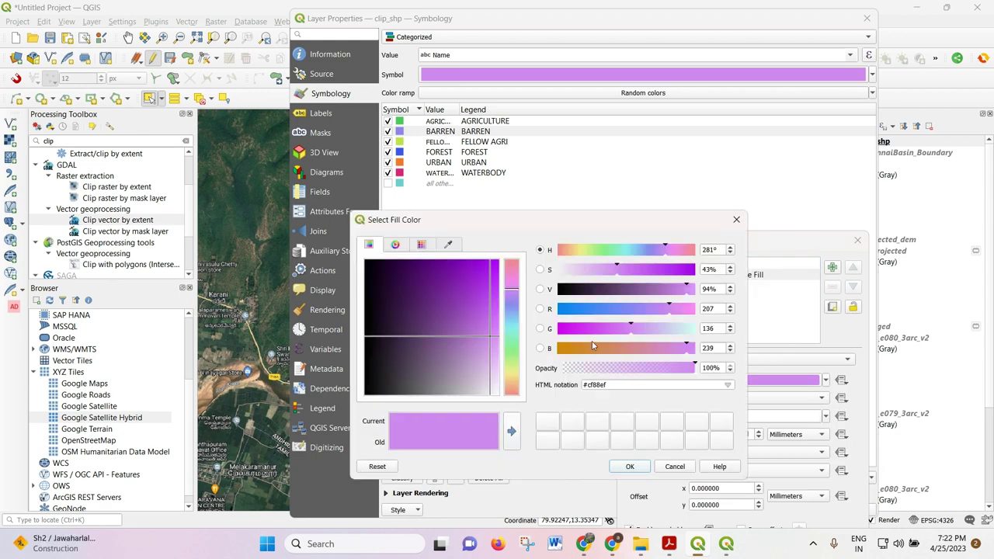
left_click_drag(587, 347, 615, 352)
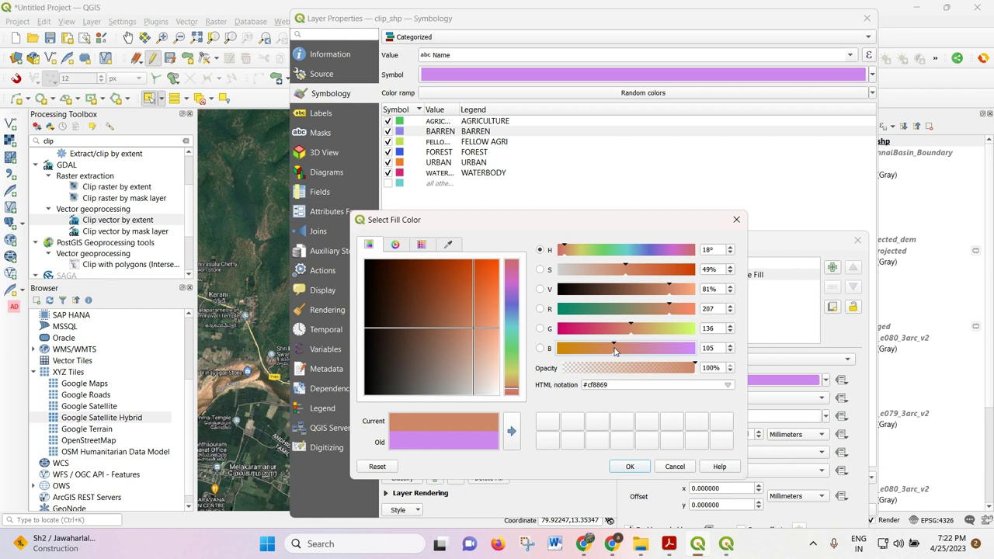
left_click(629, 467)
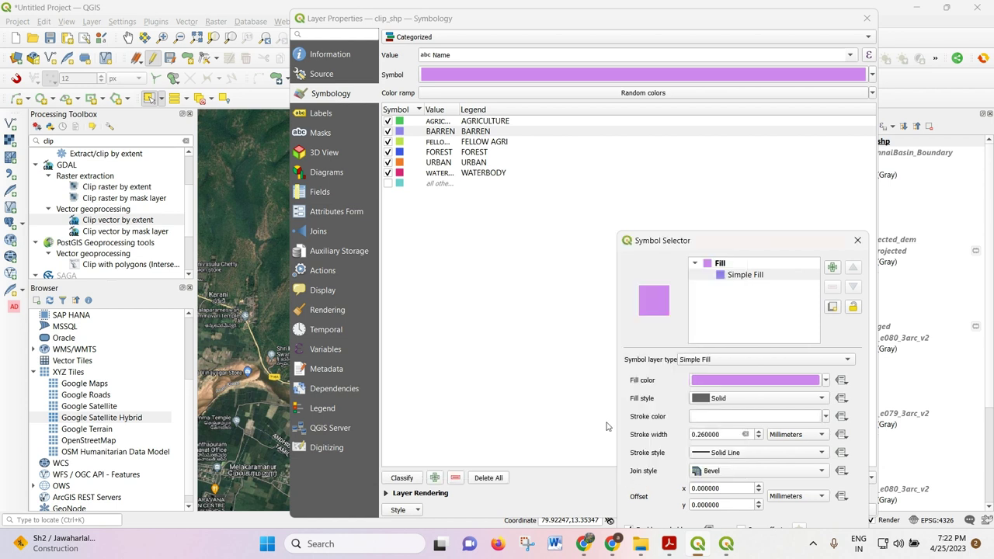
Step: Change the fill color in the open BARREN symbol to the yellow-green #cfed69 and accept the symbol
left_click(398, 145)
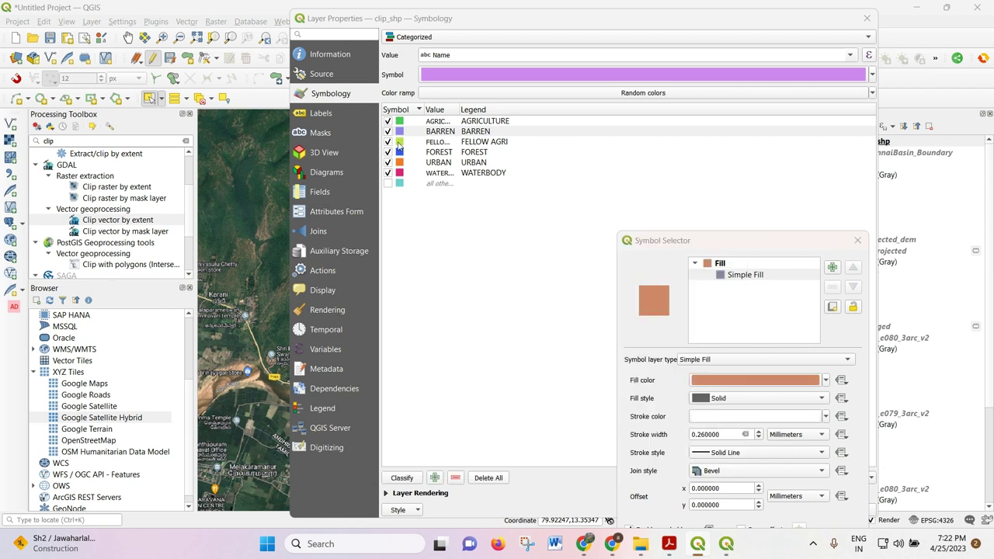
left_click(676, 325)
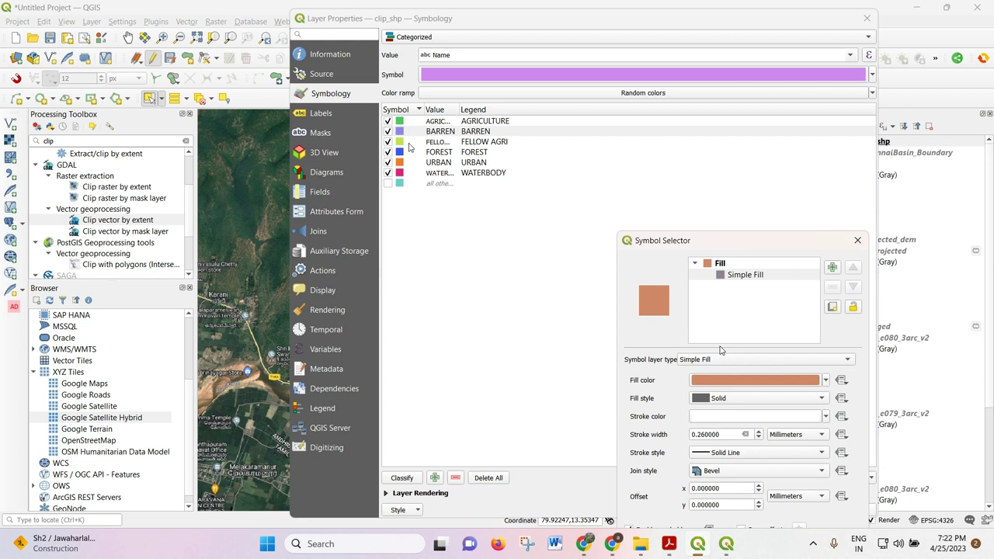
left_click(747, 381)
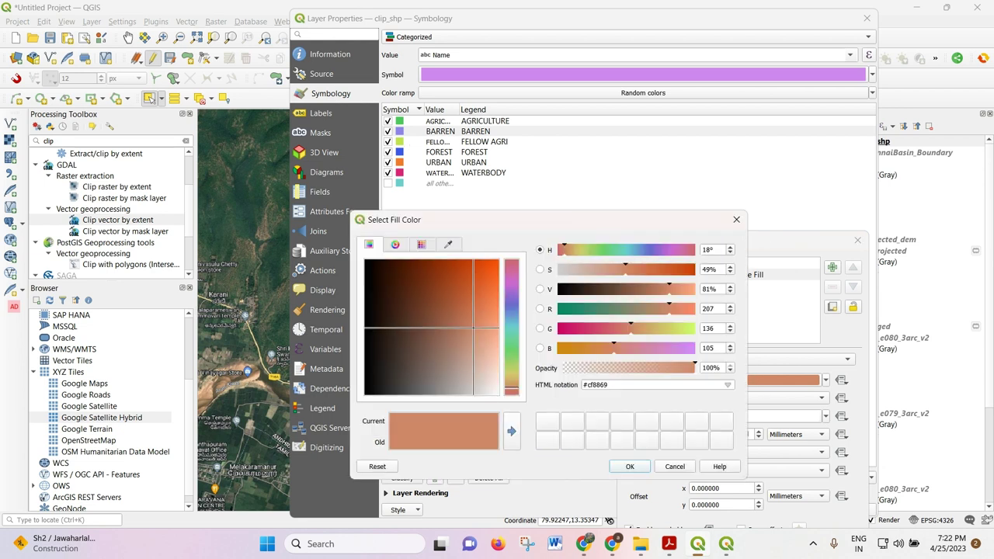
left_click(687, 329)
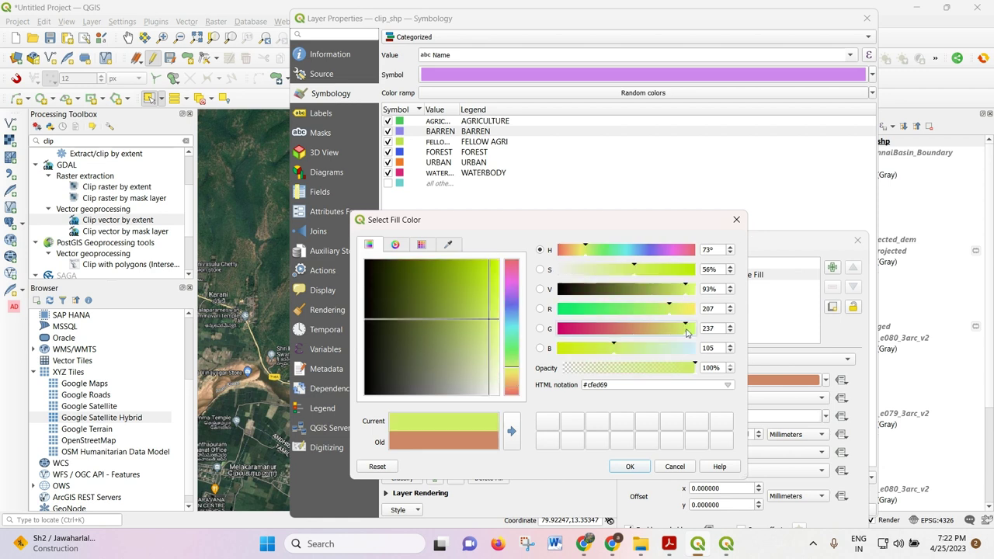
left_click(632, 466)
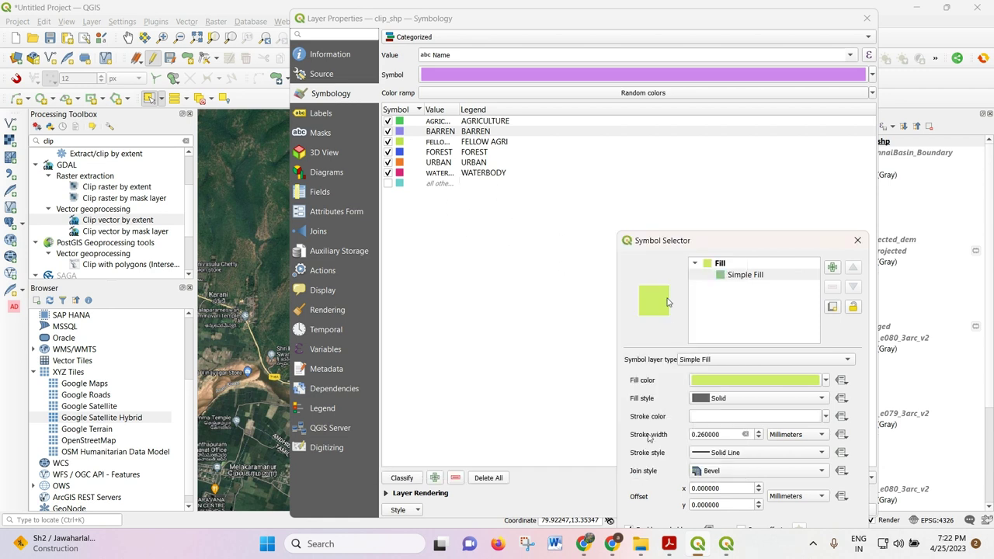
left_click_drag(655, 239, 621, 129)
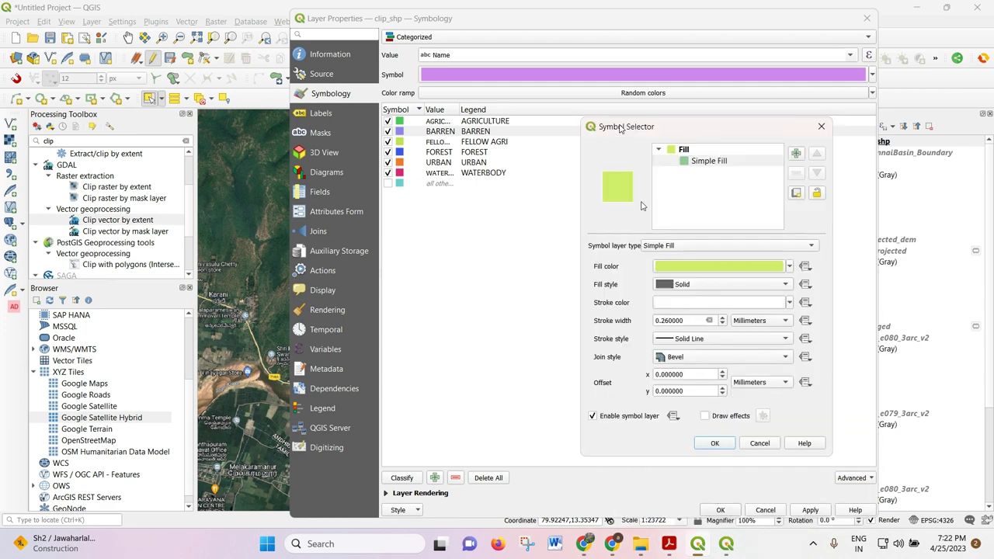
left_click(712, 442)
Step: Recolor the BARREN category symbol light orange, #edbf73
double_click(400, 132)
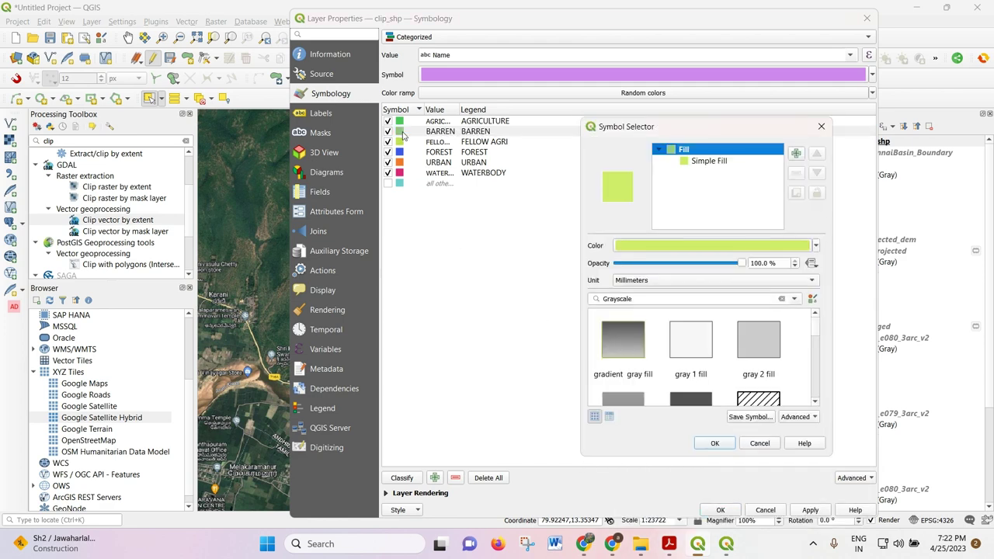
left_click(687, 242)
left_click_drag(587, 270, 571, 271)
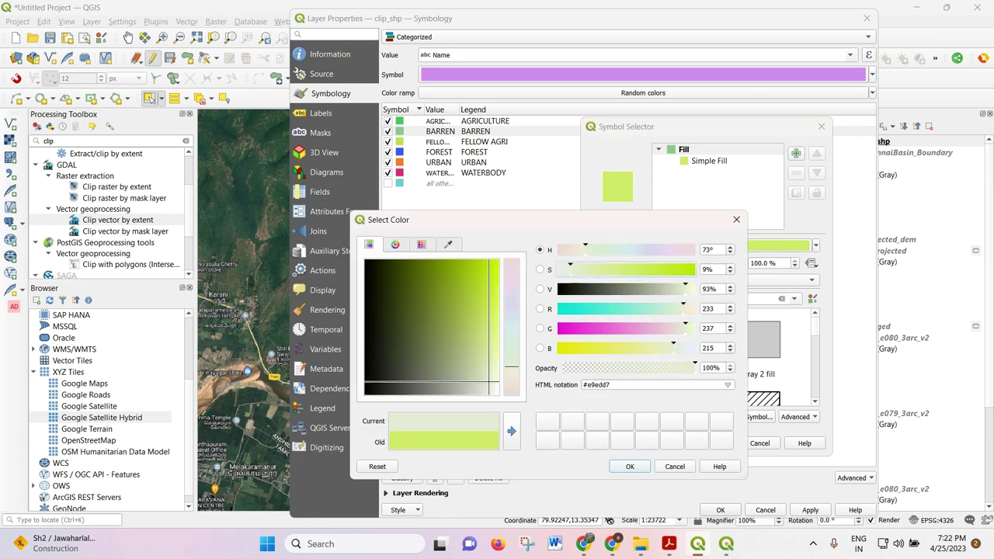
left_click(580, 250)
left_click_drag(597, 270, 629, 275)
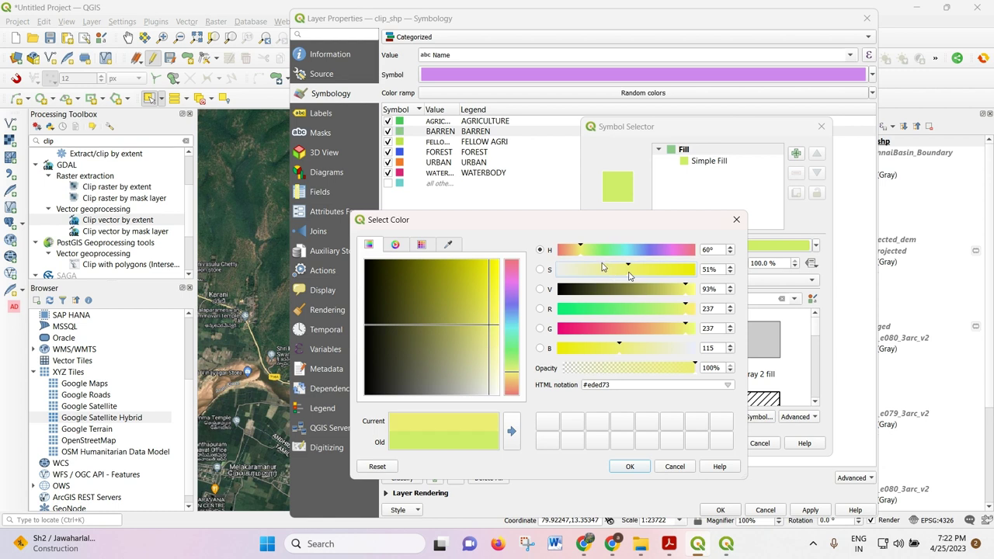
left_click(572, 249)
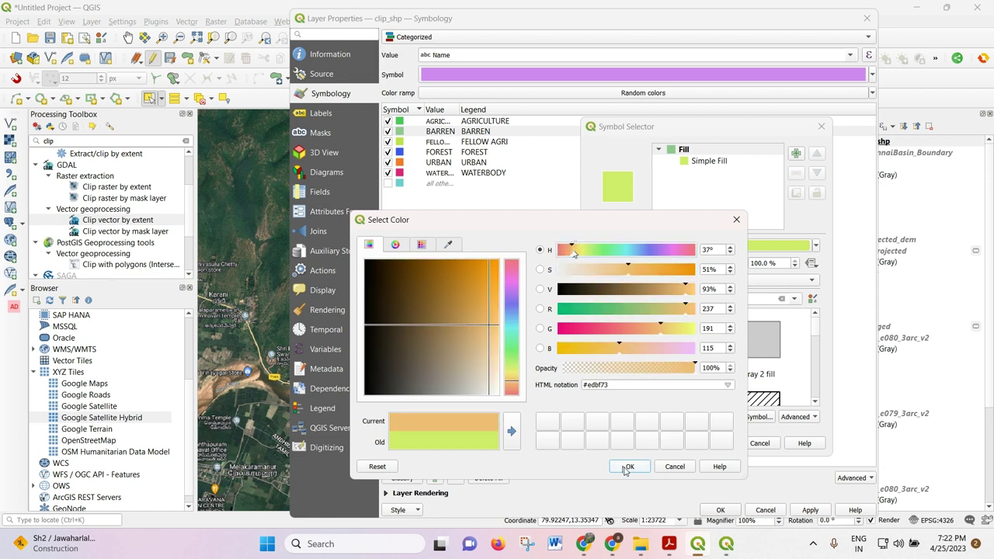
left_click(629, 467)
left_click(715, 444)
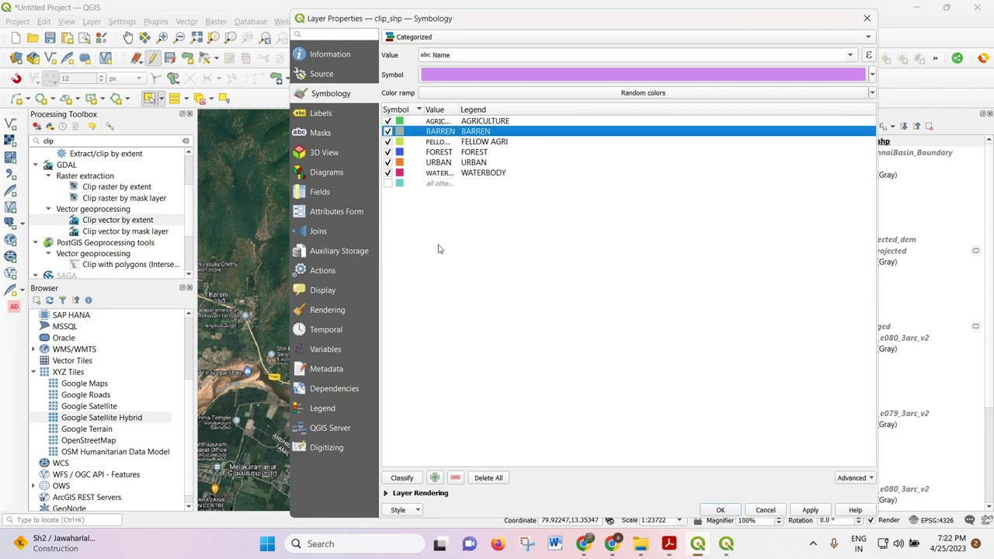
Step: Recolor the FELLOW AGRI category symbol pale yellow, #f8e3a3
double_click(401, 141)
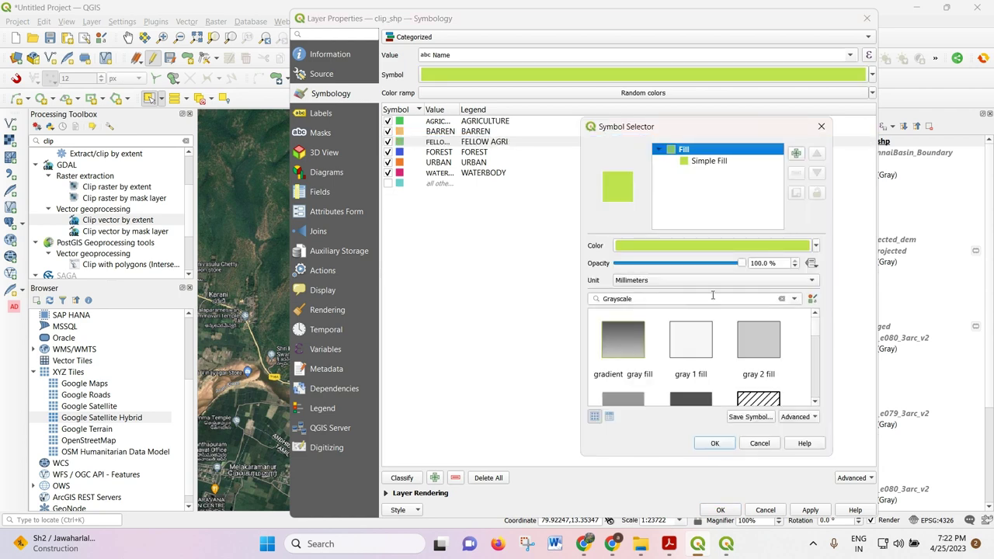
left_click(697, 246)
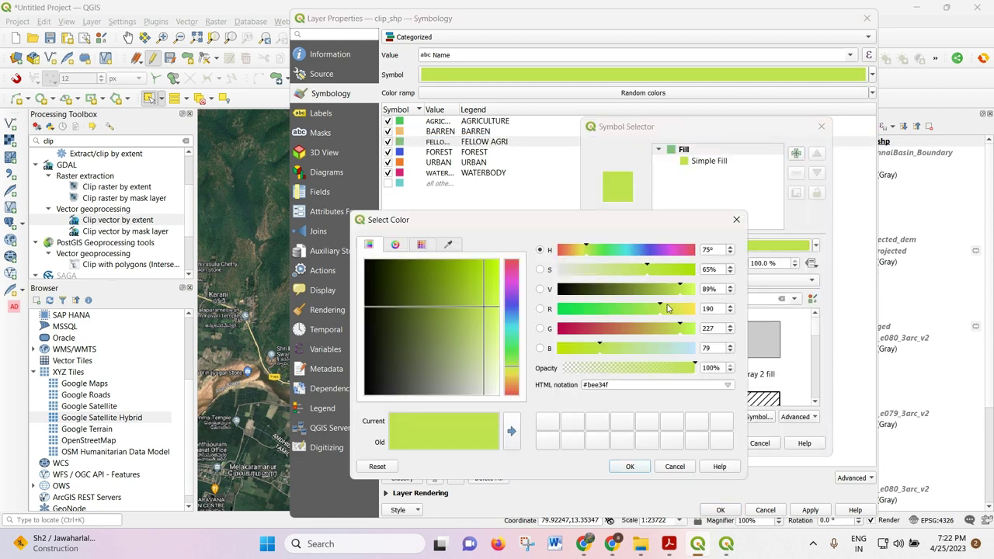
left_click_drag(667, 309, 682, 309)
left_click(645, 350)
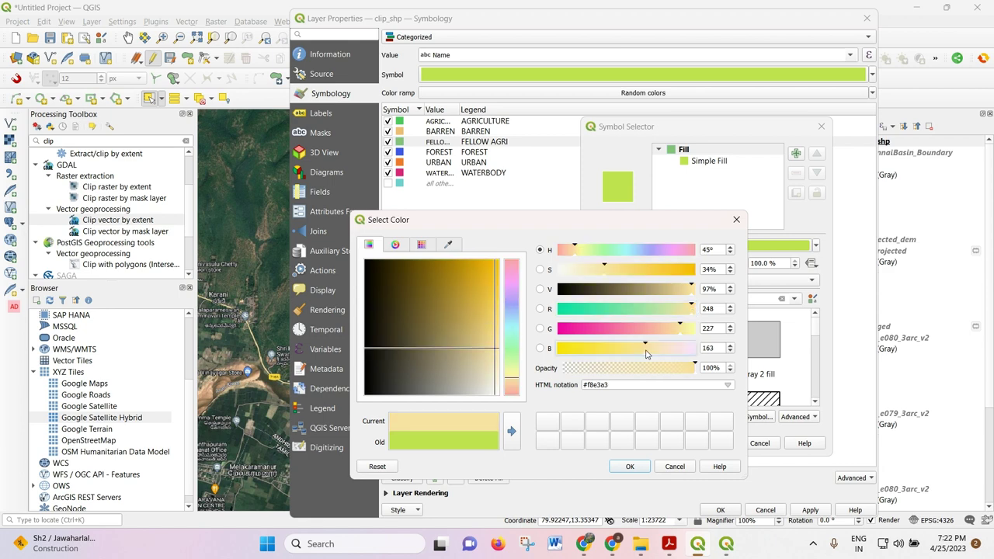
left_click(630, 465)
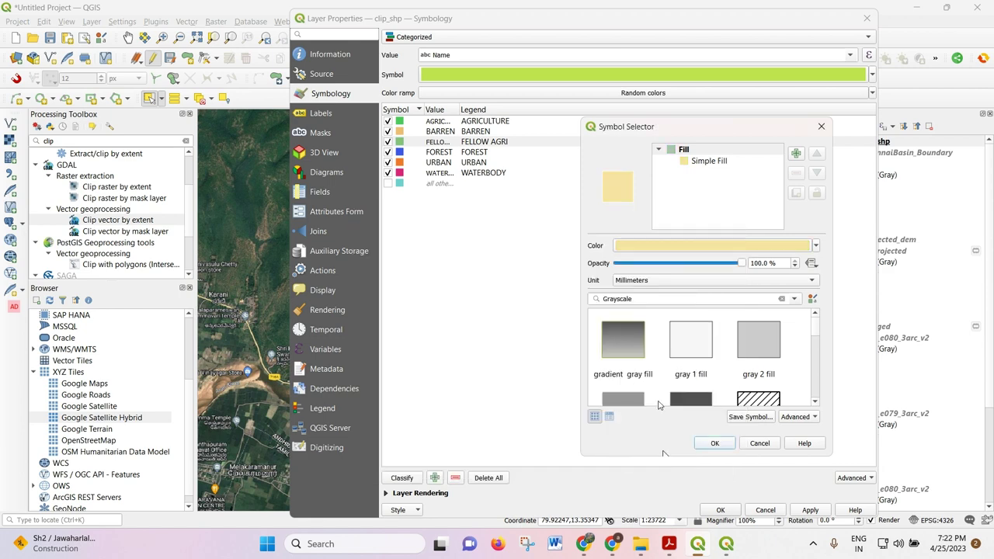
left_click(714, 443)
Step: Recolor the FOREST category symbol dark green
double_click(400, 153)
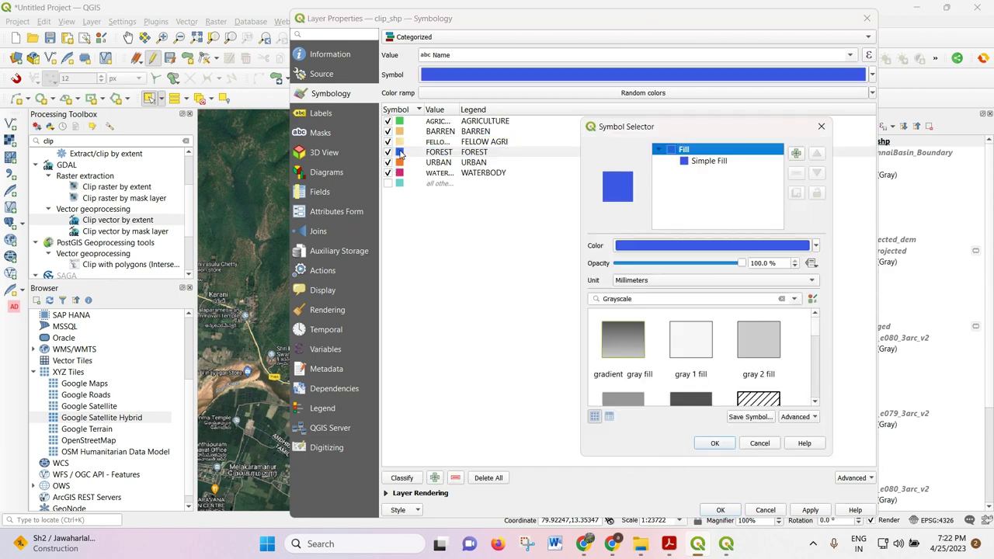
left_click(674, 246)
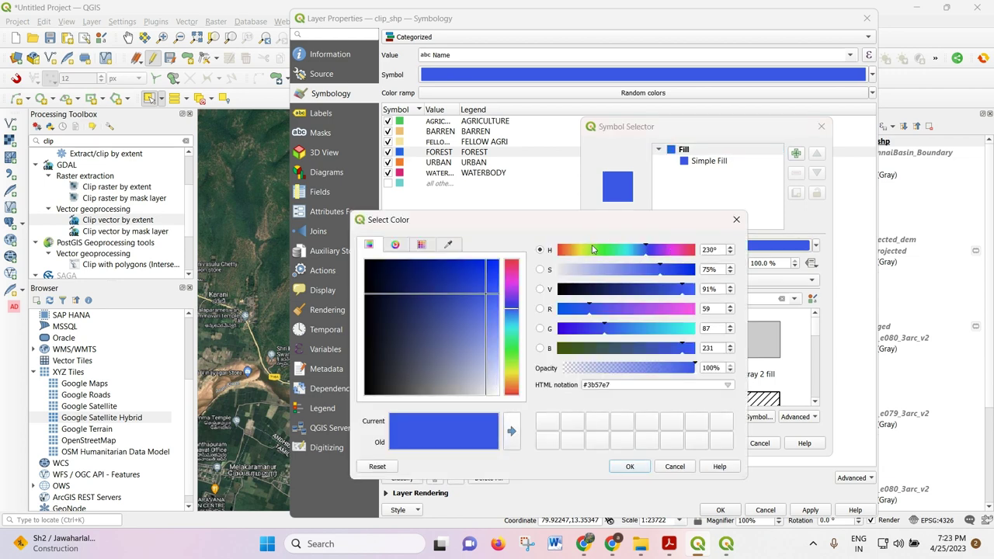
left_click(592, 248)
left_click_drag(594, 289, 611, 294)
left_click(630, 466)
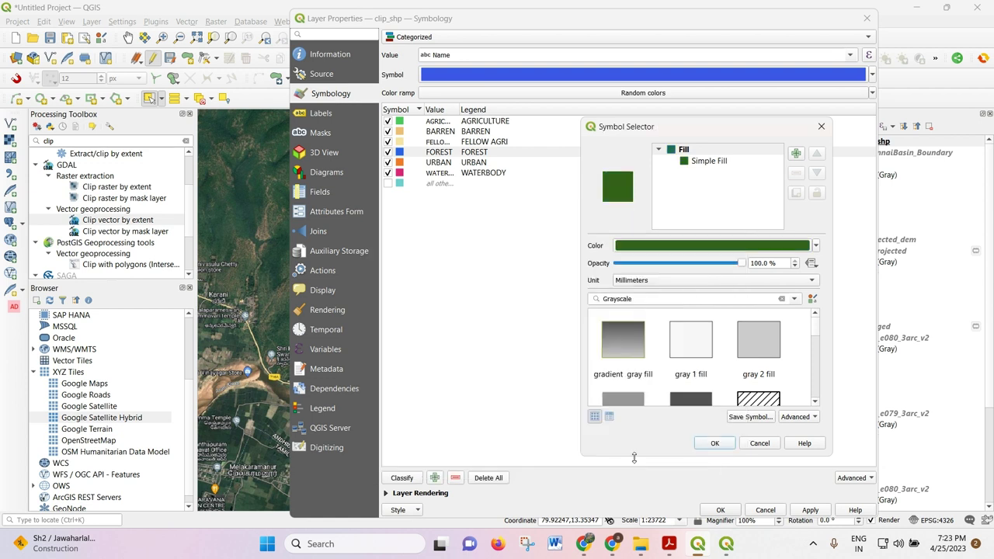
left_click(712, 442)
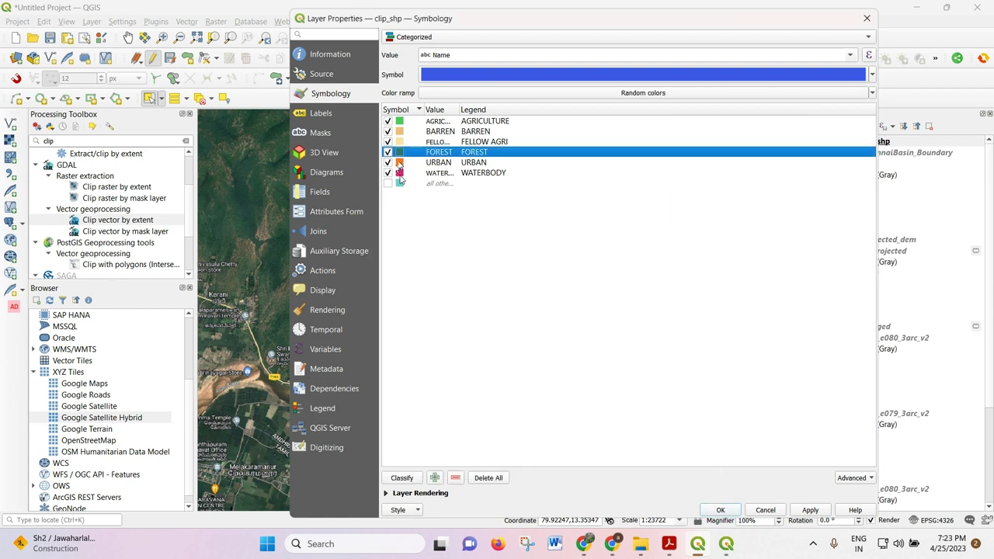
Step: Recolor the WATERBODY category symbol blue, #248bd9, and apply the categorized styling to clip_shp
double_click(399, 174)
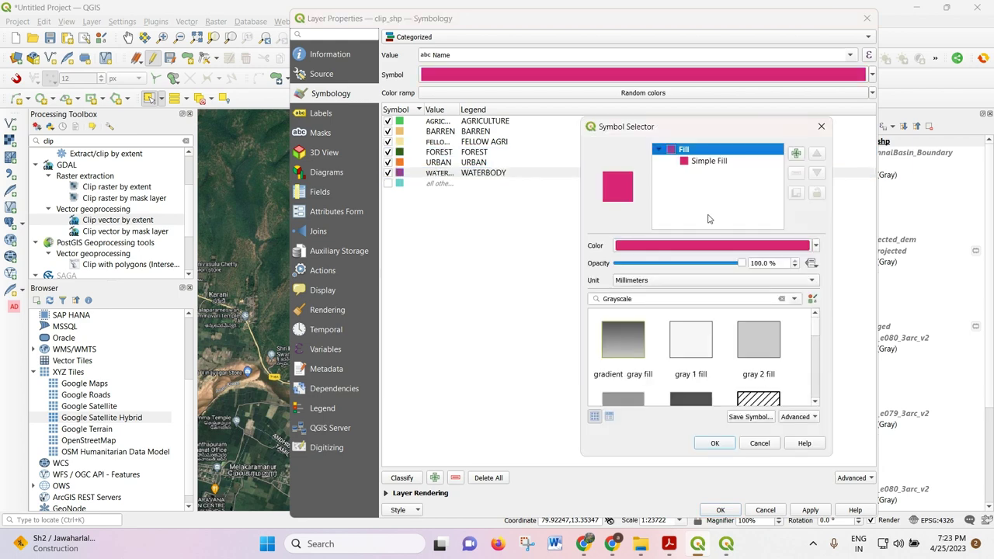
left_click(683, 247)
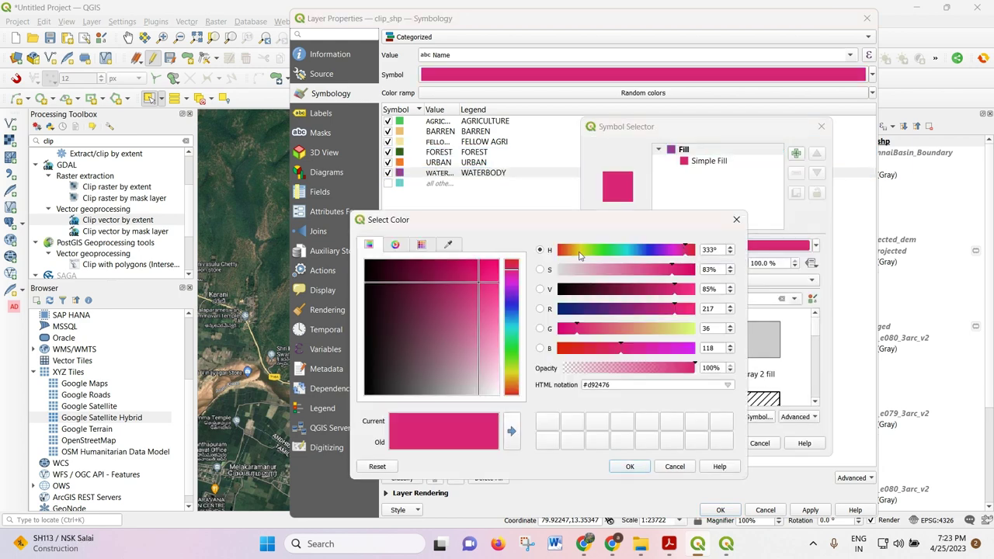
left_click(650, 249)
left_click_drag(656, 249, 641, 249)
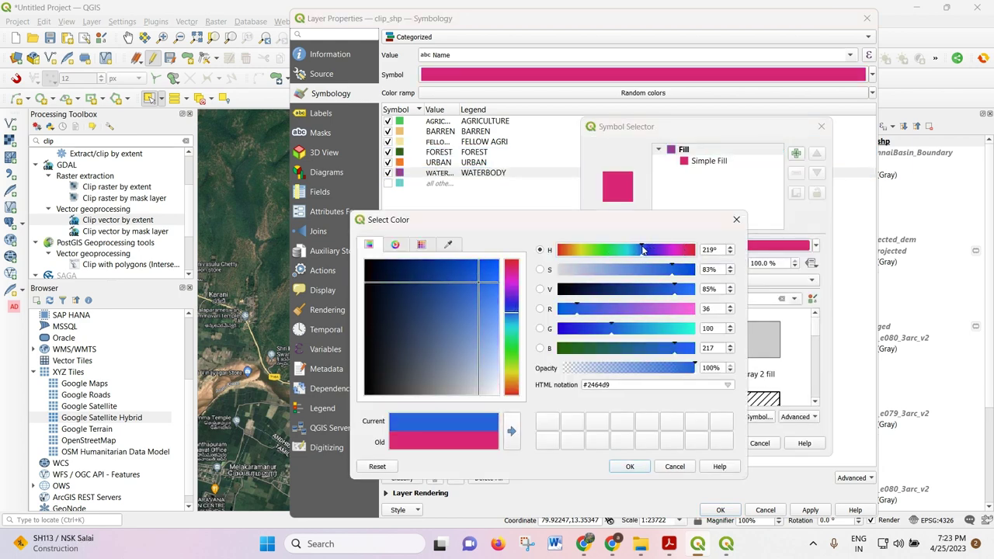
left_click_drag(613, 331, 633, 333)
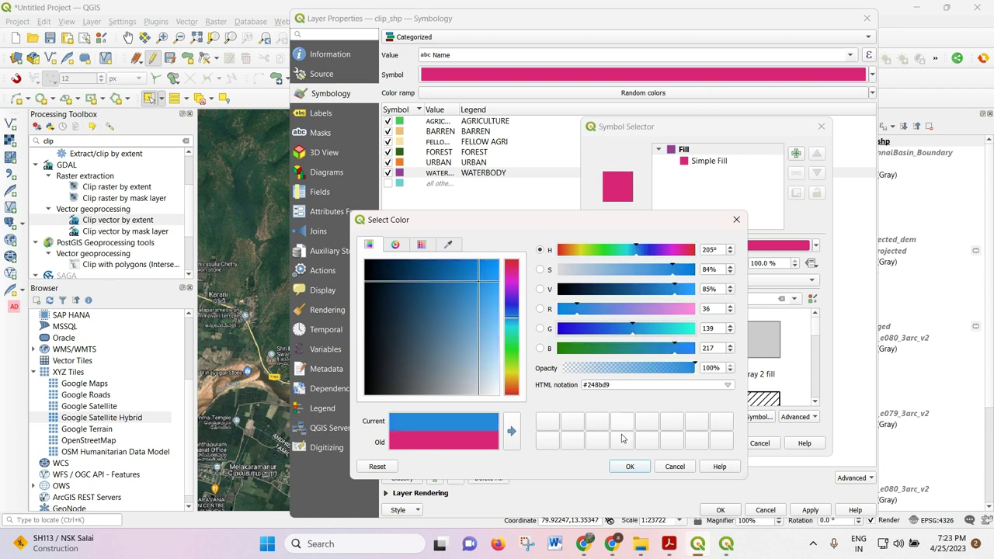
left_click(630, 466)
left_click(717, 446)
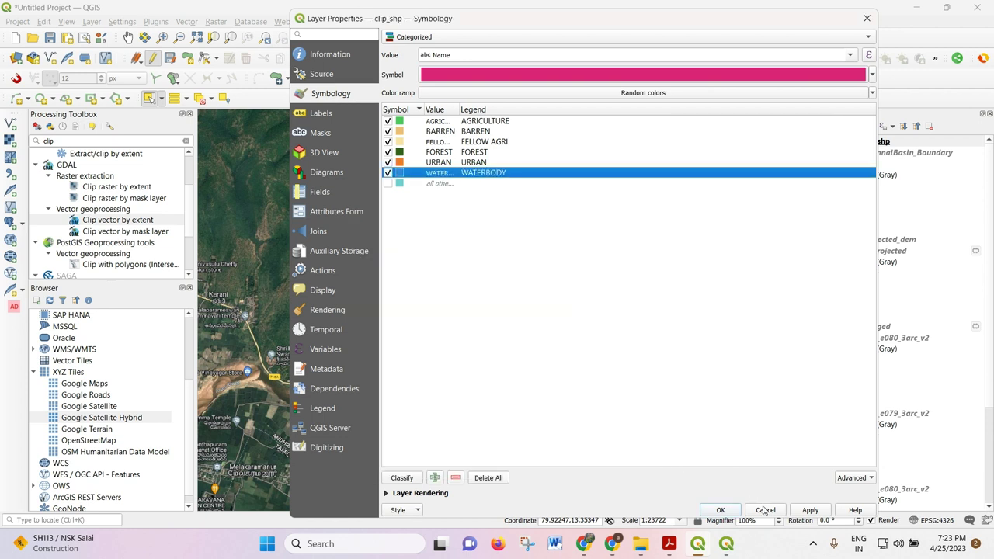
left_click(809, 510)
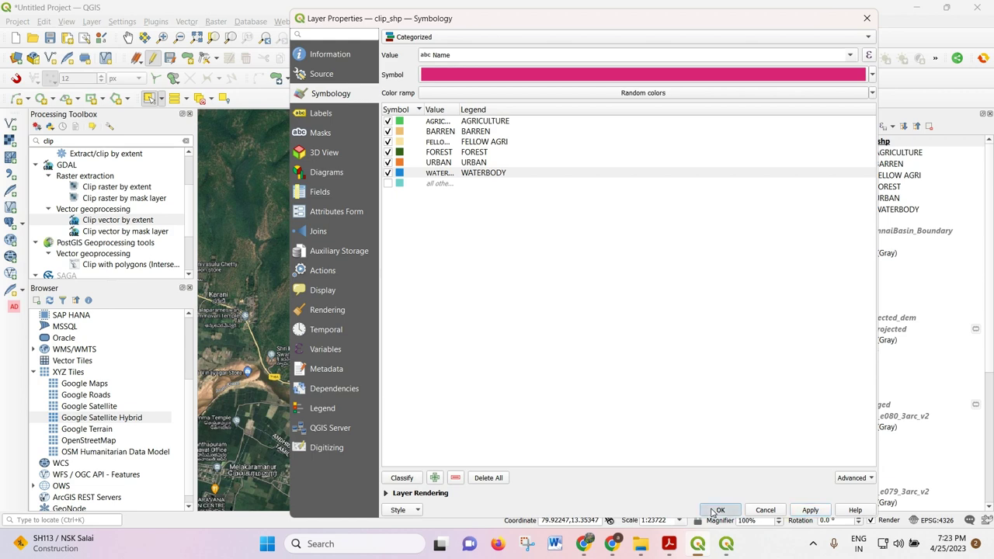
left_click(719, 510)
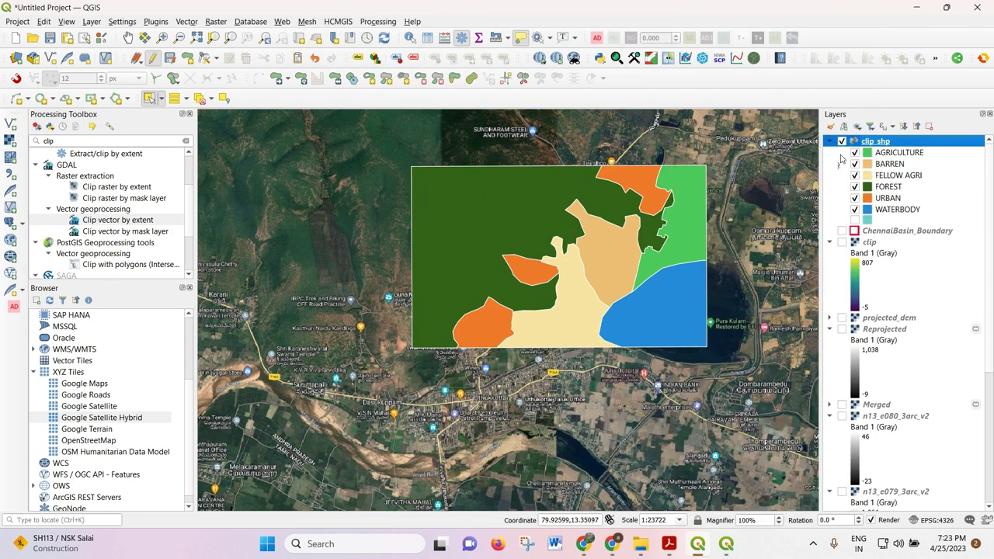
Step: Try to stop editing clip_shp and save its pending changes, and dismiss the message
right_click(869, 224)
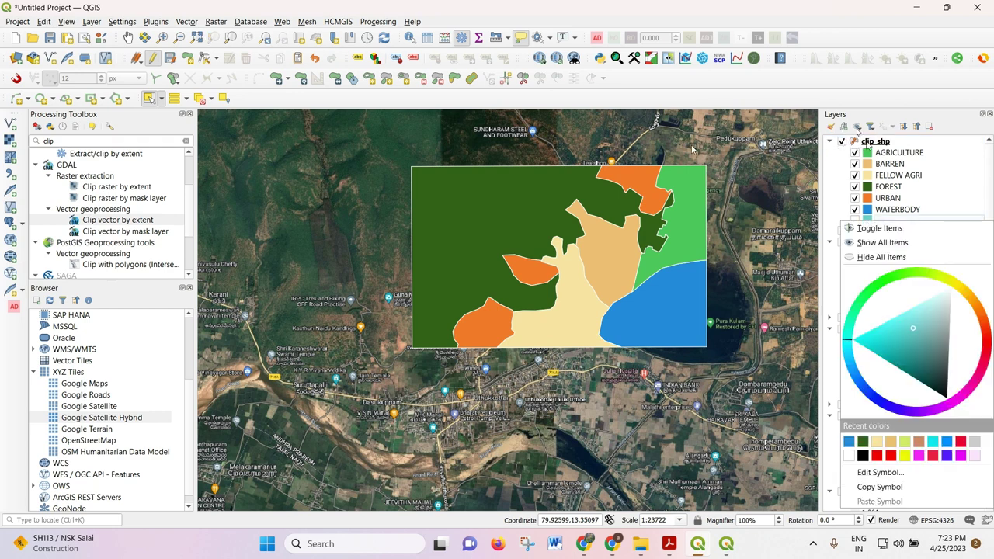
left_click(152, 59)
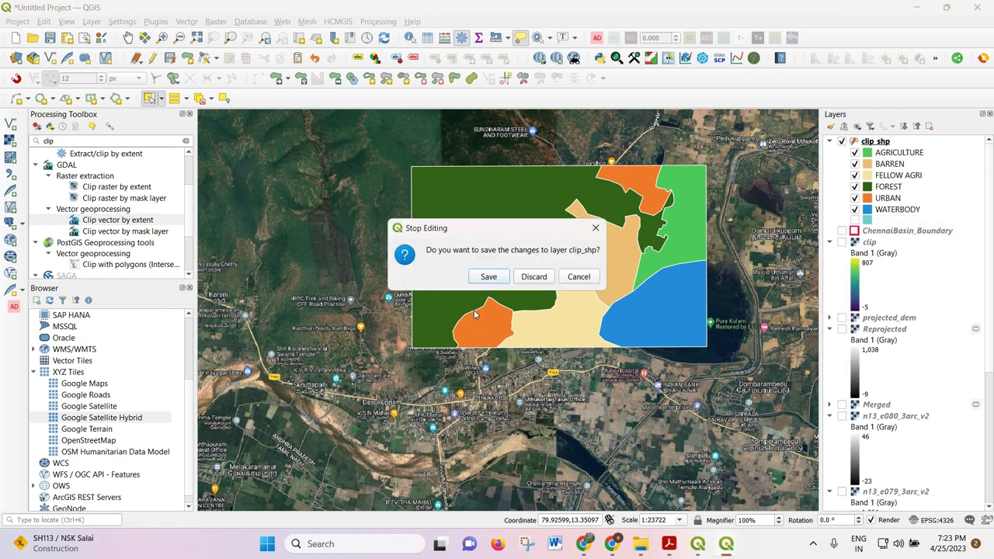
left_click(488, 276)
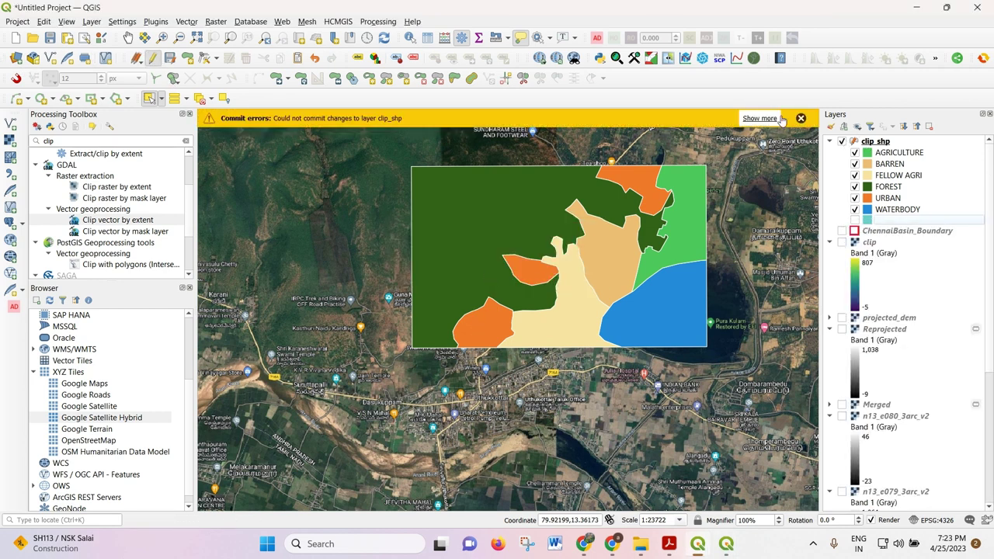
left_click(800, 118)
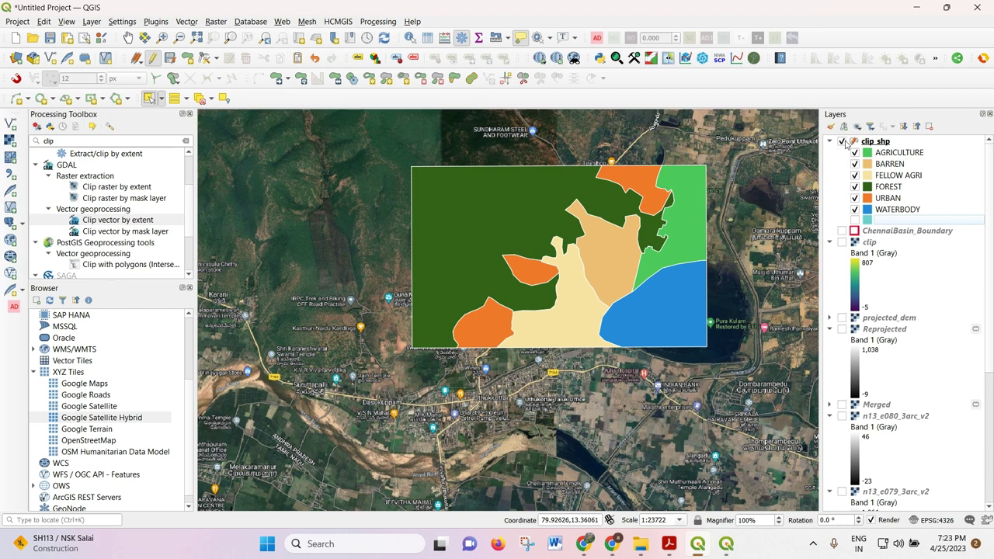
Step: Try to save the clip_shp edits from its attribute table and view the commit error details
right_click(848, 142)
left_click(885, 285)
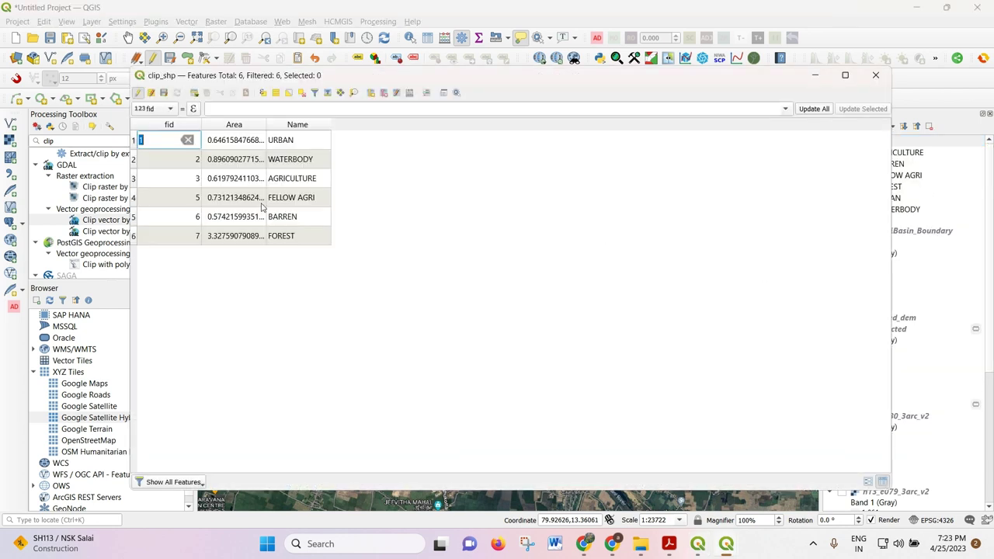
key("ctrl+e")
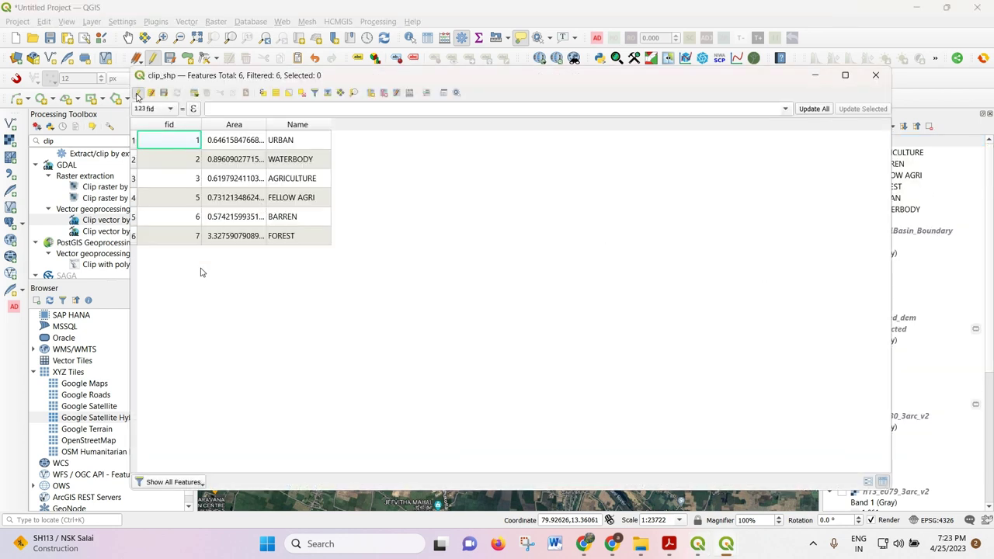
left_click(488, 280)
left_click(874, 77)
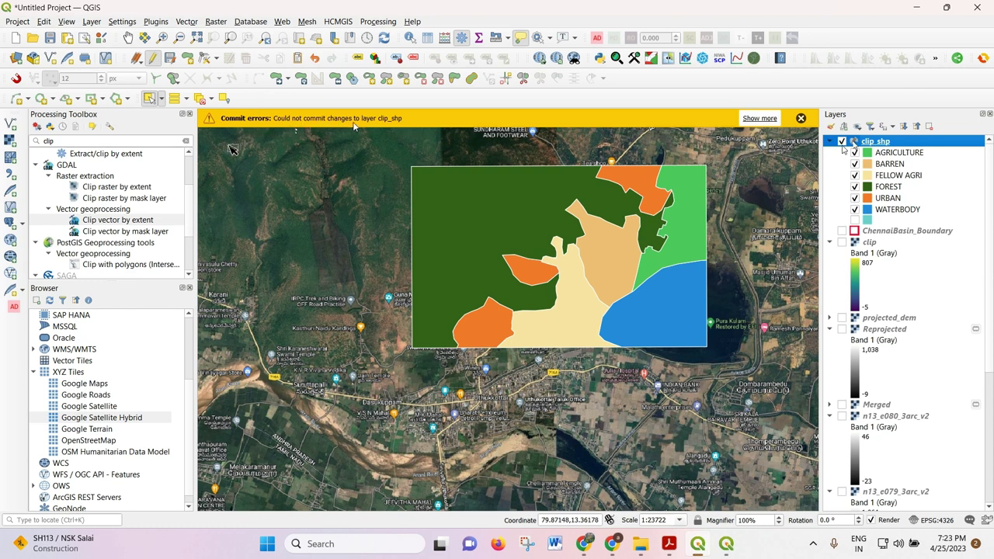
left_click(759, 118)
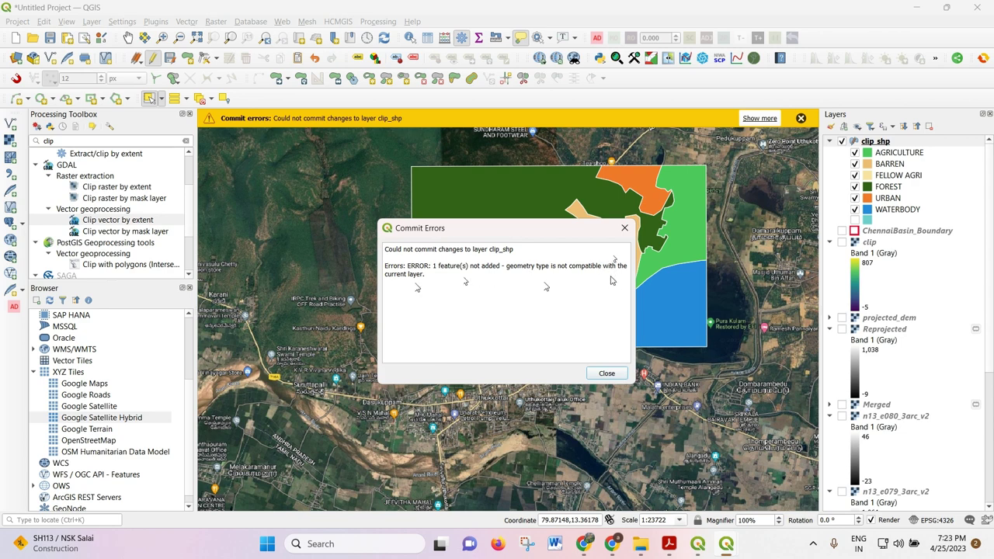
left_click(624, 228)
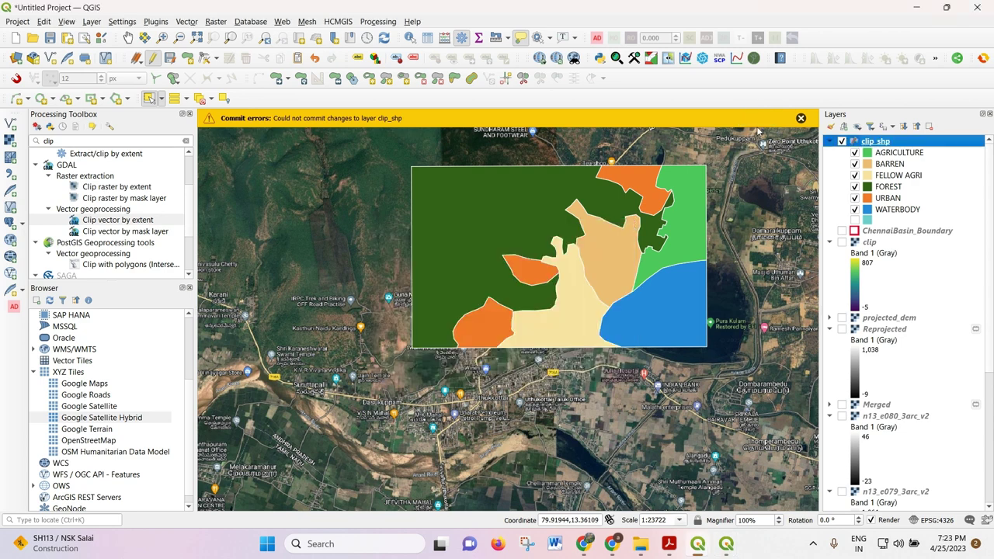
Step: Shuffle the random category colors of clip_shp and remove the "all other values" category
double_click(864, 142)
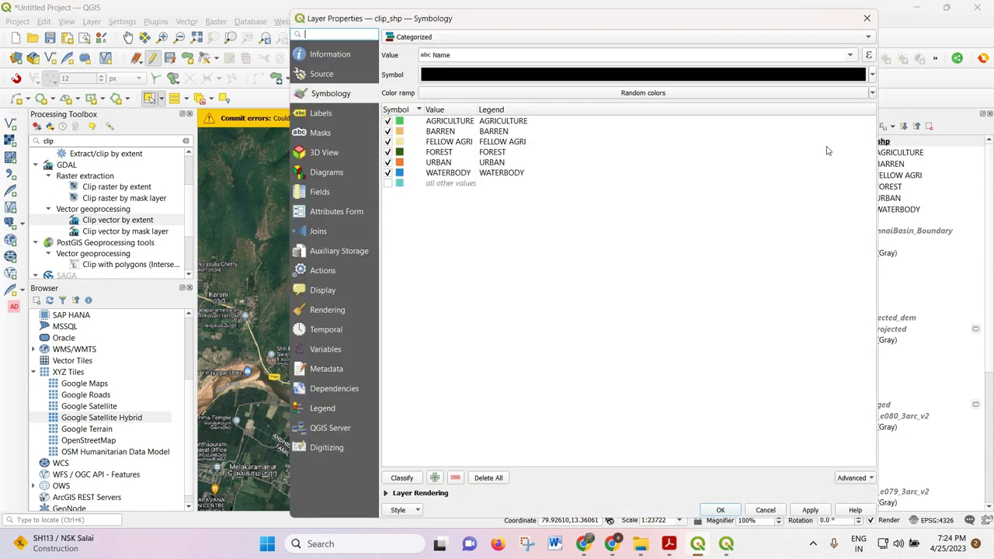
left_click(462, 93)
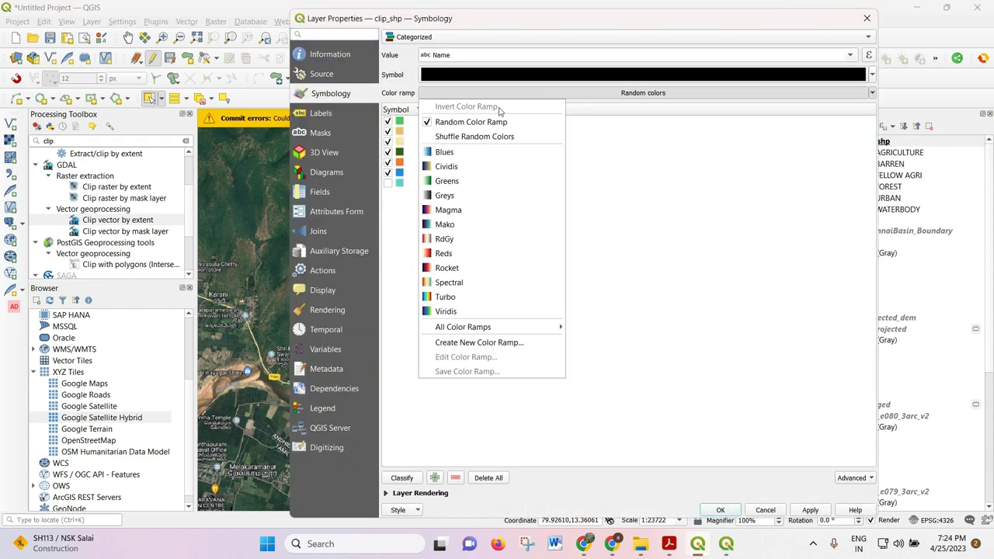
left_click(472, 137)
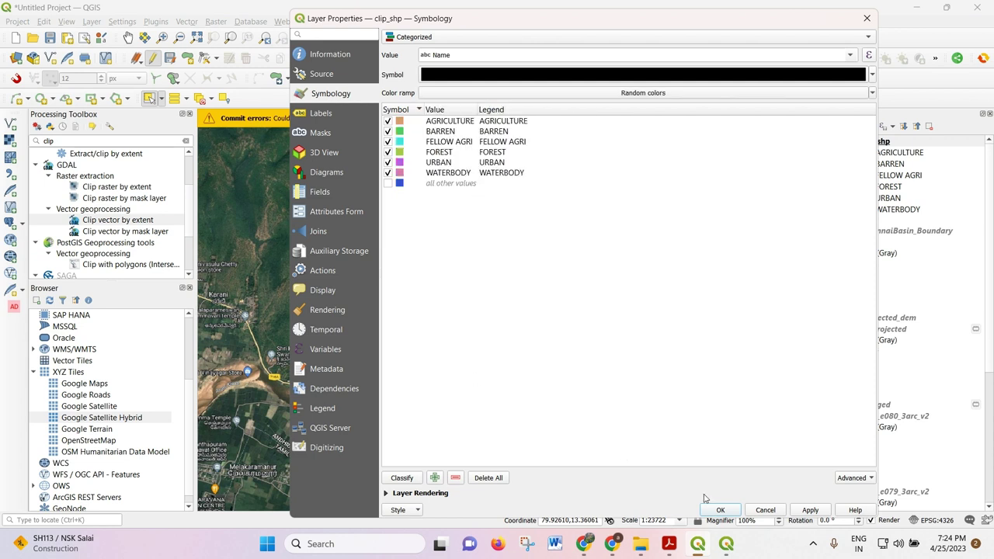
left_click(453, 184)
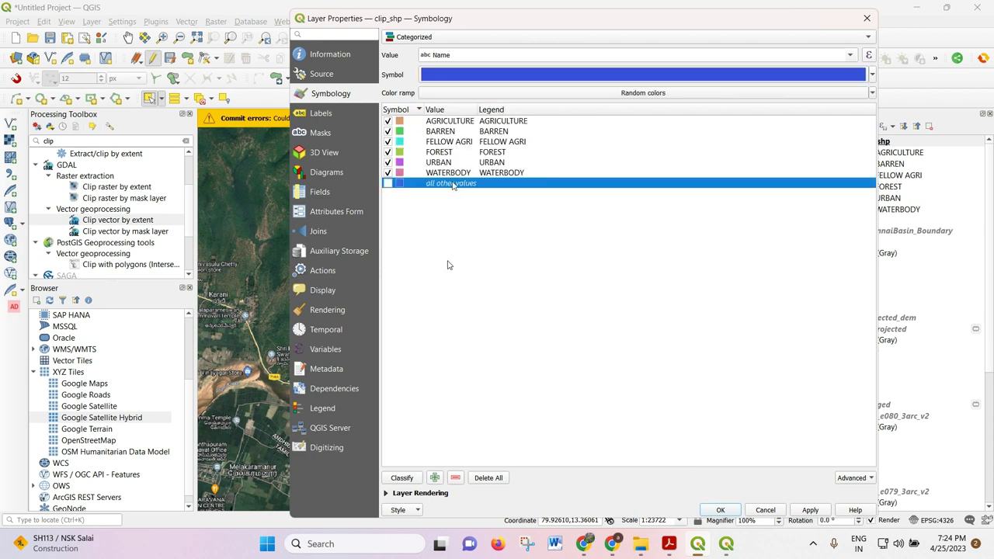
left_click(461, 477)
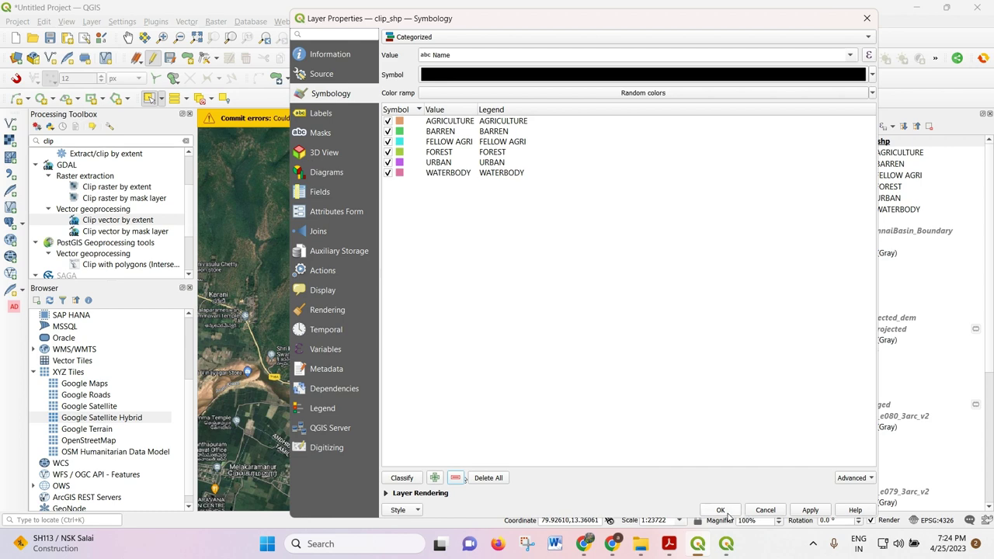
left_click(721, 510)
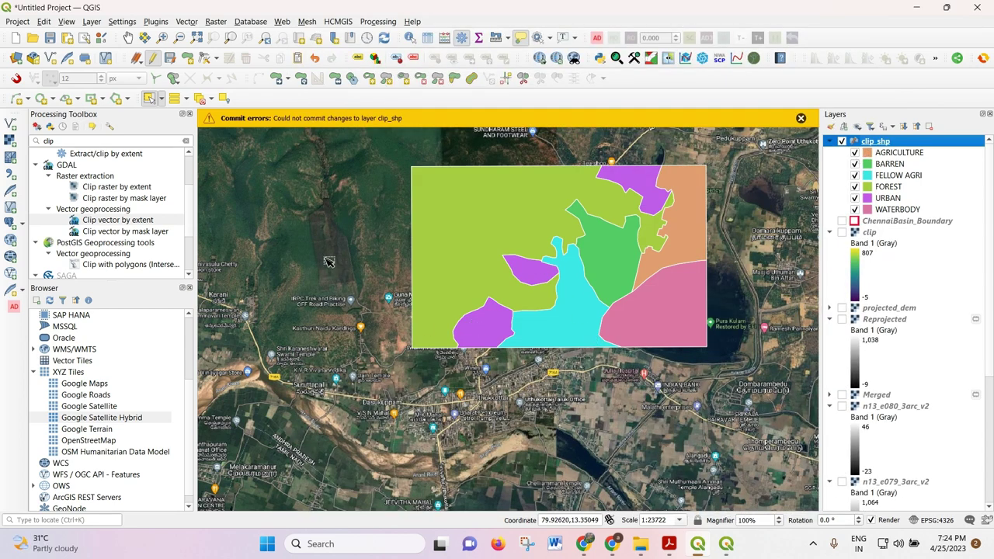
Step: Try once more to end the clip_shp edit session with its changes saved
double_click(871, 143)
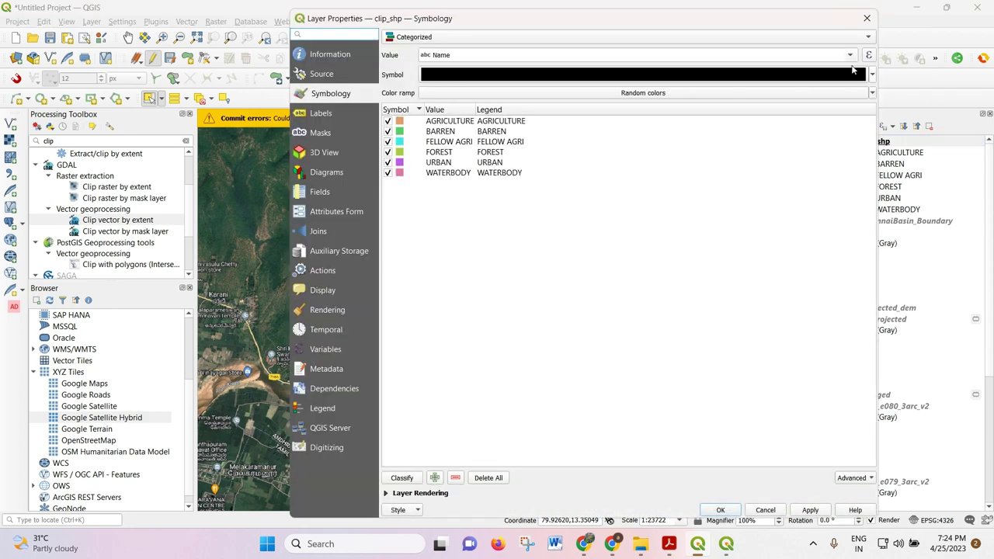
left_click(866, 18)
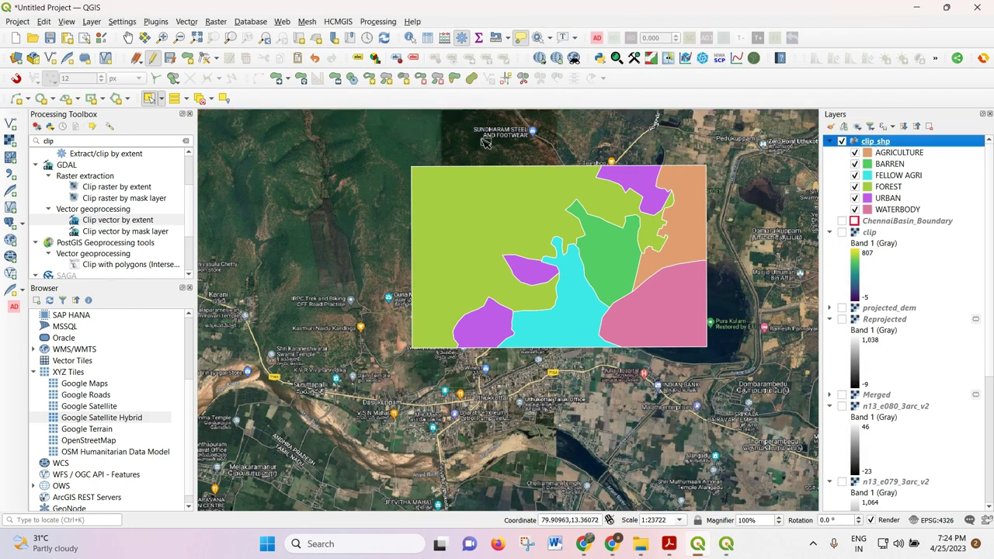
left_click(152, 58)
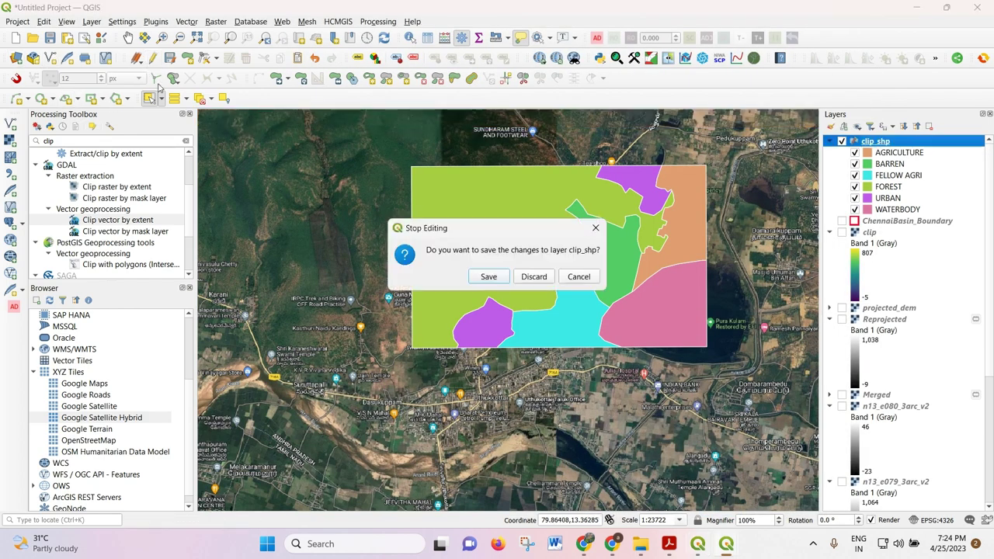
left_click(481, 278)
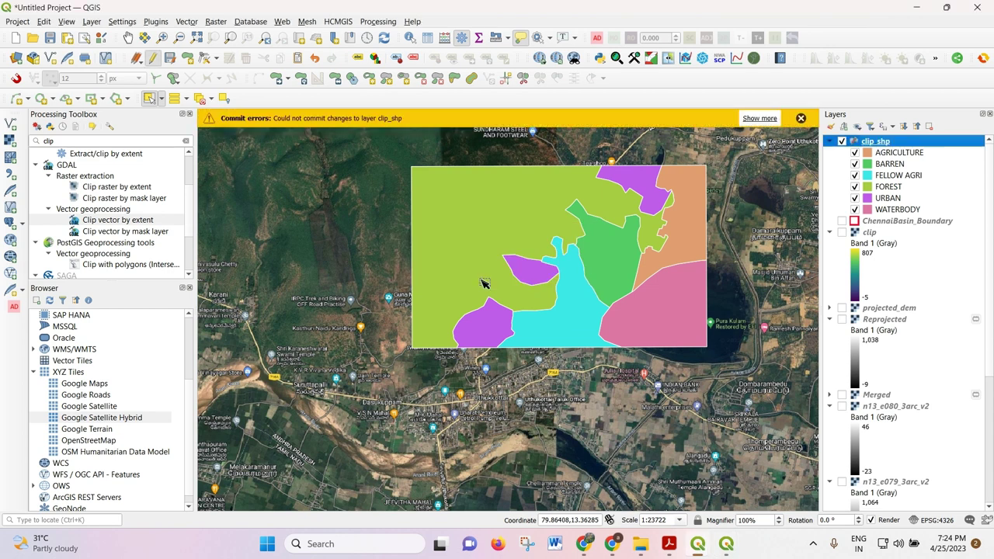
left_click(800, 118)
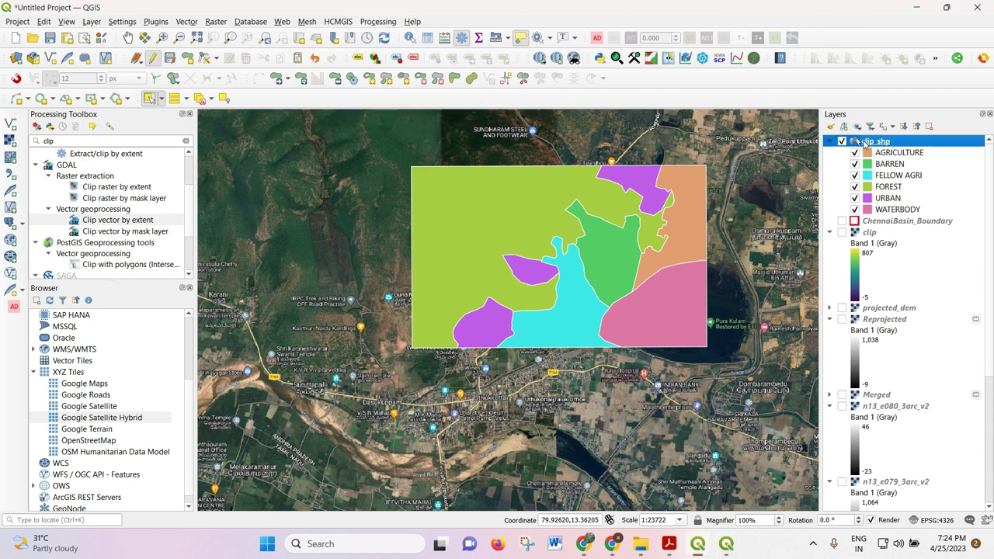
Step: Recolor the AGRICULTURE category symbol of clip_shp green
double_click(854, 141)
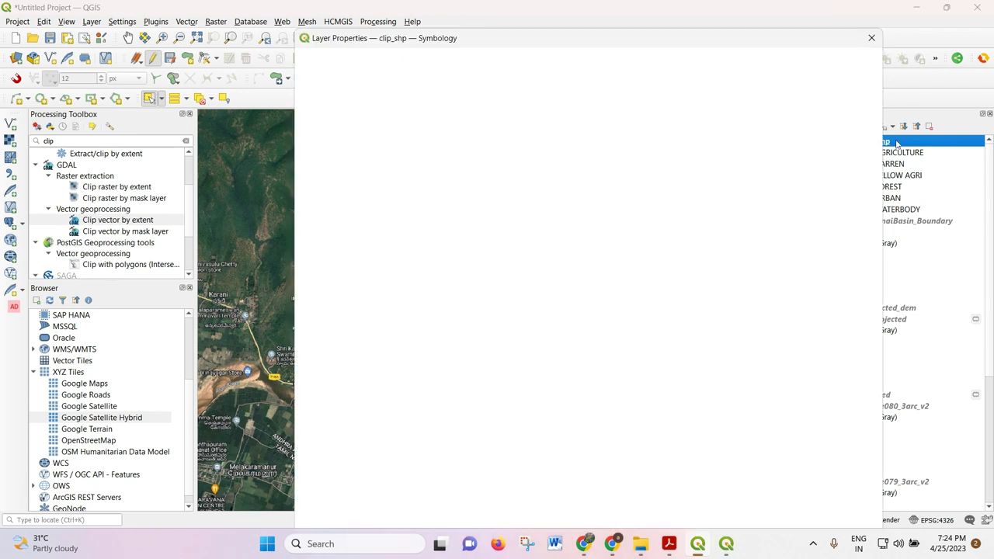
double_click(405, 146)
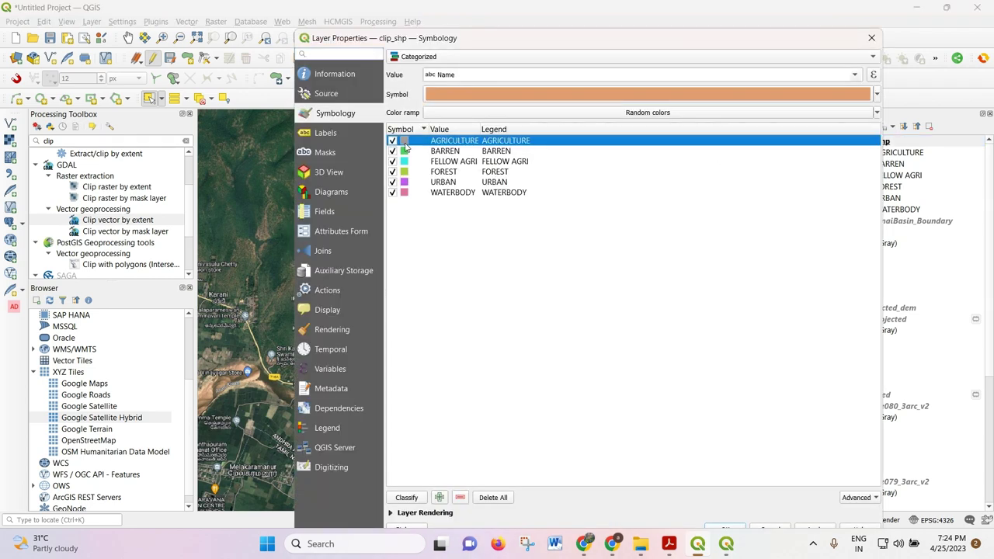
left_click(724, 244)
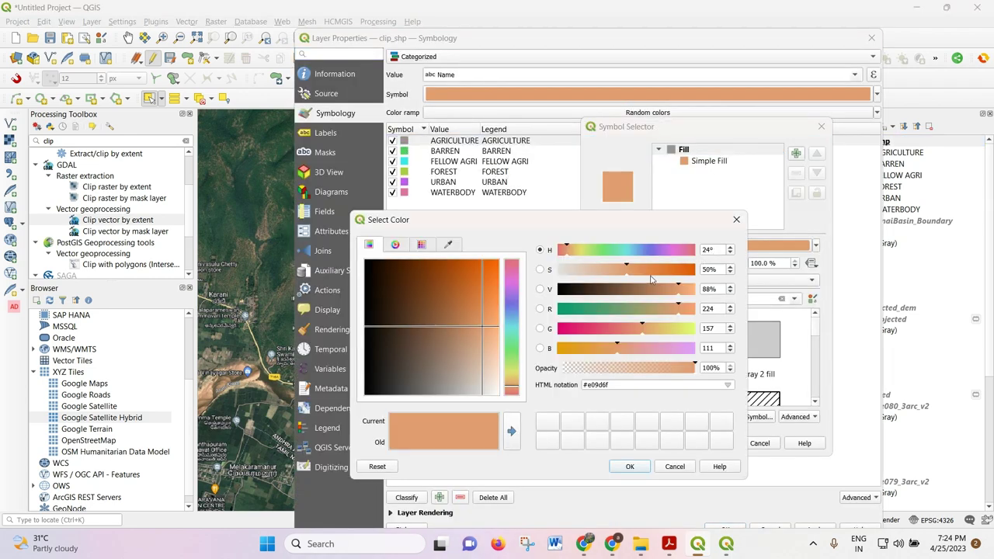
left_click(649, 327)
left_click(608, 309)
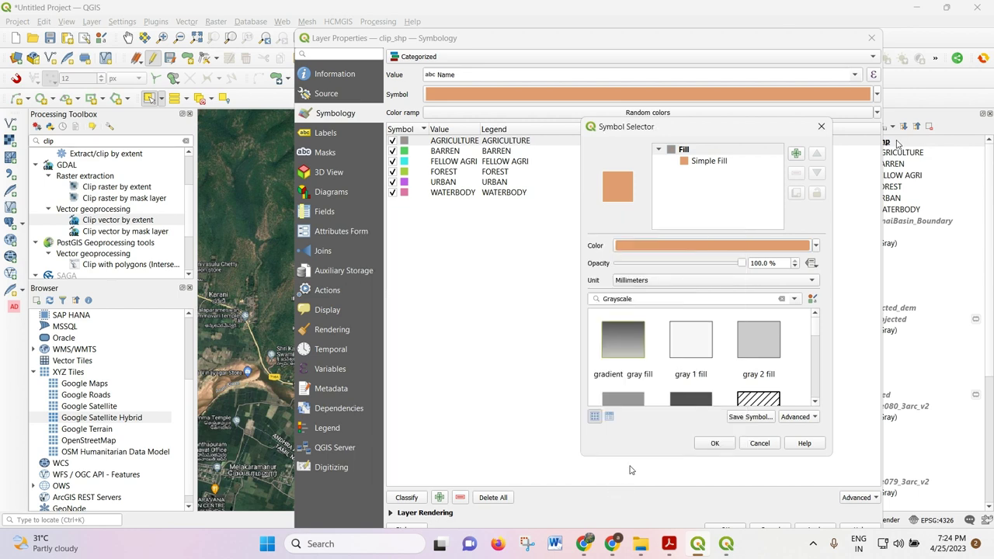
left_click(629, 466)
left_click(714, 442)
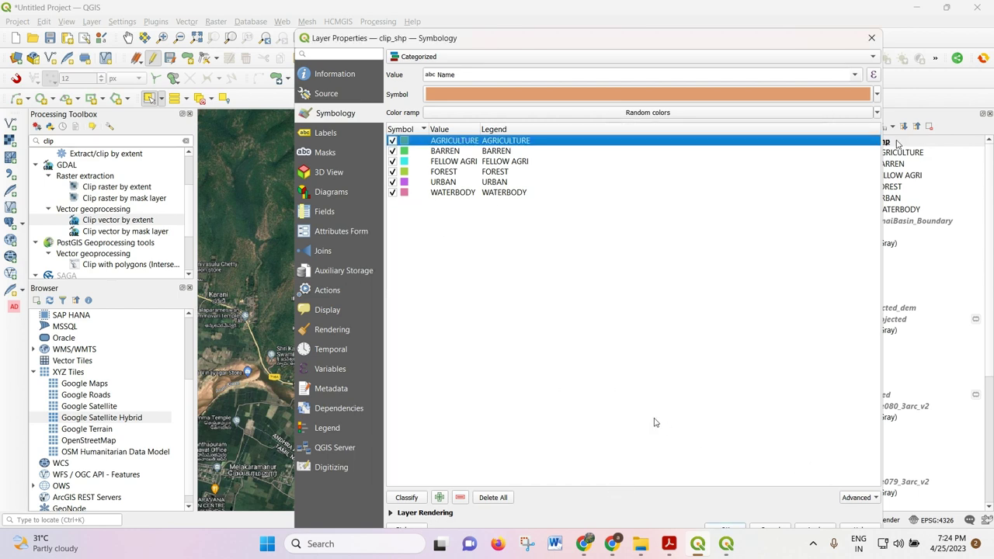
Step: Recolor the FELLOW AGRI category symbol of clip_shp yellow (#e9c945)
double_click(404, 161)
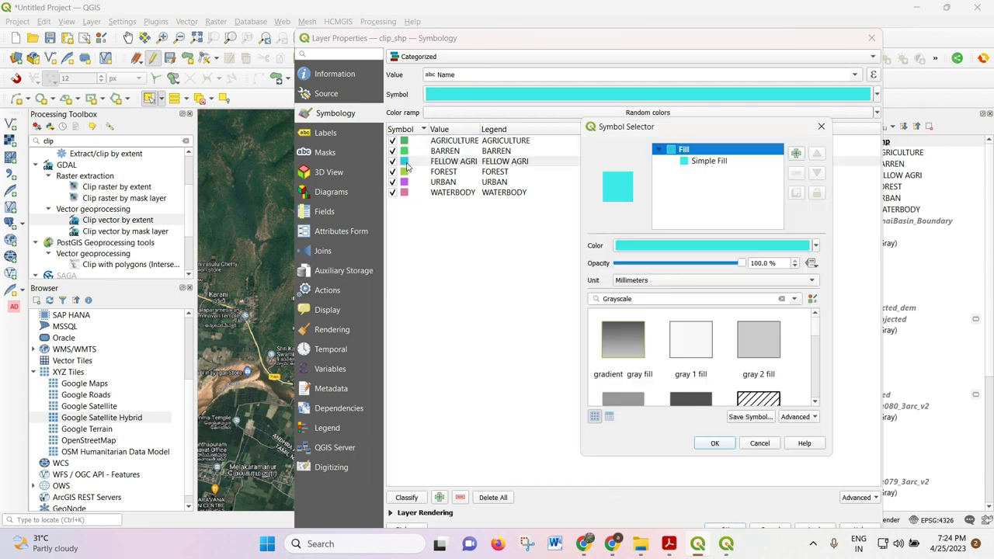
left_click(750, 247)
left_click(575, 249)
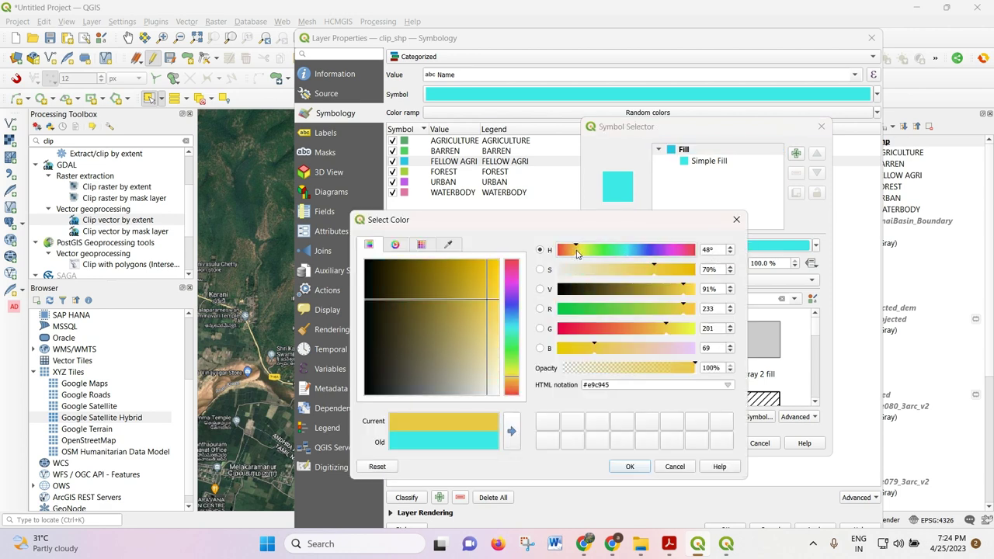
left_click(629, 466)
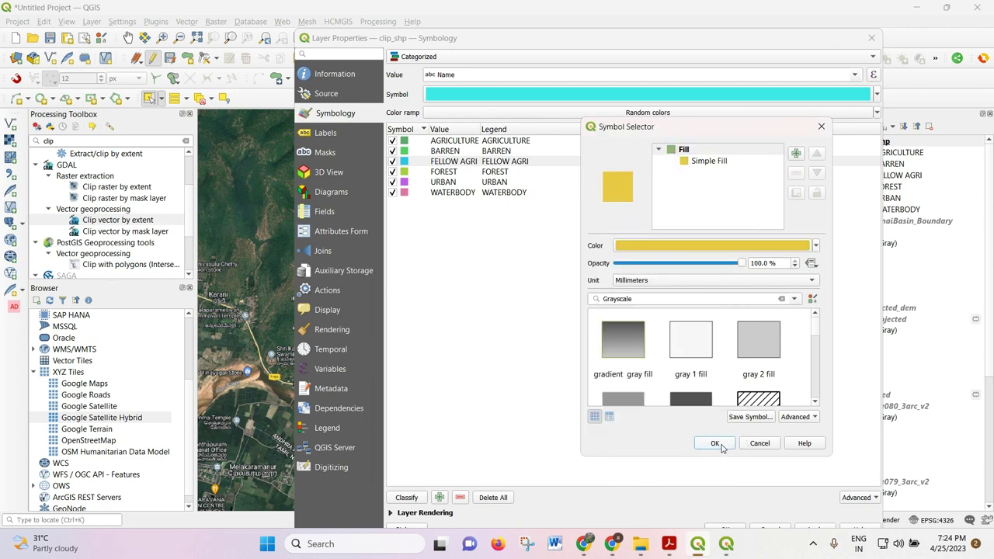
left_click(724, 447)
Step: Recolor the WATERBODY category symbol of clip_shp blue and apply the layer's symbology
left_click(427, 193)
double_click(428, 194)
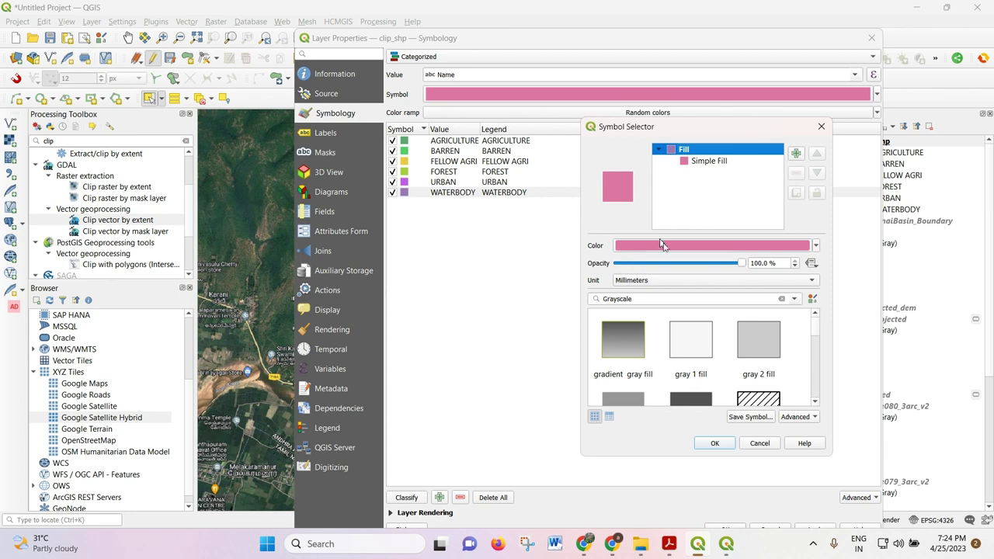
left_click(661, 244)
left_click(640, 249)
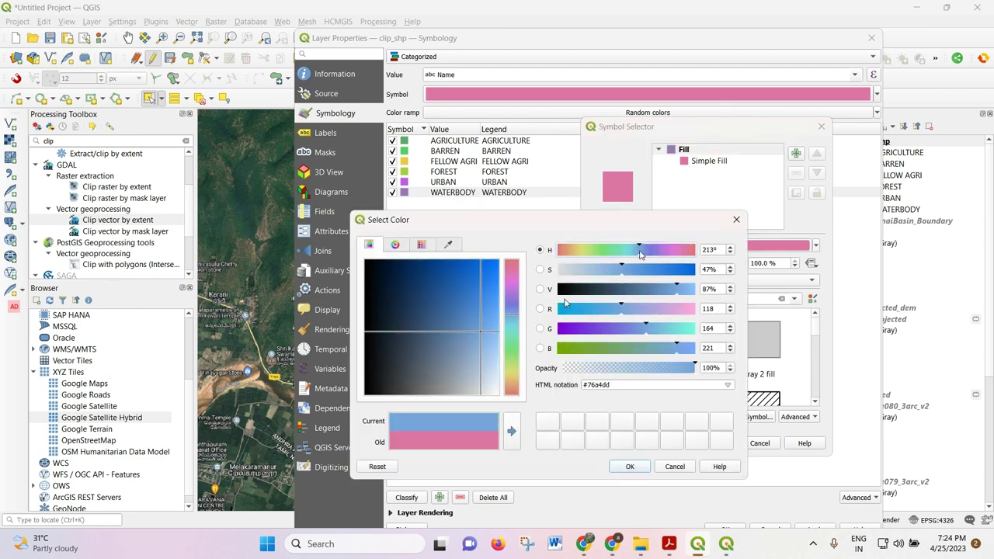
left_click(565, 305)
left_click(629, 467)
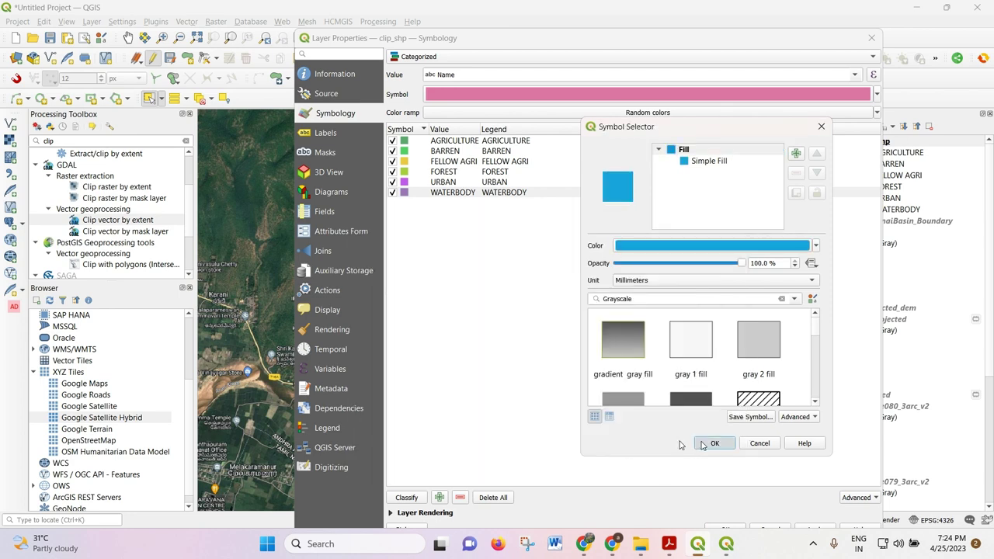
left_click(701, 445)
left_click(736, 528)
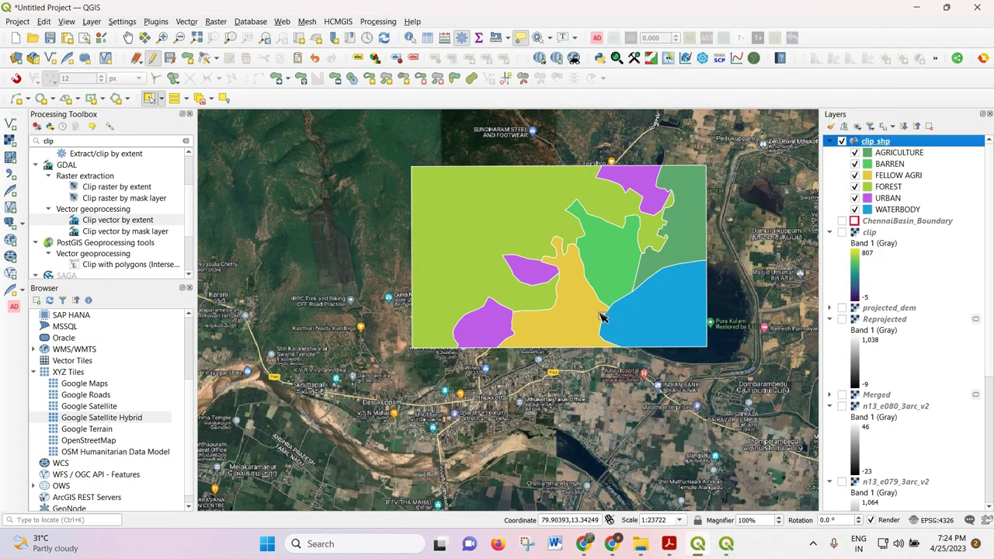
scroll(339, 238, "down", 1)
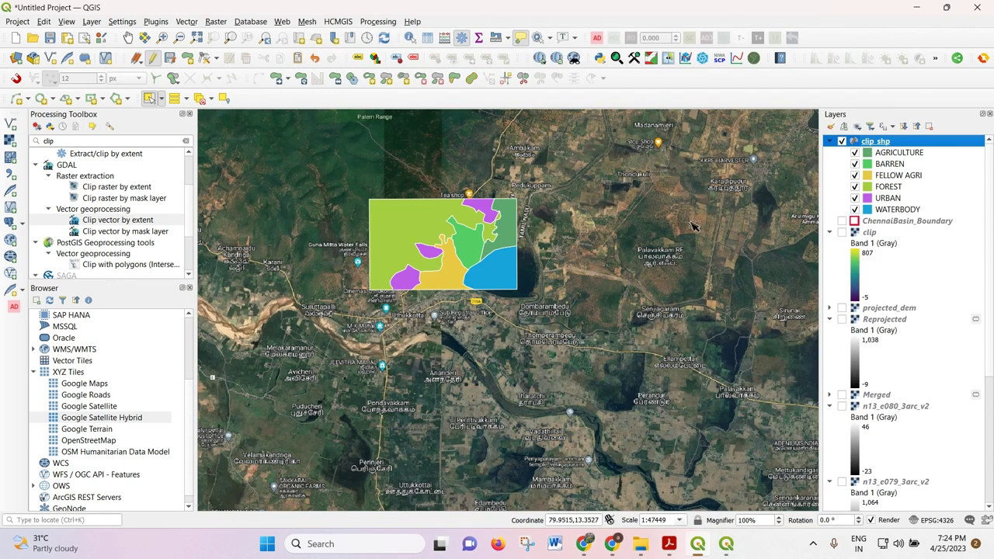
Step: Set up single labels for the clip_shp layer using the Name field as the label value
right_click(893, 142)
mouse_move(894, 329)
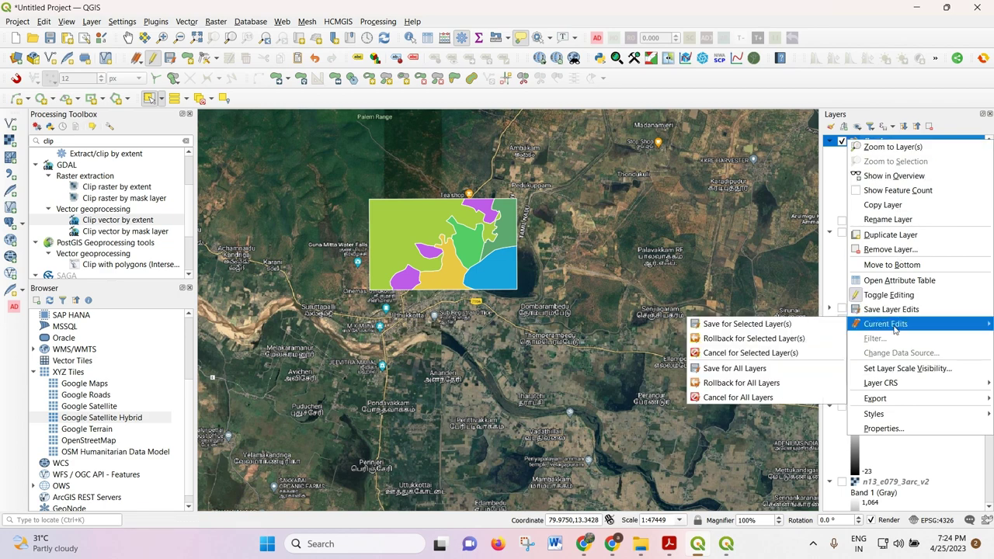
left_click(902, 427)
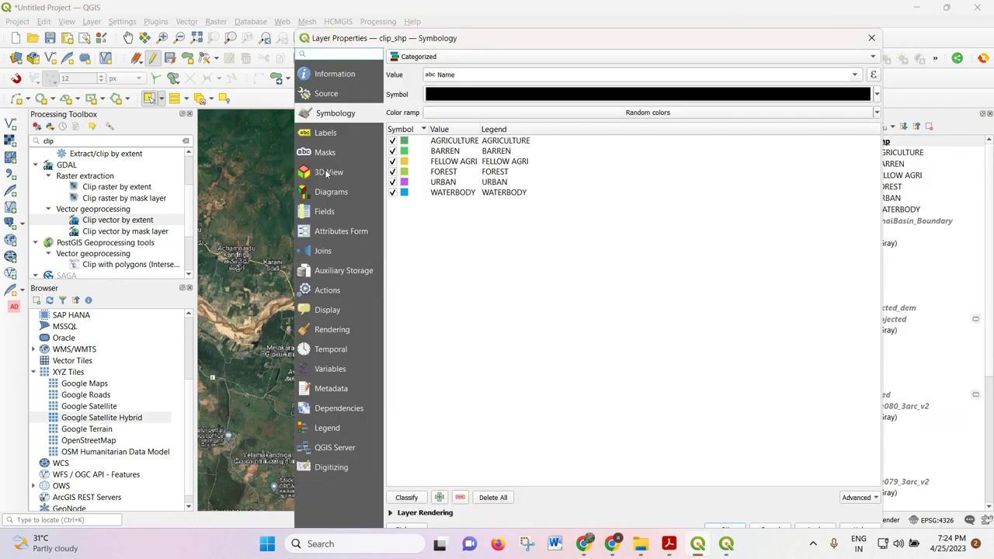
left_click(326, 133)
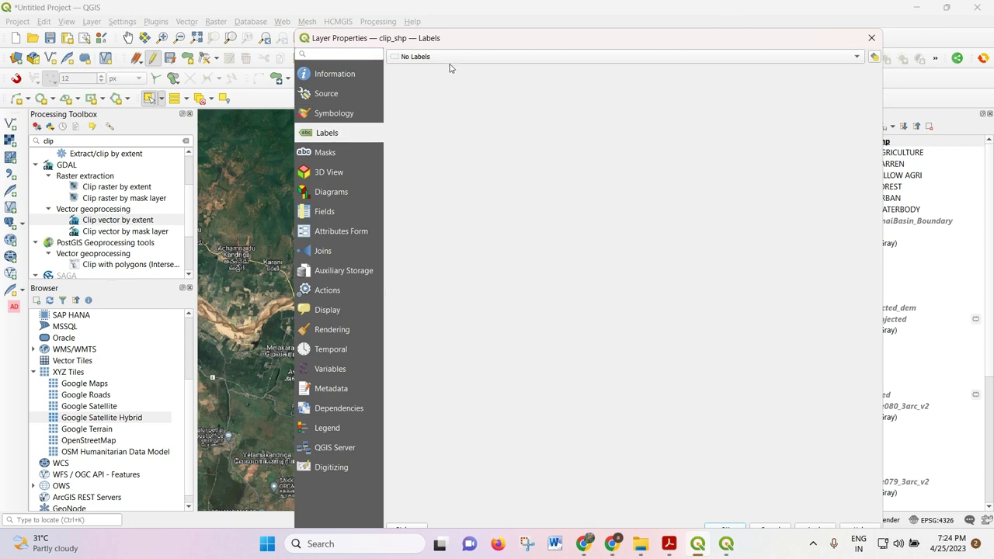
left_click(448, 57)
left_click(452, 68)
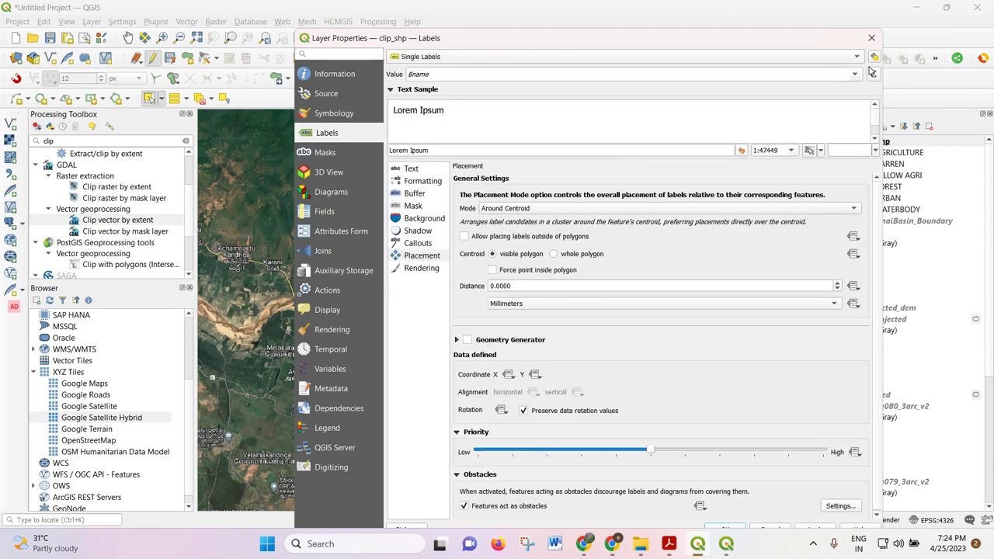
left_click(855, 75)
left_click(437, 123)
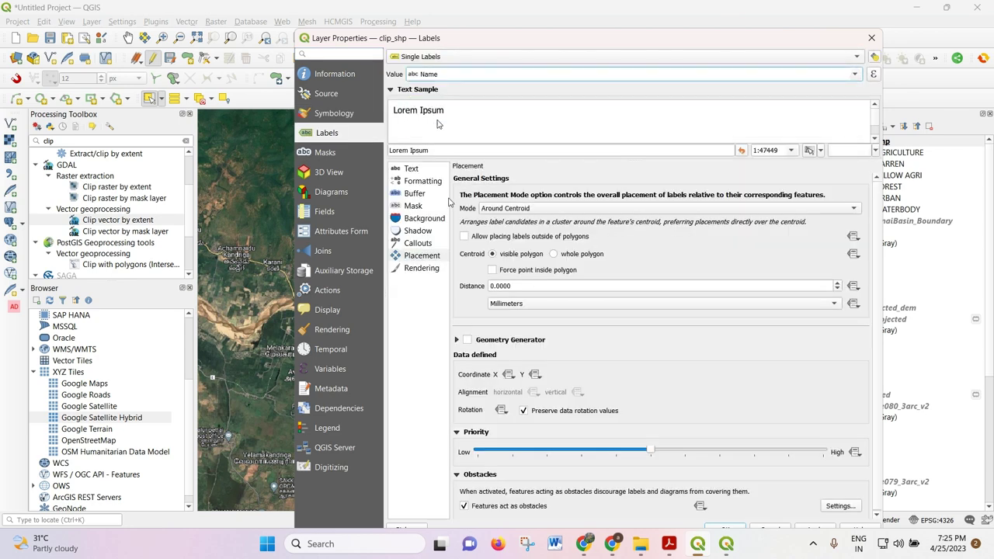
Step: Enable a text buffer around the clip_shp labels and apply the label settings to the layer
left_click(414, 194)
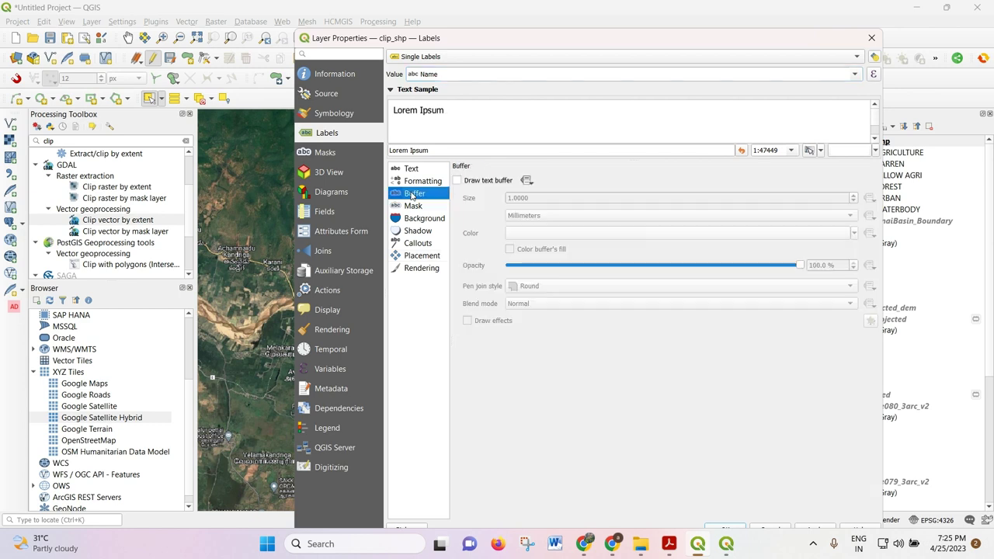
left_click(476, 180)
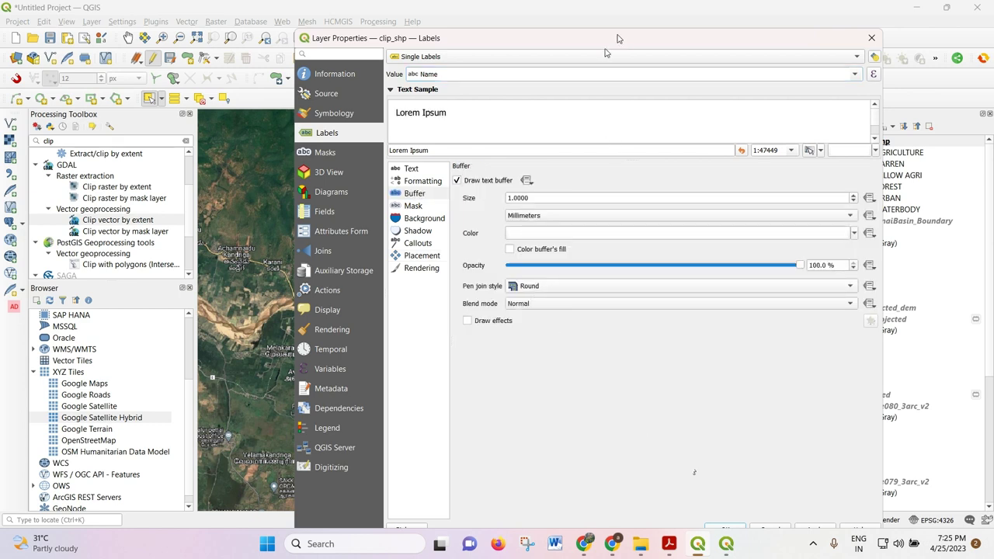
left_click_drag(617, 39, 563, 11)
left_click(671, 502)
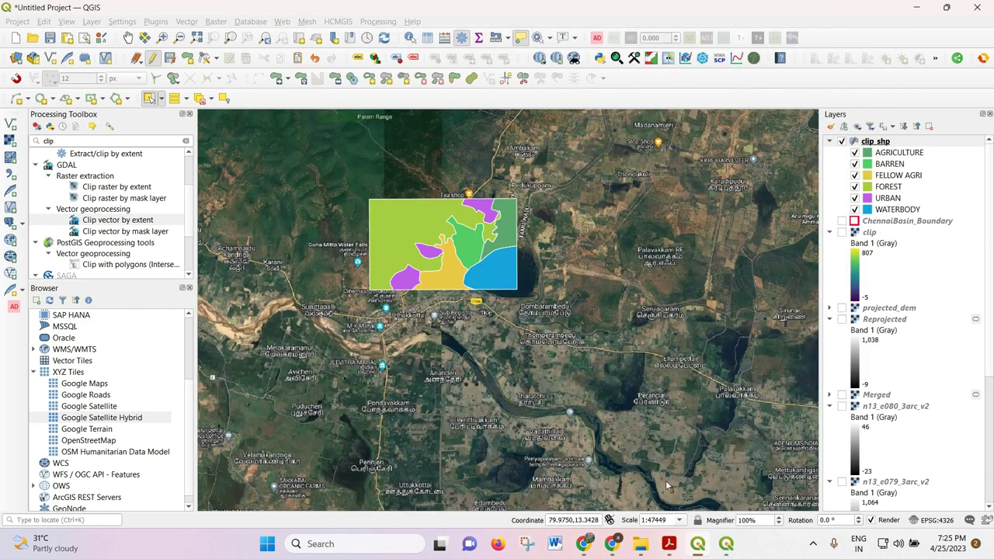
scroll(399, 259, "up", 1)
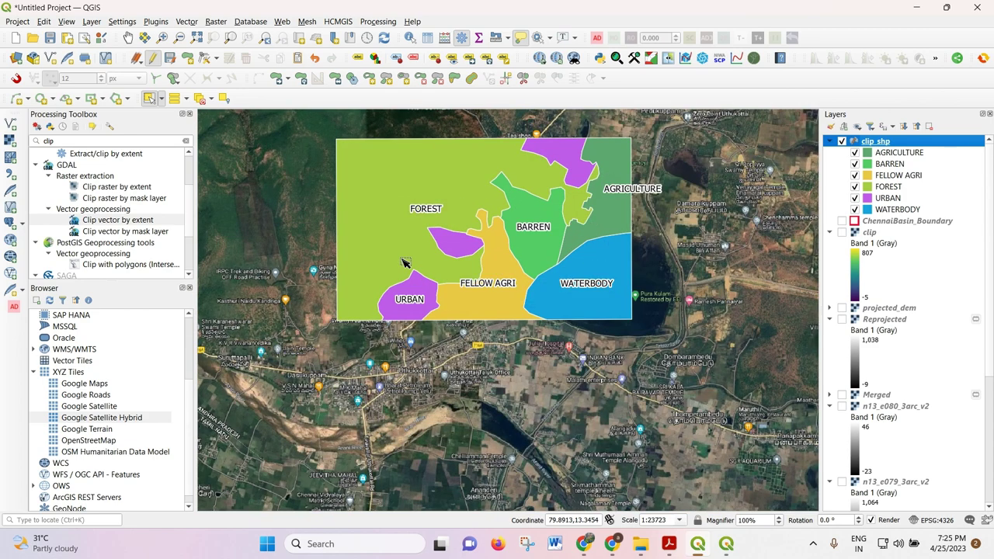
scroll(400, 261, "up", 1)
scroll(402, 262, "down", 1)
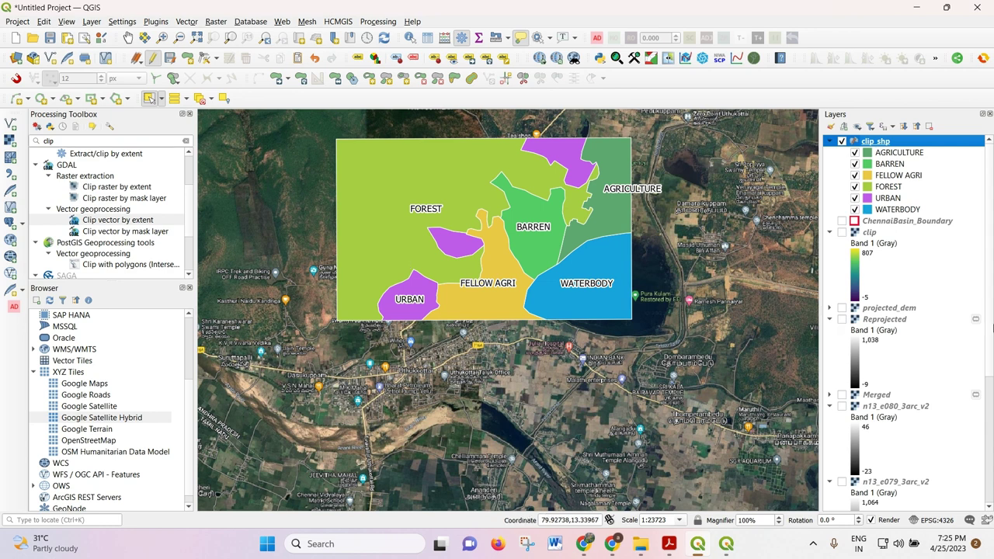
Step: Hide the Google Satellite Hybrid basemap layer so that only the labeled clip_shp polygons are drawn
scroll(917, 337, "down", 4)
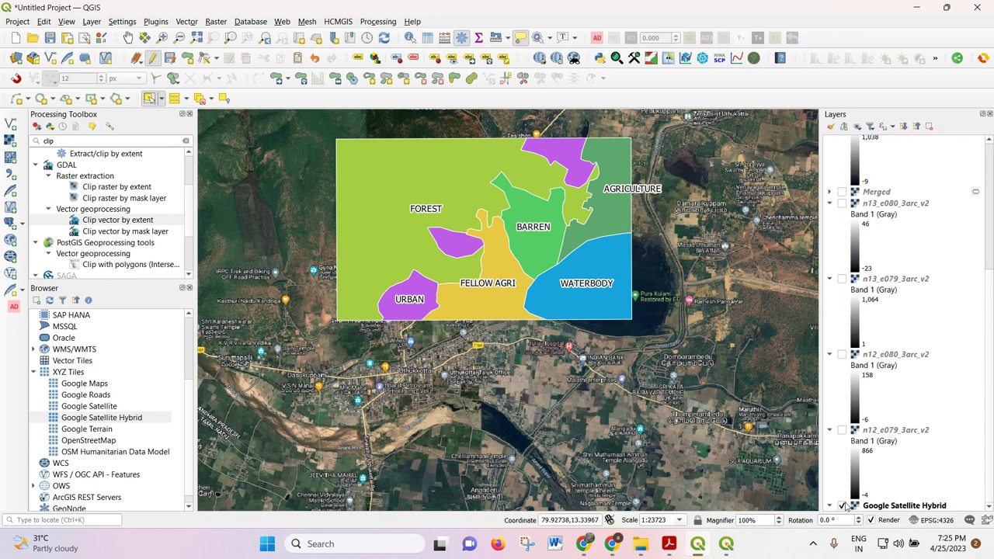
left_click(841, 505)
mouse_move(575, 545)
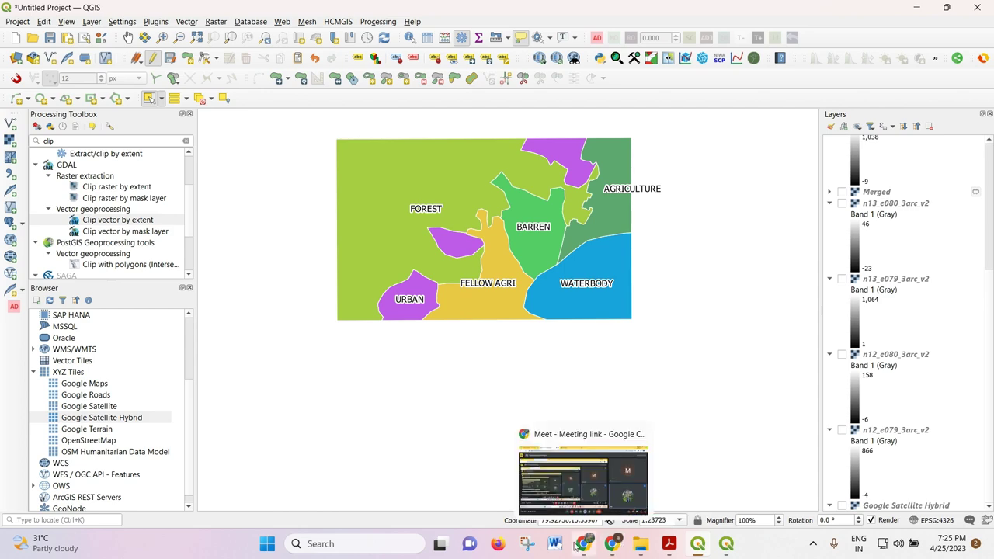
scroll(430, 251, "up", 1)
scroll(430, 251, "down", 1)
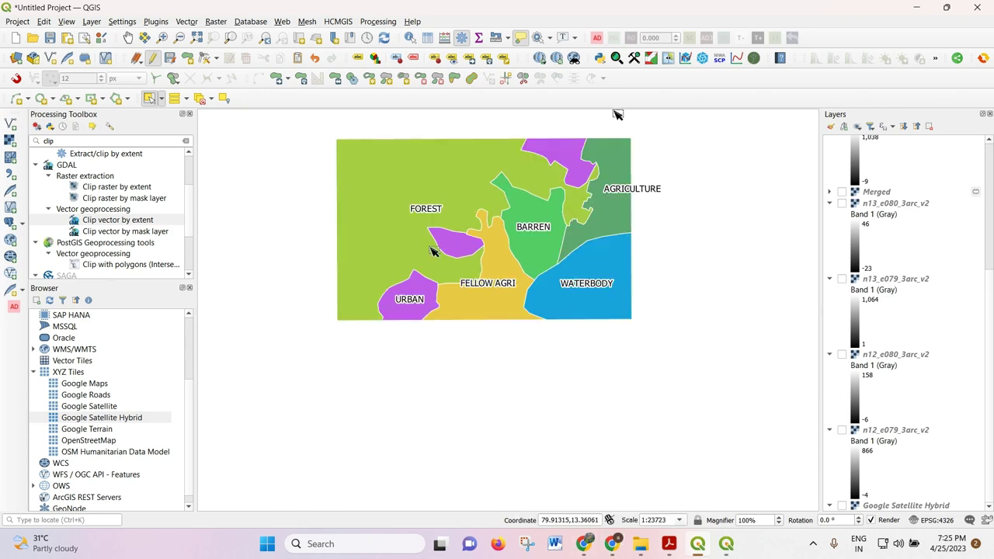
scroll(595, 139, "up", 1)
scroll(662, 170, "down", 1)
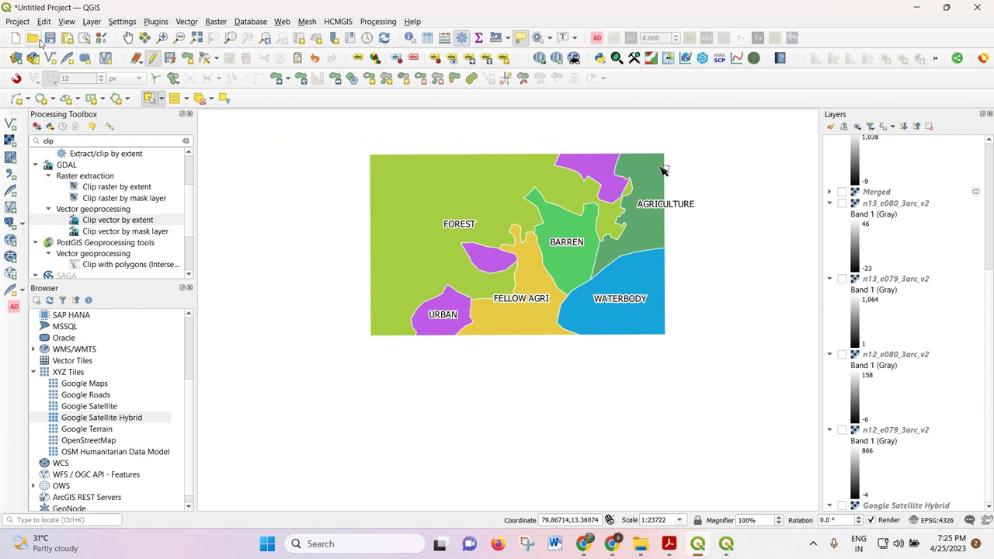
Step: Create a new print layout titled LULC
scroll(898, 262, "up", 5)
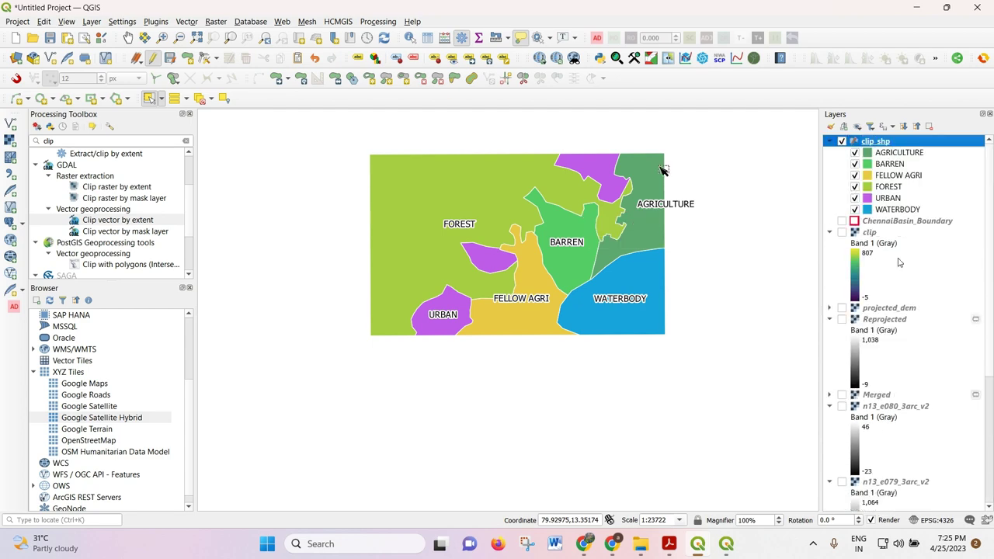
left_click(16, 21)
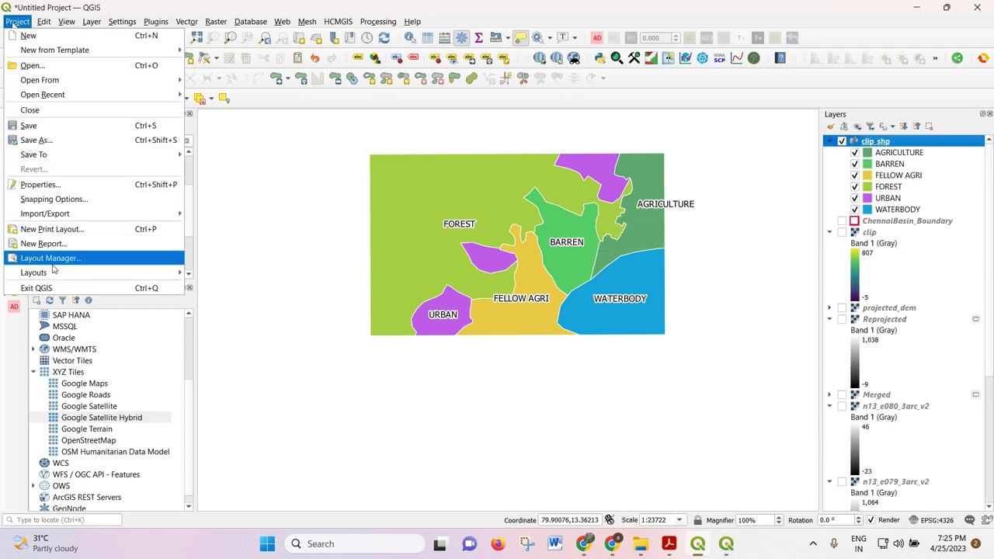
left_click(116, 230)
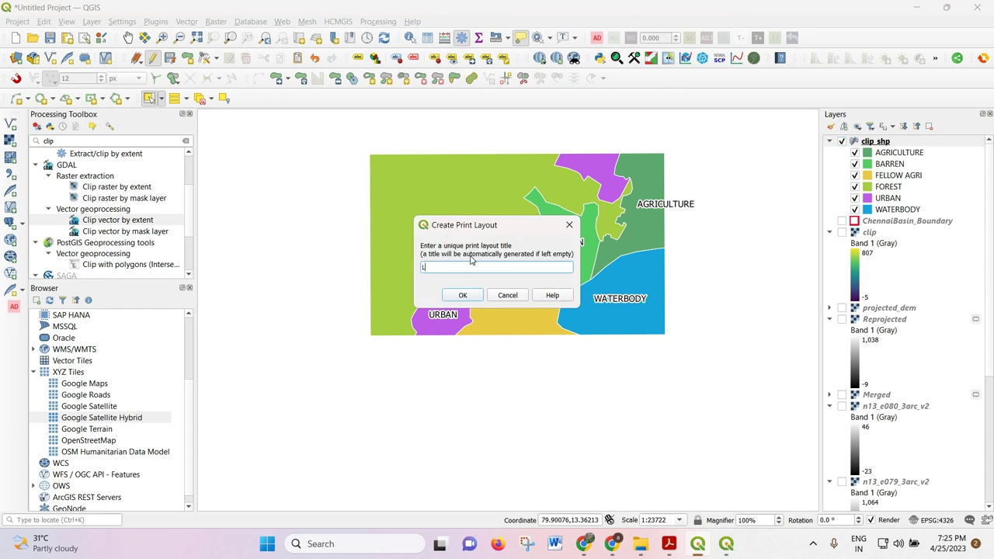
type("LULC")
key("Return")
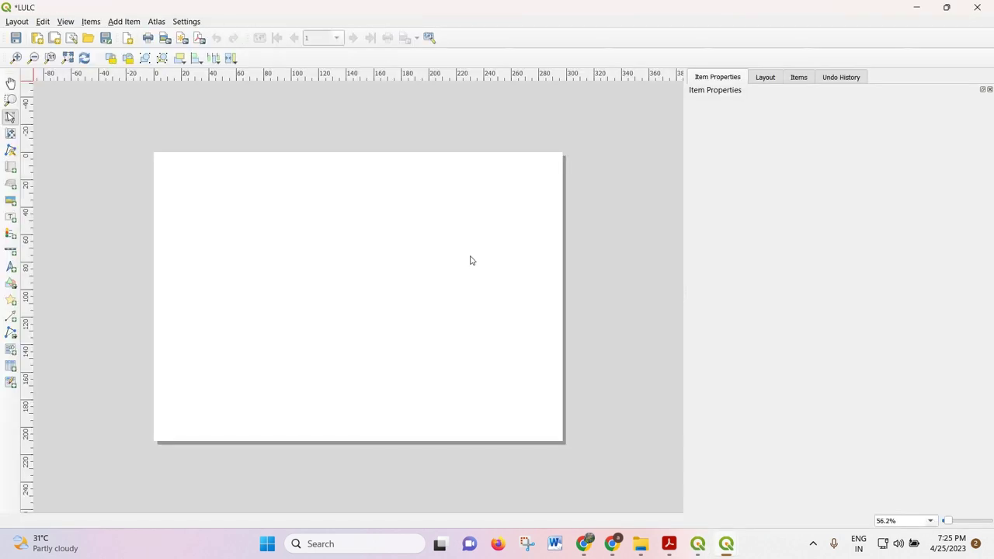
Step: Add a map to the LULC layout, covering most of the page inside a narrow margin
left_click(122, 22)
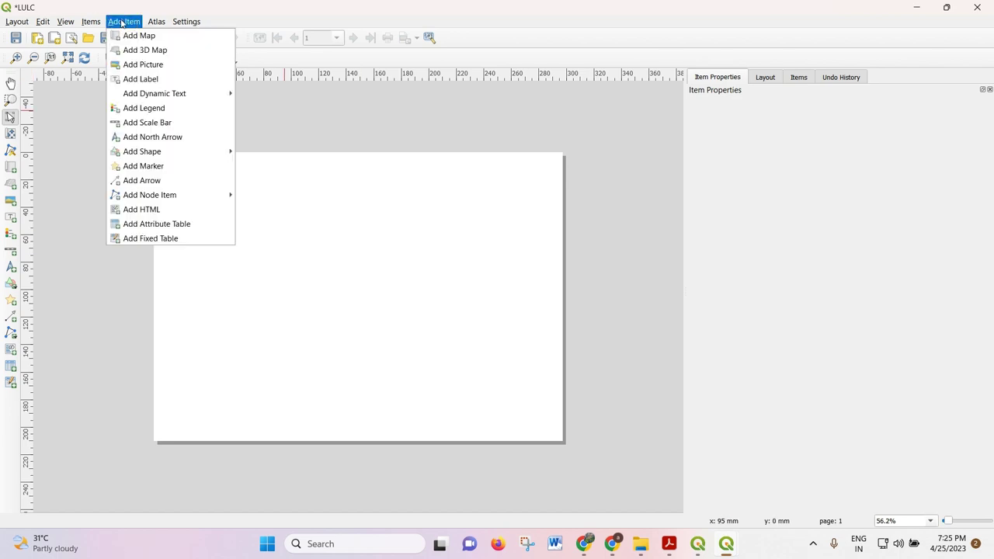
left_click(131, 36)
left_click_drag(168, 168, 545, 427)
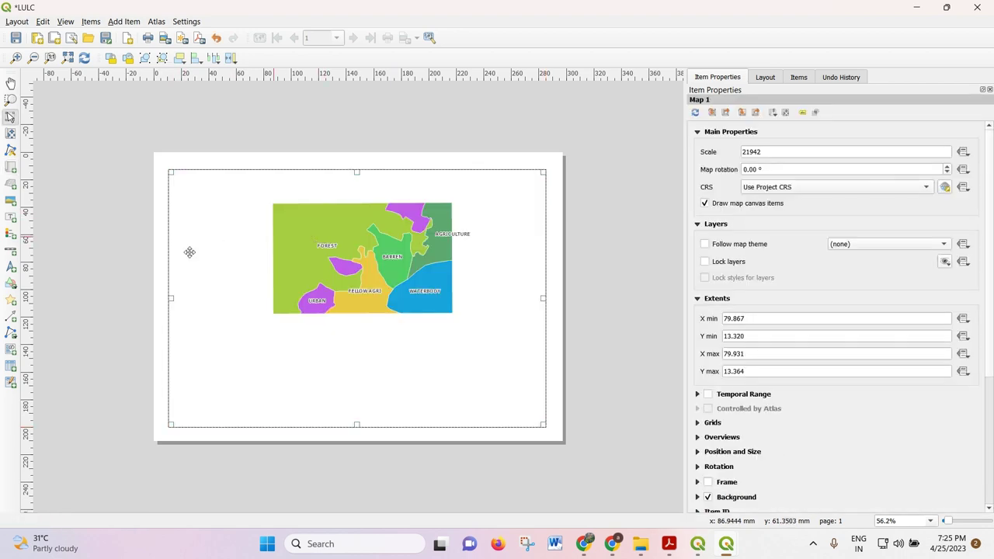
Step: Close the two open clip_shp attribute table windows
mouse_move(725, 545)
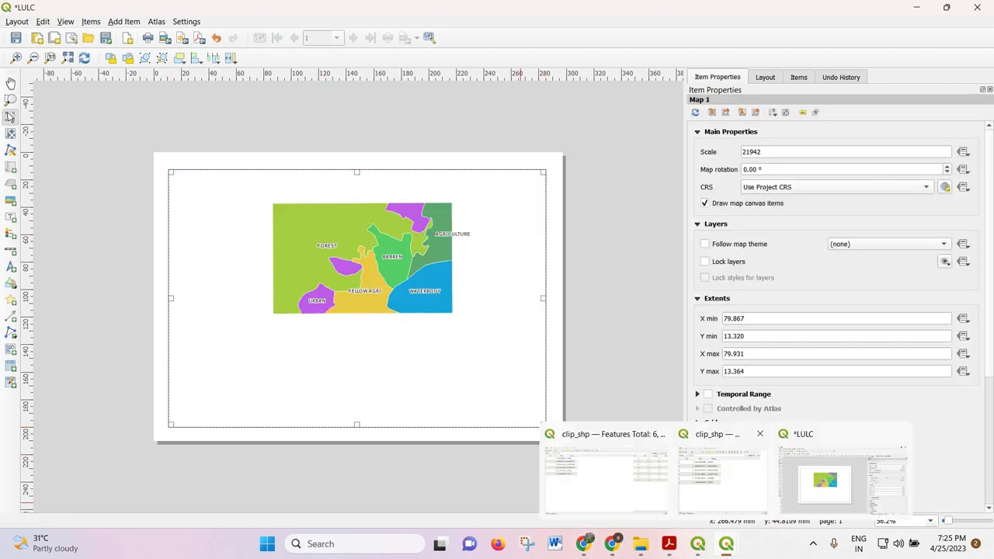
left_click(759, 434)
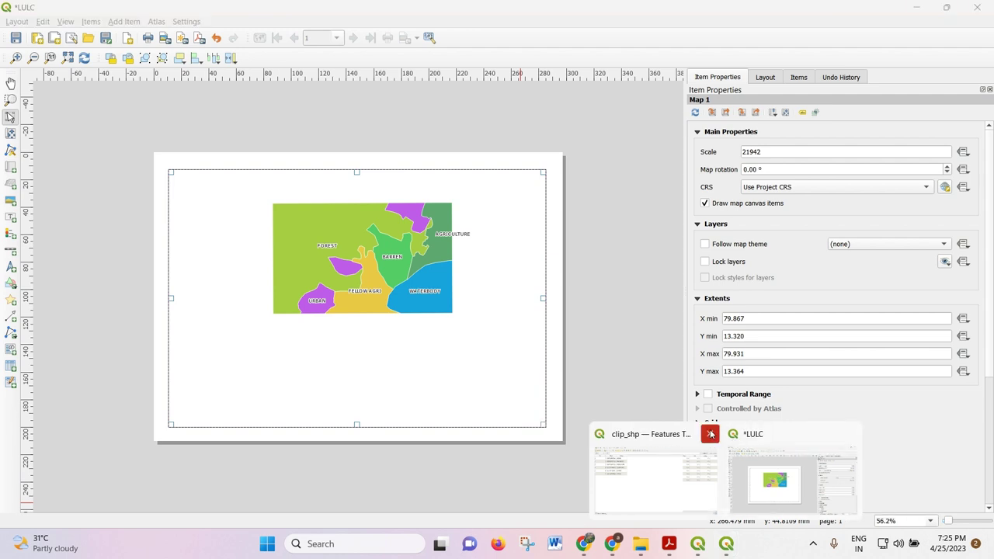
left_click(710, 434)
Step: Switch to the main QGIS project window and zoom the map canvas to the clip_shp layer's extent
left_click(697, 545)
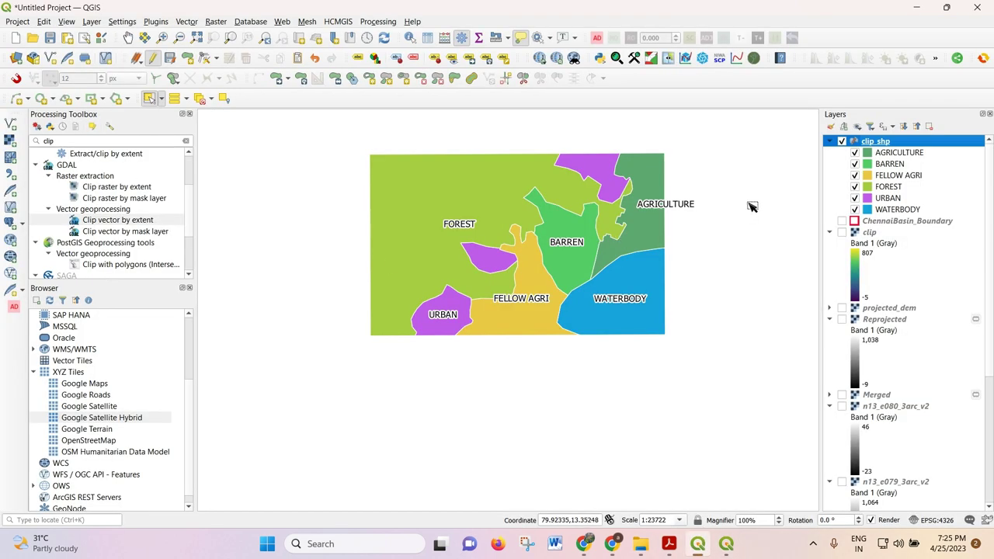
right_click(875, 141)
left_click(879, 152)
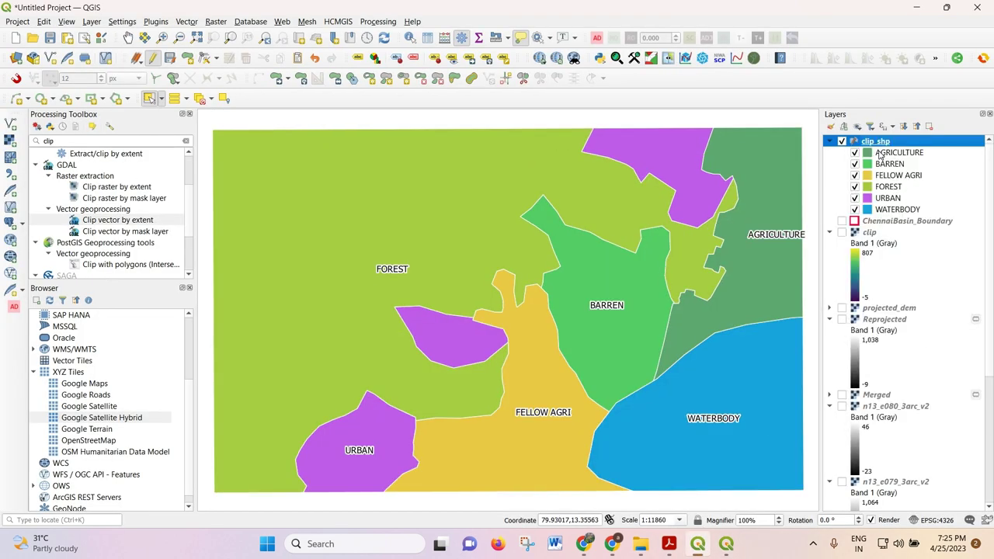
Step: Replace the map in the LULC layout with a new one covering most of the page inside a narrow margin
left_click(726, 470)
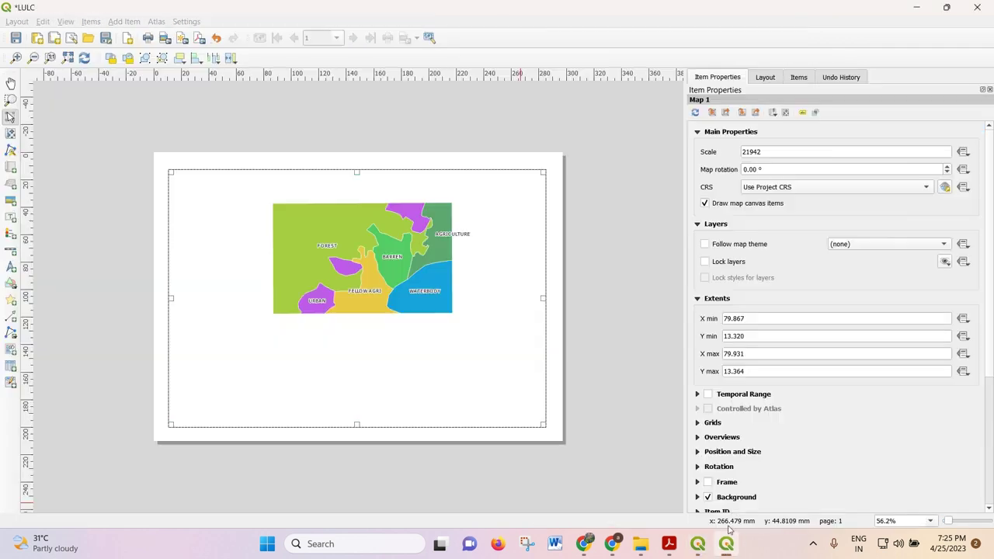
key("Delete")
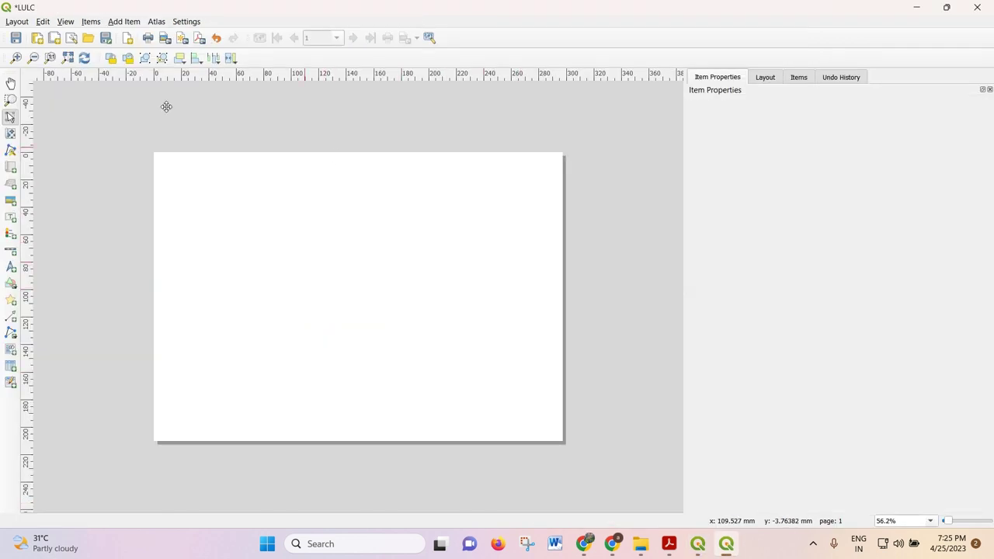
left_click(123, 21)
left_click(137, 33)
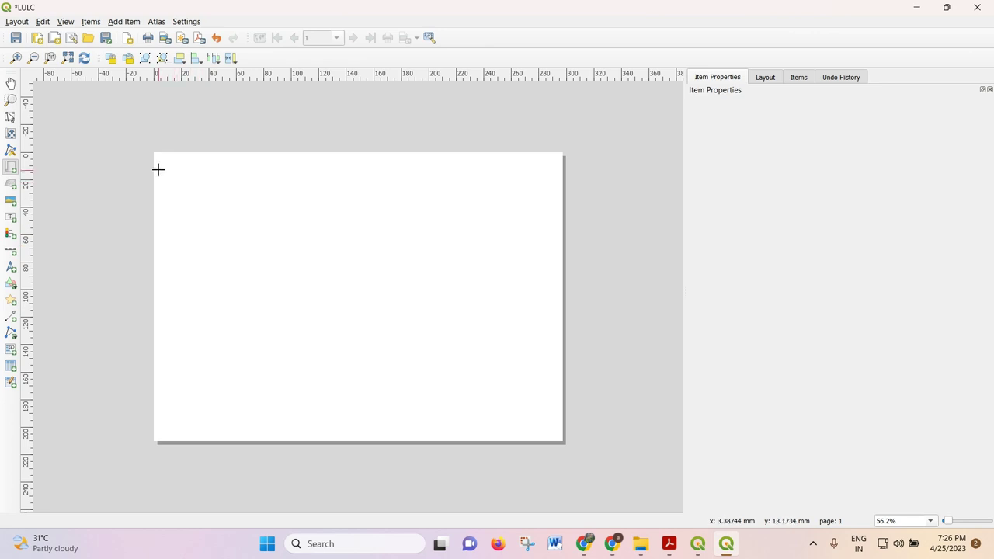
left_click_drag(167, 169, 540, 420)
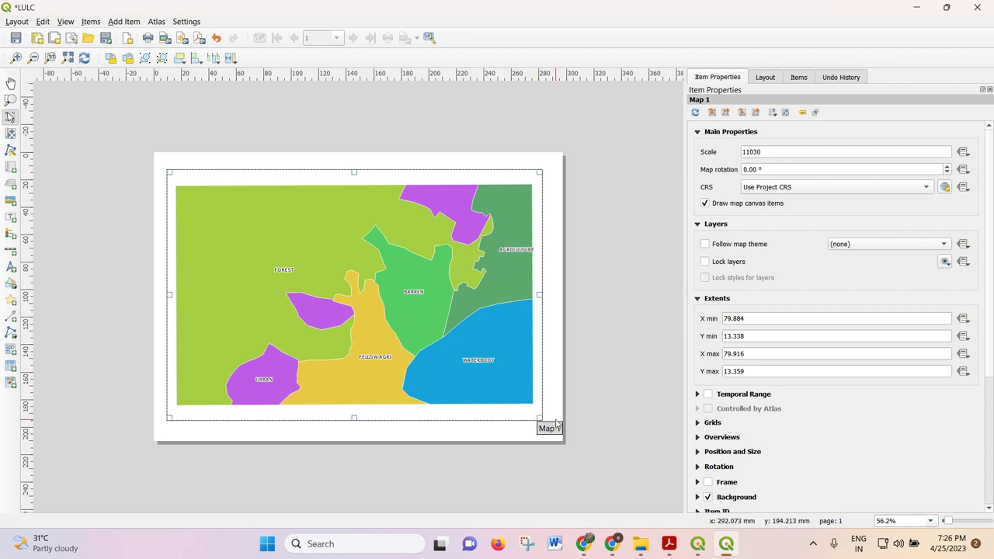
scroll(320, 305, "up", 1)
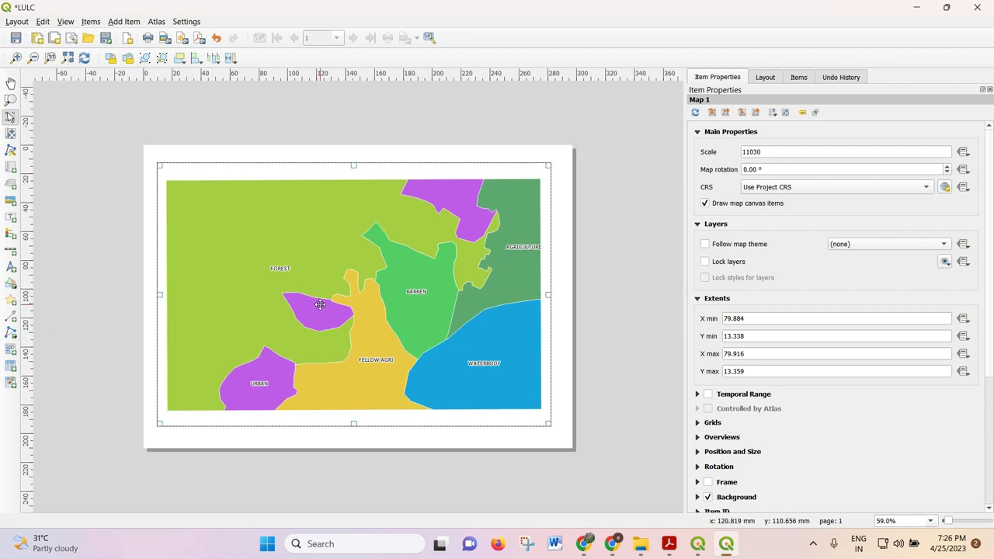
Step: Zoom the map content out to a scale of 13408 and shift it toward the upper-left corner of its frame
left_click(12, 133)
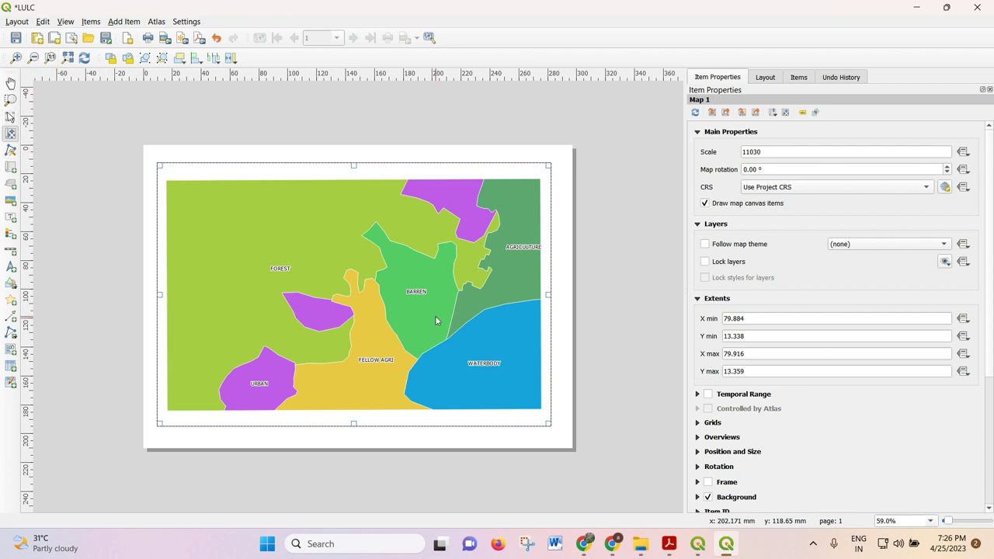
scroll(435, 317, "down", 1)
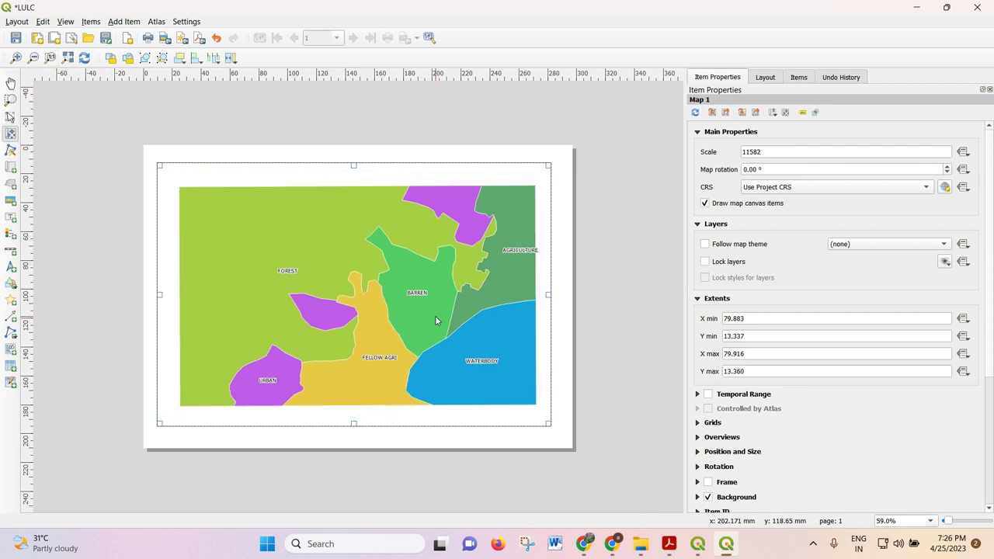
scroll(435, 315, "down", 1)
left_click_drag(302, 247, 298, 235)
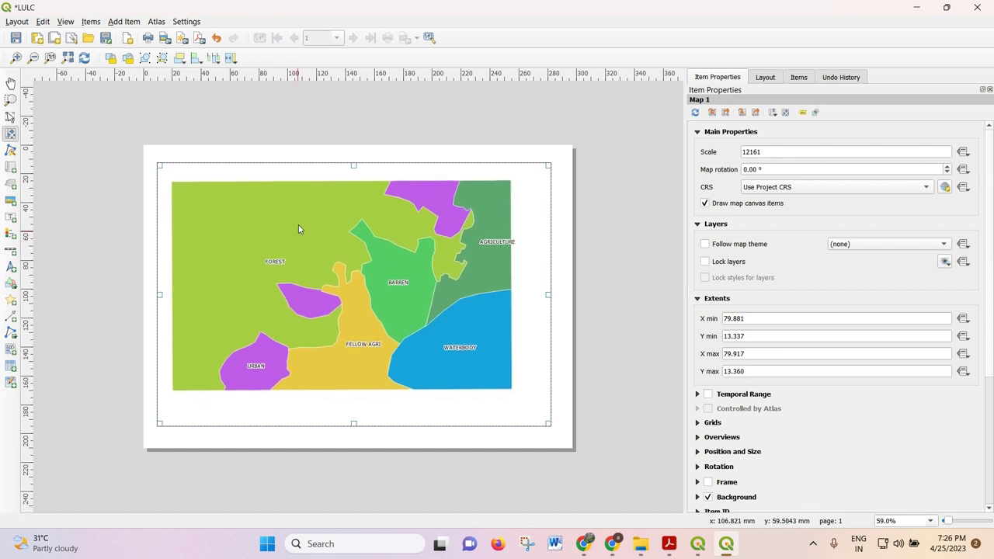
scroll(296, 235, "down", 1)
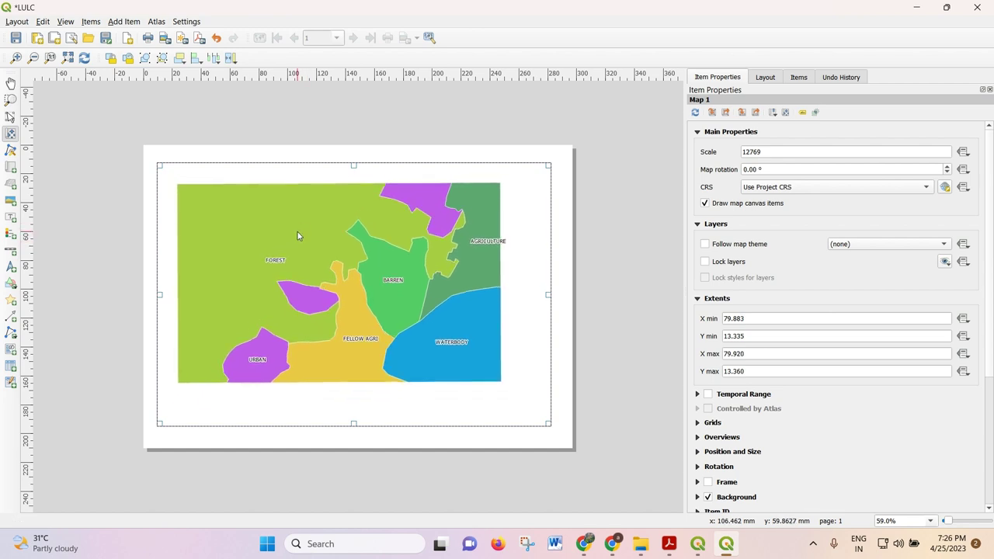
scroll(294, 235, "down", 1)
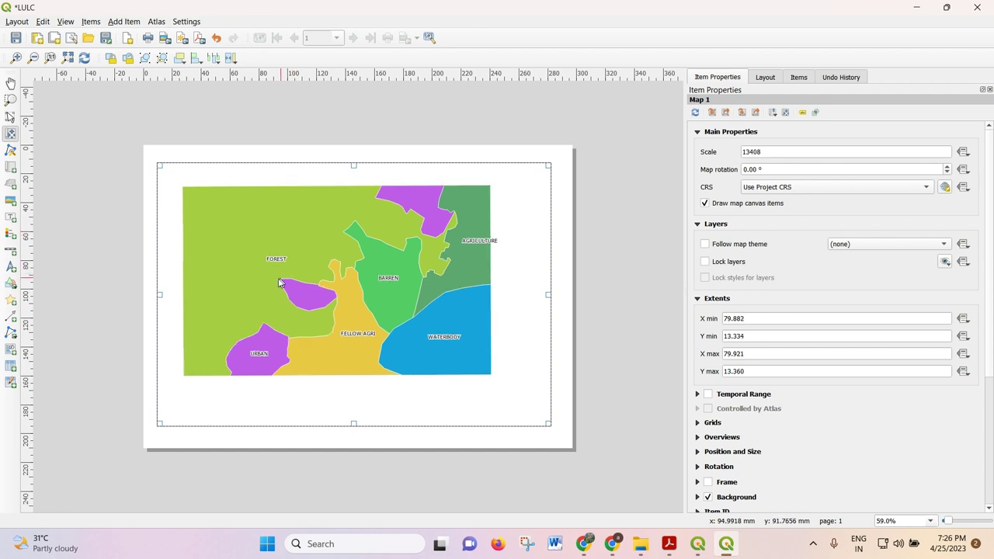
left_click_drag(277, 281, 264, 272)
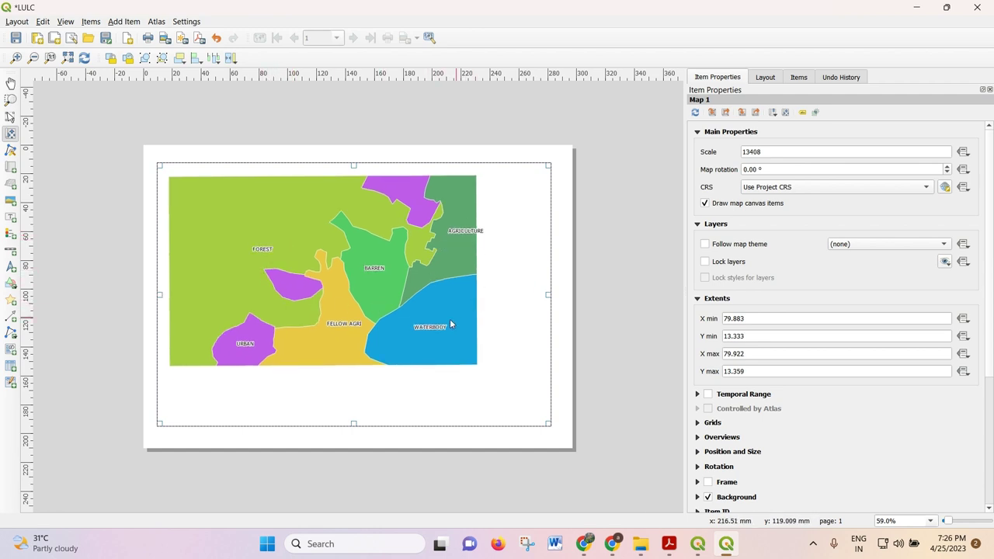
left_click_drag(440, 324, 440, 326)
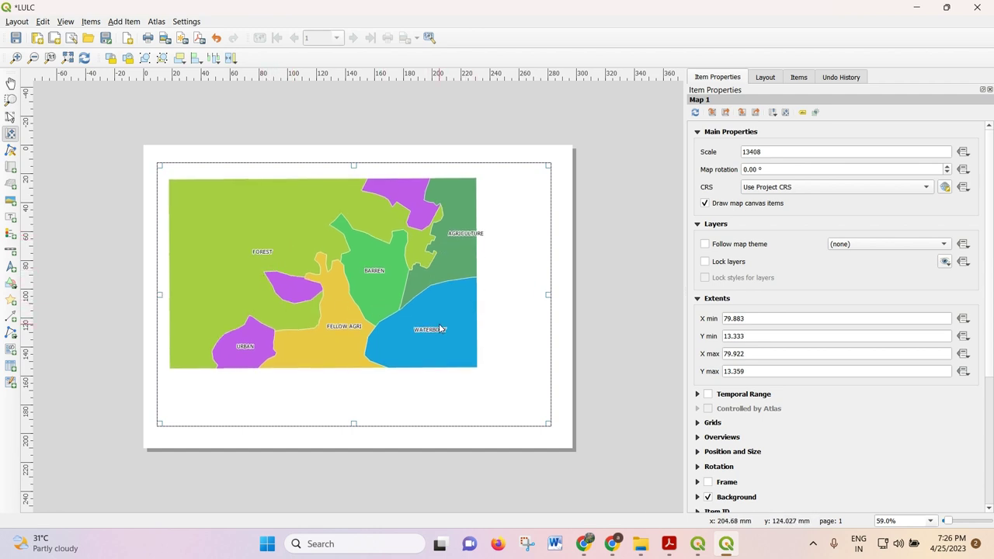
Step: Add a label reading "Land Use Land Cover Class" across the upper edge of the map
left_click(123, 22)
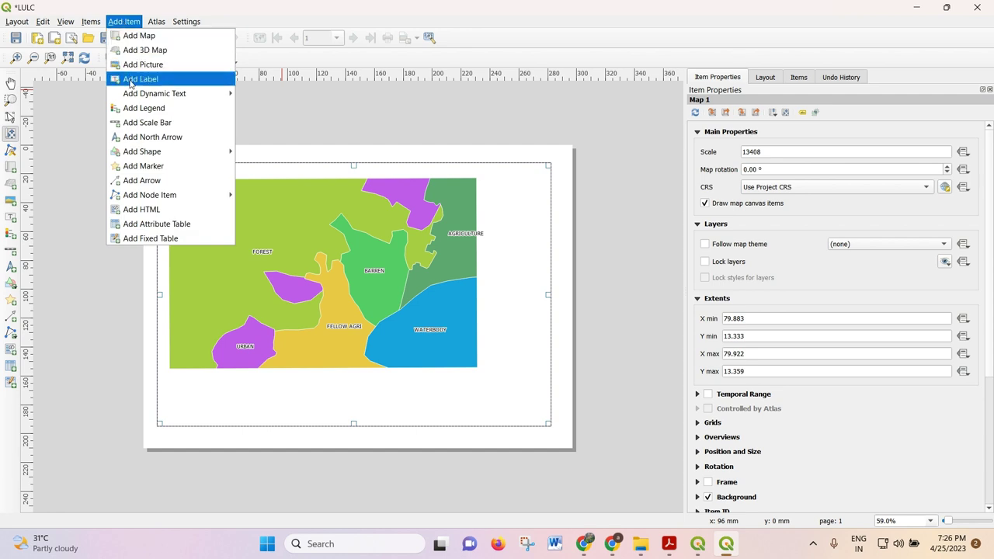
left_click(158, 13)
left_click(125, 22)
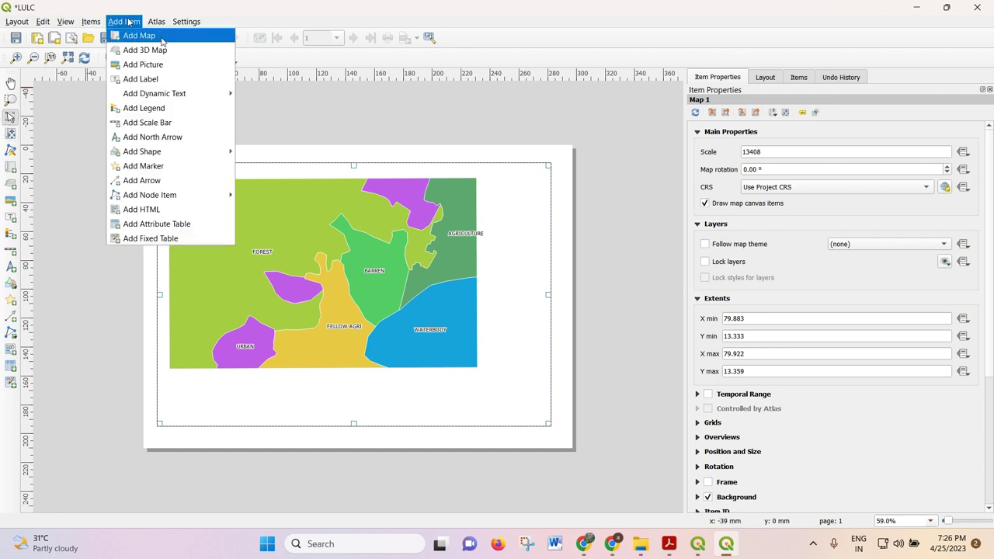
left_click(141, 79)
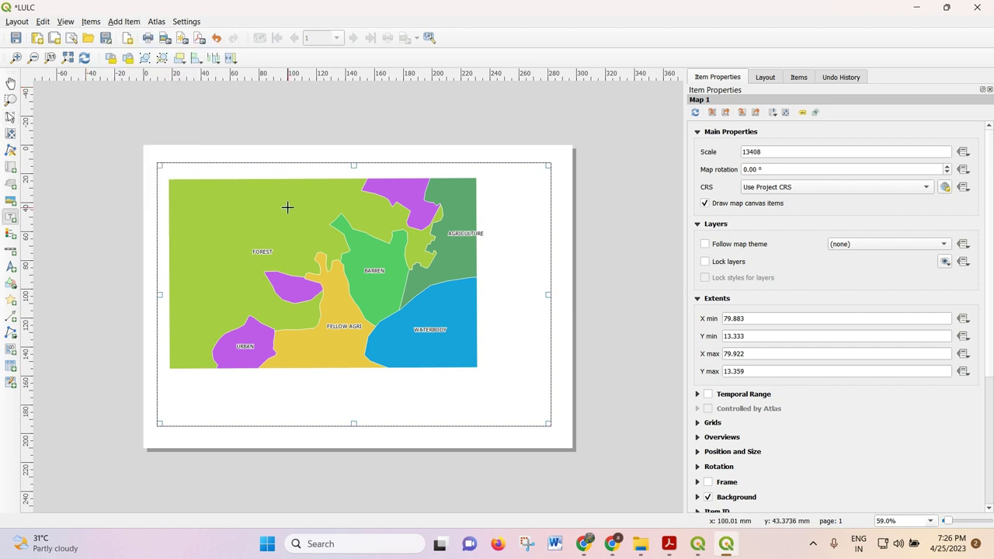
left_click_drag(257, 166, 372, 181)
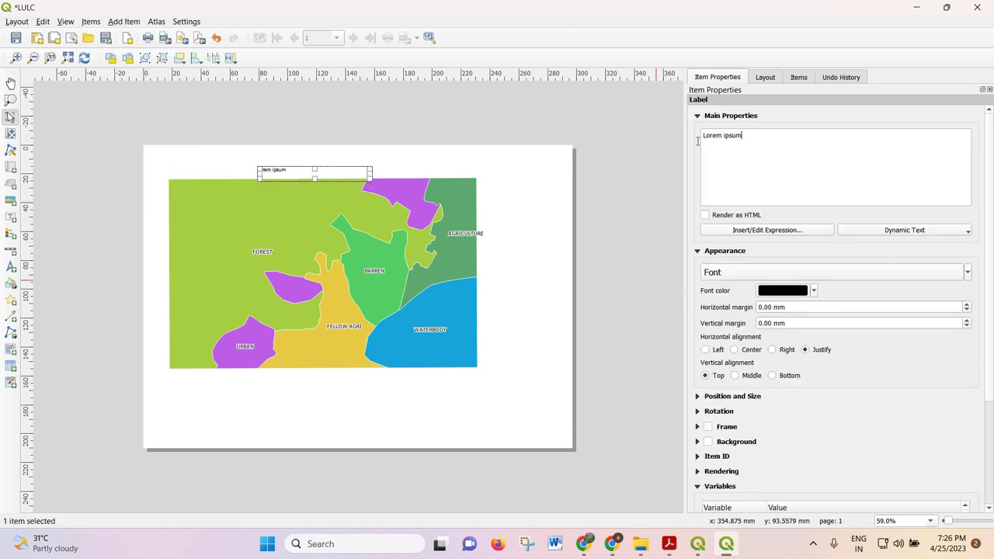
key("ctrl+a")
type("ul")
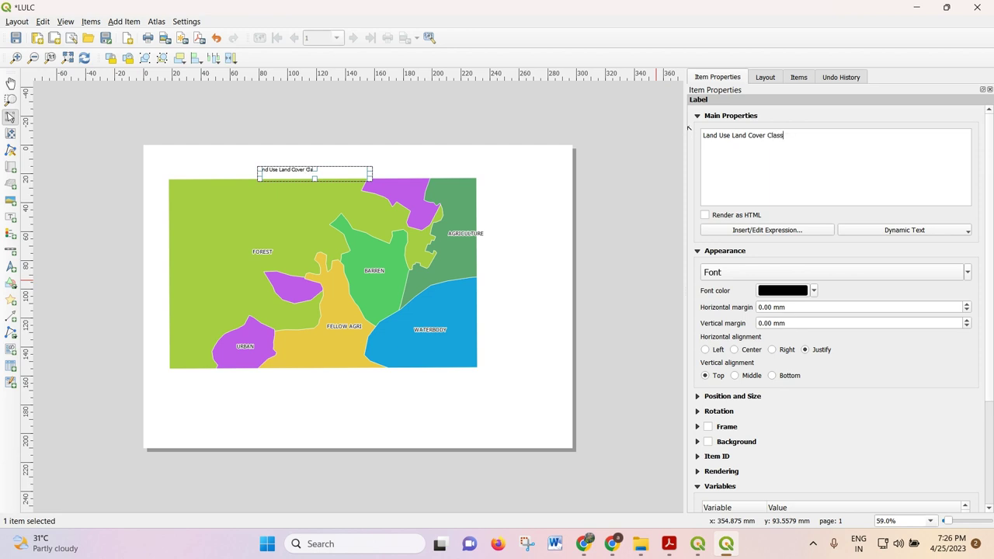
Step: Set the title label's font to bold at size 18
left_click(750, 273)
left_click(534, 215)
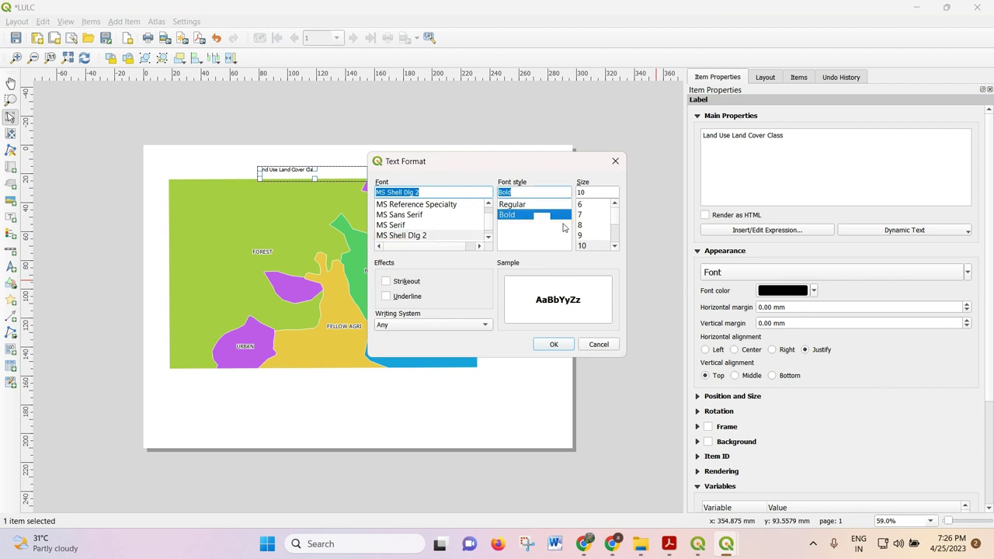
scroll(586, 240, "down", 2)
left_click(584, 234)
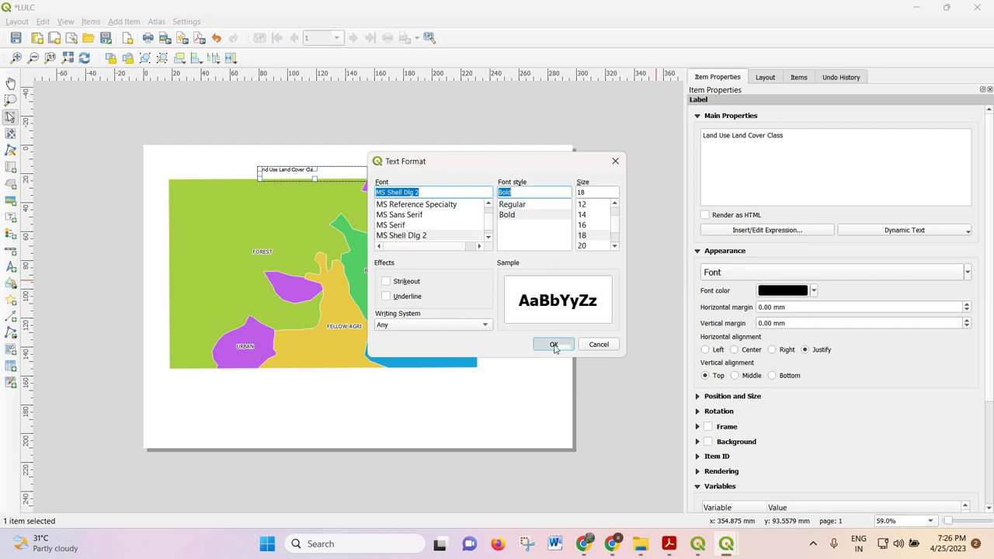
left_click(553, 344)
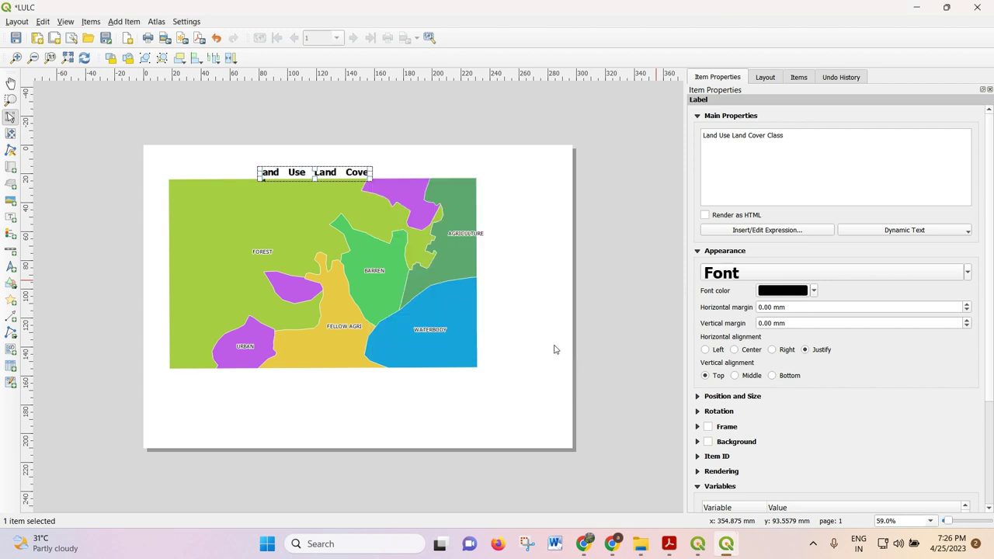
Step: Centre the title text horizontally and vertically in its box, and widen the box to fit the full text
left_click(734, 375)
left_click(734, 349)
left_click_drag(372, 174, 427, 178)
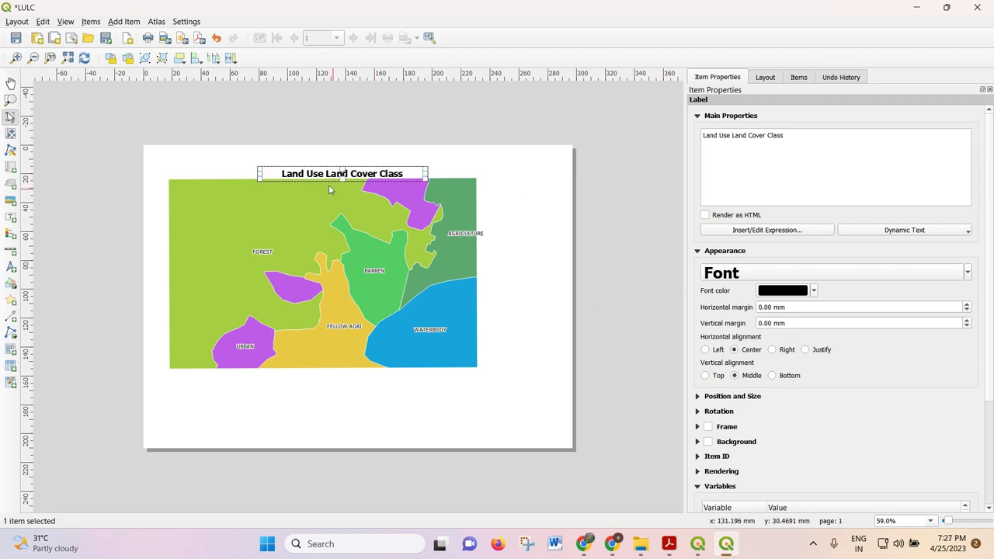
Step: Set the title label's font size to 22
left_click(768, 276)
scroll(595, 242, "down", 1)
left_click(592, 236)
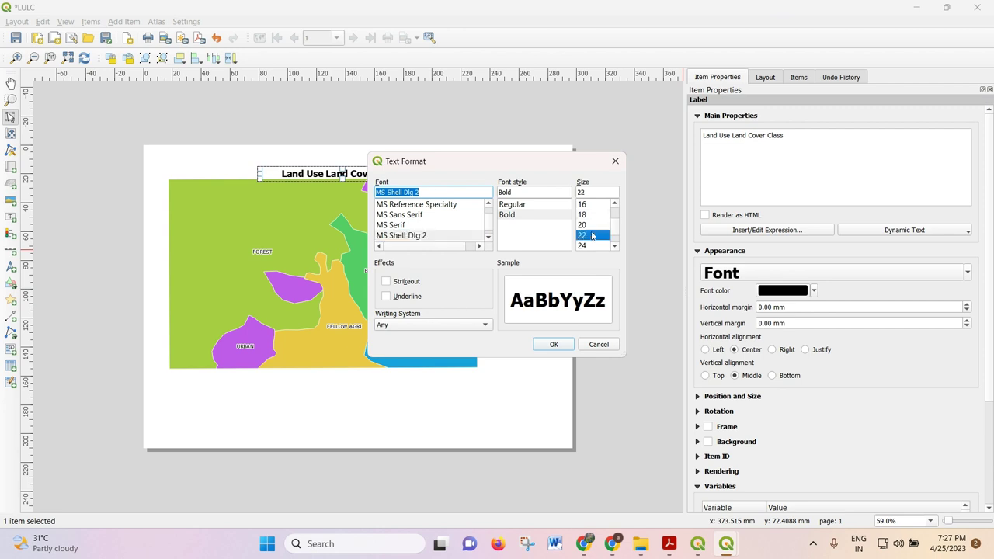
left_click(549, 344)
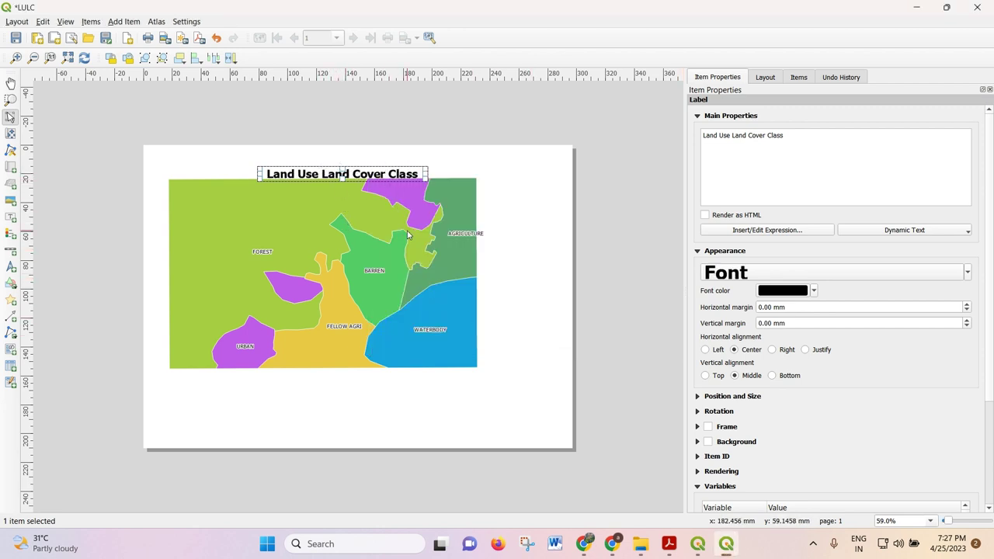
Step: Shift the map content down until it clears the title label, and nudge the title slightly to the right above it
left_click(303, 184)
left_click_drag(308, 208, 312, 206)
left_click(303, 172)
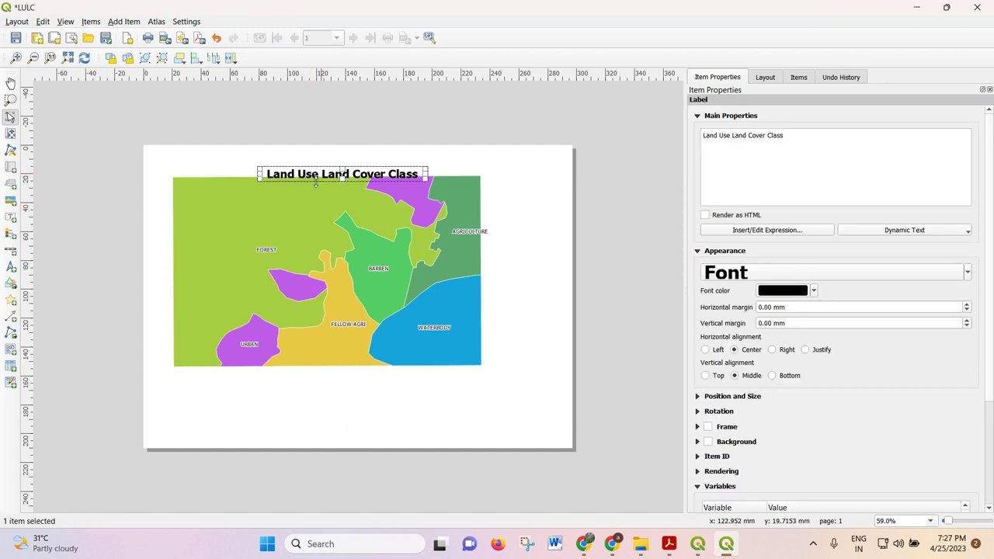
left_click(9, 135)
left_click_drag(305, 283, 304, 299)
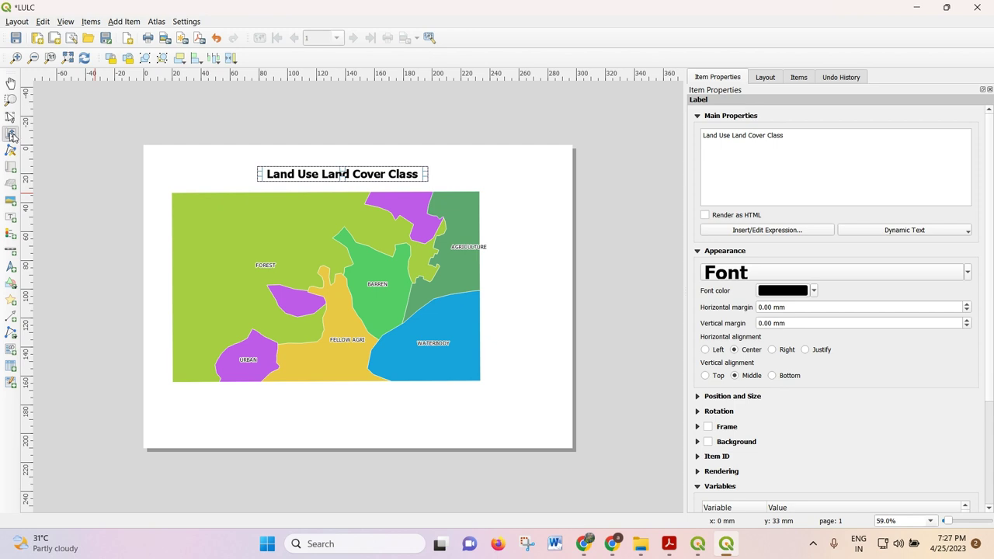
left_click(10, 121)
left_click(10, 134)
mouse_move(259, 264)
left_mouse_down()
mouse_move(360, 270)
mouse_move(186, 300)
mouse_move(264, 280)
mouse_move(262, 263)
left_mouse_up()
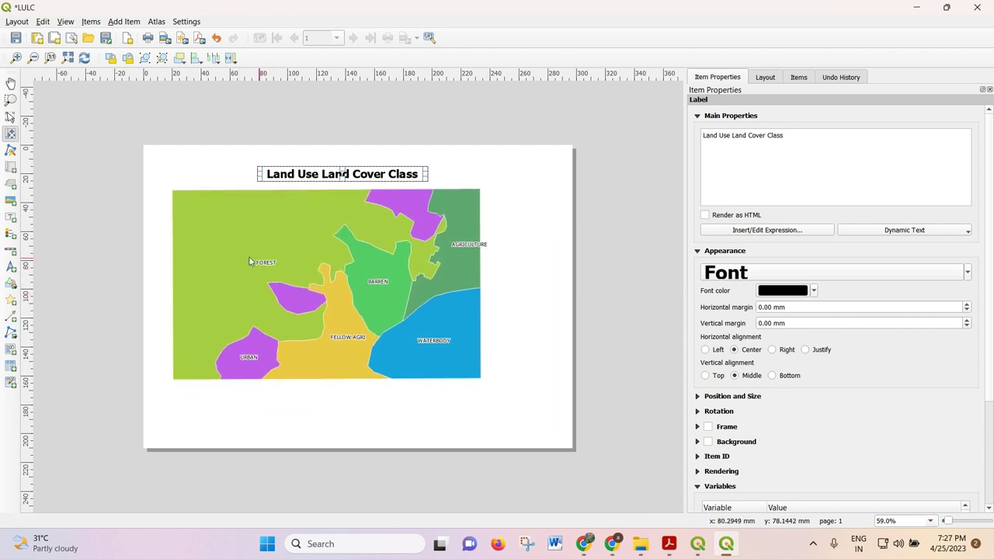
left_click(11, 117)
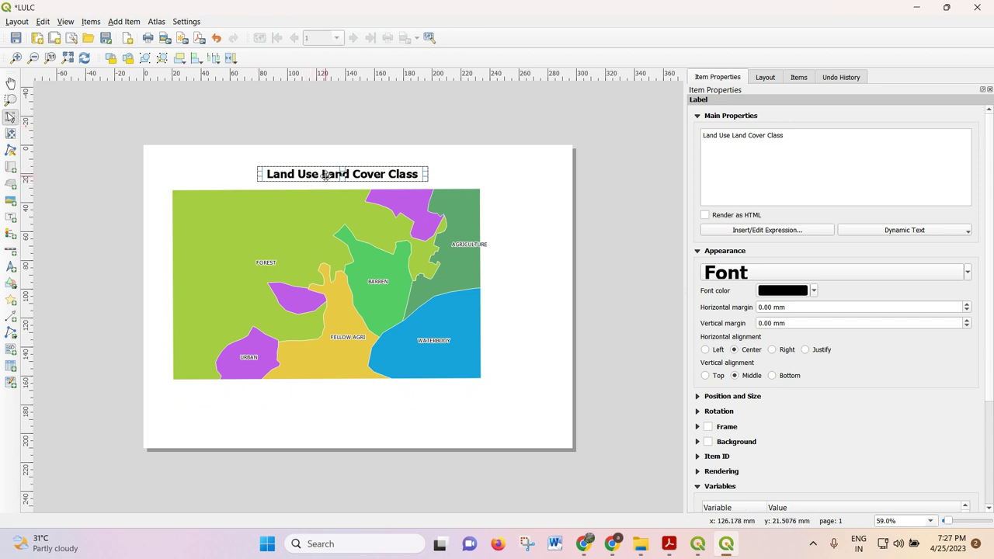
left_click_drag(309, 176, 317, 176)
Step: Add a north arrow in the upper-right corner of the page, beside the title
left_click(124, 21)
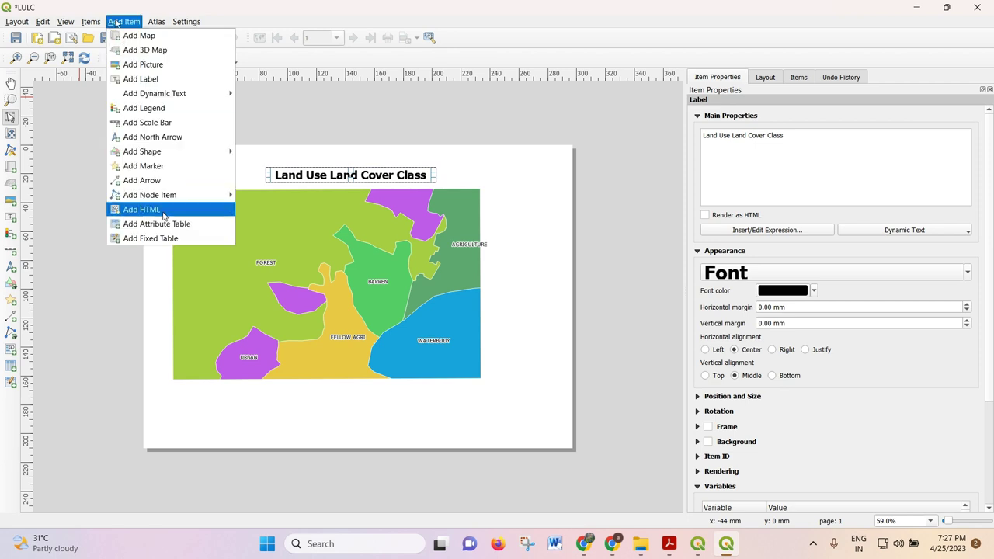
left_click(185, 137)
left_click_drag(512, 164, 551, 206)
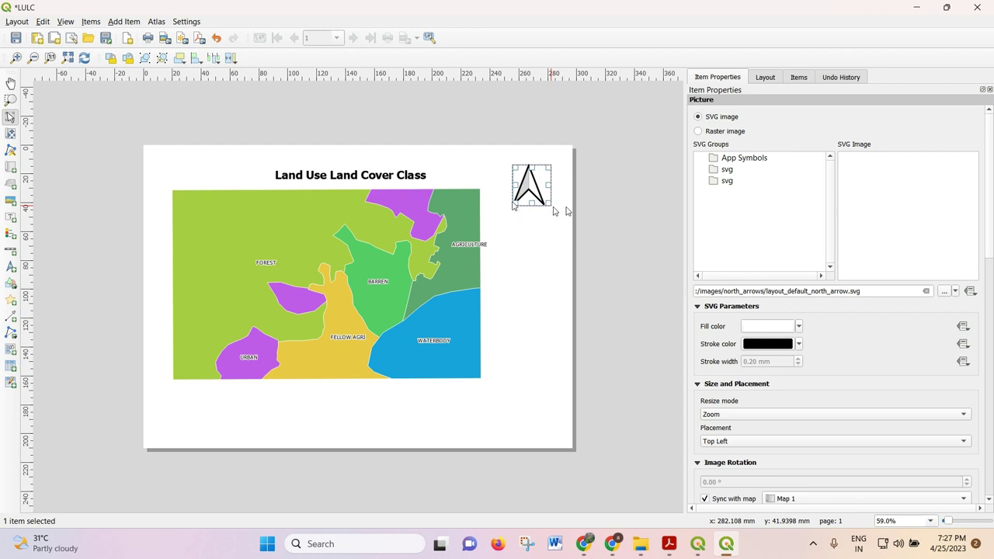
Step: Change the north arrow's SVG image to NorthArrow_03.svg from the App Symbols group
left_click(744, 158)
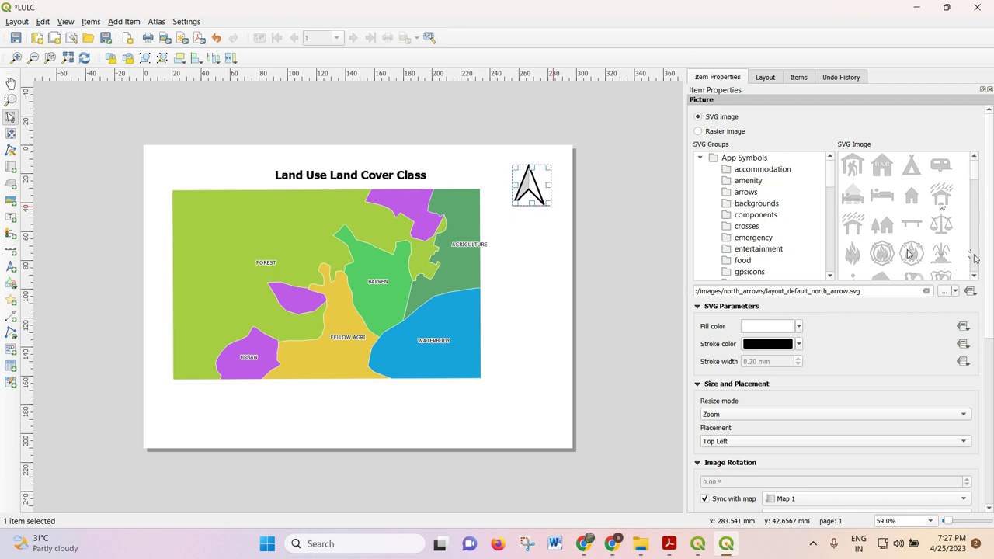
scroll(975, 261, "down", 3)
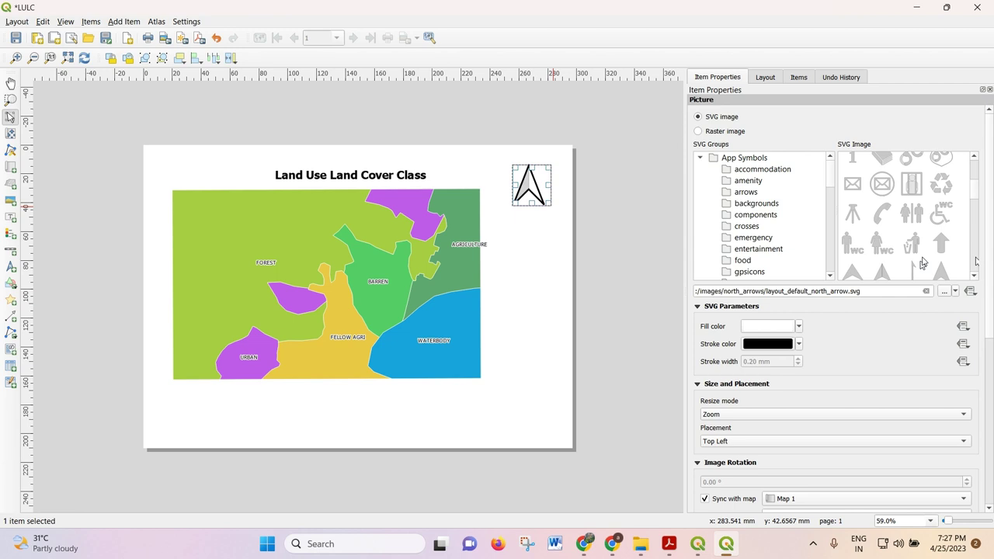
scroll(921, 263, "down", 5)
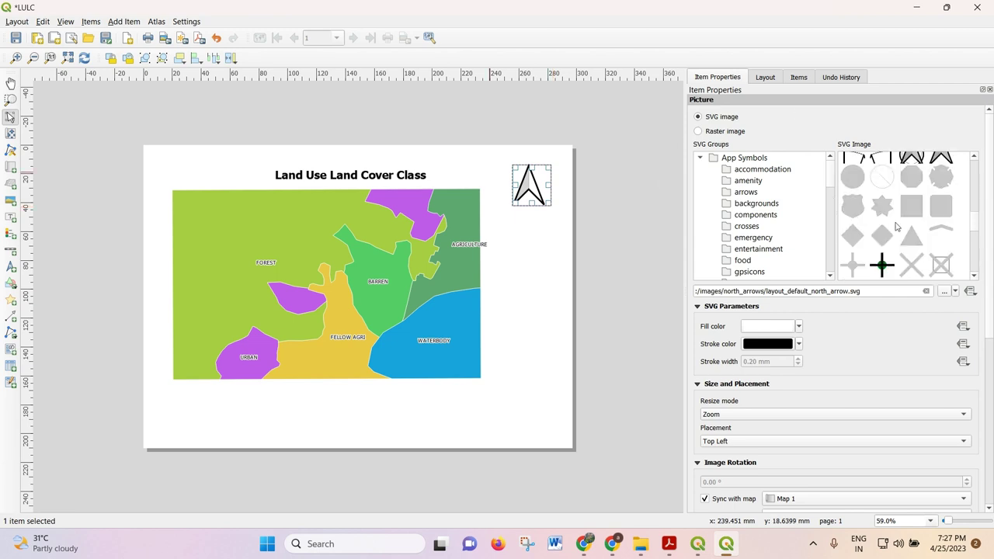
scroll(870, 231, "down", 3)
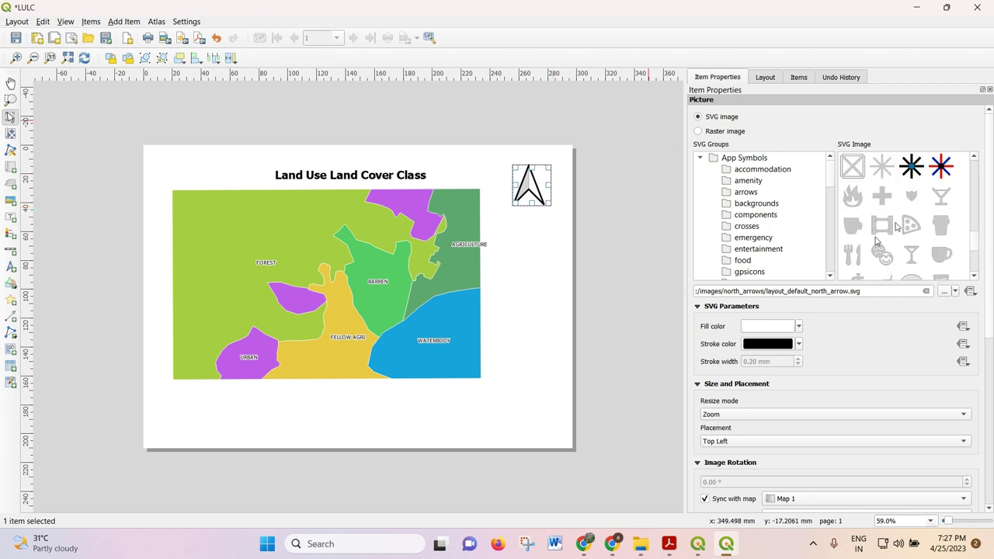
scroll(887, 231, "up", 8)
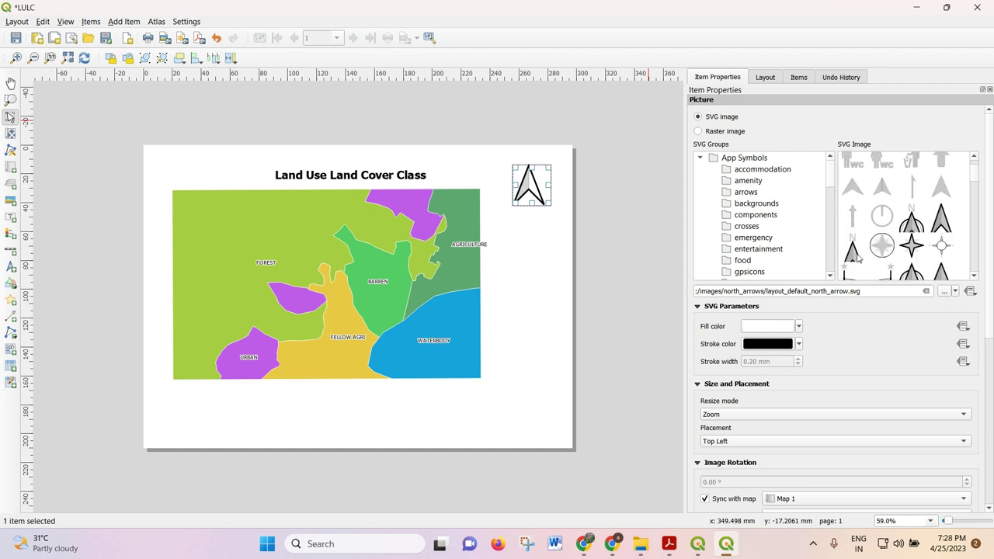
left_click(914, 248)
left_click(941, 221)
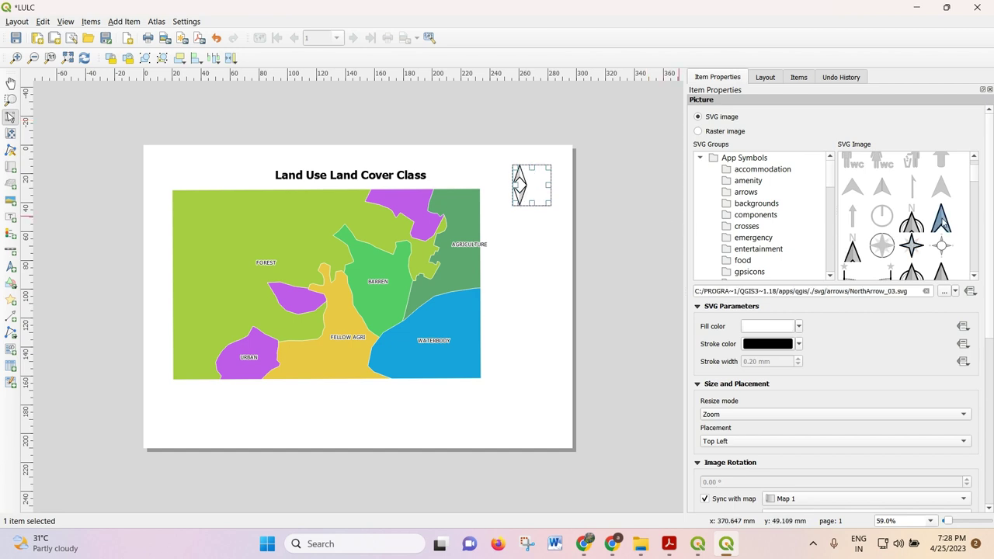
Step: Change the north arrow's SVG image to NorthArrow_02.svg and shift the arrow slightly up towards the page's upper-right corner
left_click(912, 222)
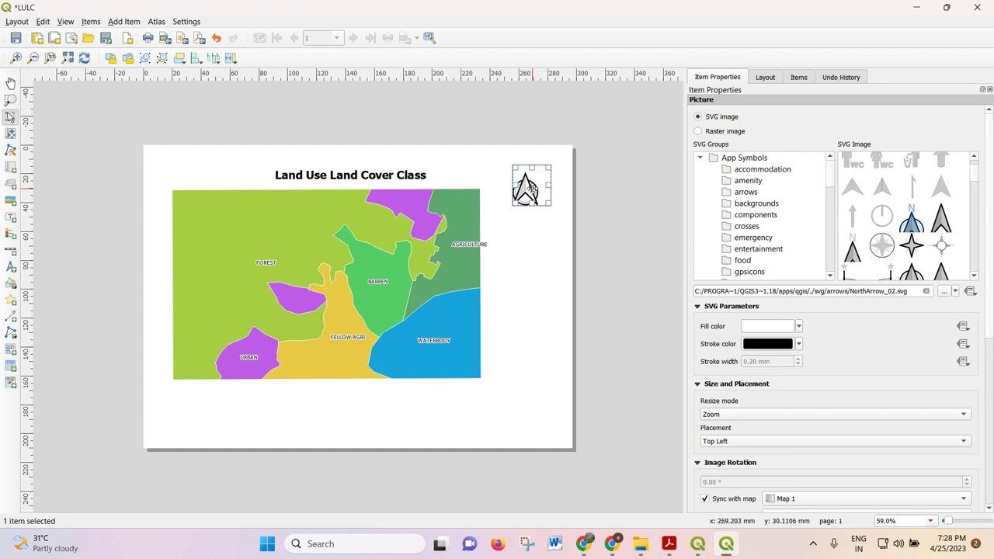
left_click_drag(530, 189, 541, 181)
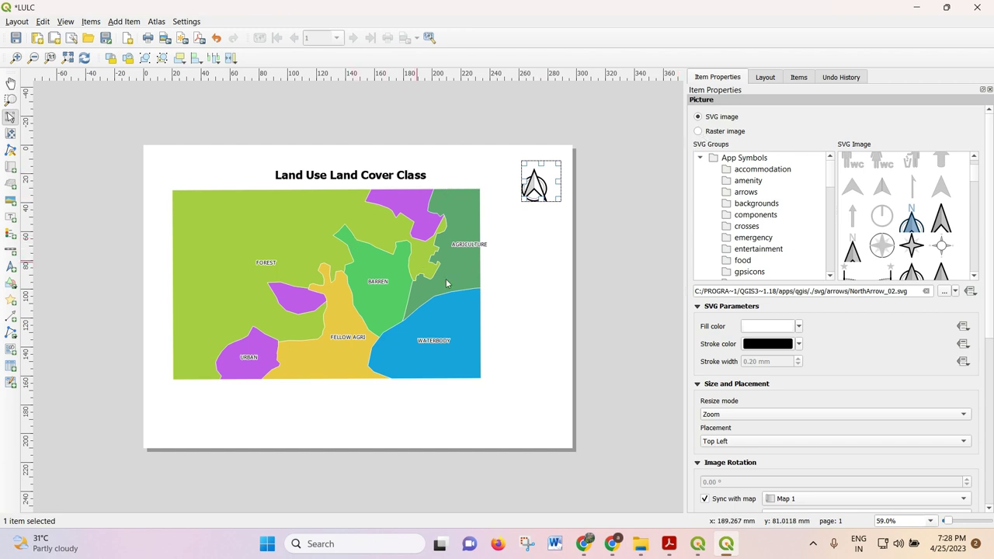
Step: Enable a frame around the Map 1 item
left_click(510, 292)
scroll(819, 467, "down", 4)
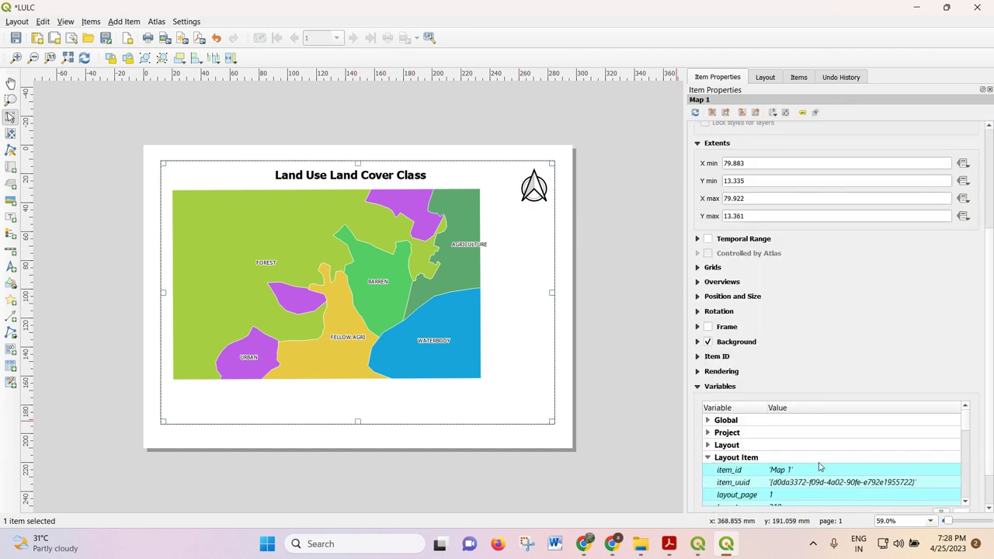
left_click(707, 326)
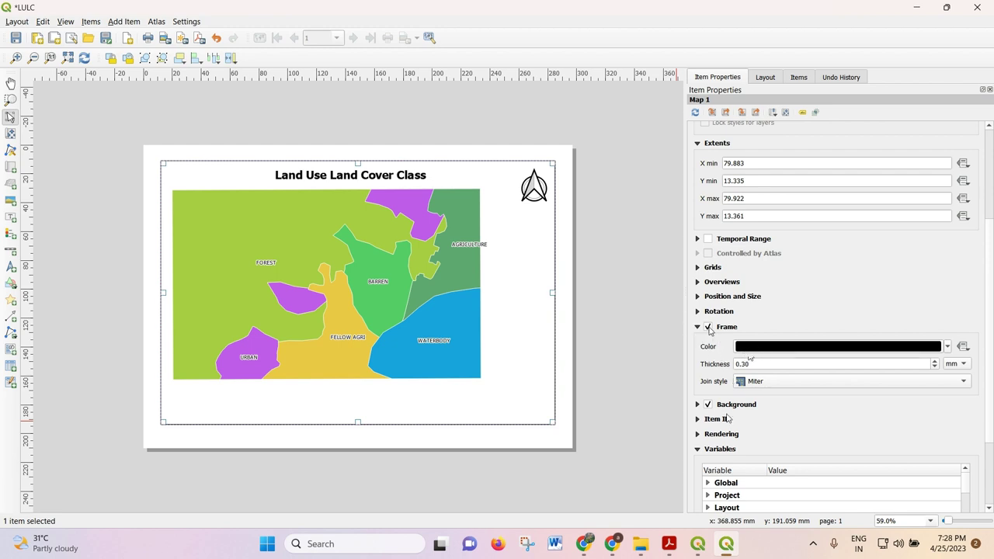
Step: Set the Map 1 background to a muted olive green, #abb88f
left_click(699, 405)
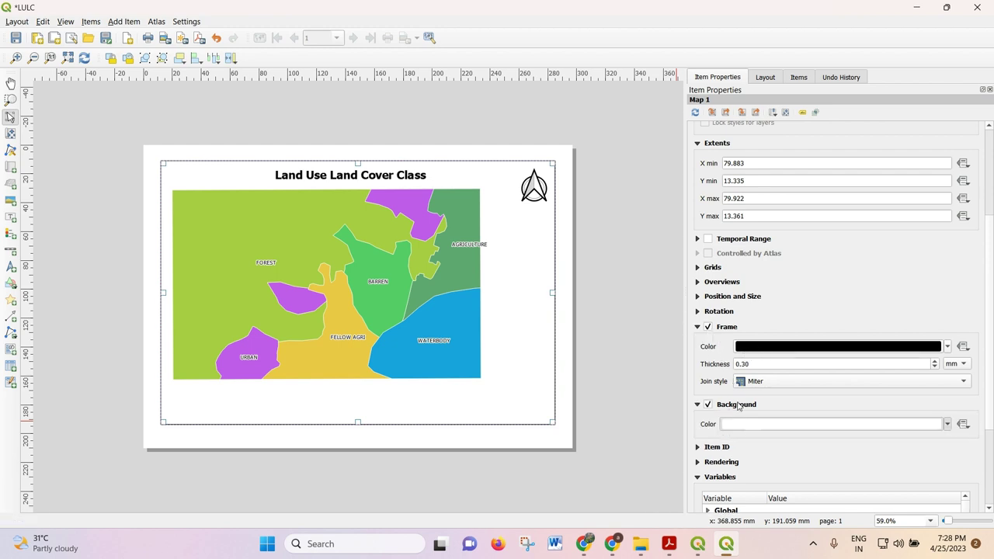
left_click(734, 426)
left_click(815, 355)
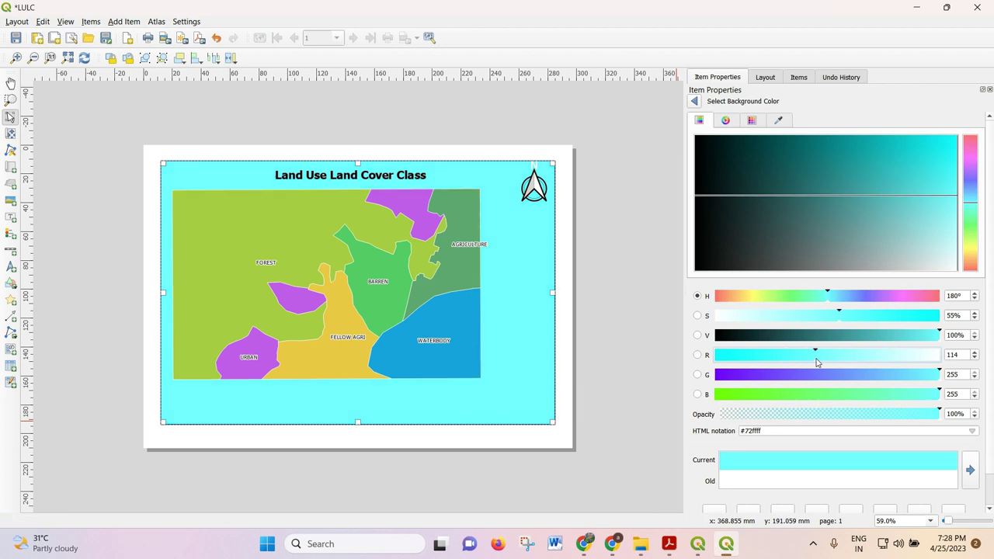
left_click(752, 317)
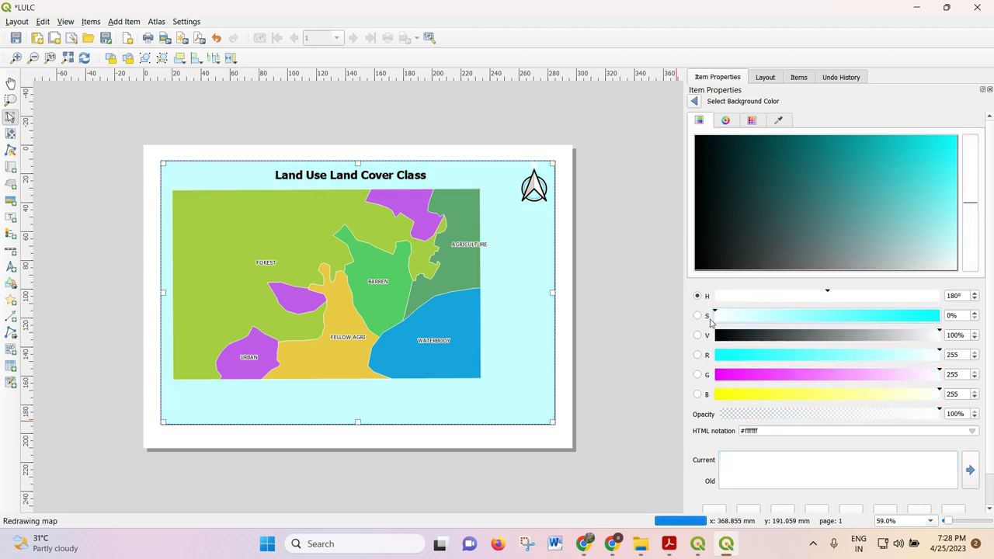
left_click(764, 316)
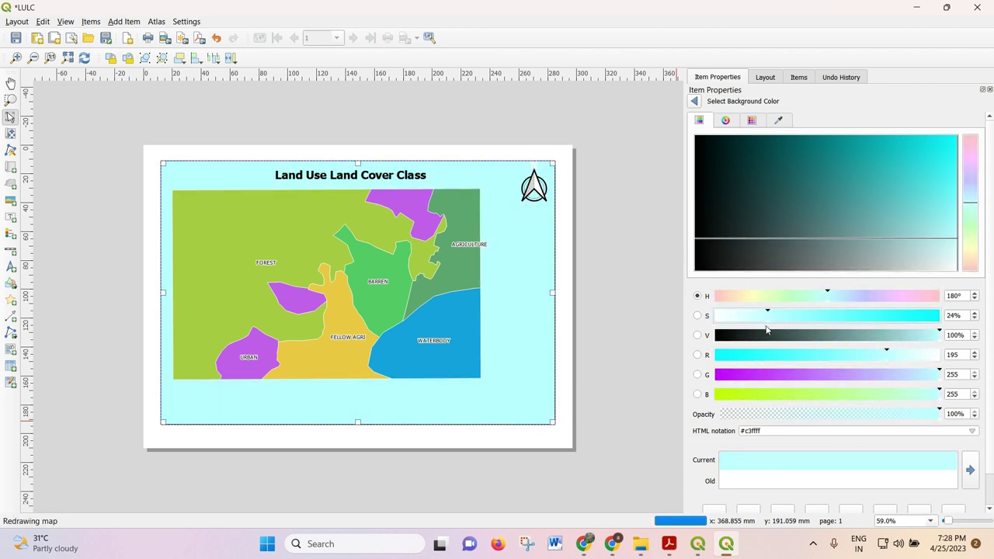
left_click(767, 295)
left_click_drag(767, 301, 764, 299)
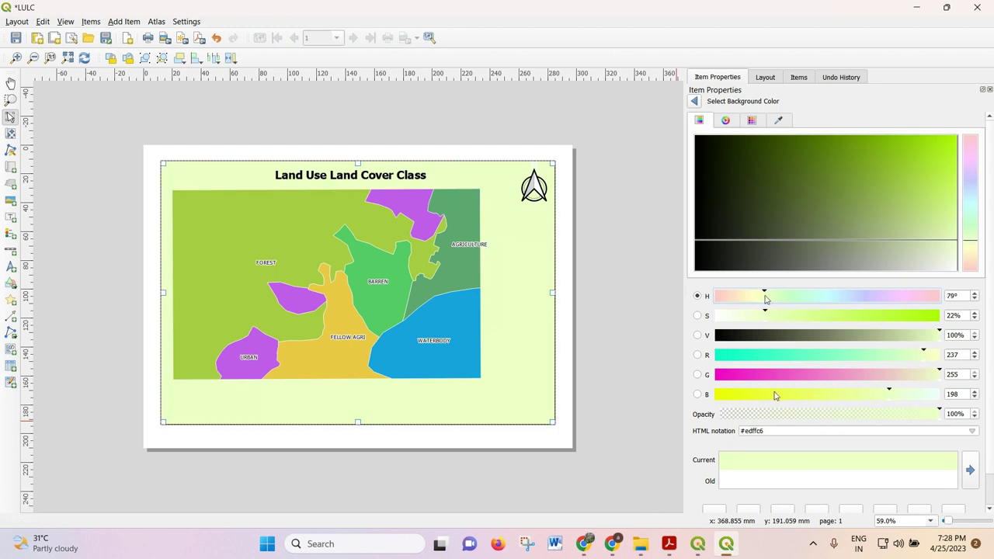
left_click_drag(811, 336, 878, 369)
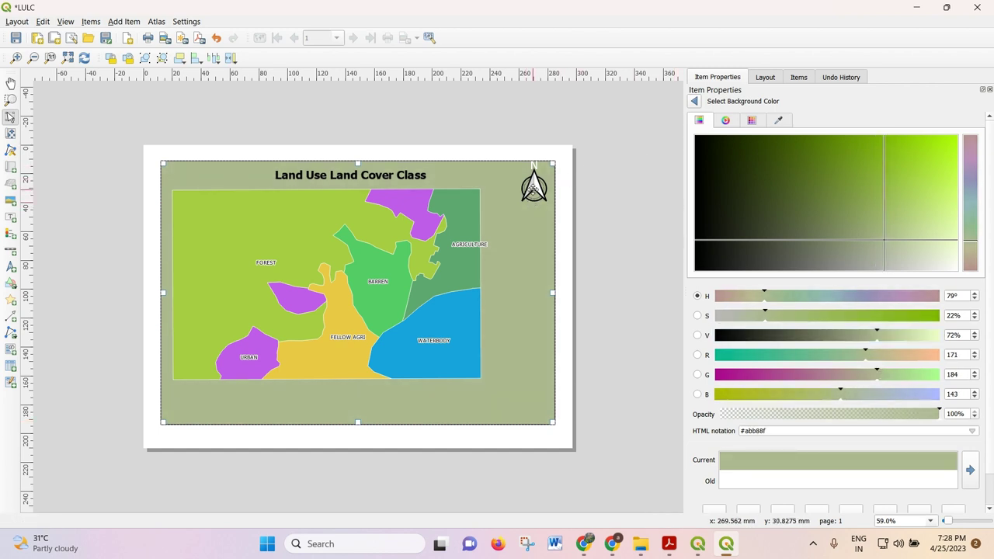
Step: Reposition the north arrow so it sits fully inside the map frame's upper-right corner
left_click(532, 188)
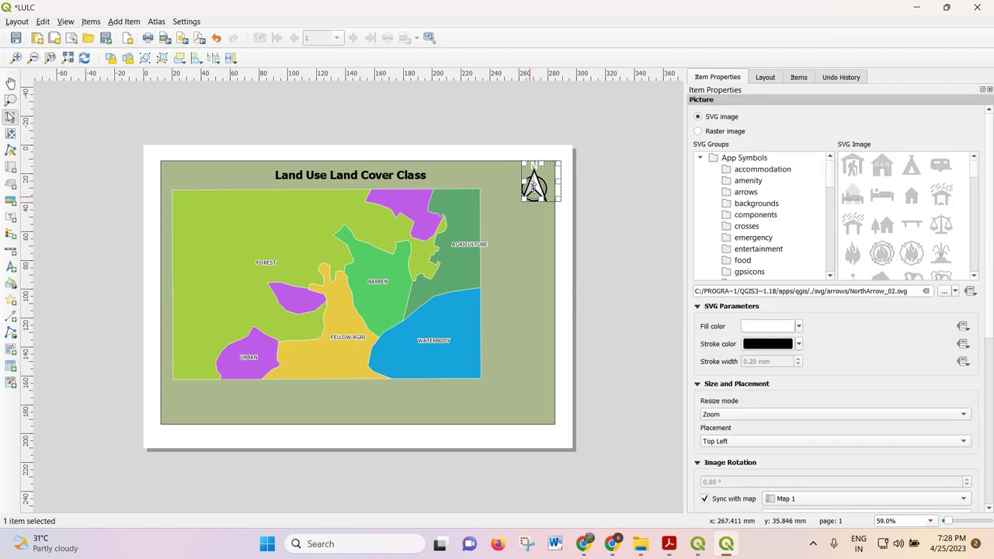
left_click(610, 240)
left_click(519, 188)
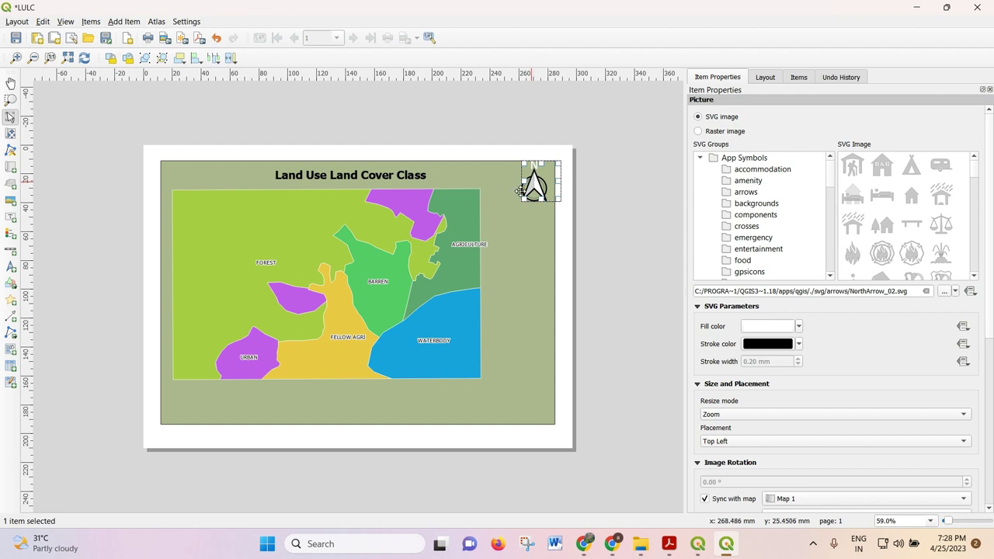
mouse_move(519, 189)
left_mouse_down()
mouse_move(505, 201)
mouse_move(523, 187)
left_mouse_up()
left_click(234, 120)
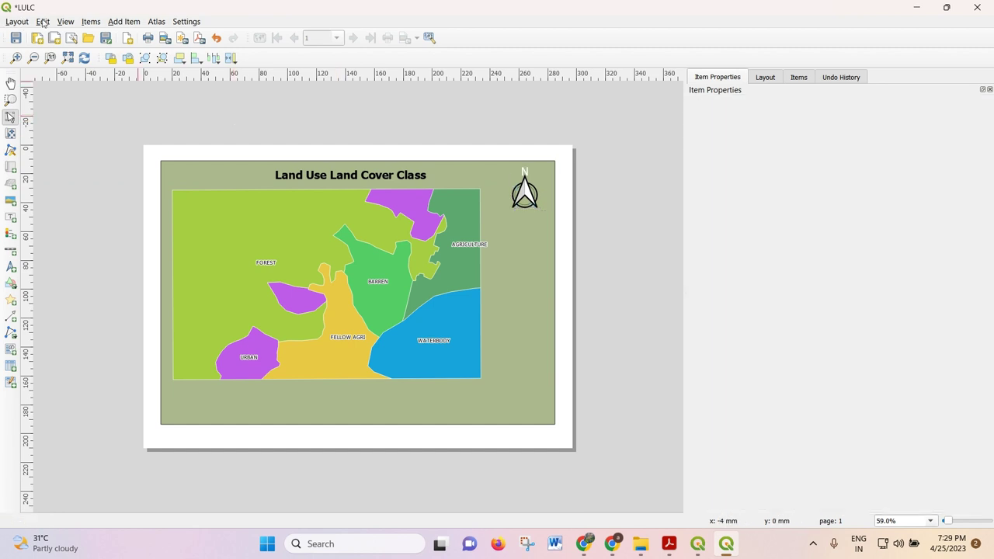
Step: Add a scale bar for Map 1 and place it in the lower-right corner of the map frame
left_click(124, 21)
mouse_move(157, 159)
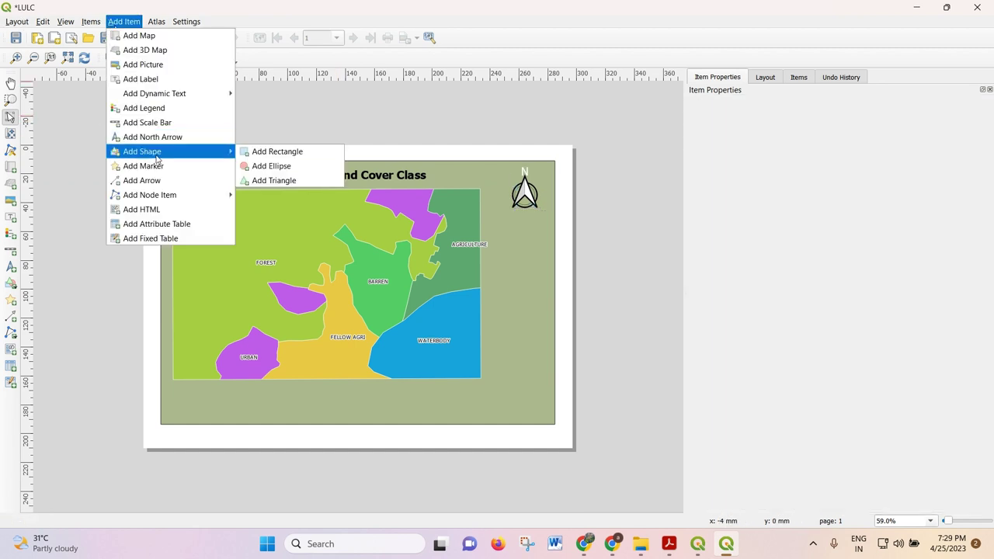
left_click(156, 125)
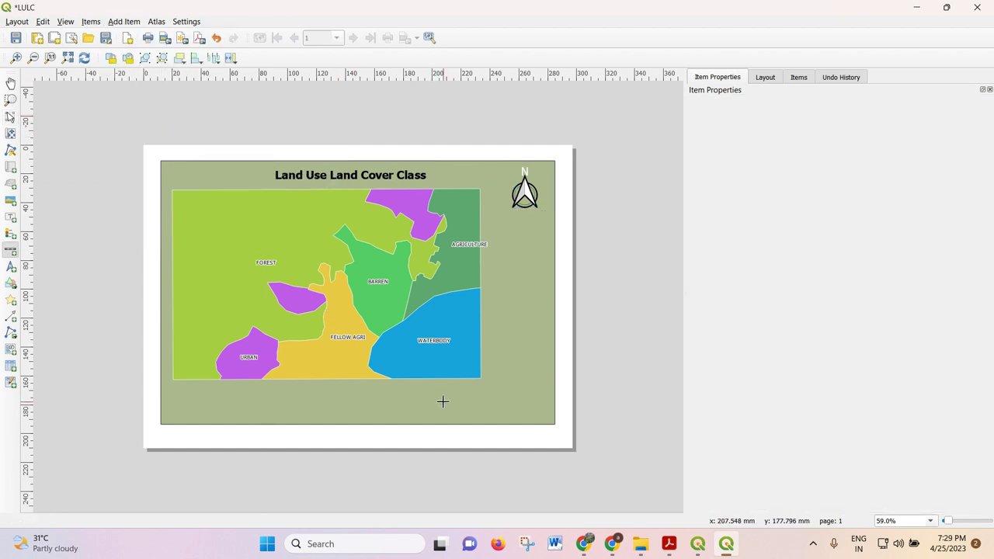
left_click_drag(447, 386, 548, 412)
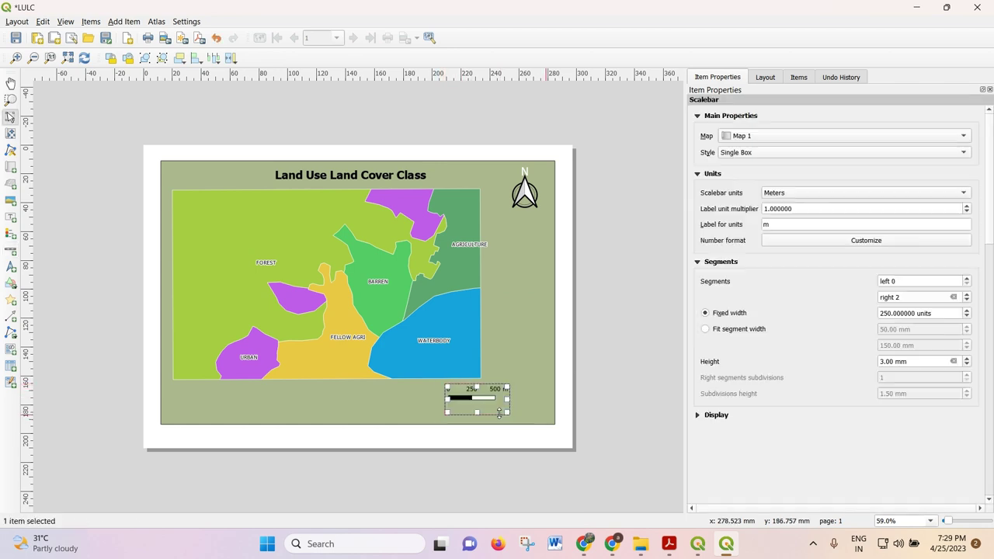
left_click_drag(463, 399, 506, 405)
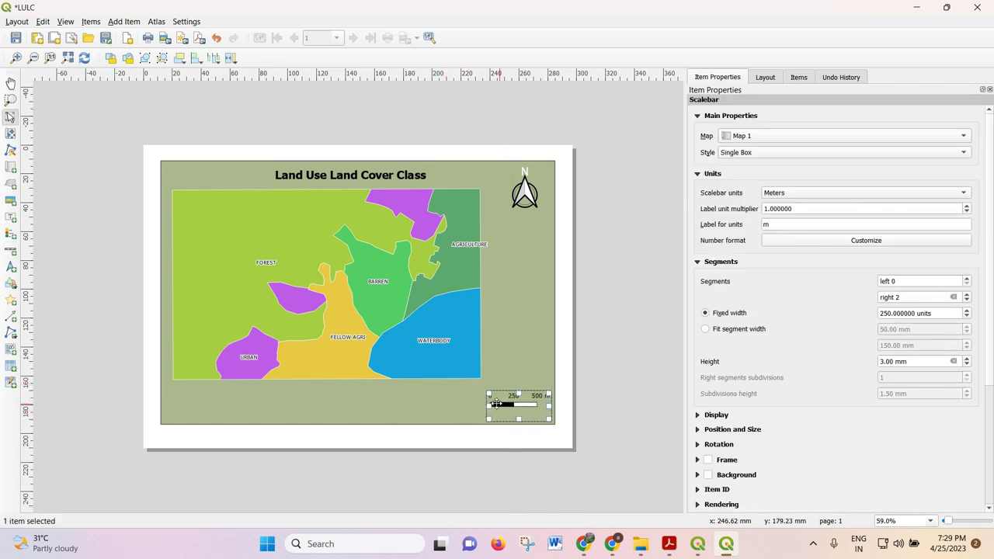
Step: Add a legend for Map 1 in the empty area to the right of the land-use polygons
left_click(116, 23)
left_click(128, 108)
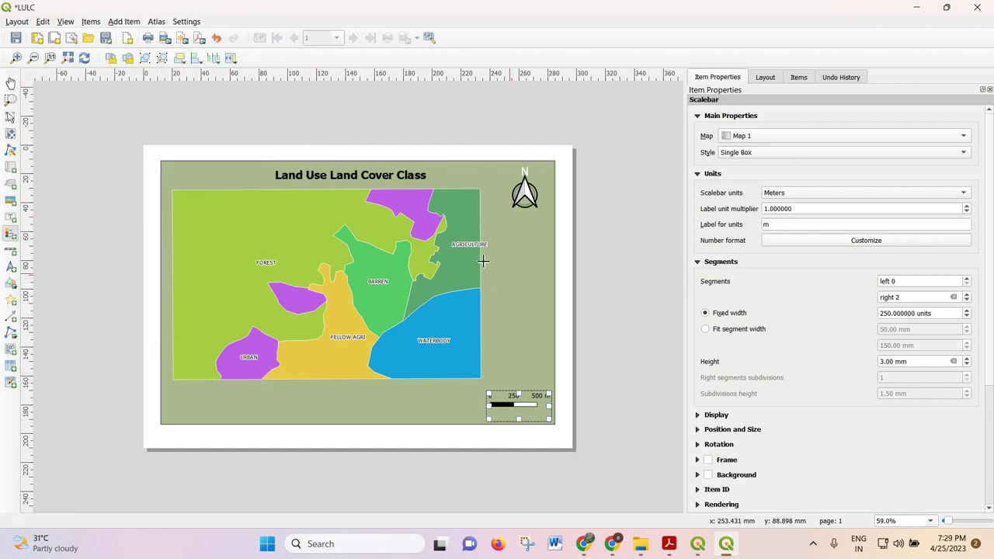
left_click_drag(486, 258, 546, 359)
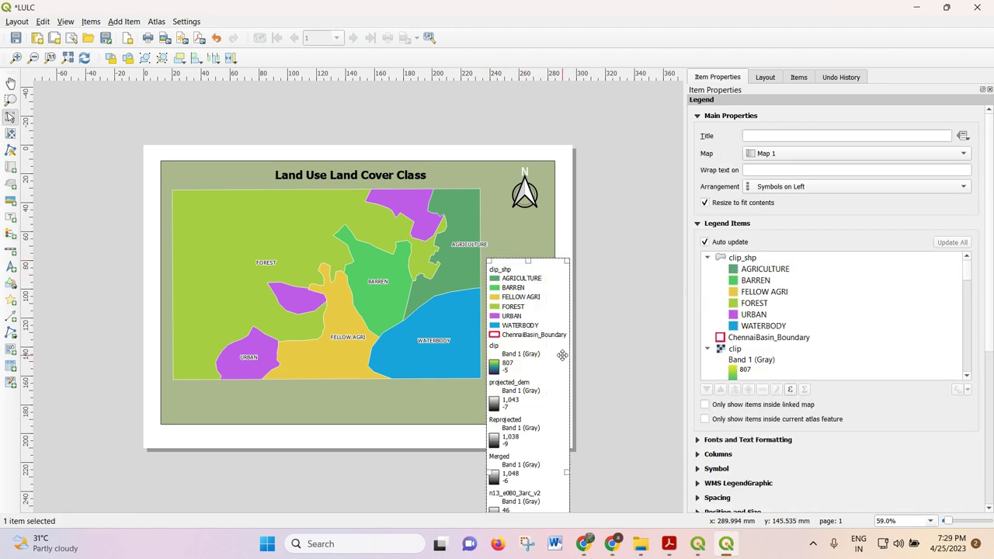
Step: Turn off the legend's auto update and remove every entry from ChennaiBasin_Boundary through Google Satellite Hybrid, keeping only clip_shp and its classes
scroll(813, 342, "down", 10)
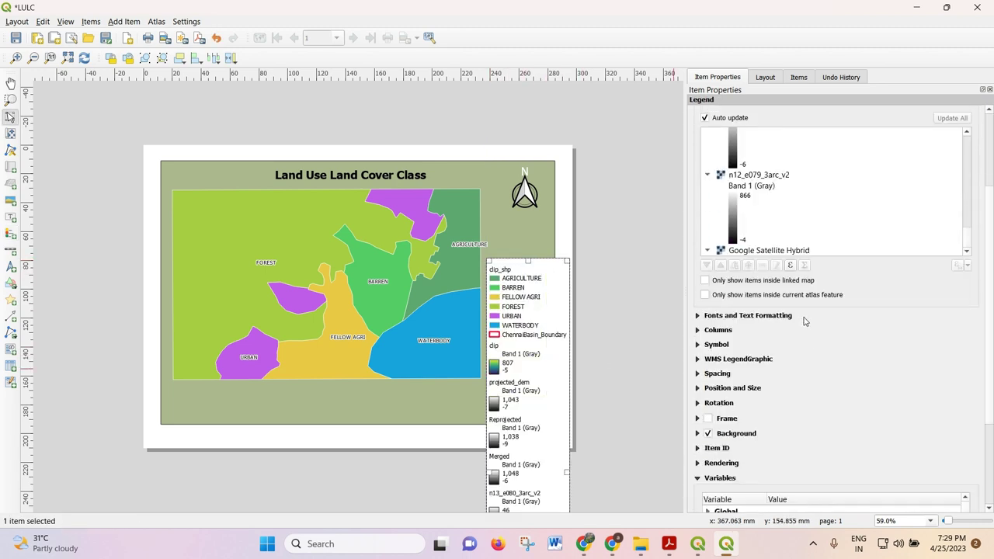
left_click(713, 245)
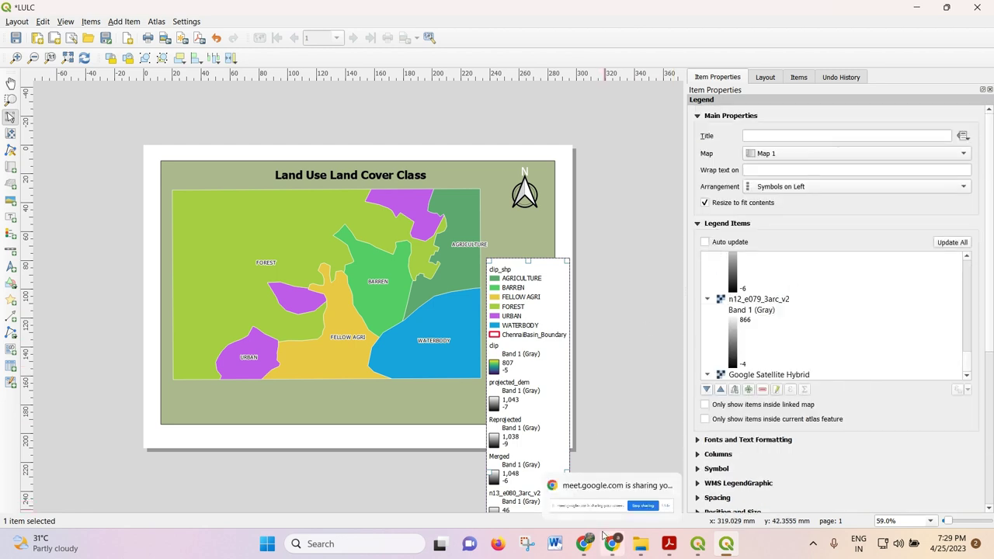
scroll(826, 297, "down", 3)
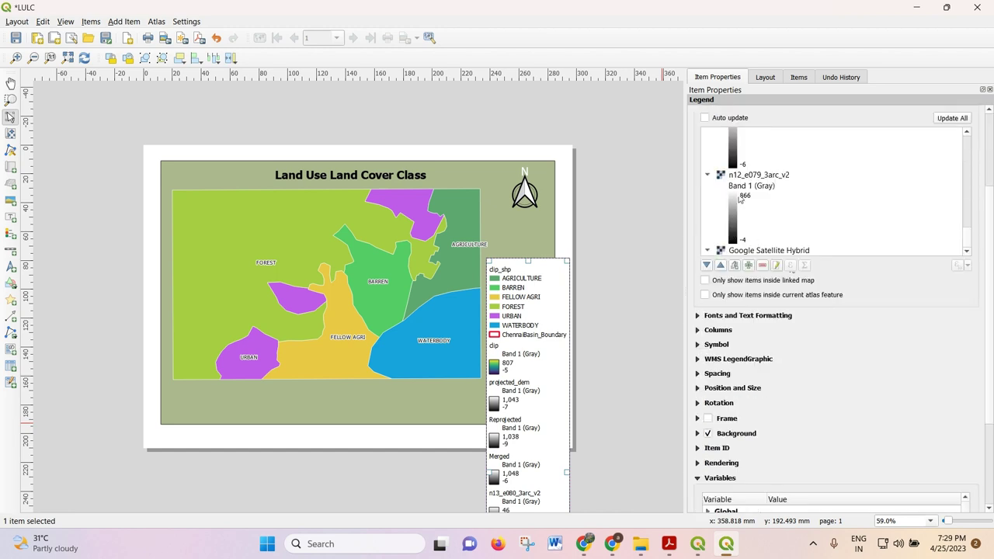
left_click(758, 250)
scroll(822, 207, "up", 5)
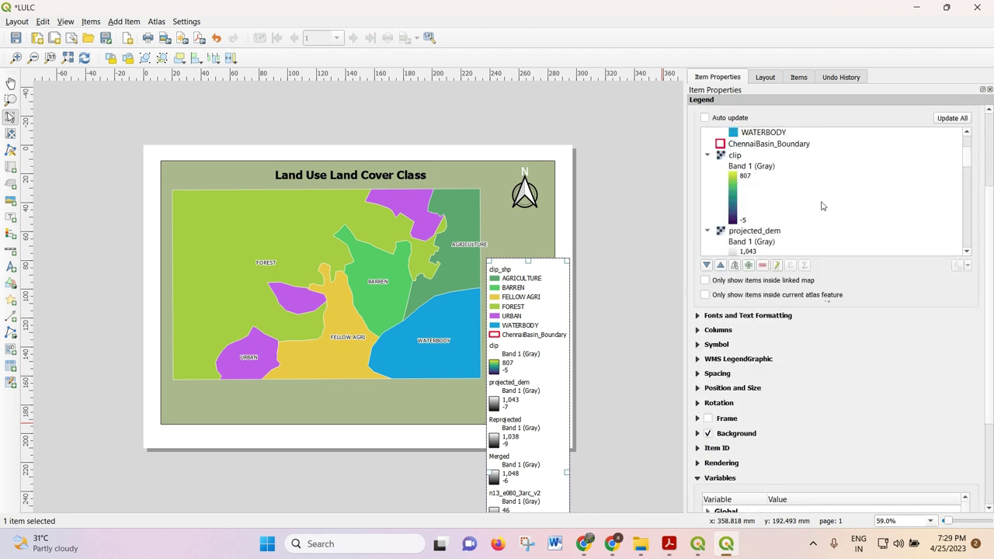
left_click(785, 143, "shift")
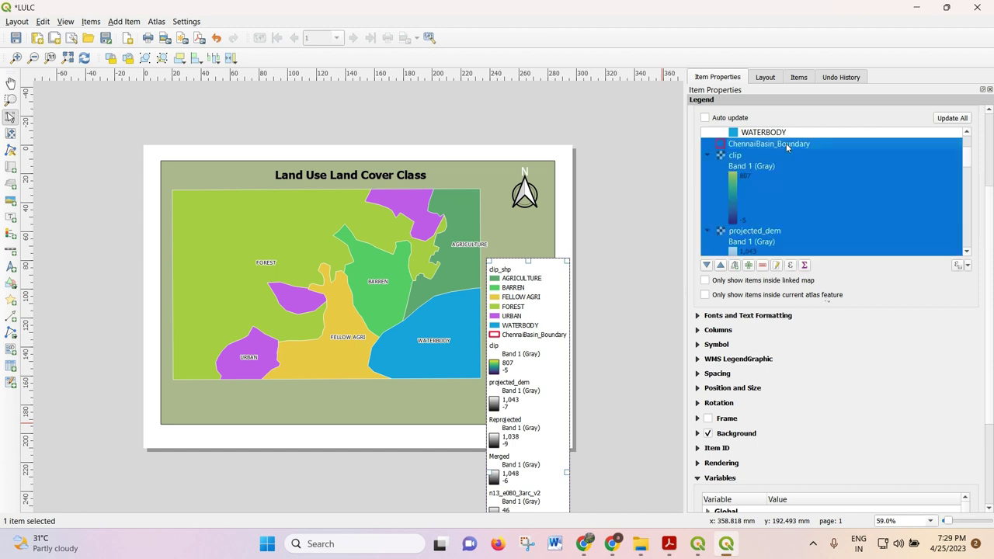
left_click(763, 266)
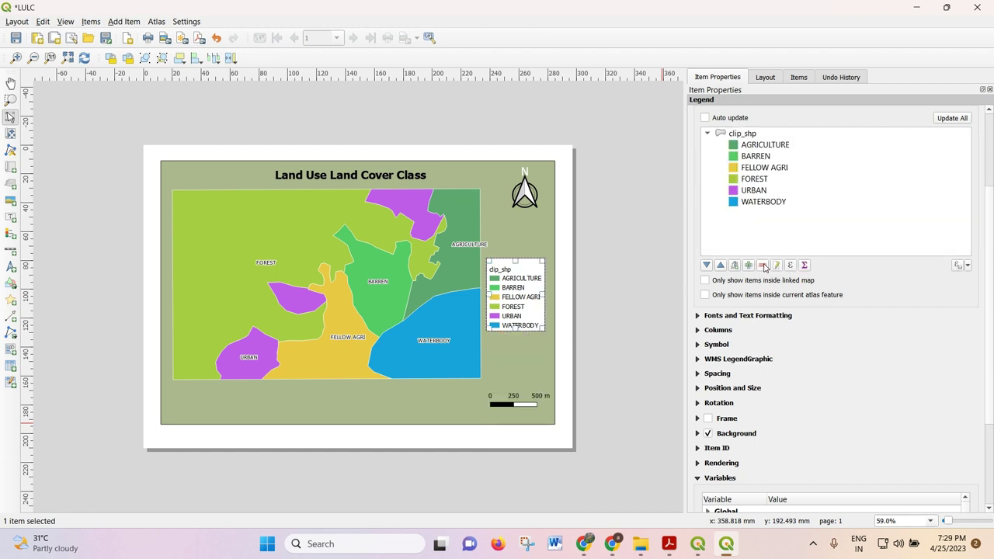
Step: Rename the clip_shp heading in the legend to LULC
left_click(745, 136)
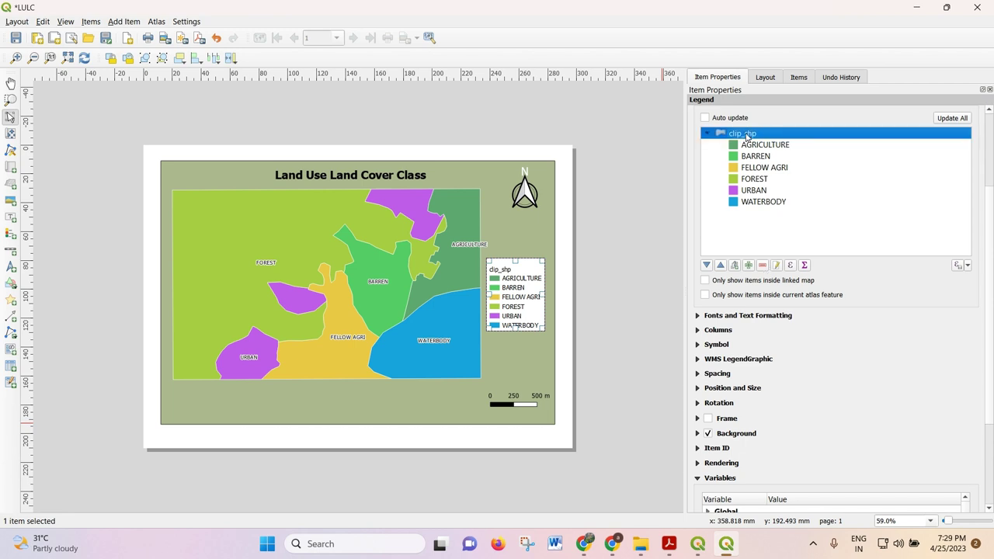
double_click(746, 136)
left_click_drag(745, 137, 685, 138)
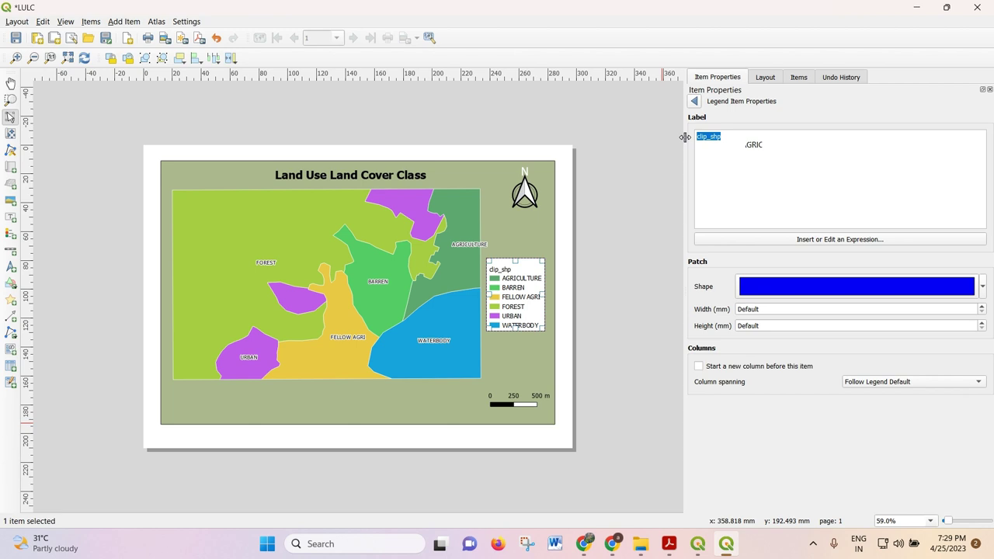
type("LULC")
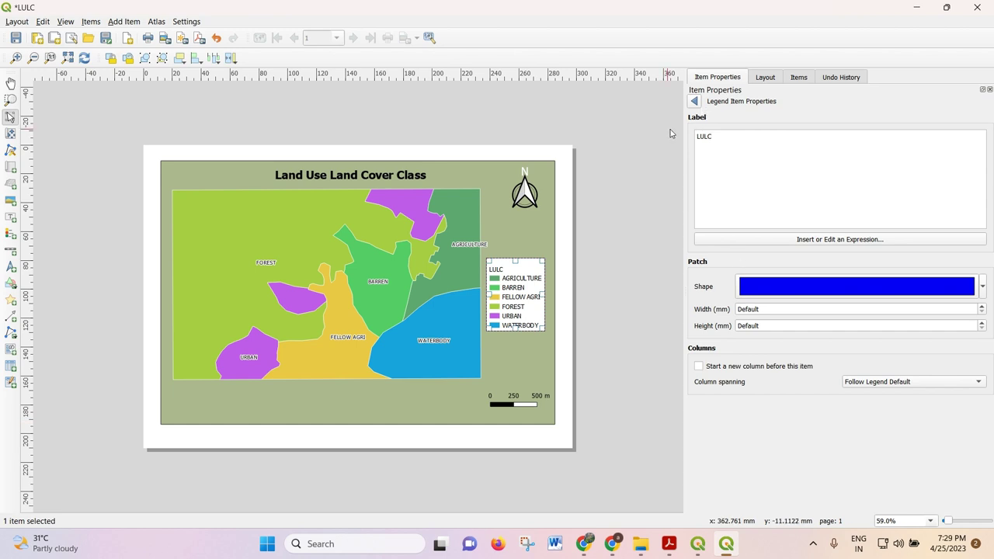
left_click(694, 101)
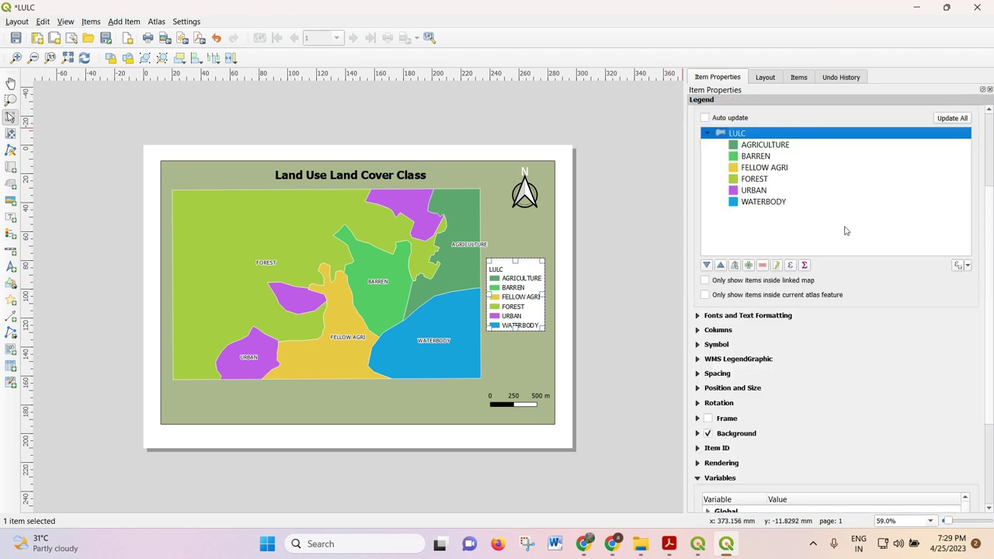
Step: Make the legend title font bold and increase its size
left_click(779, 316)
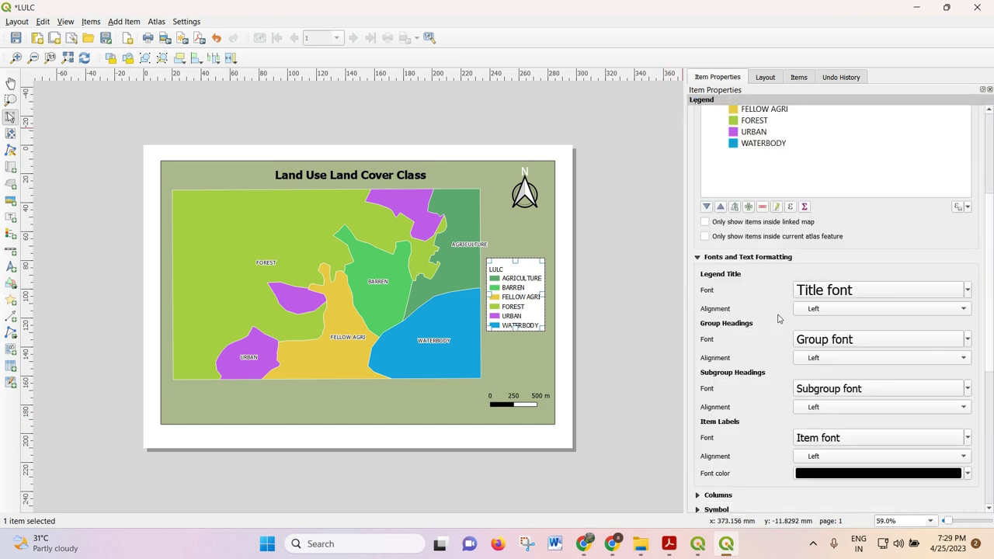
left_click(848, 290)
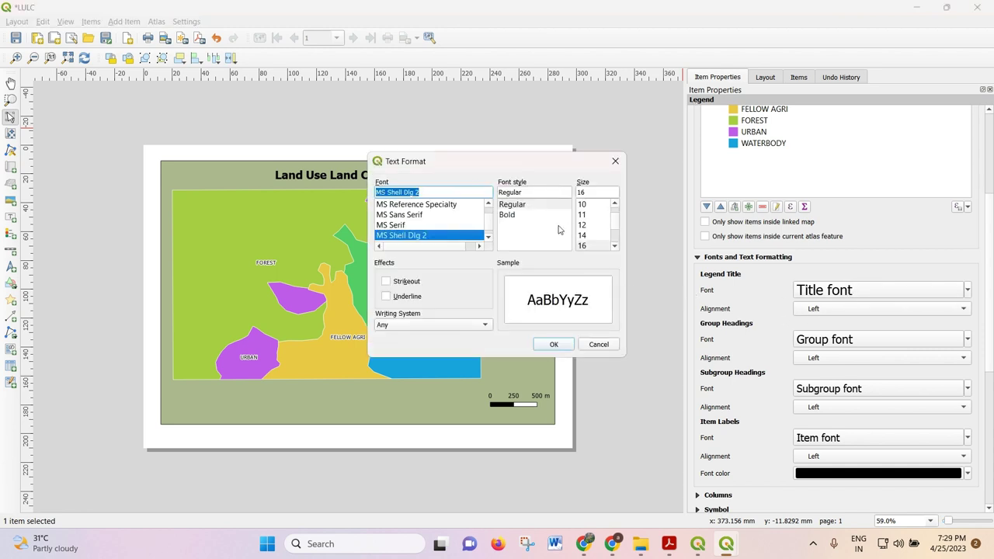
left_click(507, 214)
scroll(588, 233, "down", 3)
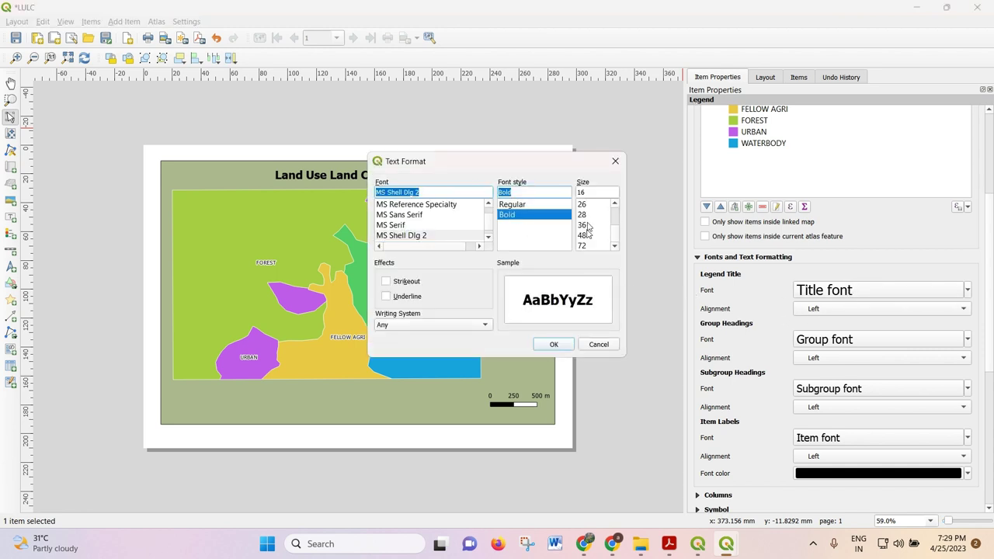
left_click(587, 216)
left_click(553, 344)
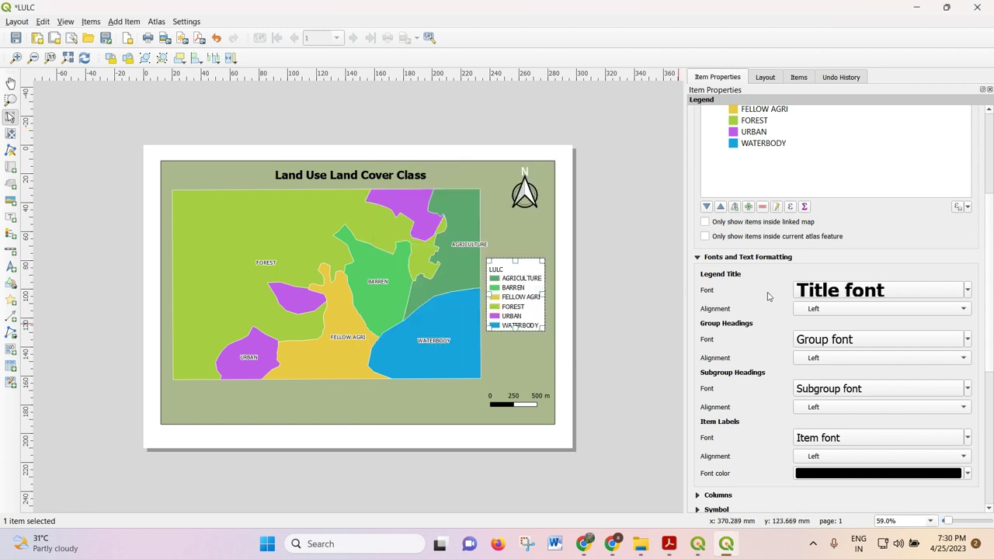
Step: Make the legend's item label font bold and choose a new size for it
left_click(847, 437)
left_click(506, 214)
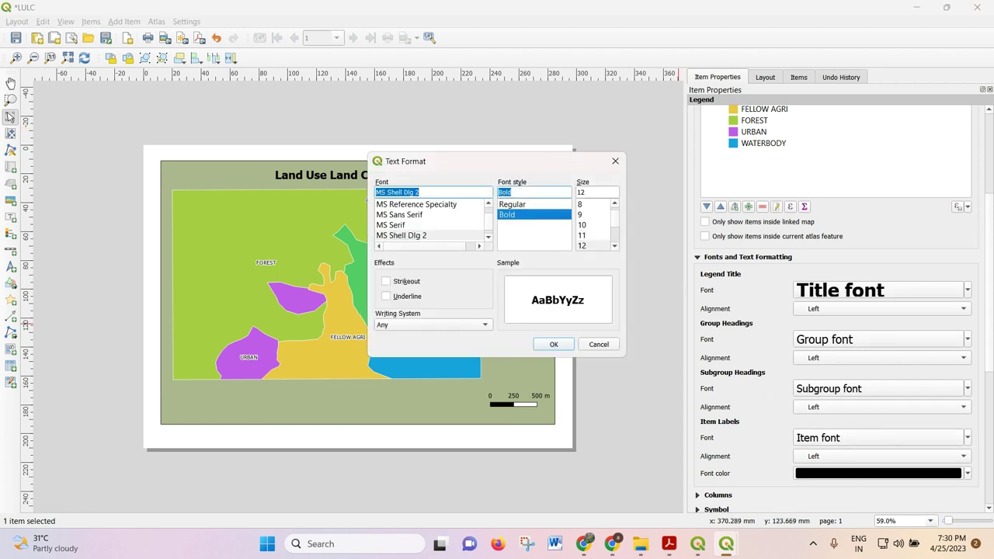
scroll(590, 232, "down", 1)
left_click(589, 236)
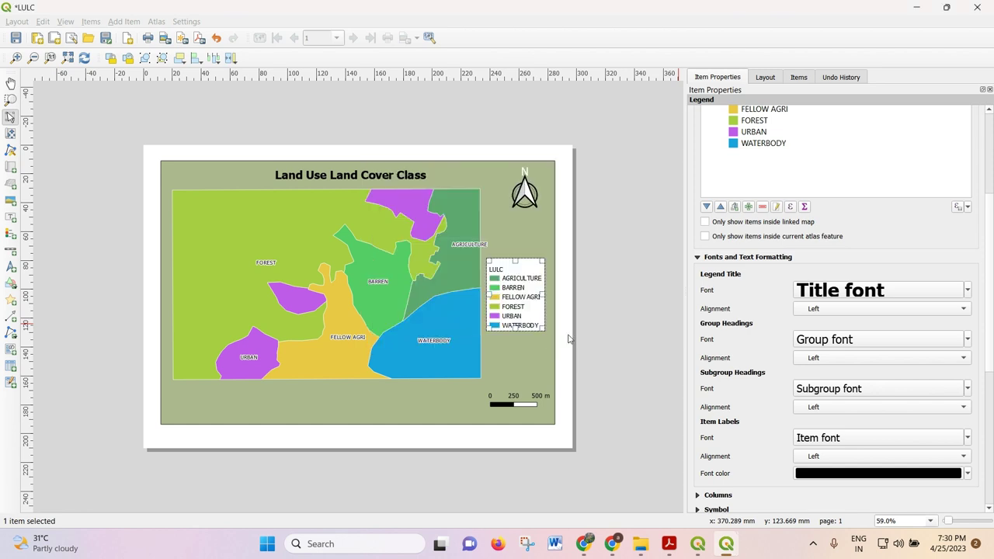
Step: Confirm the legend's bold item label font and set the subgroup heading font size to 26
left_click(554, 343)
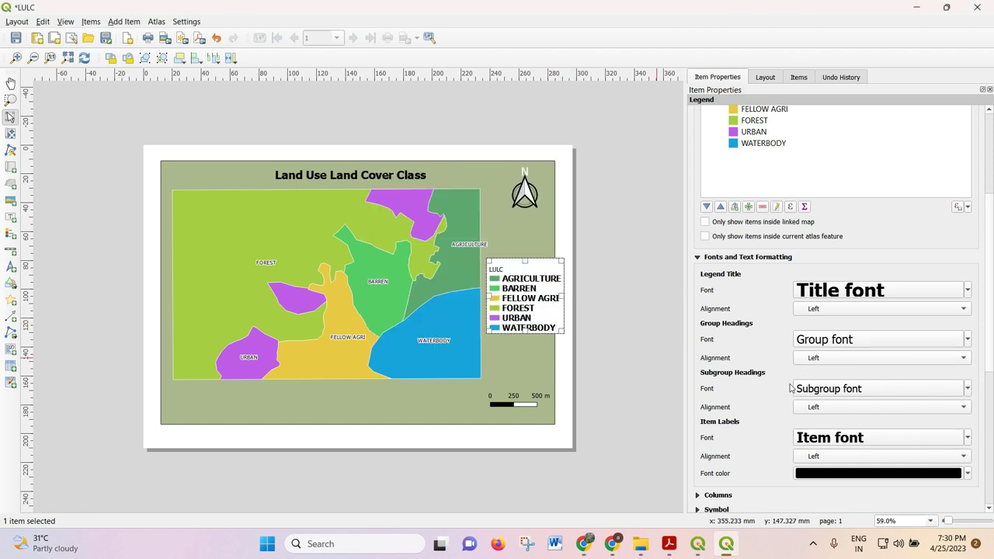
left_click(815, 388)
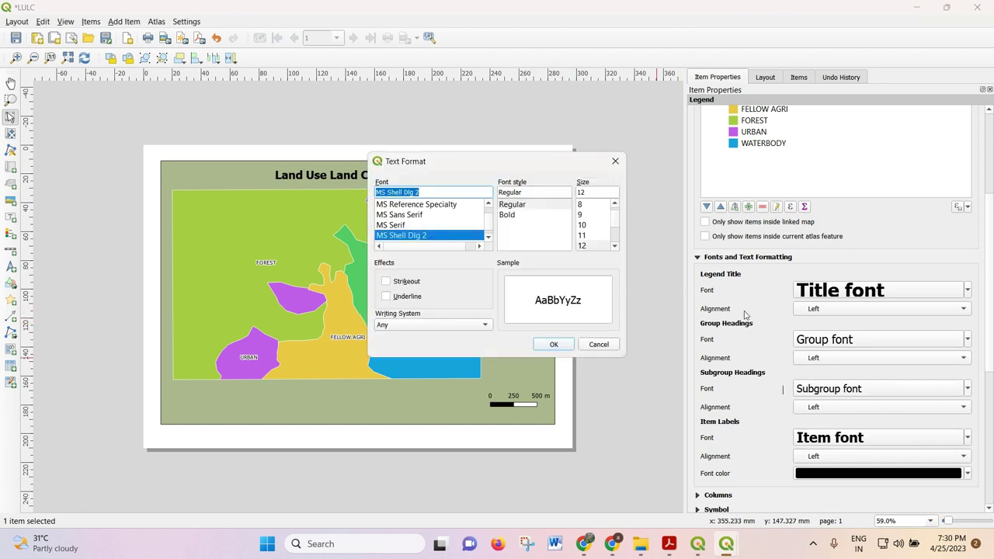
left_click(513, 224)
scroll(591, 235, "down", 3)
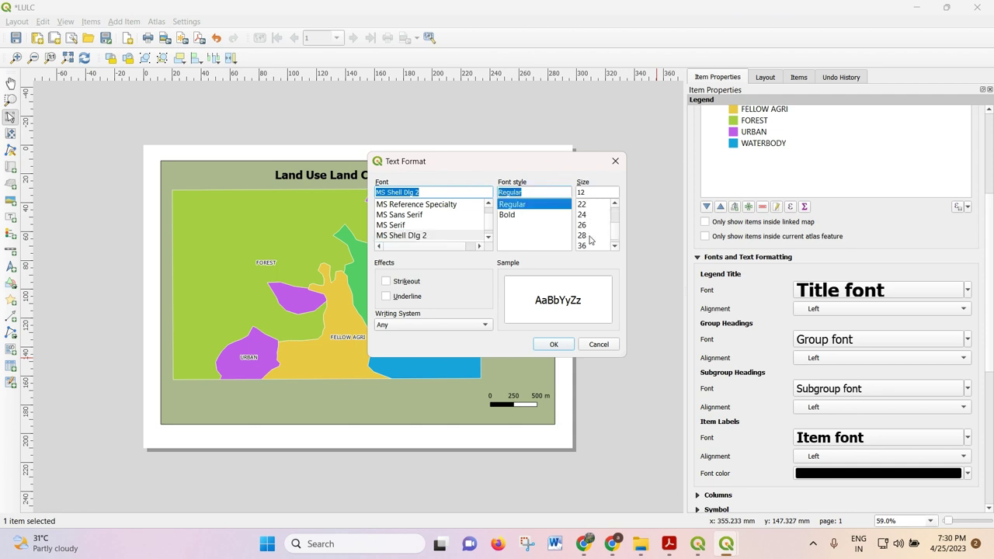
left_click(582, 235)
left_click(553, 344)
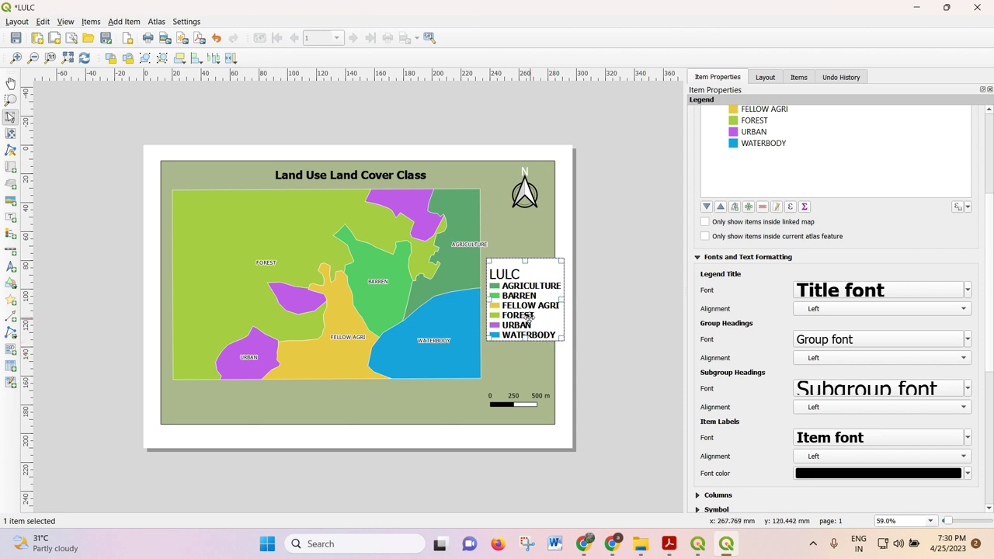
Step: Set the legend's item label font size to 12 and its subgroup heading font size to 22
left_click(826, 437)
left_click(582, 224)
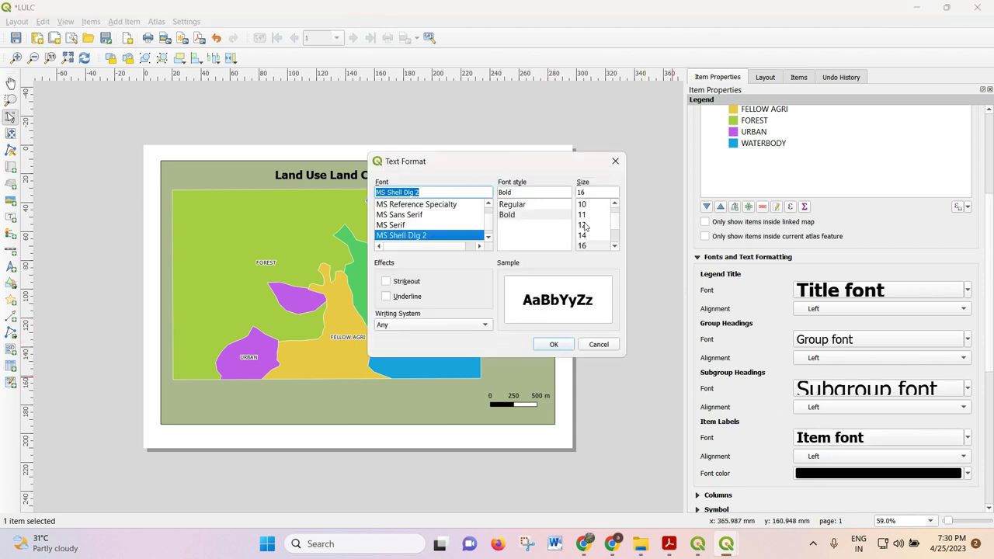
left_click(553, 344)
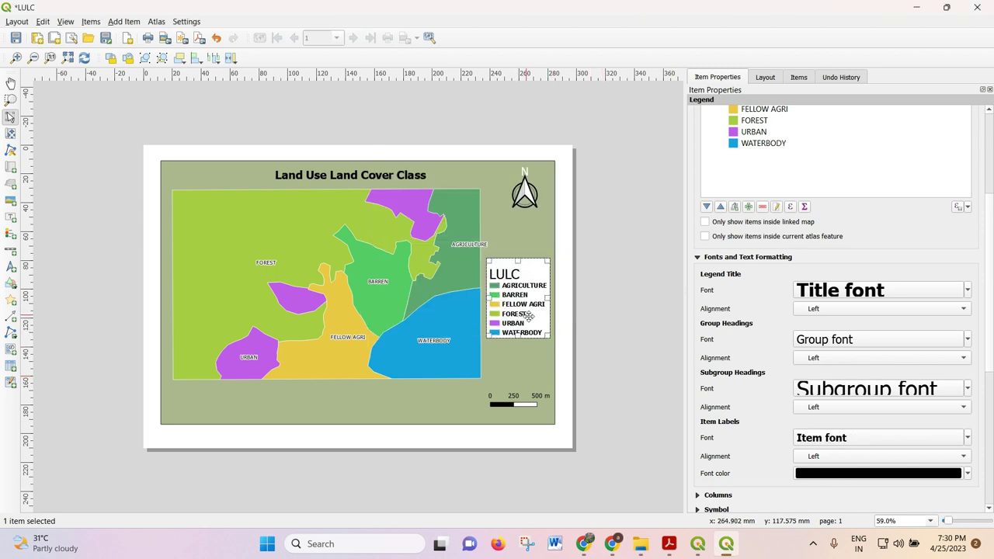
left_click(877, 388)
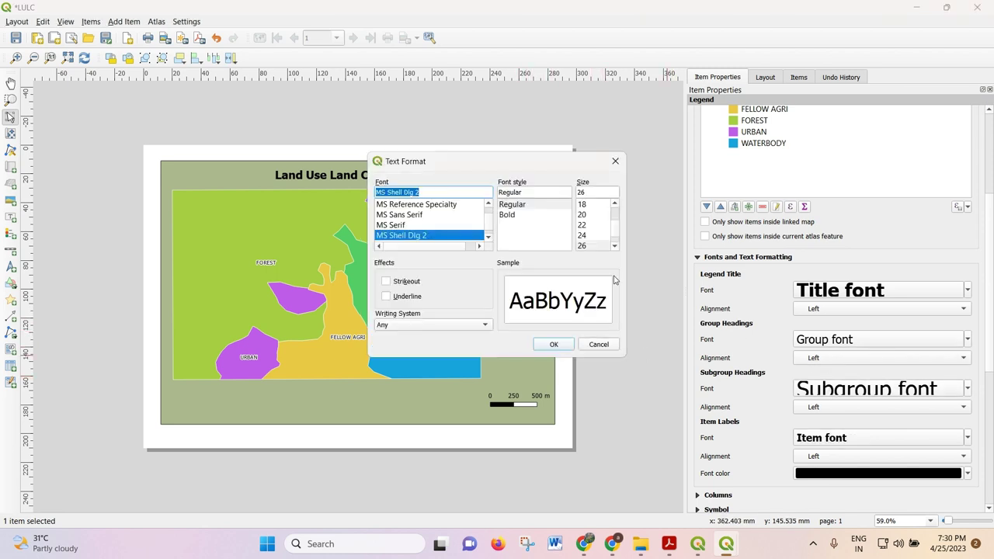
left_click(582, 224)
left_click(554, 344)
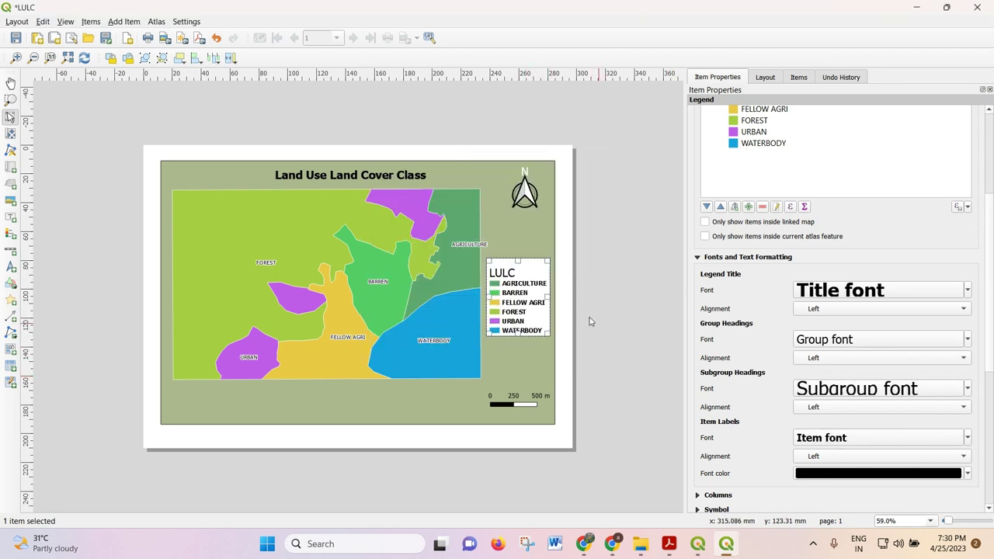
Step: Set the legend's subgroup heading font size to 20 and position the legend just above the scale bar, beside the map
left_click_drag(523, 303, 528, 331)
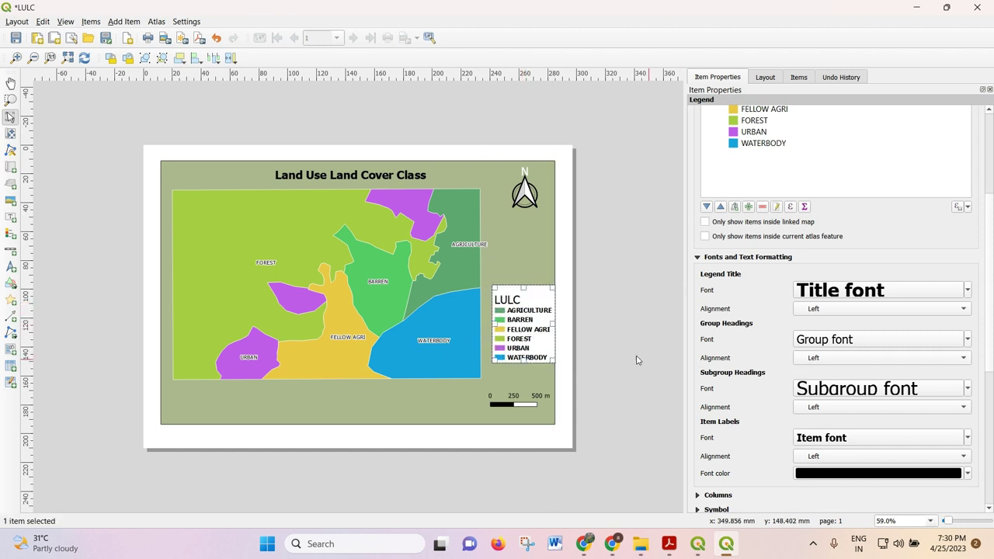
left_click(862, 388)
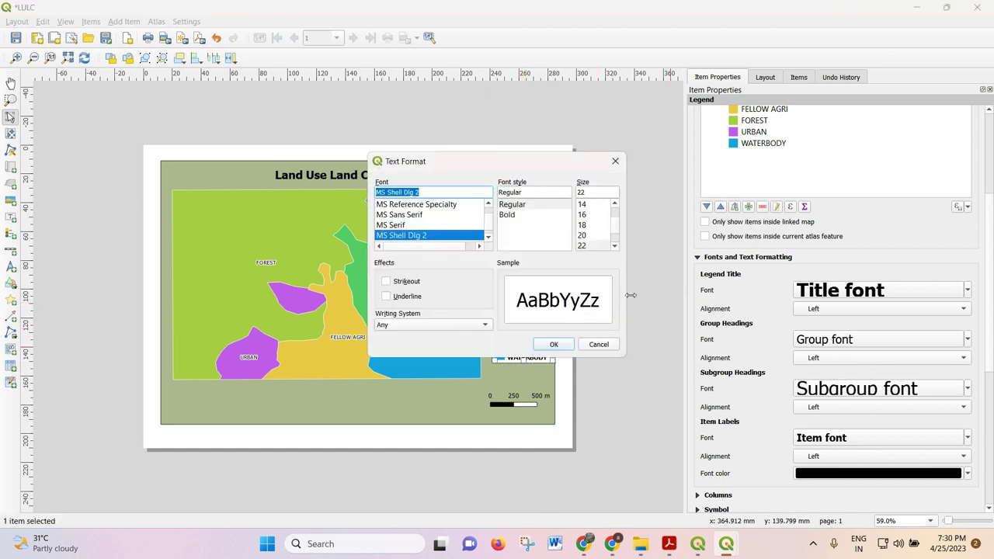
left_click(595, 235)
left_click(553, 343)
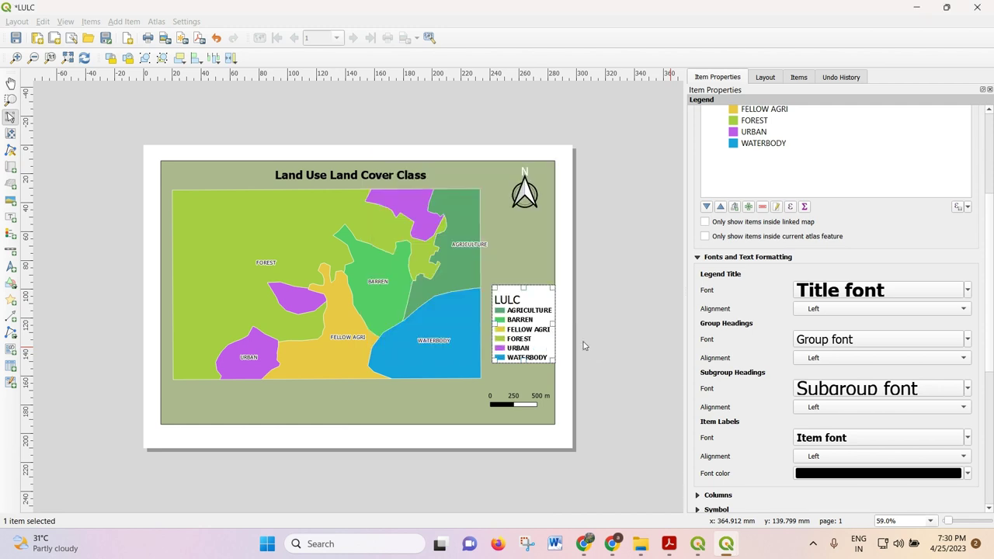
left_click_drag(504, 309, 491, 325)
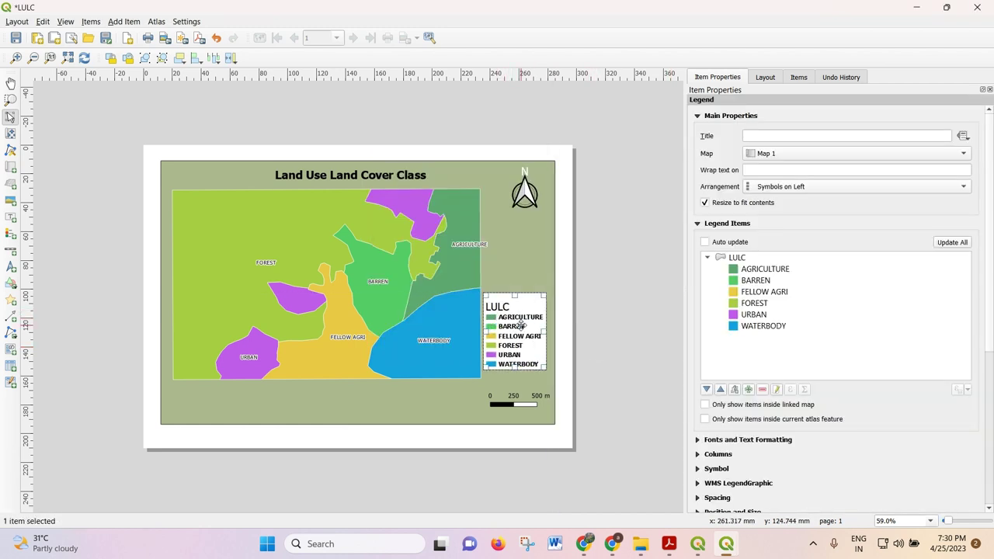
left_click_drag(518, 324, 522, 324)
left_click(629, 331)
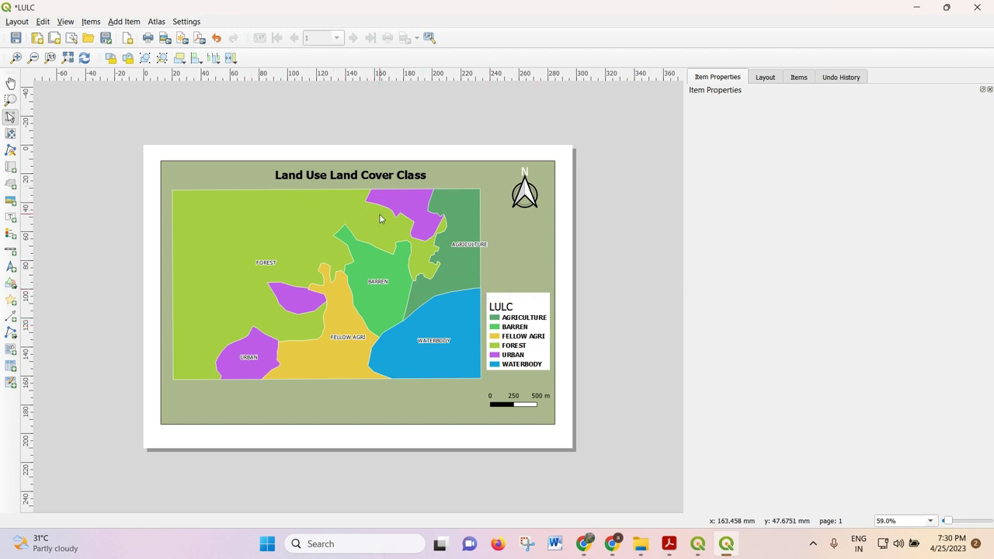
Step: Try an attribute table sourced from the clip_shp layer over the map's lower-left corner and delete it
left_click(134, 21)
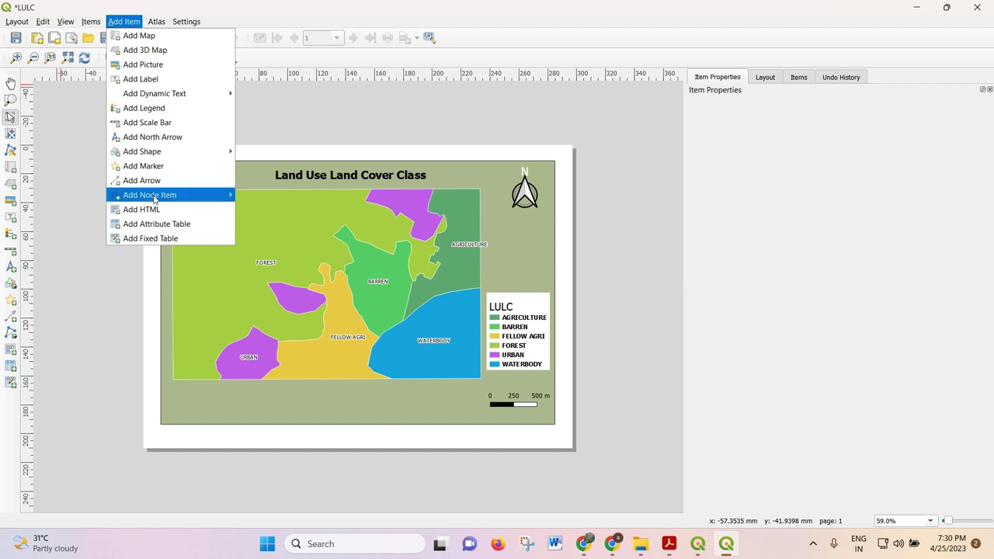
mouse_move(154, 200)
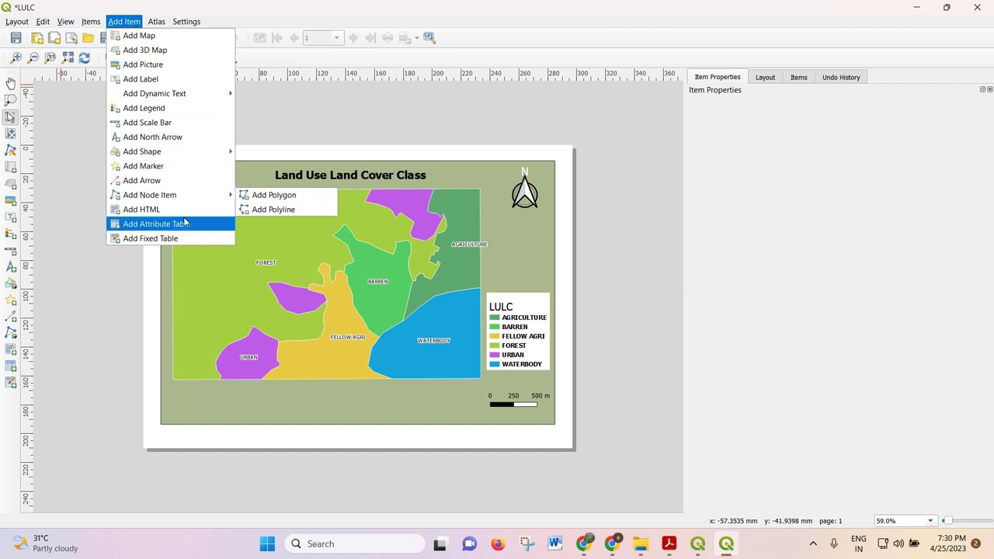
left_click(185, 223)
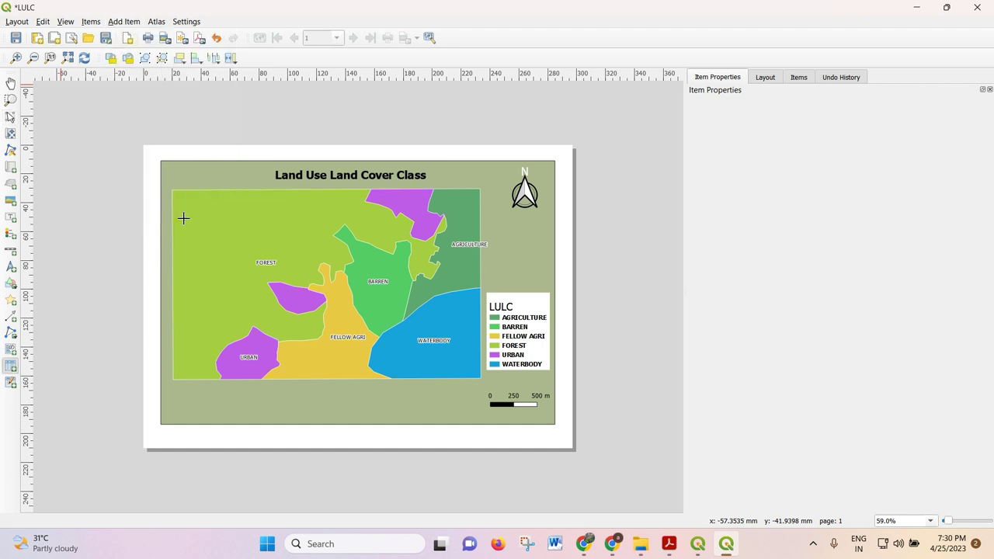
left_click_drag(171, 313, 322, 416)
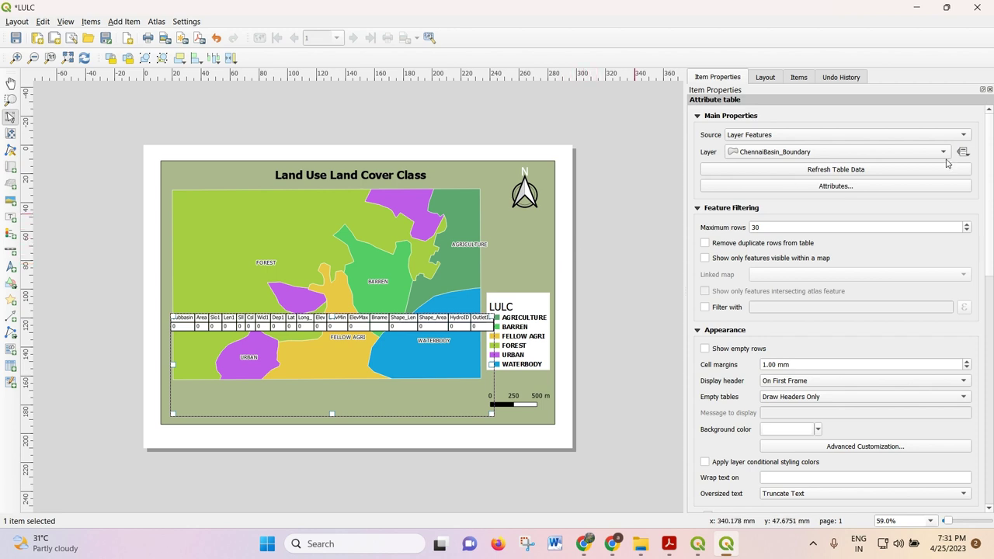
left_click(896, 151)
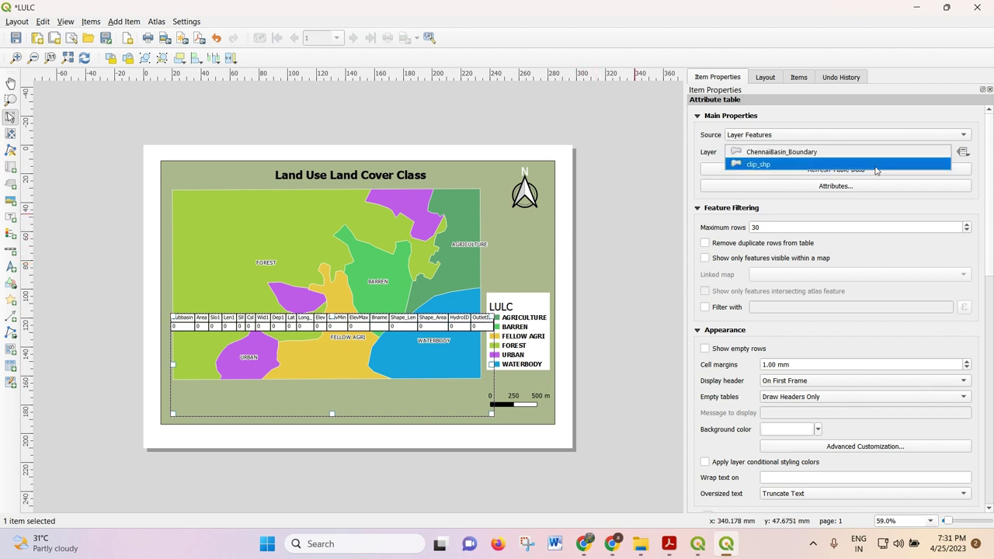
left_click(877, 164)
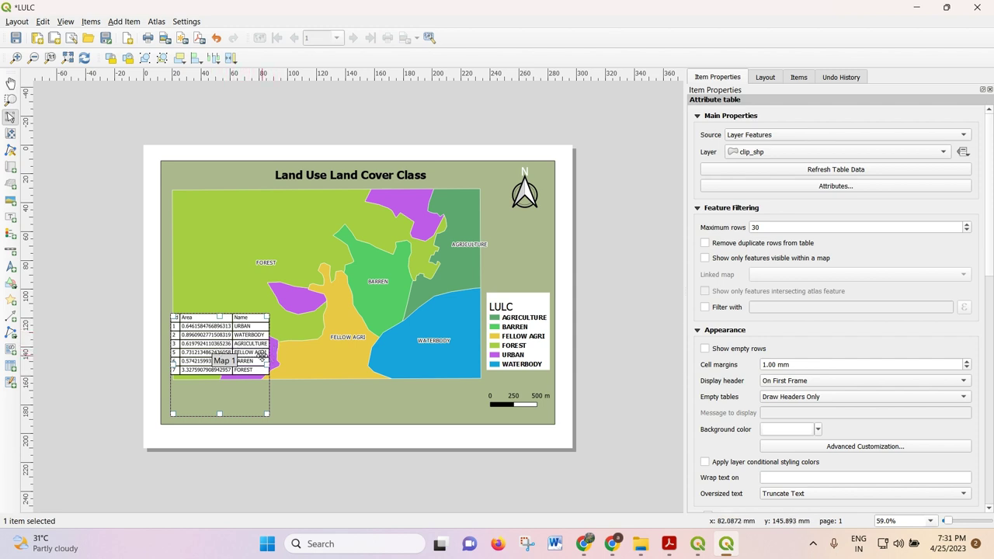
key("Delete")
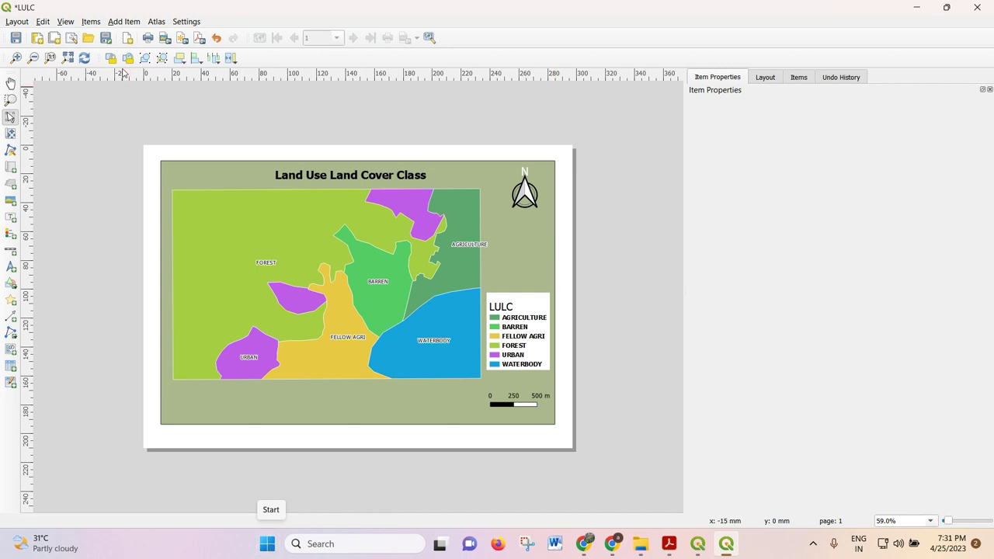
Step: Add a fixed table at the lower-left corner of the map frame and open its contents for editing
left_click(123, 21)
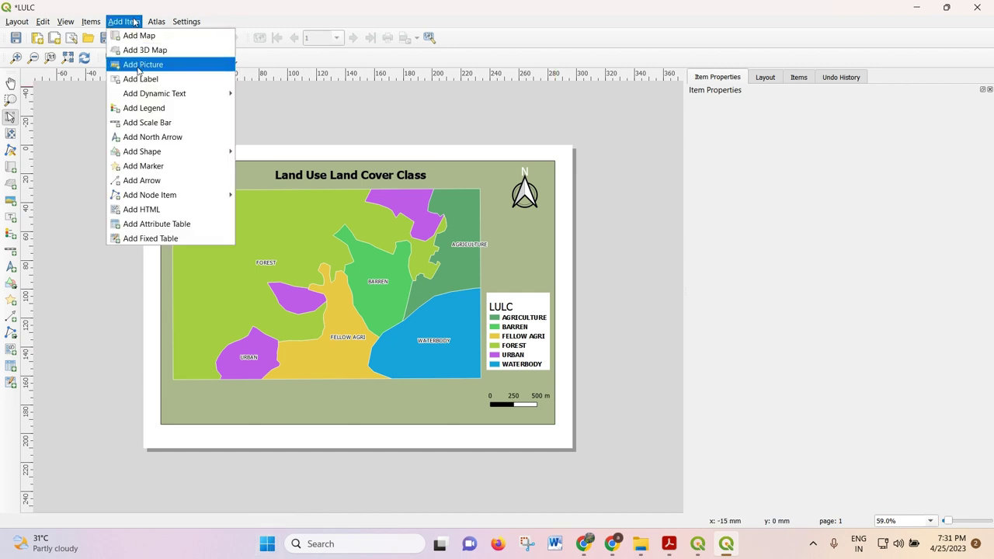
mouse_move(178, 195)
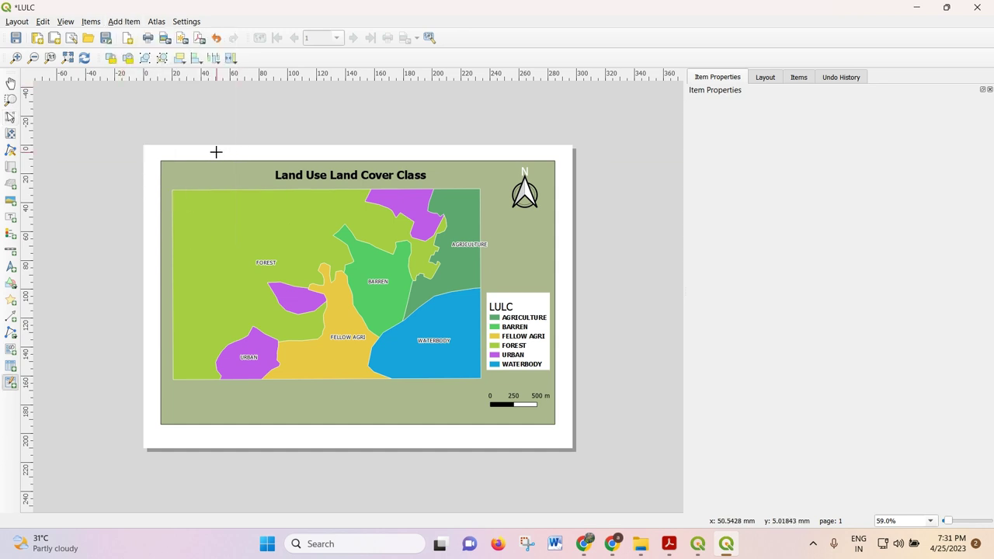
left_click_drag(161, 352, 314, 431)
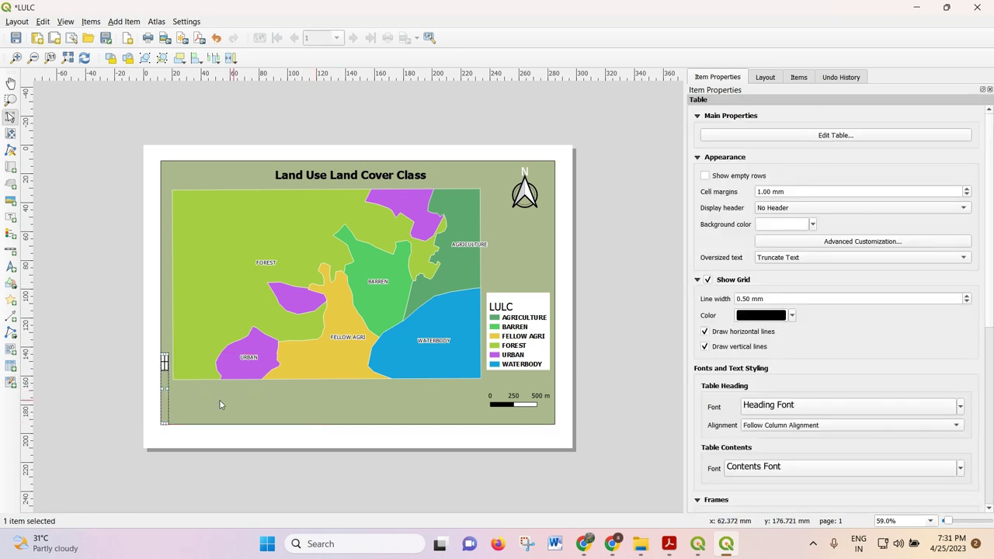
left_click(873, 137)
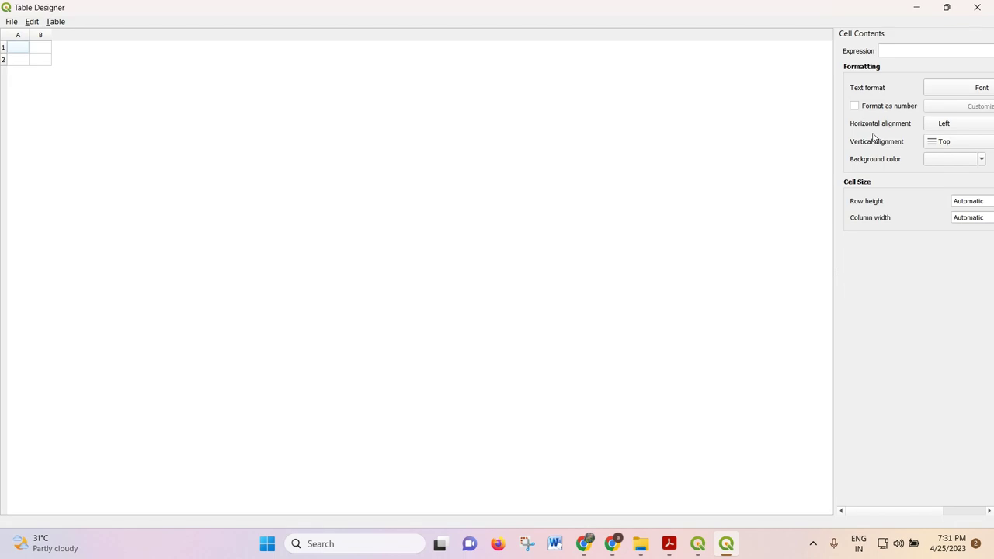
Step: Restore the Table Designer to a smaller window, then move and widen it so all its controls are within reach
left_click(11, 22)
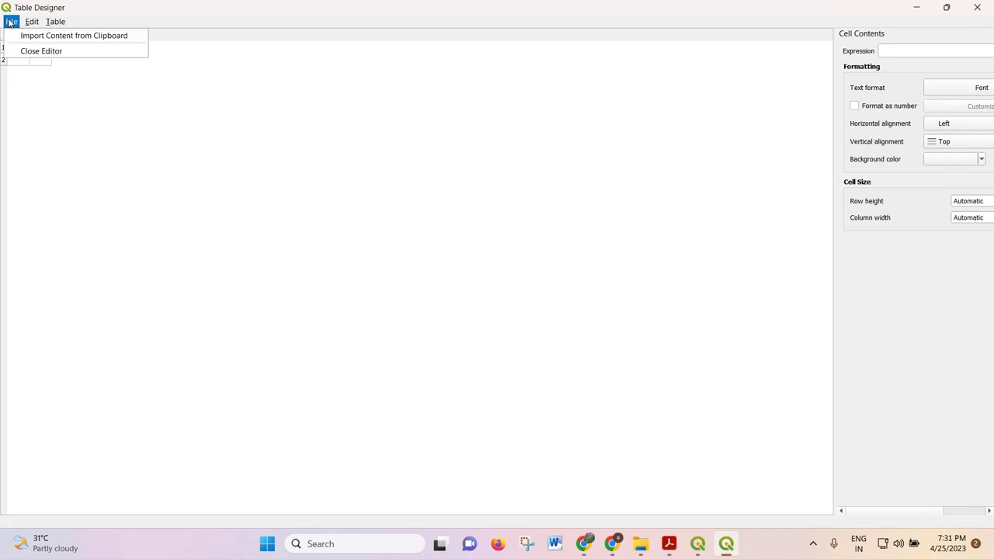
left_click(24, 84)
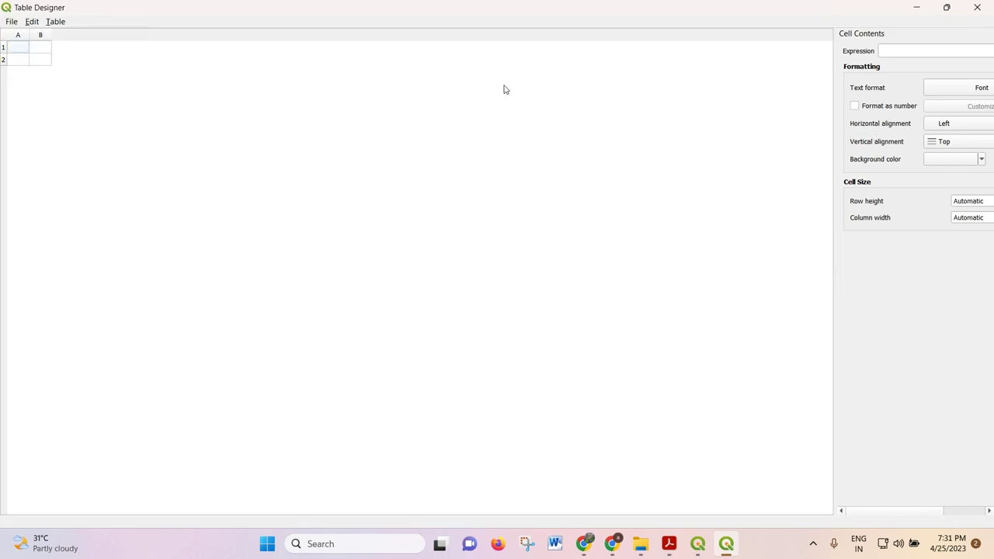
left_click(945, 7)
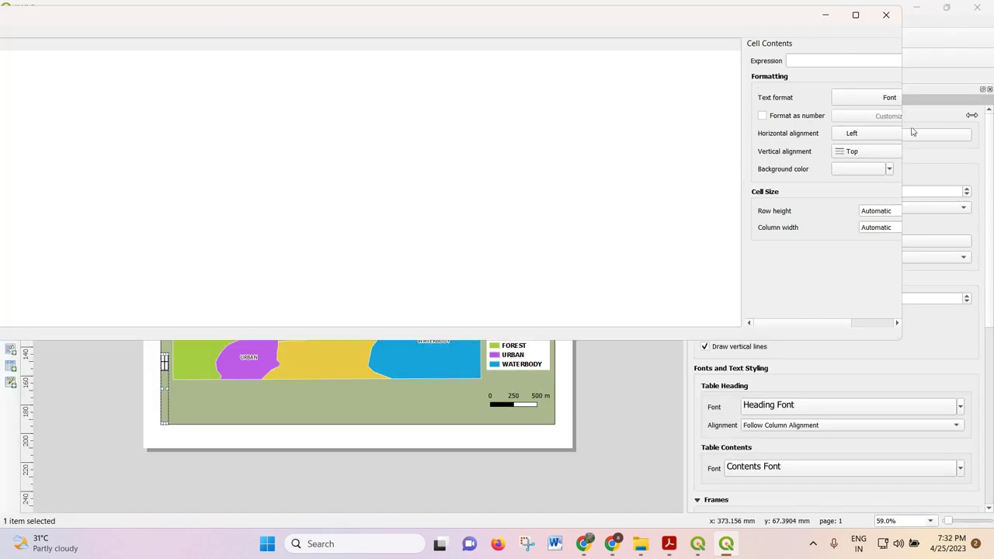
left_click_drag(155, 18, 313, 47)
left_click_drag(68, 149, 550, 152)
left_click_drag(650, 44, 298, 34)
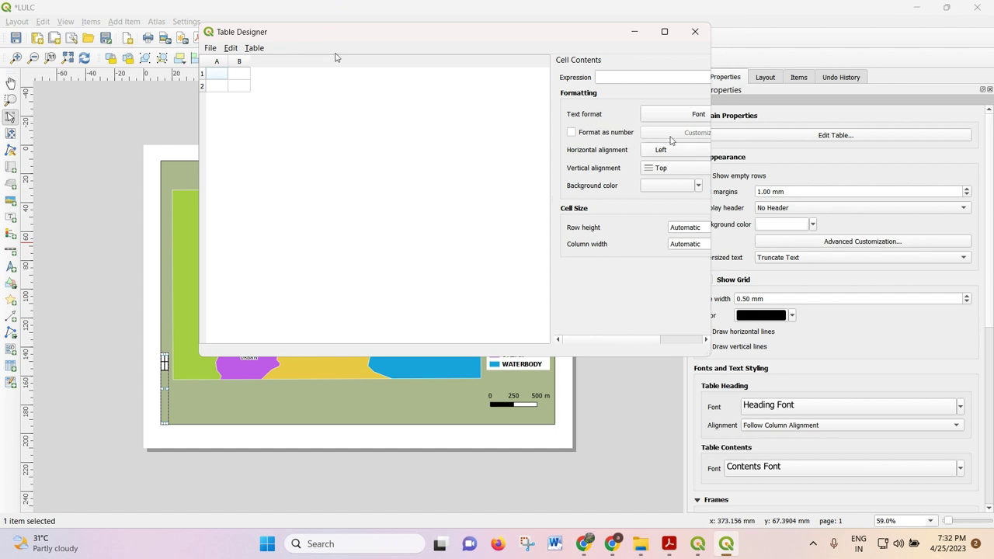
left_click_drag(711, 100, 786, 98)
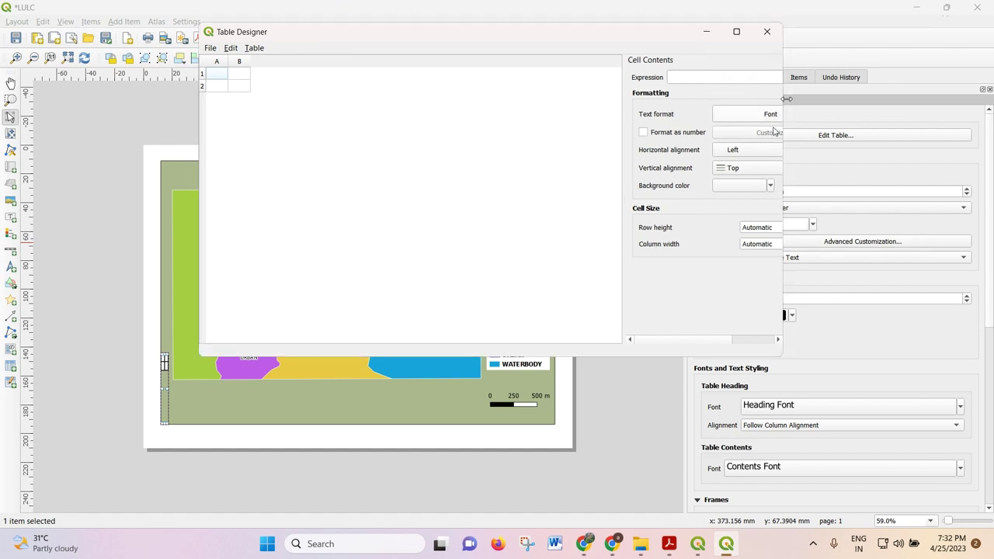
left_click_drag(666, 340, 526, 318)
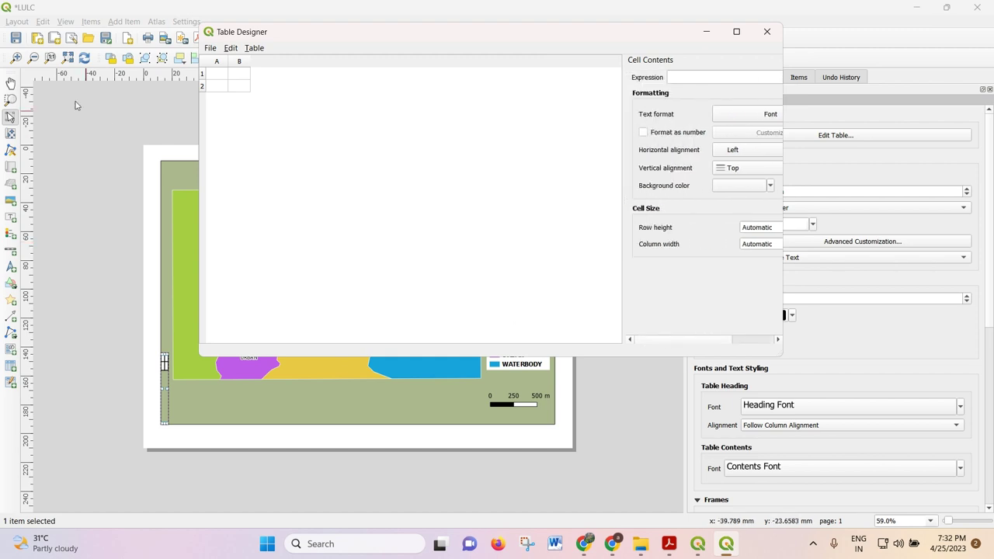
left_click(231, 47)
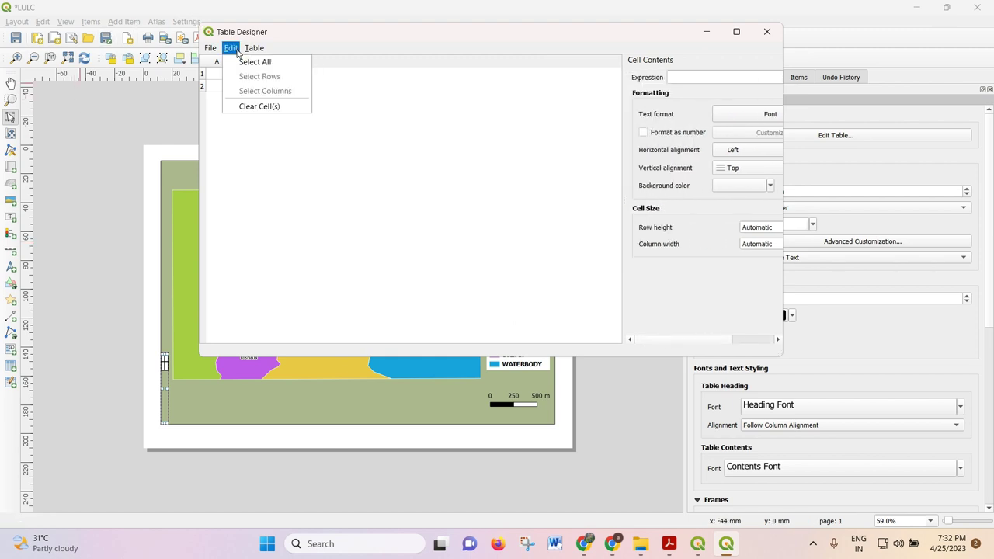
left_click(236, 126)
left_click_drag(220, 74, 221, 87)
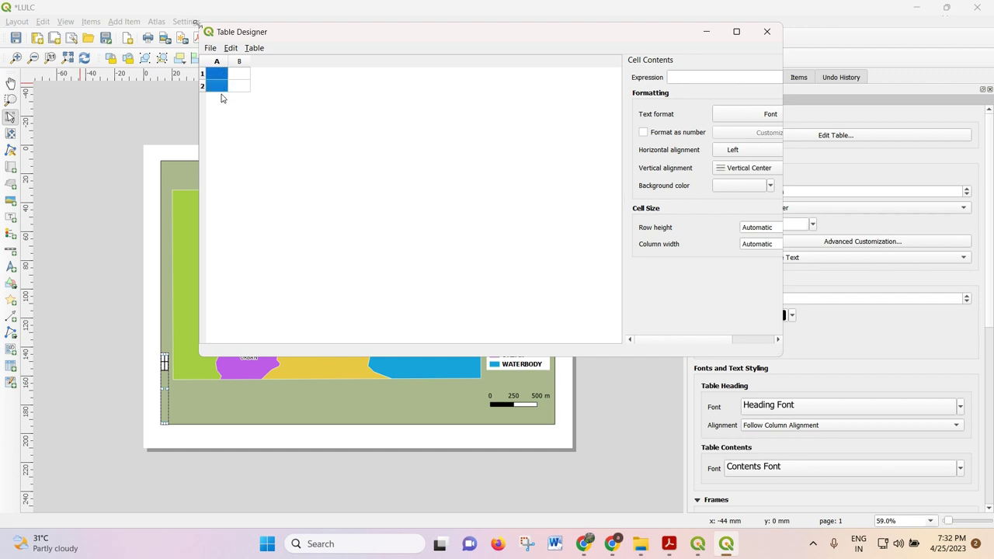
left_click(227, 48)
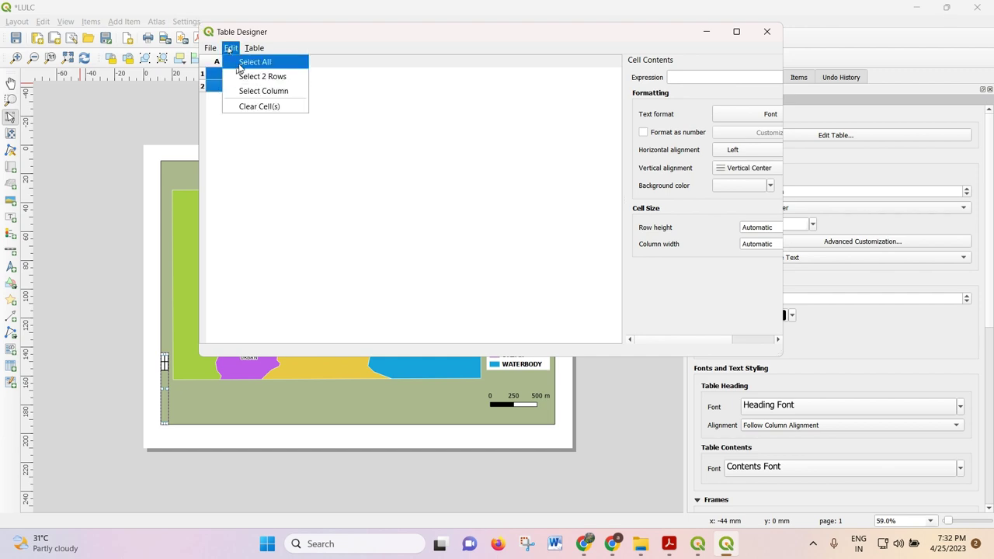
mouse_move(251, 48)
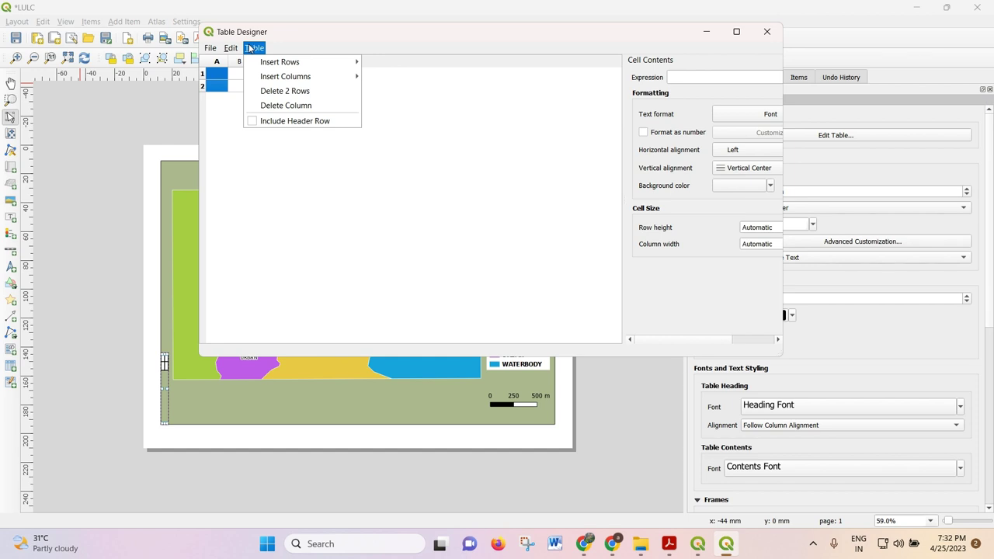
left_click(382, 31)
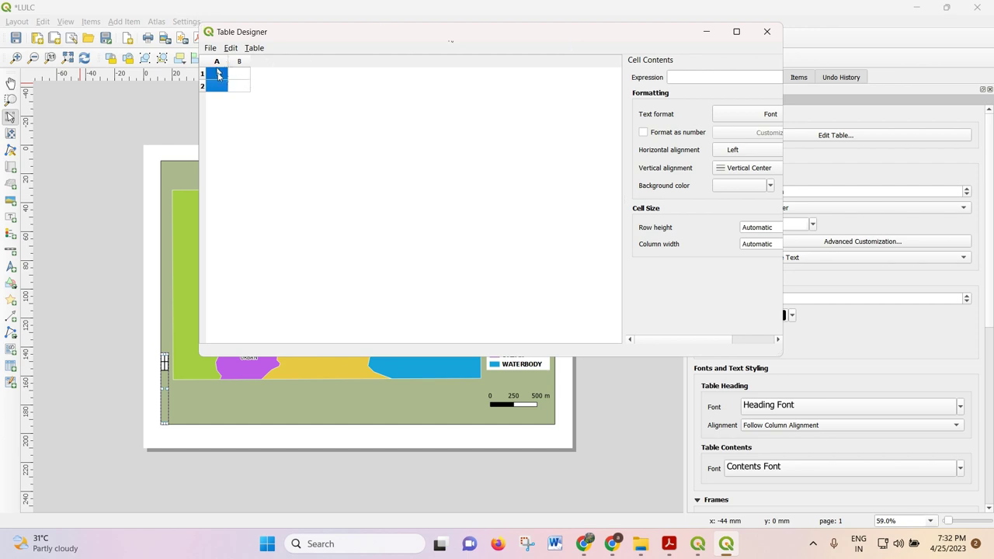
Step: Insert four rows above the two existing rows of the fixed table, two at a time
left_click(233, 48)
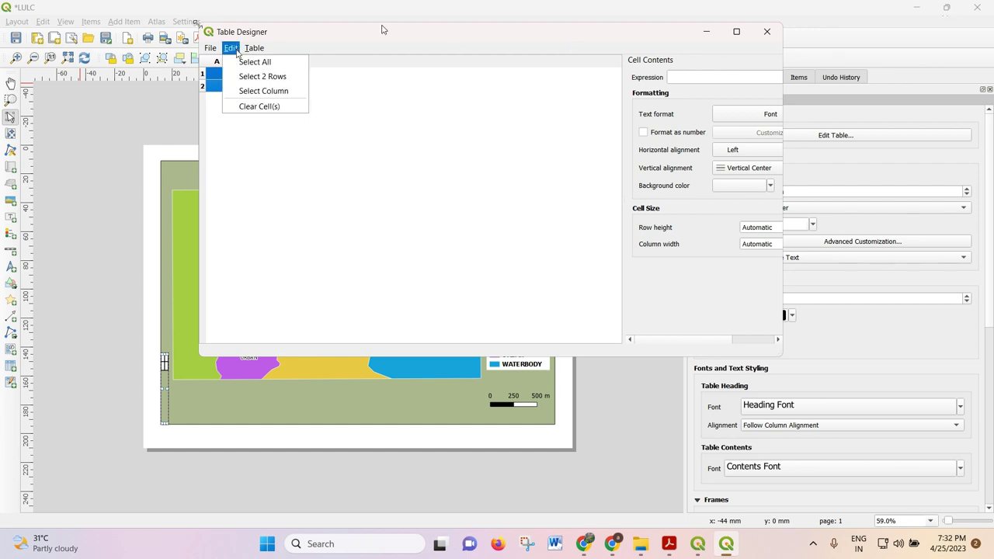
left_click(254, 48)
mouse_move(272, 66)
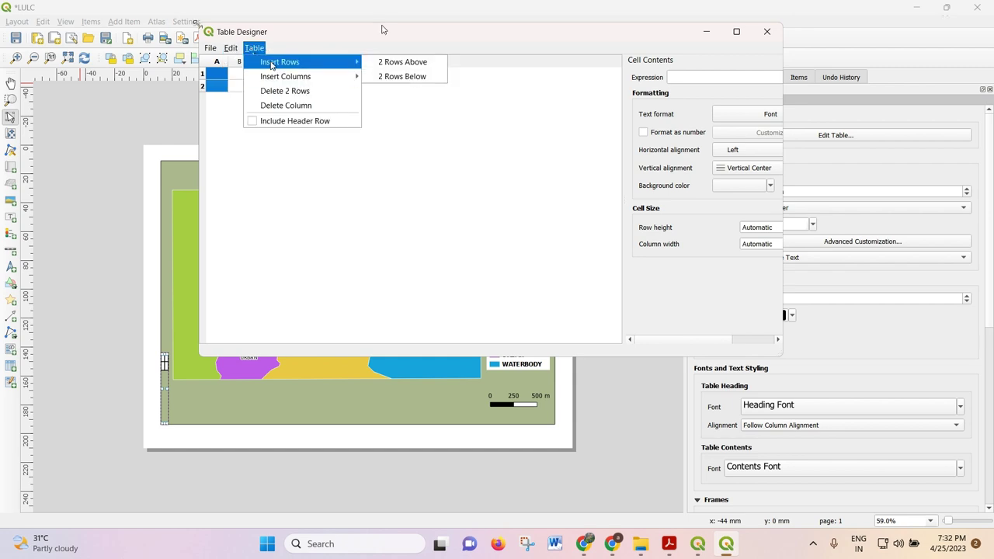
left_click(427, 62)
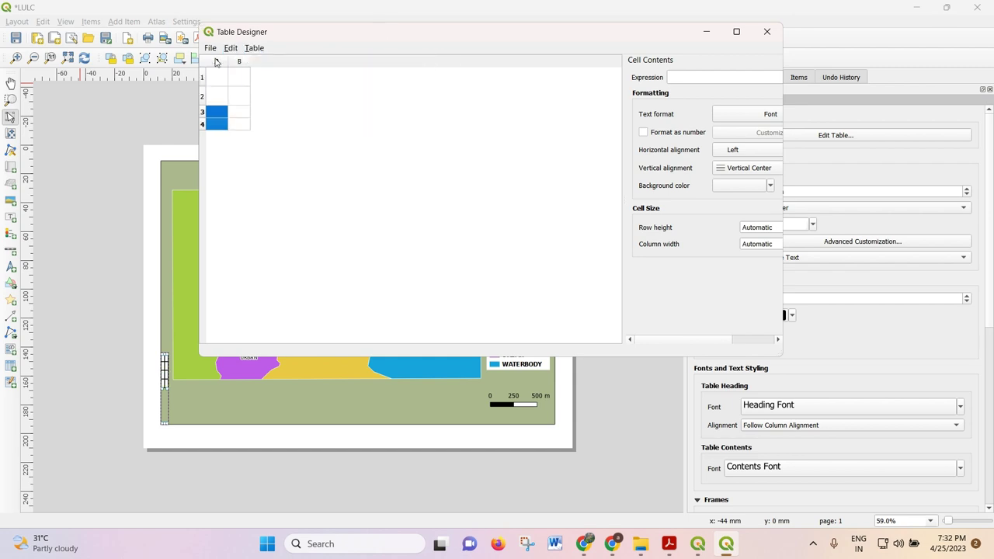
left_click(253, 48)
mouse_move(277, 62)
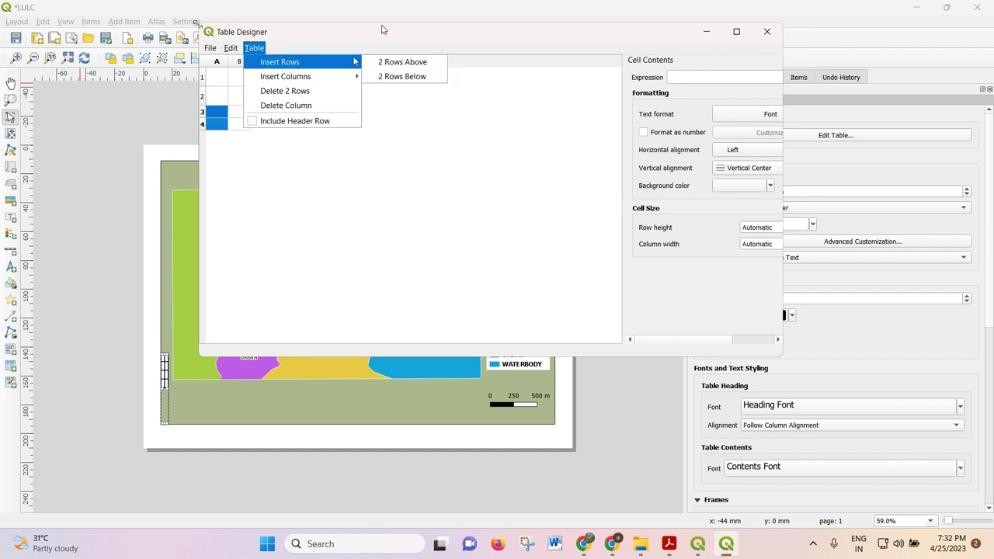
left_click(404, 62)
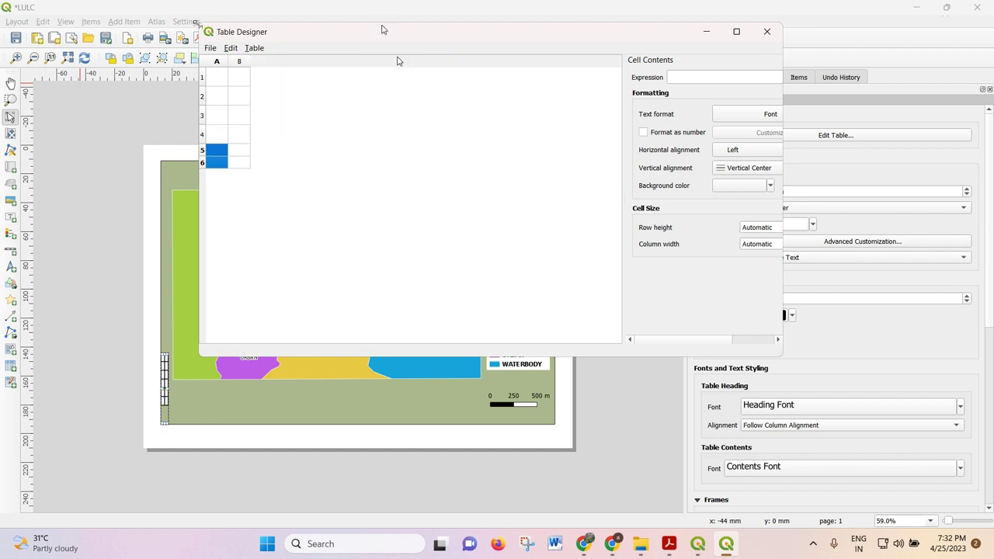
Step: Insert a new column before column B of the table
left_click(254, 48)
left_click(239, 100)
left_click(239, 61)
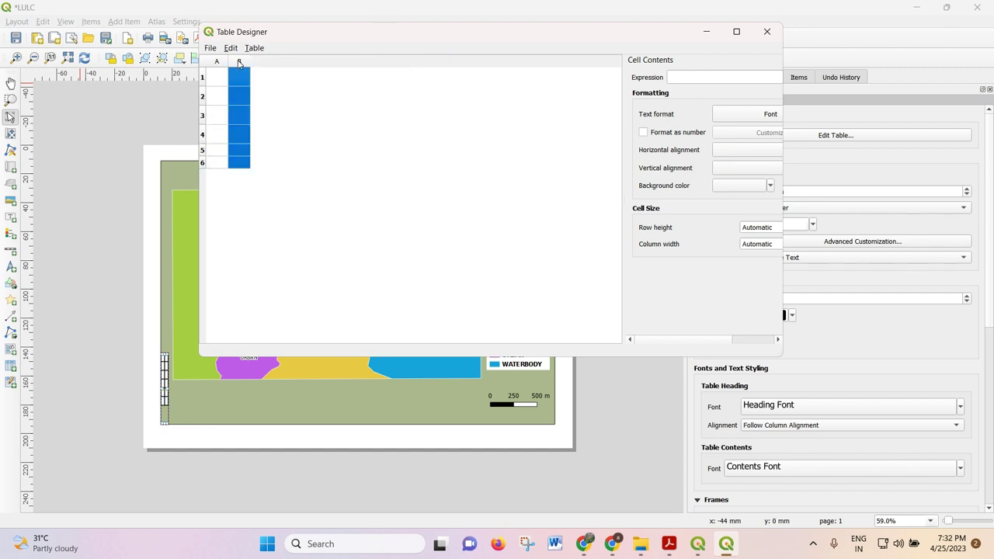
left_click(256, 49)
mouse_move(314, 77)
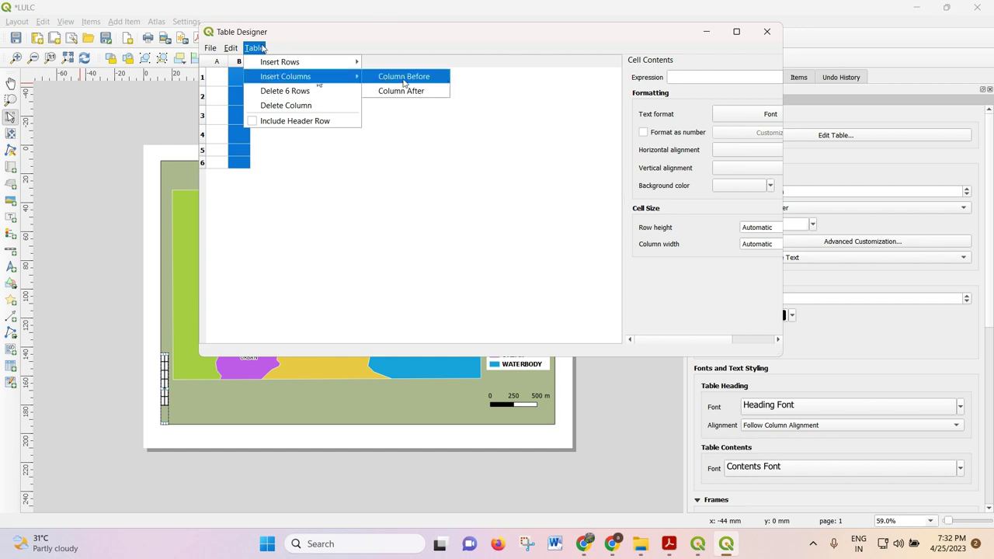
left_click(403, 78)
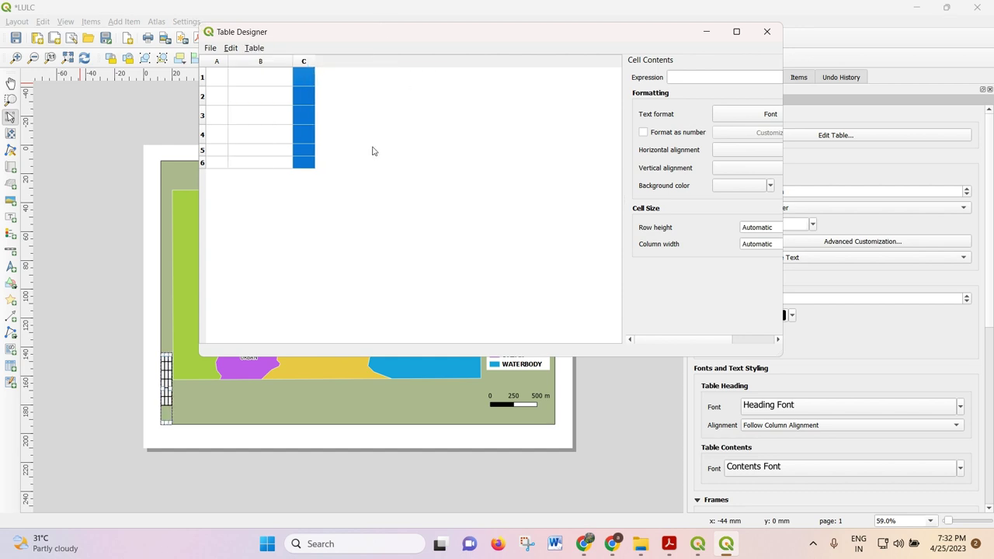
double_click(221, 75)
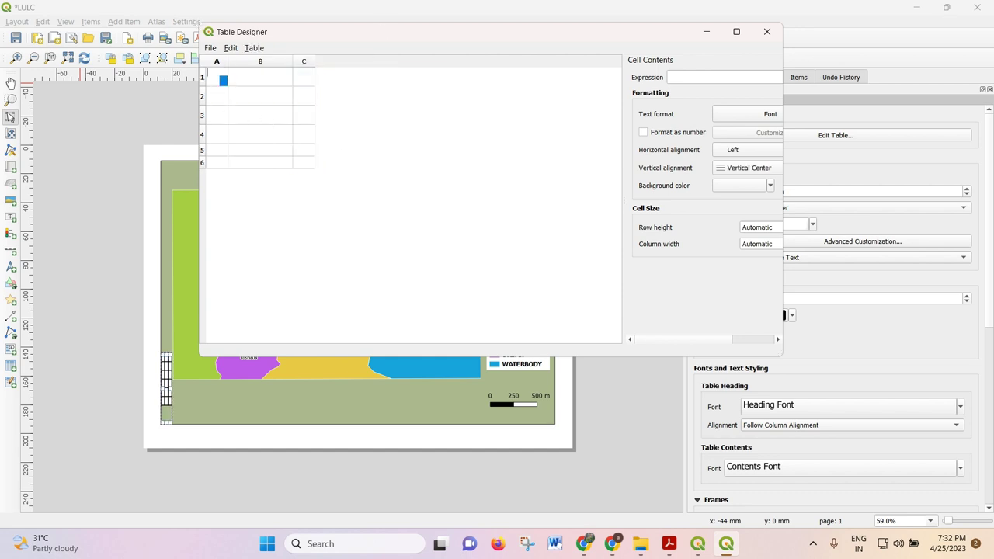
left_click(216, 61)
left_click(261, 62)
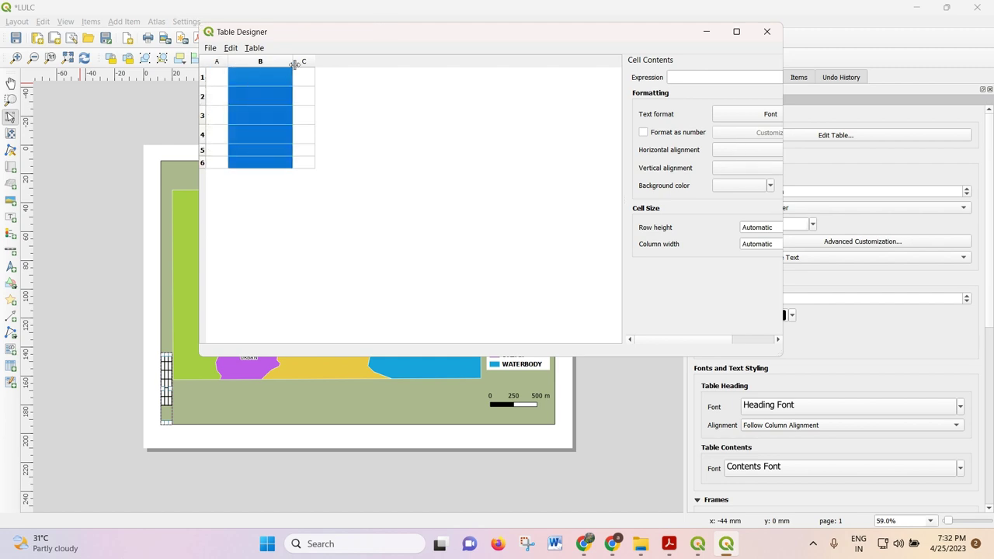
left_click(221, 77)
left_click(245, 83)
Step: Insert one more row above row 1 of the table
left_click(202, 78)
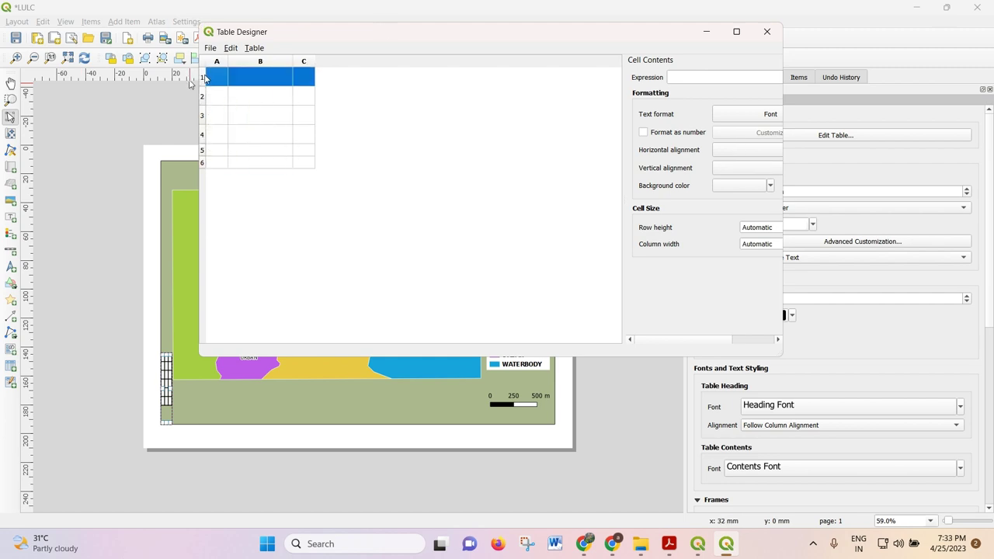
left_click(254, 47)
mouse_move(342, 62)
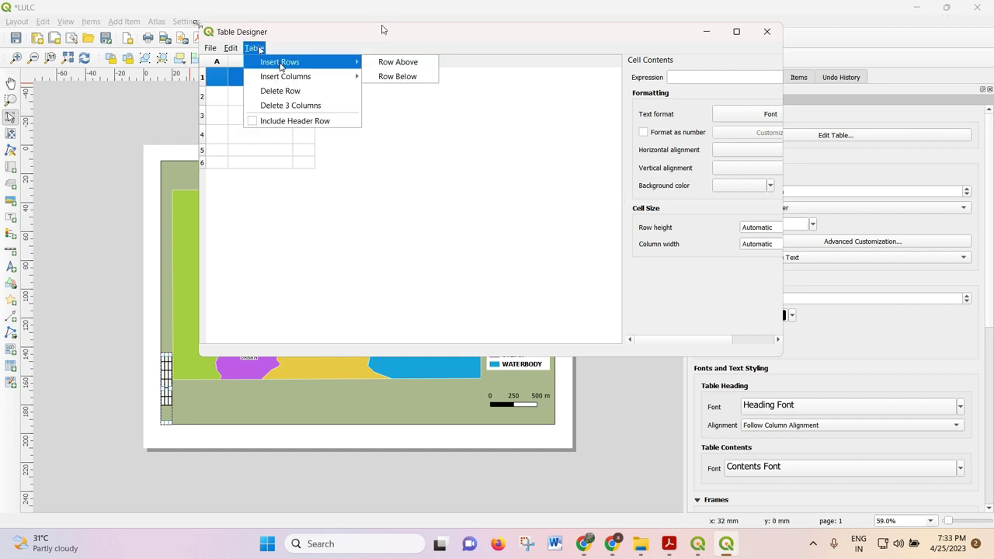
left_click(400, 64)
Step: Enter the heading "Sl. No." in the first cell of column A
left_click(222, 78)
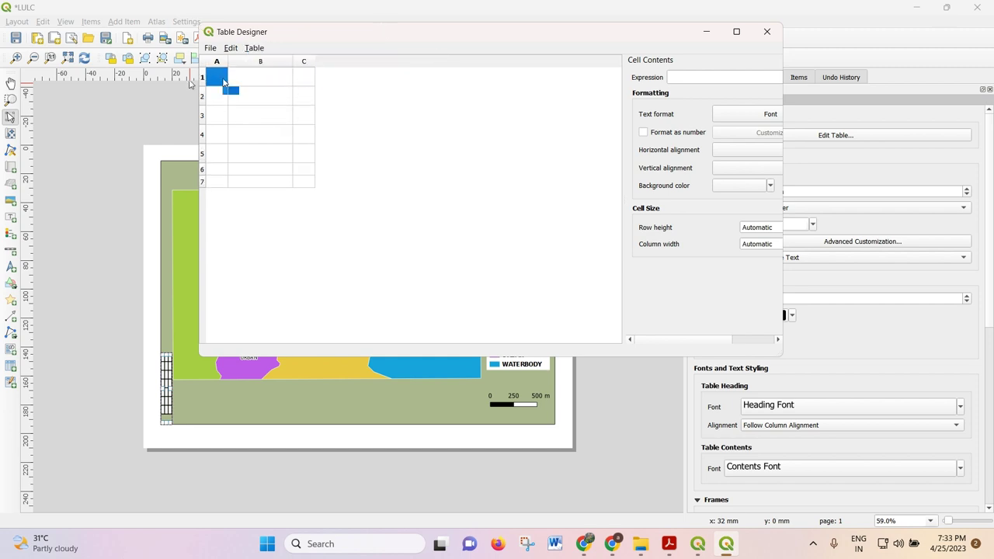
type("s")
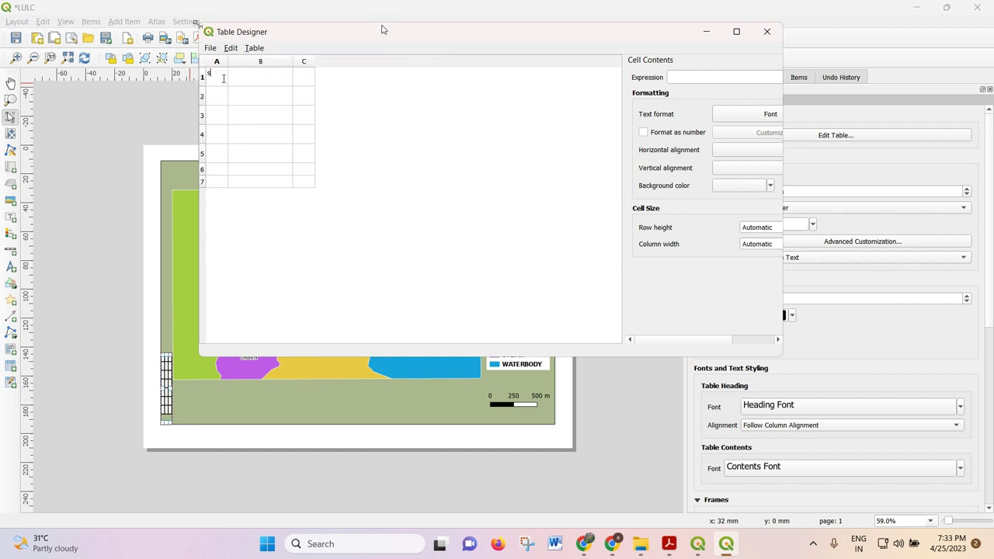
type("L\\")
key("BackSpace")
key("BackSpace")
key("BackSpace")
key("BackSpace")
type("Sl. N")
Step: Enter the headings "LULC" in column B and "Area (km2)" in column C of the first row
left_click(243, 78)
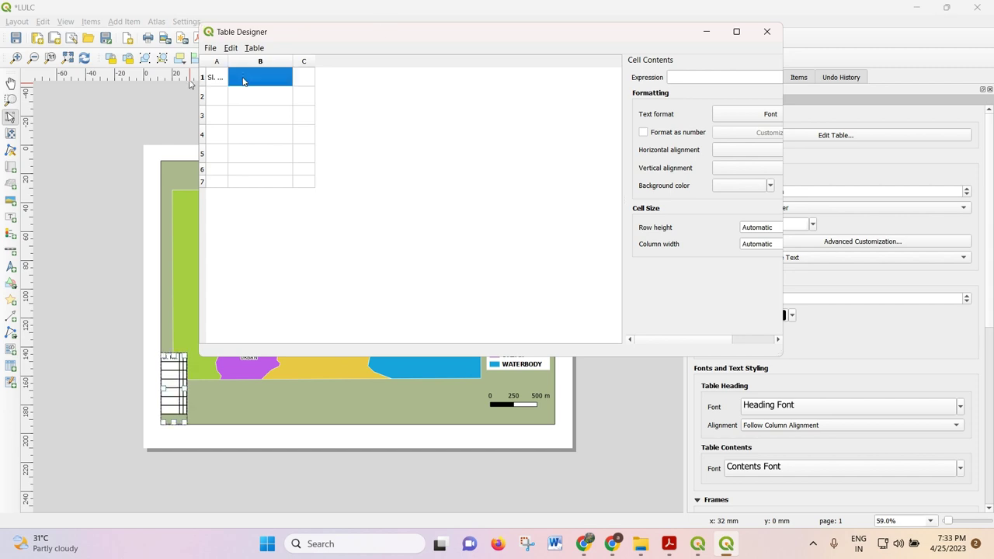
type("LULC")
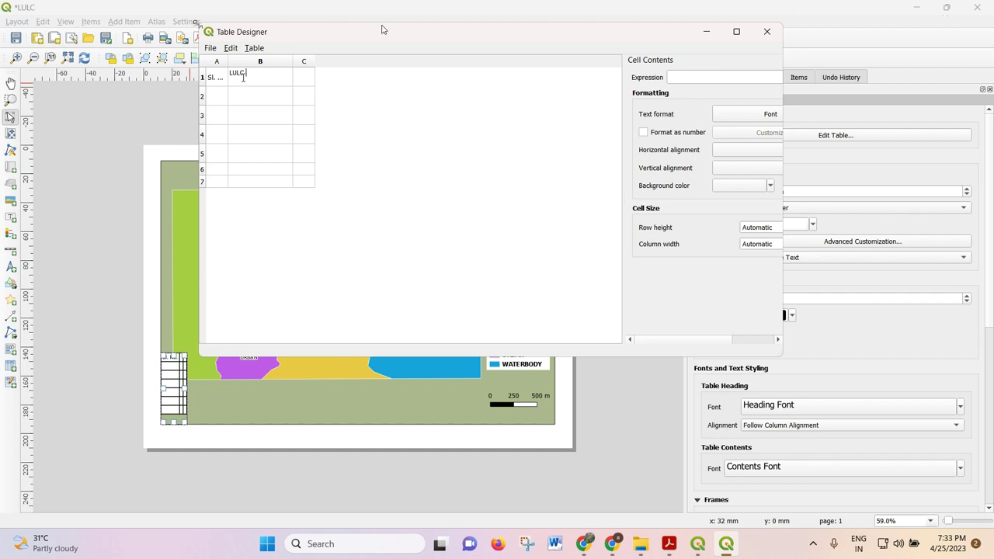
left_click(303, 83)
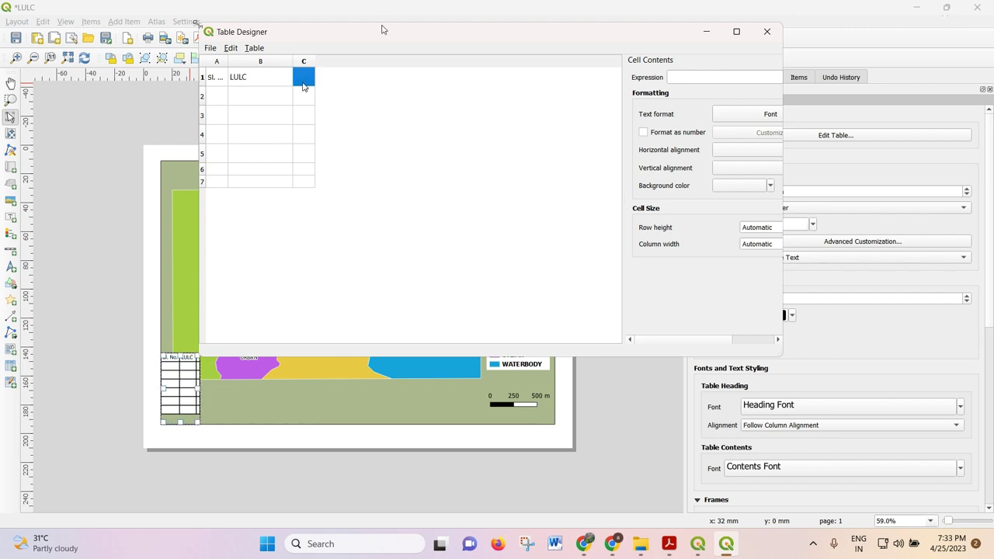
type("AREA")
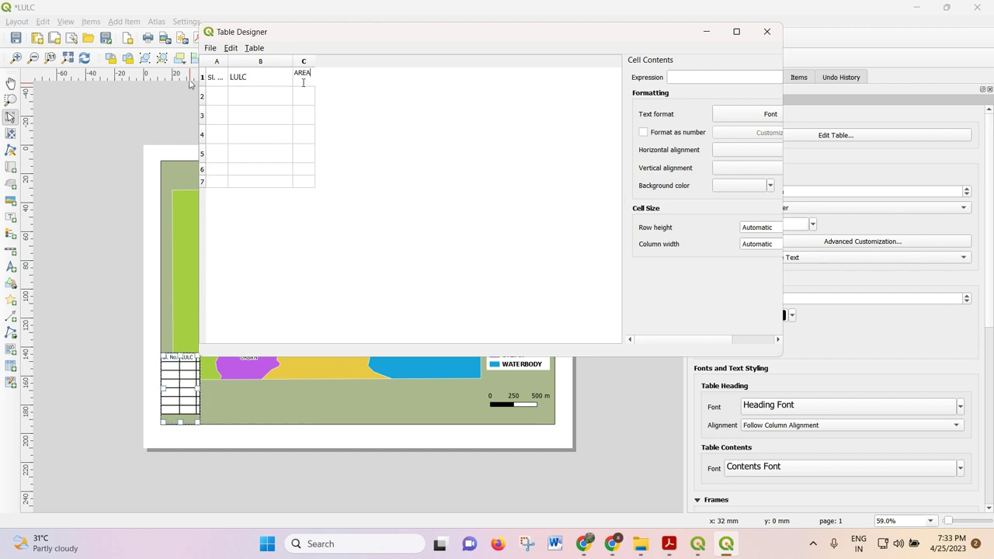
key("BackSpace")
key("BackSpace")
type("rea (km20")
key("BackSpace")
type(")")
key("Return")
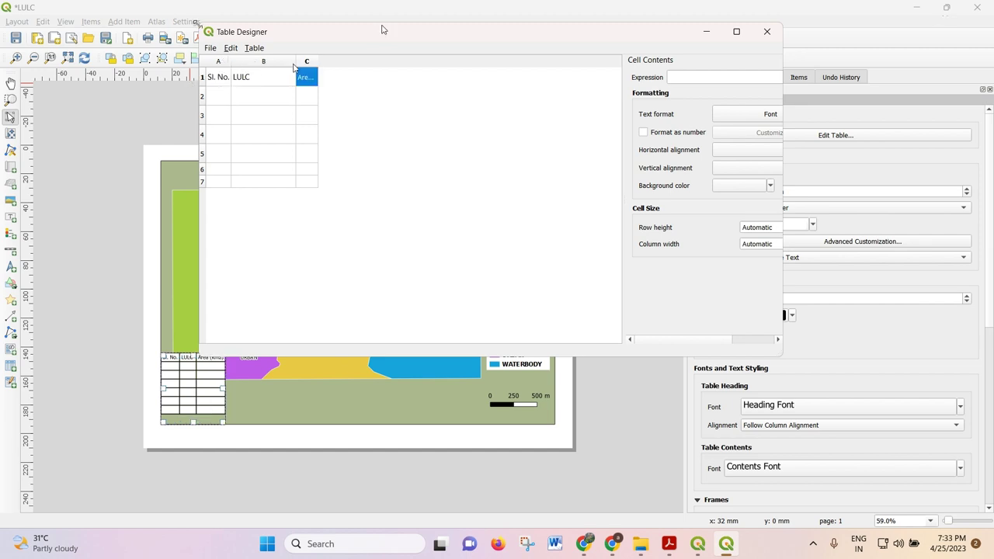
Step: Number the rows below the Sl. No. heading from 1 to 6
left_click(226, 97)
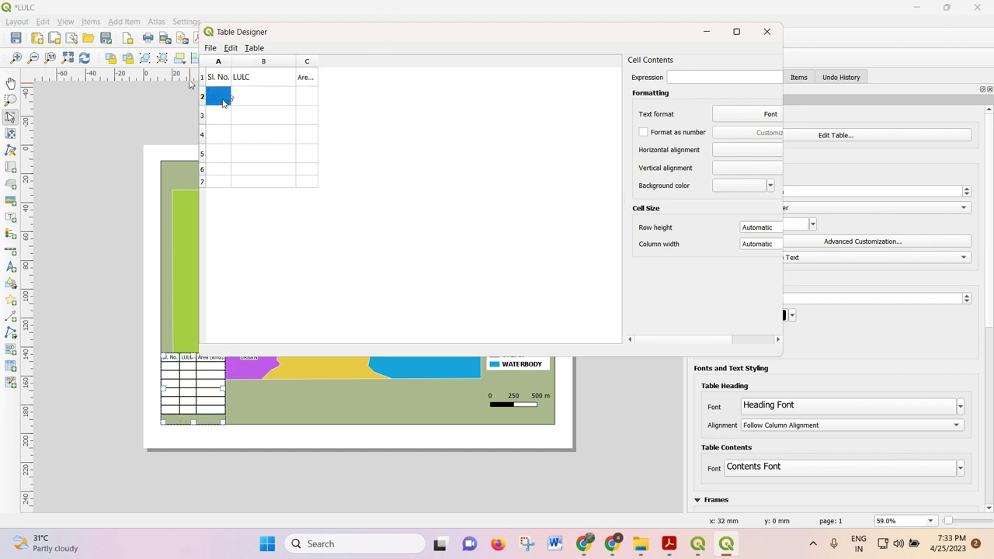
type("1")
left_click(214, 116)
type("6")
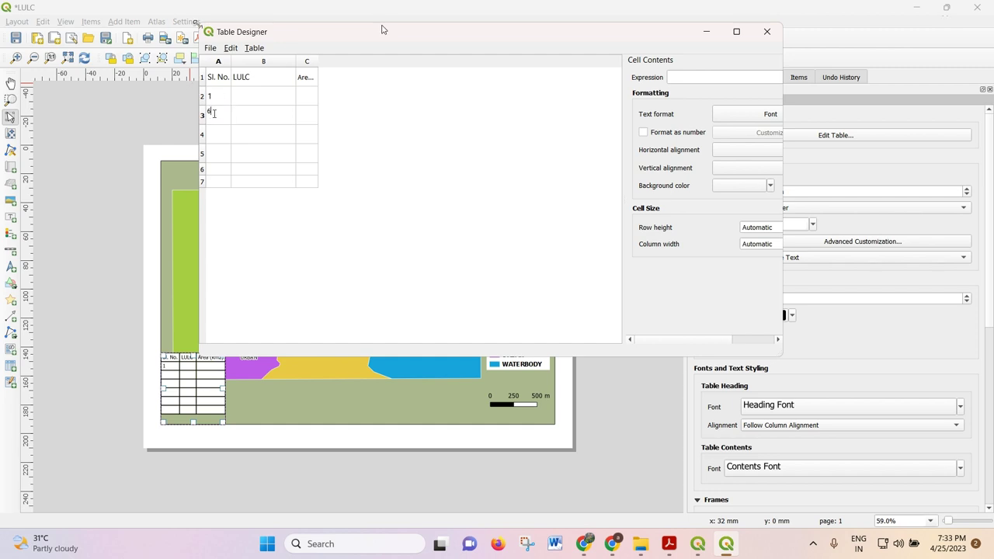
key("BackSpace")
type("'")
left_click(216, 138)
type("3")
left_click(216, 153)
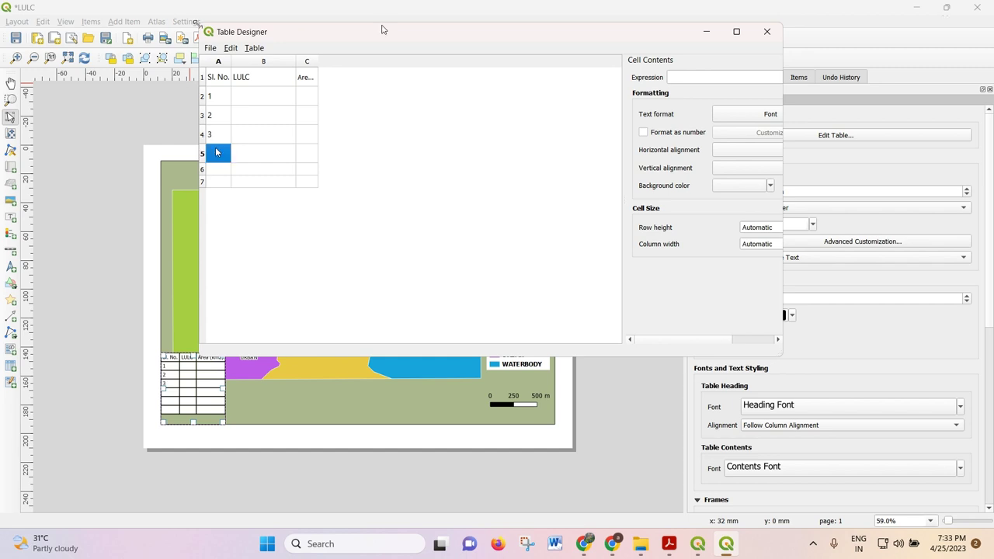
type("4")
left_click(215, 169)
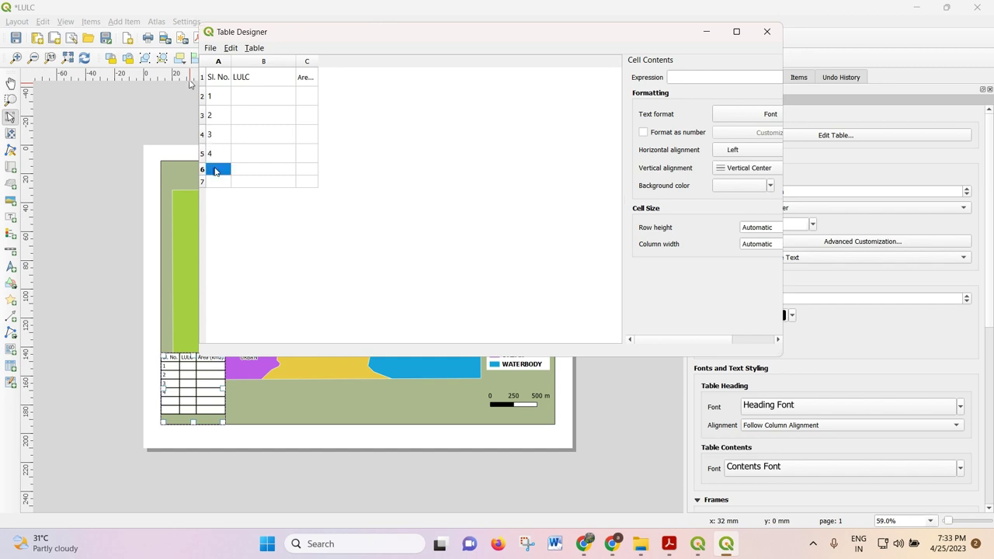
type("5")
left_click(218, 183)
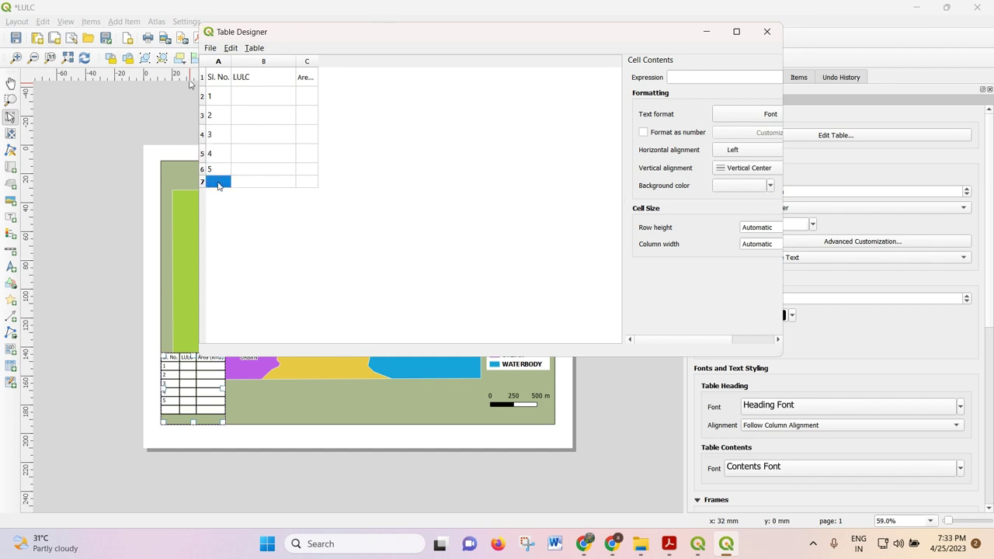
type("6")
Step: Move the Table Designer aside, switch to the main QGIS window and examine the class names and areas in clip_shp's attribute table
left_click(259, 97)
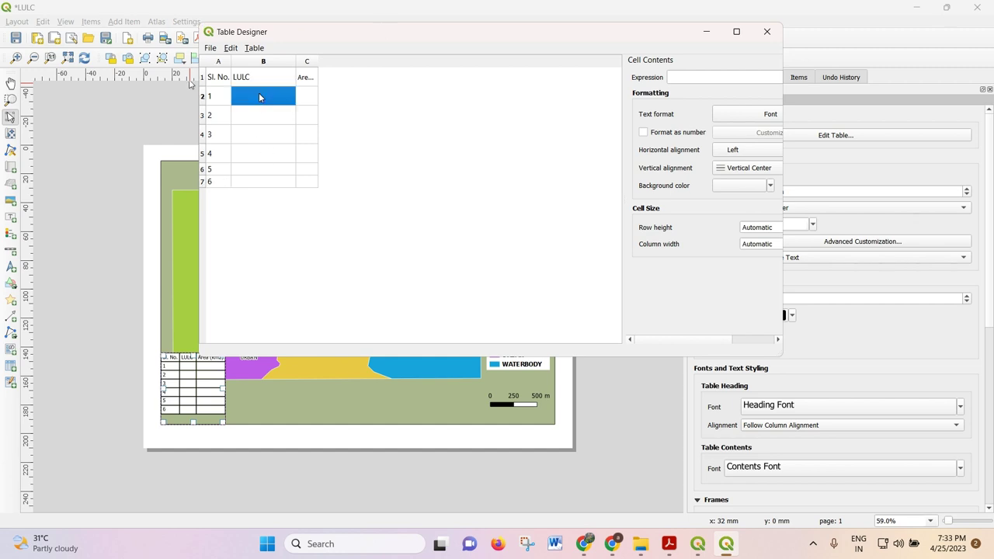
left_click_drag(381, 29, 528, 62)
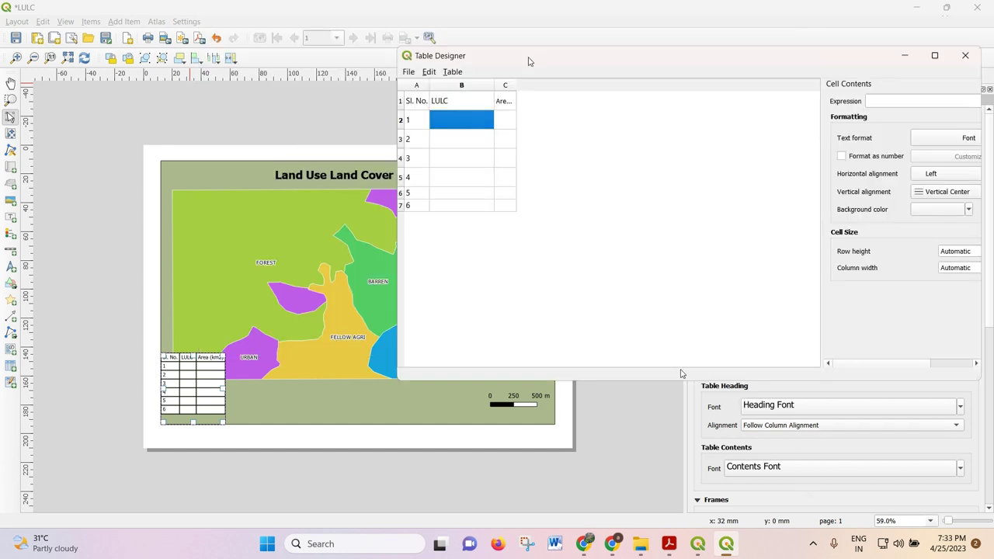
mouse_move(672, 533)
mouse_move(701, 549)
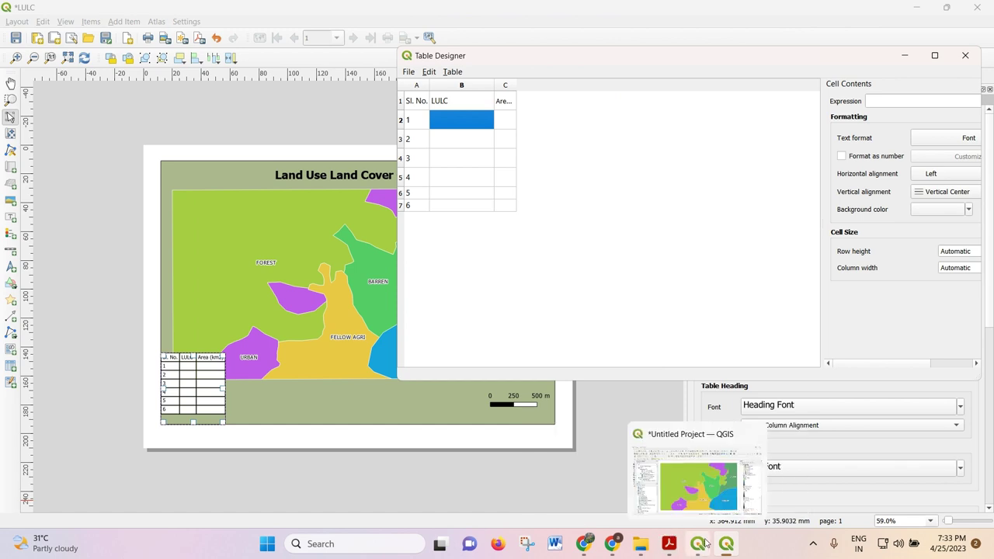
left_click(698, 544)
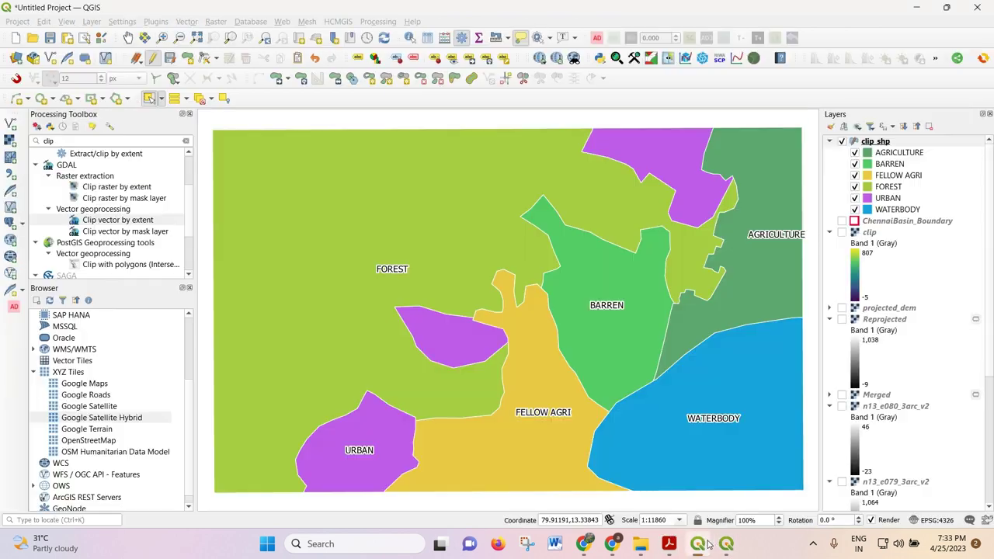
right_click(878, 140)
left_click(882, 282)
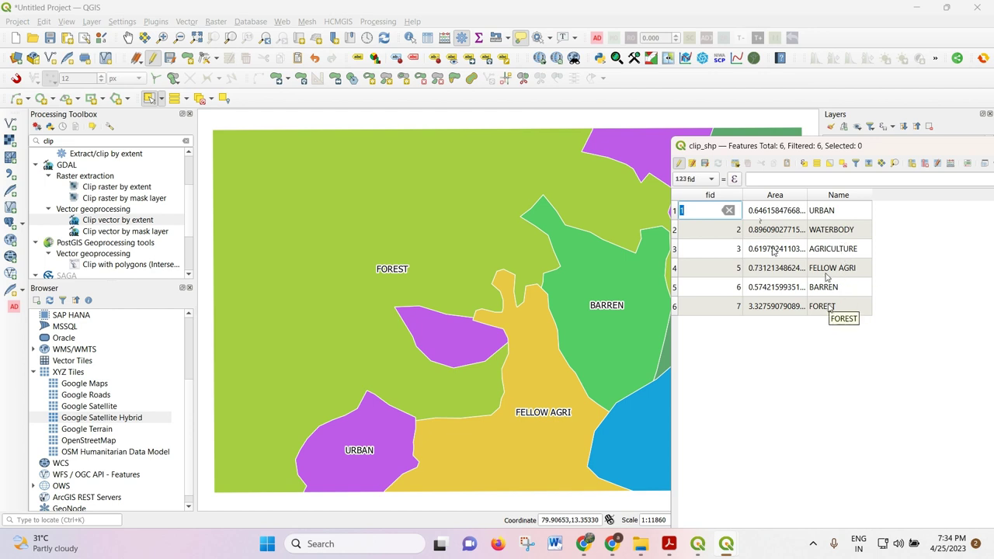
Step: Switch back to the LULC layout's Table Designer and enter the classes Urban and Waterbody in the LULC column for numbers 1 and 2
mouse_move(736, 540)
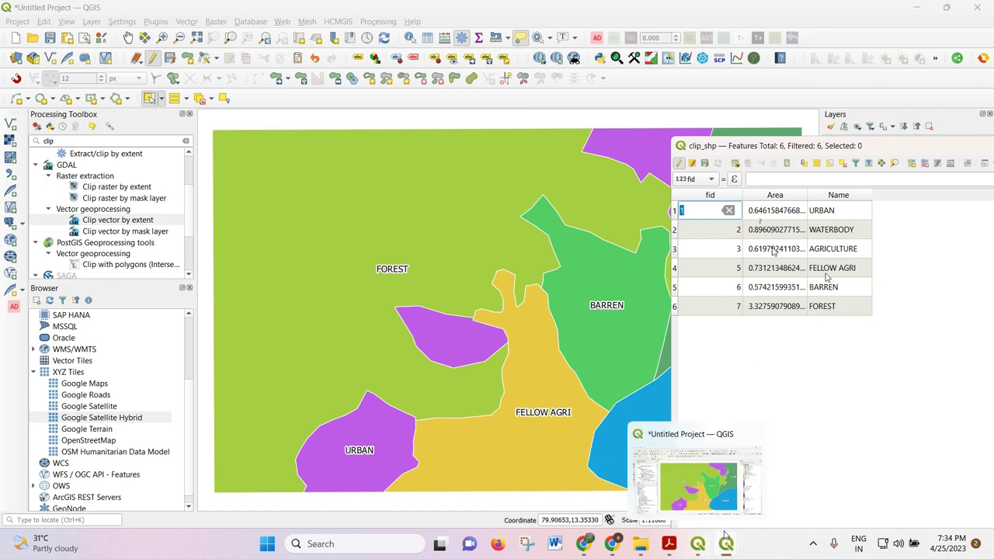
left_click(760, 479)
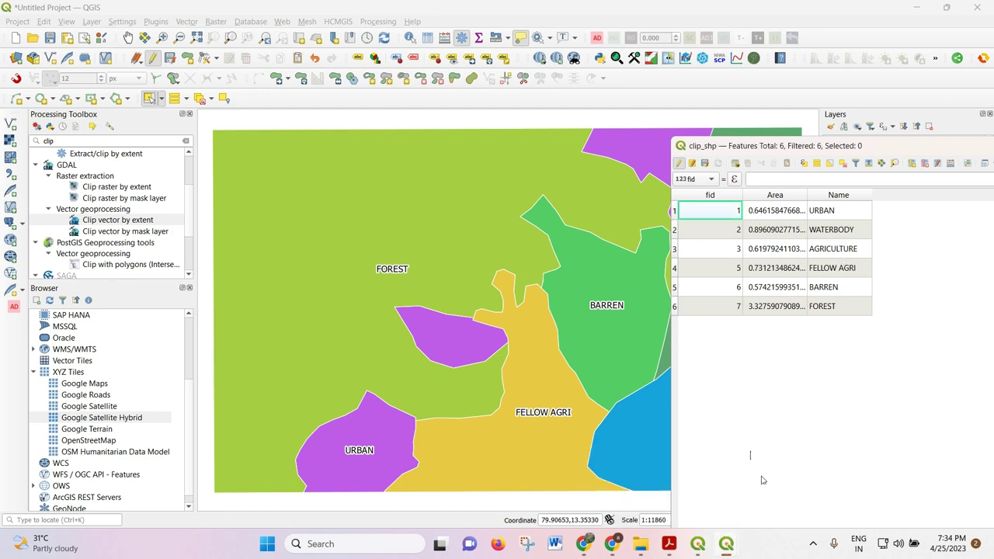
mouse_move(719, 545)
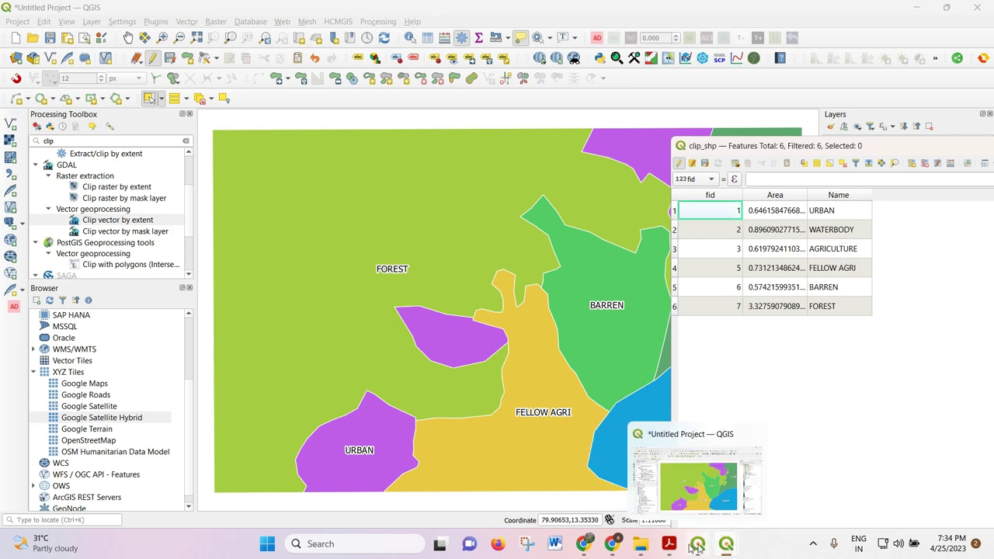
left_click(673, 496)
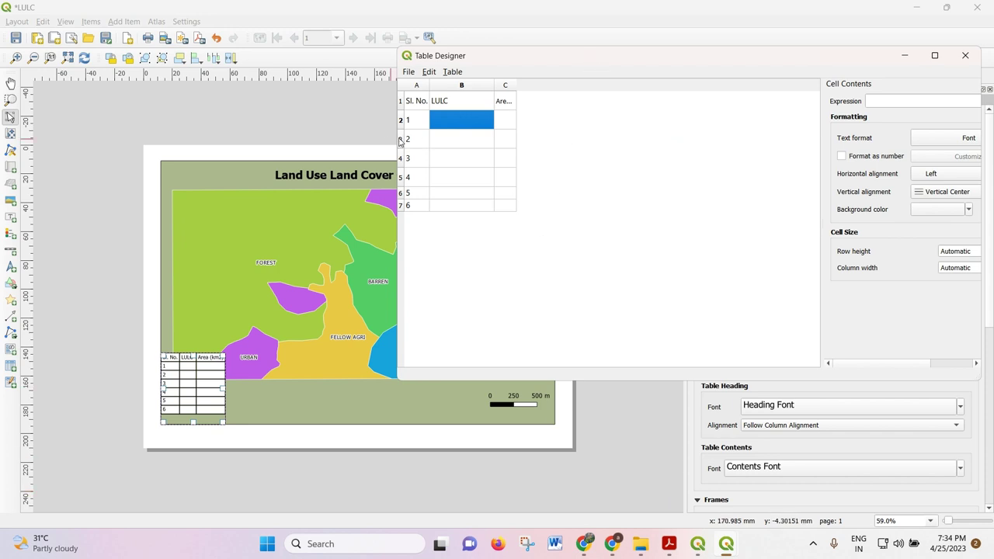
type("Urban")
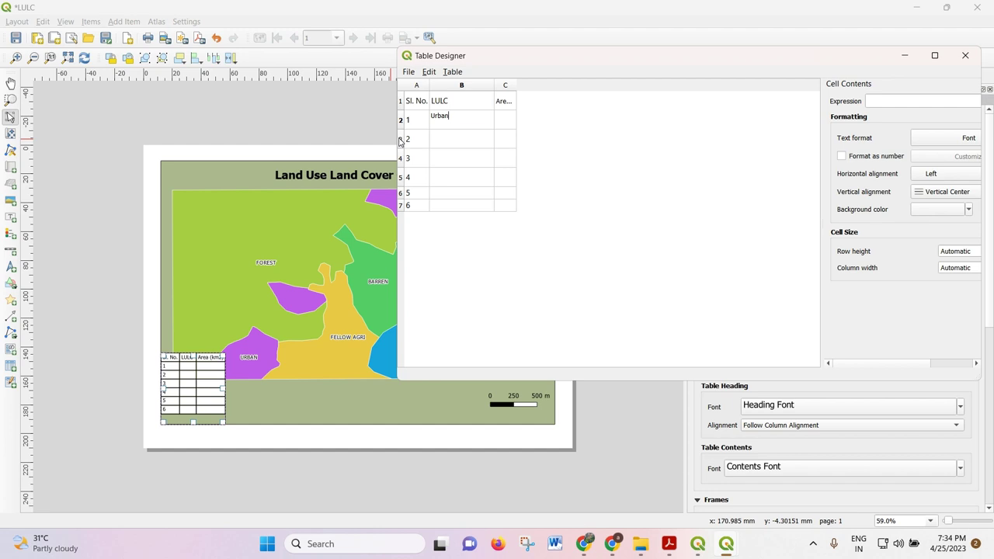
key("Return")
type("Water")
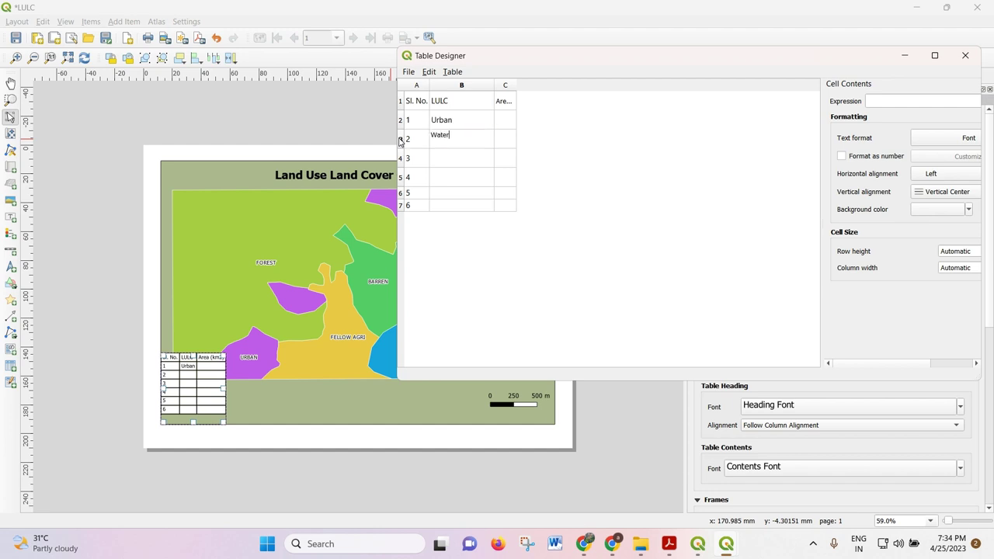
type("body")
Step: Enter the classes Agriculture and Fellow in the LULC column for numbers 3 and 4
left_click(442, 156)
type("a")
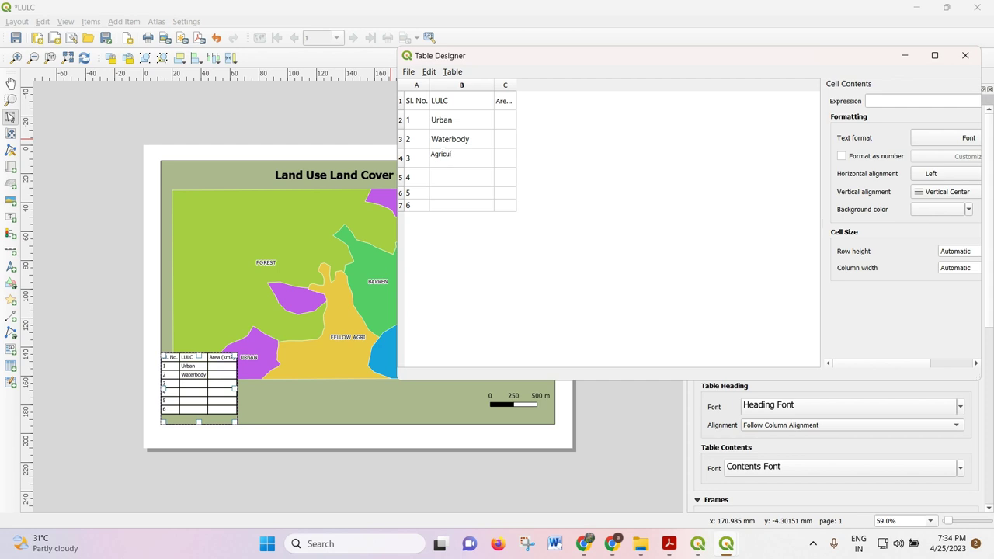
type("griculture")
left_click(446, 178)
type("Fellow")
Step: Check the remaining class names in clip_shp's attribute table and enter Barren and Forest in the LULC column for numbers 5 and 6
left_click(454, 201)
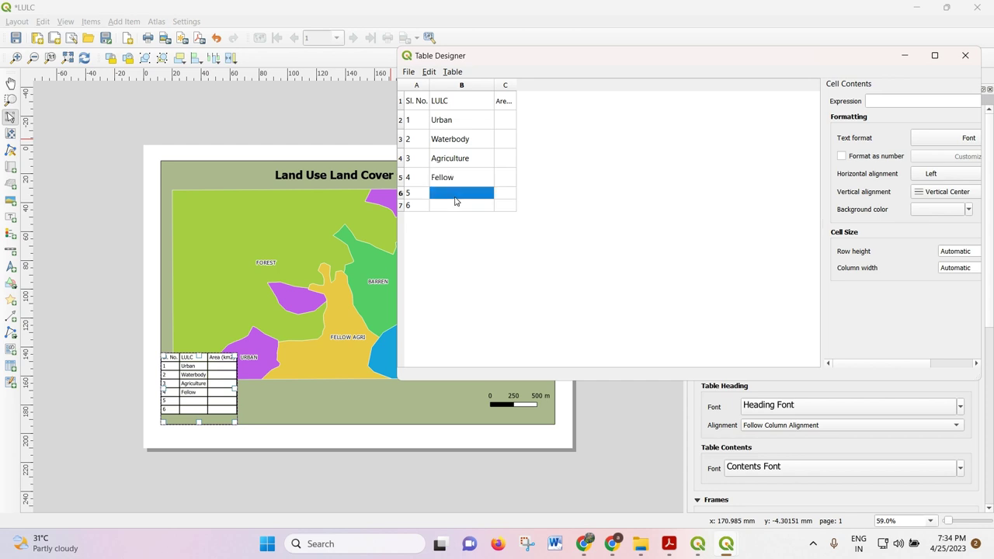
mouse_move(697, 543)
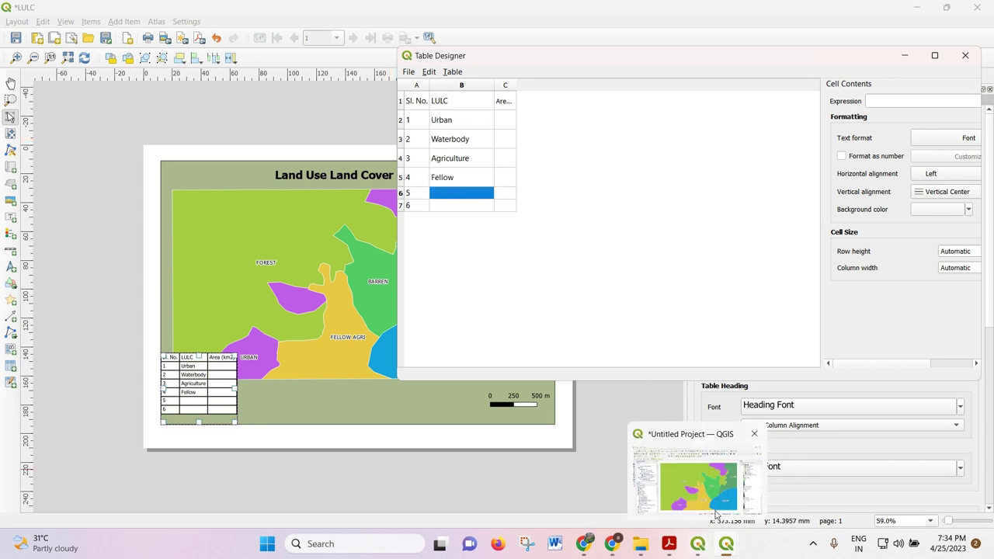
left_click(727, 545)
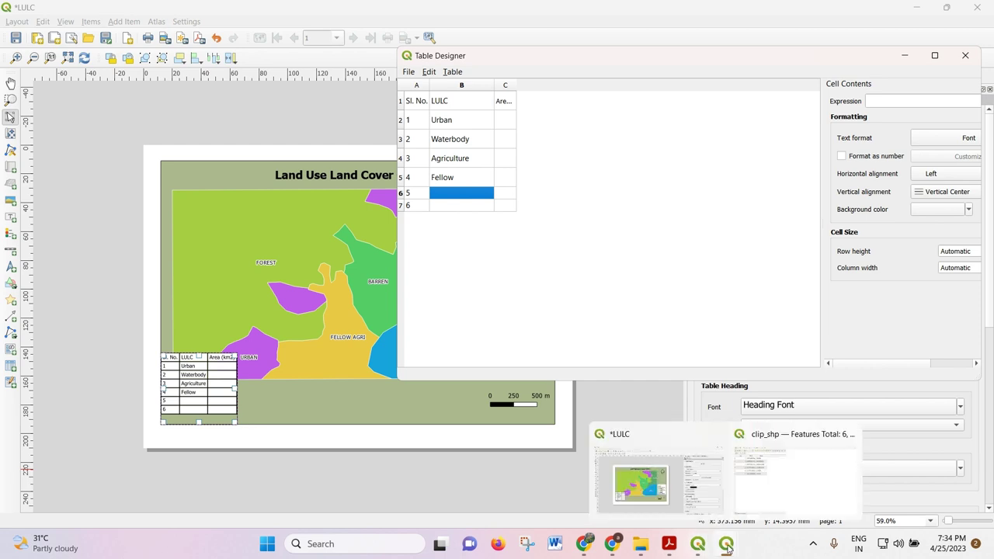
left_click(812, 488)
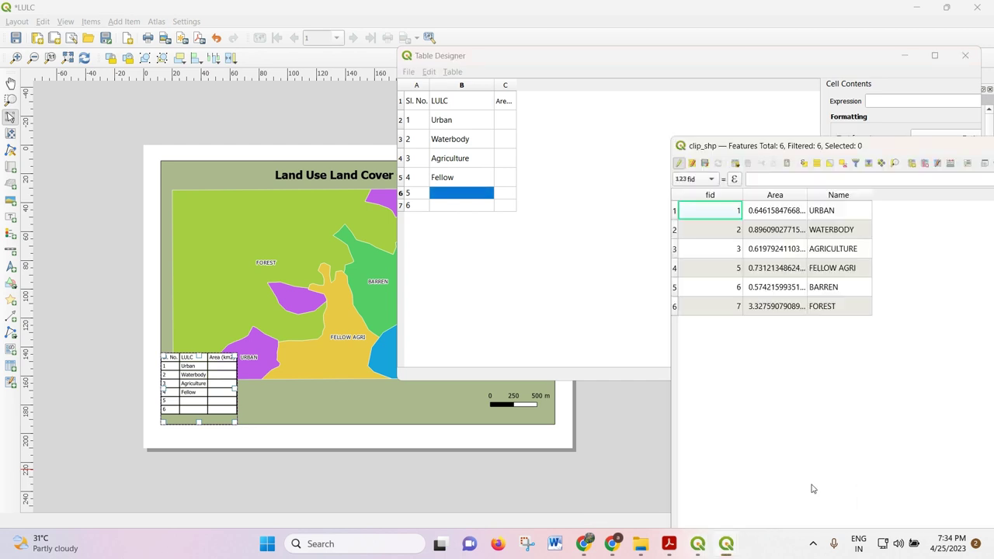
left_click(466, 275)
left_click(444, 195)
type("Barren")
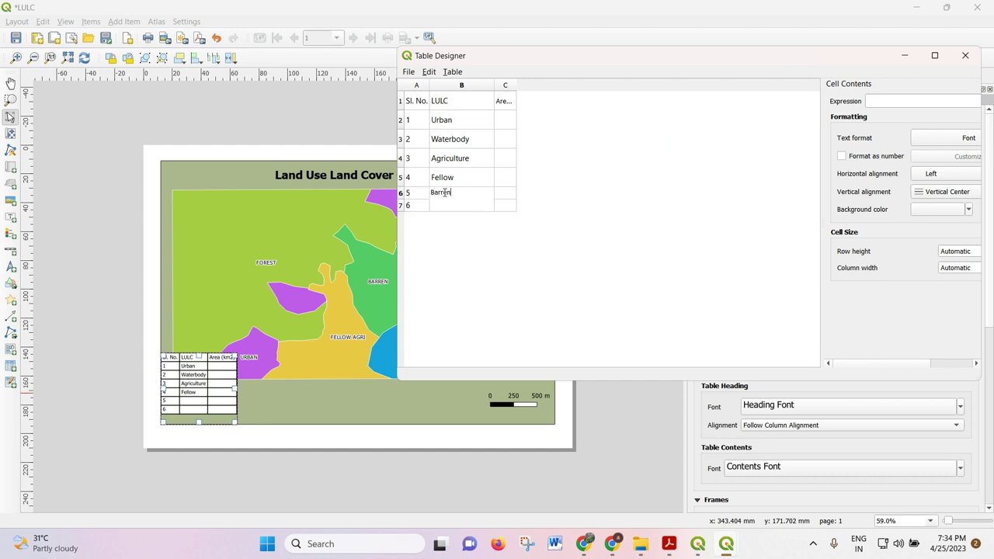
key("Return")
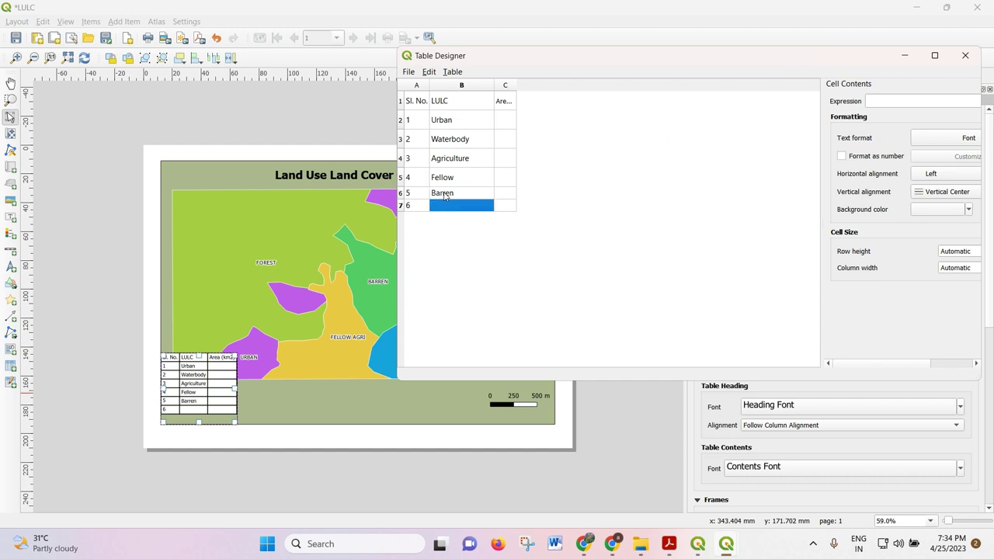
type("Fo")
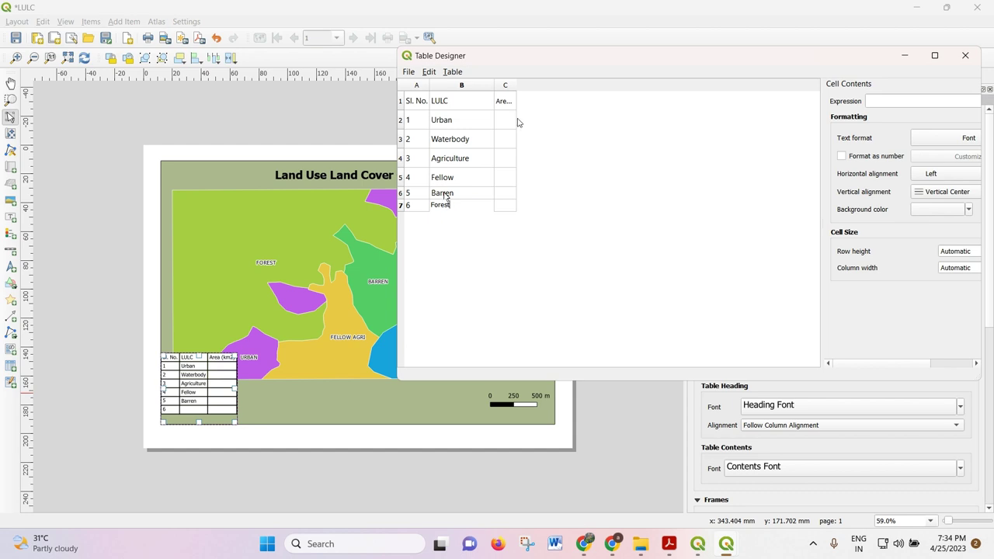
type("rest")
Step: Fit column C to its heading and, consulting clip_shp's attribute table, enter the areas 0.646 for Urban and 0.896 for Waterbody
double_click(516, 84)
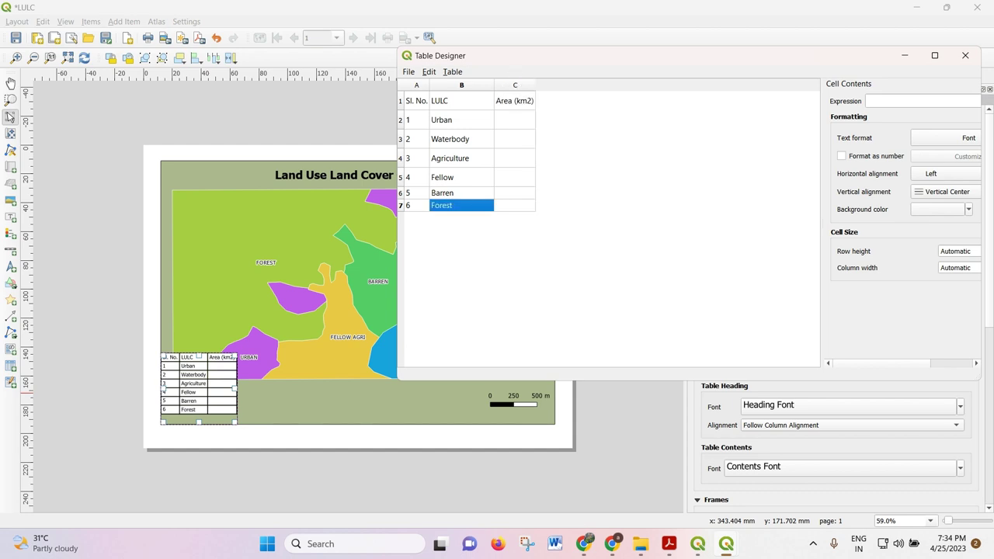
left_click(515, 118)
mouse_move(730, 532)
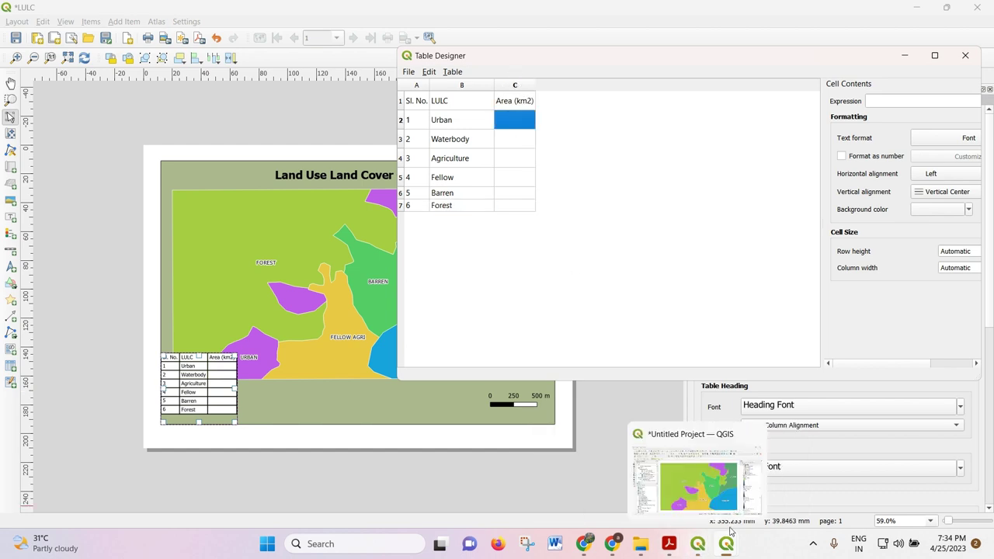
mouse_move(697, 543)
left_click(785, 483)
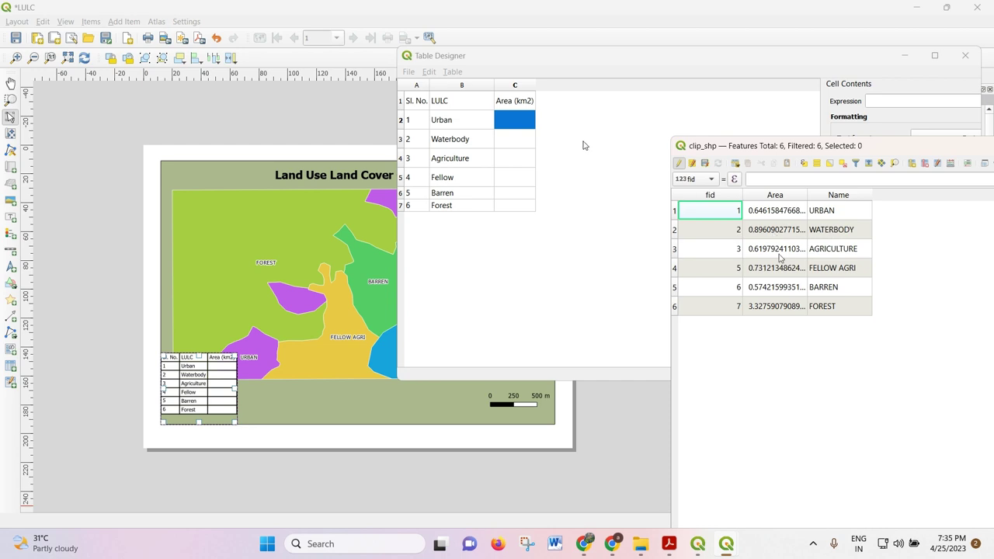
left_click(511, 124)
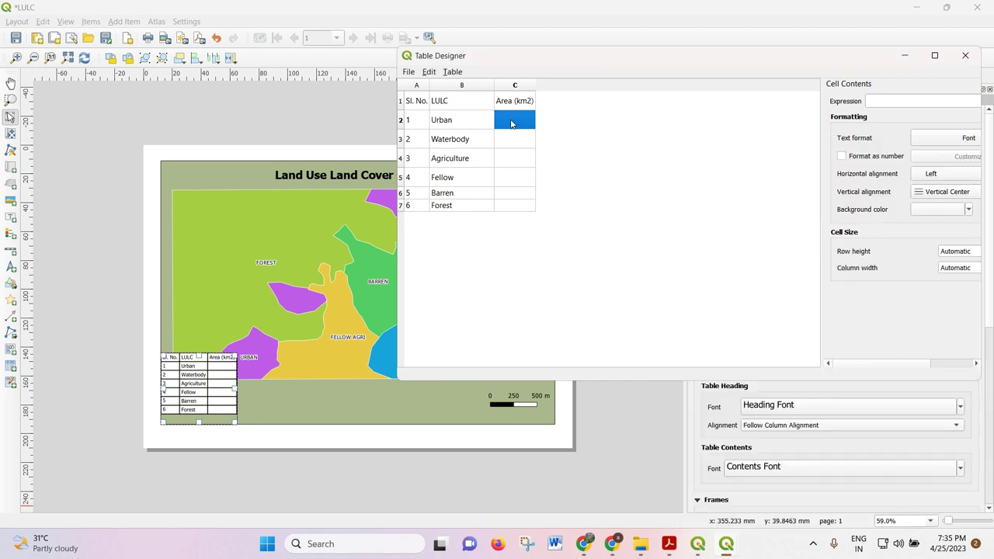
type("0.646")
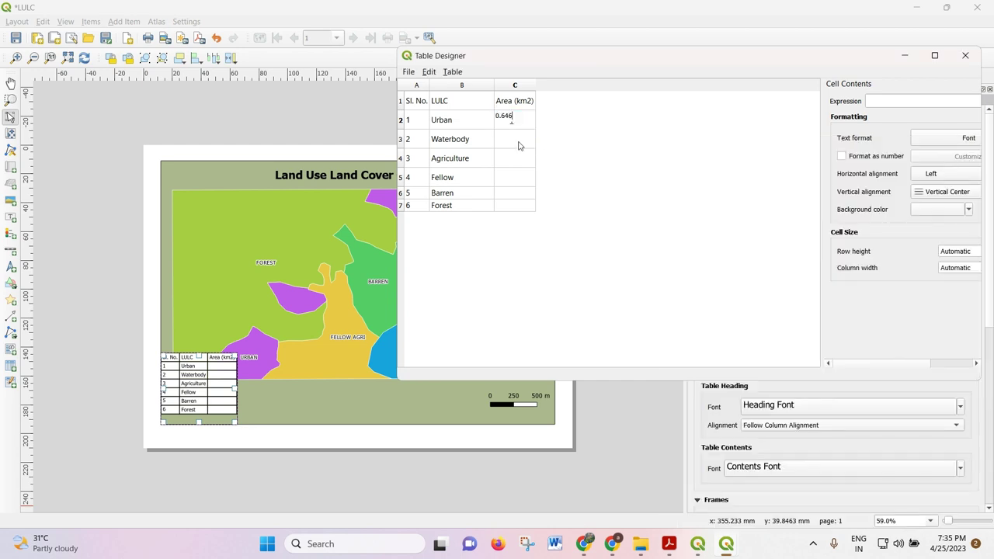
left_click(519, 145)
type("0.896")
Step: Look up the Agriculture area in clip_shp's attribute table and enter 0.619 in the Area (km2) column
mouse_move(730, 549)
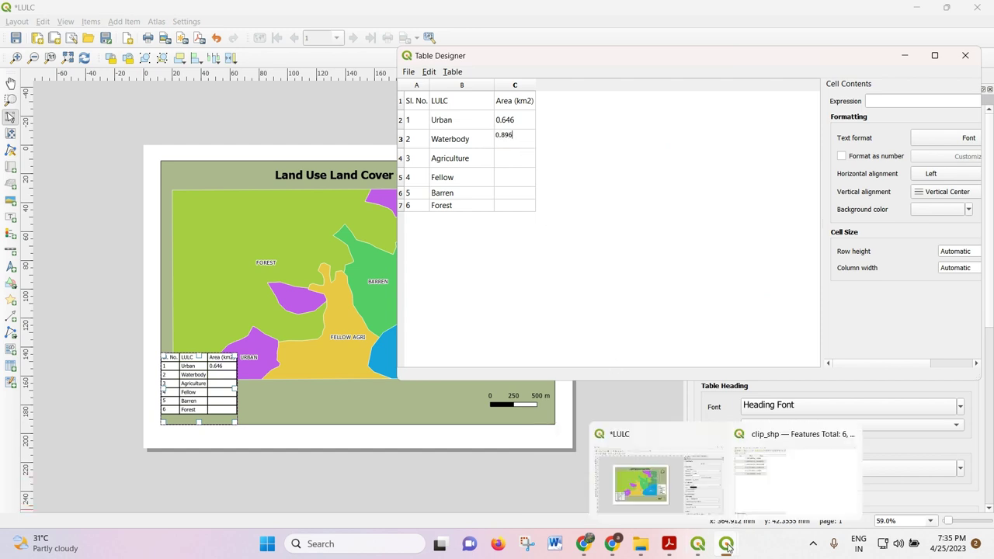
left_click(787, 487)
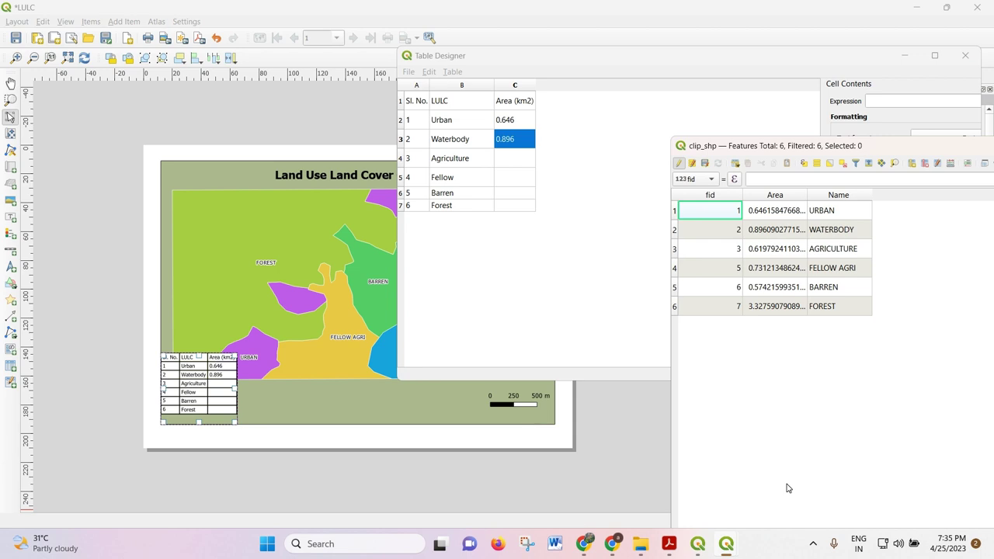
left_click(518, 160)
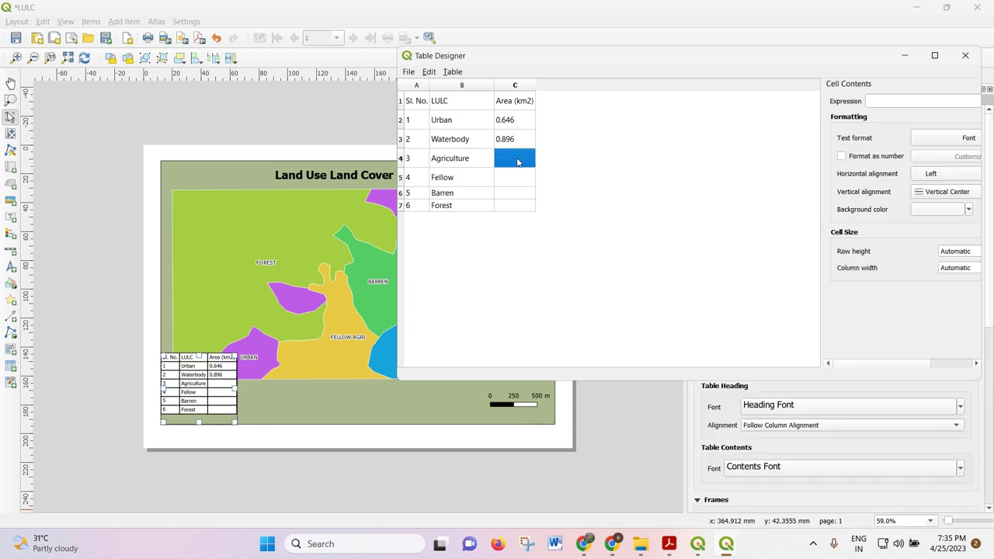
type("0.619")
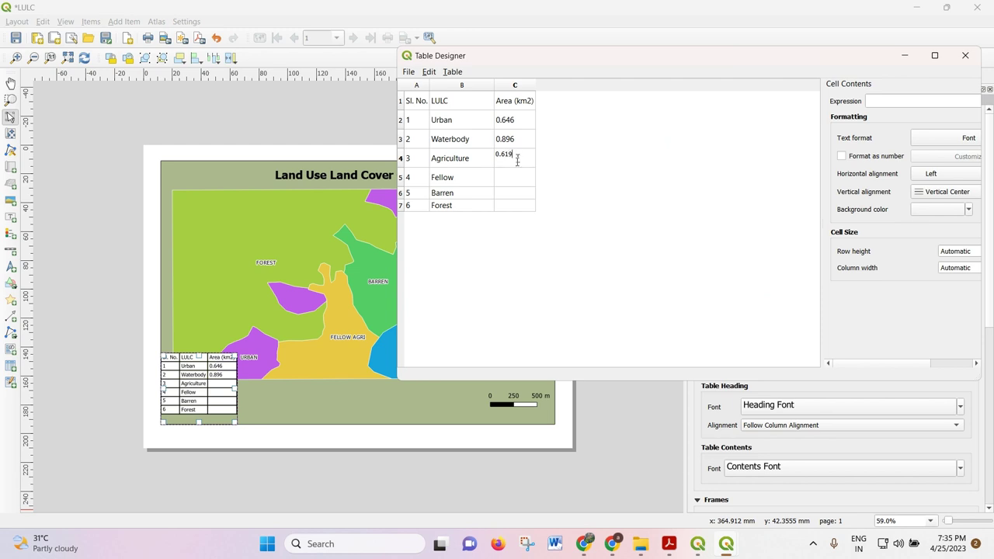
Step: Enter the areas from the attribute table in the layout table: 0.731 for Fellow and 0.574 for Barren
left_click(515, 176)
type("0.731")
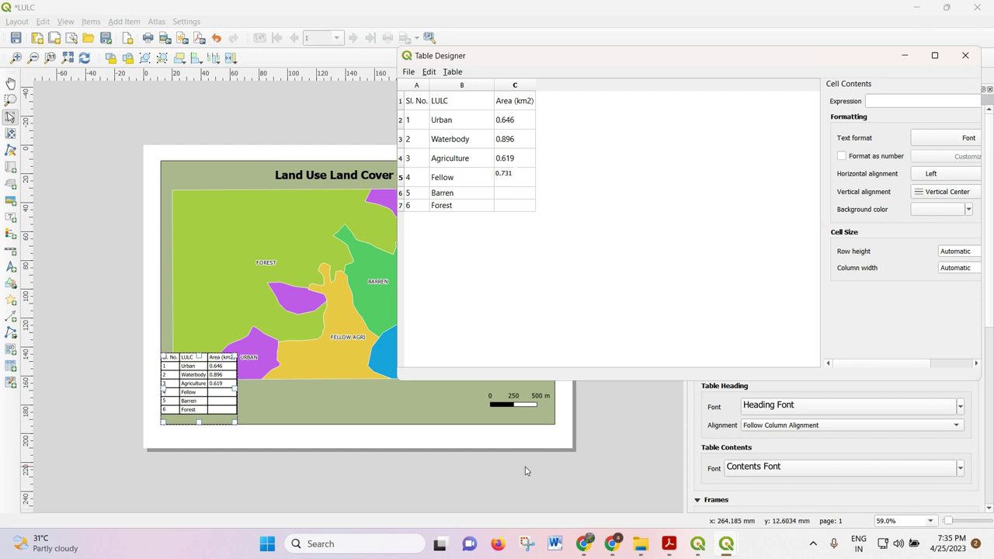
mouse_move(726, 540)
left_click(781, 500)
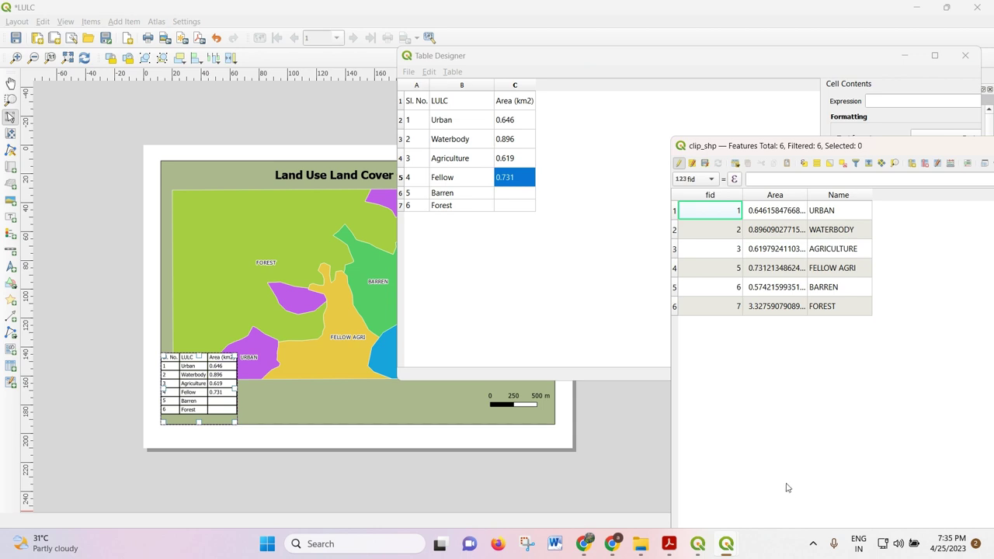
left_click(515, 194)
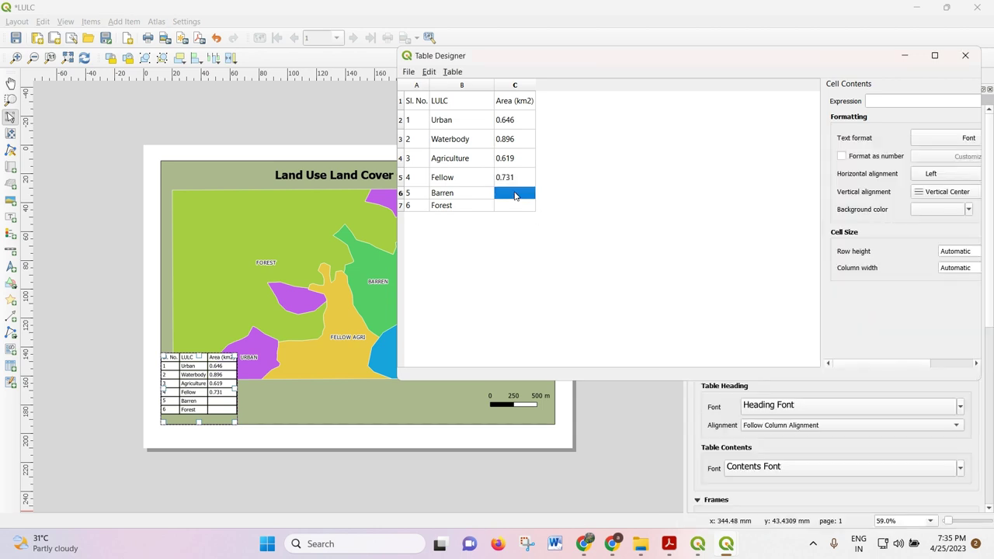
type("0.574")
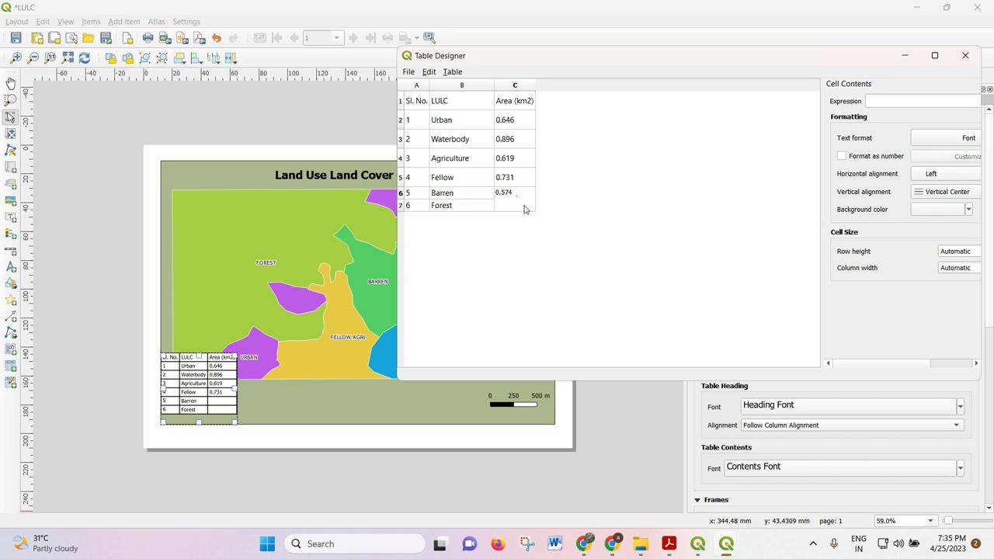
Step: Look up the Forest area in the clip_shp attribute table and enter 3.327 in the Forest row's area cell
left_click(524, 208)
mouse_move(726, 547)
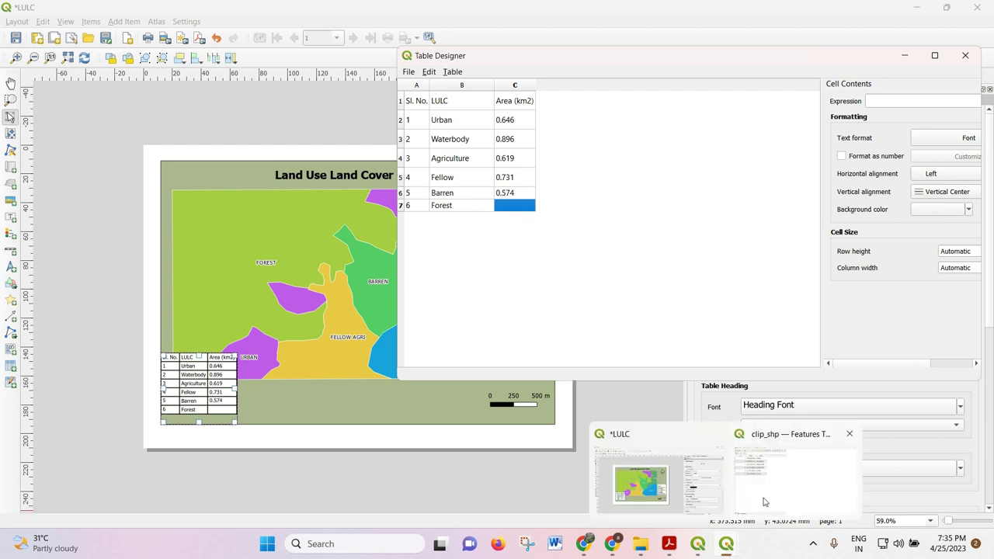
left_click(763, 502)
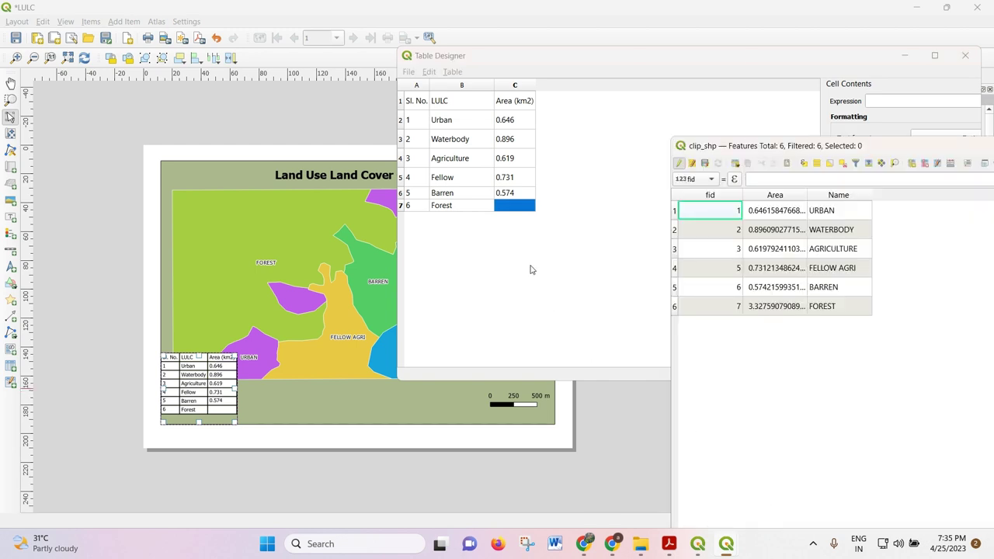
left_click(516, 211)
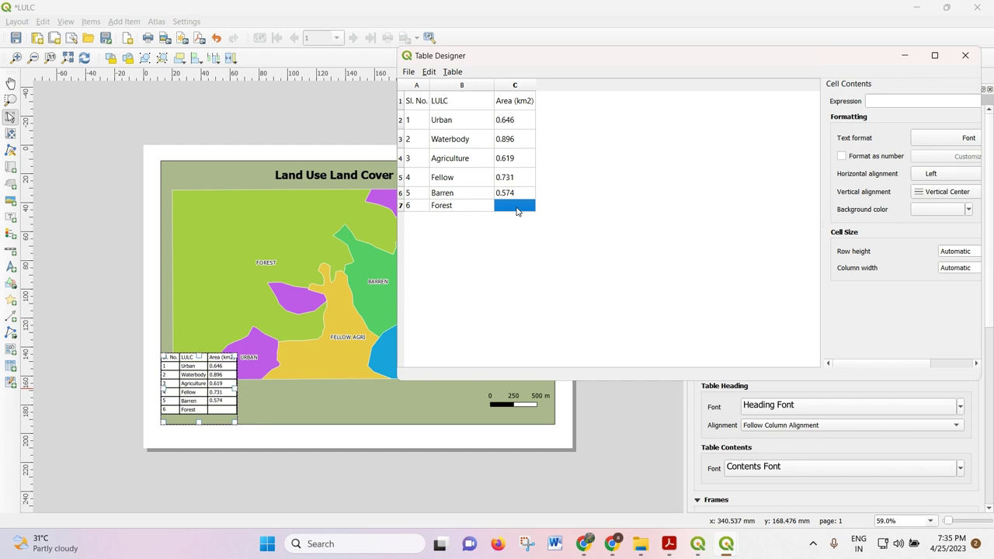
type("3.32")
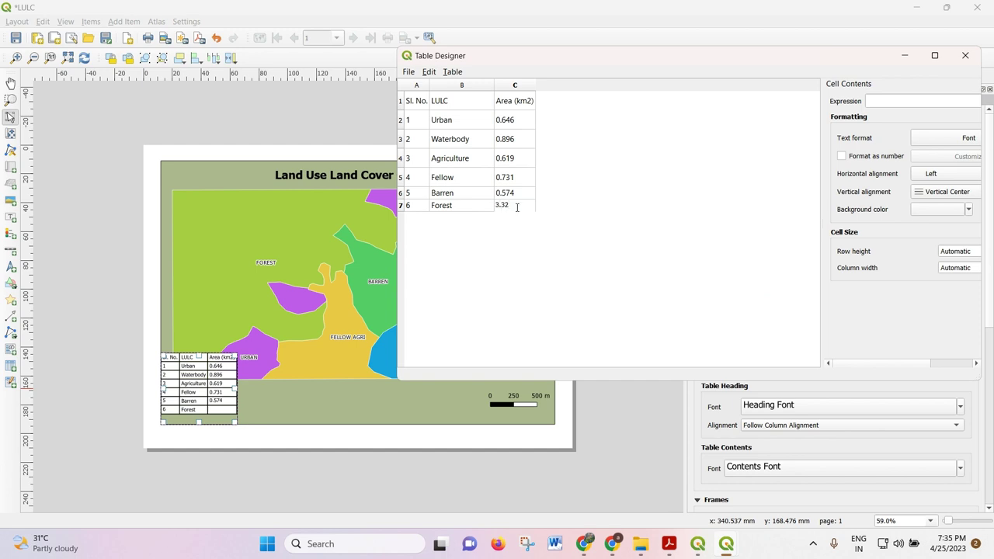
type("7")
key("Return")
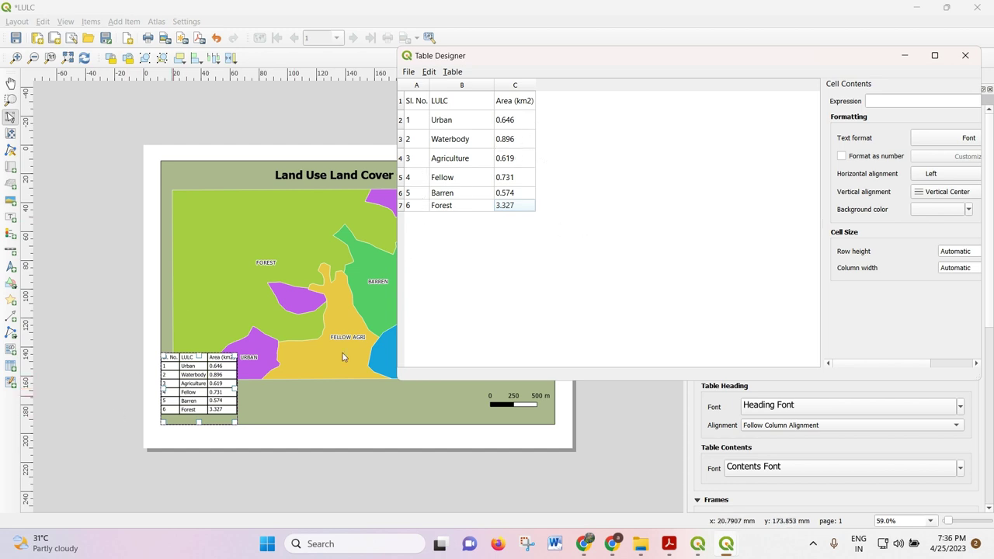
Step: Set the text format style of the Forest row's area cell to Bold
left_click_drag(747, 58, 548, 49)
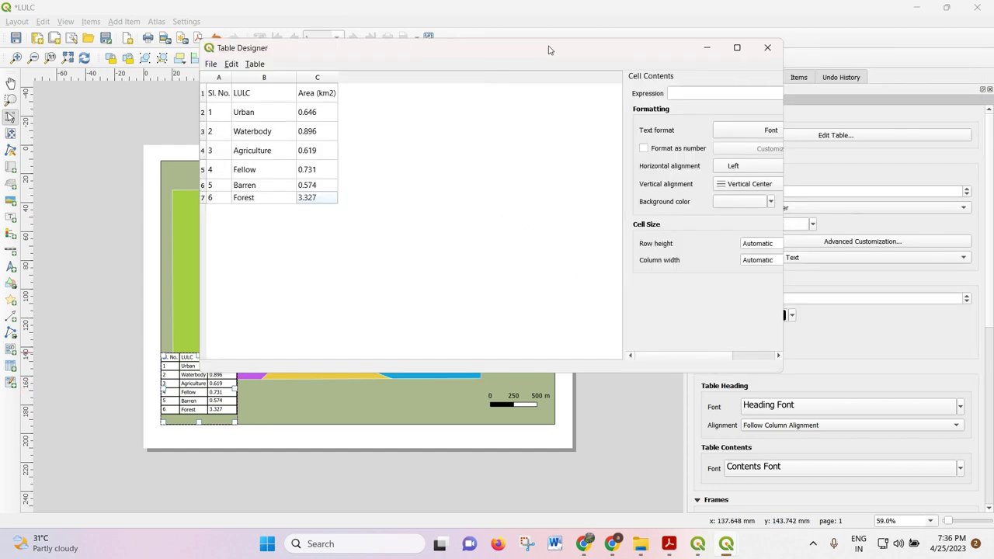
left_click(747, 132)
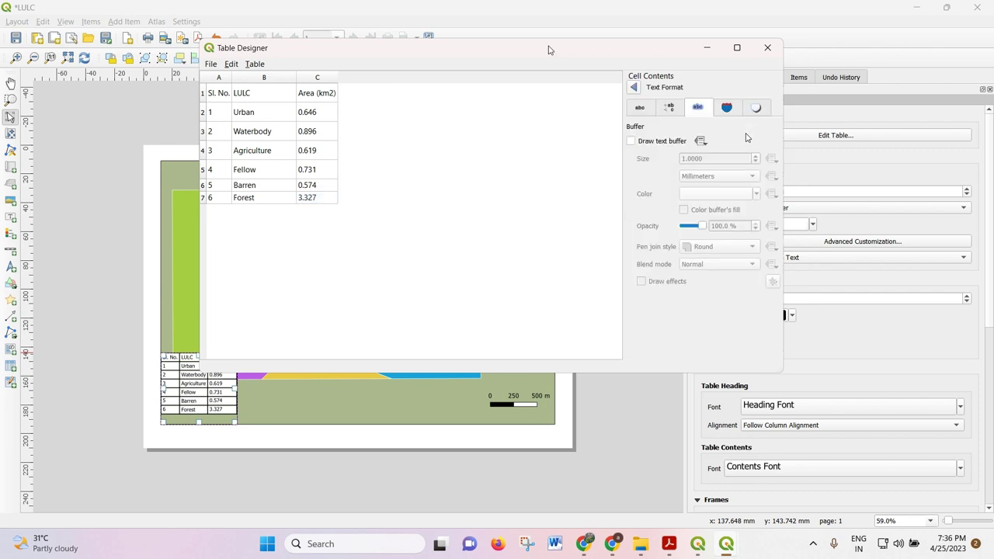
left_click(640, 110)
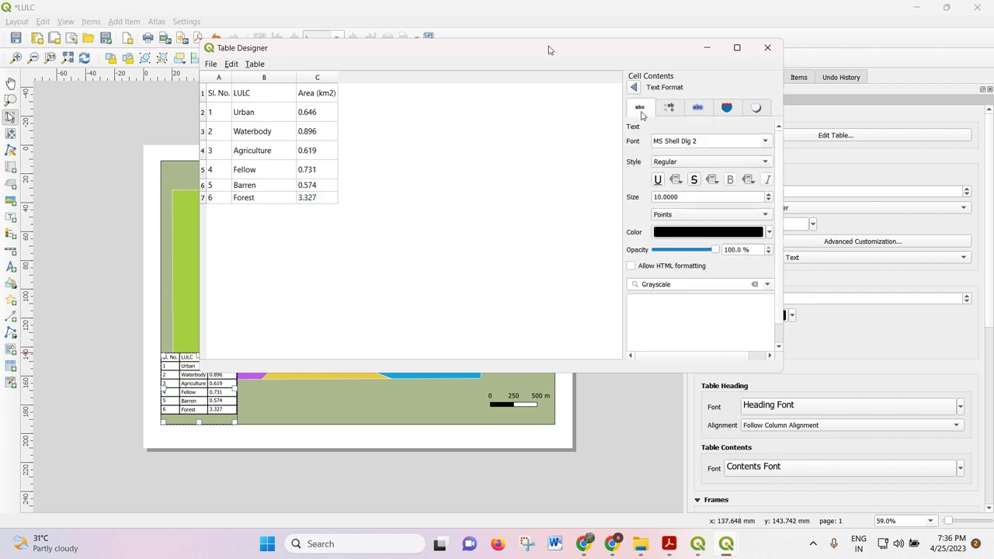
left_click(653, 162)
left_click(668, 175)
left_click(633, 87)
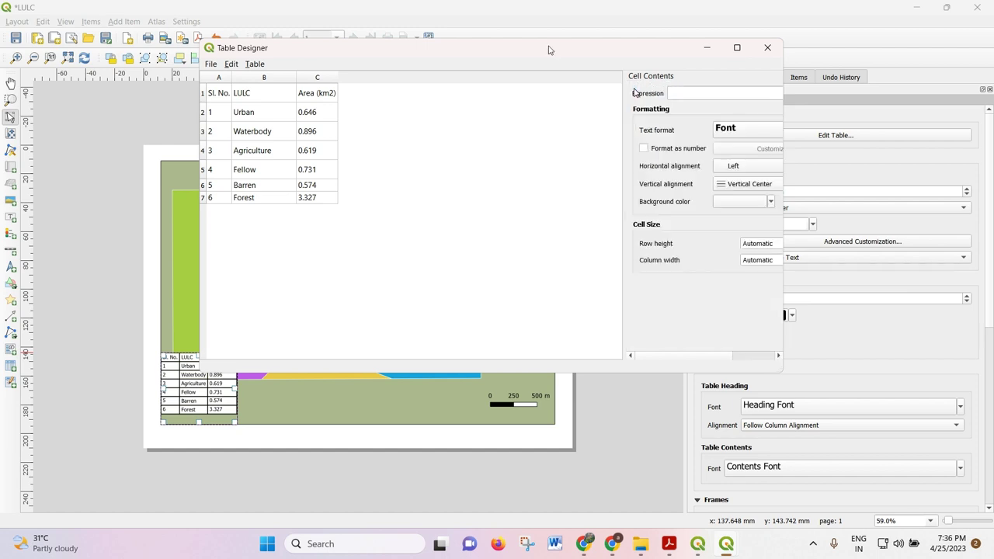
left_click(734, 134)
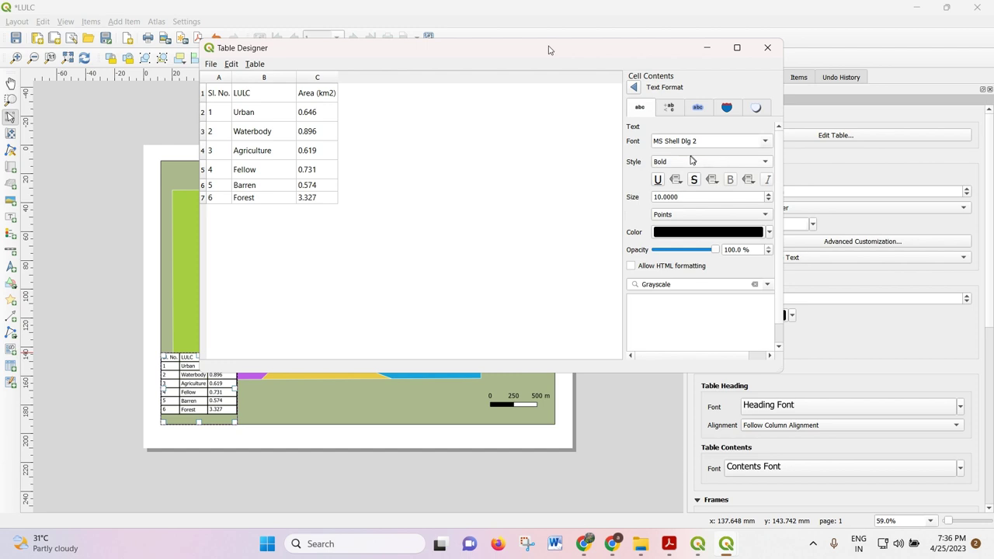
left_click(633, 88)
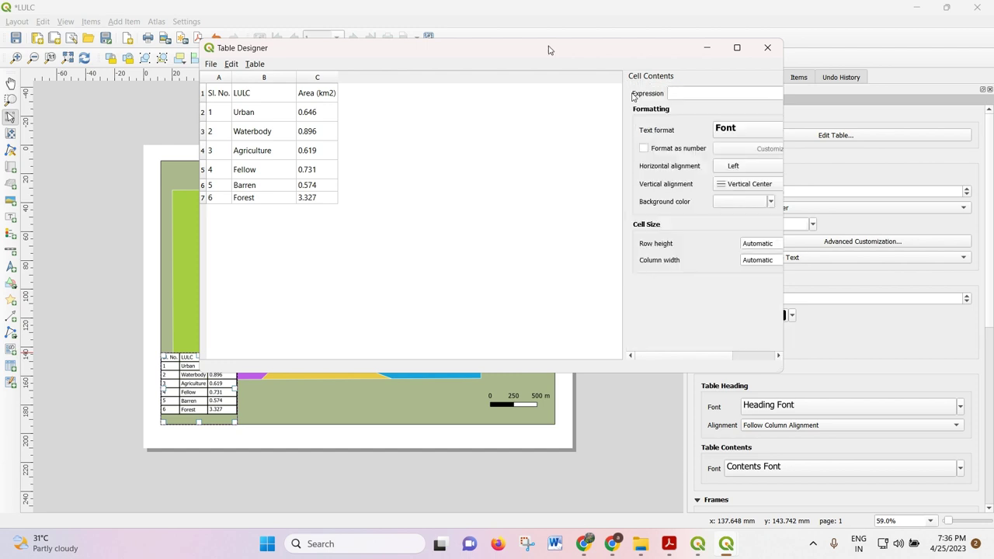
Step: Review the alignment options for the cell and close the Table Designer
left_click(747, 192)
left_click(746, 186)
left_click(740, 173)
left_click(748, 179)
left_click(760, 52)
Step: Try the area table over the middle of the map and return it to the map's lower-left corner
left_click_drag(214, 396, 324, 333)
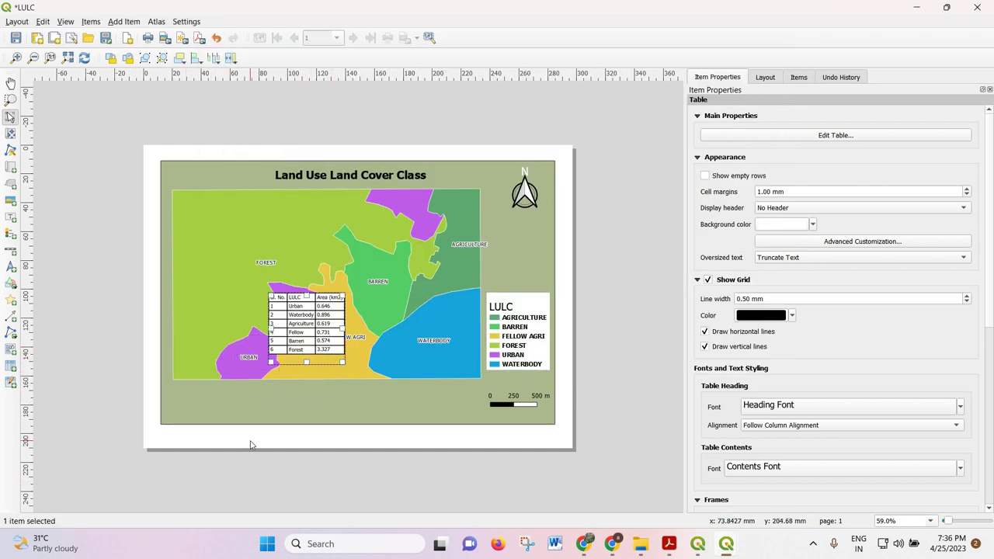
scroll(237, 508, "up", 2)
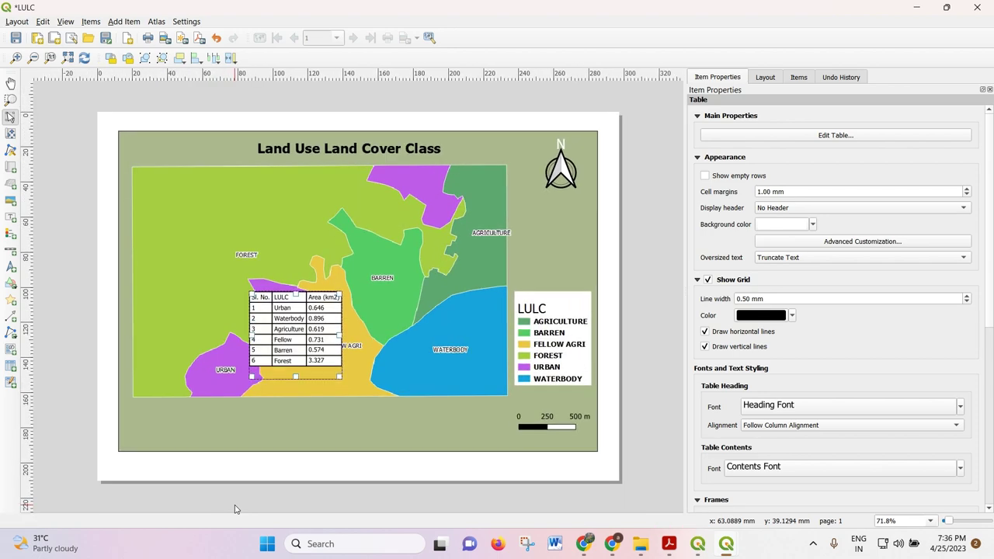
scroll(235, 509, "up", 1)
left_click_drag(301, 304, 167, 381)
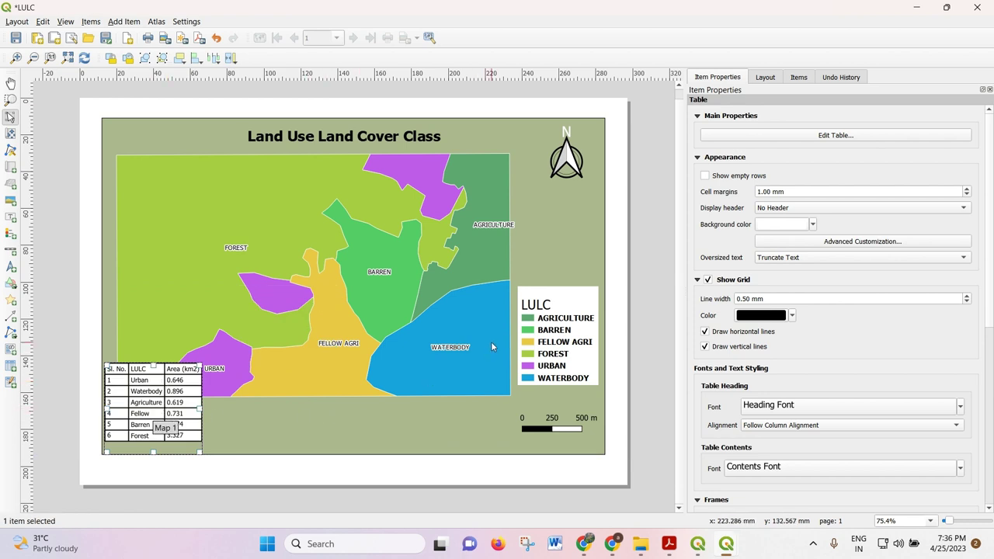
Step: Move the legend onto the map's lower middle and place the area table in the legend's former spot
left_click_drag(528, 341, 272, 373)
left_click(115, 411)
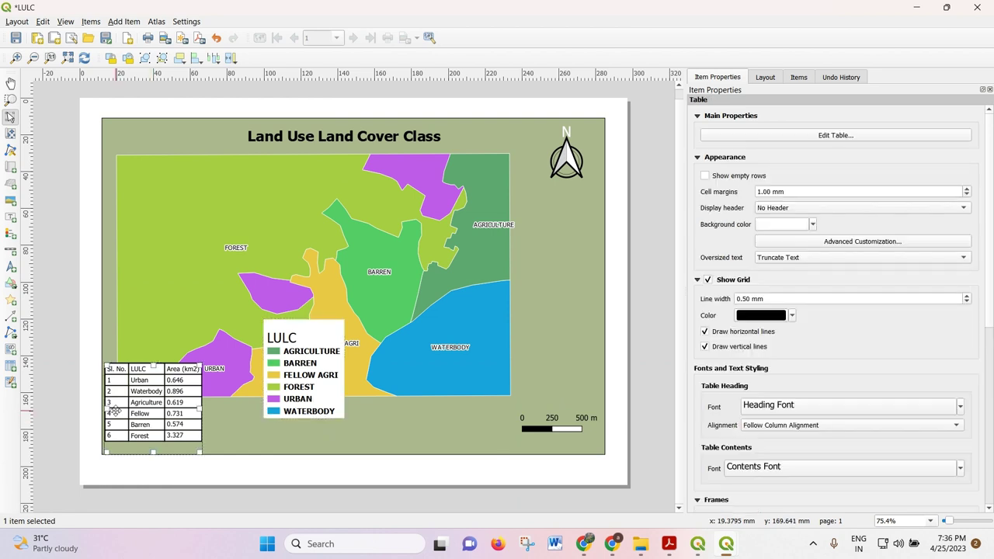
left_click_drag(115, 411, 514, 352)
Step: Shift the map content slightly down and left within its frame, and nudge the area table down to just above the scale bar
left_click(10, 133)
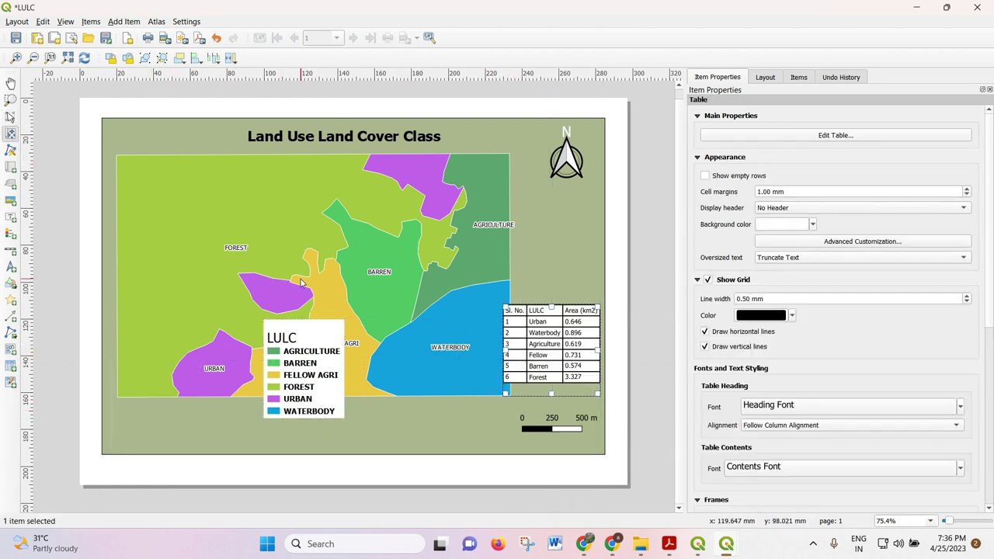
left_click_drag(301, 281, 293, 305)
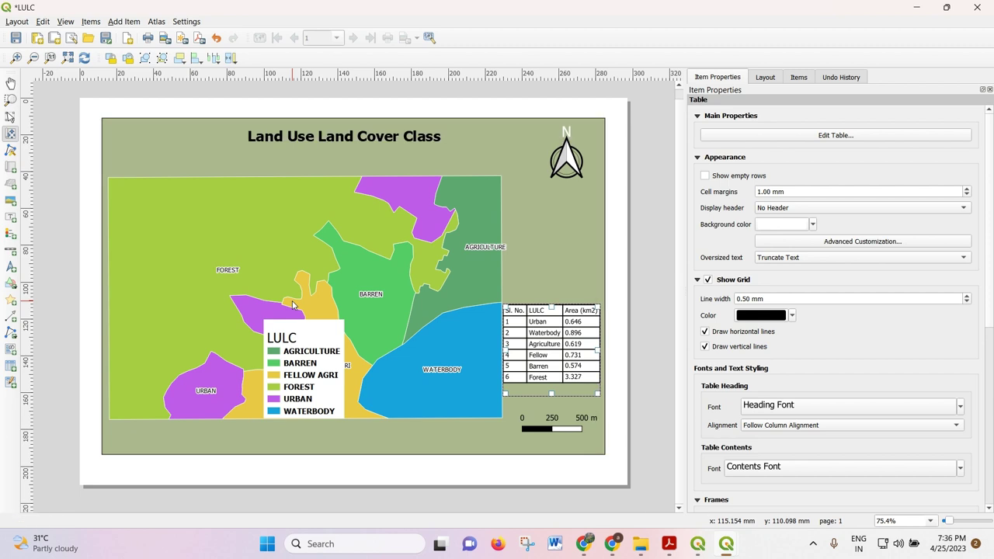
left_click(10, 116)
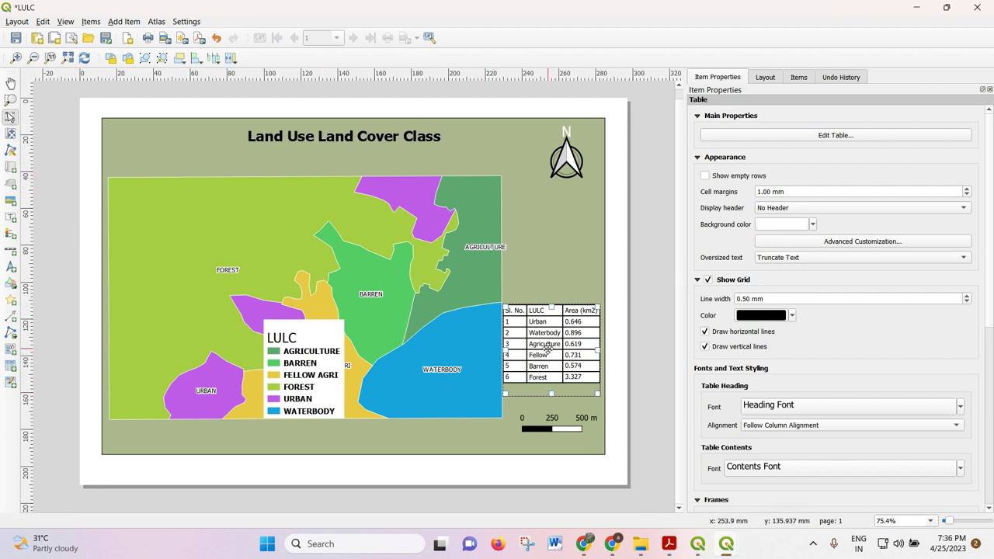
left_click_drag(548, 347, 553, 362)
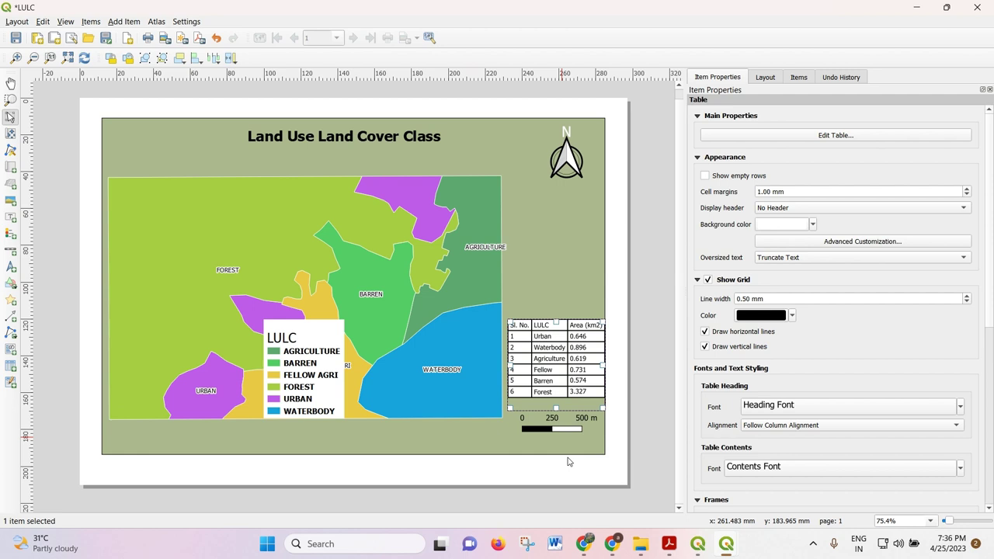
Step: Move the legend to the space directly above the area table and enable its frame
left_click(543, 428)
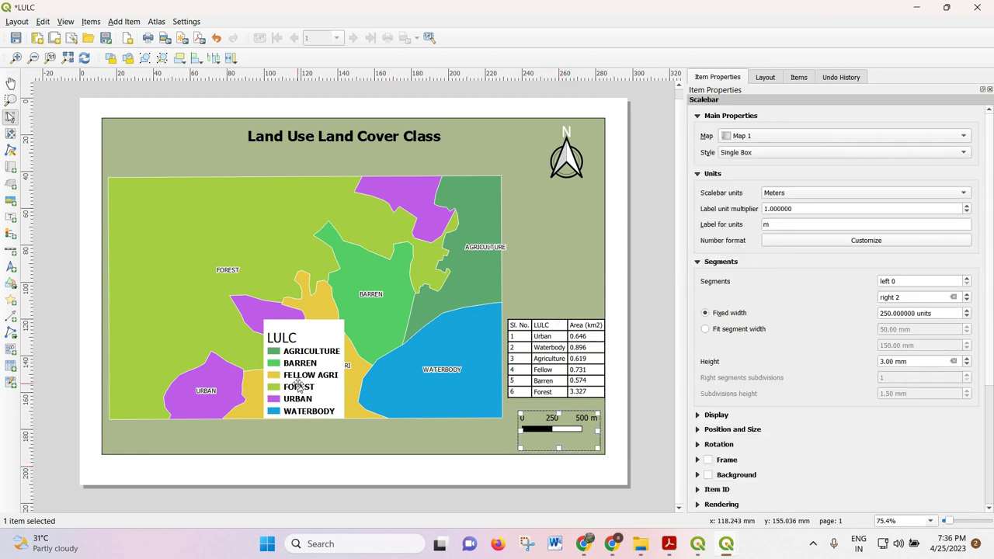
left_click_drag(276, 377, 534, 268)
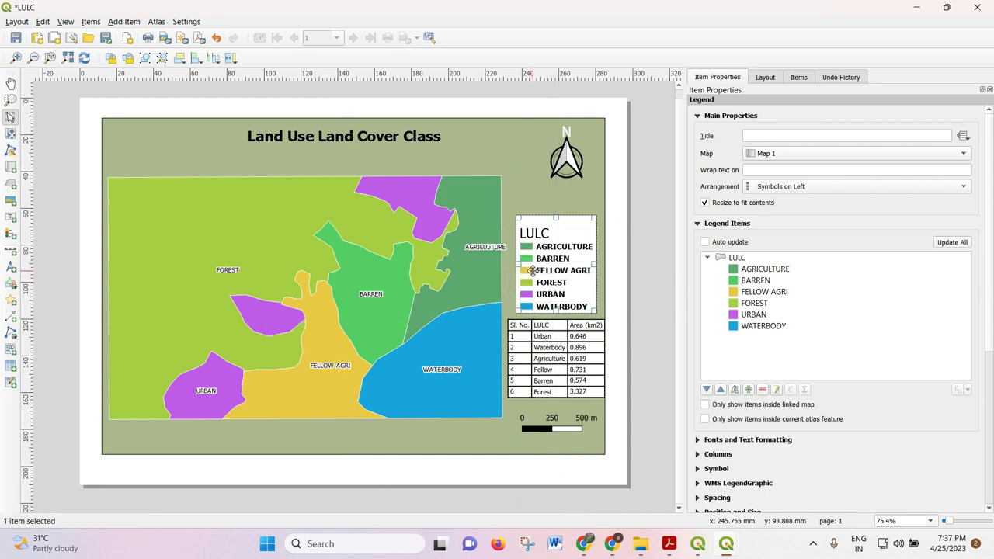
scroll(821, 444, "down", 5)
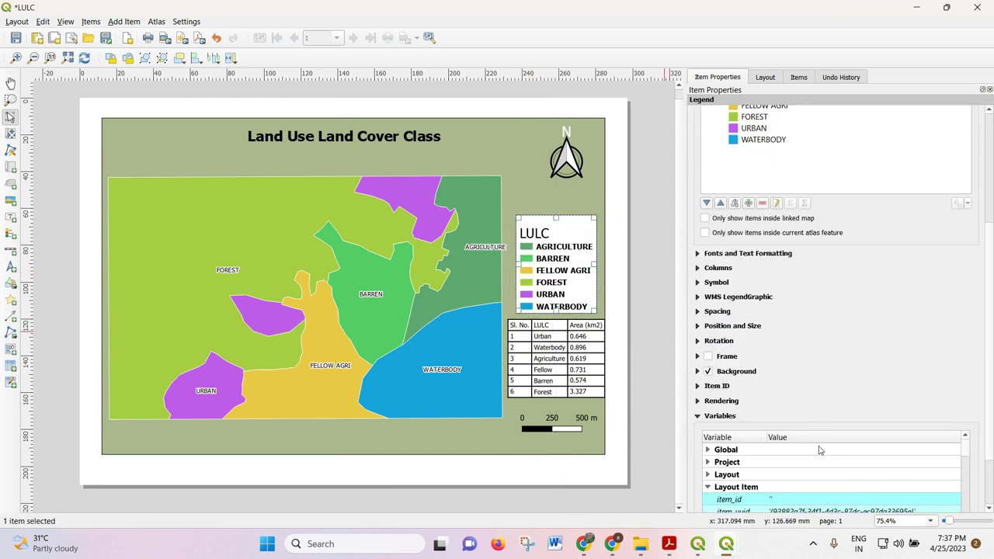
left_click(706, 357)
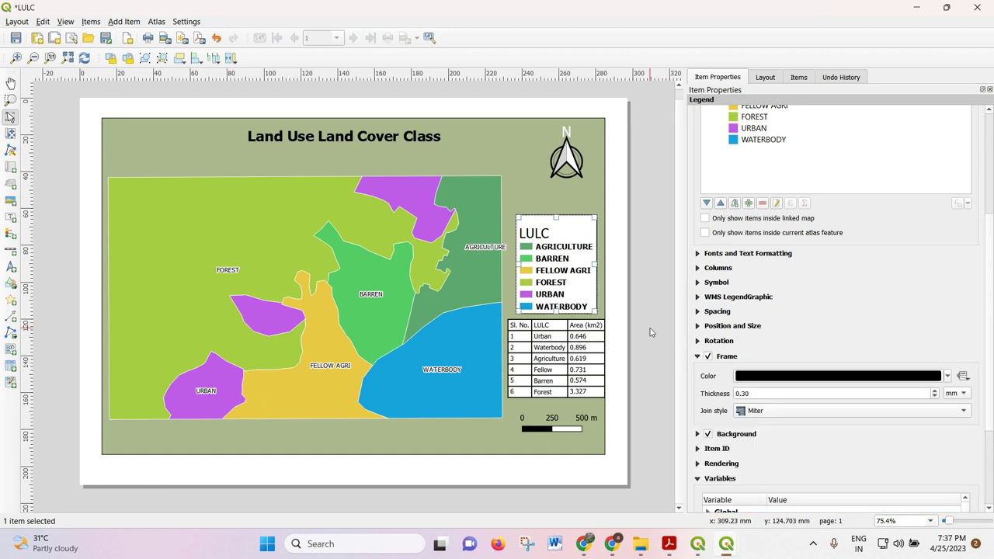
left_click(598, 353)
left_click(575, 358)
mouse_move(575, 358)
left_mouse_down()
mouse_move(552, 354)
mouse_move(579, 348)
left_mouse_up()
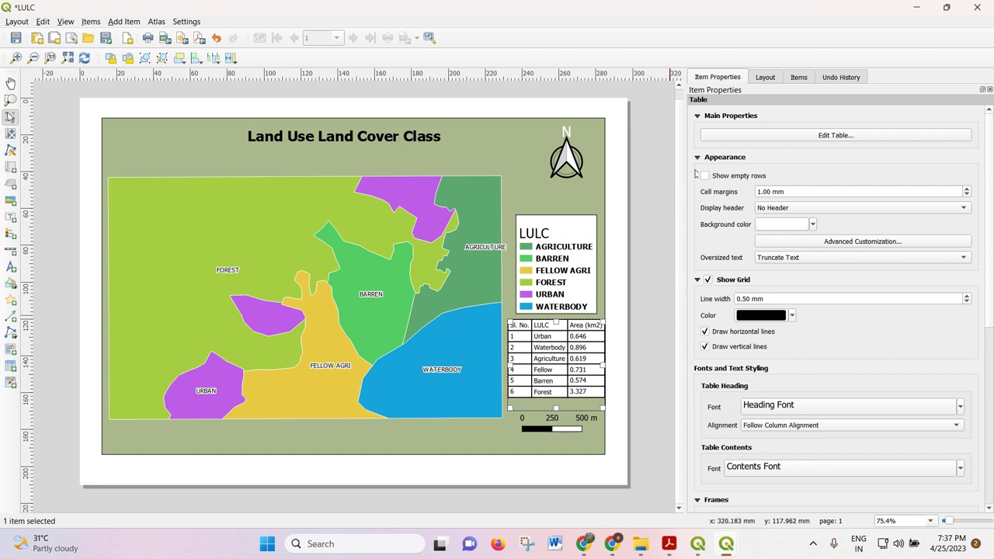
Step: Shrink the north arrow slightly from its lower-left corner, keeping it in the map's upper-right corner
left_click(579, 163)
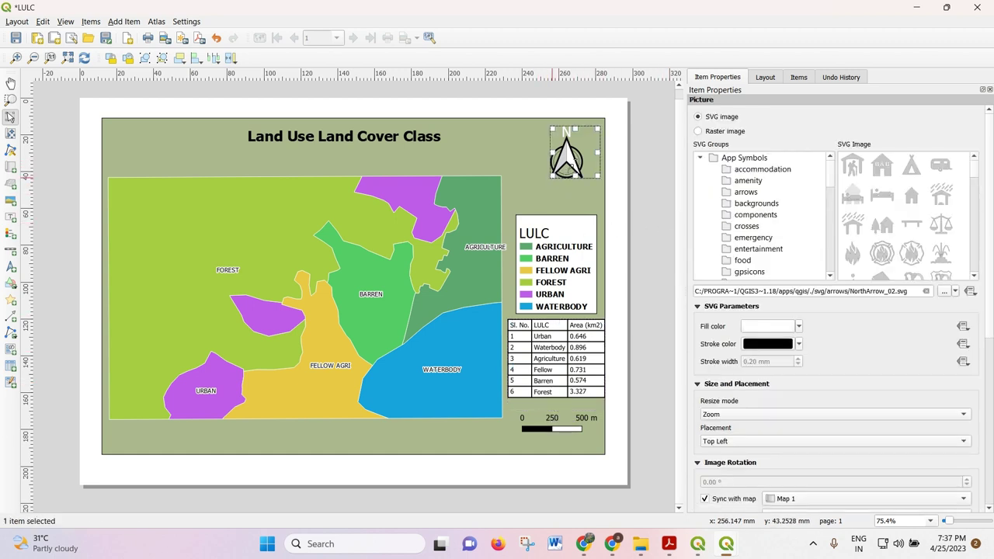
left_click(553, 185)
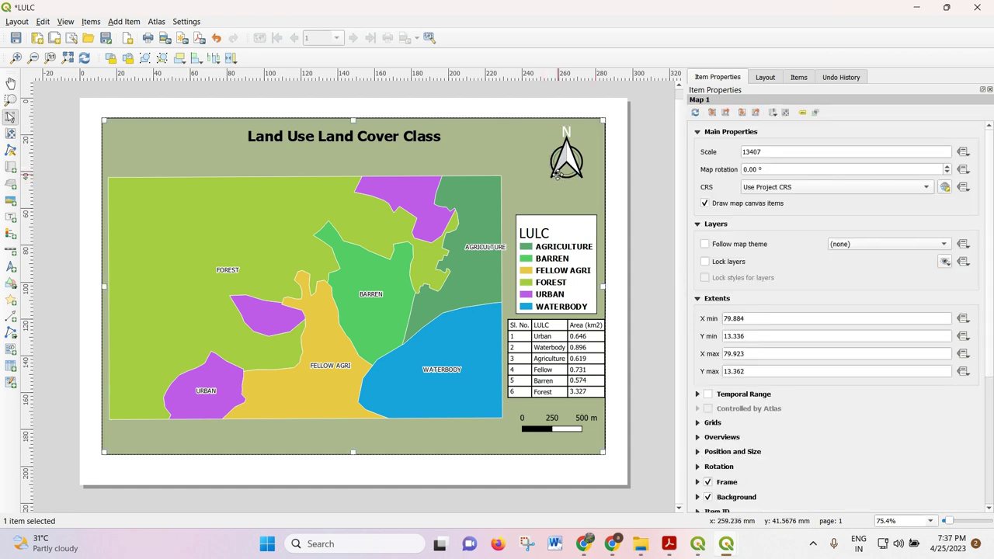
left_click(554, 178)
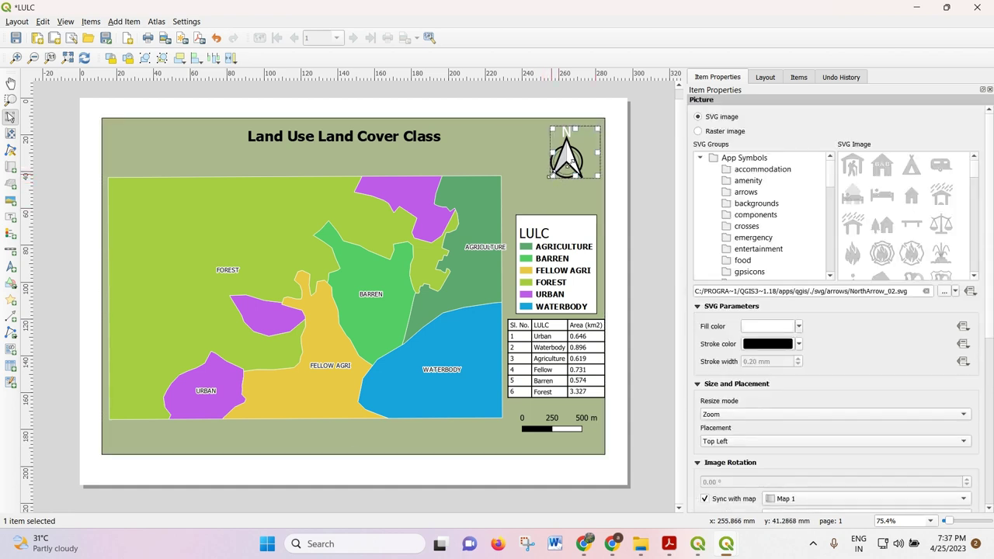
left_click_drag(553, 178, 566, 174)
left_click(617, 196)
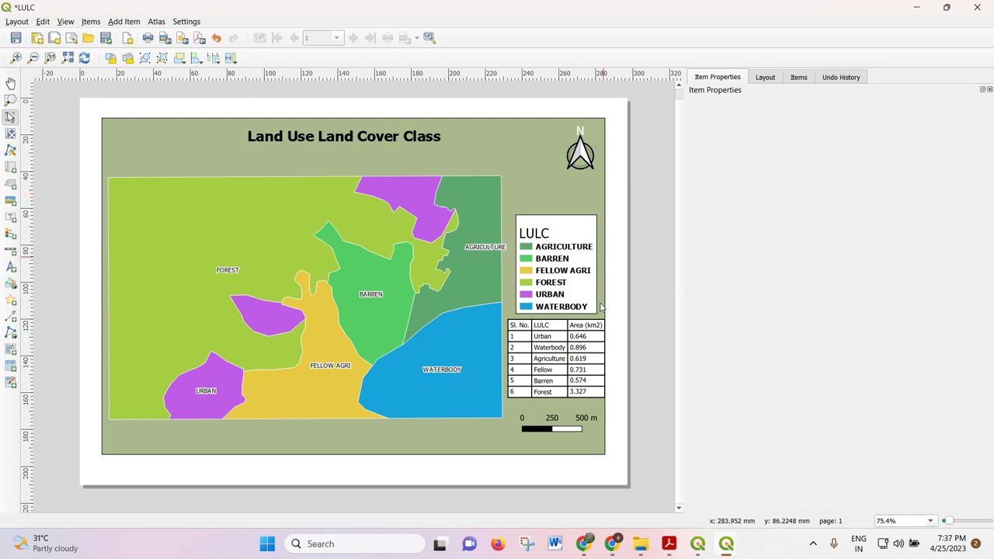
Step: Bring up the clip_shp attribute table and move its window to the middle of the screen, over the layout
left_click(740, 464)
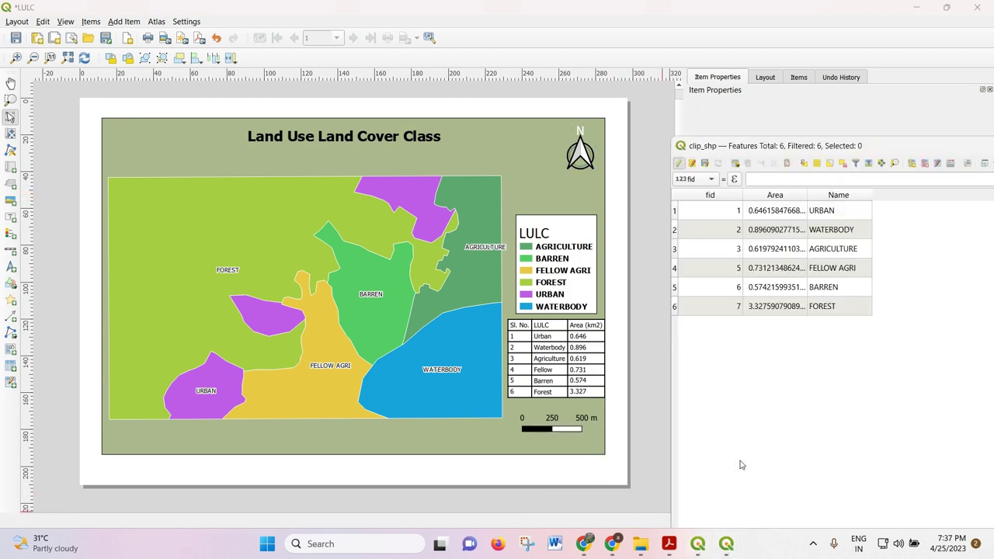
left_click_drag(809, 153, 447, 122)
left_click_drag(648, 119, 522, 116)
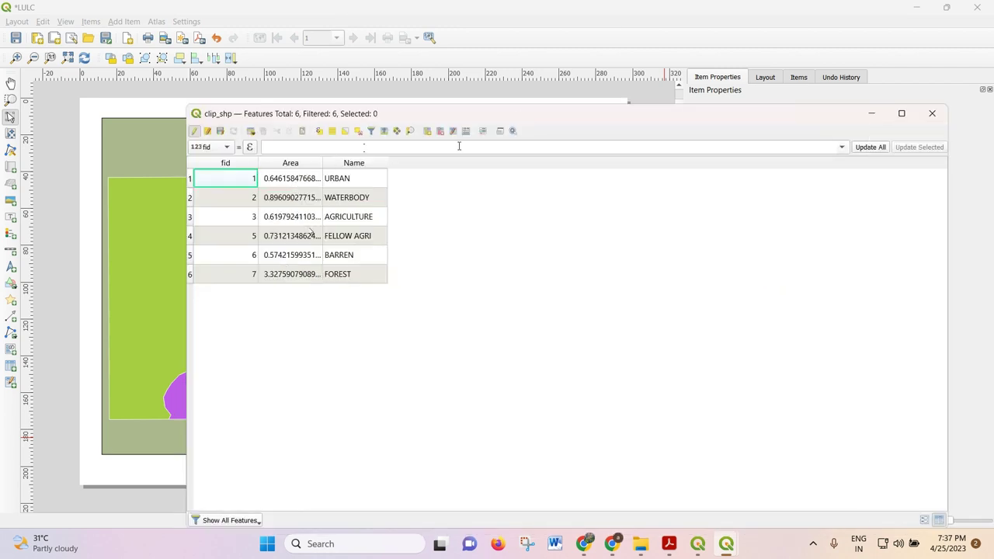
left_click(433, 132)
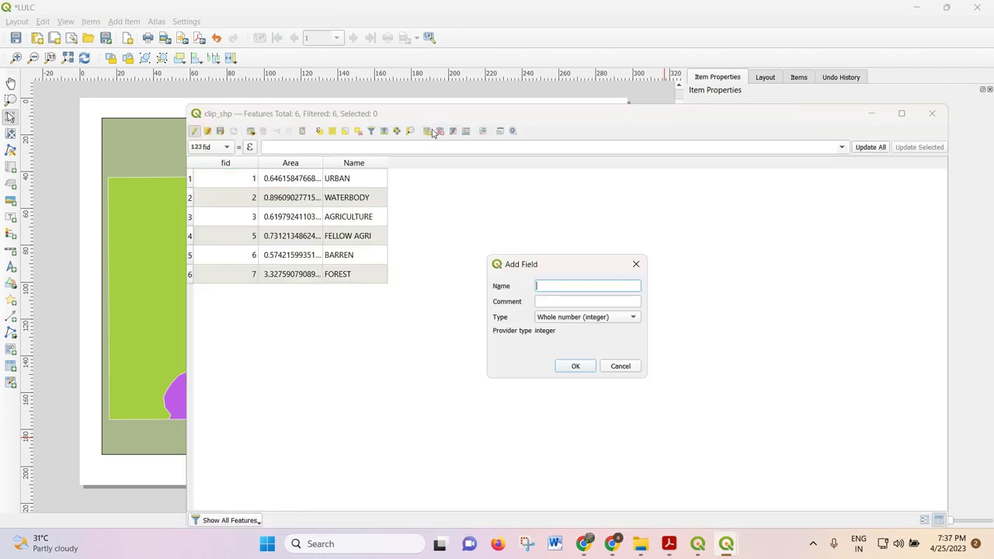
left_click(551, 319)
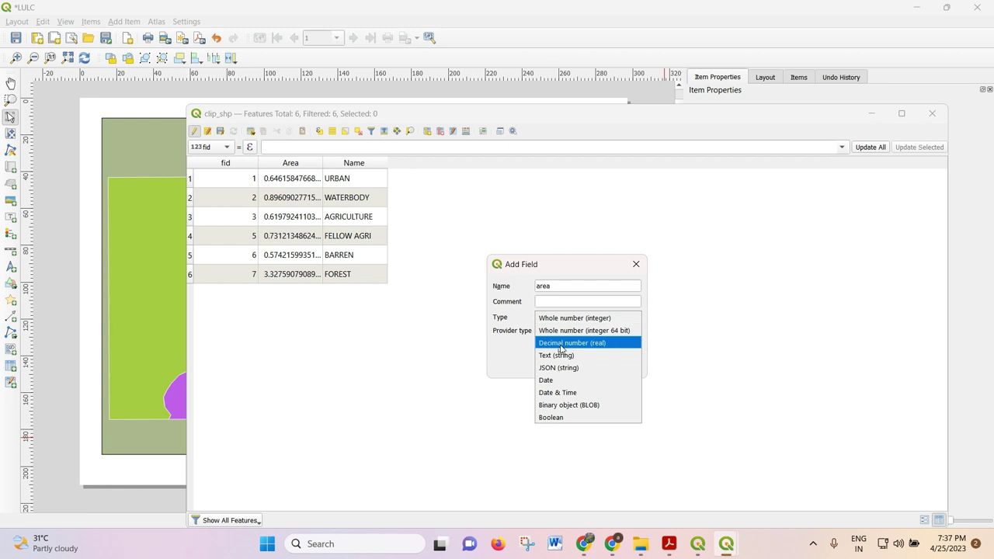
left_click(563, 345)
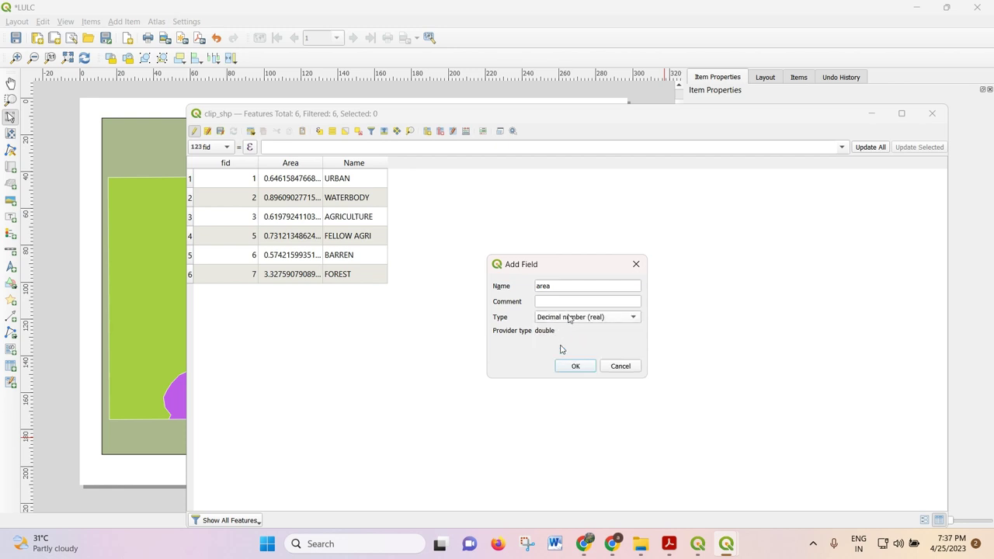
left_click(635, 264)
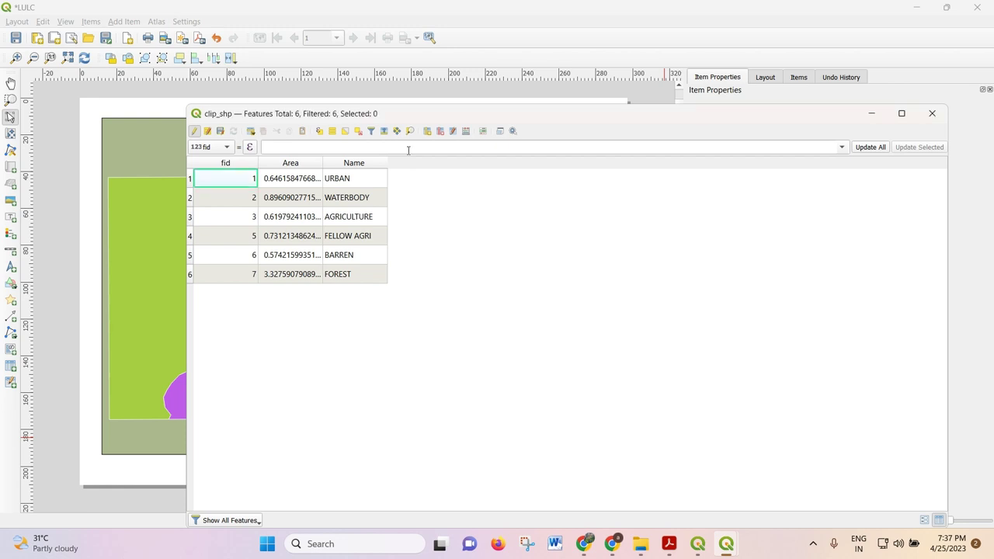
Step: Open the Field Calculator for clip_shp and define a new field named area with the Decimal number (real) type
left_click(468, 132)
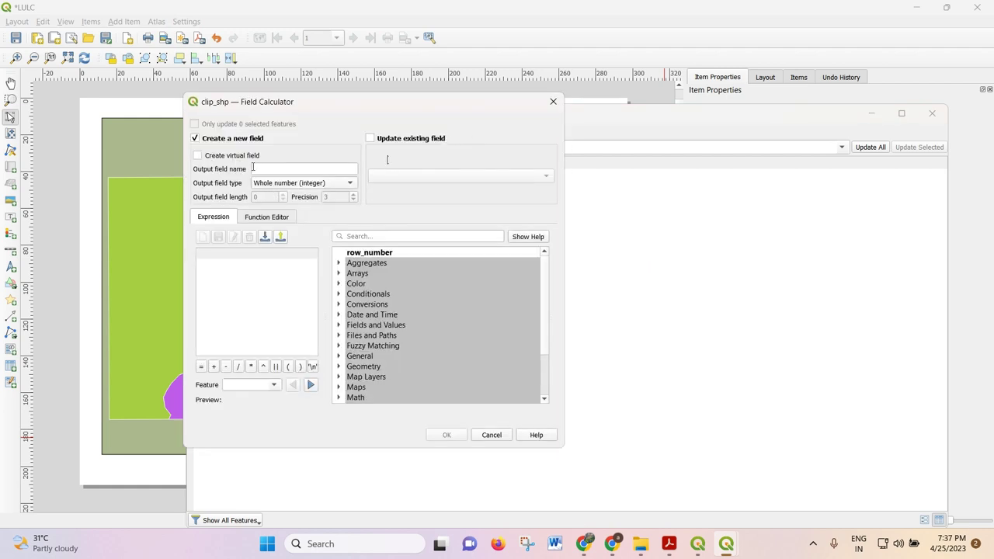
left_click(273, 168)
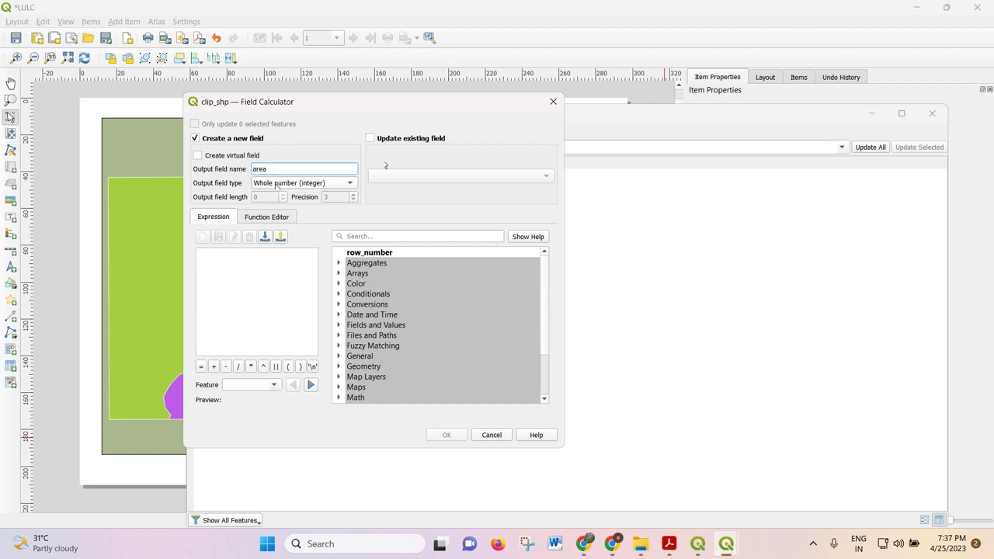
left_click(276, 186)
left_click(288, 209)
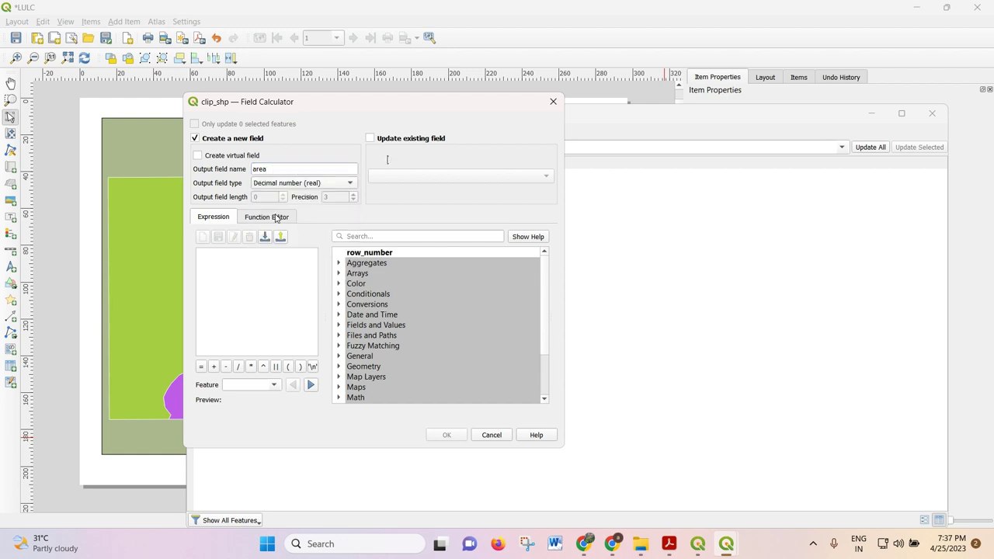
left_click(342, 184)
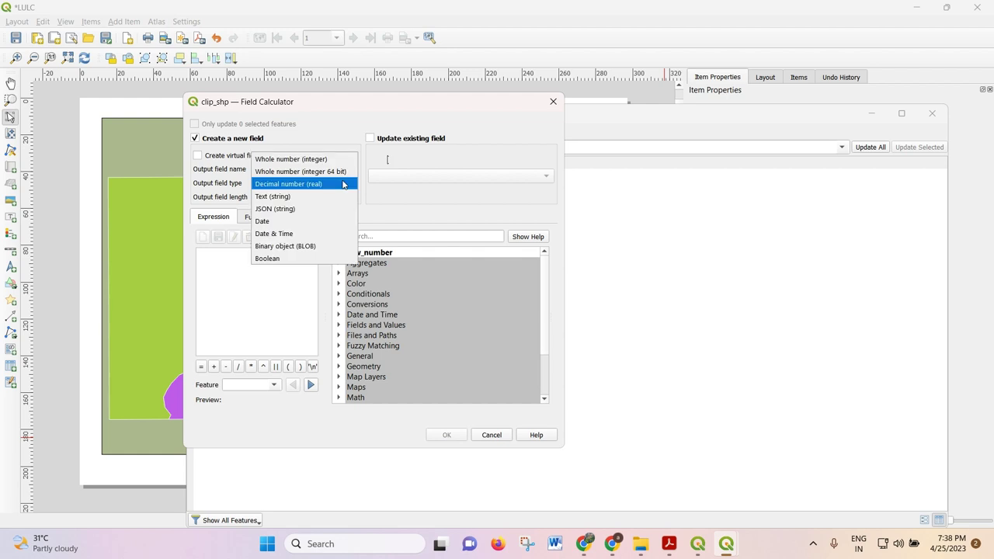
left_click(342, 184)
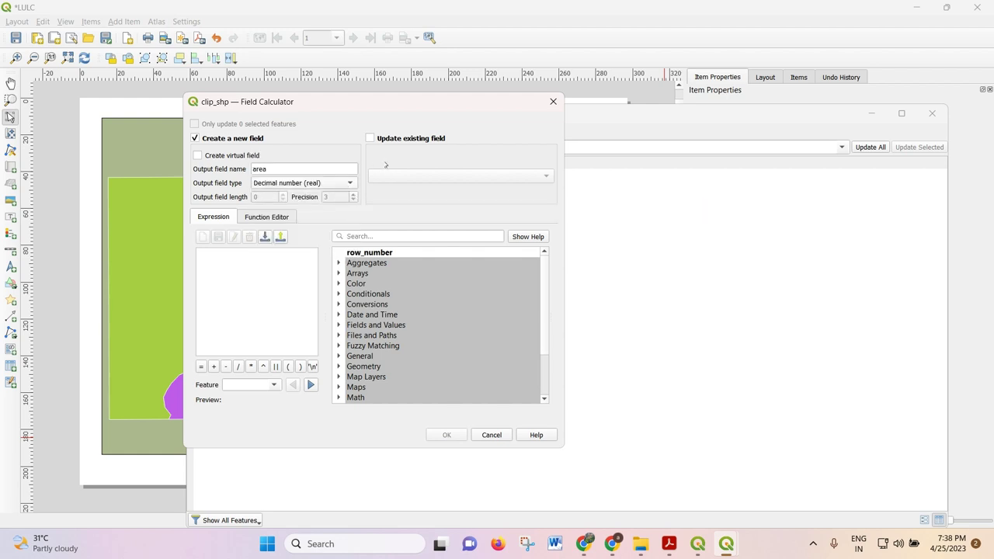
Step: Look through the recent field calculations, and insert the existing Area field from Fields and Values as the expression
scroll(359, 280, "down", 2)
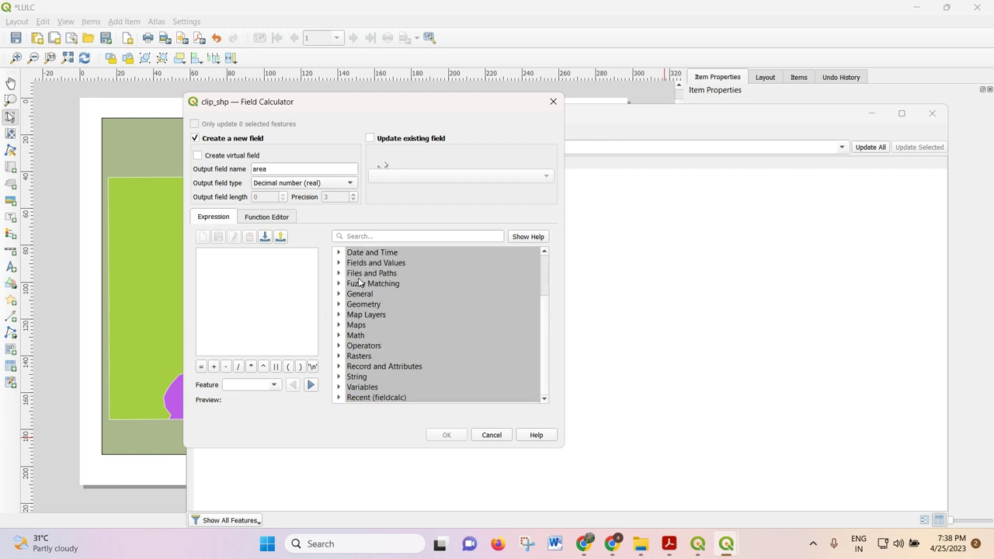
left_click(338, 397)
scroll(342, 392, "down", 2)
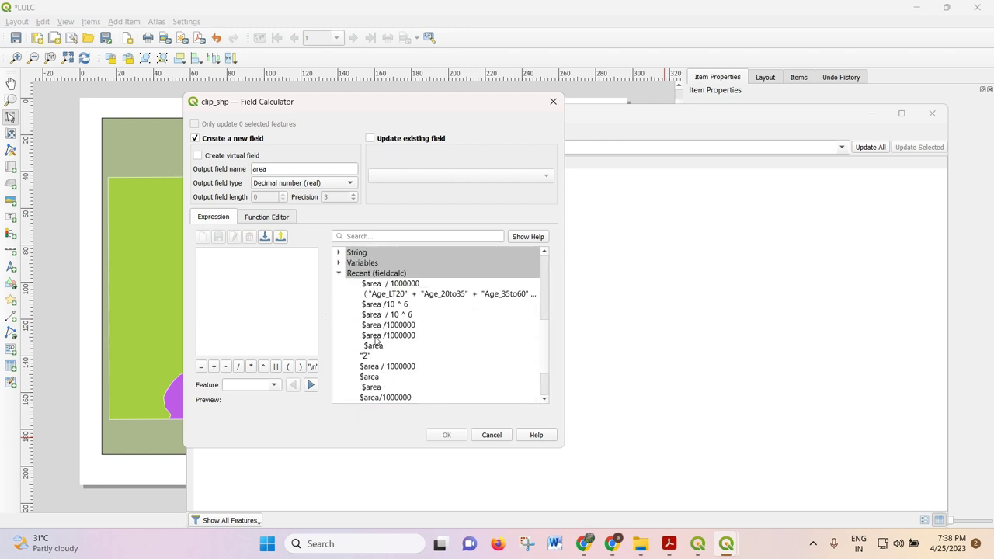
scroll(378, 339, "down", 2)
scroll(379, 340, "up", 10)
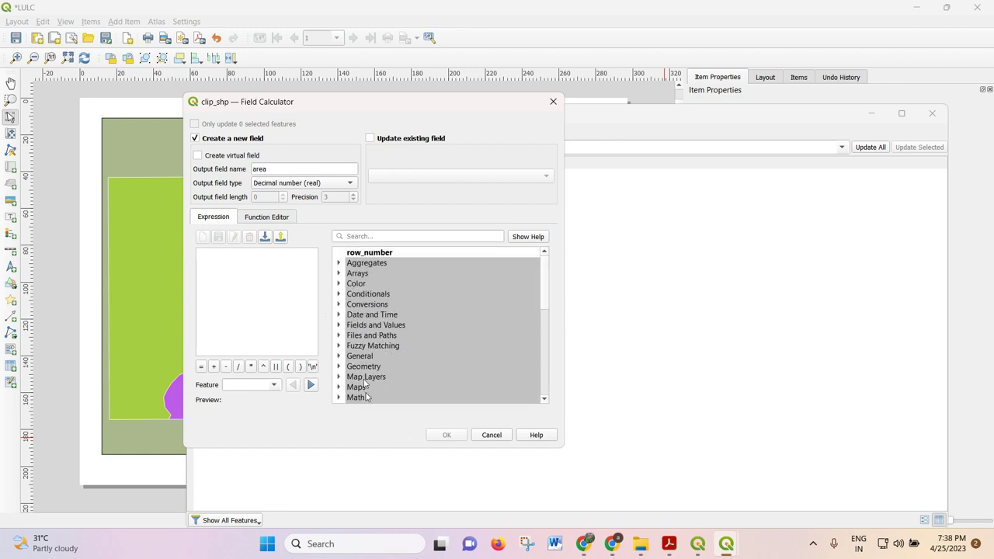
left_click(341, 326)
scroll(382, 313, "down", 1)
double_click(379, 295)
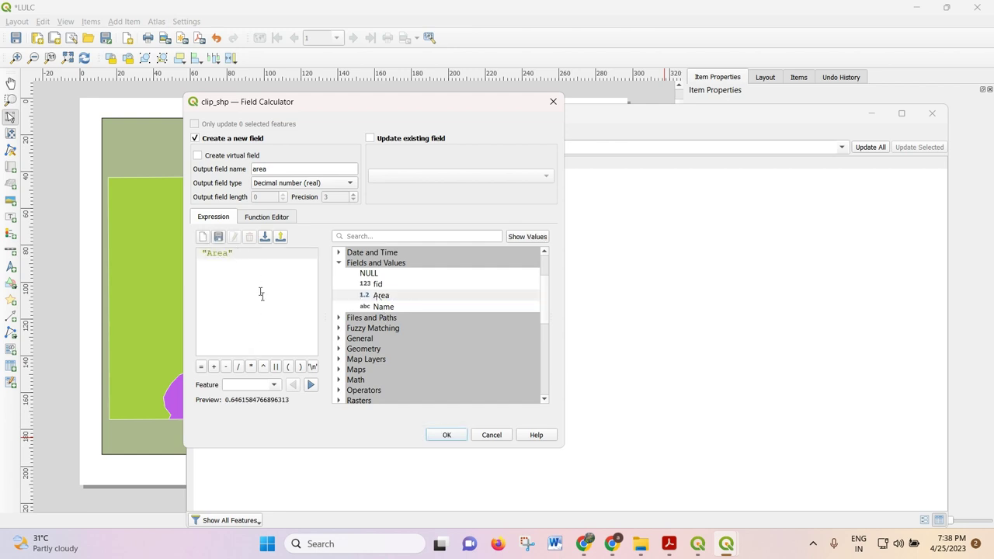
left_click(301, 183)
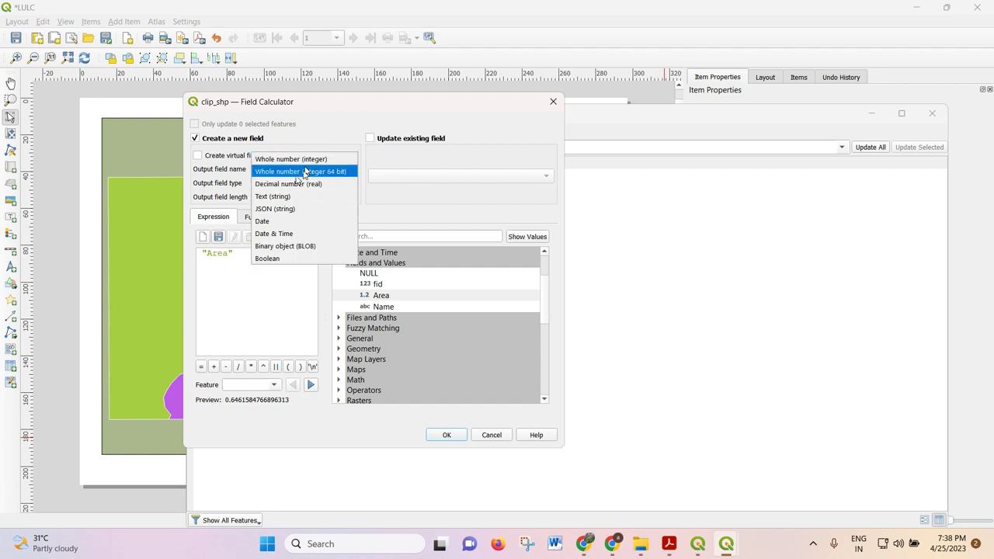
left_click(304, 171)
left_click(305, 186)
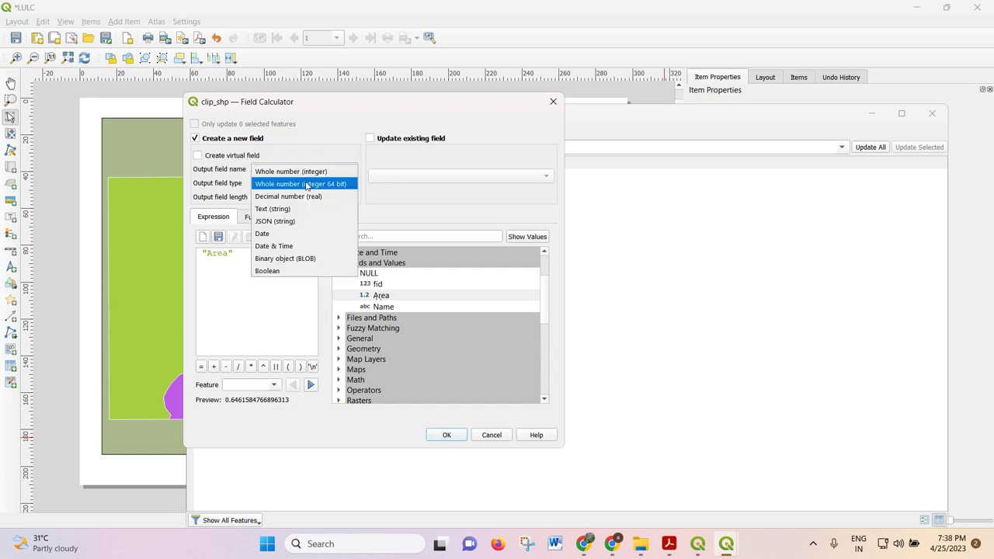
left_click(306, 195)
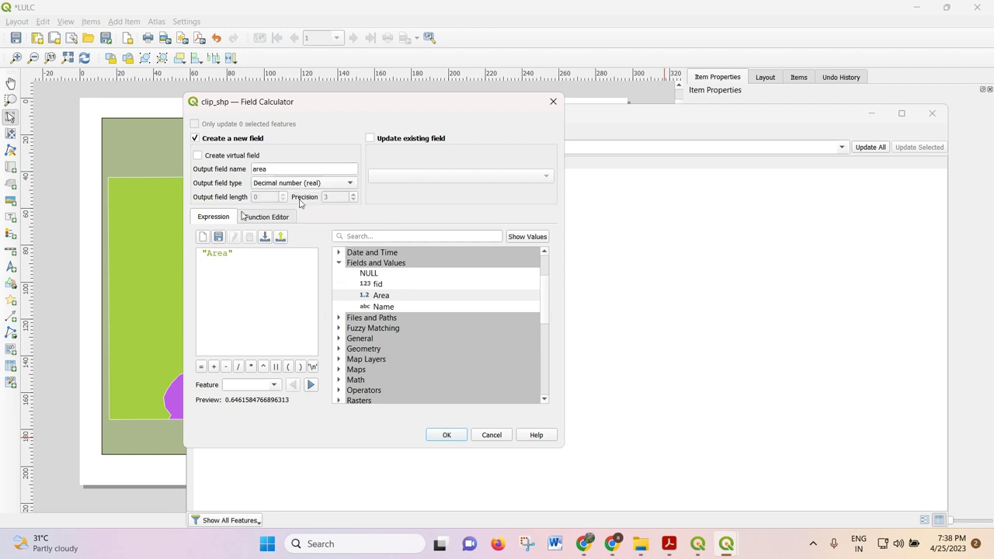
left_click(278, 217)
left_click(220, 218)
left_click(198, 156)
left_click(201, 161)
left_click(201, 161)
left_click(201, 161)
Step: Capitalise the output field name to Area, keeping "Area" as the expression
left_click_drag(253, 169, 260, 169)
left_click(278, 316)
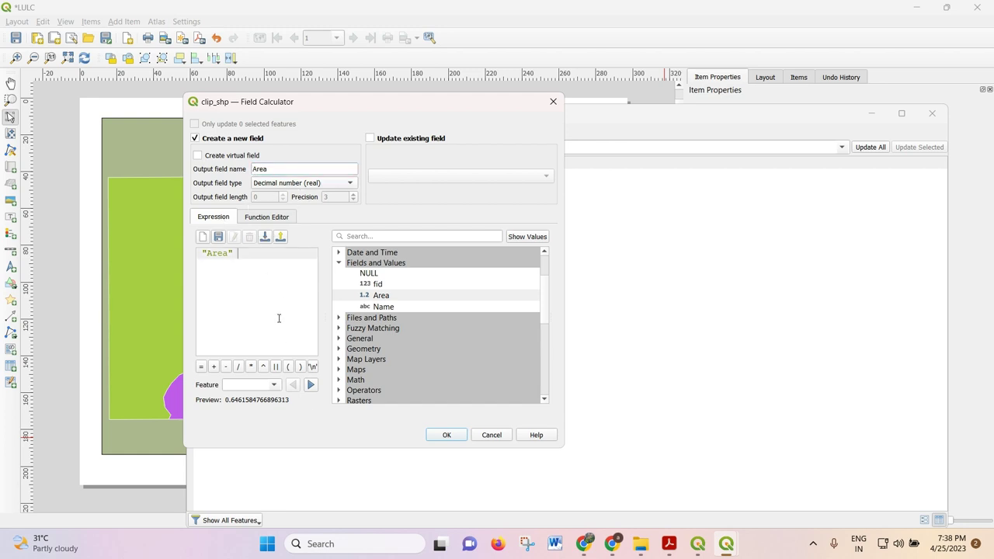
left_click(274, 384)
left_click(290, 402)
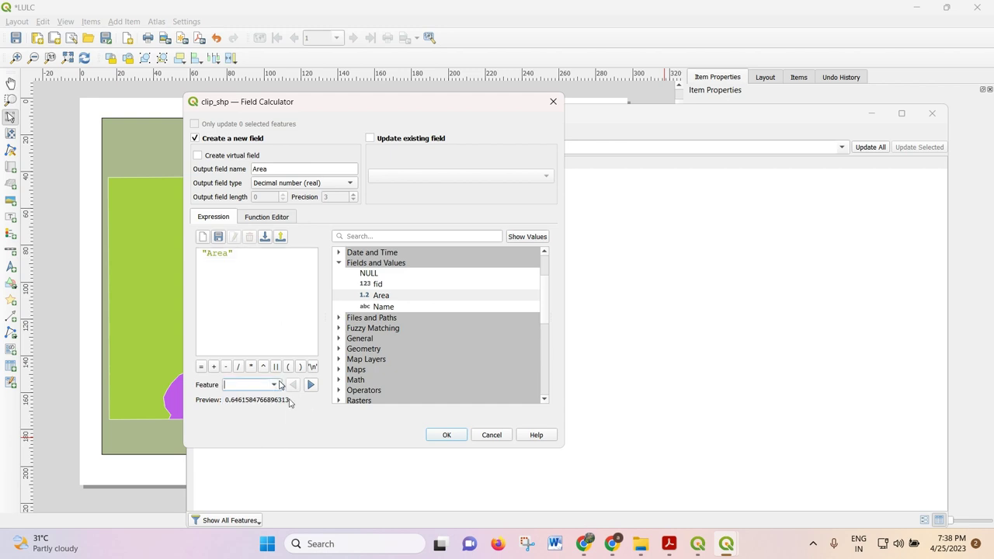
Step: Switch the calculation from creating a new field to updating an existing one, with Name as the target field
scroll(373, 334, "down", 2)
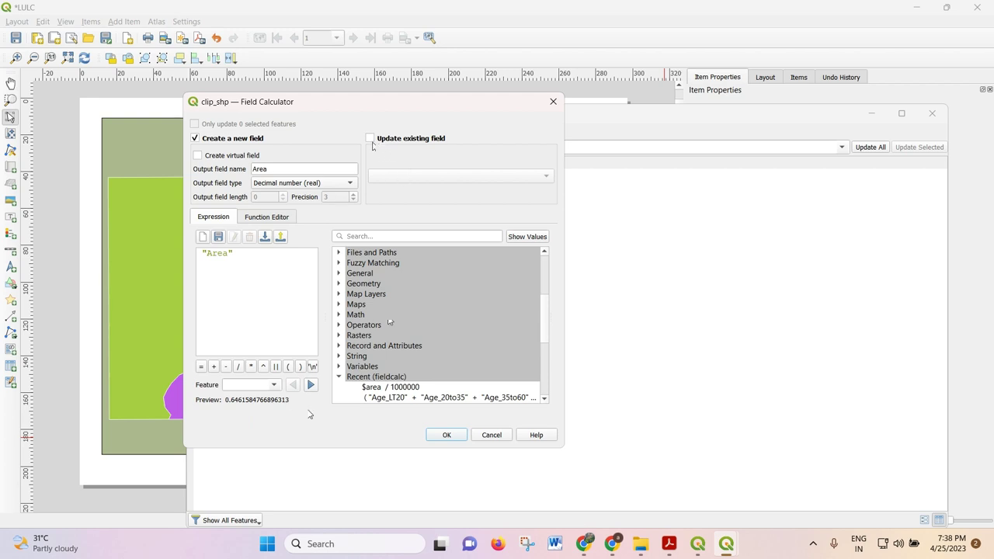
left_click(370, 140)
left_click(207, 142)
left_click(374, 140)
left_click(397, 176)
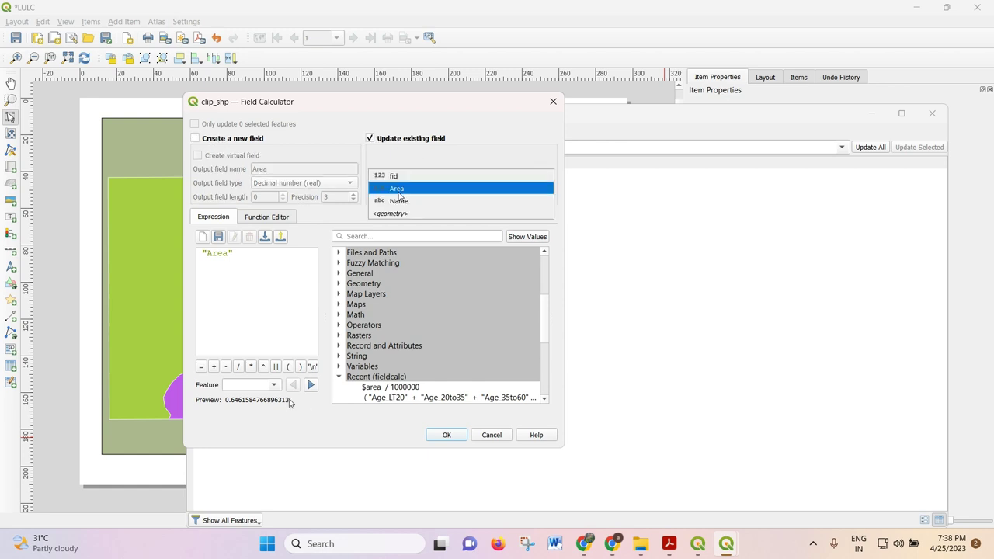
left_click(397, 191)
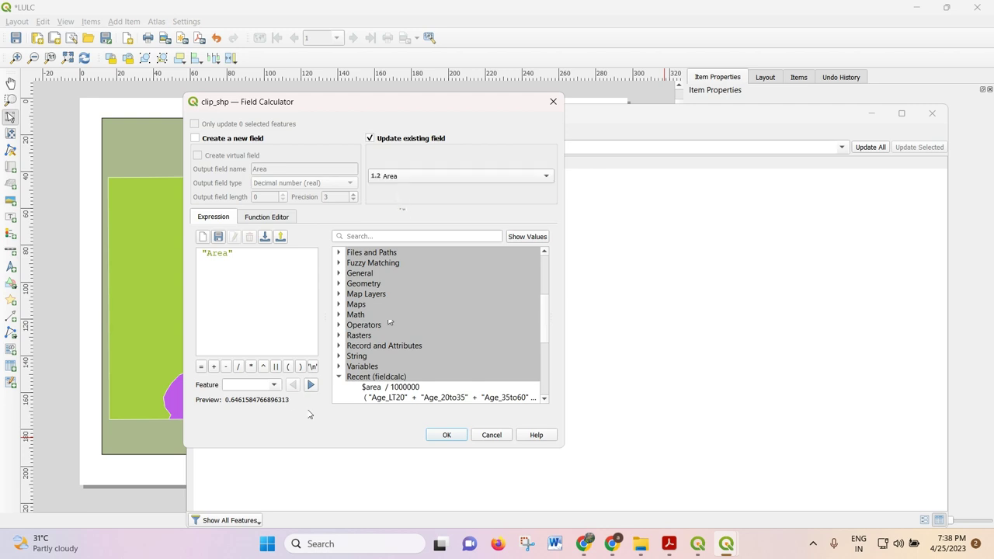
left_click(415, 187)
left_click(416, 187)
Step: Examine the recent expressions and the functions in the String, Record and Attributes, and Operators groups
scroll(397, 293, "down", 4)
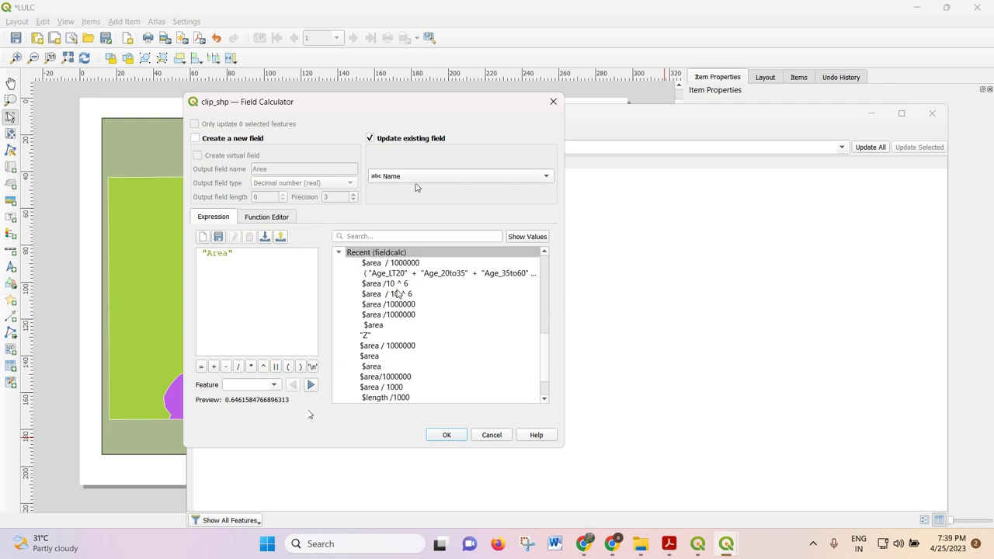
scroll(398, 293, "down", 2)
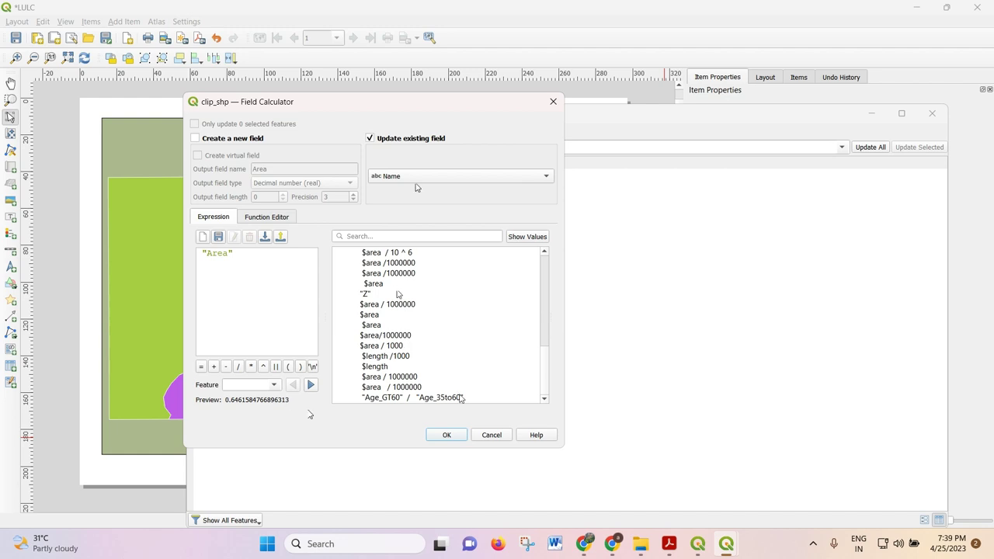
scroll(448, 393, "up", 10)
scroll(380, 388, "down", 1)
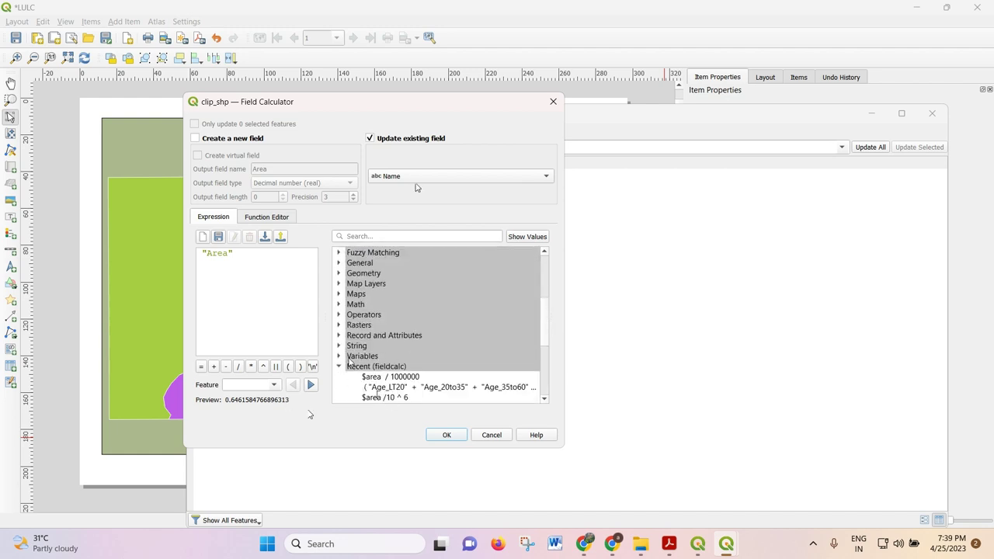
left_click(350, 347)
scroll(351, 345, "down", 2)
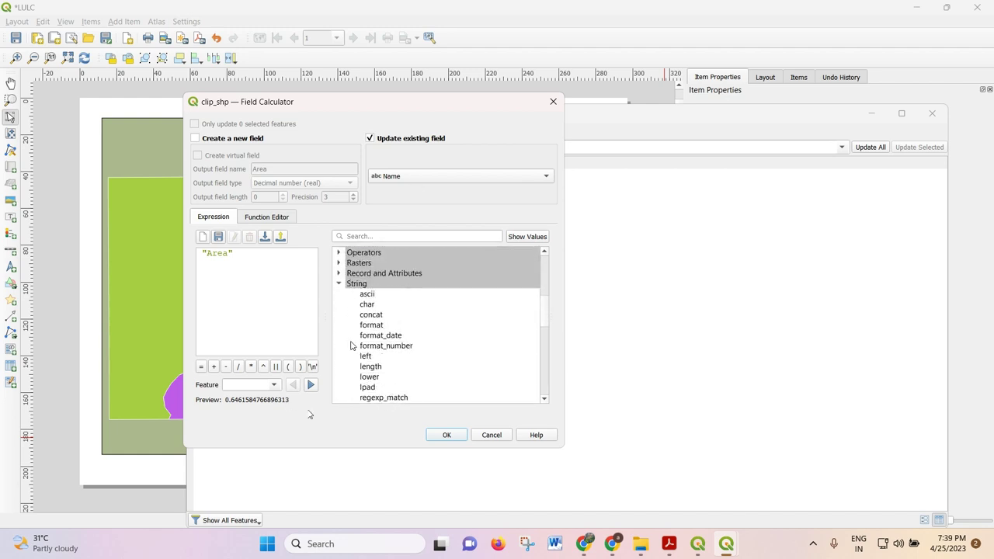
scroll(350, 345, "down", 2)
scroll(345, 326, "up", 3)
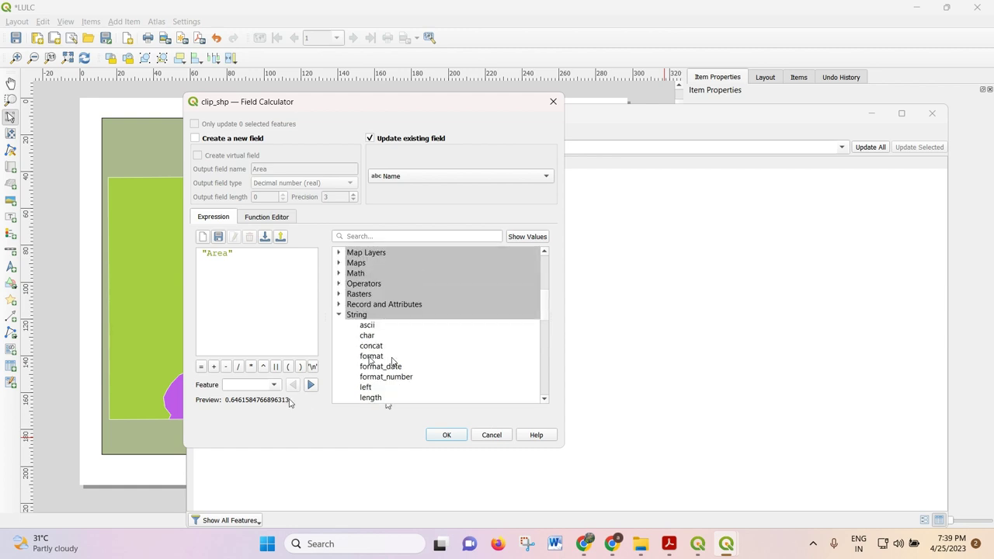
left_click(341, 304)
scroll(384, 305, "up", 1)
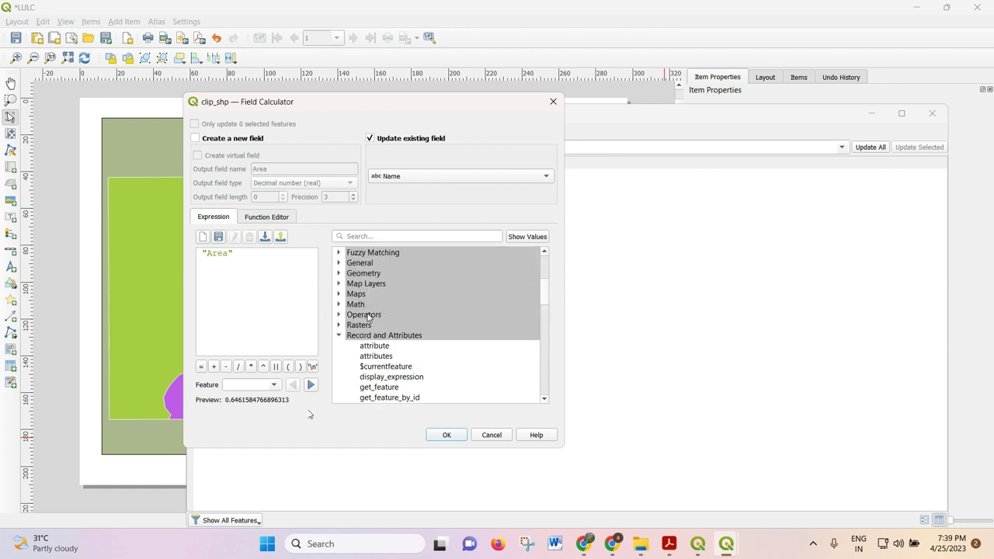
left_click(371, 315)
scroll(383, 313, "down", 2)
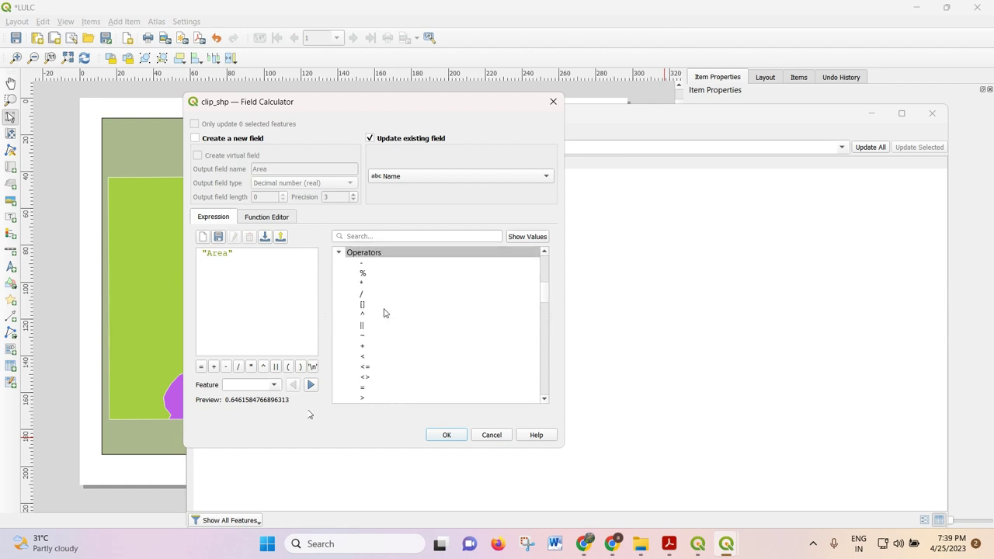
scroll(384, 313, "up", 4)
Step: Examine the functions in the Geometry, General, Fuzzy Matching, Files and Paths, and Date and Time groups
left_click(363, 339)
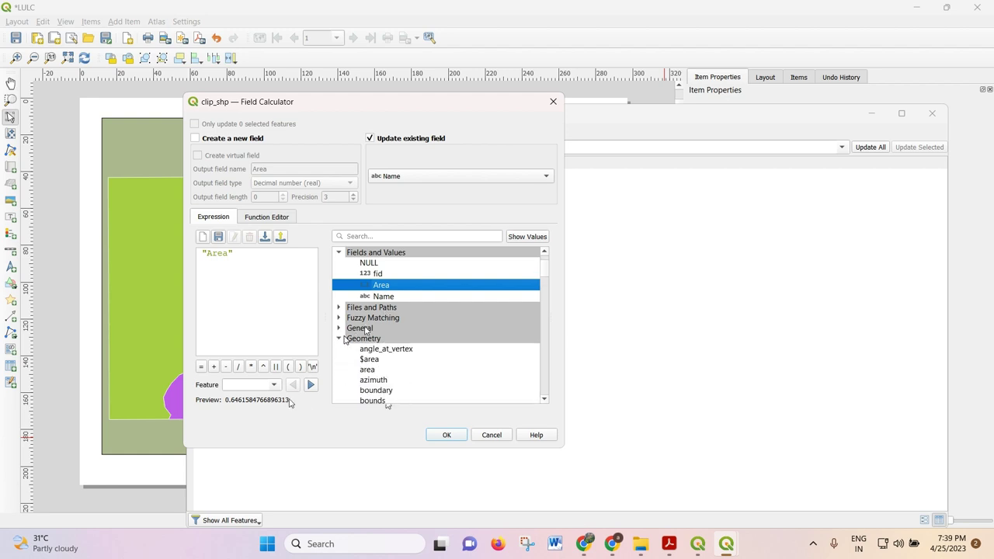
scroll(371, 338, "down", 1)
scroll(371, 338, "up", 1)
left_click(349, 333)
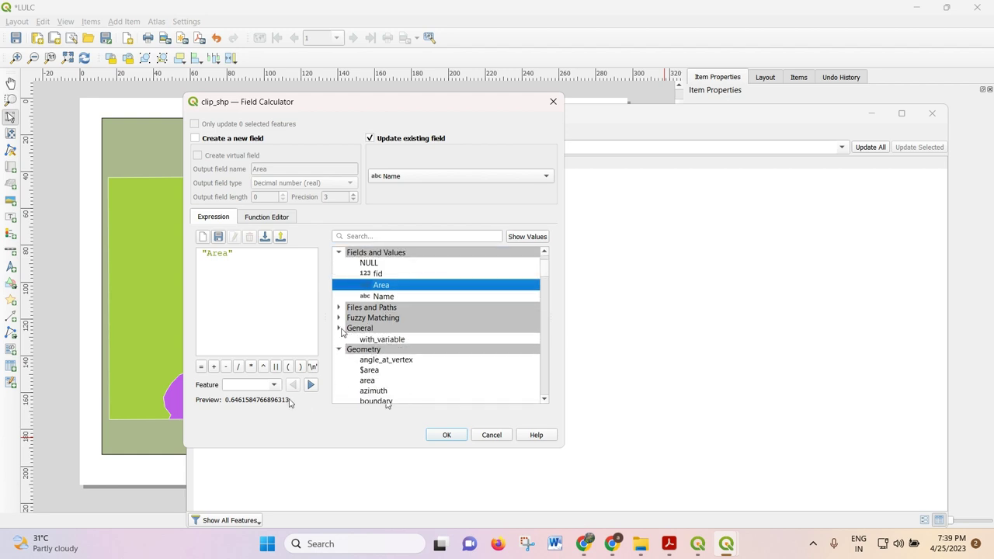
scroll(352, 334, "down", 2)
scroll(354, 334, "up", 2)
left_click(362, 318)
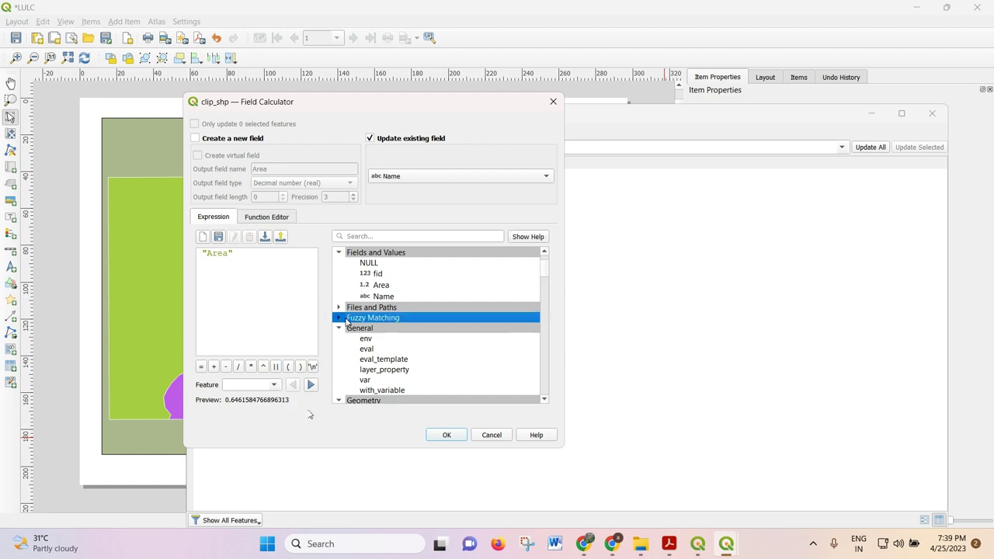
left_click(340, 318)
left_click(339, 308)
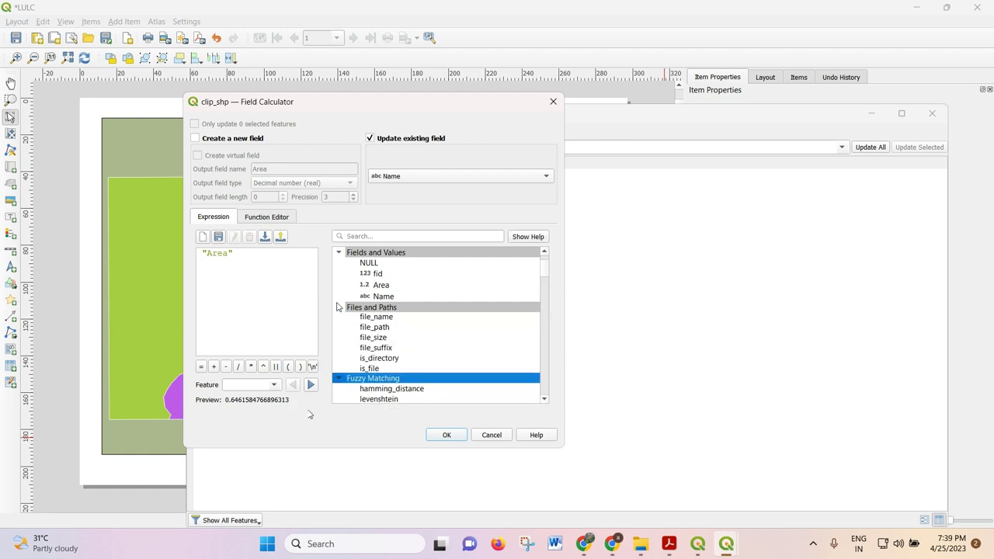
scroll(376, 320, "up", 2)
left_click(339, 304)
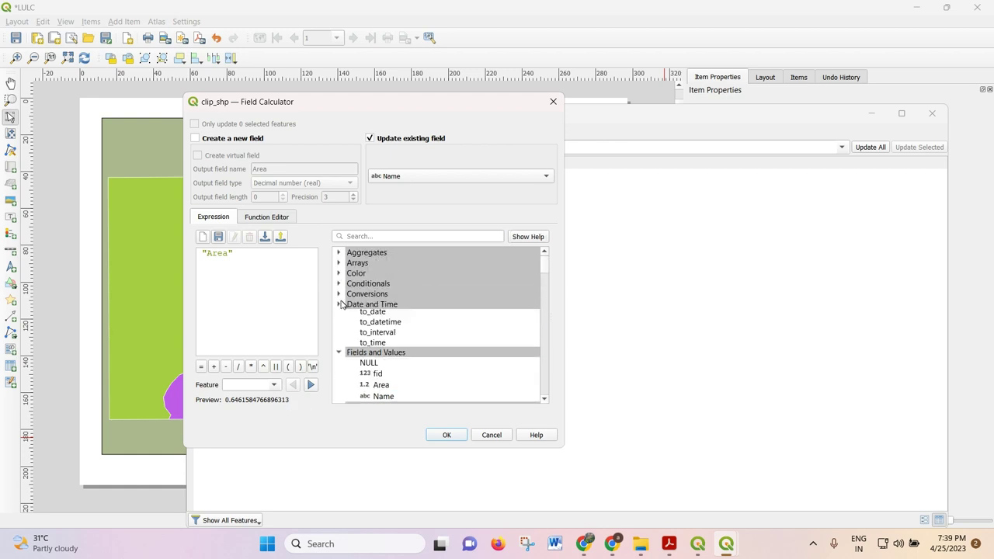
Step: Examine the functions in the Date and Time, Conversions, Conditionals, Color, Arrays, and Aggregates groups
scroll(357, 326, "down", 4)
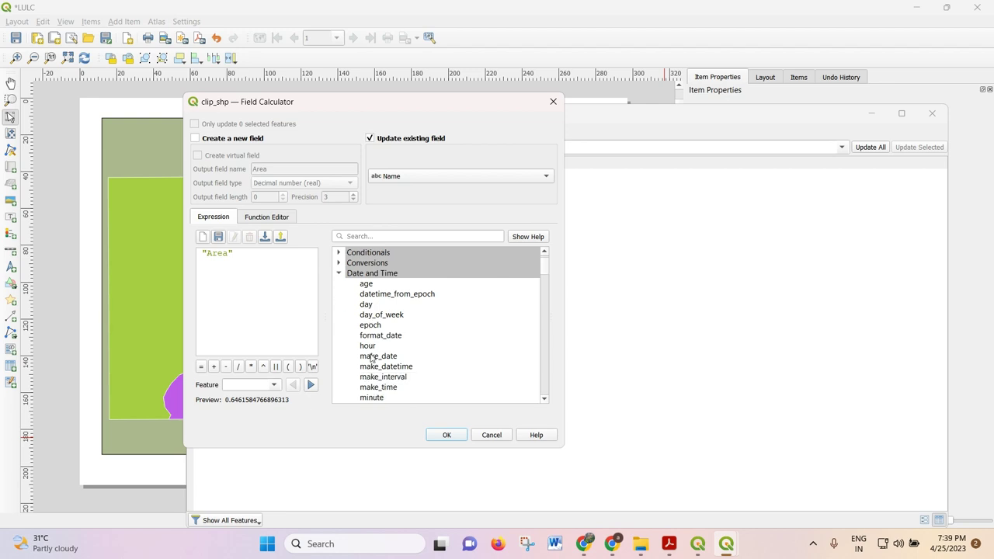
scroll(371, 358, "up", 3)
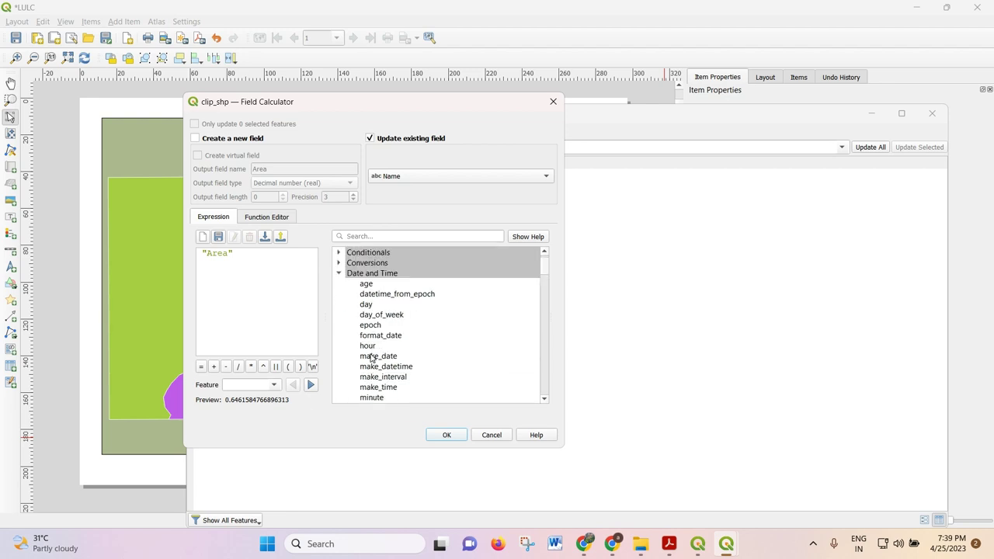
left_click(339, 262)
scroll(386, 327, "down", 2)
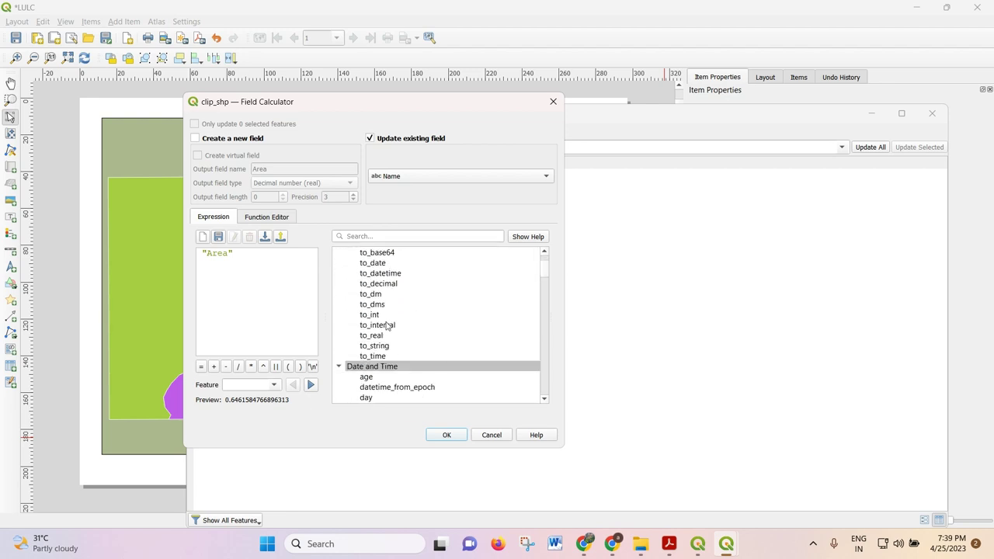
scroll(392, 350, "up", 4)
left_click(338, 294)
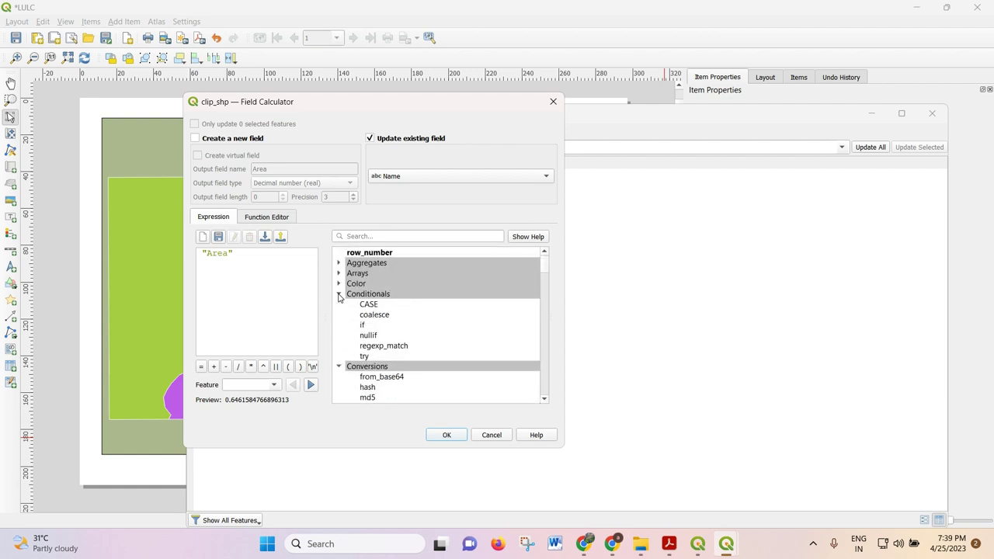
left_click(338, 284)
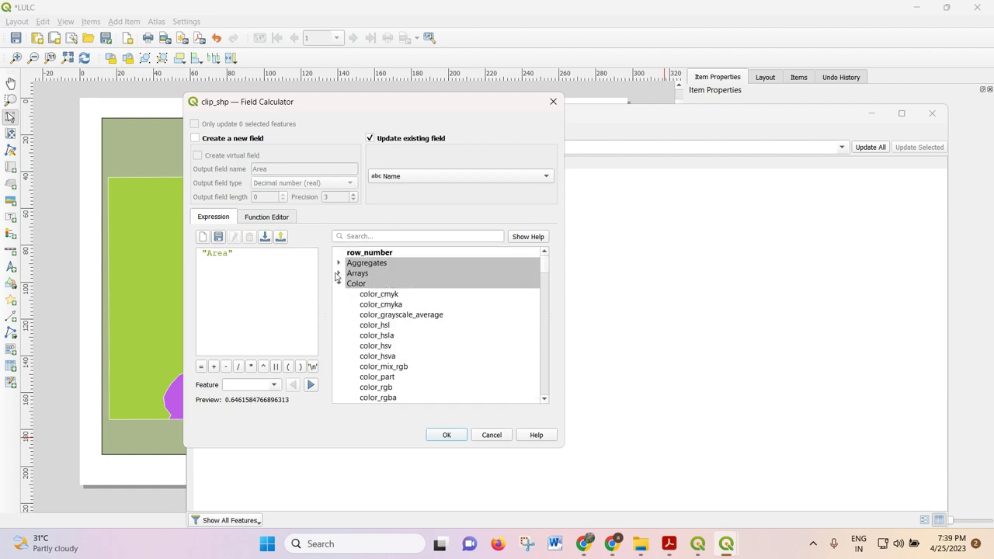
left_click(338, 274)
left_click(338, 263)
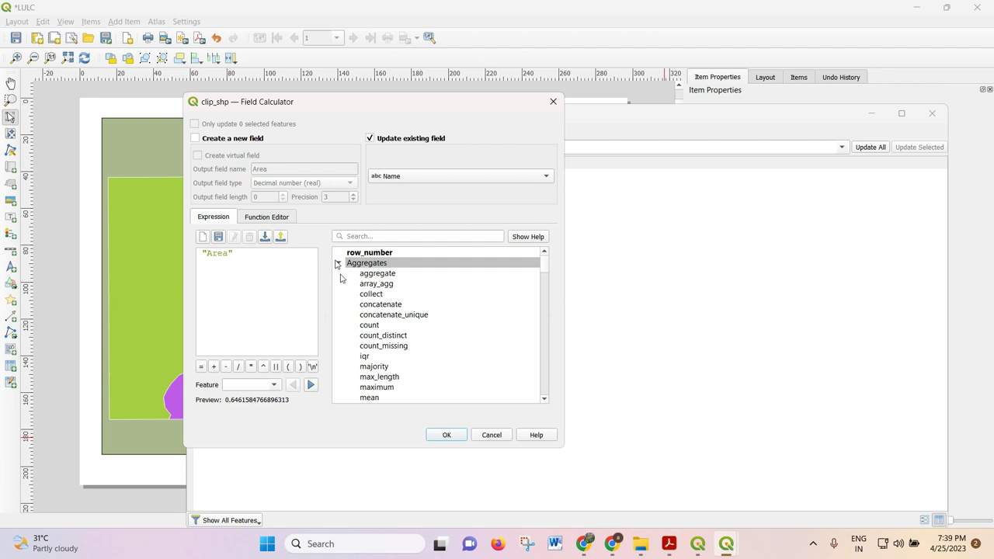
scroll(340, 278, "down", 3)
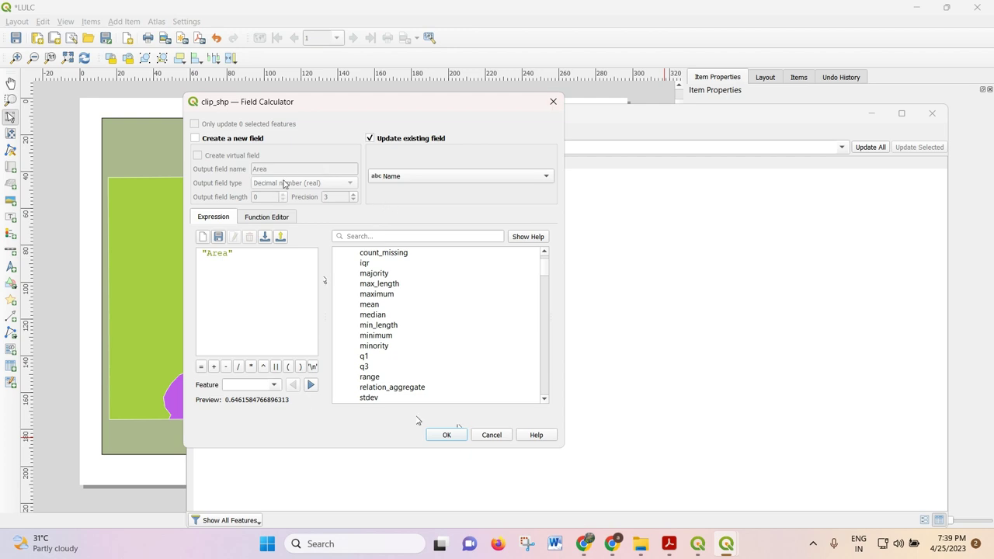
Step: Switch the calculation back to creating a new field named Area and clear its expression
left_click(219, 140)
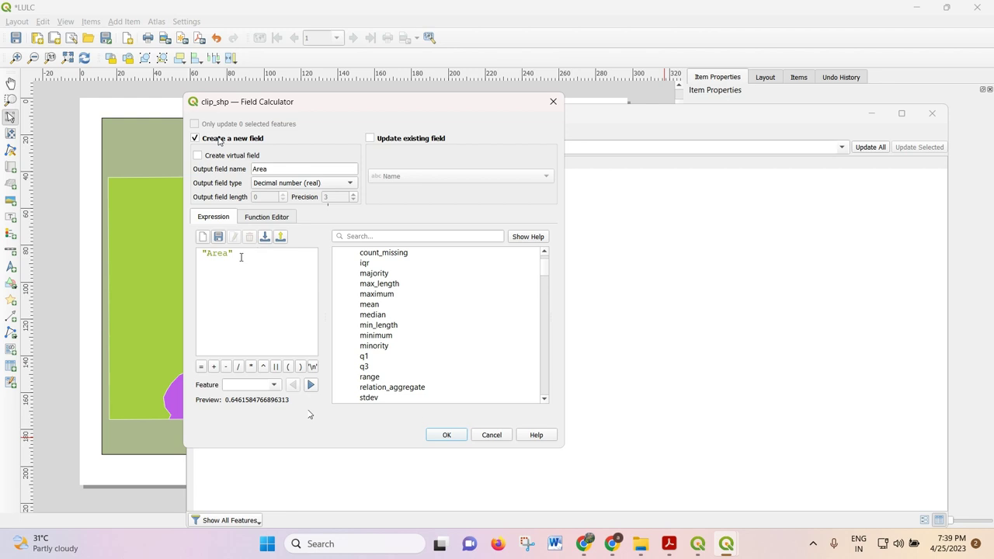
left_click_drag(241, 257, 196, 253)
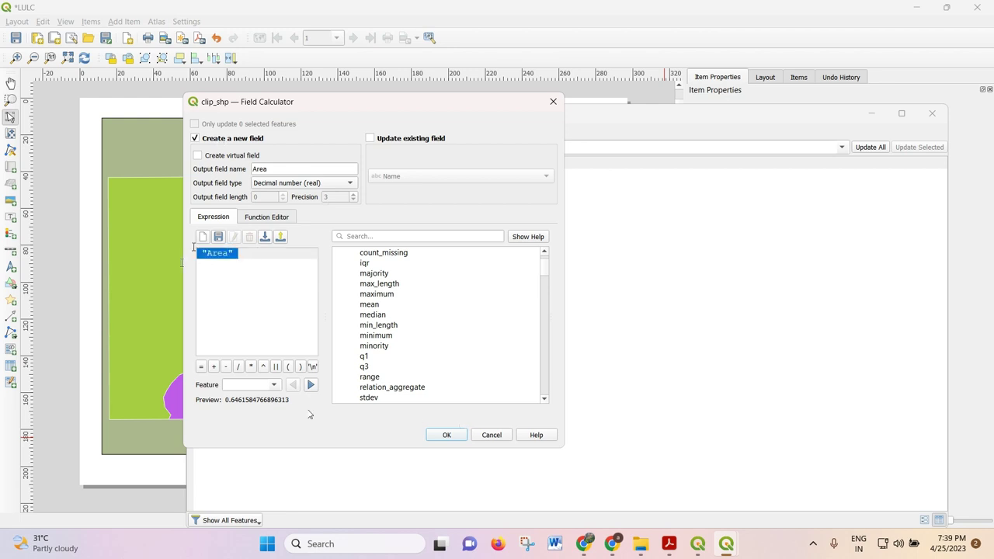
key("Delete")
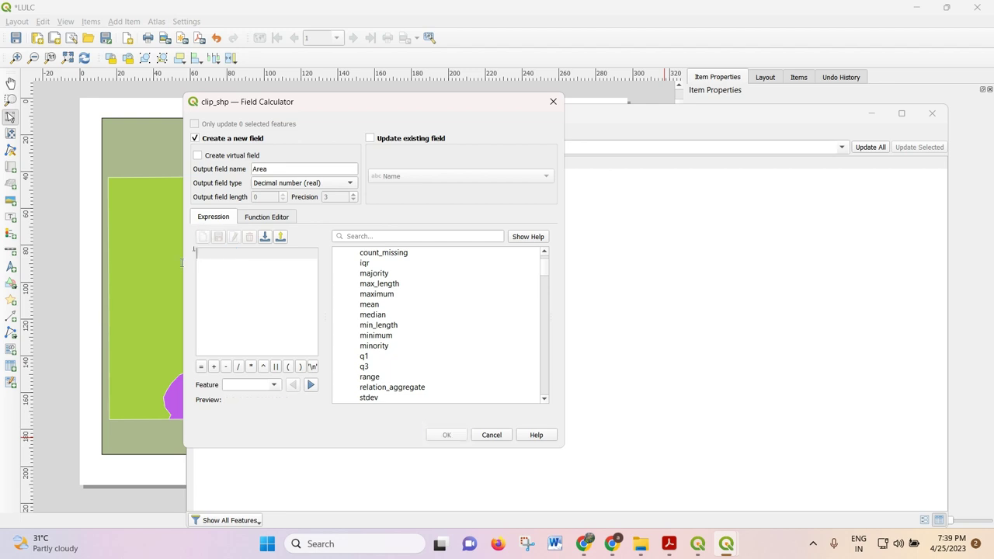
Step: Build the expression $area / 1000000 from the Geometry functions, and close the Field Calculator without applying it
scroll(399, 358, "down", 20)
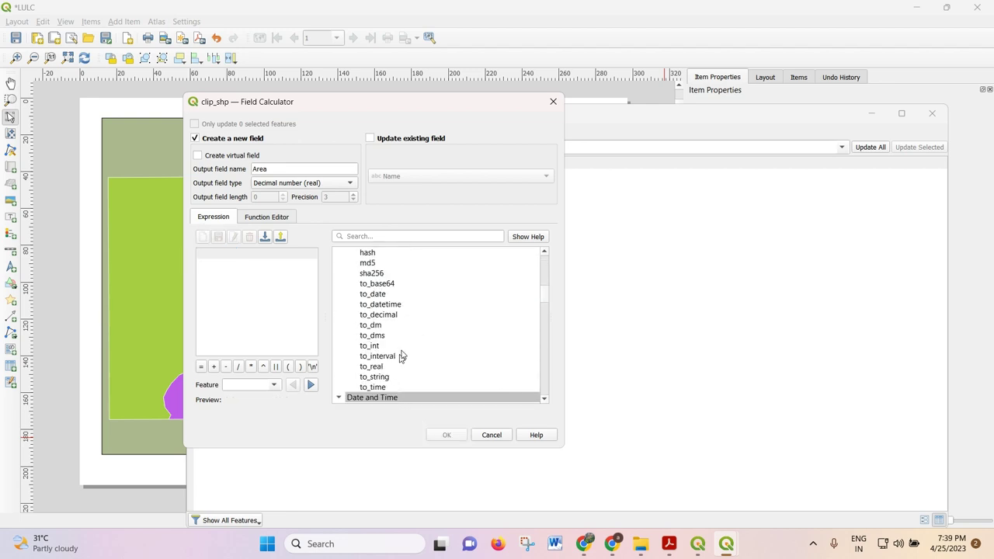
scroll(401, 355, "down", 12)
scroll(401, 355, "down", 7)
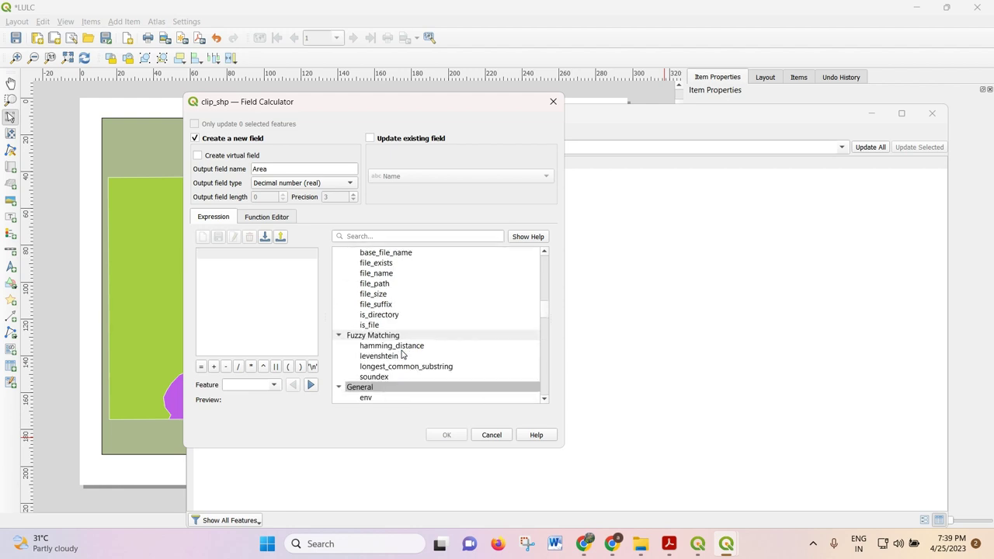
scroll(402, 352, "down", 6)
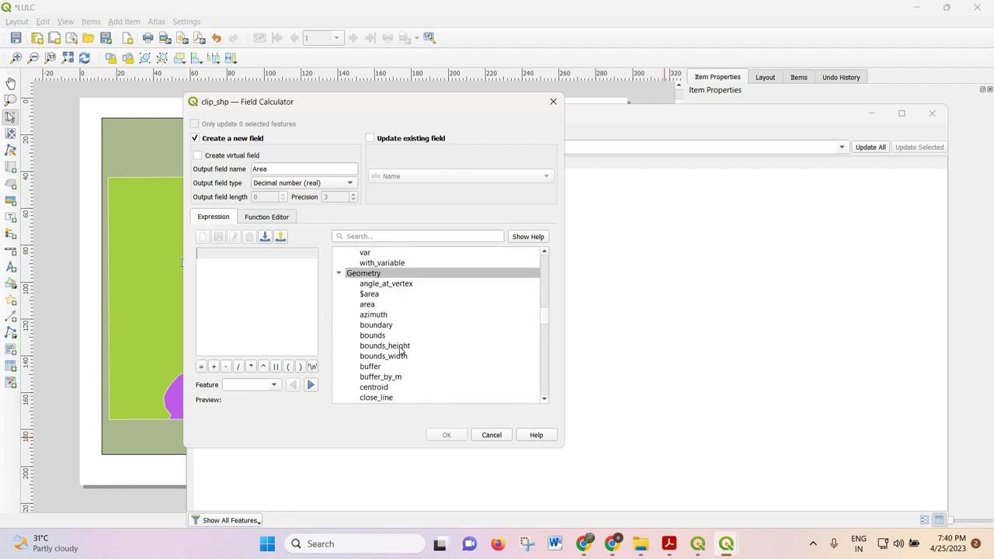
double_click(370, 295)
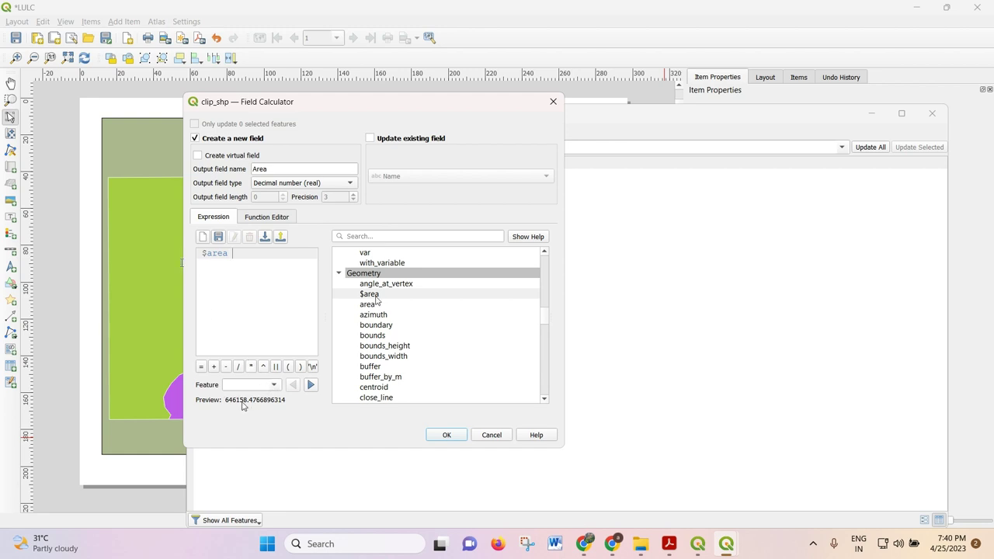
type("/")
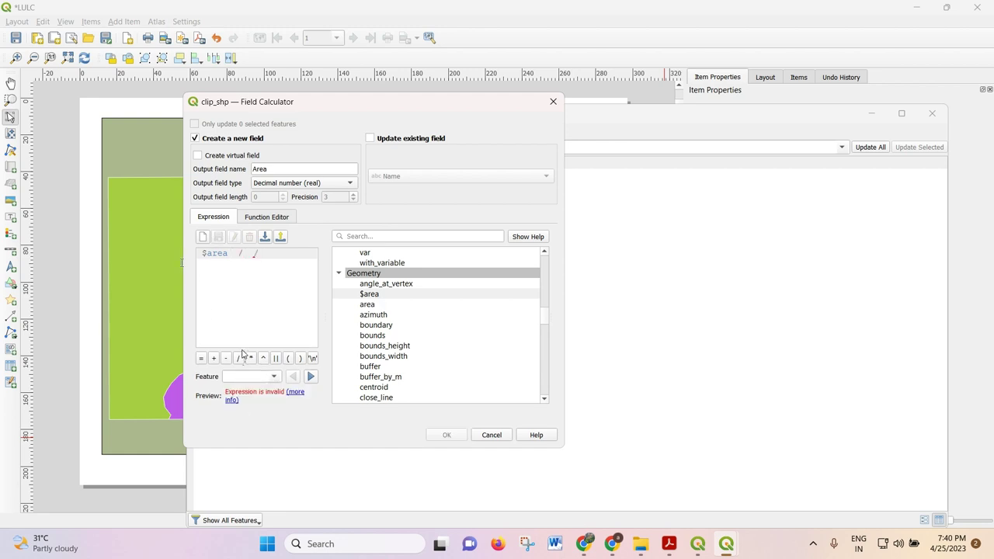
type(".100")
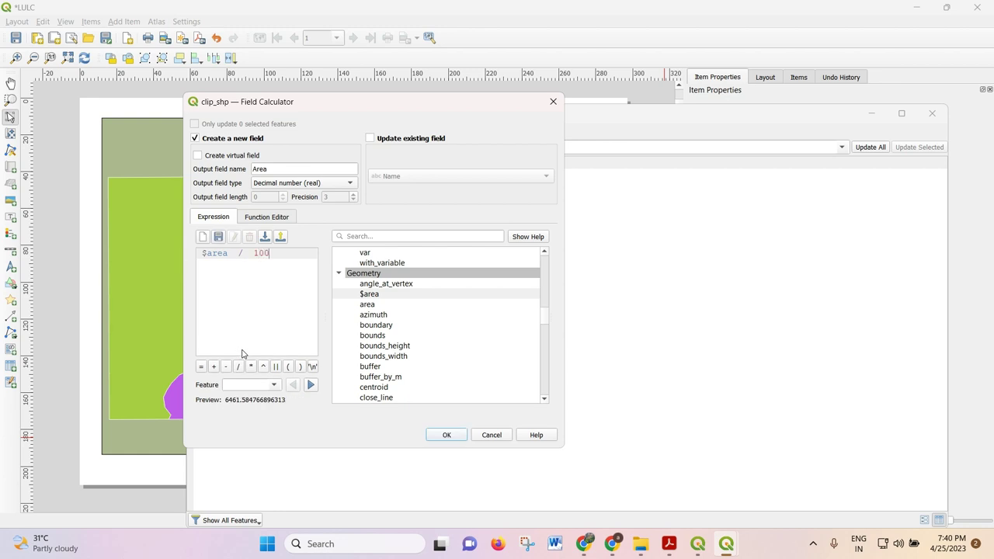
type("0000")
left_click(553, 102)
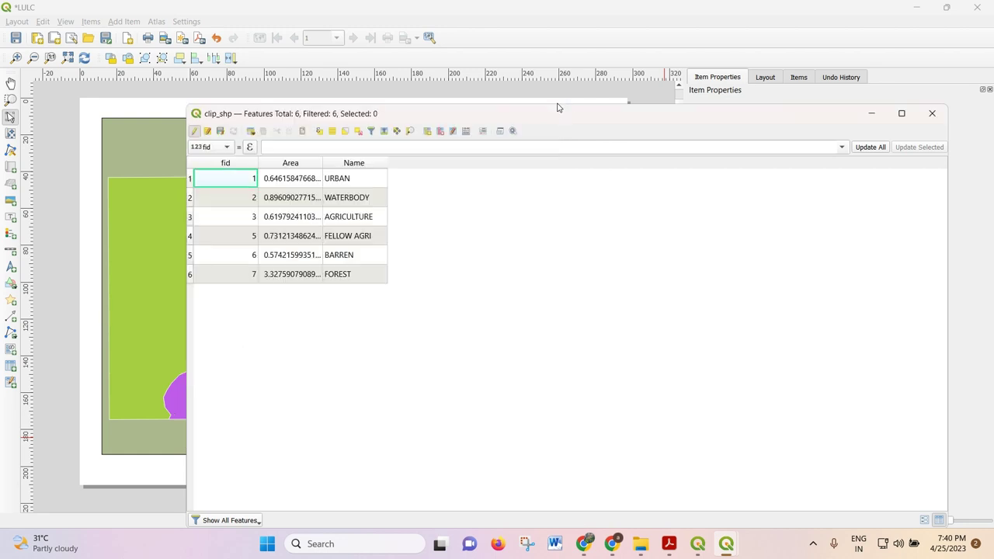
Step: Fit the Area column to its contents and show the conditional formatting options for the Area field
double_click(323, 162)
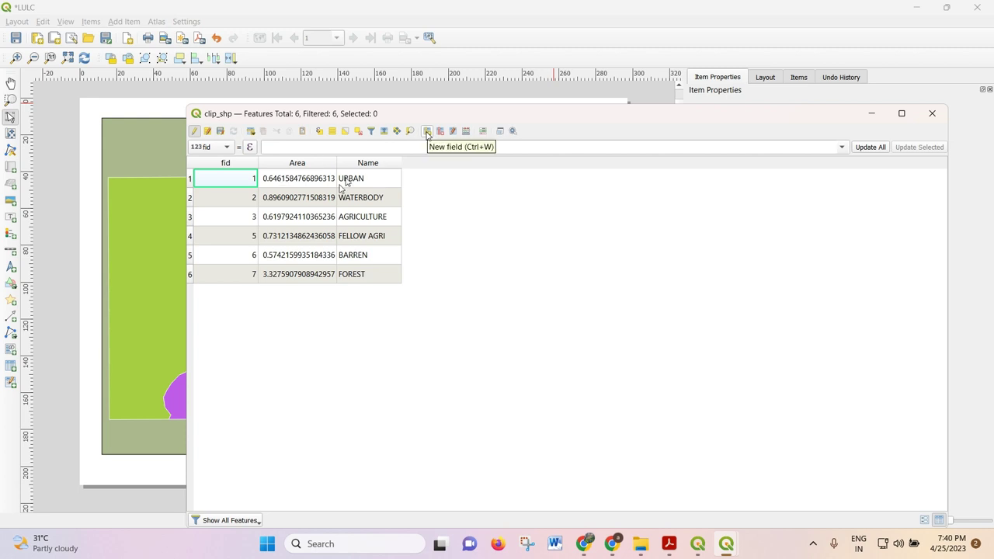
left_click(482, 133)
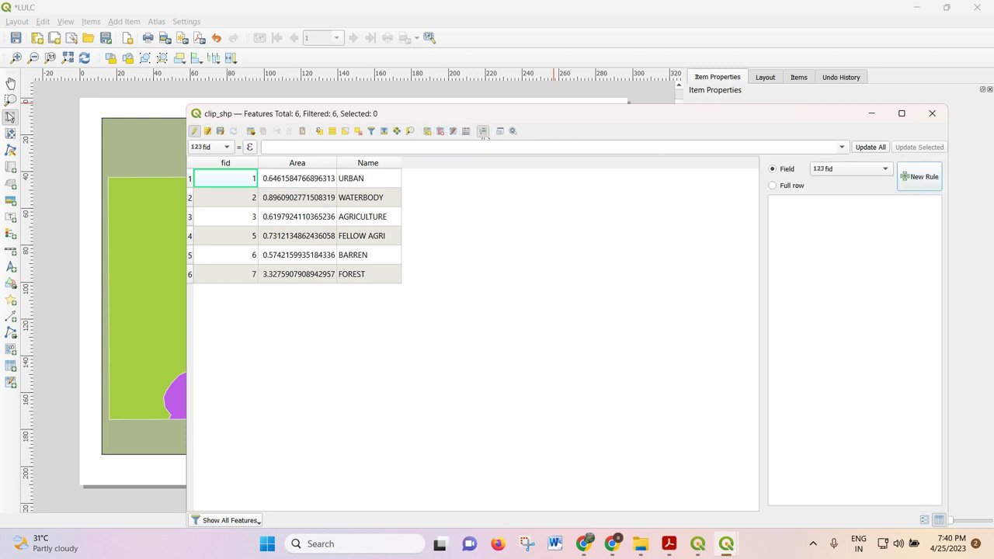
left_click_drag(668, 121, 665, 84)
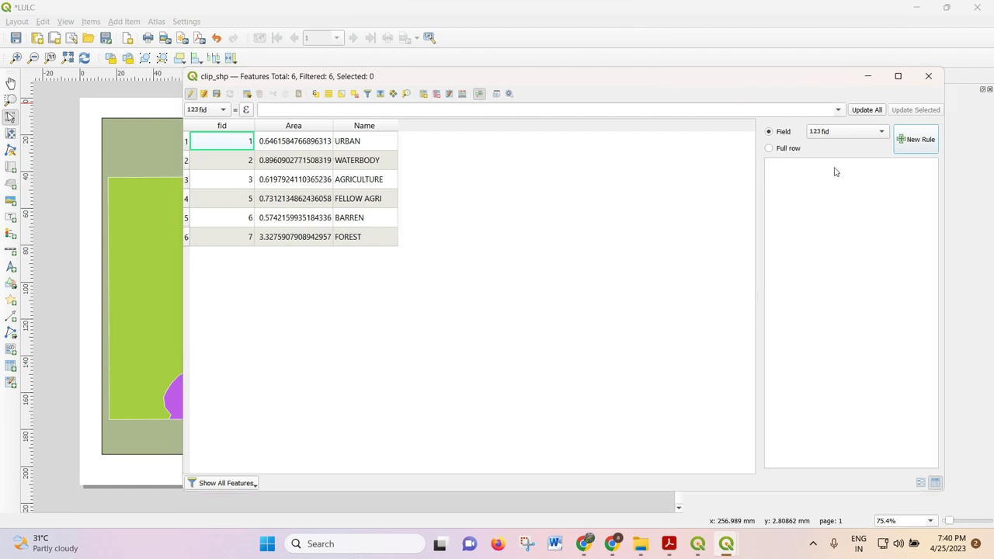
left_click(845, 131)
left_click(843, 146)
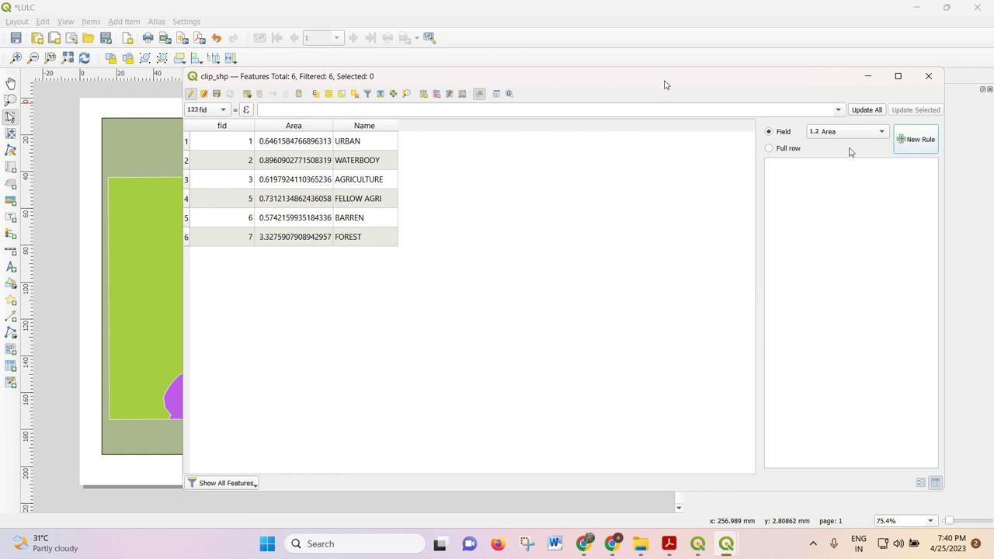
Step: Start a new conditional formatting rule and look through its preset and background options
left_click(789, 151)
left_click(916, 140)
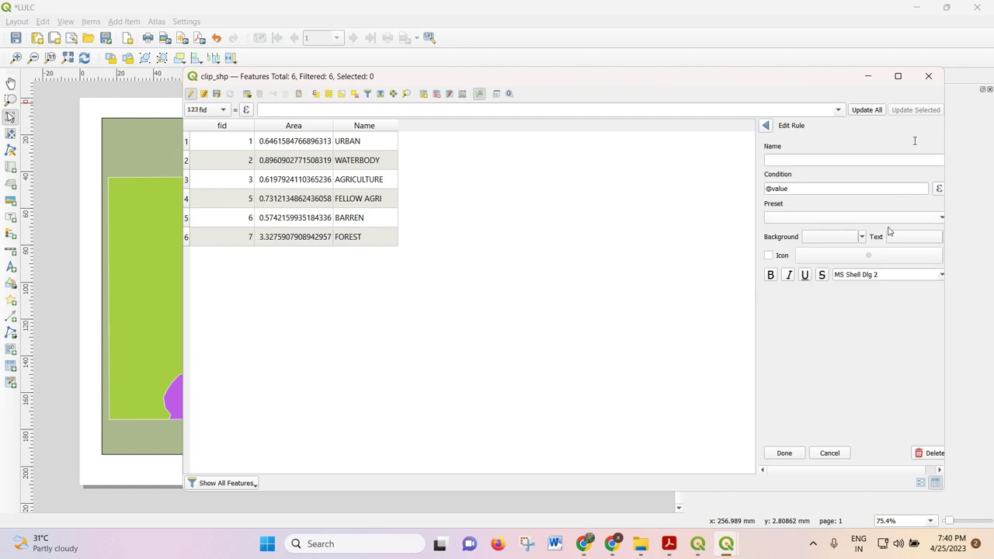
left_click(816, 218)
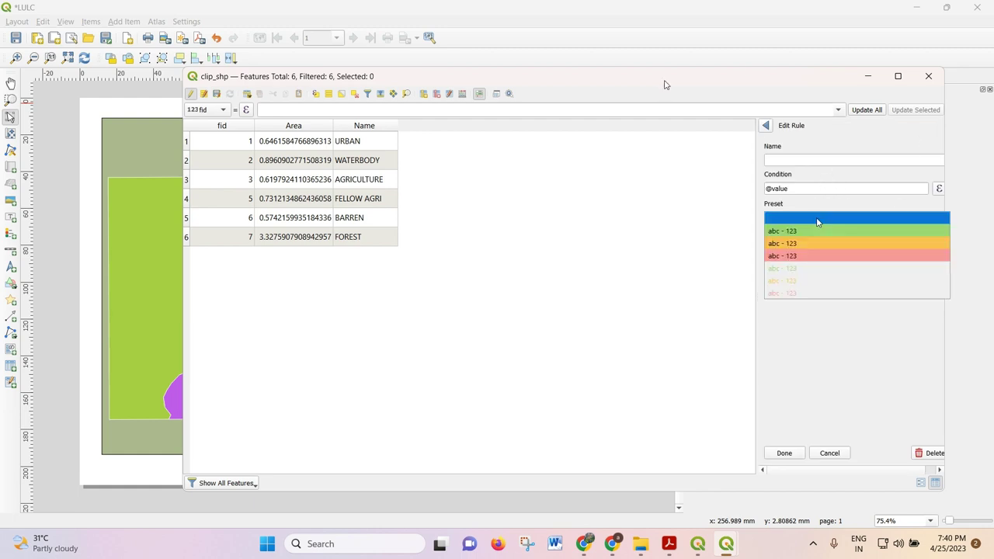
left_click(817, 220)
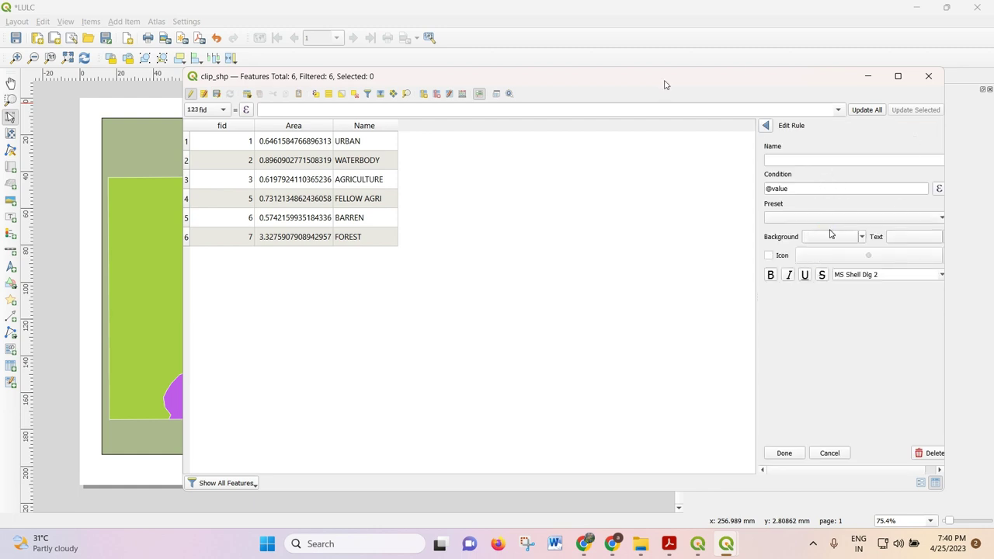
left_click(829, 231)
left_click(766, 126)
Step: Look through the data types offered for a new field, cancel adding it, and close the attribute table
left_click(421, 96)
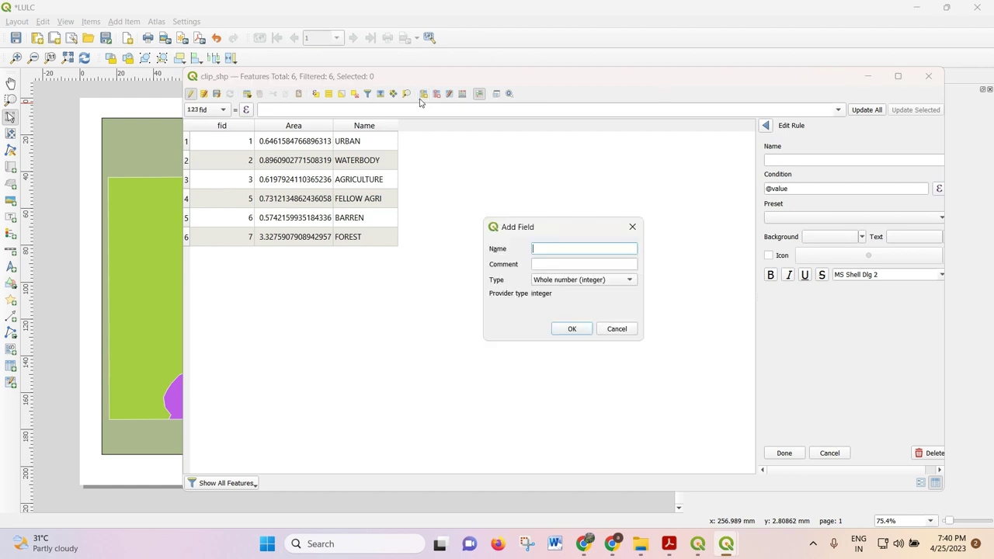
left_click(563, 284)
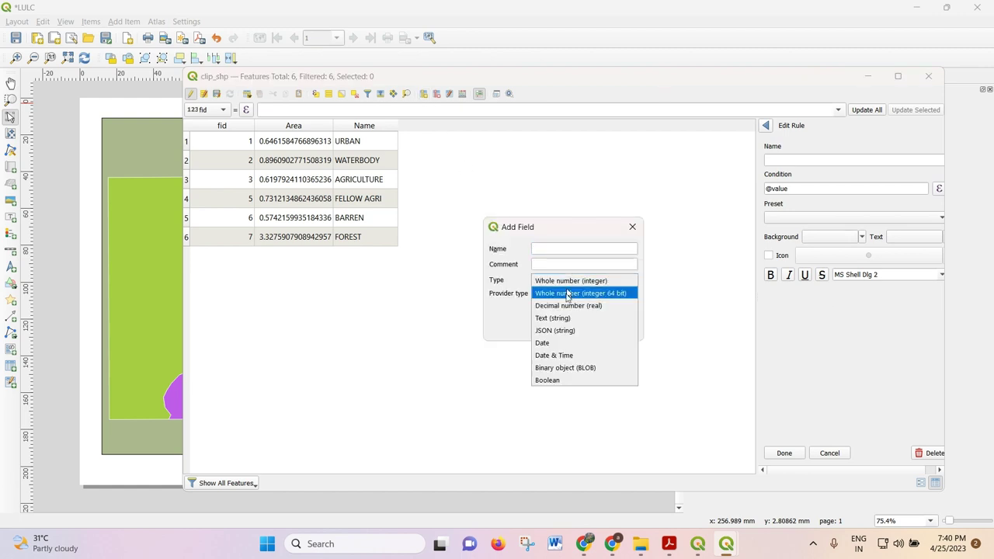
left_click(572, 303)
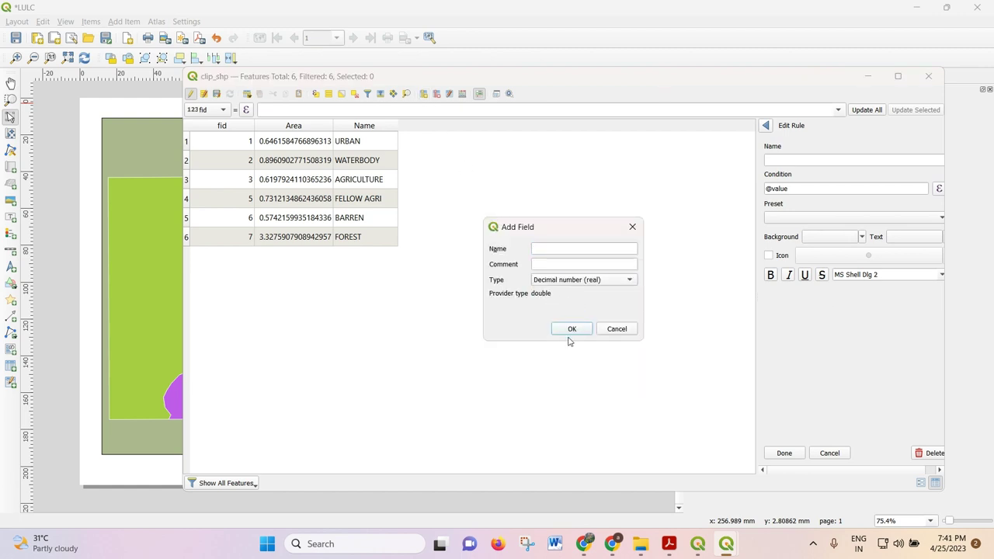
left_click(621, 280)
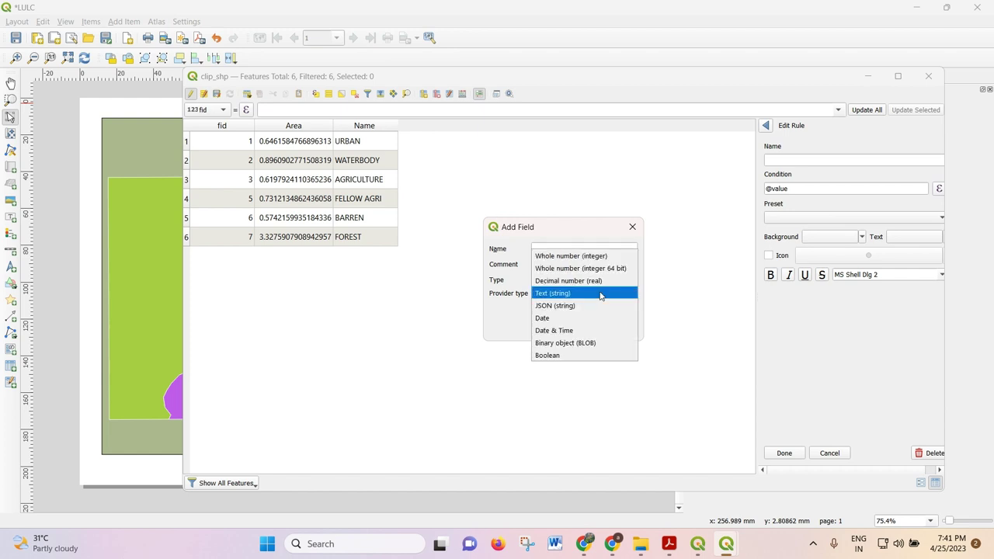
left_click(620, 233)
left_click(631, 227)
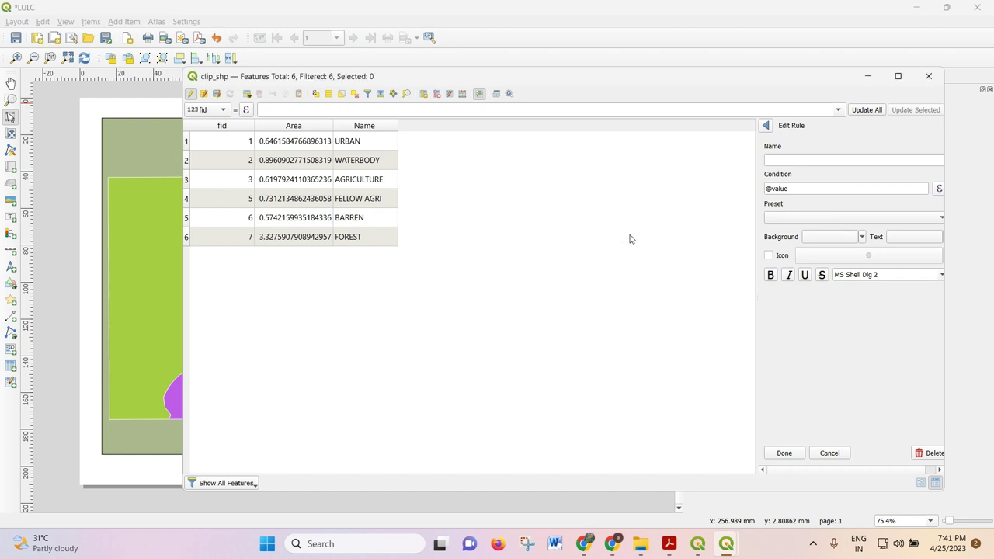
left_click(928, 76)
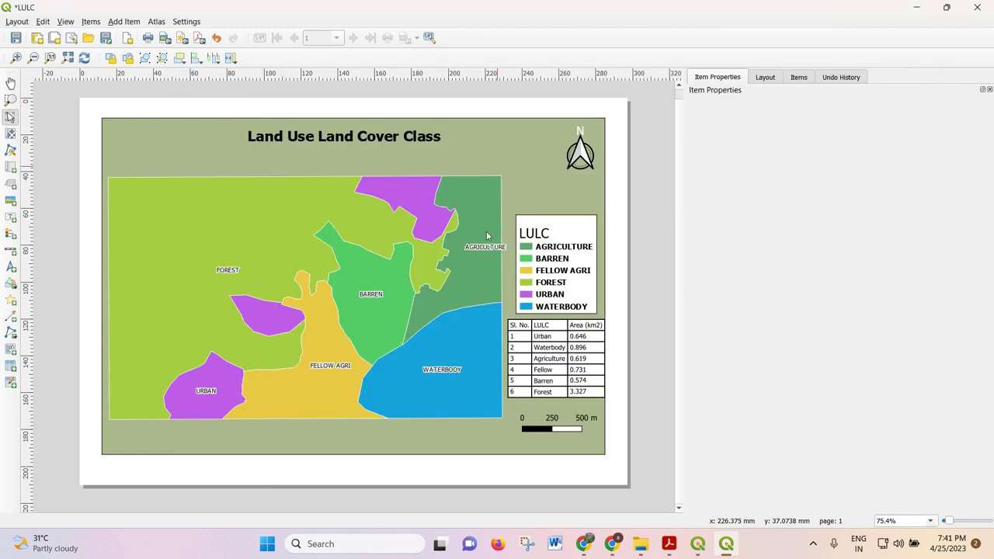
Step: Turn off the background of the main map item in the layout
left_click(698, 543)
left_click(702, 539)
left_click(202, 148)
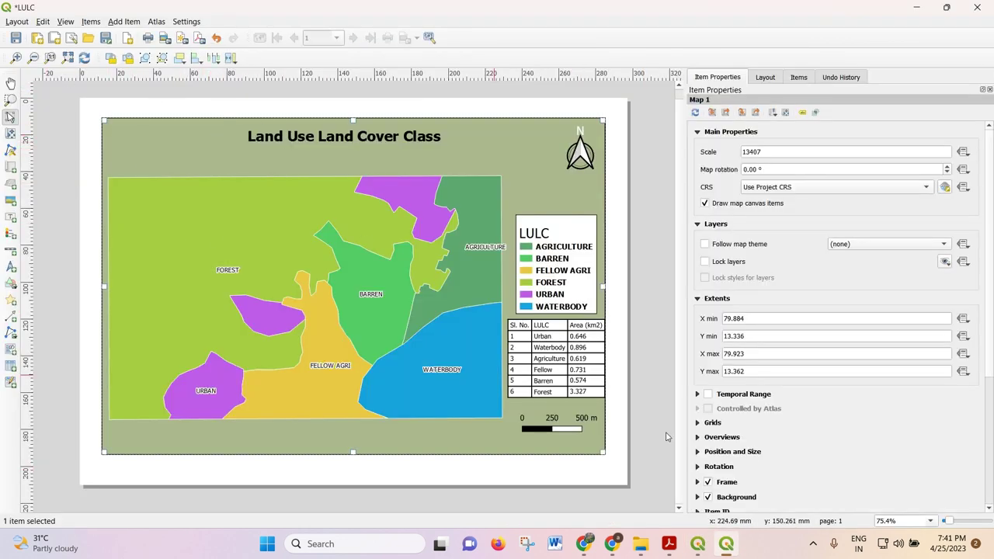
scroll(701, 478, "down", 1)
left_click(707, 466)
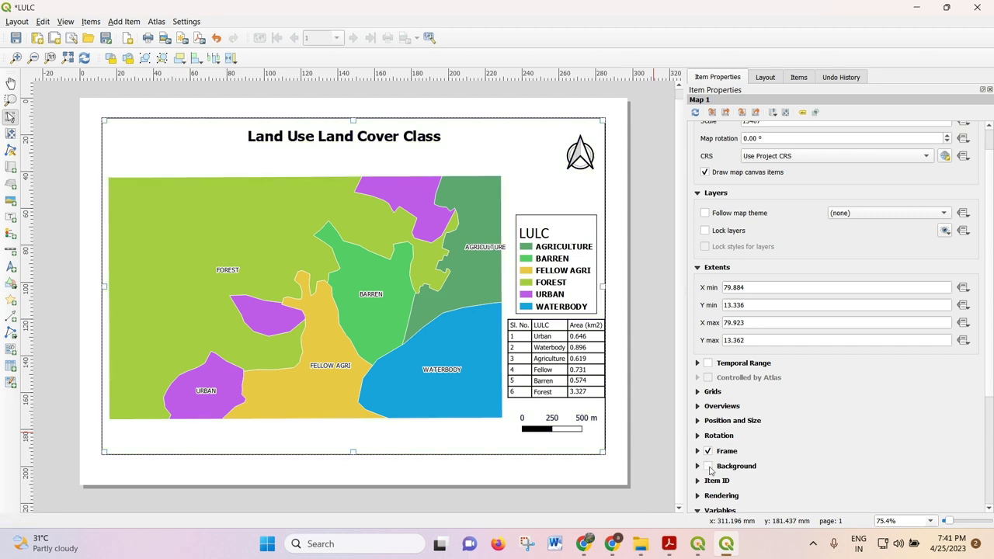
Step: Shift the area table slightly left, clear of the map frame's right edge, and select the scale bar
left_click(569, 361)
left_click(570, 355)
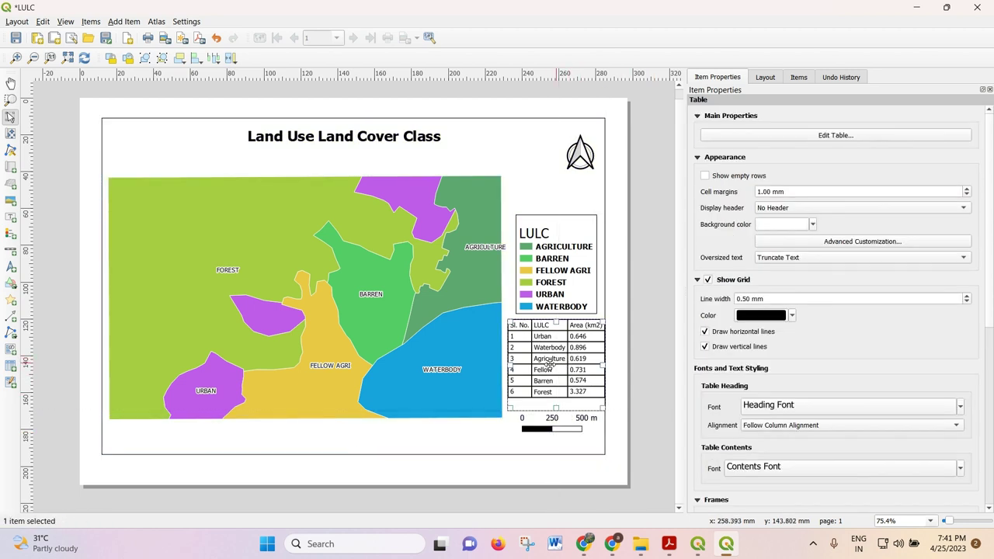
left_click(549, 363)
left_click_drag(549, 362, 543, 363)
left_click(517, 363)
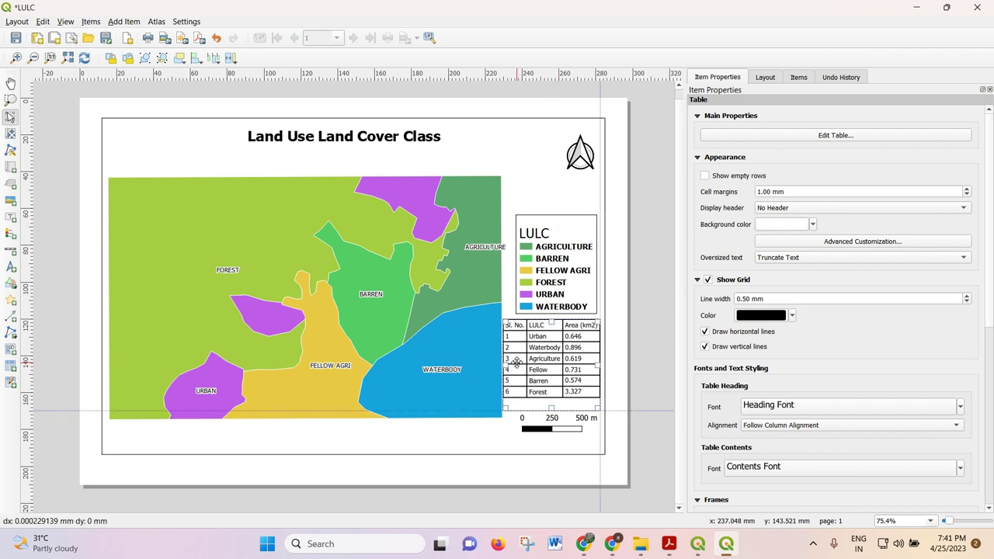
left_click(591, 445)
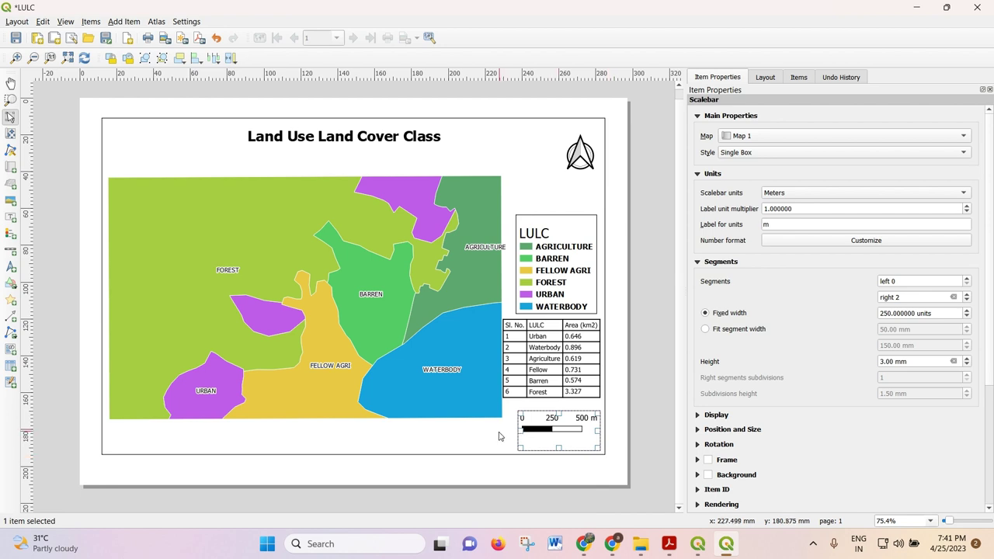
Step: Enlarge the map frame slightly at its lower-right corner and shift the area table and legend slightly right to match
left_click(539, 452)
left_click_drag(603, 453, 610, 471)
left_click_drag(539, 391, 552, 385)
left_click(548, 280)
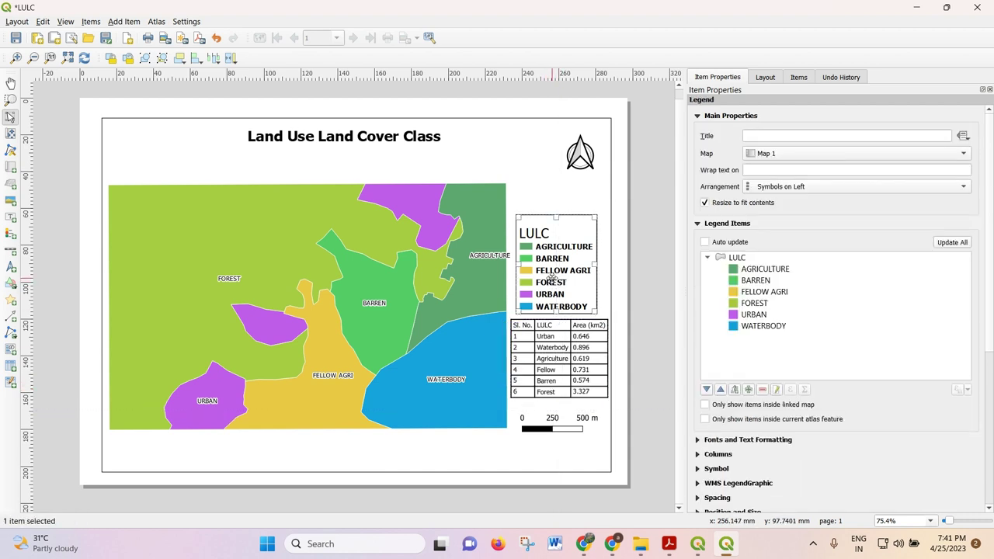
left_click_drag(552, 277, 553, 277)
scroll(735, 461, "down", 2)
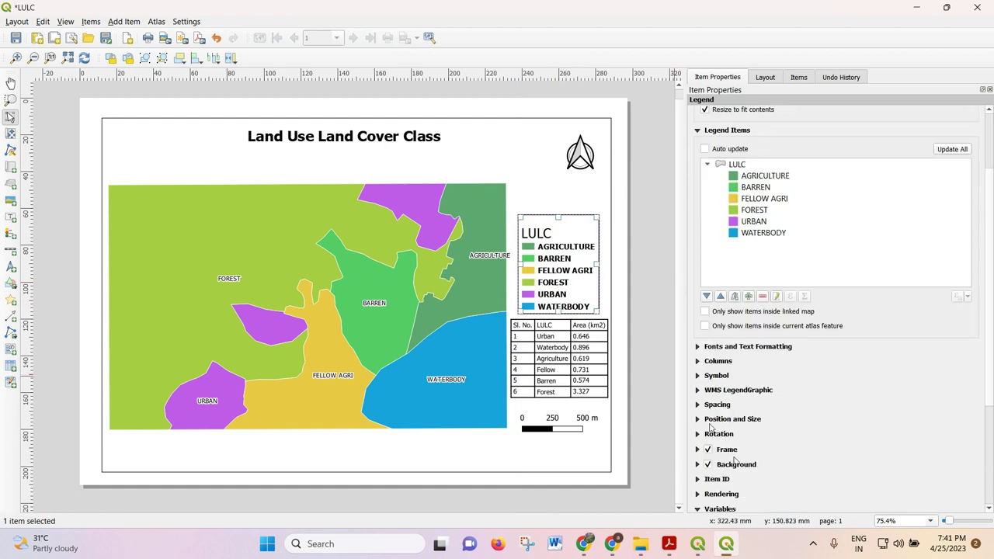
scroll(701, 427, "down", 2)
Step: Add a grid to the main map item and open the grid's properties for editing
left_click(539, 177)
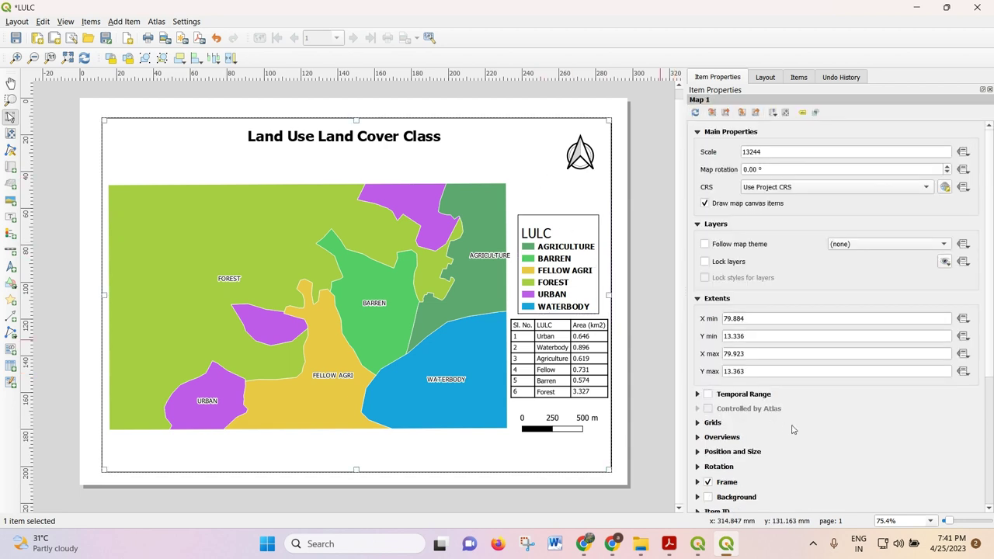
left_click(698, 422)
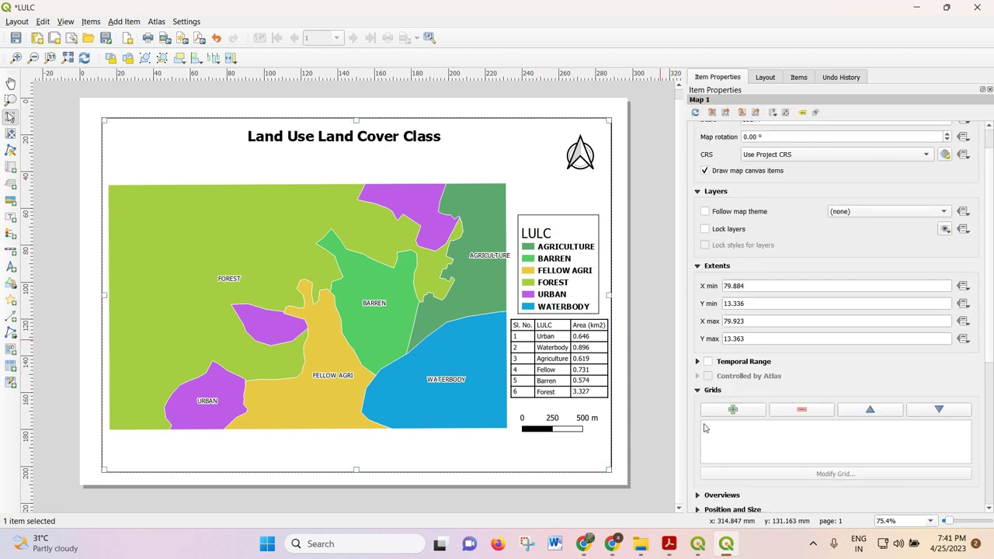
left_click(722, 411)
left_click(744, 436)
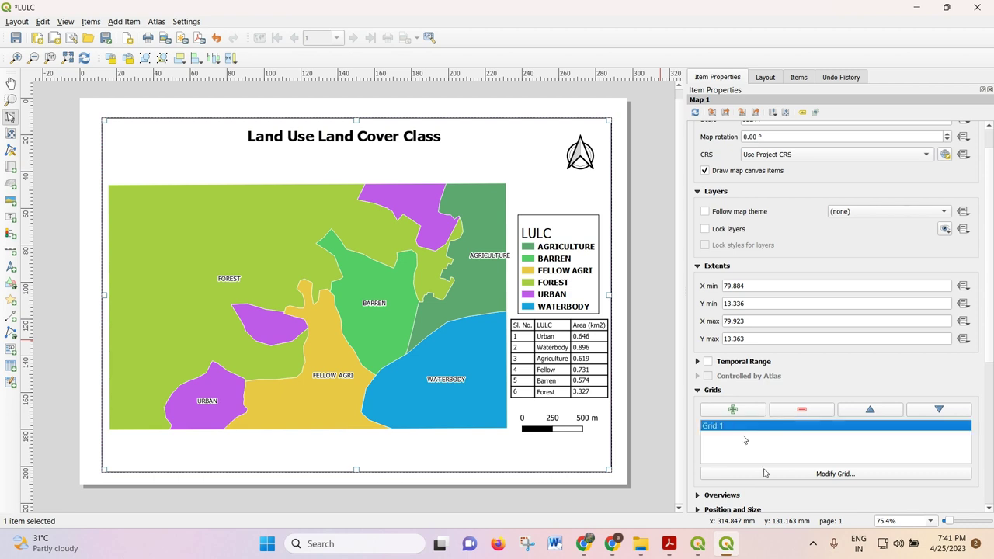
left_click(765, 474)
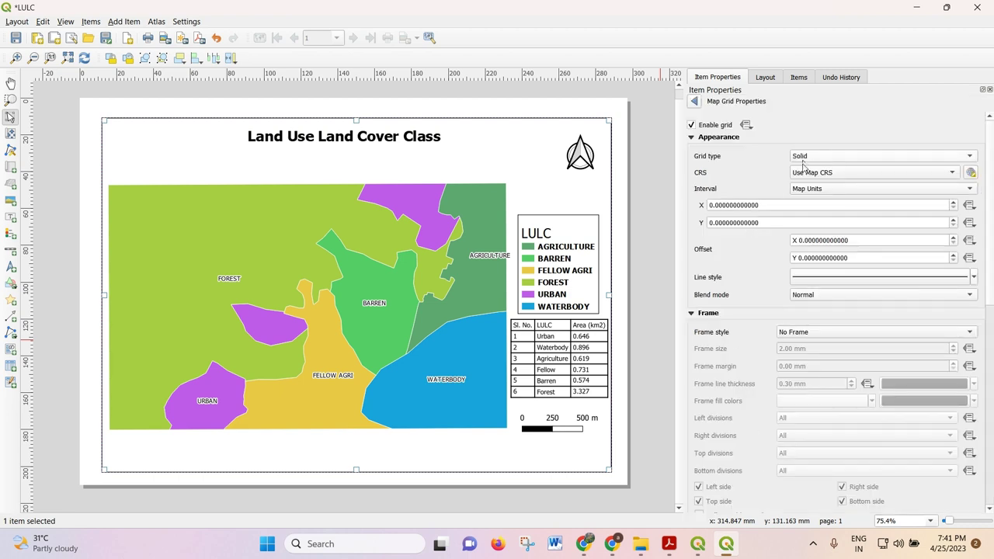
Step: Set the grid interval to 0.01 map units in both X and Y
left_click(721, 205)
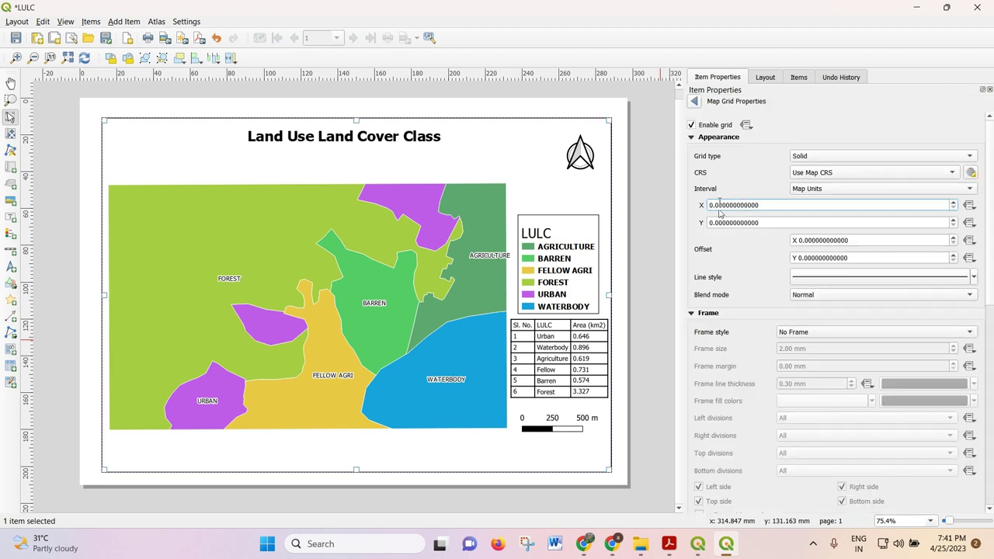
type("1")
left_click(721, 222)
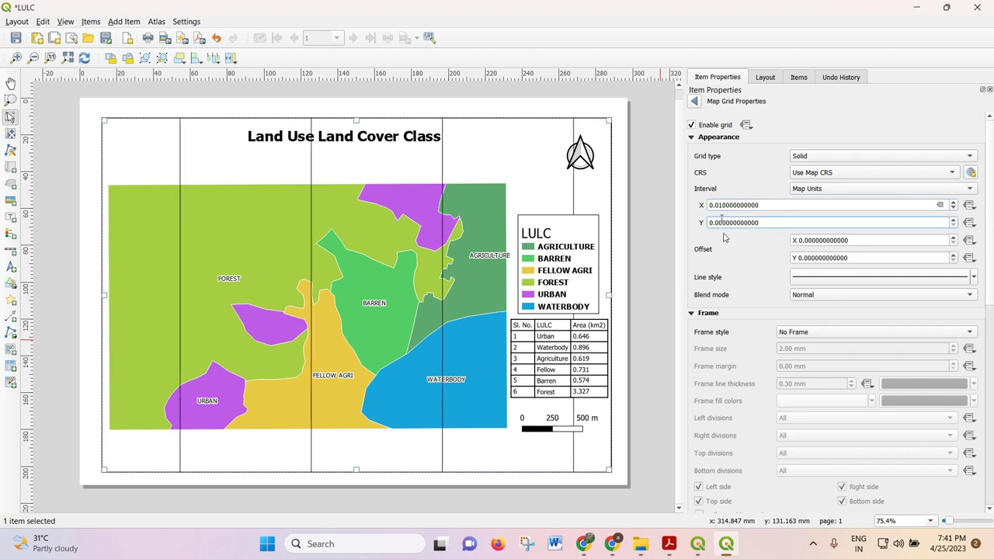
type("1")
Step: Try the dash gray 2 and dash gray 1 styles for the grid lines, and settle on dash black
left_click(826, 278)
left_click(838, 319)
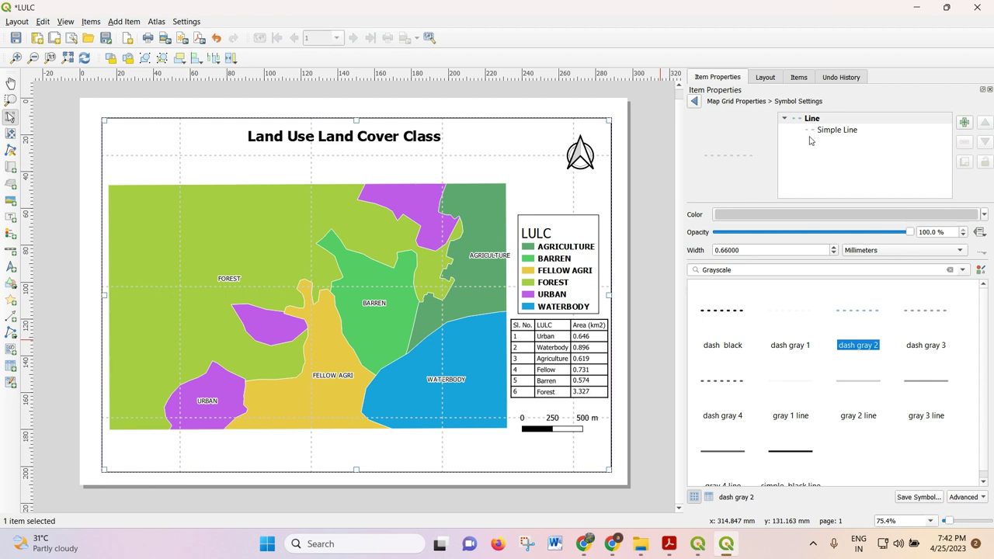
left_click(767, 328)
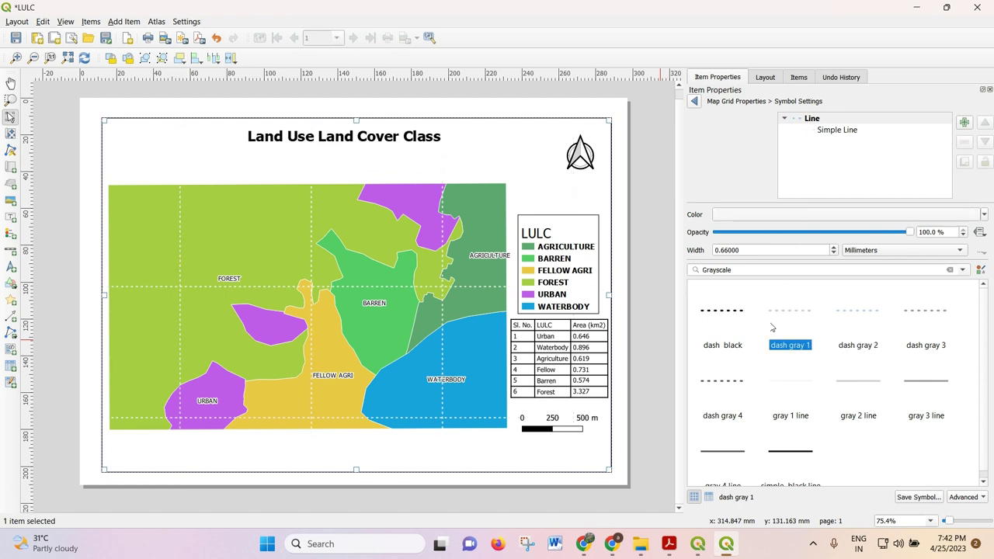
left_click(728, 318)
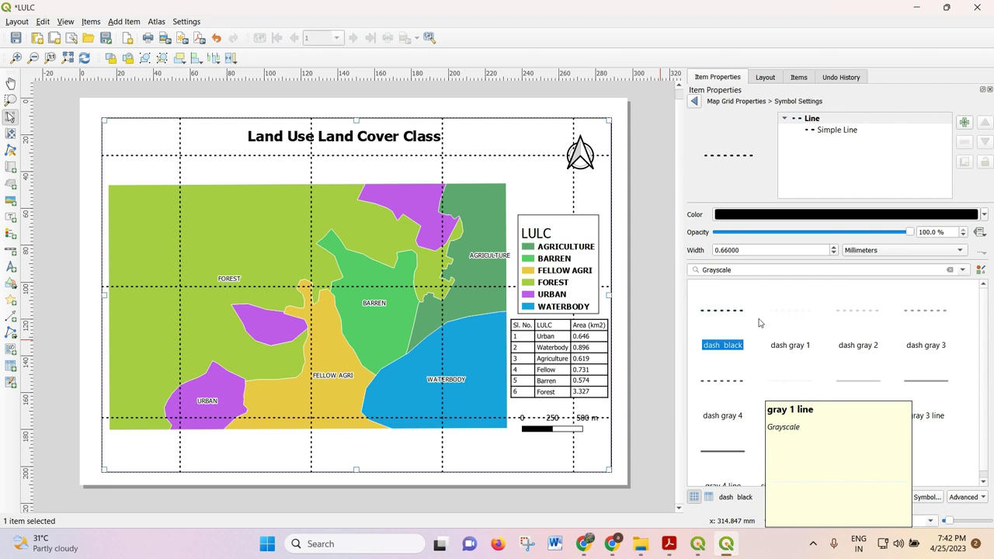
Step: Reduce the opacity of the grid line color to 15% and return to the grid properties
left_click(764, 214)
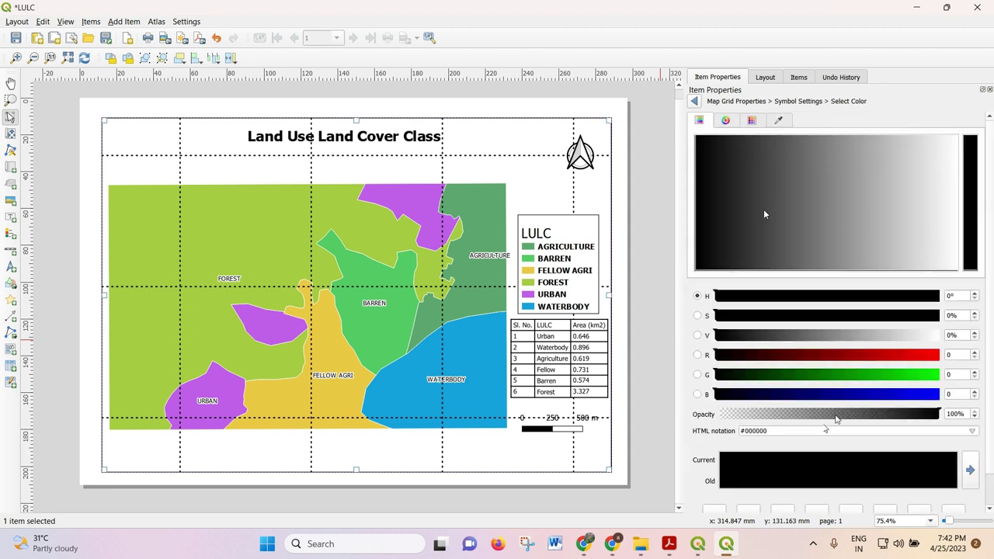
left_click_drag(836, 420, 752, 417)
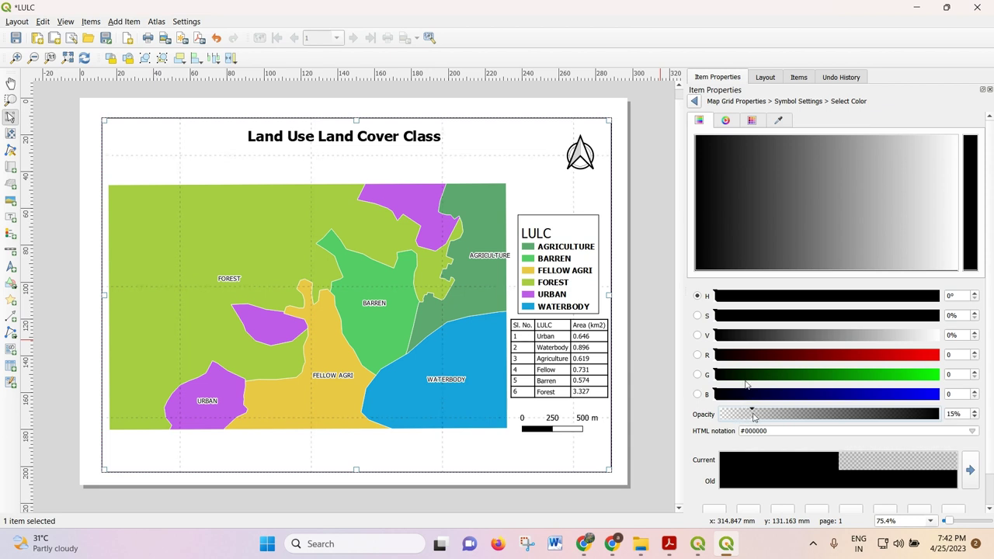
left_click(693, 105)
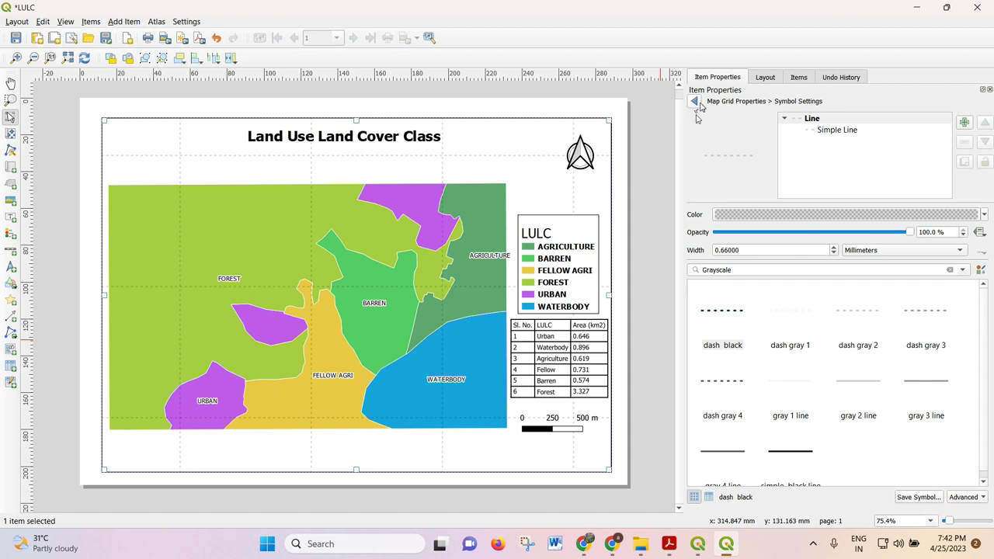
left_click(695, 103)
Step: Turn on coordinate labels for the grid and set their format to Decimal with Suffix
scroll(735, 295, "down", 2)
scroll(734, 296, "down", 3)
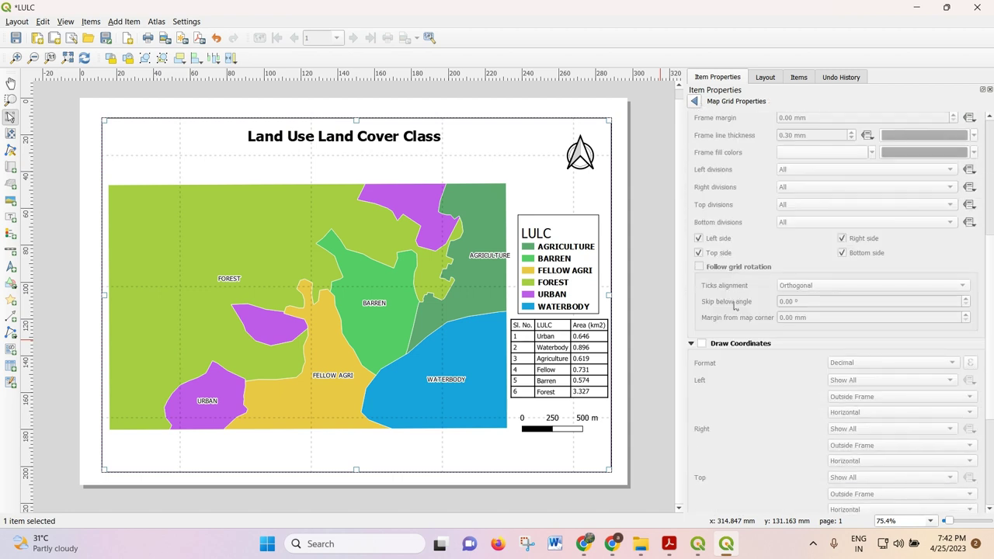
left_click(702, 344)
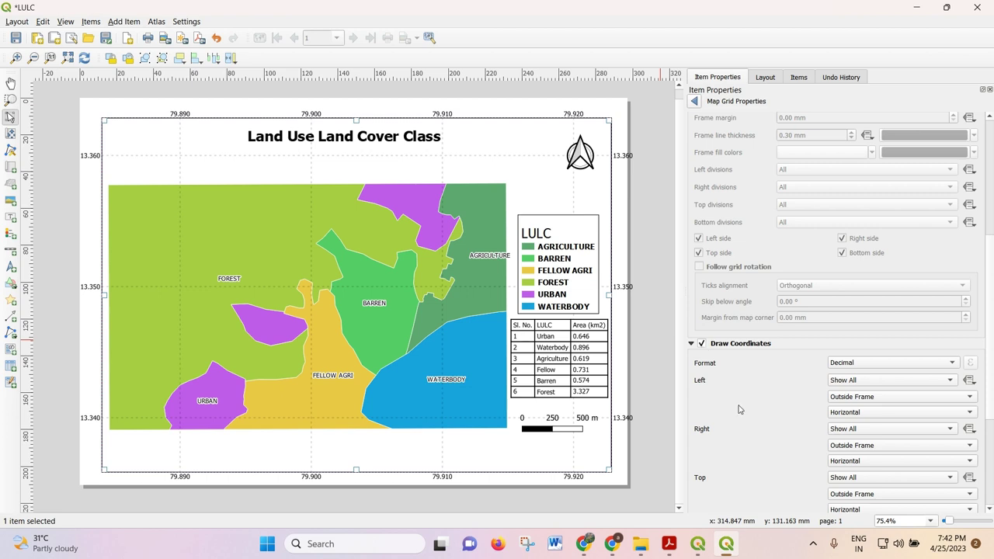
left_click(860, 365)
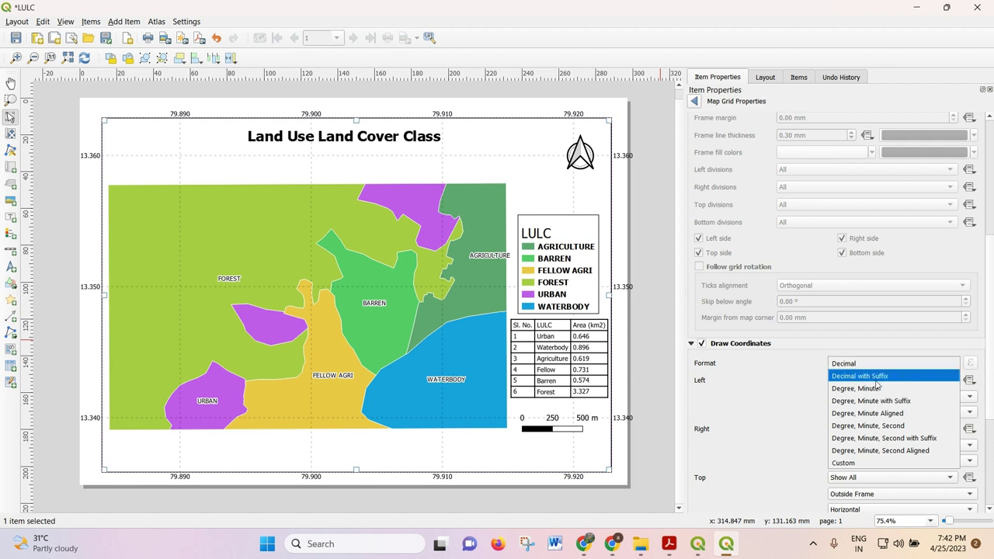
left_click(876, 377)
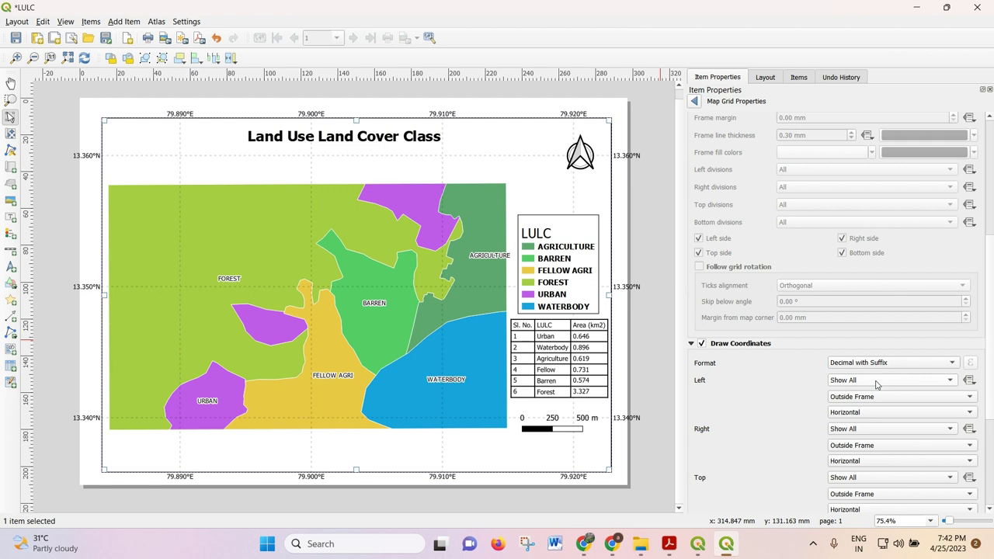
Step: Set the left and right grid coordinate labels to the Vertical Ascending orientation
scroll(808, 422, "down", 1)
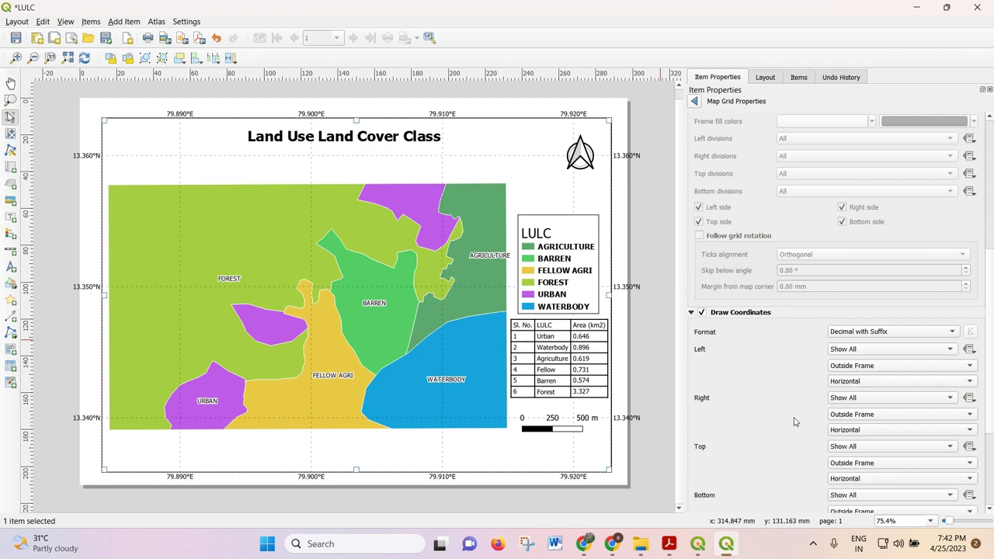
left_click(861, 381)
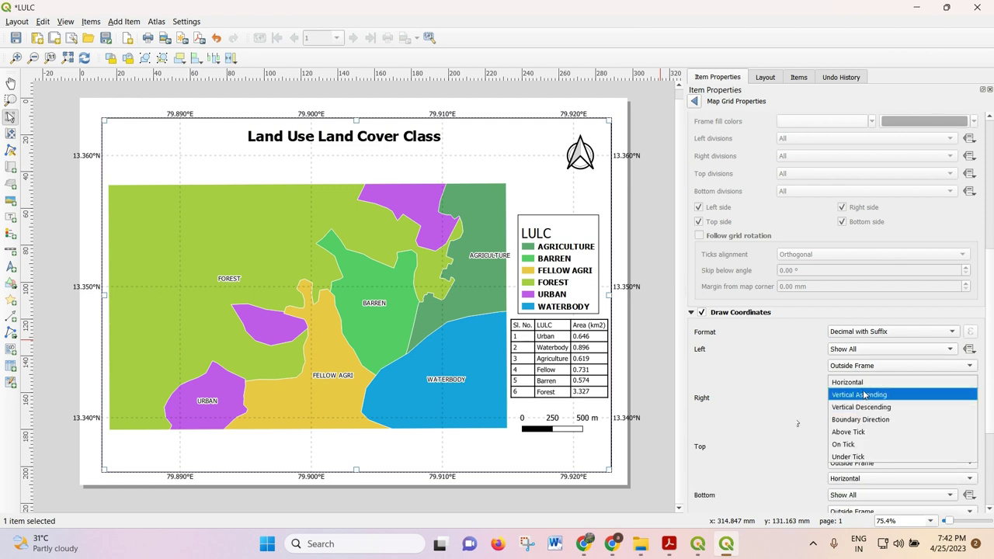
left_click(863, 395)
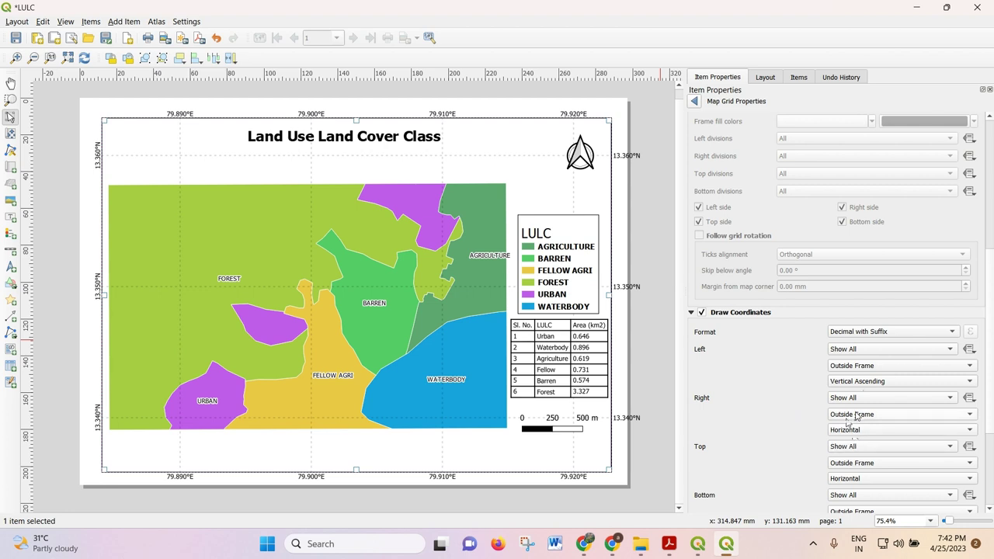
left_click(851, 431)
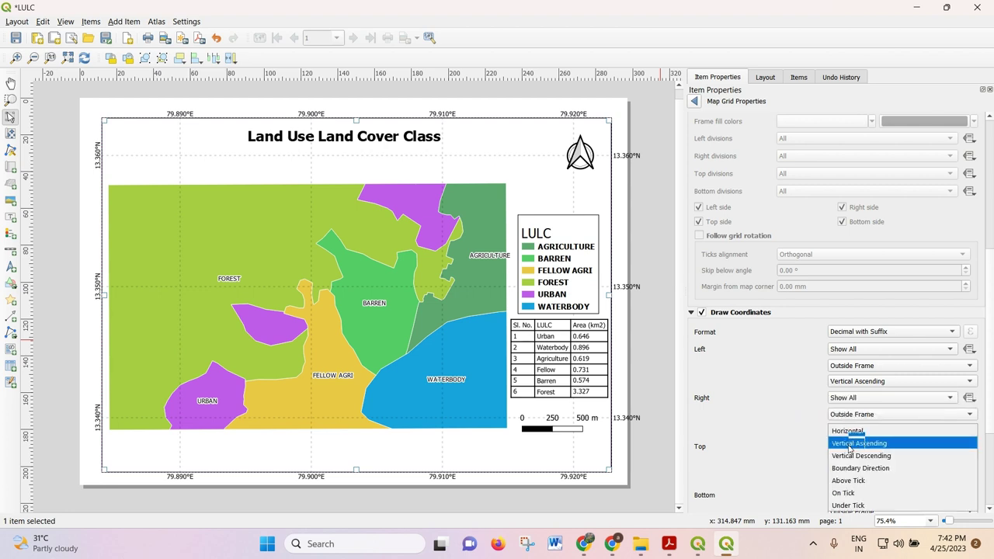
left_click(854, 445)
Step: Try grid coordinate precisions of 1 and 0, settle on 2, and leave the grid properties
scroll(768, 454, "down", 3)
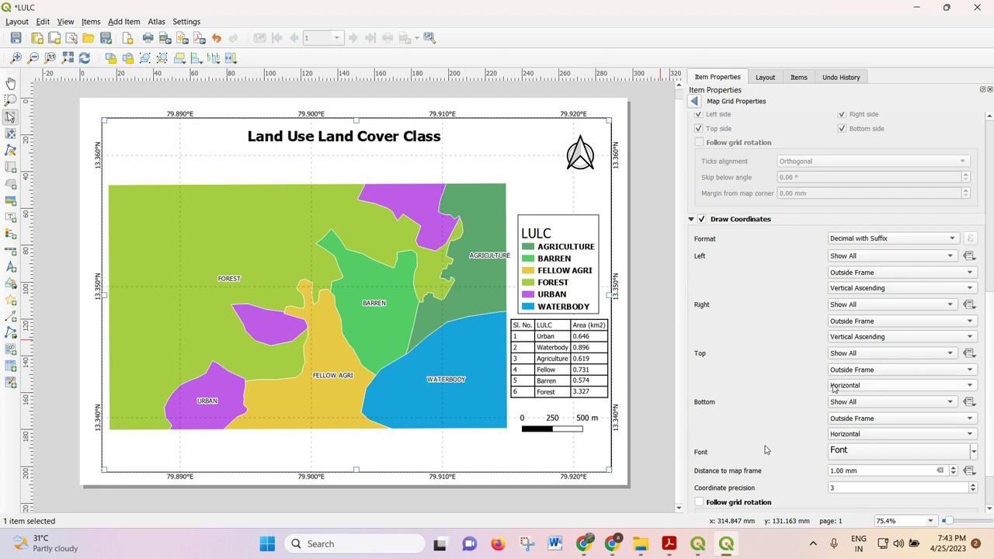
scroll(811, 415, "down", 2)
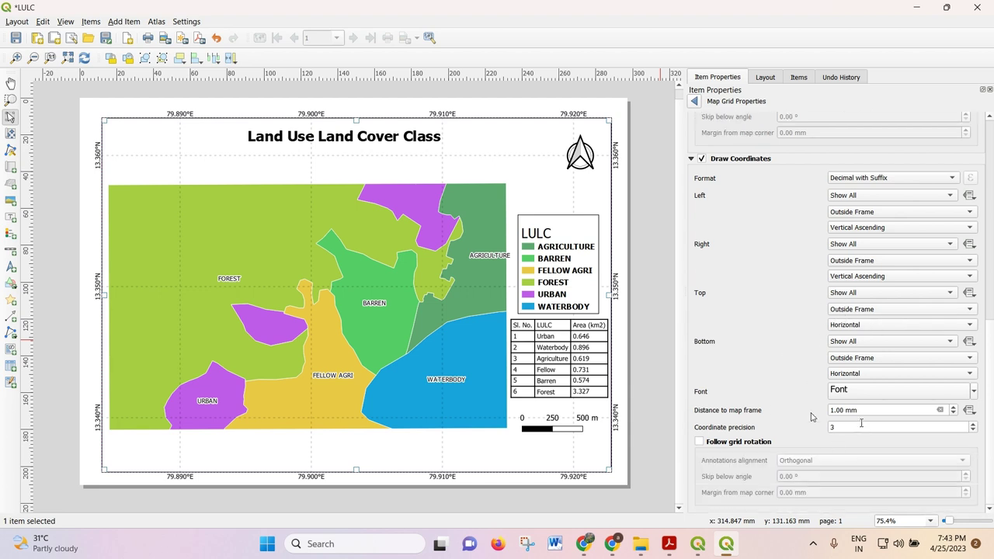
double_click(861, 424)
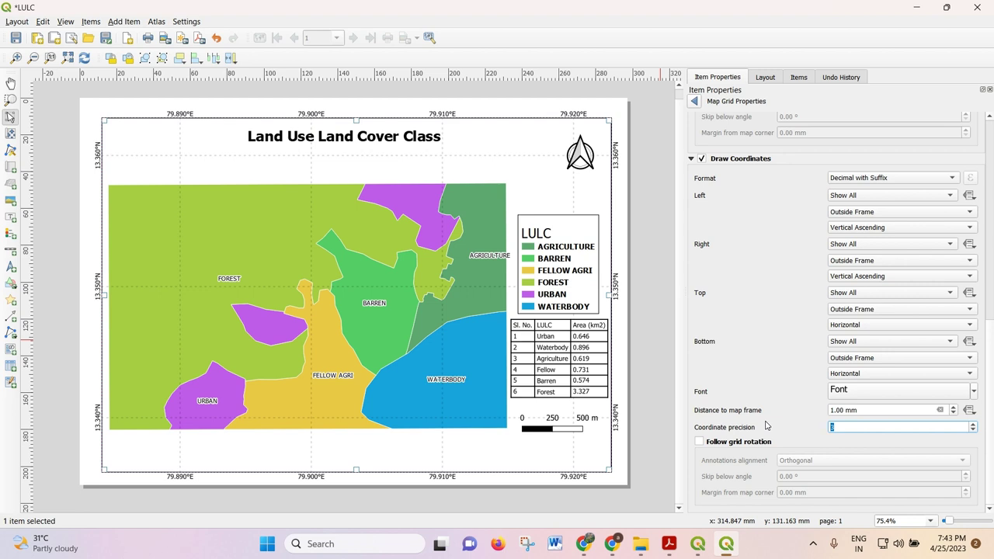
type("1")
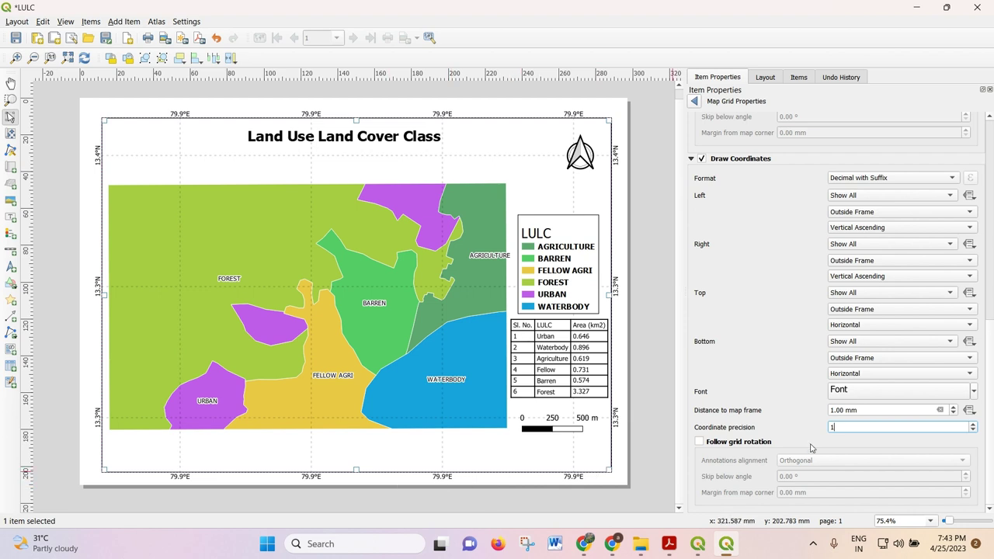
type("0")
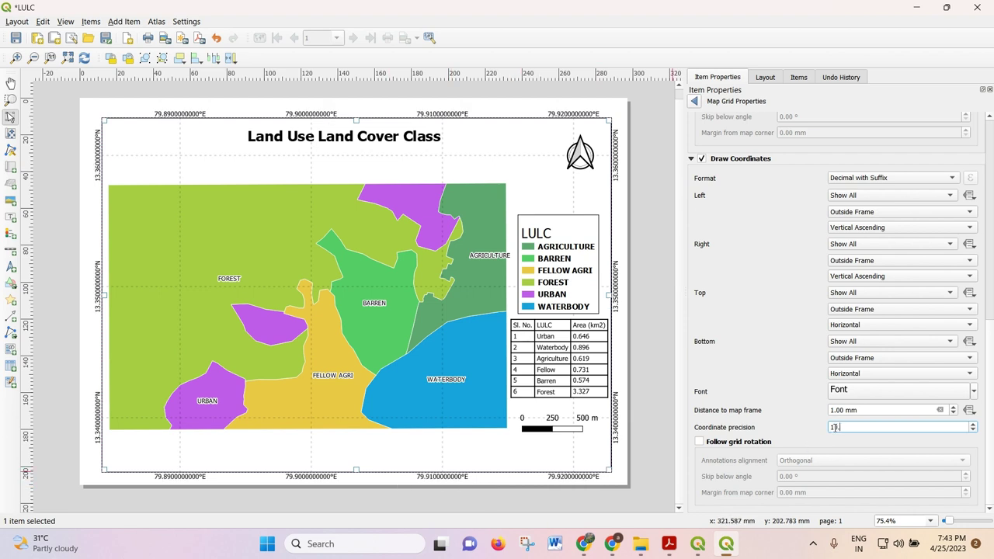
key("BackSpace")
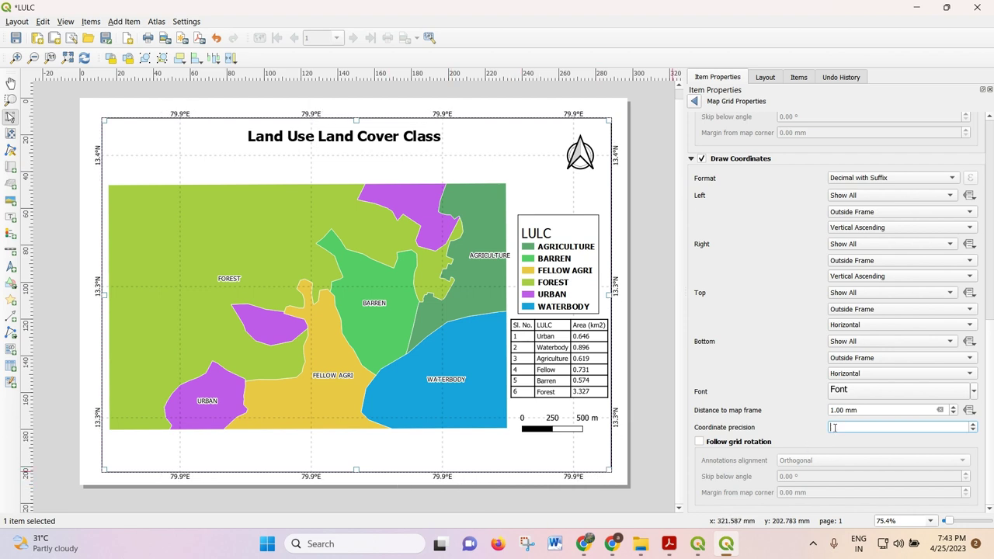
key("BackSpace")
type("0")
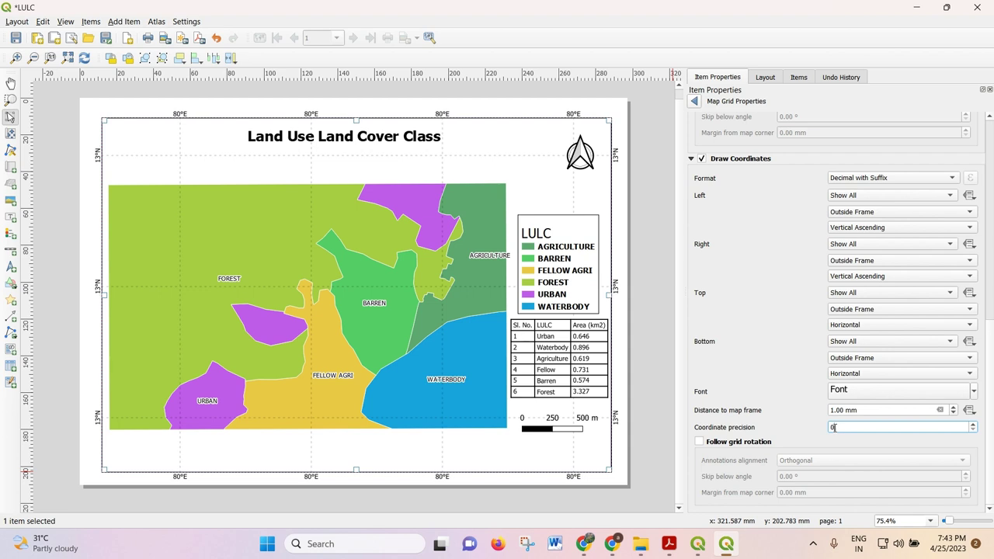
type("2")
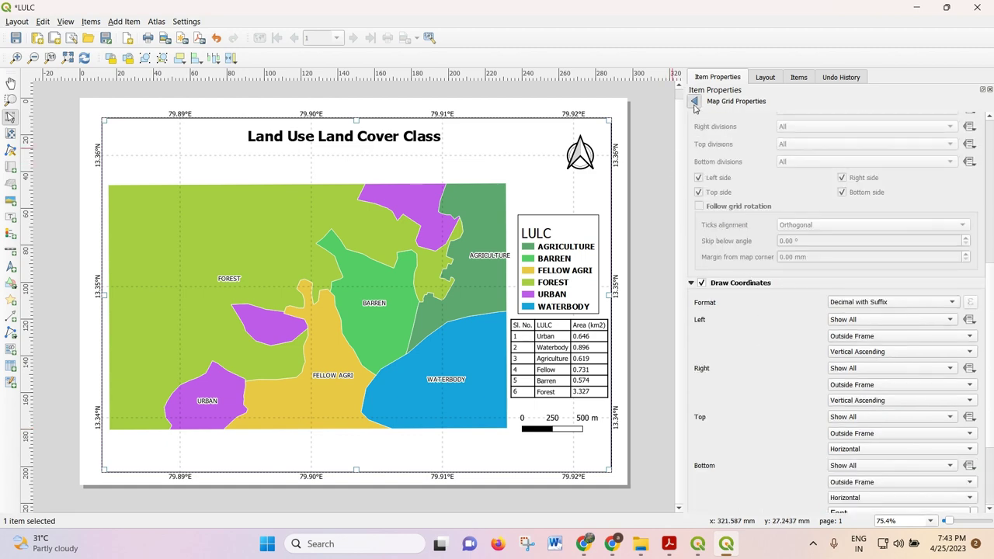
left_click(694, 103)
Step: Move the scale bar slightly down, further below the area table, and deselect it
left_click(548, 432)
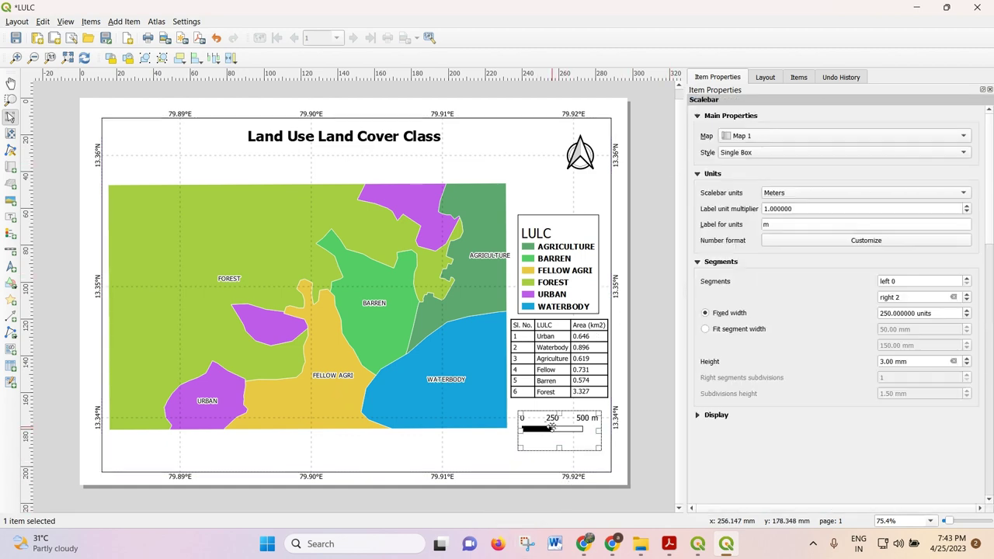
left_click_drag(548, 432, 551, 447)
left_click(634, 362)
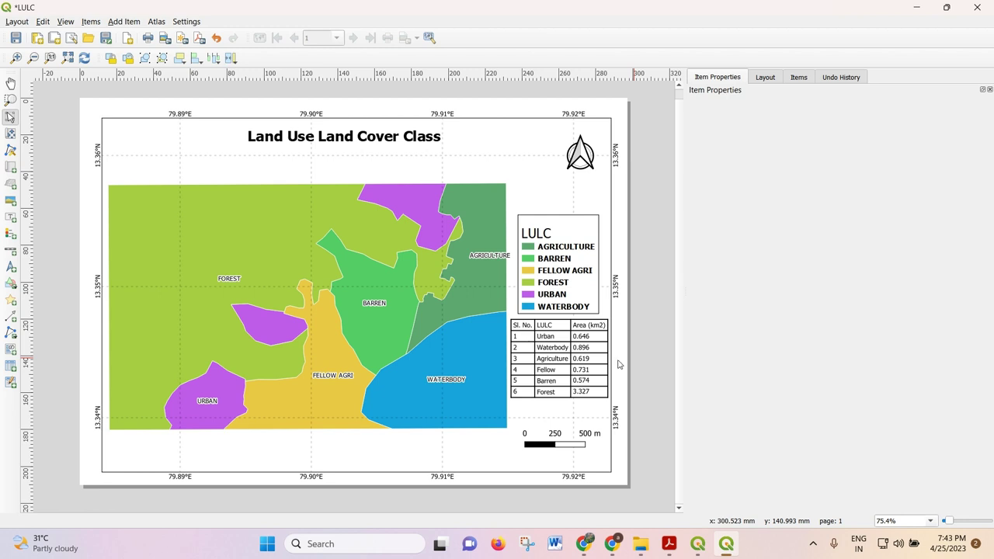
left_click(324, 276)
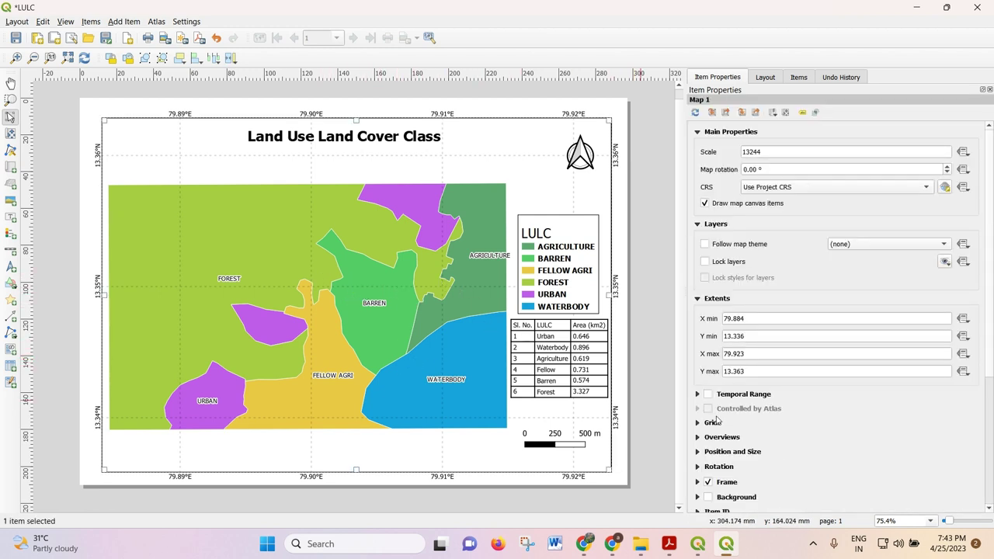
scroll(761, 426, "down", 3)
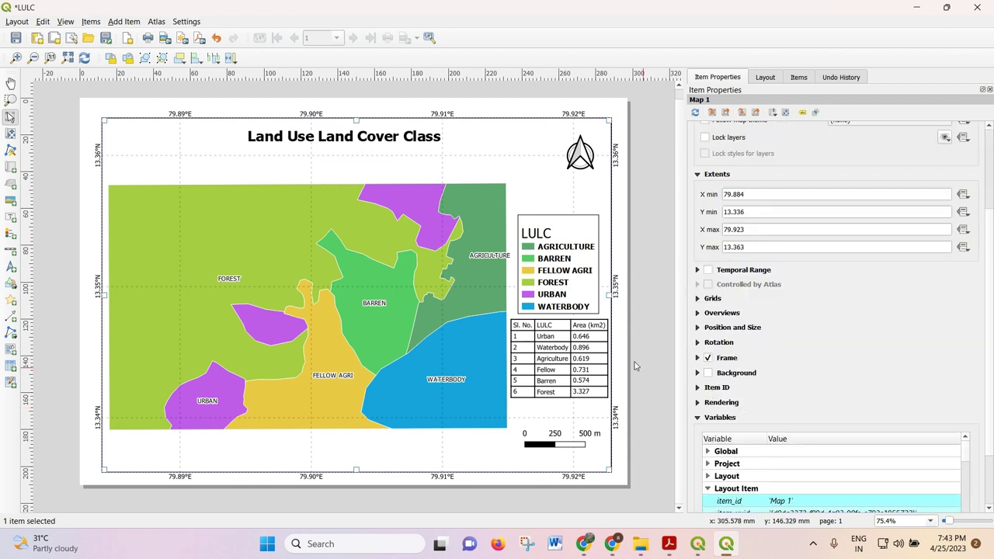
scroll(771, 295, "up", 3)
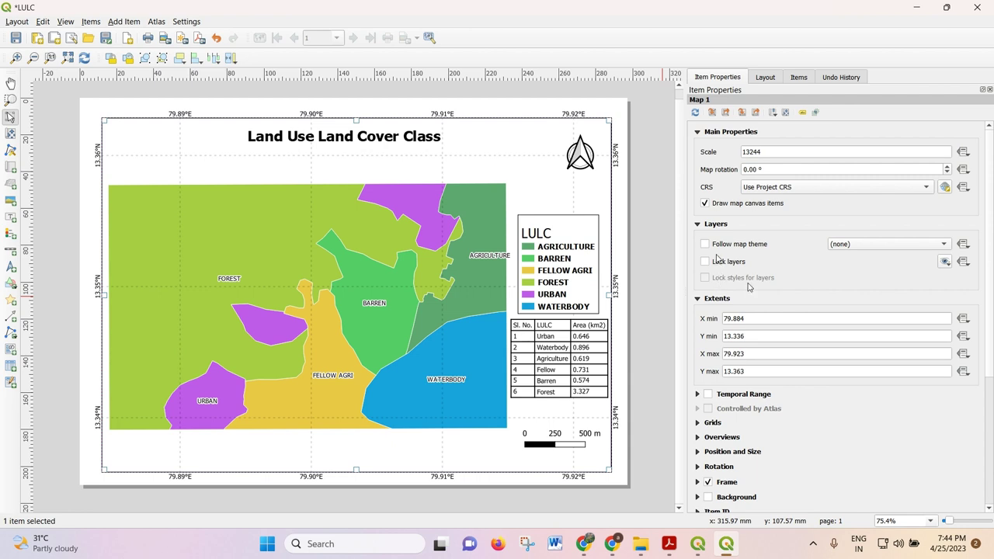
Step: Lock the map's layers and layer styles, and shrink the map frame from its lower-left corner to about 194 by 190 mm
left_click(459, 150)
left_click(459, 149)
left_click(704, 265)
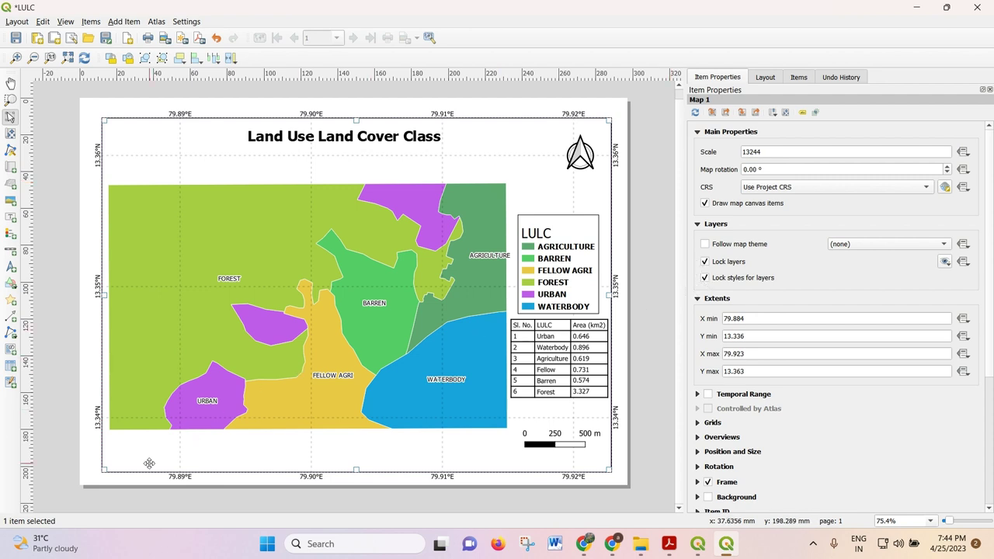
left_click_drag(104, 469, 250, 463)
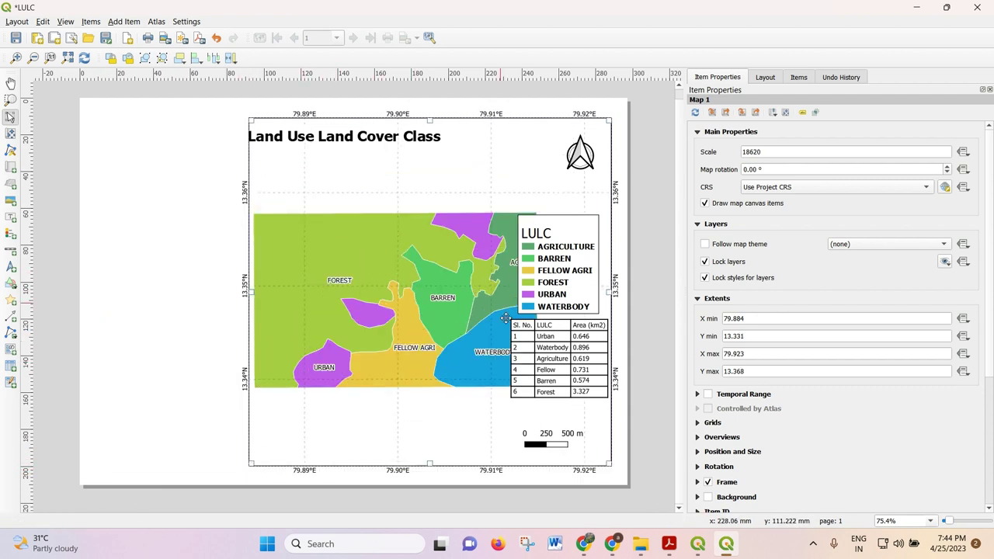
left_click_drag(248, 466, 255, 476)
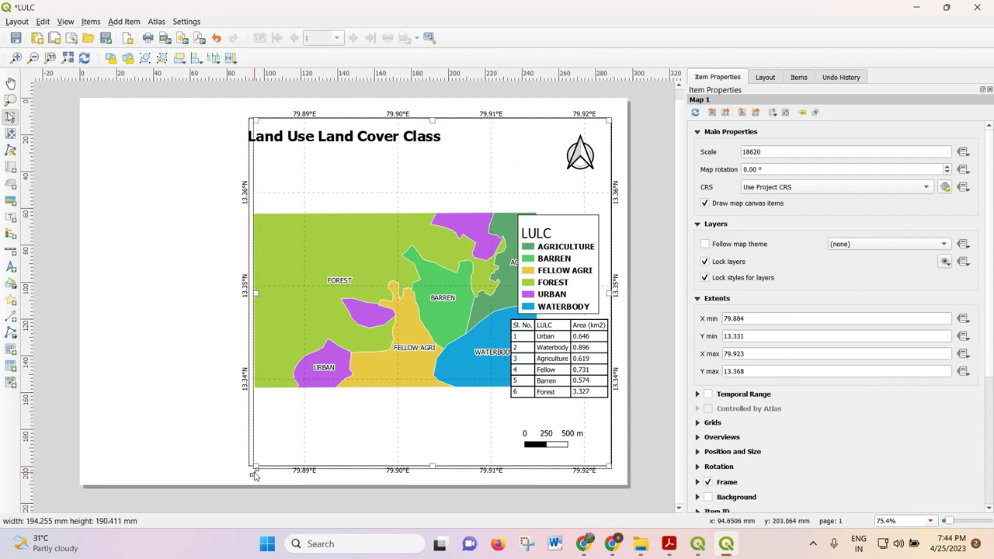
Step: Move the title rightward to centre it over the narrowed map, and shift the map frame slightly down and left
left_click(293, 144)
left_click_drag(292, 137, 358, 137)
left_click(360, 307)
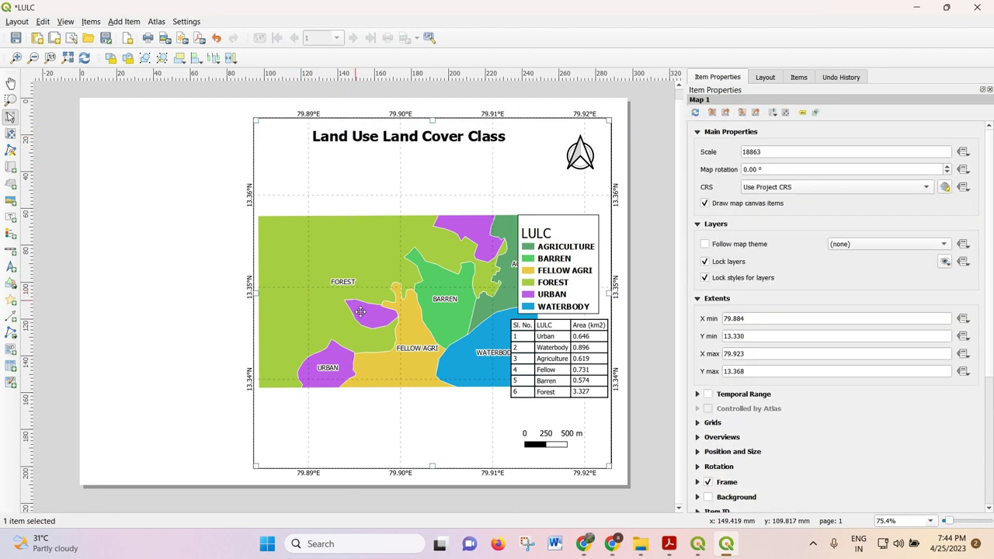
left_click_drag(345, 290, 341, 302)
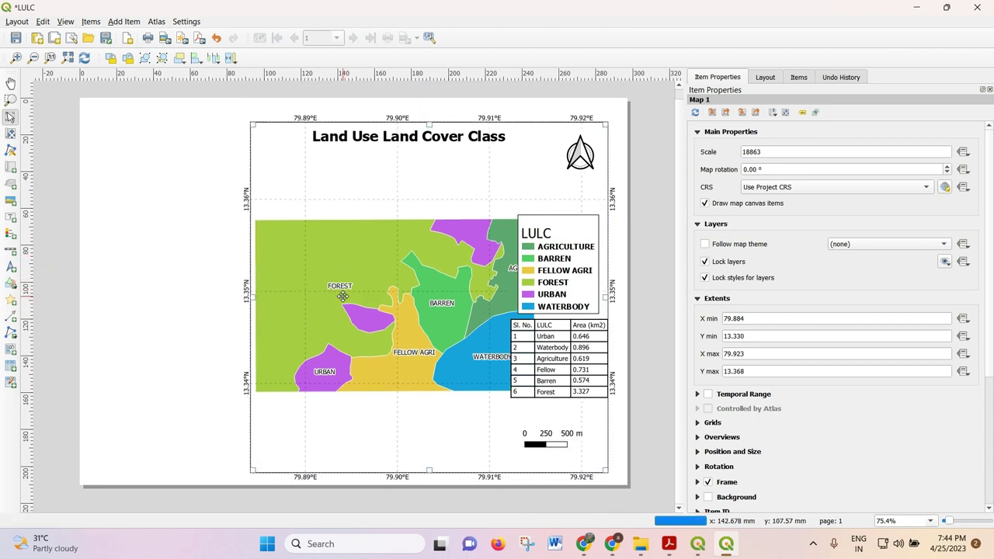
Step: Move the map content upward inside its frame to free space beneath the land cover polygons
left_click(524, 237)
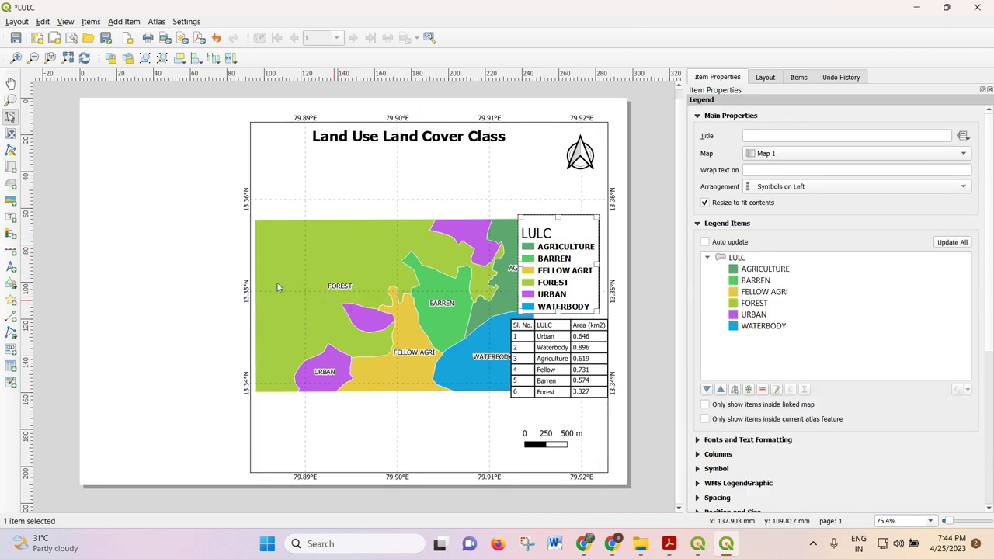
left_click(10, 133)
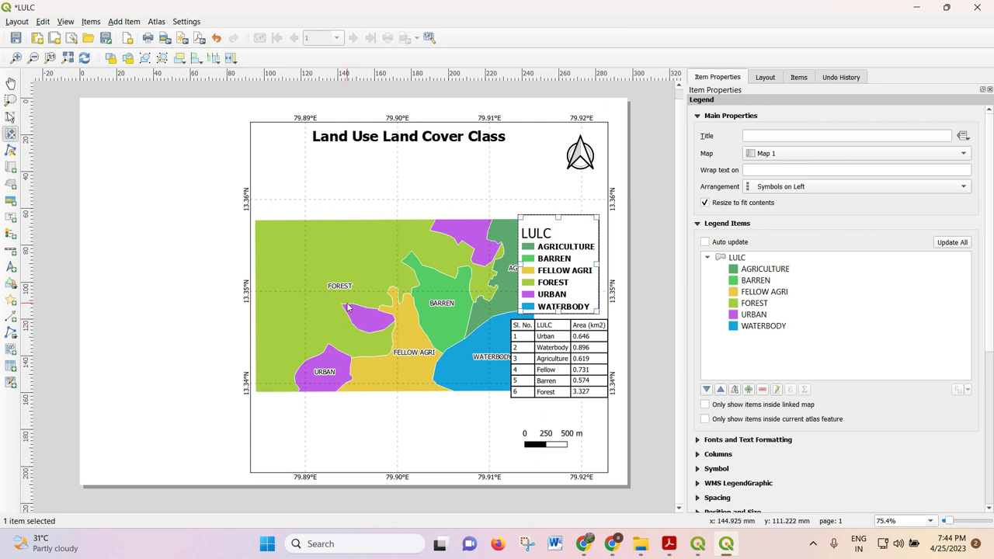
left_click_drag(345, 305, 356, 251)
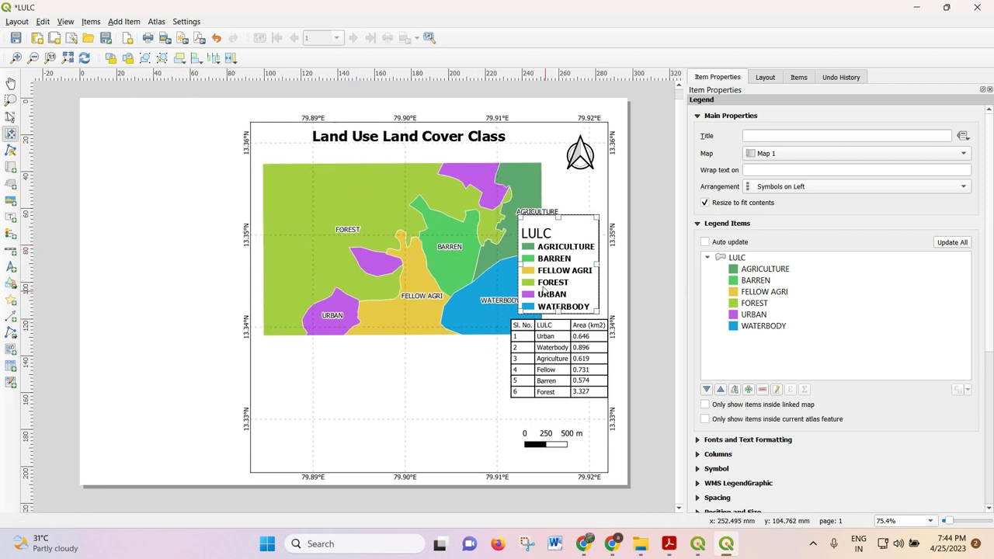
Step: Arrange the legend, area table and scale bar in a row beneath the land cover polygons
left_click(10, 116)
left_click_drag(550, 263, 303, 395)
left_click_drag(572, 330, 437, 366)
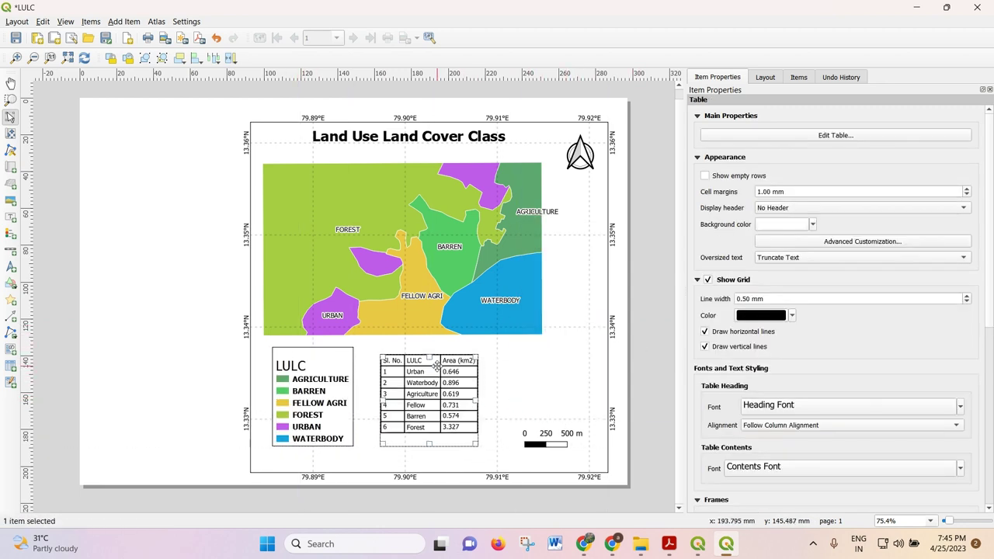
left_click(576, 399)
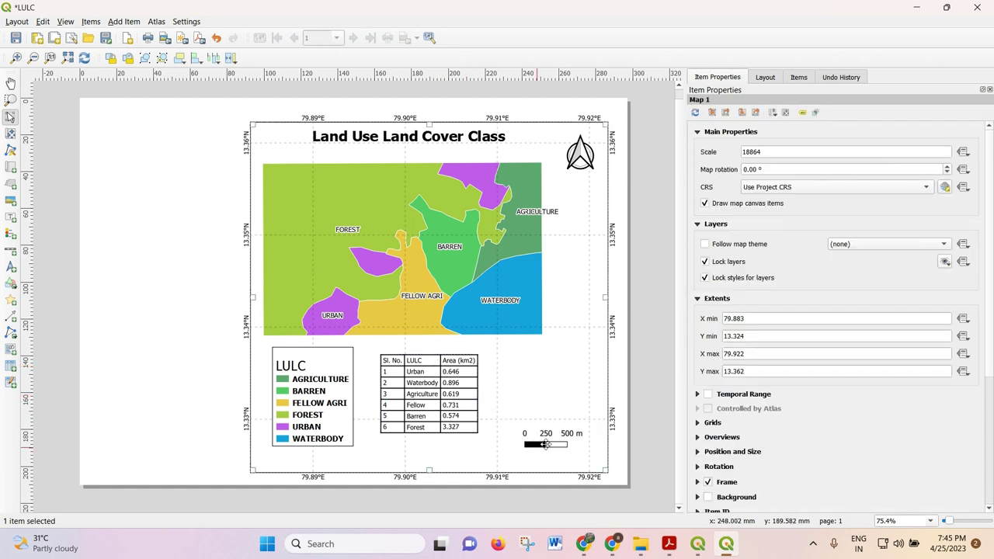
left_click(534, 441)
left_click_drag(533, 440, 541, 408)
Step: Nudge the area table slightly down and the legend slightly down and left
left_click(435, 412)
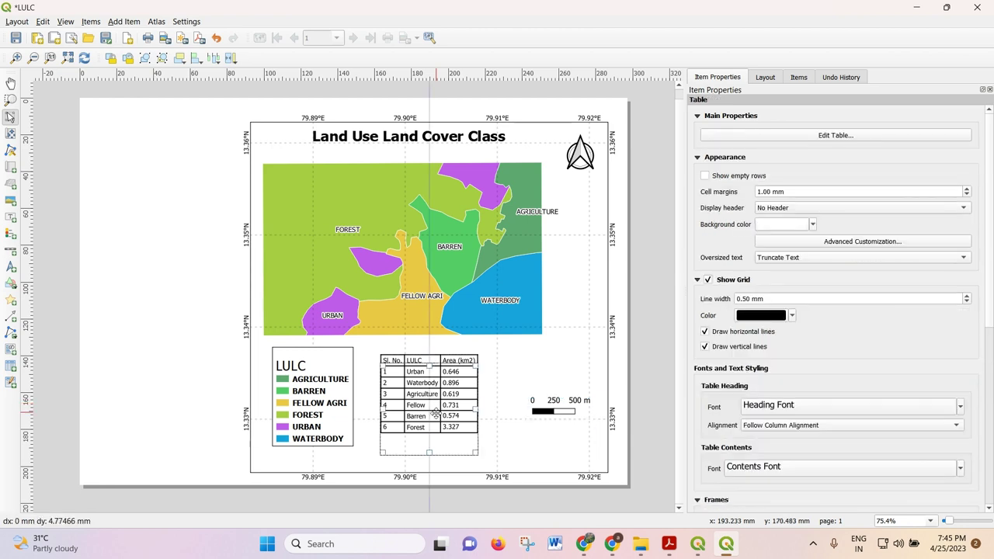
left_click_drag(436, 413, 436, 413)
left_click(300, 386)
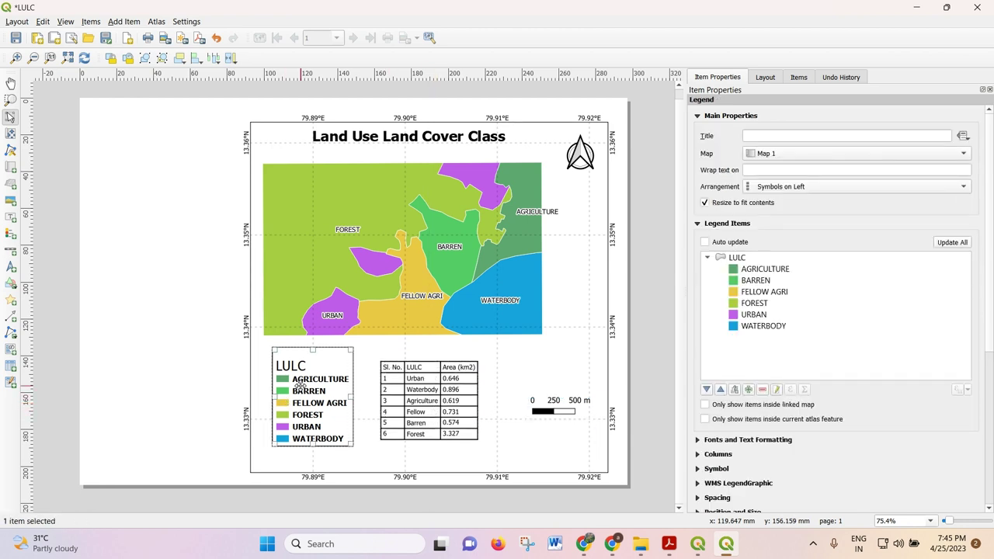
left_click_drag(299, 386, 293, 393)
Step: Adjust the map frame's lower edge so the frame ends slightly higher on the page
left_click(423, 472)
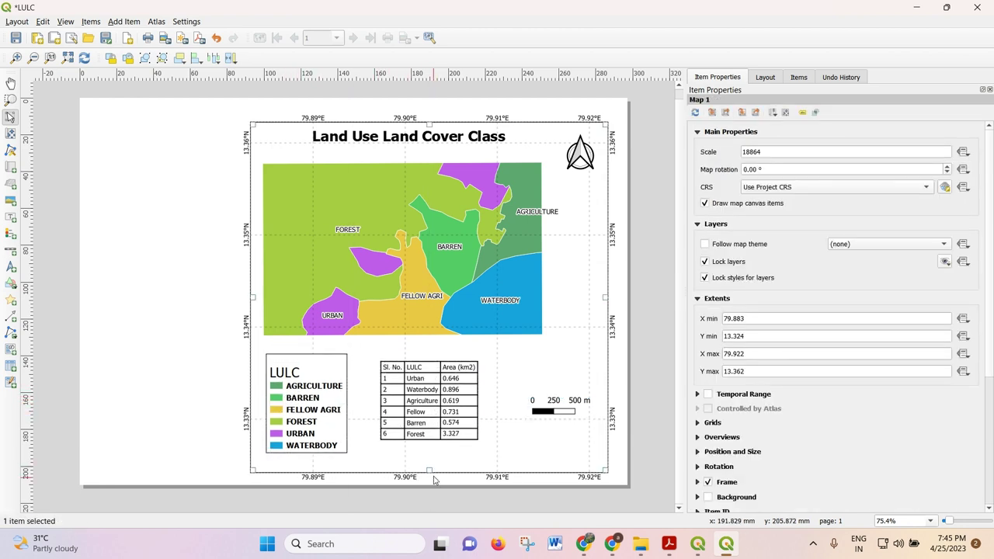
left_click_drag(428, 469, 429, 459)
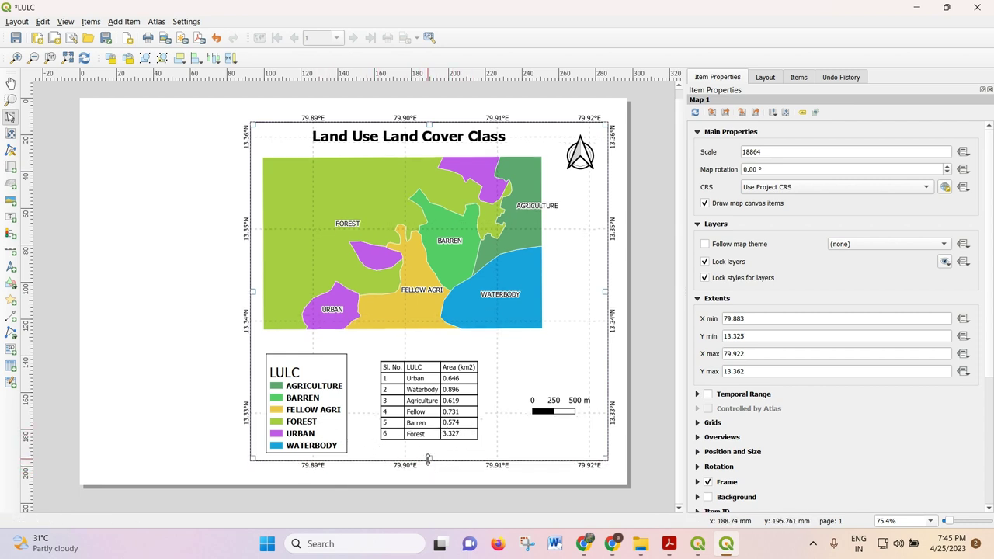
left_click_drag(427, 458, 427, 467)
Step: Move the legend and area table down and left, and the scale bar down near the frame's lower-right corner
left_click_drag(296, 397, 284, 416)
left_click_drag(437, 418, 409, 428)
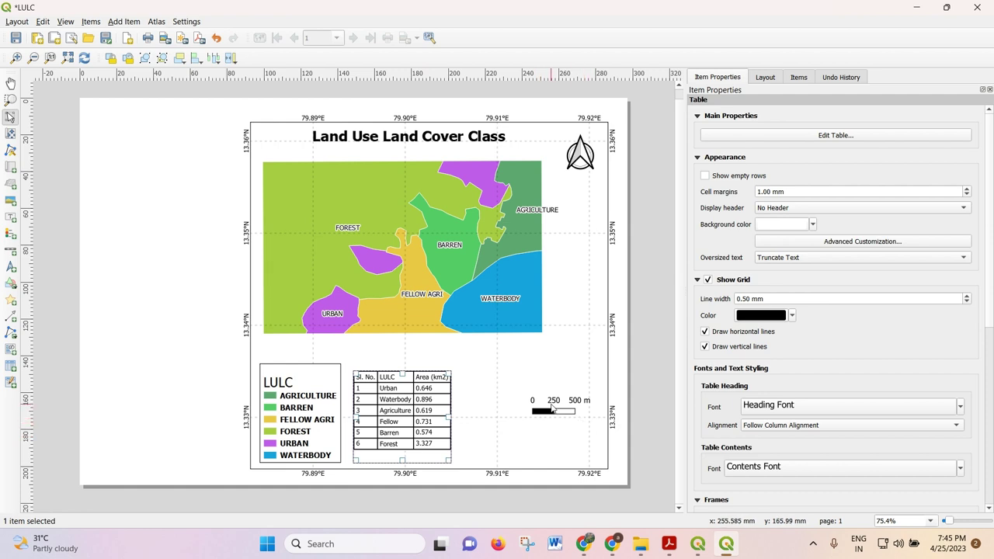
left_click_drag(551, 408, 554, 437)
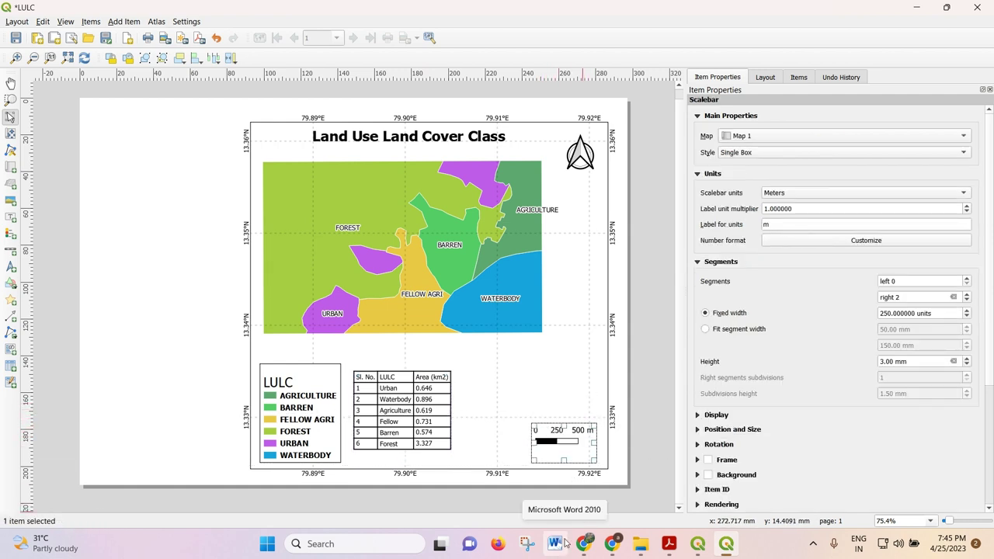
Step: Shift the map content slightly down inside its frame
left_click(10, 134)
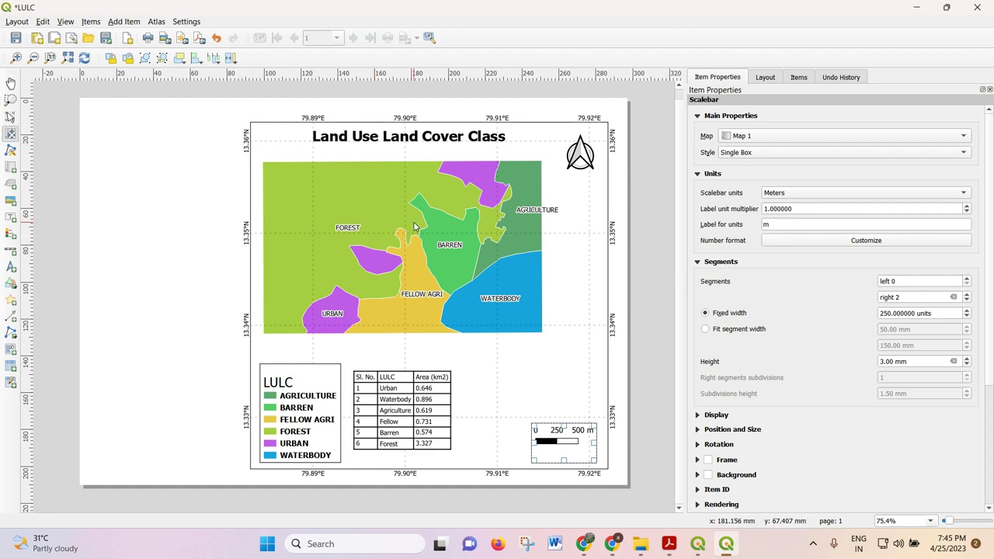
mouse_move(414, 225)
left_mouse_down()
mouse_move(418, 235)
mouse_move(414, 227)
left_mouse_up()
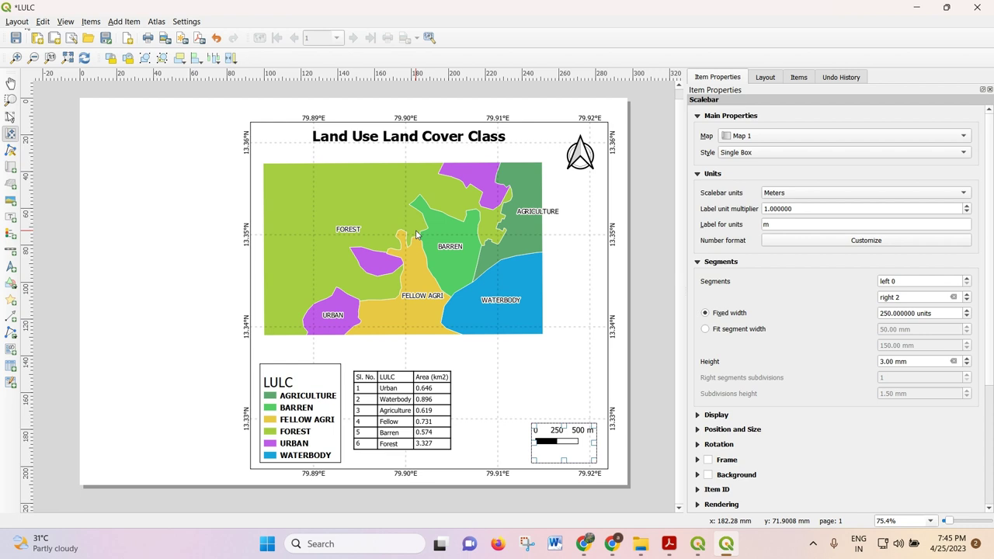
scroll(724, 332, "down", 2)
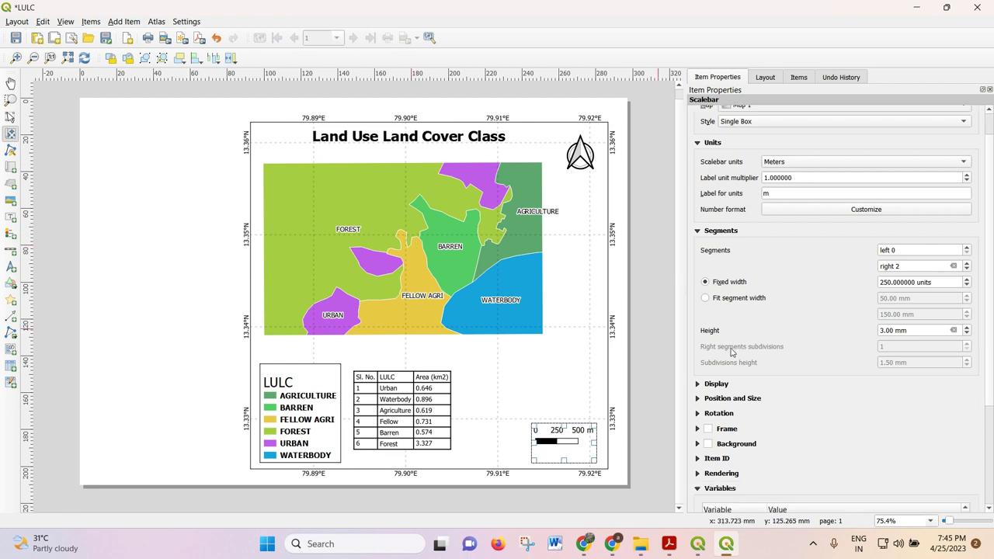
scroll(767, 394, "up", 2)
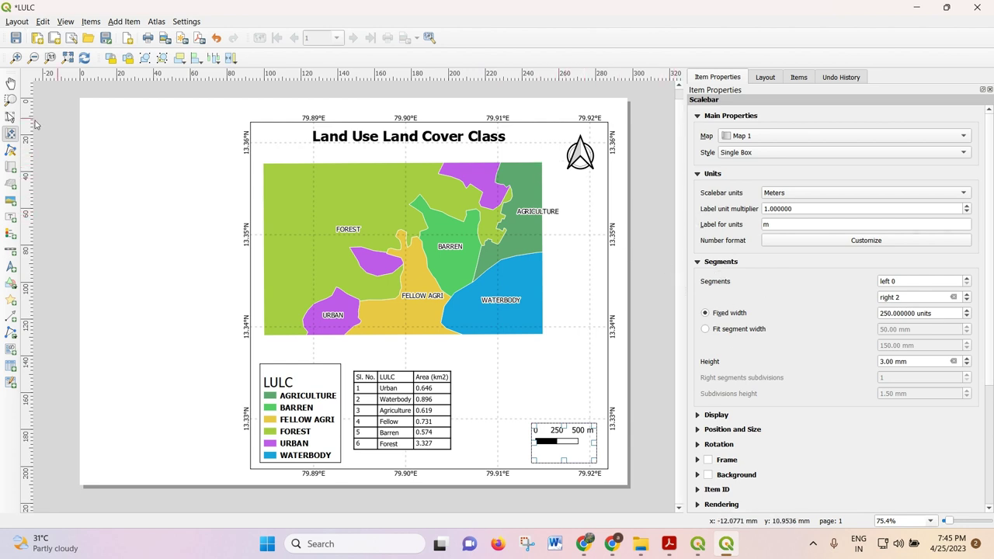
Step: Select the map and unlock its layers and layer styles
left_click(10, 116)
left_click(294, 142)
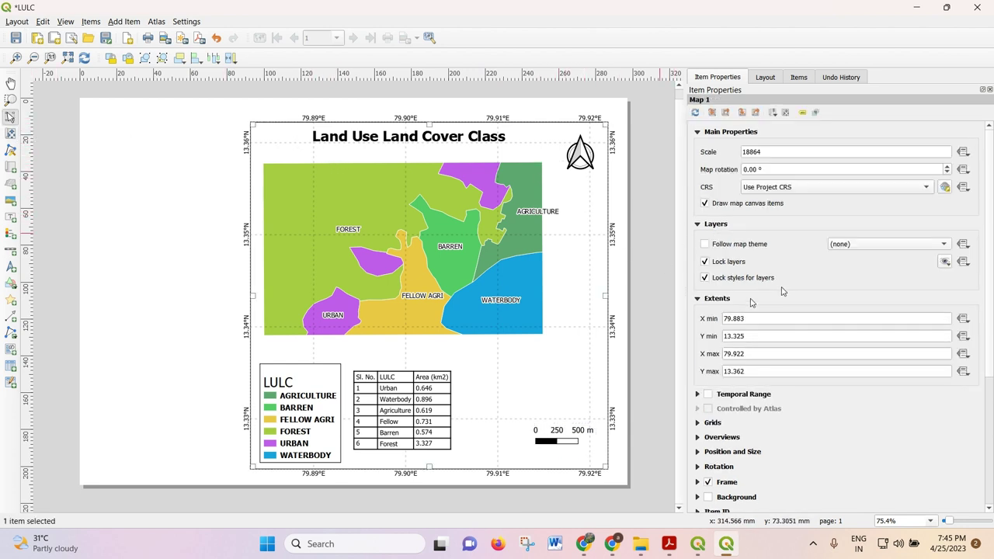
left_click(713, 261)
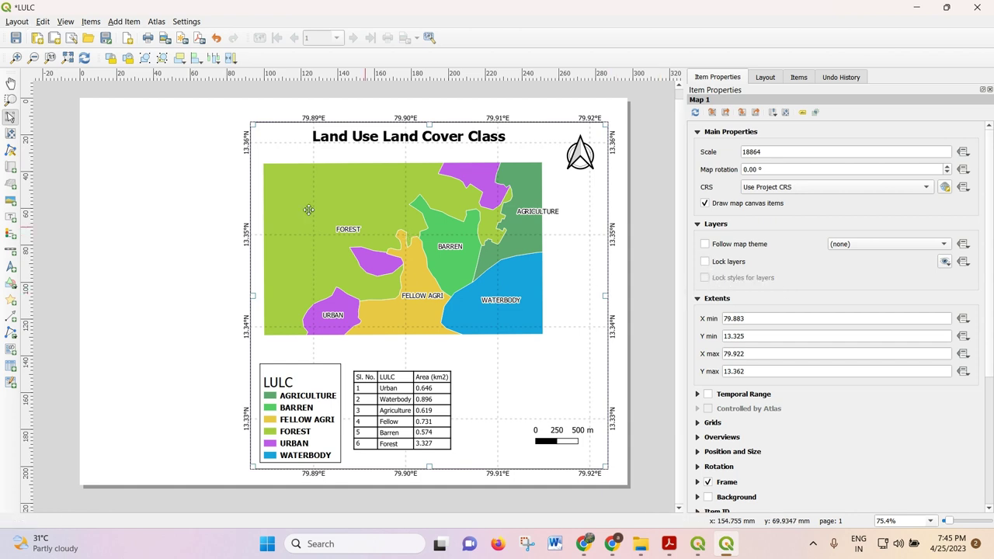
Step: Enlarge the map content to a scale of 16295 and centre it in the frame, between the title and the legend
left_click(11, 133)
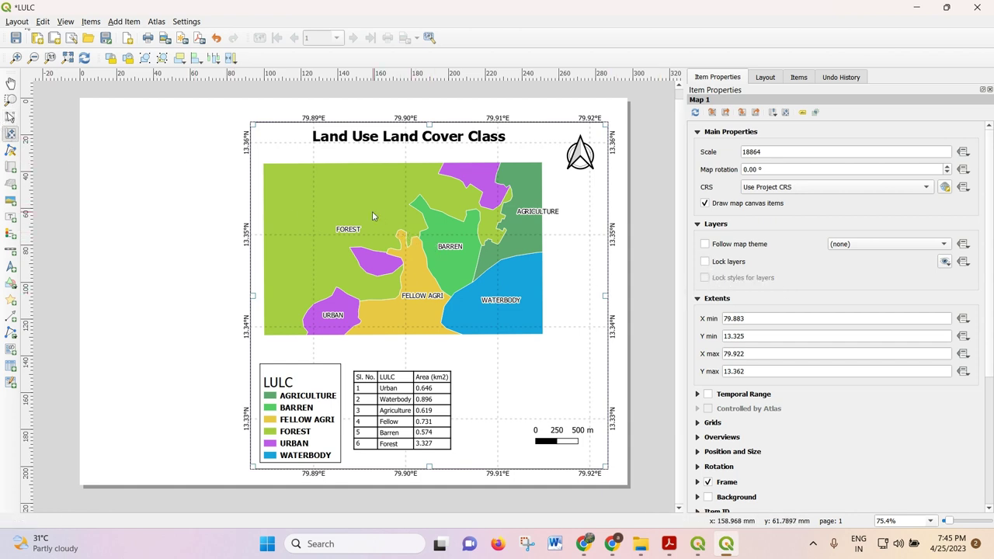
left_click_drag(371, 211, 372, 221)
scroll(372, 222, "up", 2)
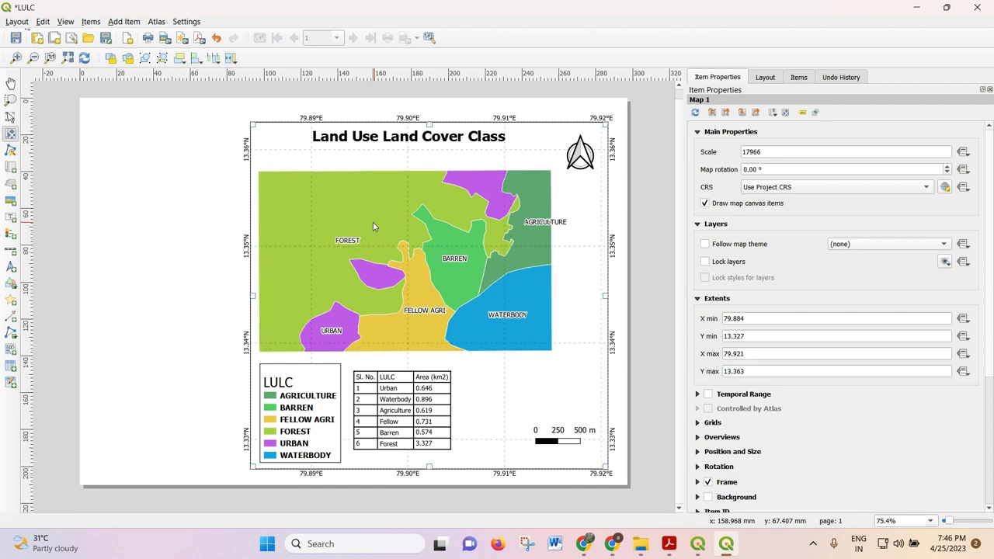
scroll(378, 229, "up", 1)
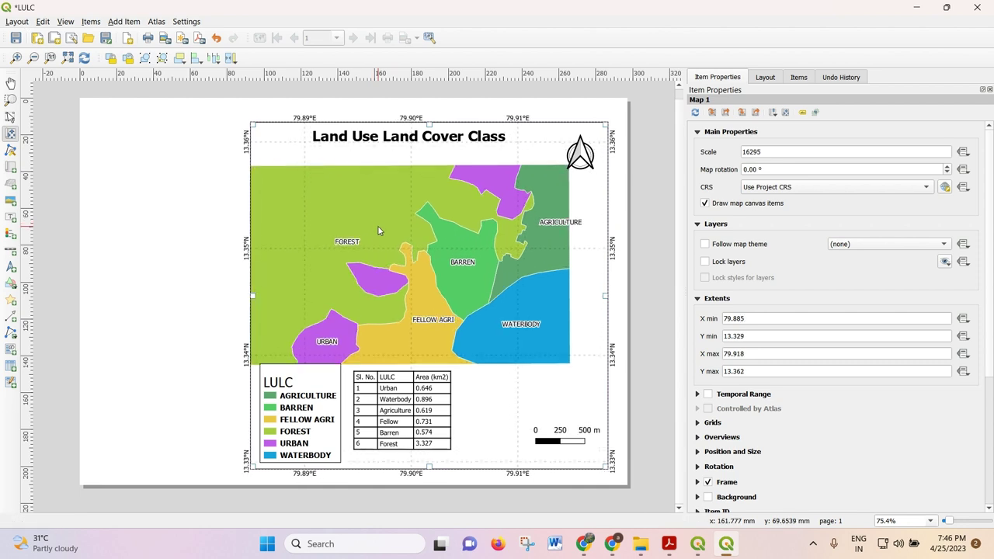
mouse_move(390, 218)
left_mouse_down()
mouse_move(402, 238)
mouse_move(395, 211)
left_mouse_up()
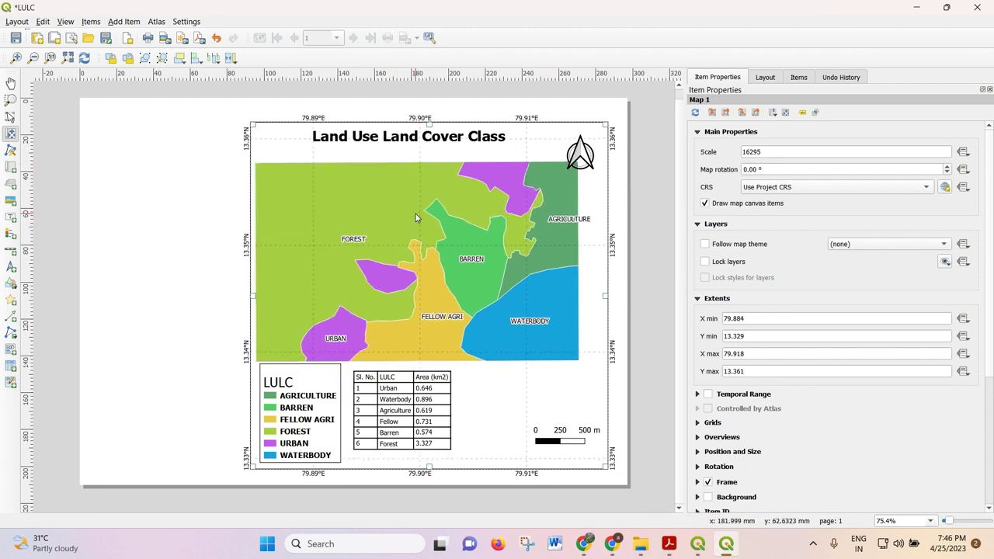
left_click_drag(415, 213, 423, 215)
Step: Shrink the north arrow from its lower-left corner so it clears the land cover polygons
left_click(10, 116)
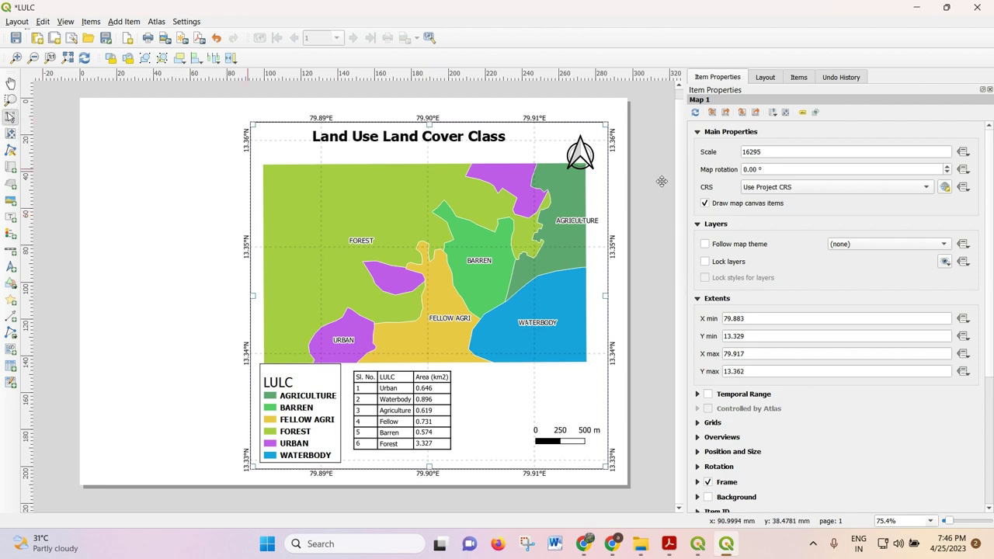
left_click(575, 150)
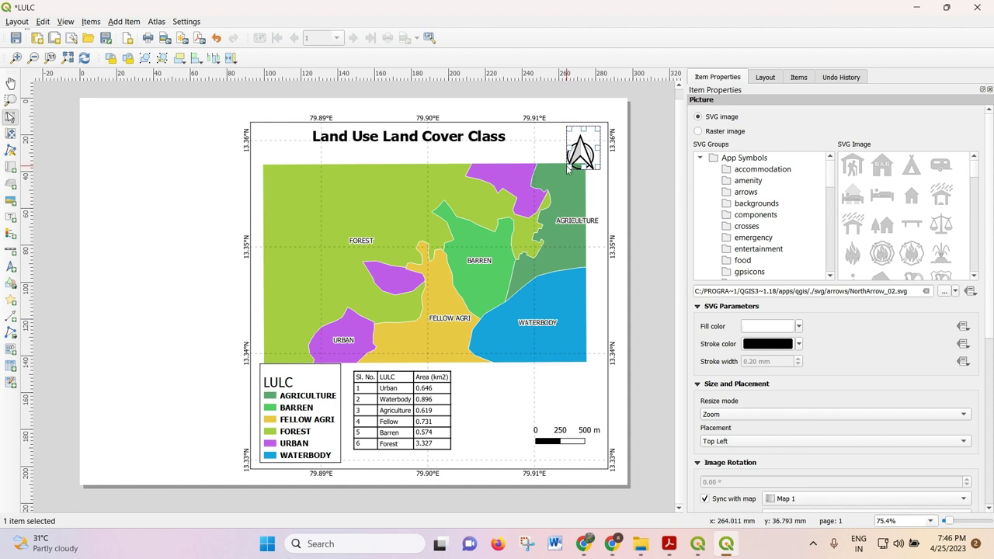
left_click_drag(567, 165, 574, 155)
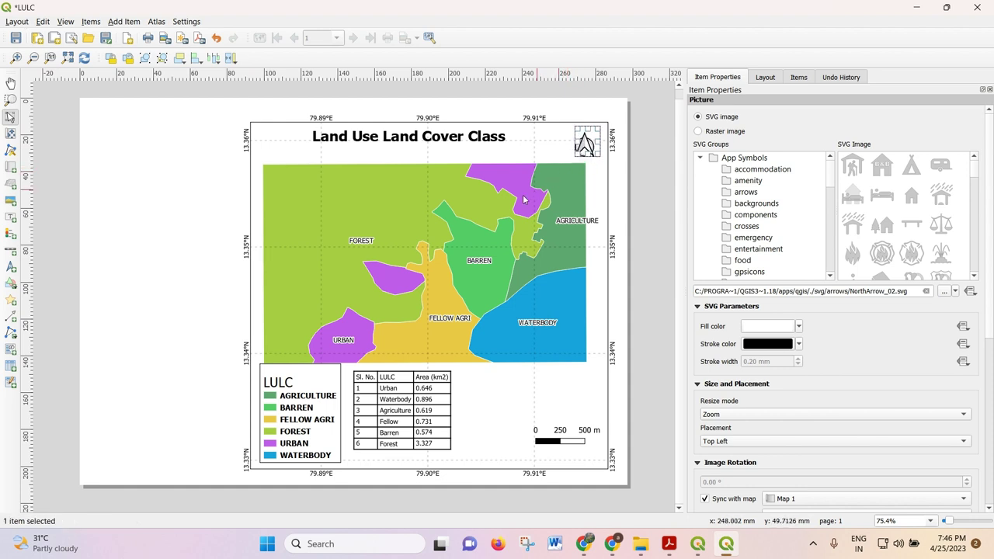
Step: Nudge the legend, area table and scale bar closer to the frame's lower edge, keeping the legend just beside the table
left_click(293, 411)
left_click_drag(293, 411, 288, 419)
left_click(385, 429)
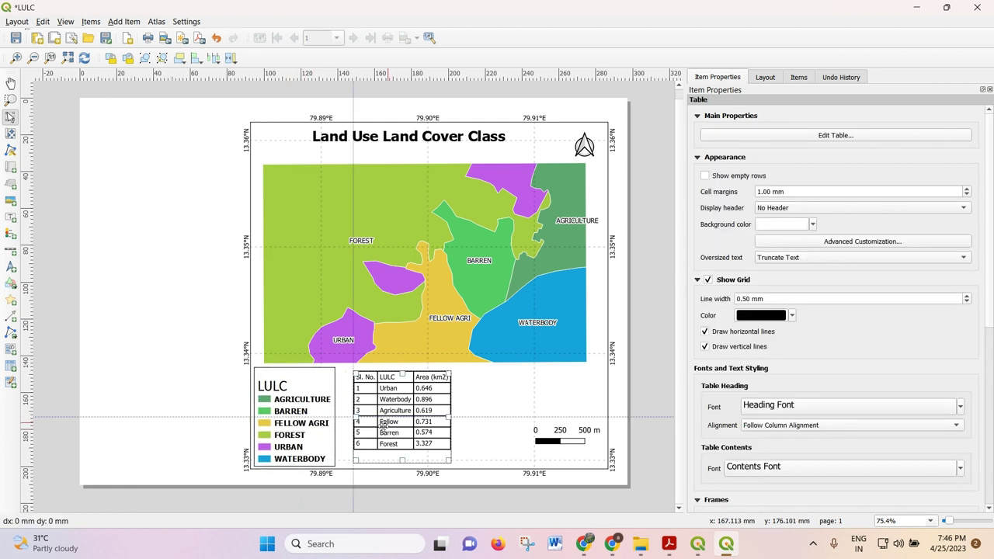
left_click_drag(383, 426, 378, 429)
left_click_drag(551, 437, 547, 436)
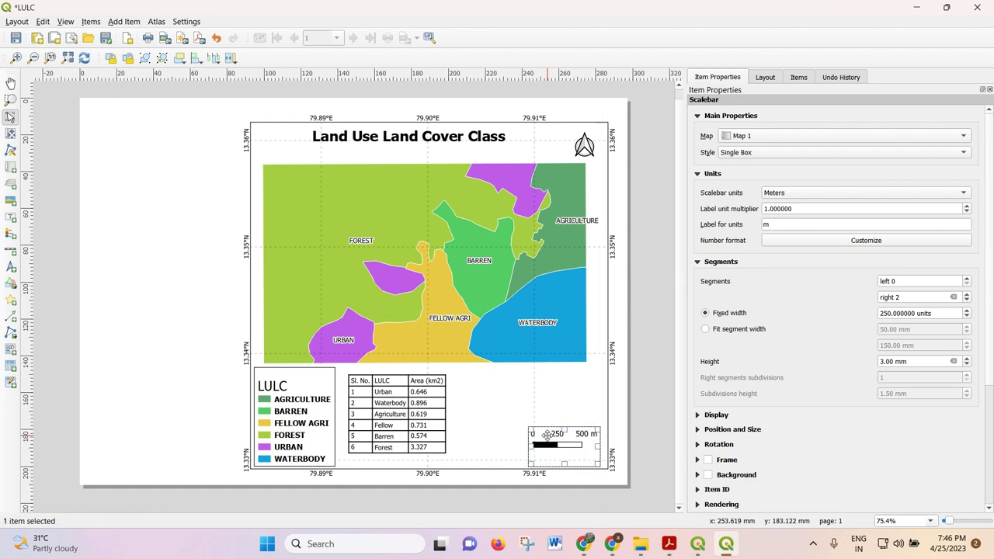
left_click(515, 375)
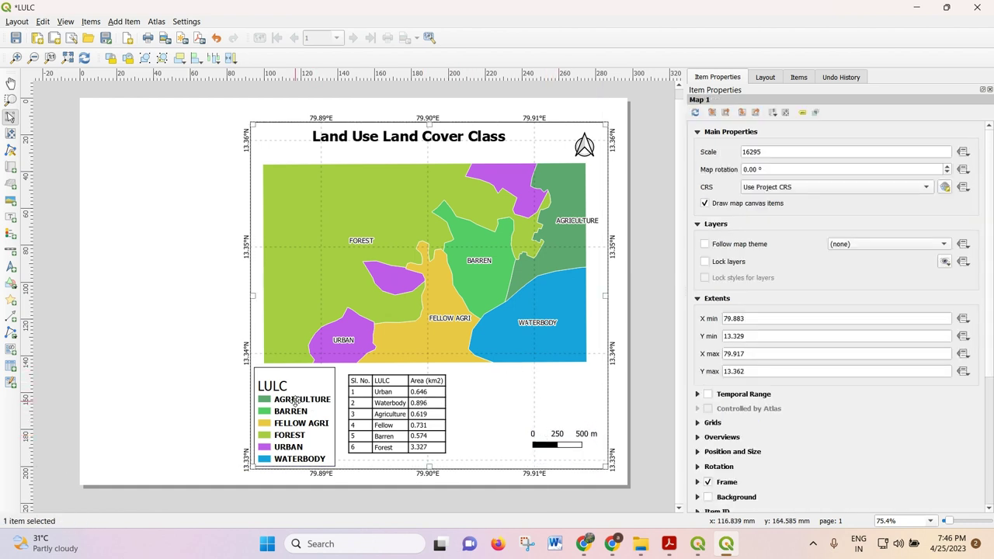
left_click_drag(294, 401, 304, 401)
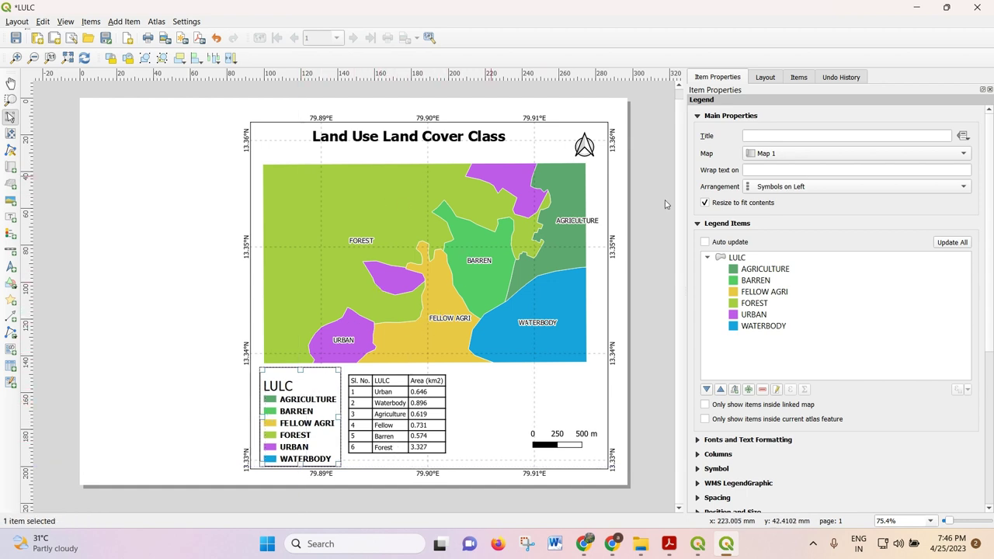
Step: Extend the map frame's upper edge slightly upward to leave more room above the title
left_click(177, 215)
left_click(420, 125)
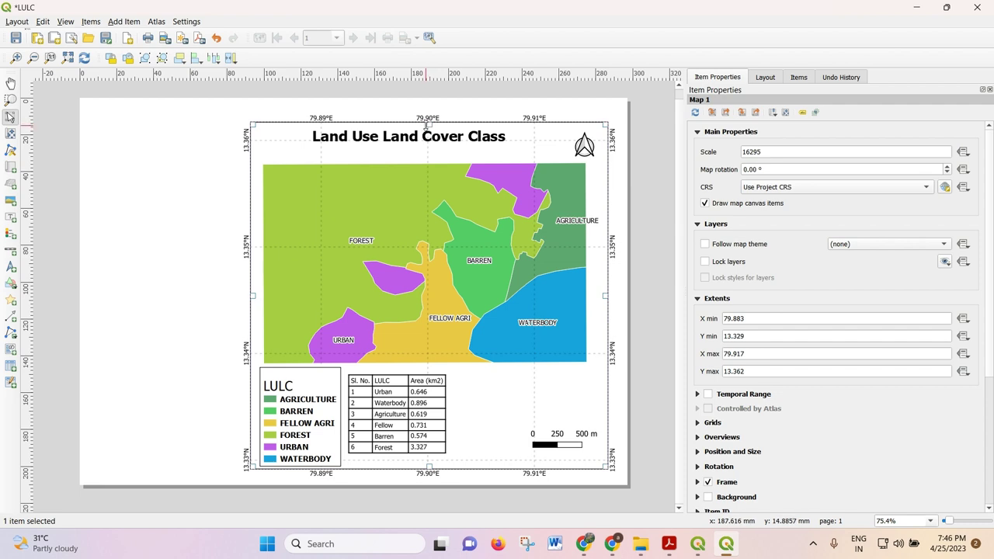
left_click_drag(426, 122, 427, 119)
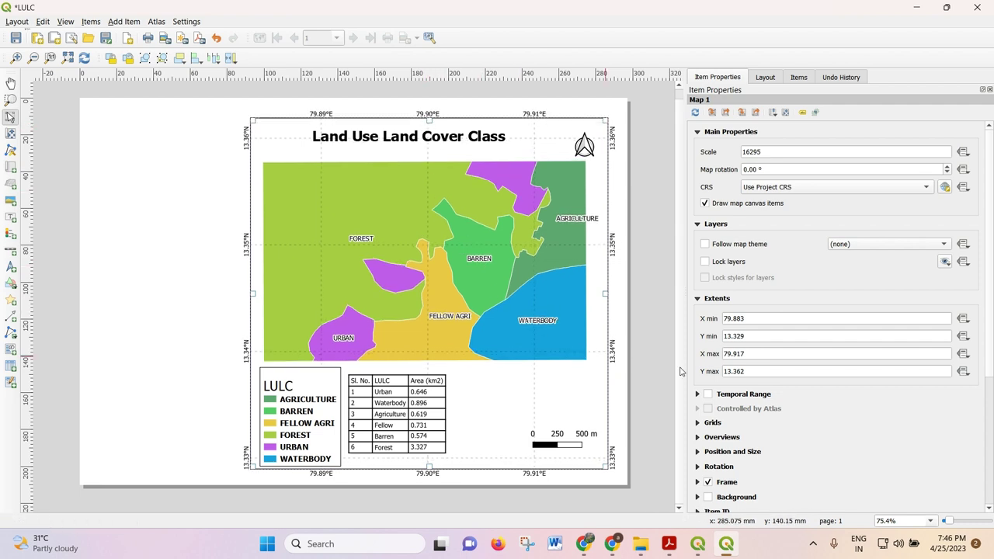
Step: Lock the layers and layer styles of the main land cover map in the layout
left_click(704, 262)
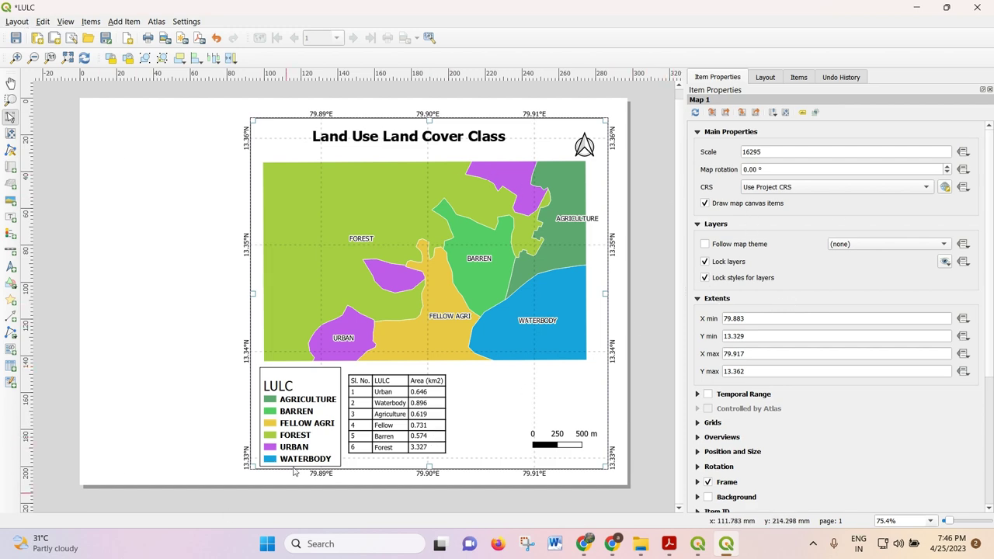
Step: Switch to the main QGIS project window and make the ChennaiBasin_Boundary and clip raster layers visible alongside clip_shp
left_click(696, 545)
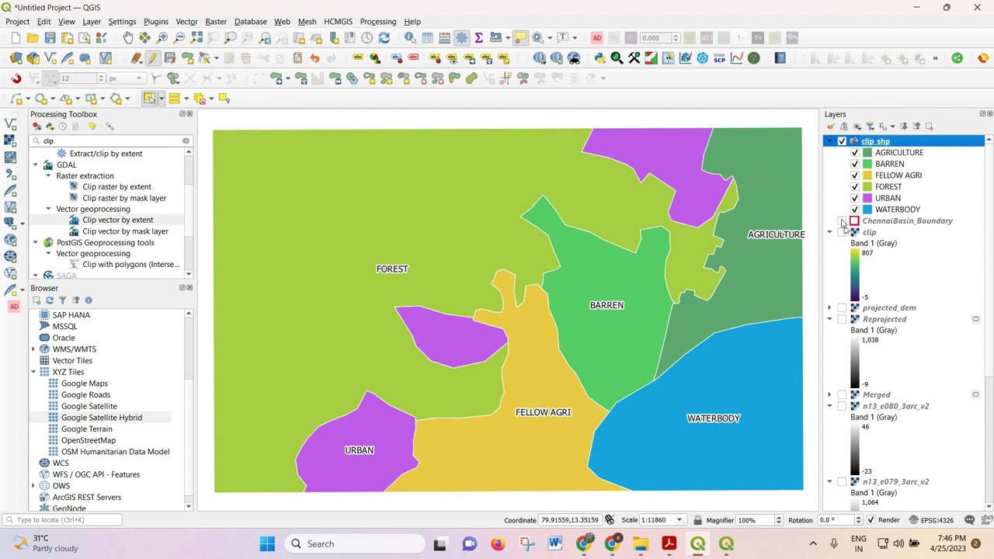
scroll(621, 258, "down", 2)
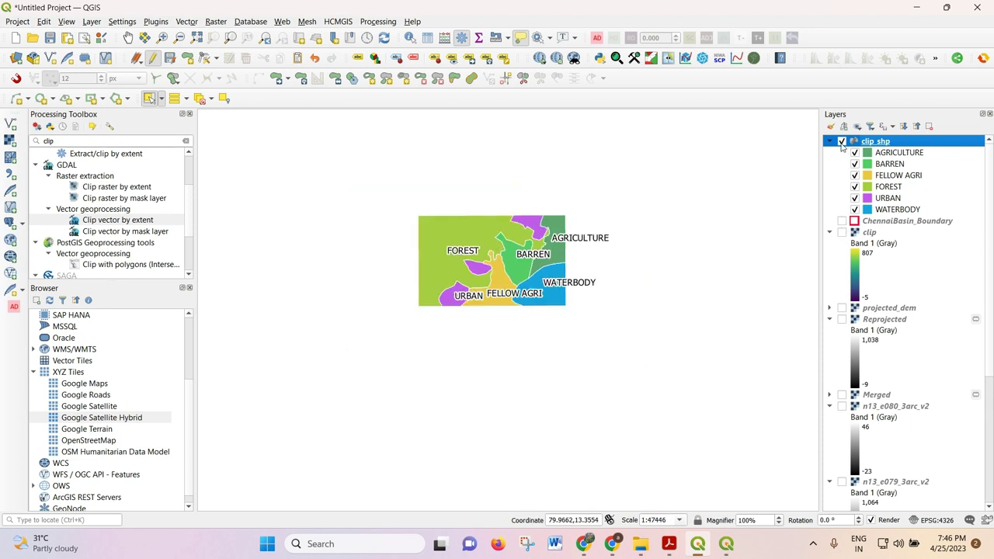
left_click(841, 141)
left_click(842, 141)
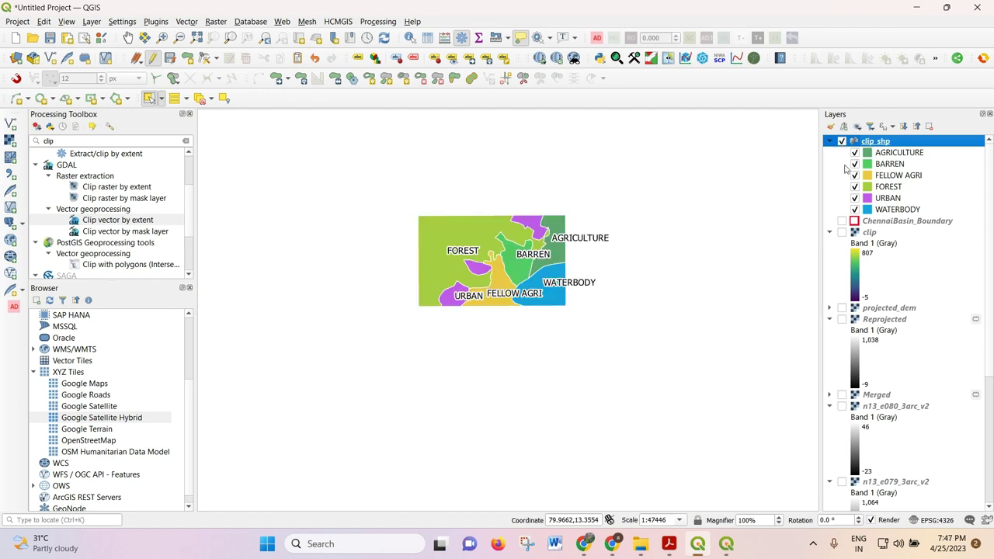
left_click(841, 221)
left_click(841, 232)
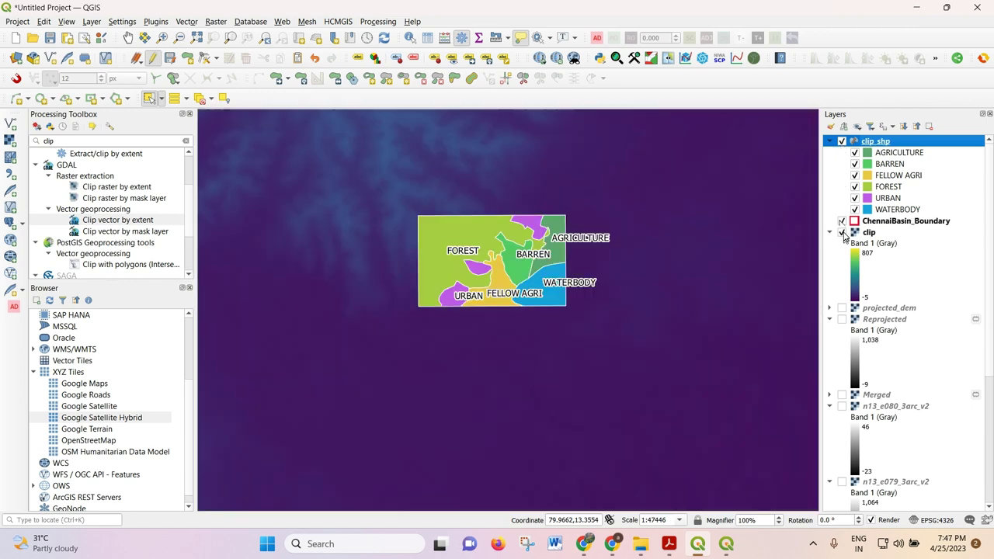
scroll(598, 284, "down", 2)
scroll(457, 284, "down", 2)
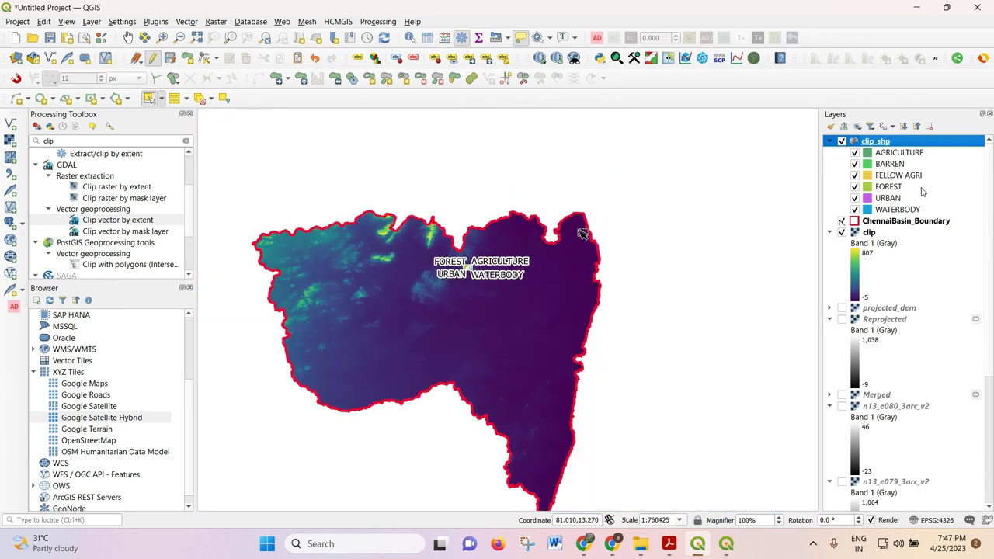
Step: Turn off labelling for the clip_shp layer by setting its labels to No Labels
right_click(877, 142)
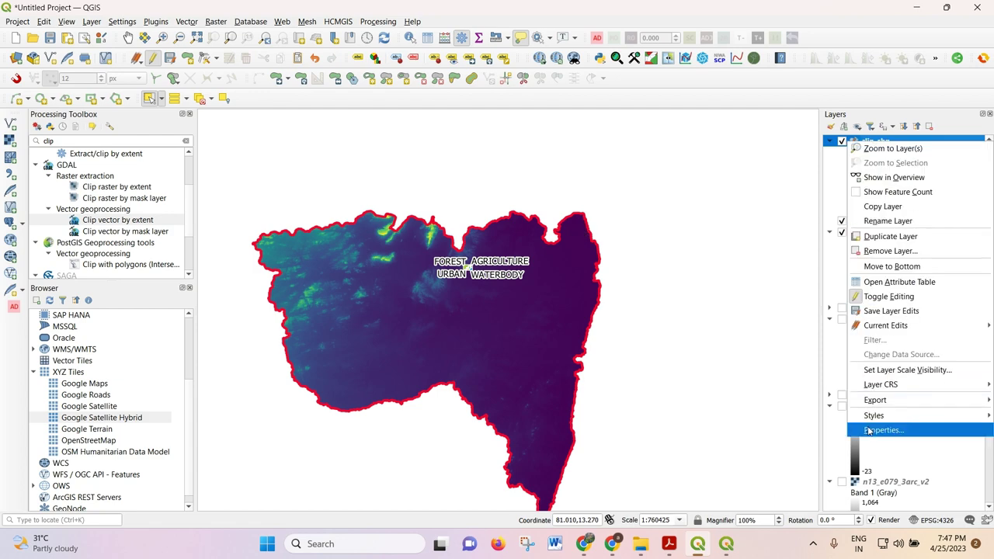
left_click(582, 233)
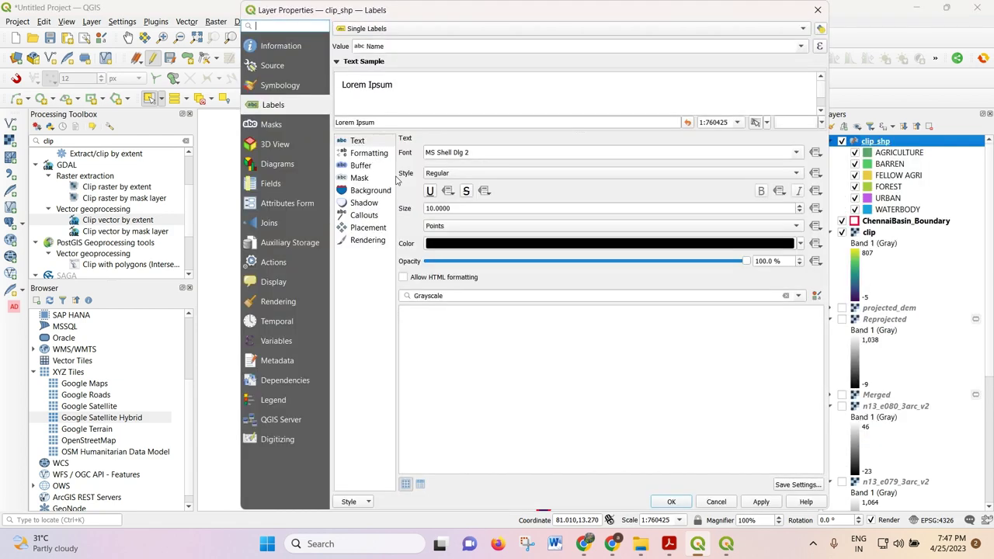
left_click(466, 29)
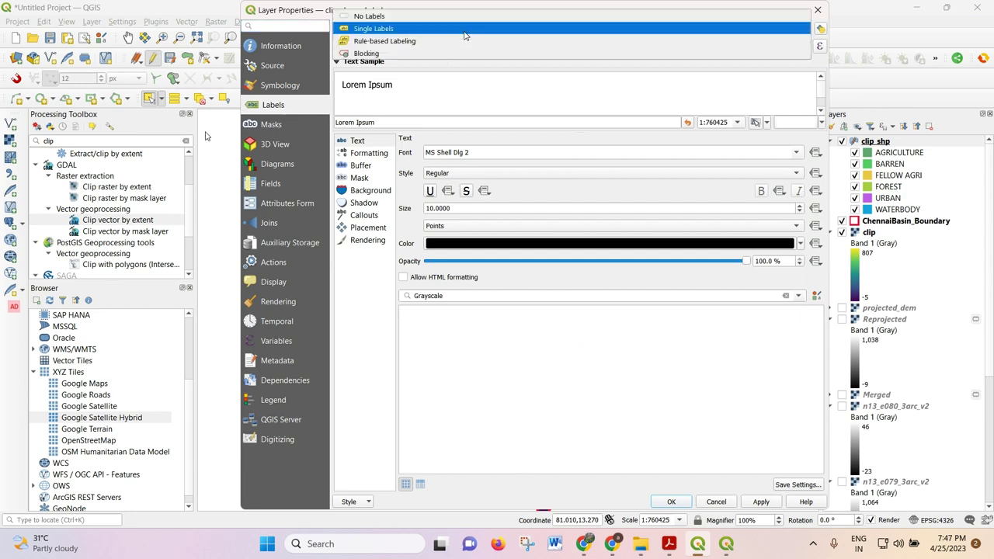
left_click(411, 12)
left_click(669, 502)
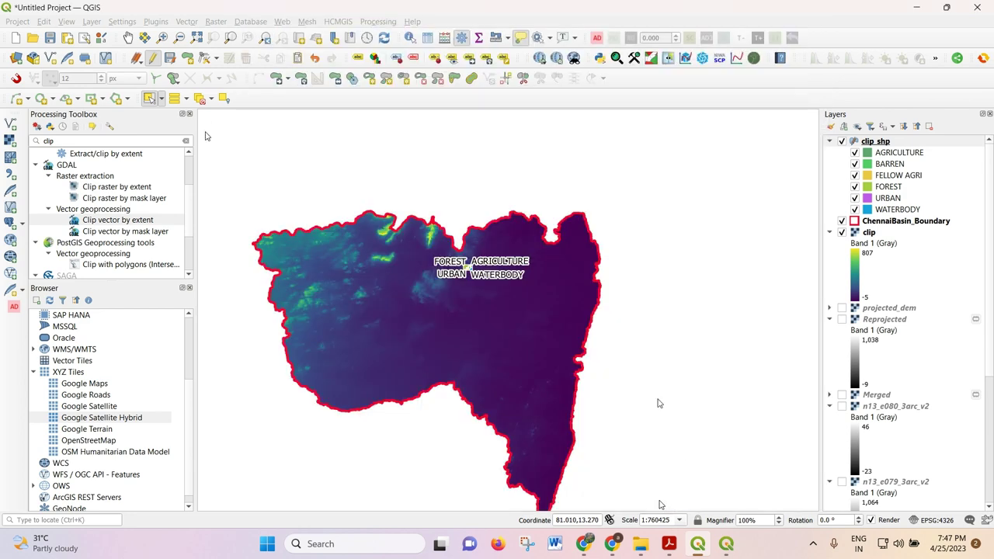
Step: Zoom the map canvas to the full extent of the ChennaiBasin_Boundary layer
scroll(466, 279, "up", 2)
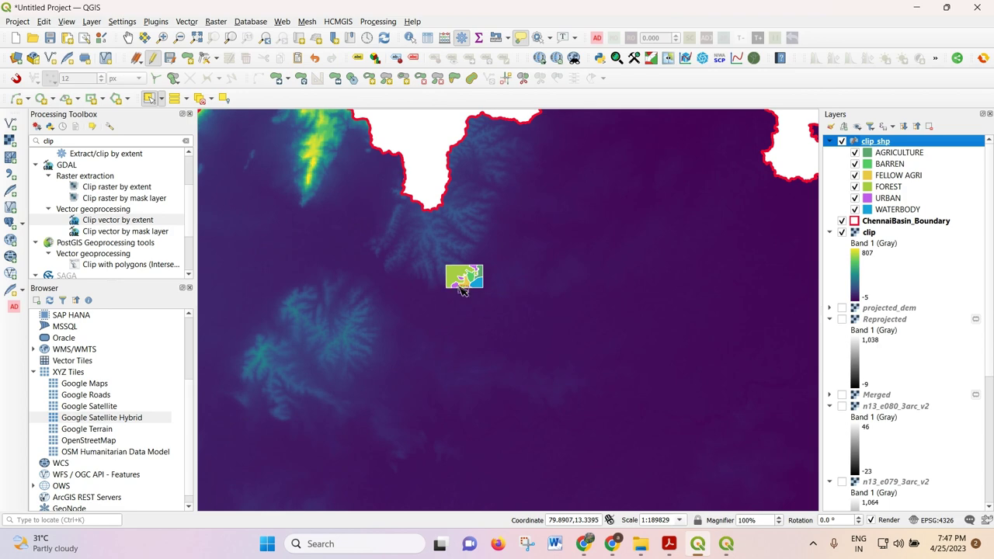
scroll(569, 274, "down", 1)
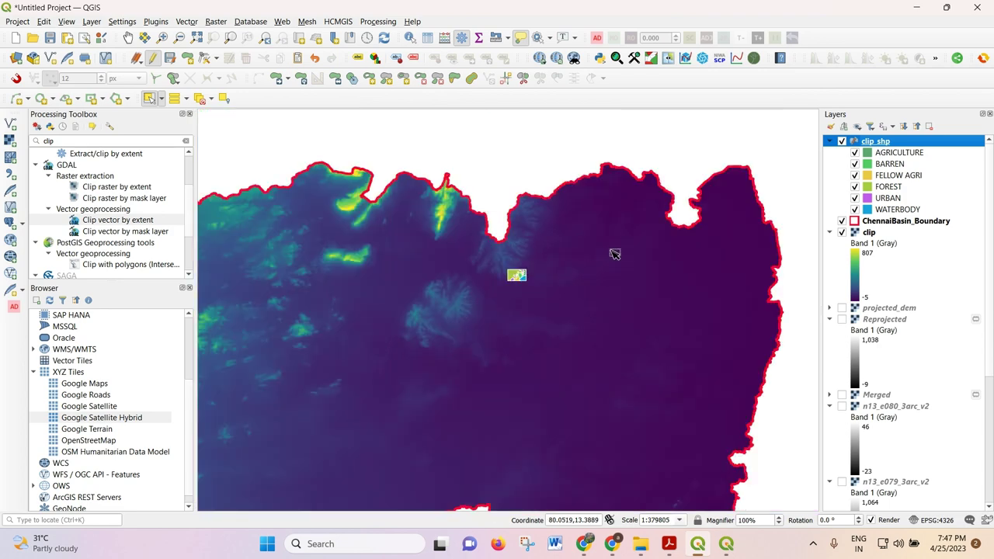
scroll(581, 236, "down", 1)
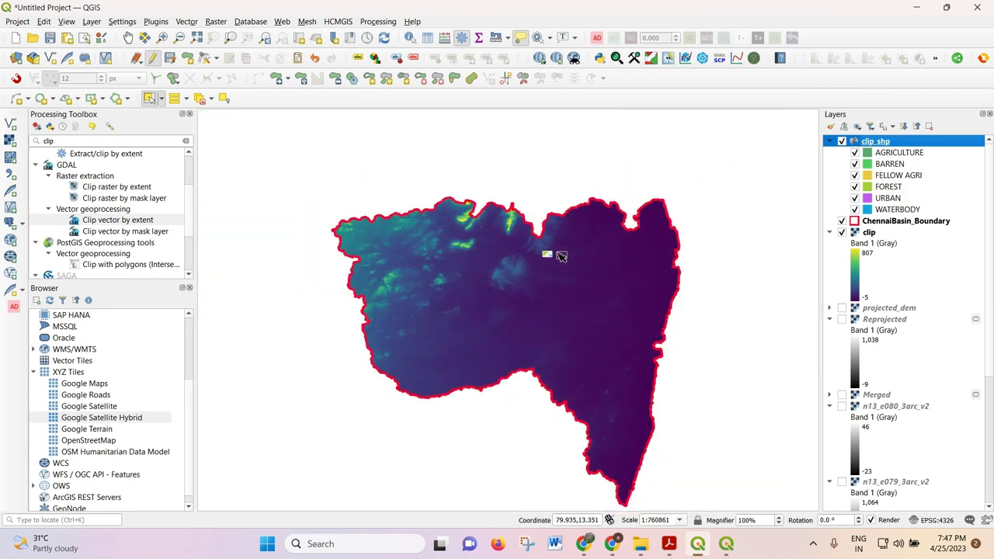
scroll(581, 238, "up", 1)
scroll(582, 238, "down", 1)
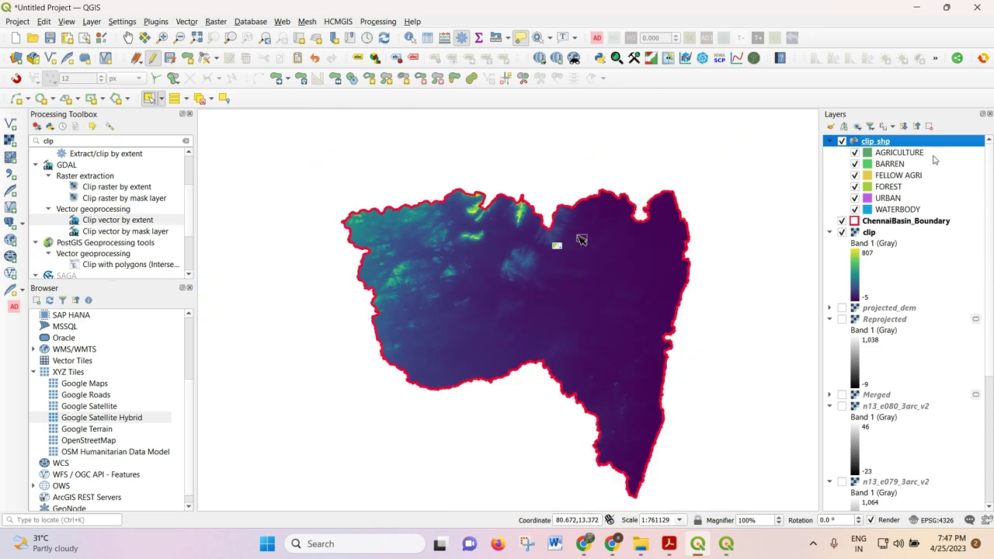
right_click(885, 221)
left_click(897, 227)
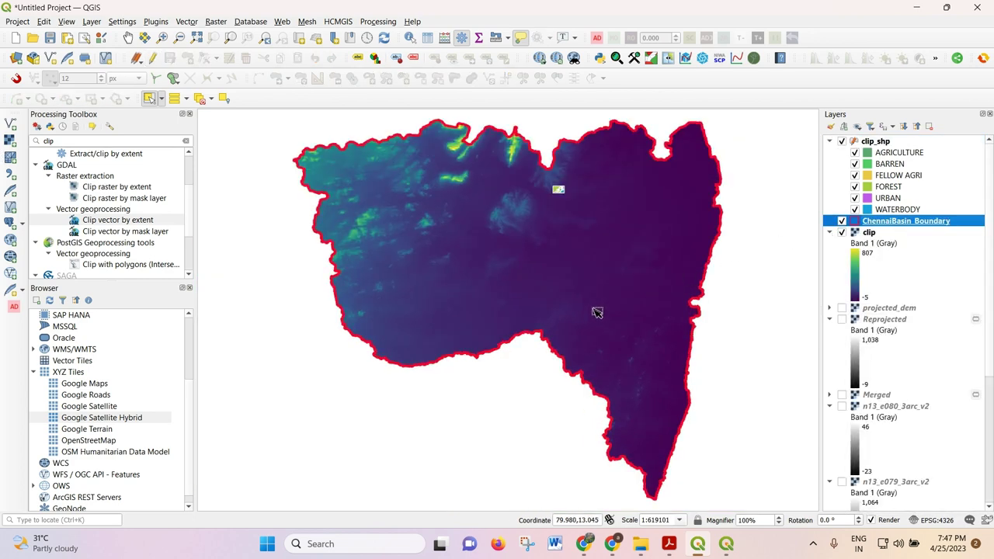
Step: Switch to the LULC layout and add a second map of the basin in the blank lower area beside the main map, clear of its frame
mouse_move(726, 547)
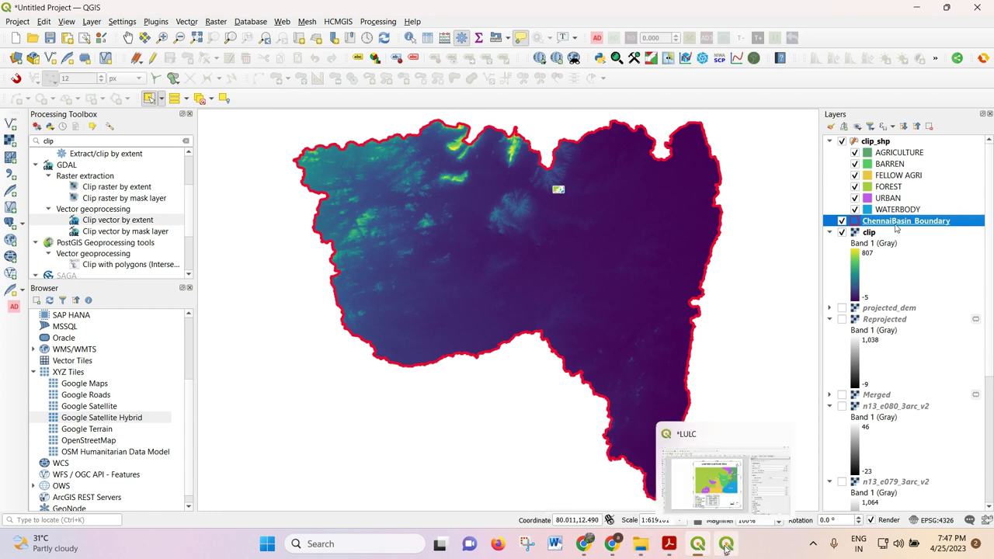
left_click(734, 470)
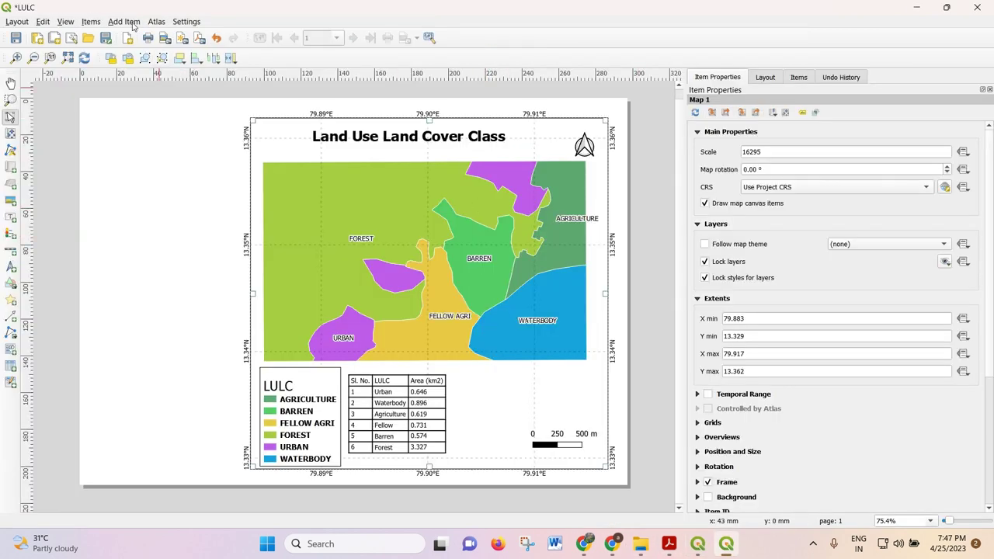
left_click(125, 21)
left_click(137, 34)
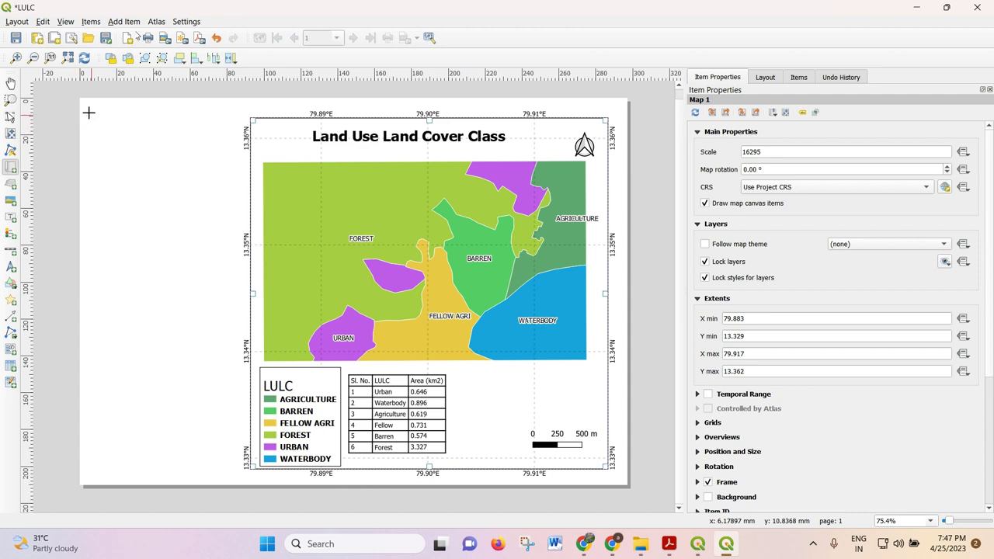
left_click_drag(91, 281, 246, 468)
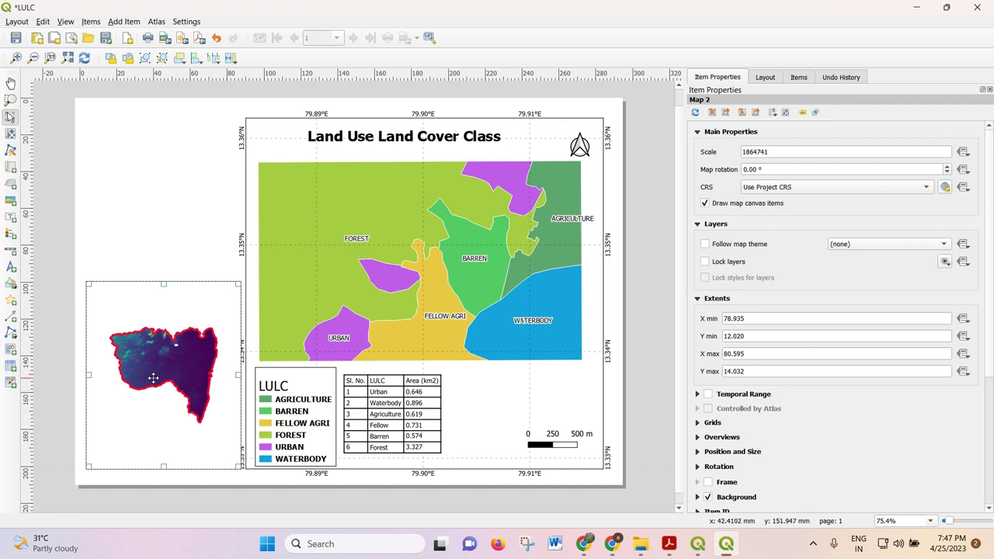
mouse_move(152, 375)
left_mouse_down()
mouse_move(161, 387)
mouse_move(147, 375)
left_mouse_up()
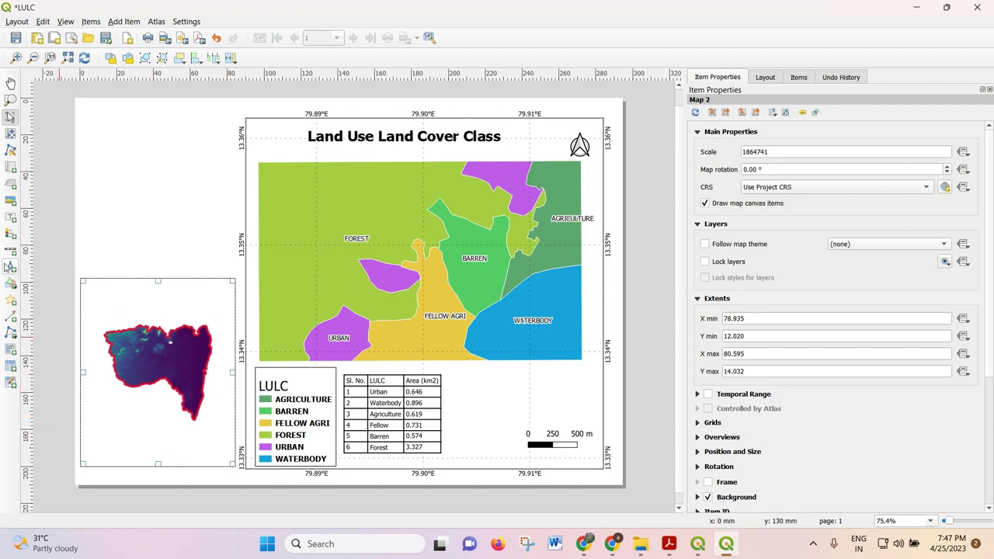
Step: Enlarge the basin content inside the inset map to a scale of 1390009 so it fills the item's width
left_click(10, 133)
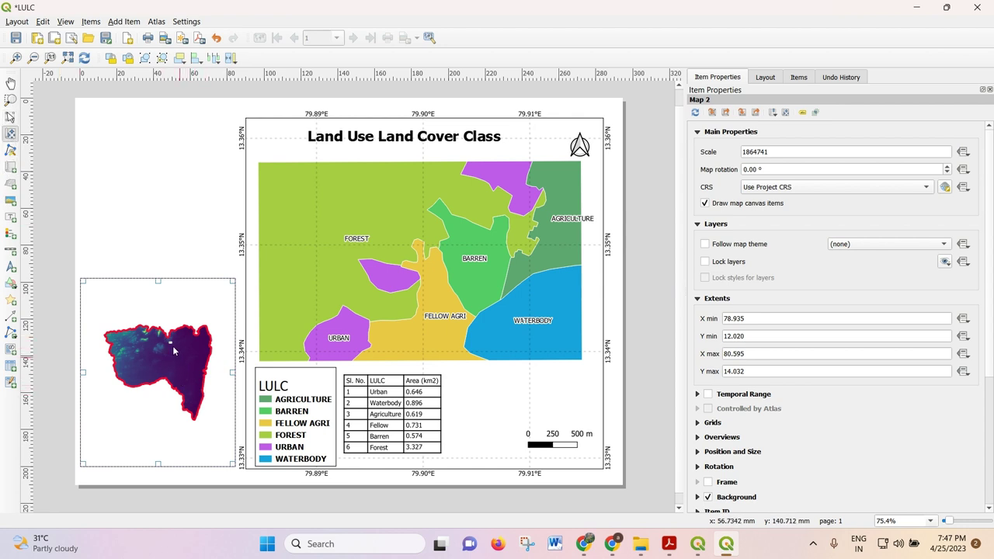
scroll(173, 351, "up", 5)
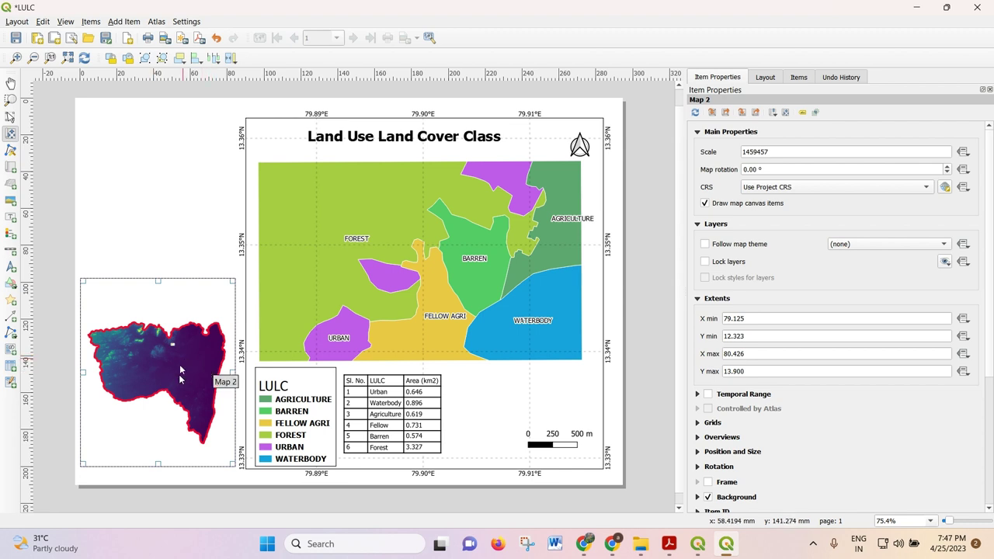
scroll(177, 383, "up", 1)
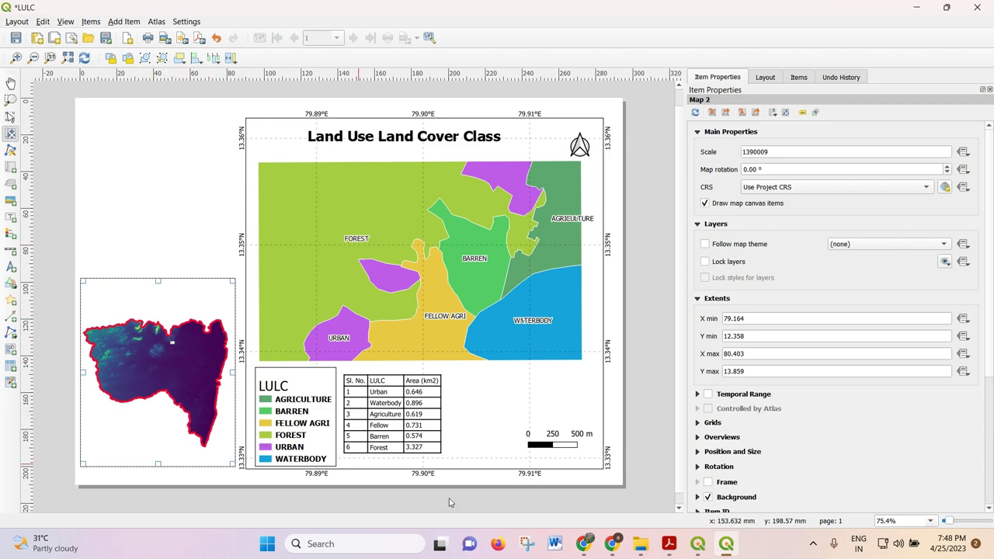
Step: Lock the layers and layer styles of the inset basin map
left_click(698, 545)
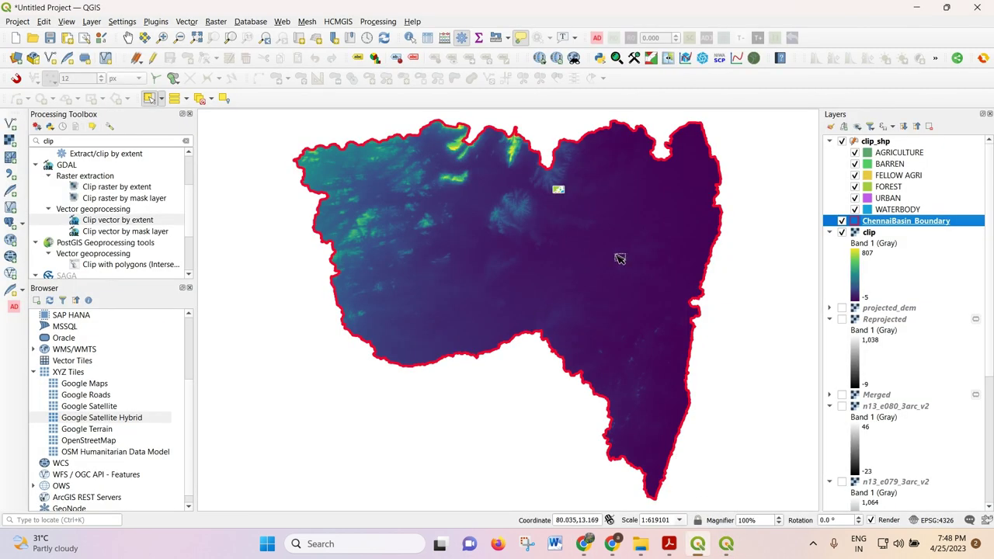
left_click(698, 545)
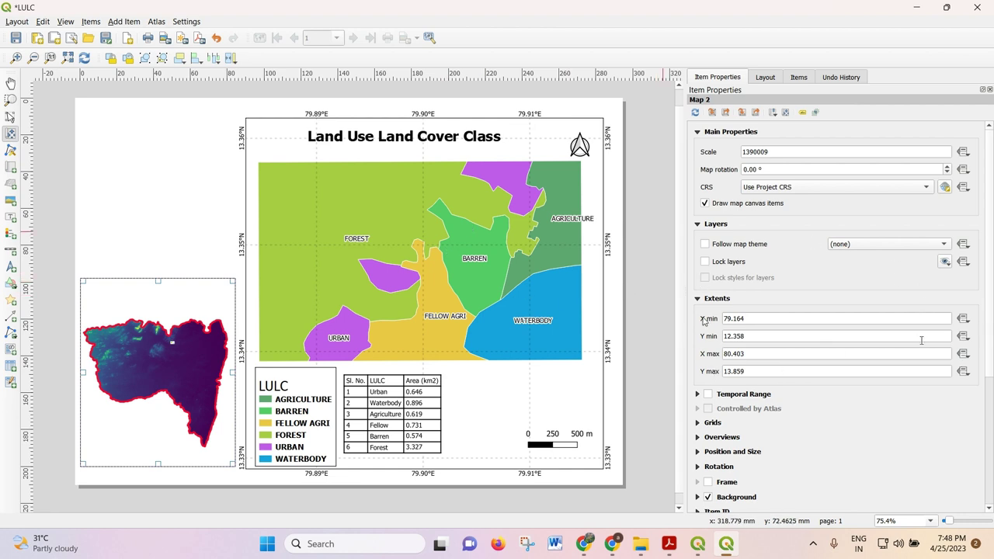
left_click(704, 262)
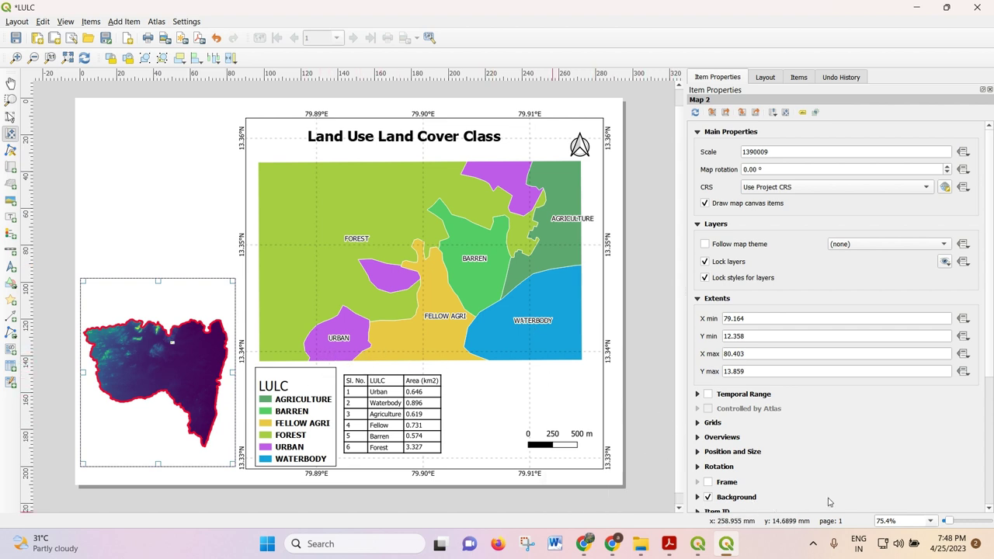
Step: Add a wide, shallow label box in the blank strip just above the basin in the inset map
left_click(128, 23)
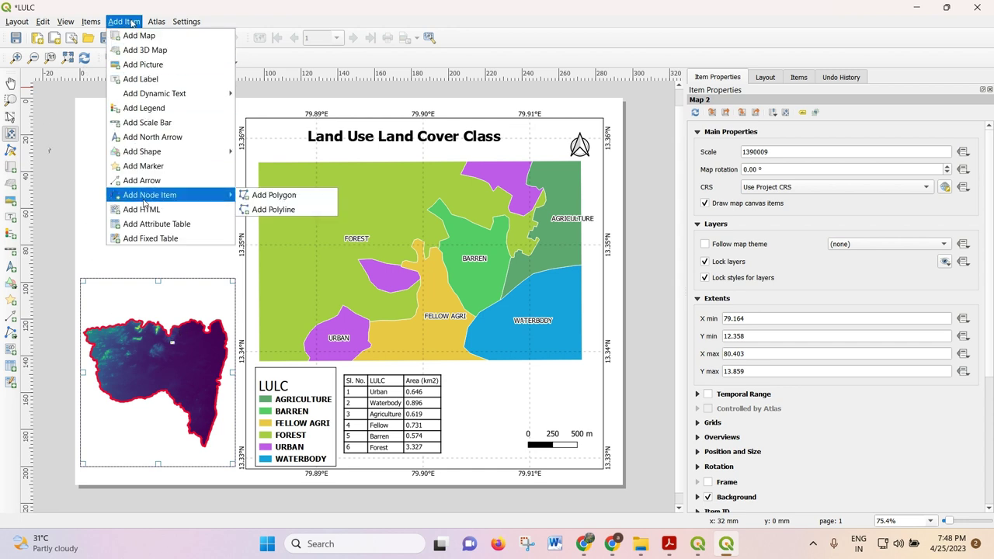
left_click(140, 78)
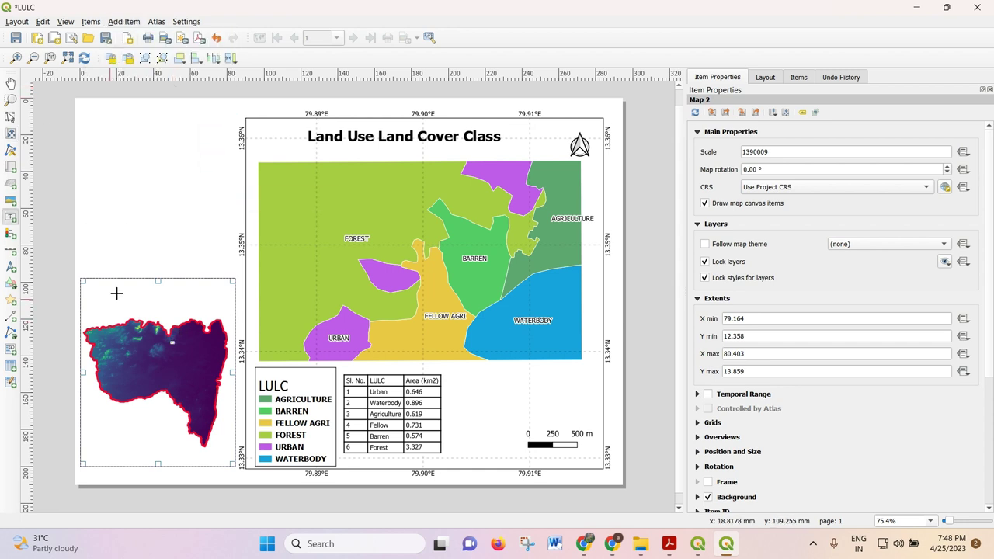
left_click_drag(100, 286, 208, 303)
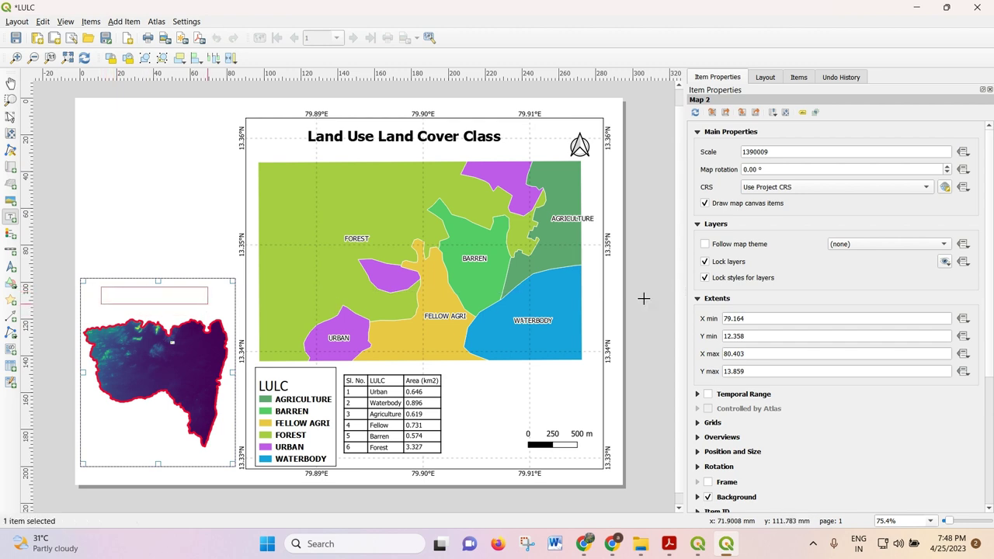
Step: Replace the new label's placeholder text with "Chennai Basin", using capitals only for the initial letters
left_click_drag(765, 142, 660, 136)
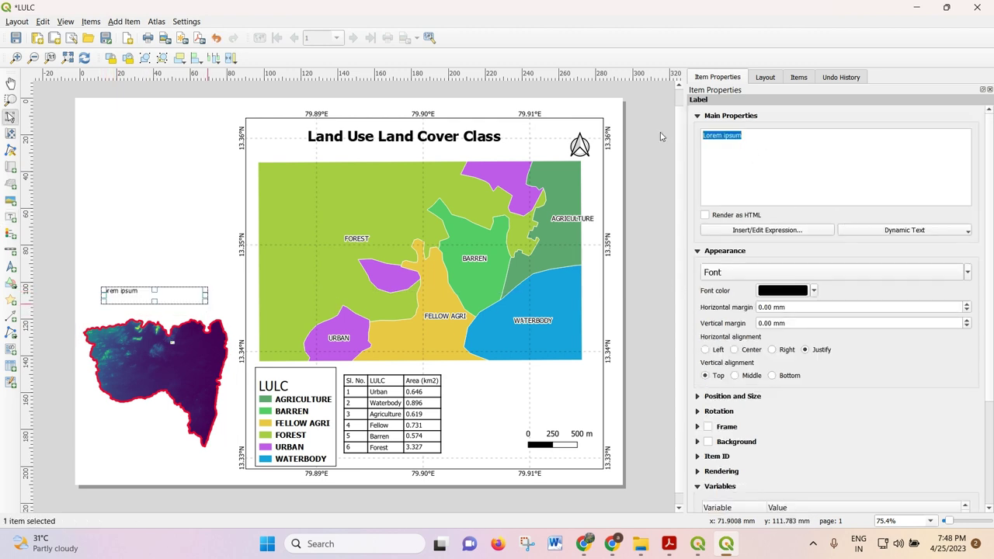
type("cHENNAI bASIN")
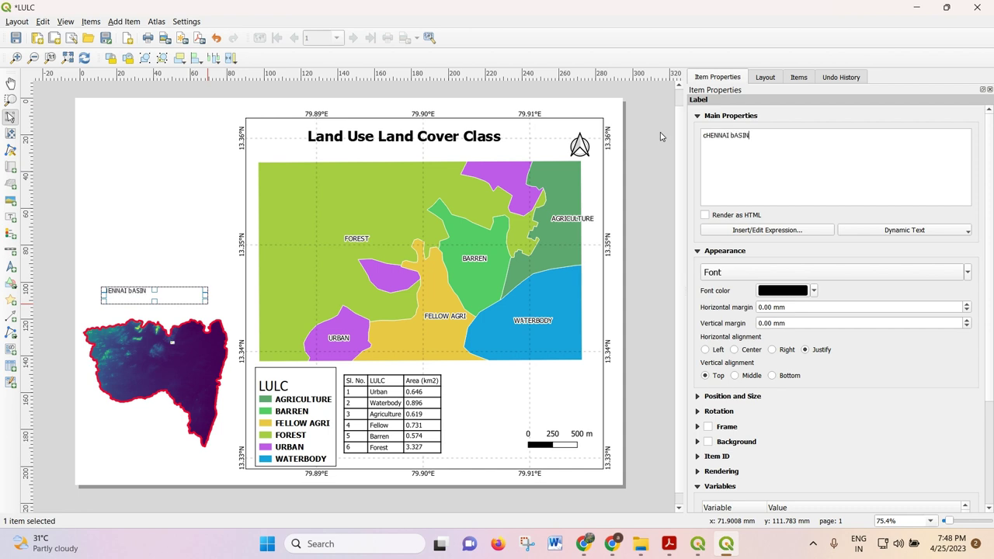
key("BackSpace")
key("BackSpace")
key("BackSpace")
key("BackSpace")
key("BackSpace")
key("BackSpace")
key("BackSpace")
key("BackSpace")
key("BackSpace")
key("BackSpace")
key("BackSpace")
key("BackSpace")
left_click(761, 179)
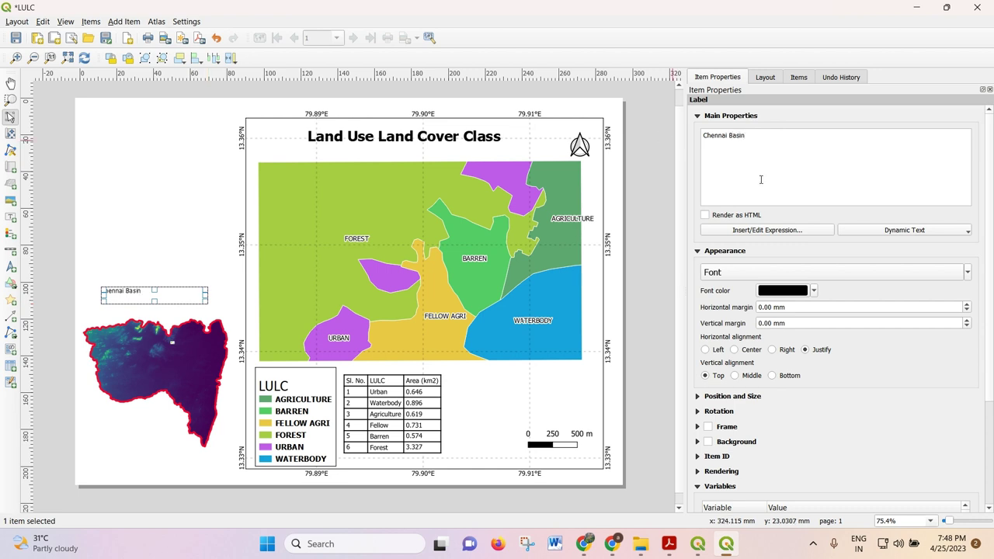
Step: Format the Chennai Basin label's font as bold, size 20
left_click(784, 272)
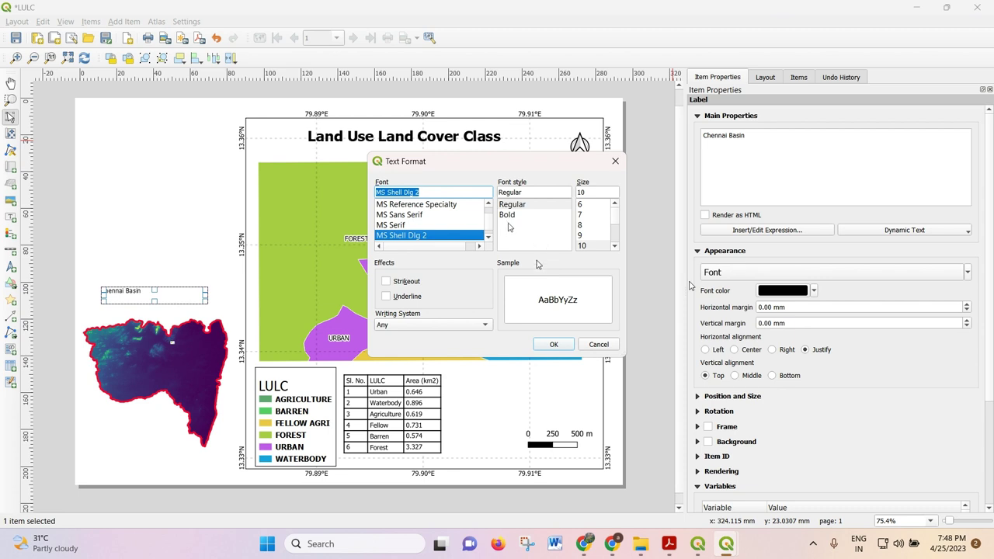
left_click(508, 217)
scroll(594, 233, "down", 4)
left_click(588, 215)
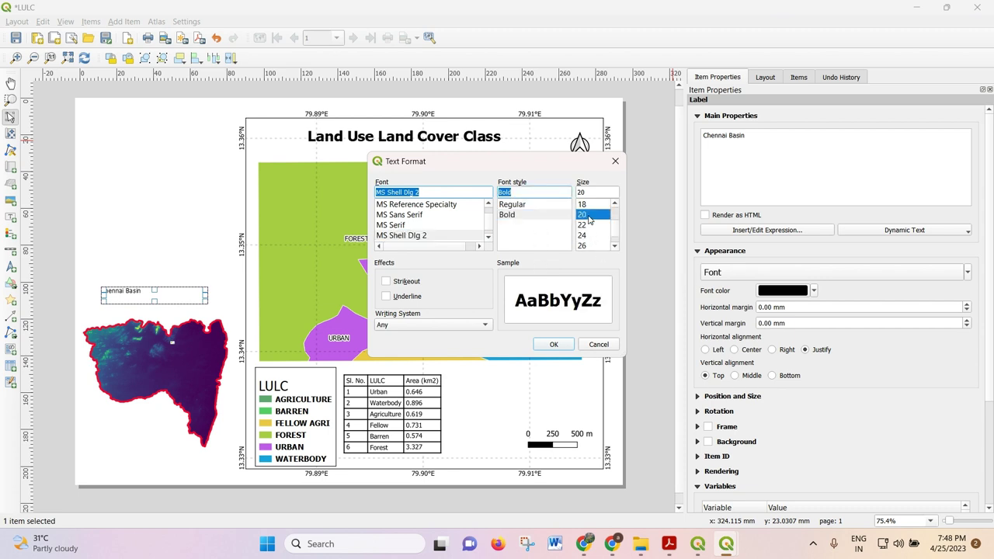
left_click(547, 345)
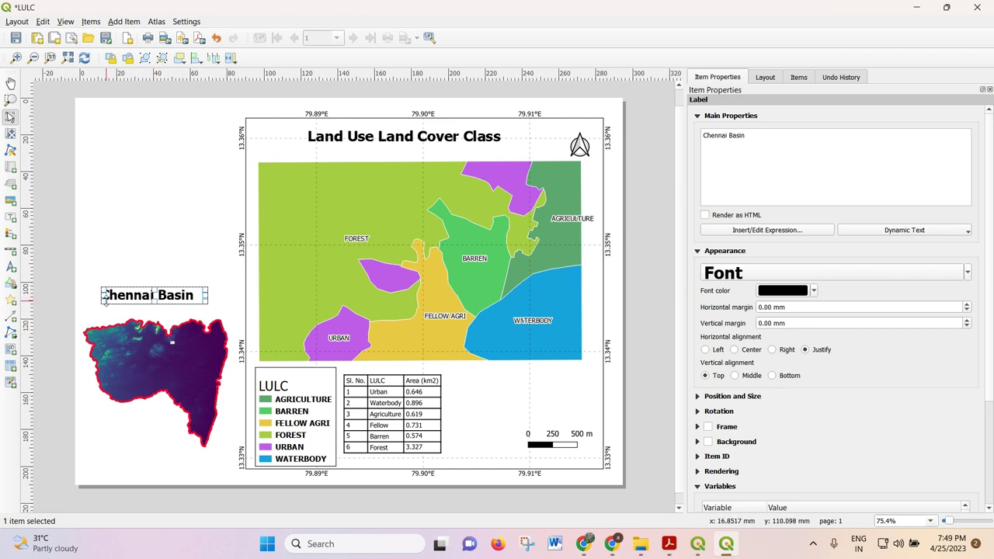
Step: Move the Chennai Basin label below the basin near the inset map's lower-left corner, then turn the inset map's layer lock off and on again
left_click_drag(130, 296, 115, 456)
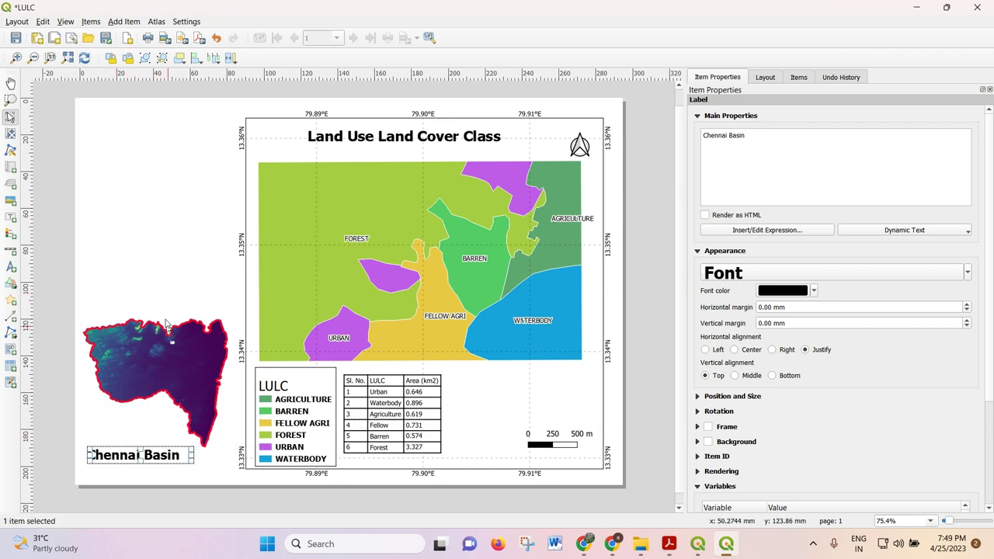
left_click(163, 303)
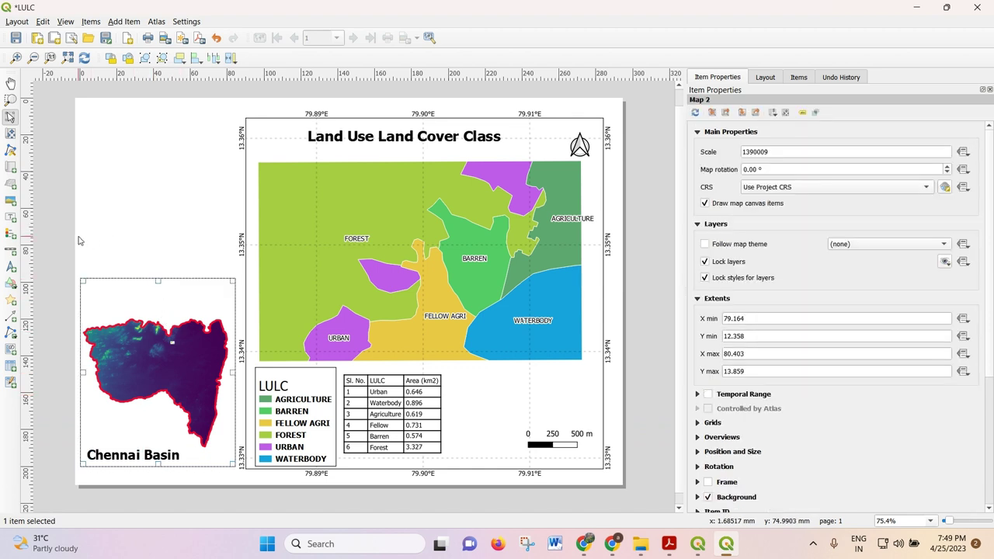
left_click(705, 262)
left_click(705, 262)
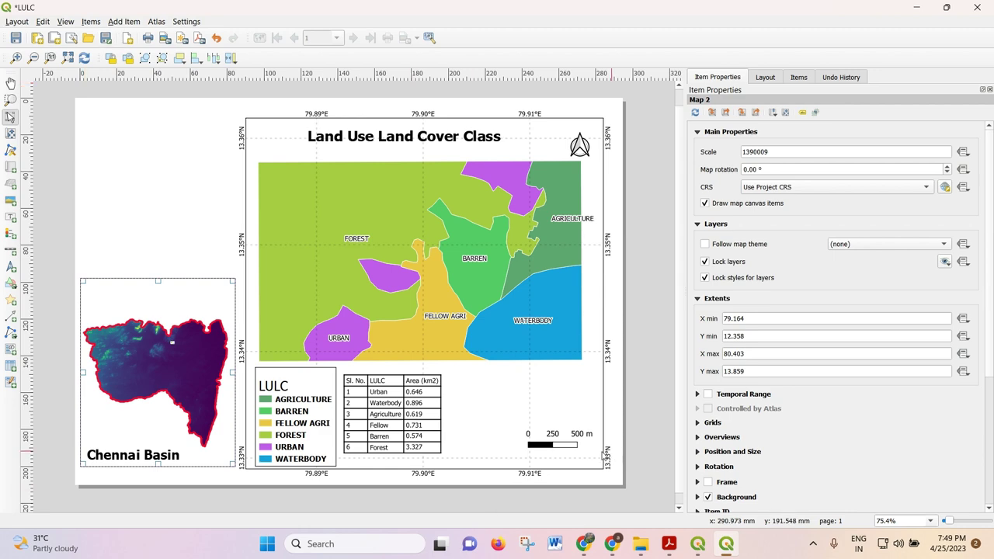
Step: Switch to the main QGIS project window, turn on the Google Satellite Hybrid layer and show the basin within southern India
left_click(708, 548)
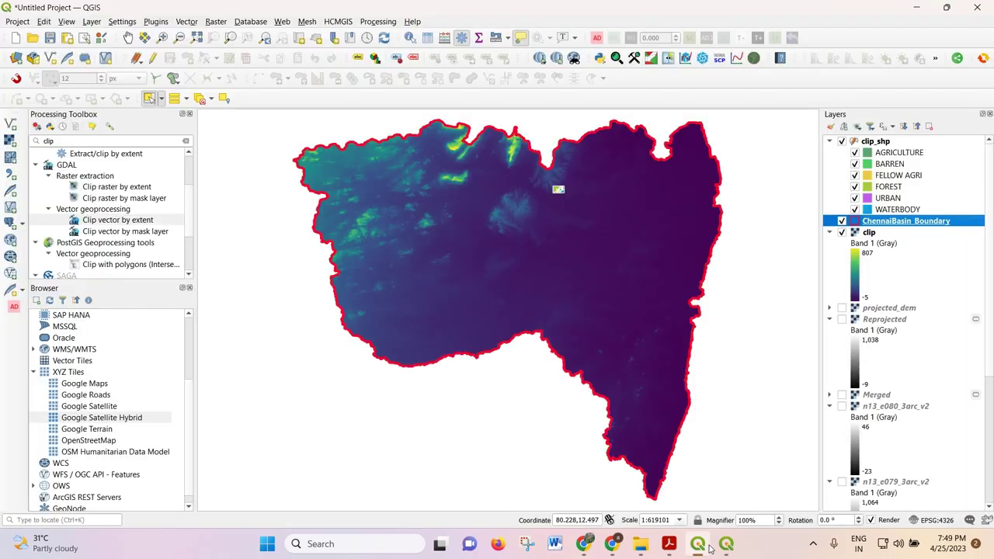
scroll(936, 279, "down", 5)
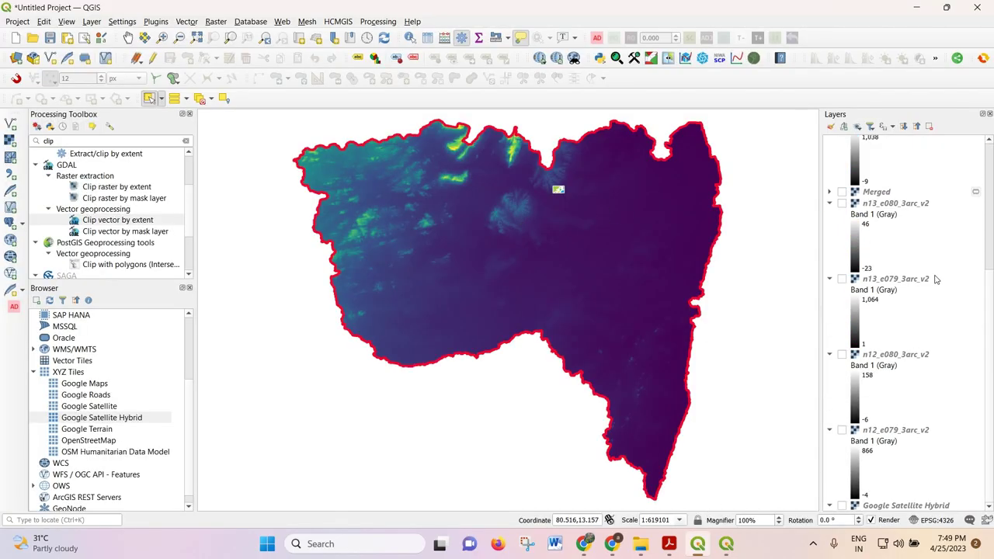
left_click(842, 505)
scroll(458, 264, "down", 2)
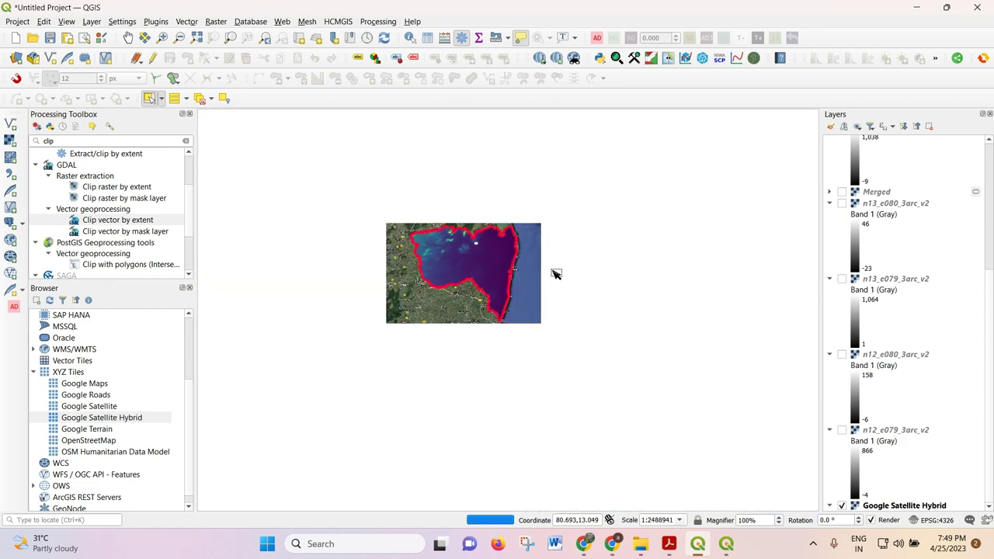
scroll(556, 273, "down", 2)
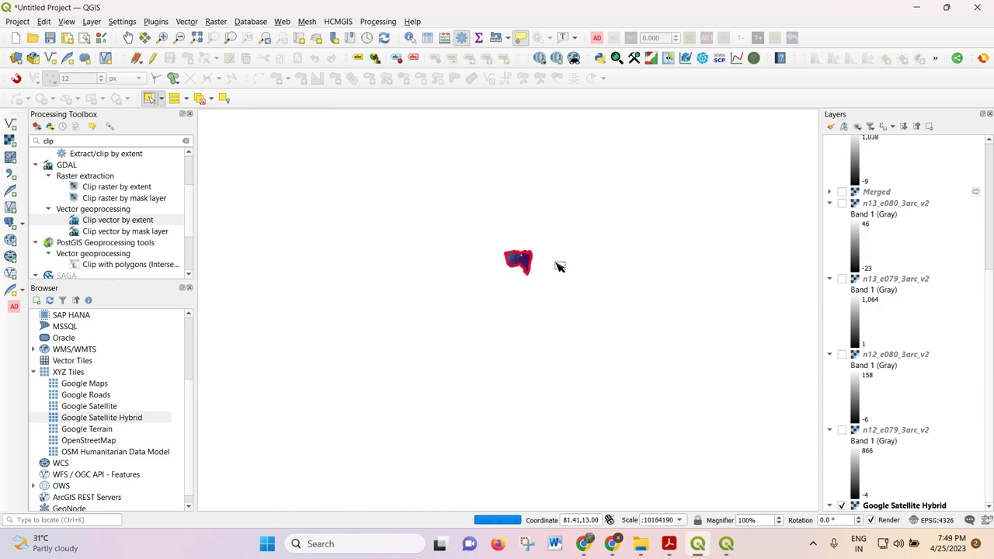
scroll(900, 268, "up", 5)
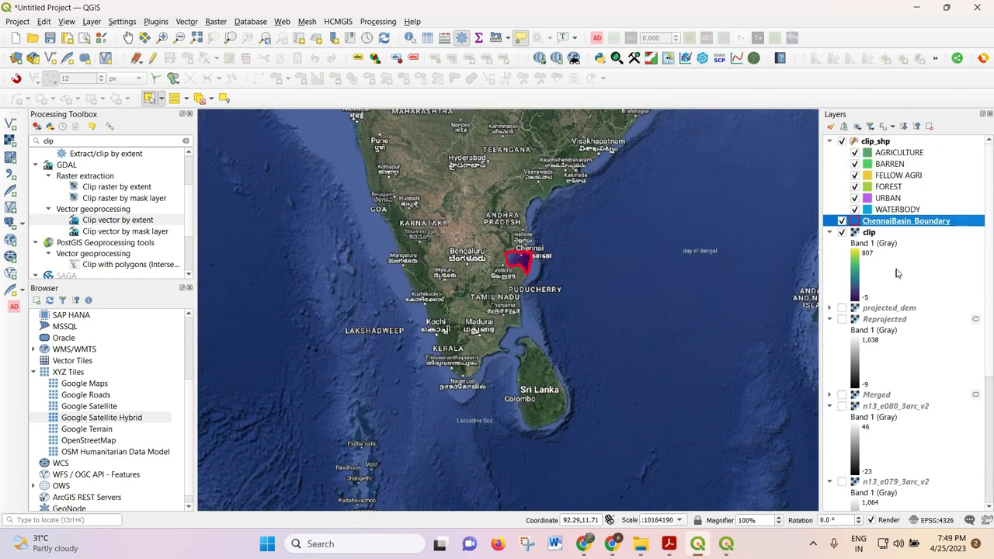
Step: Apply the "simple black" fill preset to the symbology of the ChennaiBasin_Boundary layer
left_click(873, 217)
left_click(881, 222)
double_click(882, 223)
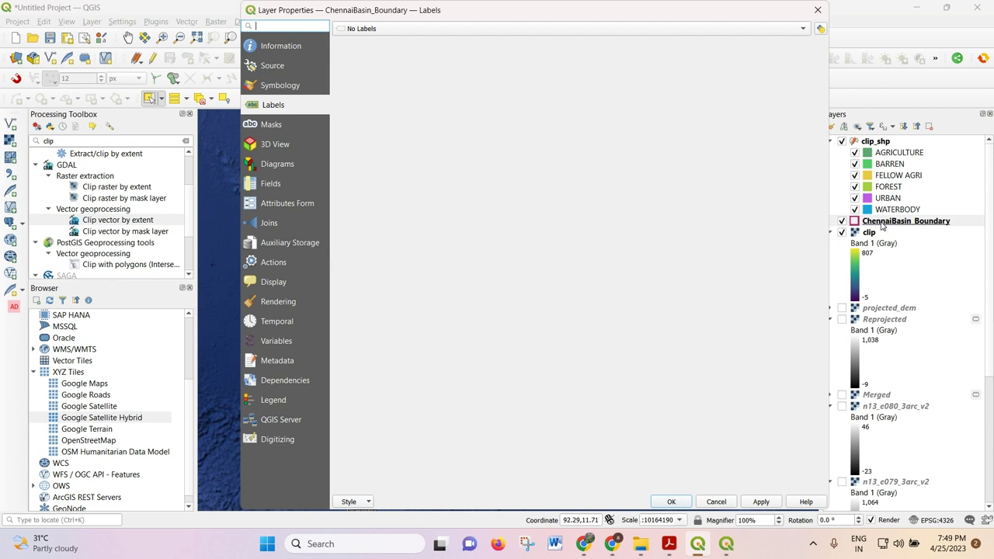
left_click(285, 89)
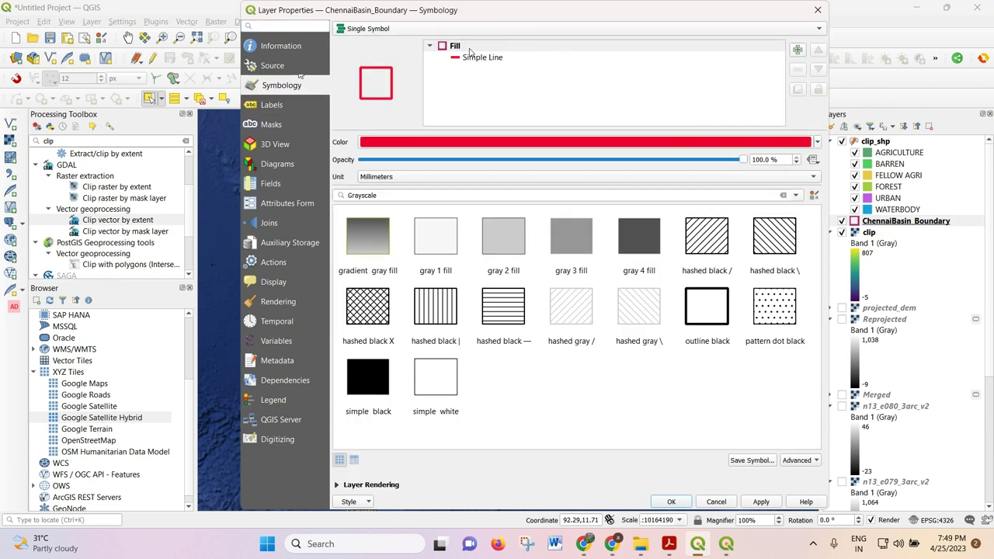
left_click(420, 388)
left_click(380, 375)
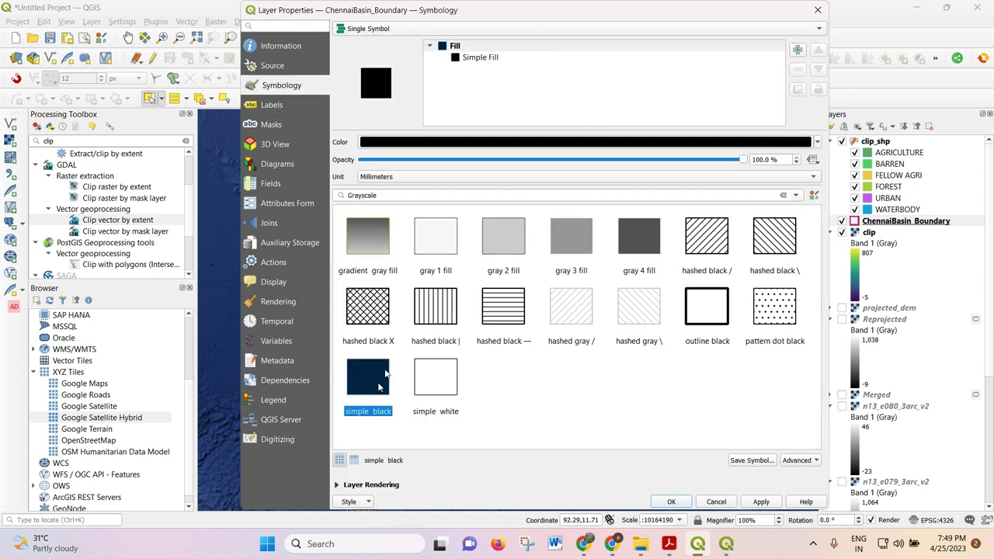
Step: Change the ChennaiBasin_Boundary fill colour to a bright yellow-green and apply the symbology
left_click(533, 141)
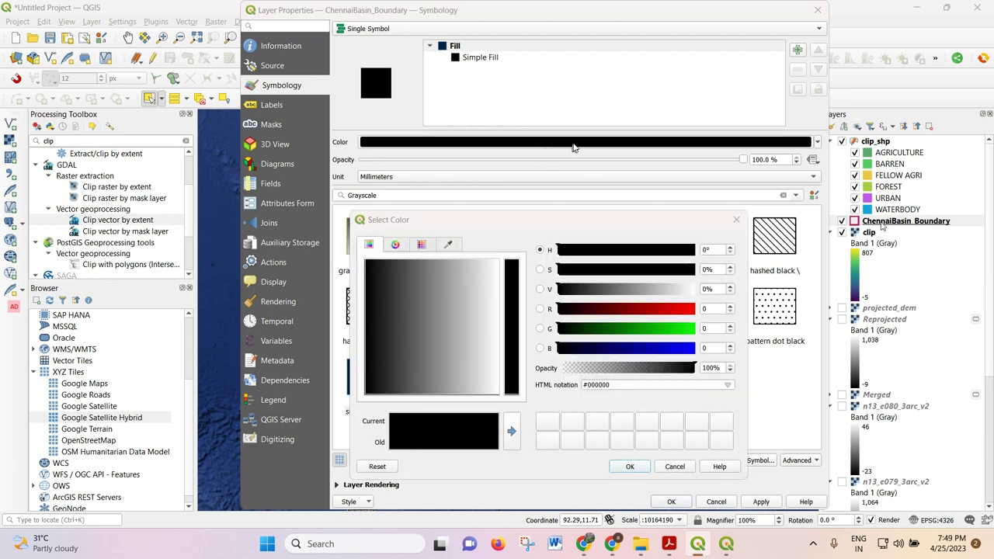
left_click(663, 309)
left_click(657, 328)
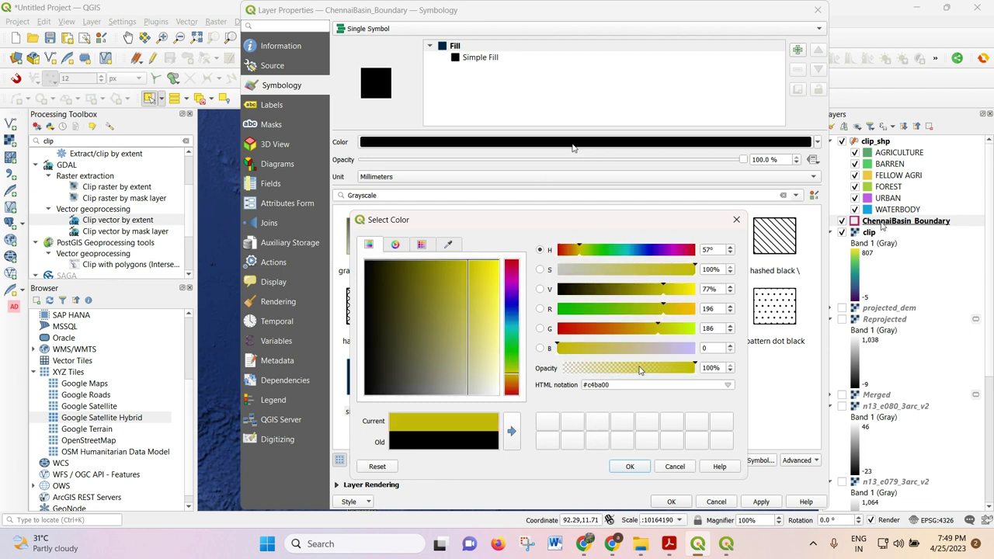
left_click(689, 331)
left_click(630, 466)
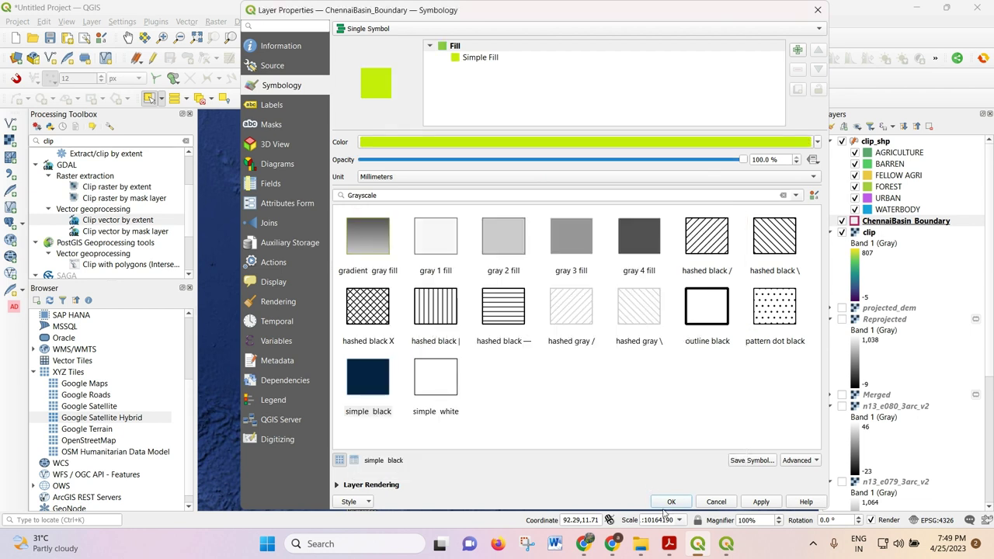
left_click(671, 500)
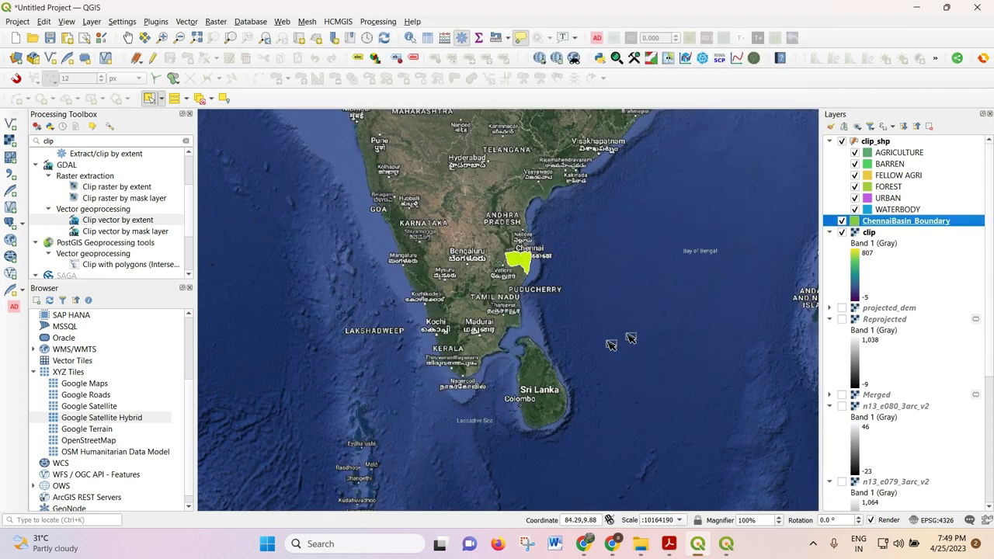
Step: Start adding a vector layer and browse up from DEM_tiles to the data folder
scroll(494, 318, "down", 1)
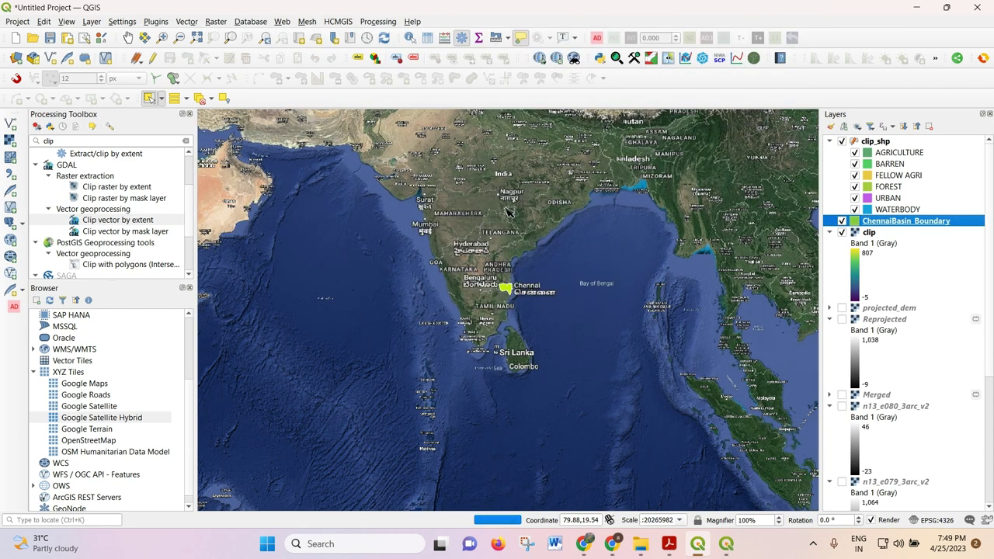
scroll(541, 200, "up", 1)
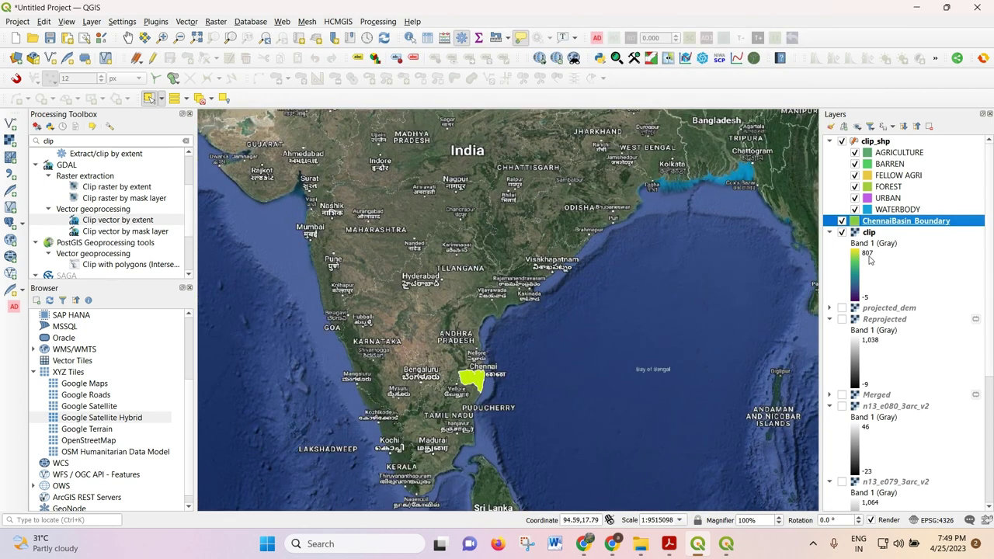
left_click(15, 59)
left_click(731, 153)
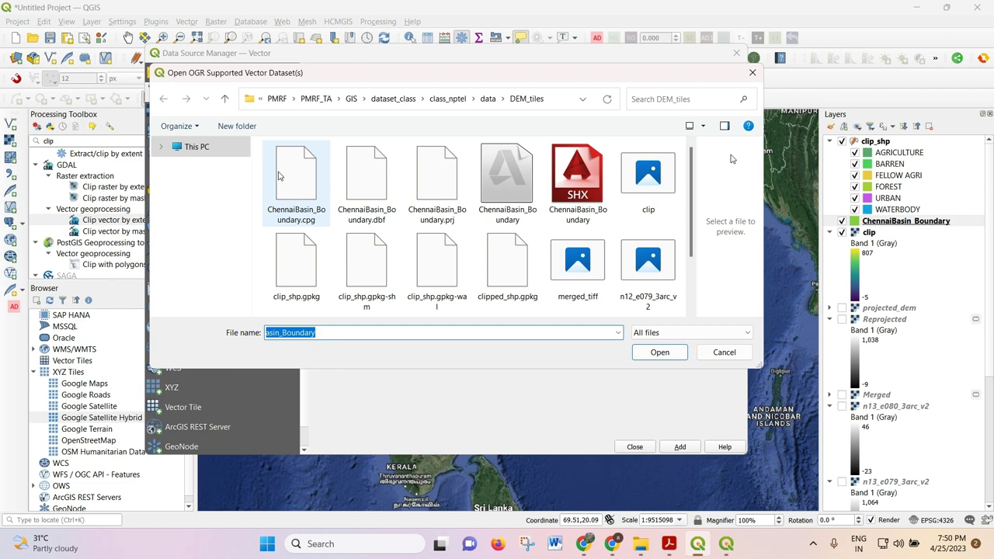
left_click(224, 98)
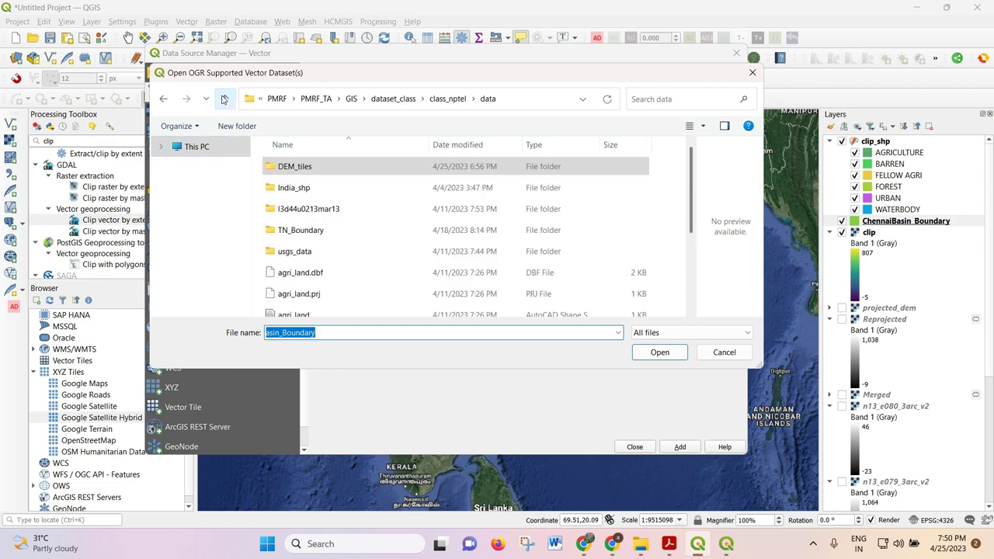
double_click(339, 187)
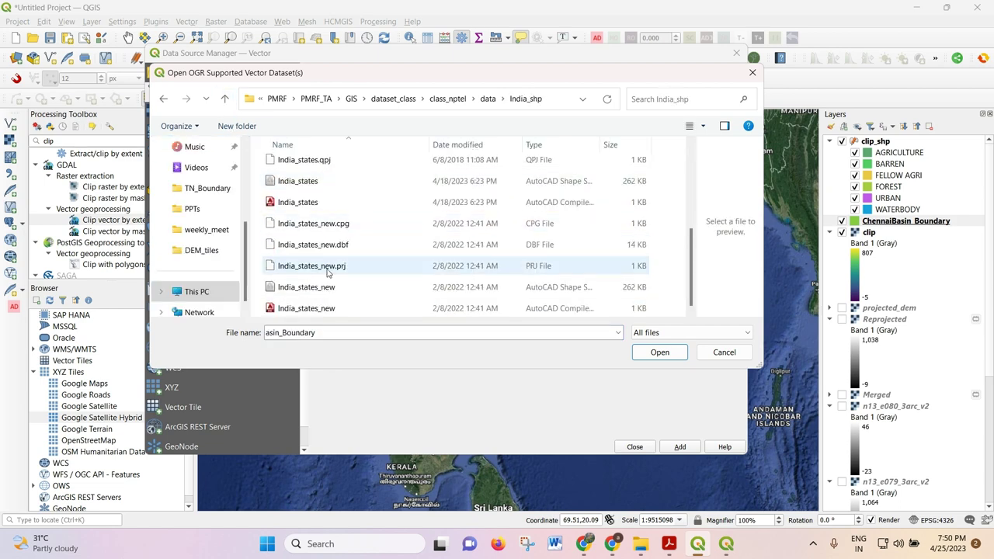
left_click(354, 189)
left_click(354, 181)
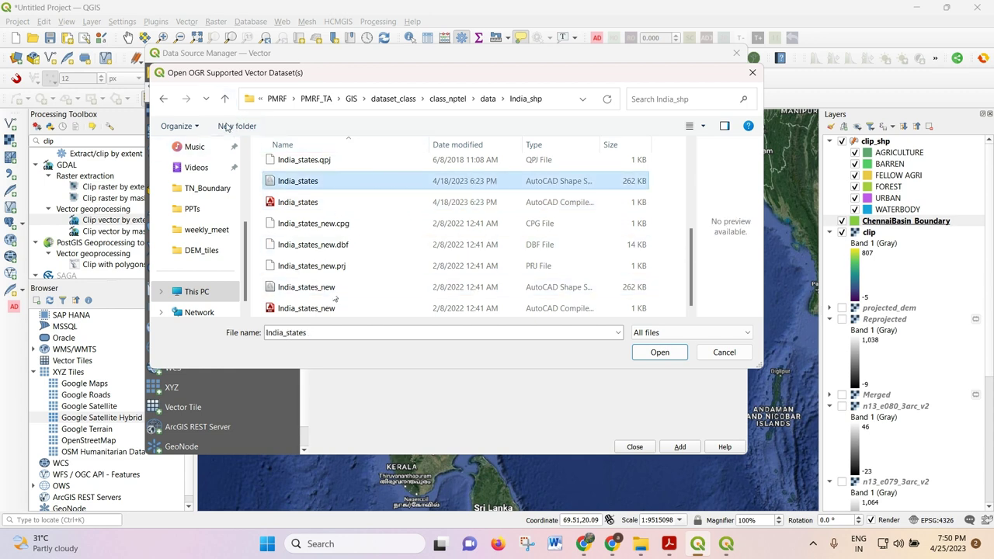
left_click(224, 98)
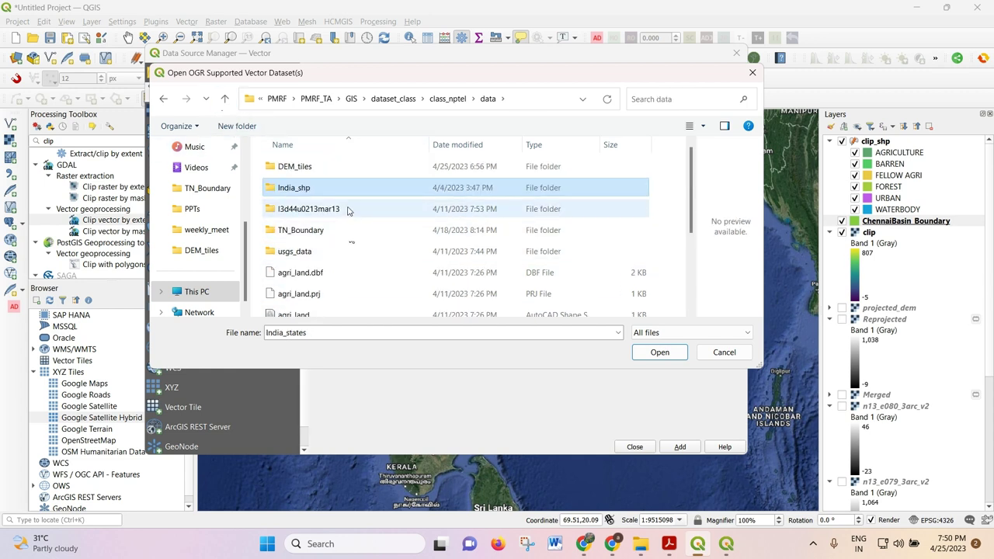
scroll(349, 252, "down", 2)
scroll(363, 301, "up", 2)
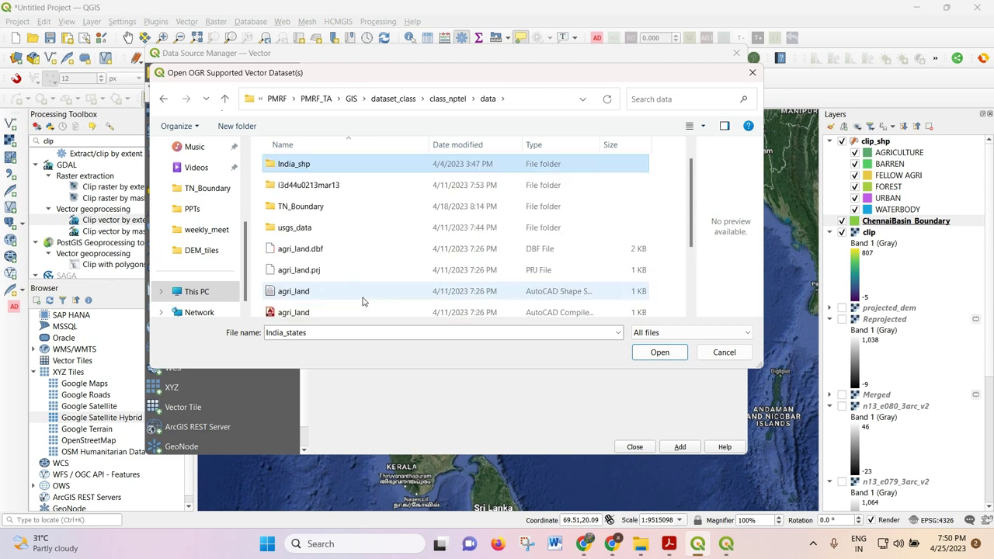
Step: Add the IND_adm0 and IND_adm1 shapefiles from the class_nptel folder as vector layers
left_click(224, 99)
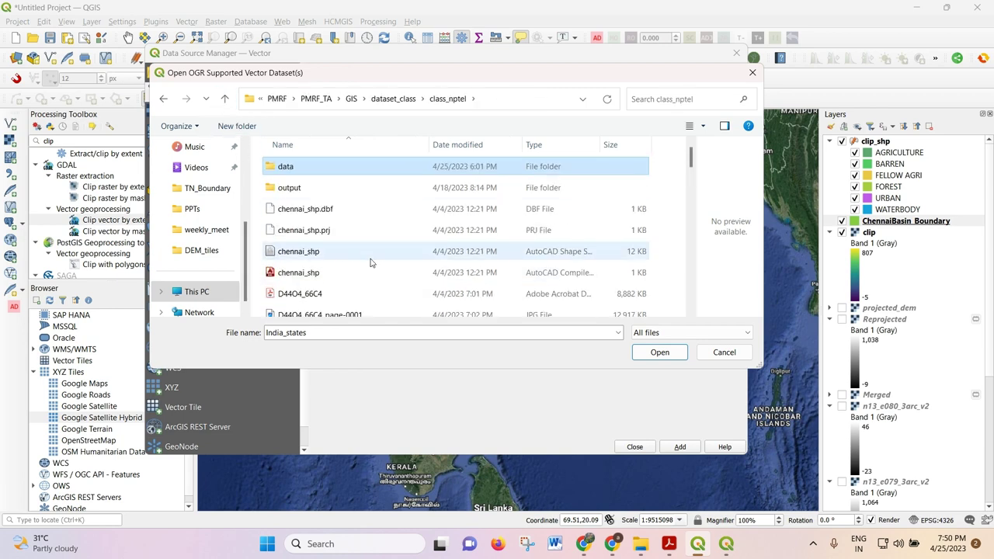
scroll(370, 256, "down", 1)
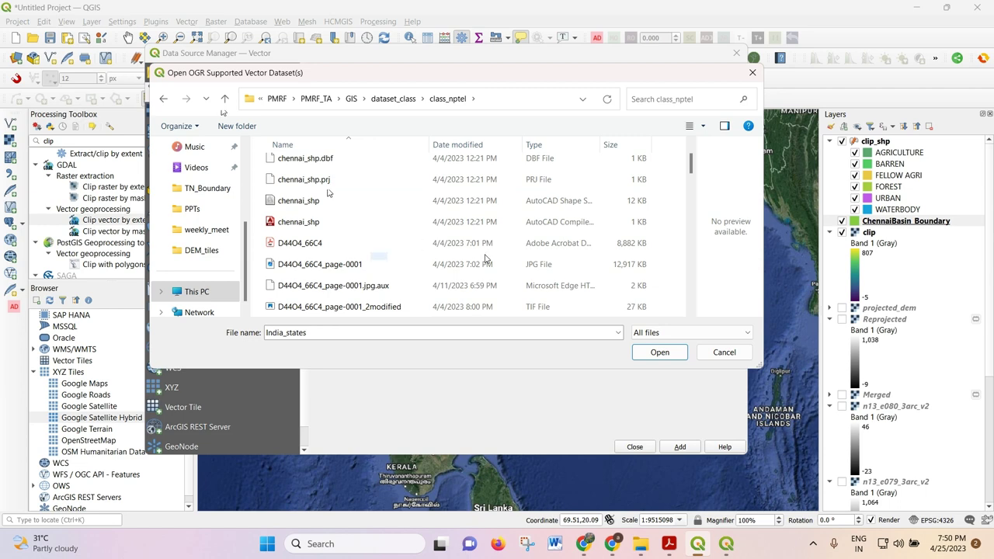
scroll(500, 307, "down", 2)
scroll(466, 308, "down", 5)
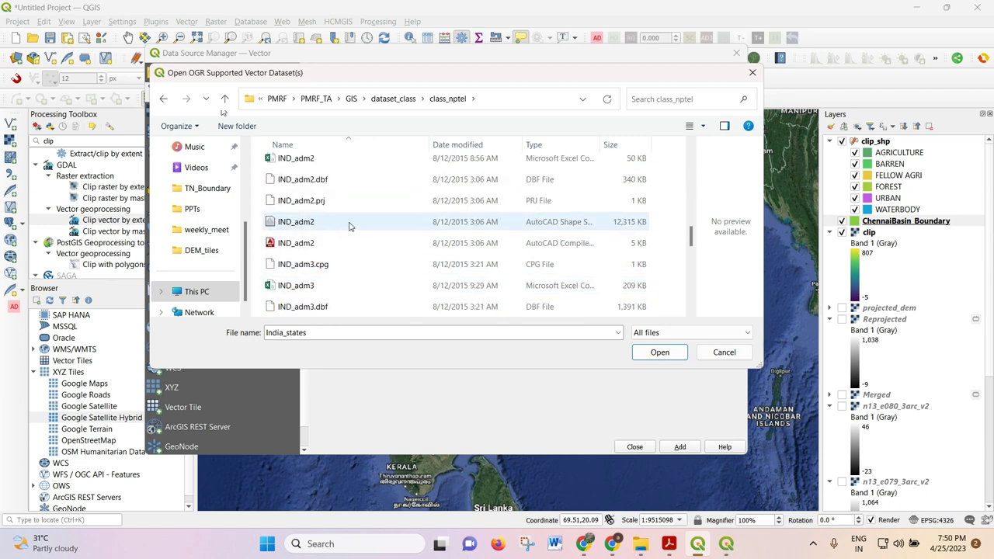
scroll(348, 226, "up", 3)
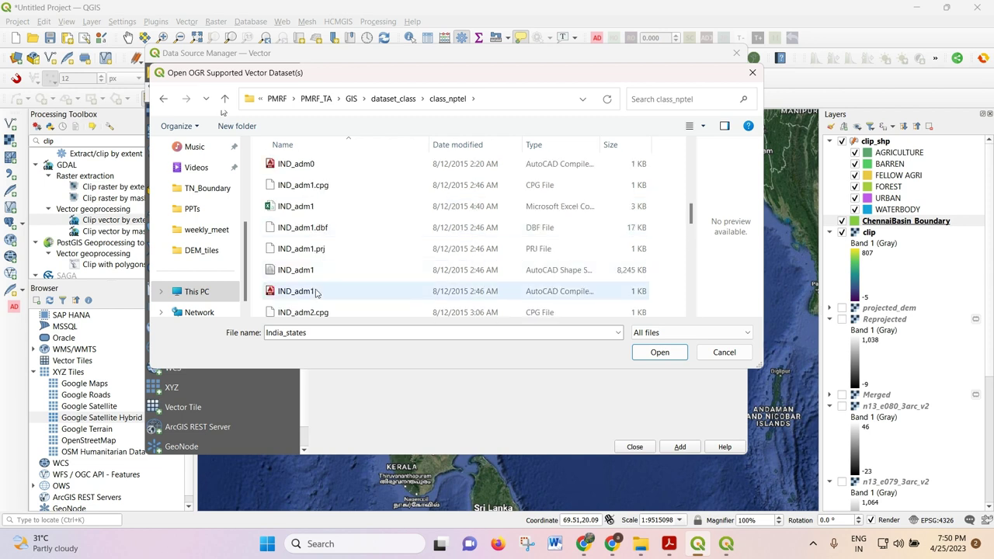
scroll(328, 221, "up", 1)
left_click(328, 213)
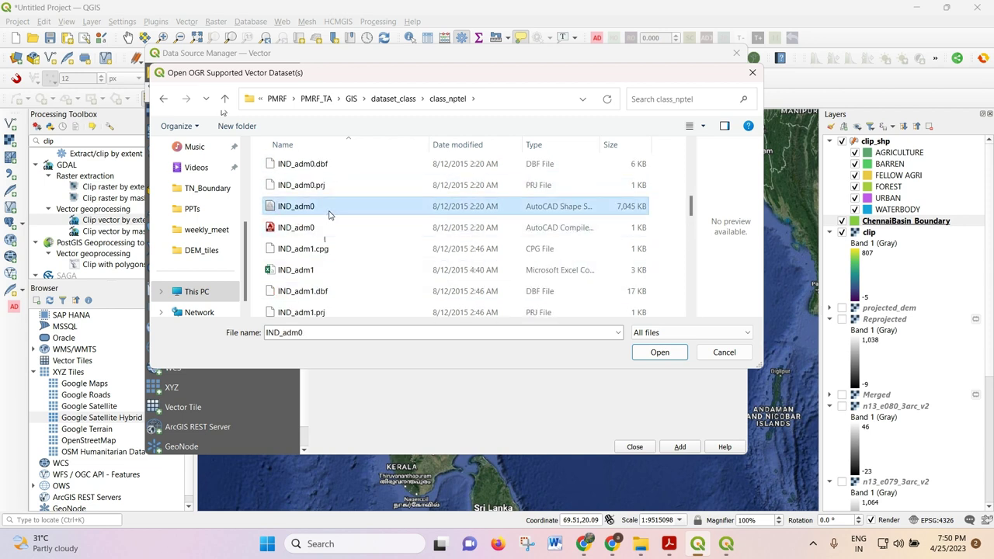
scroll(329, 218, "down", 2)
left_click(332, 226, "ctrl")
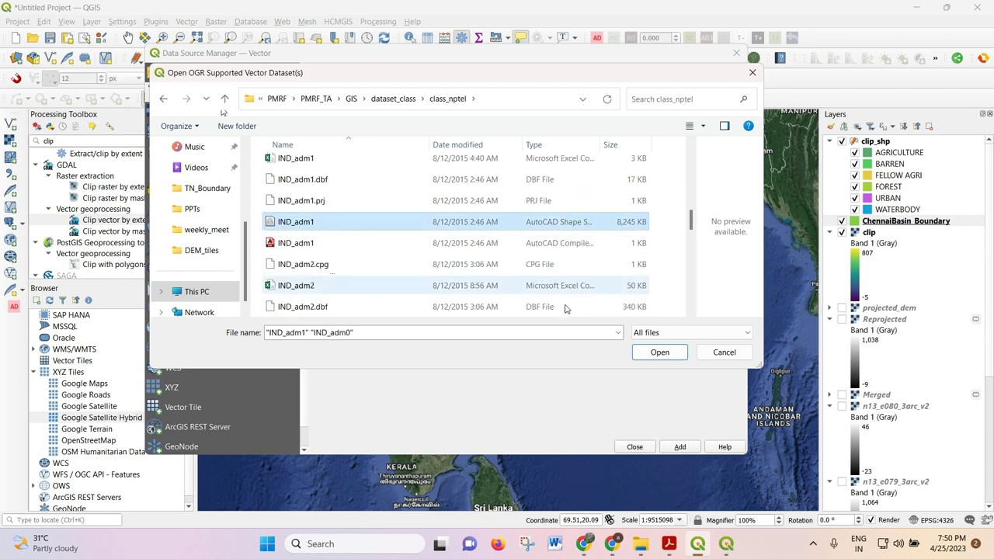
left_click(659, 352)
left_click(673, 448)
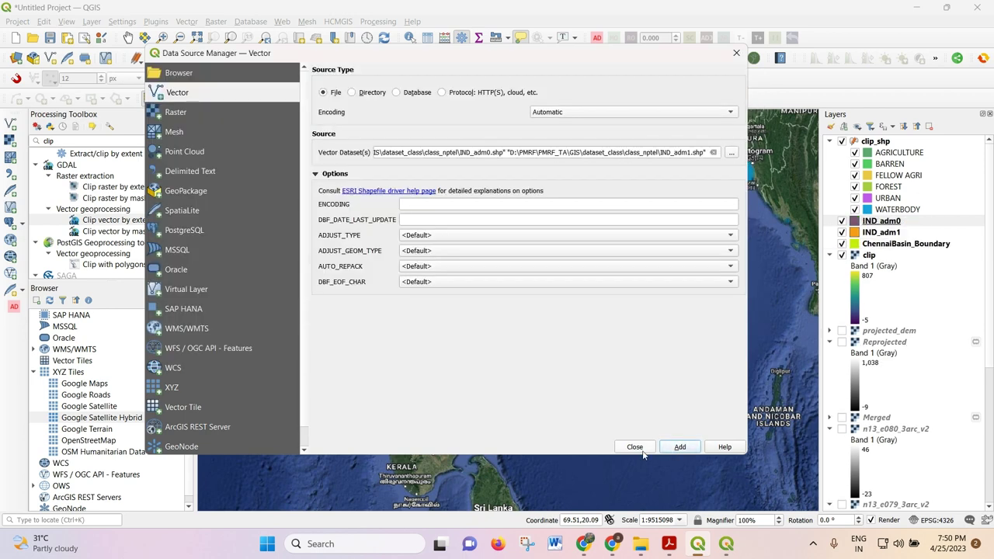
left_click(642, 450)
Step: Hide IND_adm0 to check the state polygons, move ChennaiBasin_Boundary above both India layers, and show IND_adm0 again
scroll(575, 407, "down", 1)
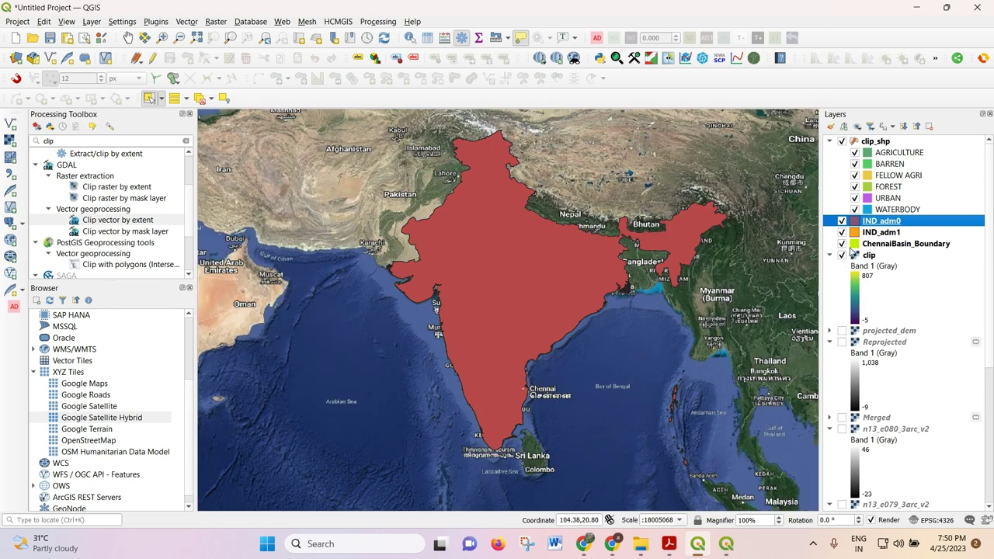
left_click(842, 221)
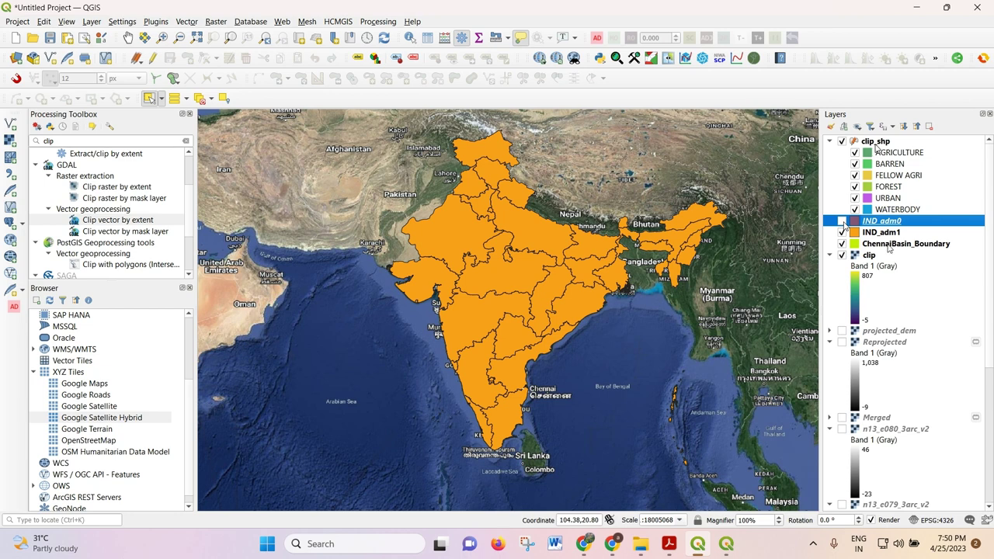
left_click_drag(889, 246, 882, 218)
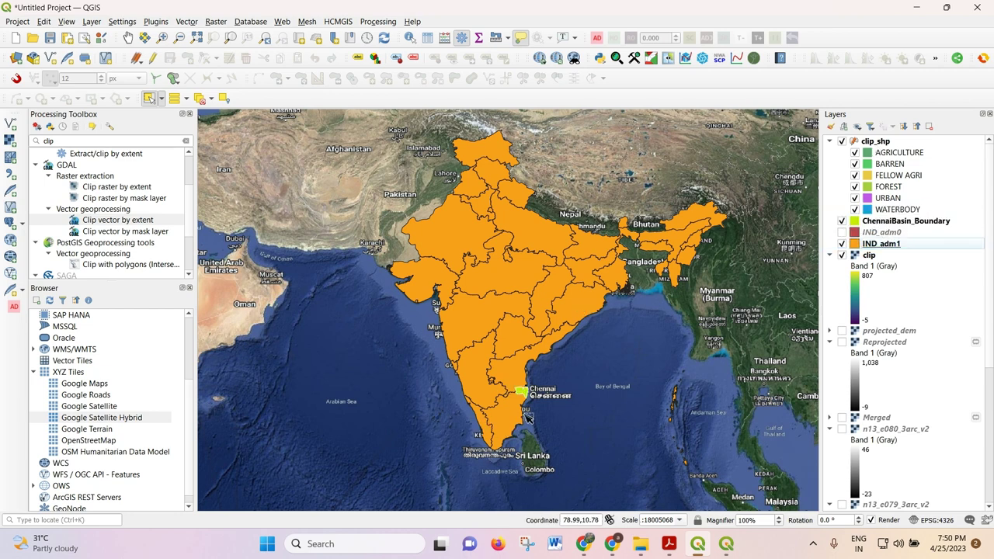
left_click(843, 232)
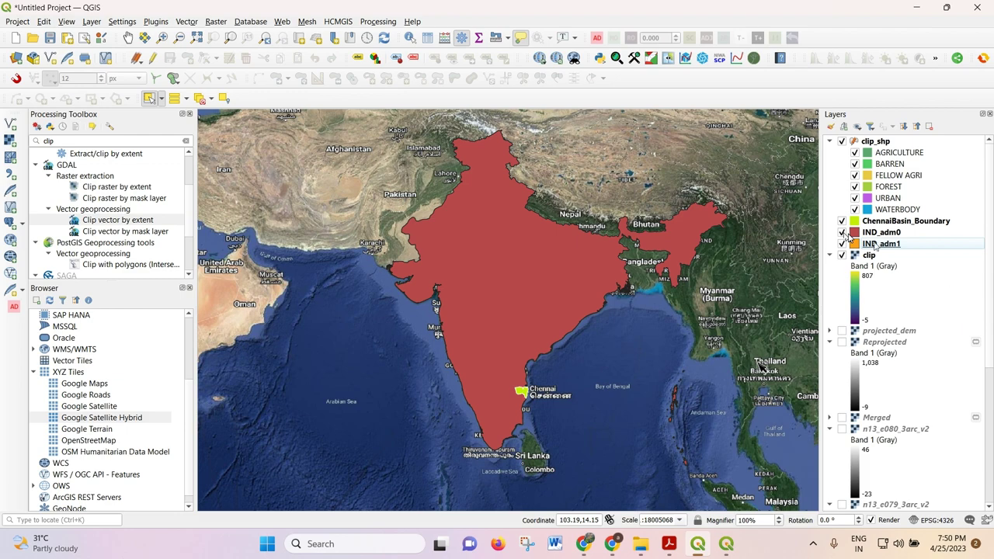
Step: Zoom the map canvas to the extent of the IND_adm0 layer
left_click(890, 233)
right_click(891, 235)
left_click(894, 241)
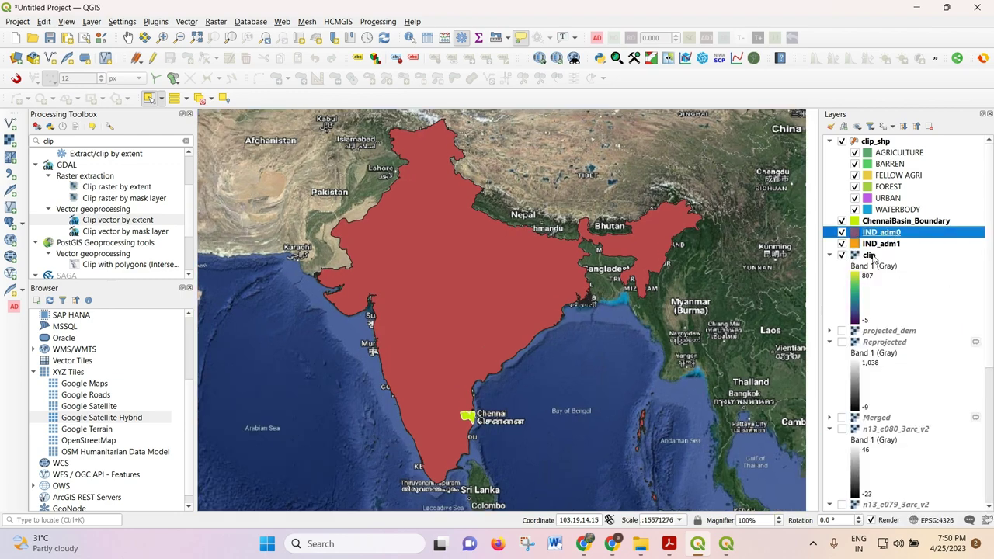
Step: Switch to the LULC layout and add a new map in the empty space above the Chennai Basin inset
mouse_move(725, 543)
left_click(743, 469)
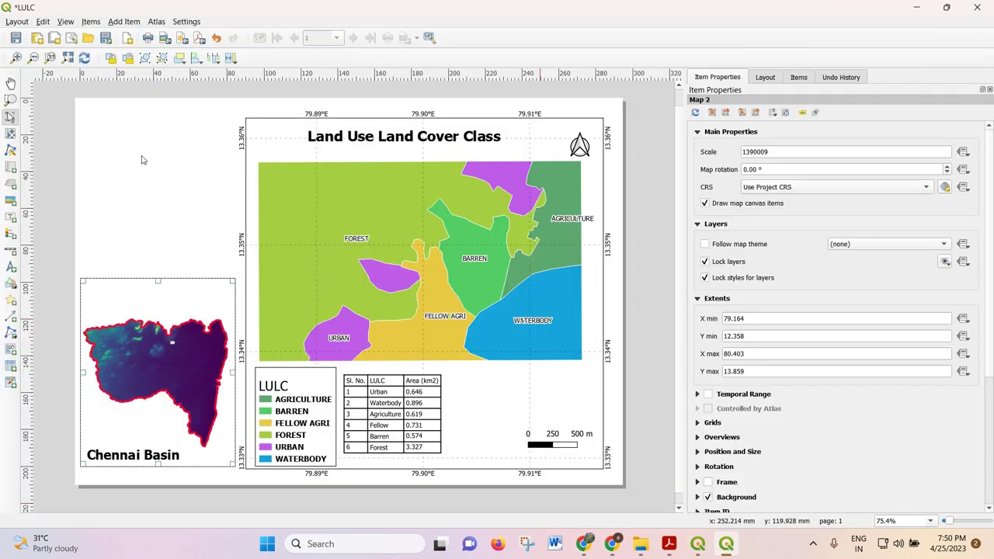
left_click(111, 22)
left_click(128, 34)
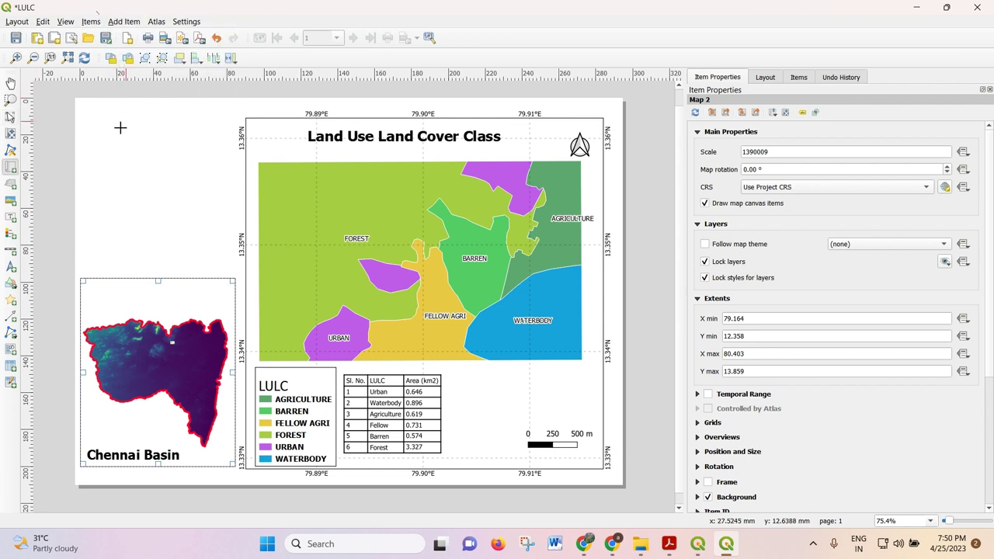
left_click_drag(80, 110, 238, 269)
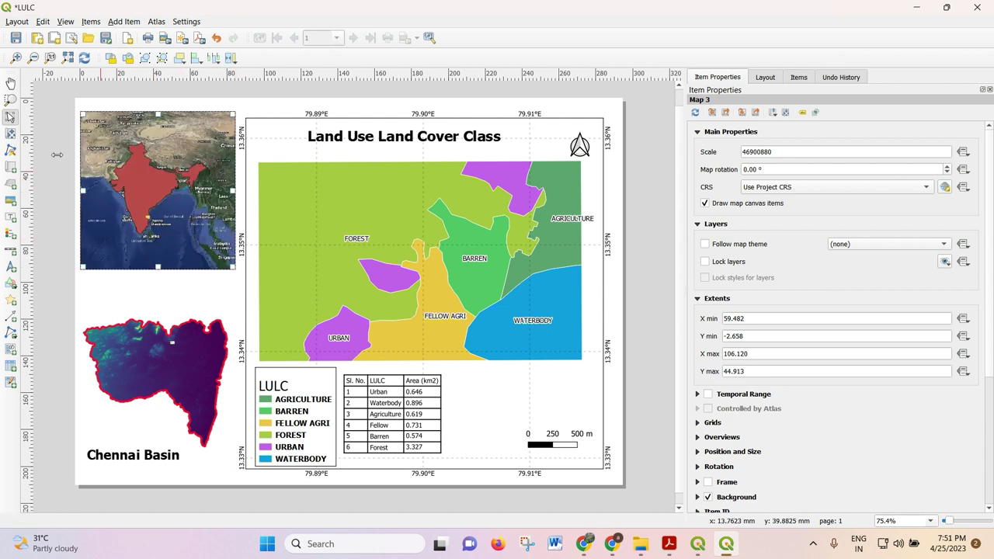
Step: Enlarge and reposition the content of the new map so India fills its frame at a scale of about 1:30.2 million
left_click(10, 134)
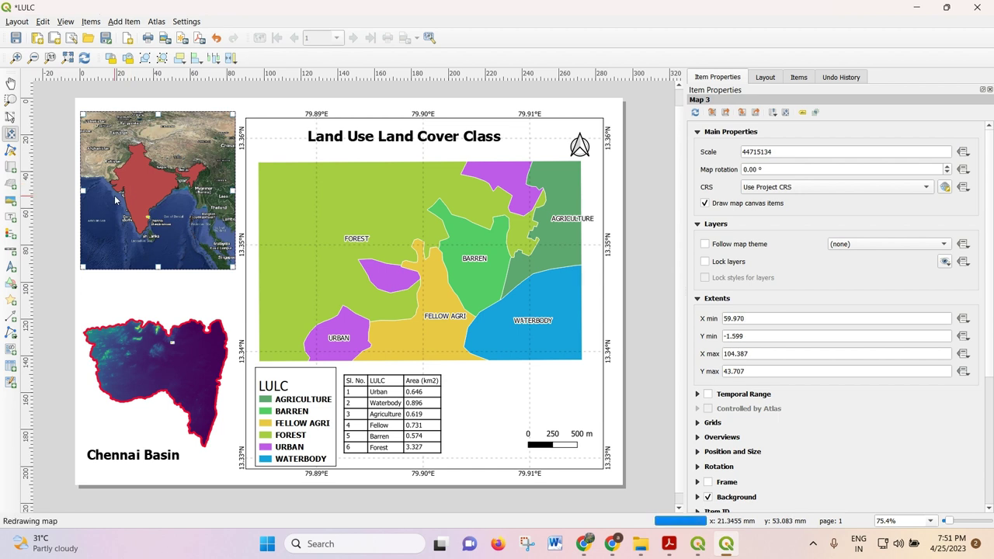
scroll(132, 200, "up", 3)
scroll(153, 211, "up", 1)
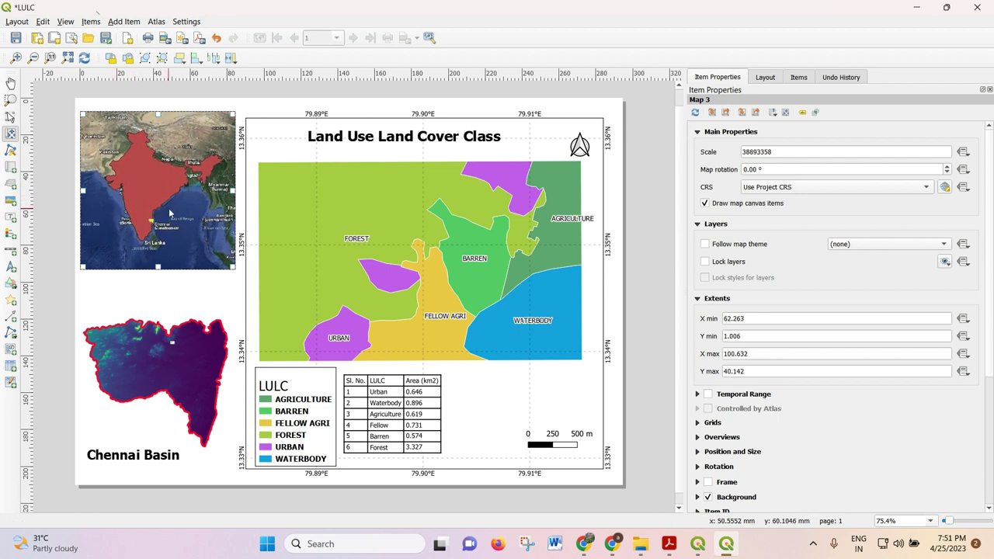
scroll(192, 214, "up", 1)
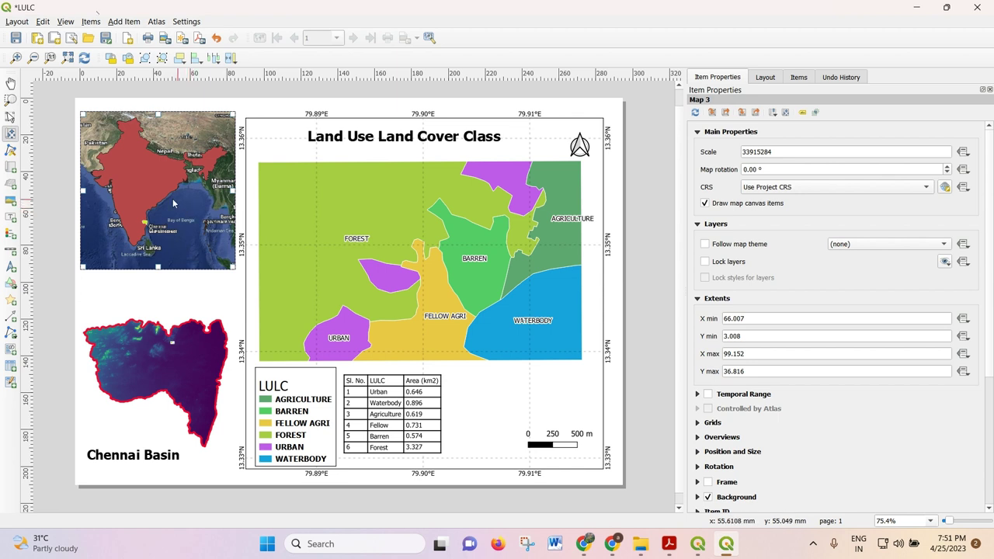
scroll(151, 190, "up", 1)
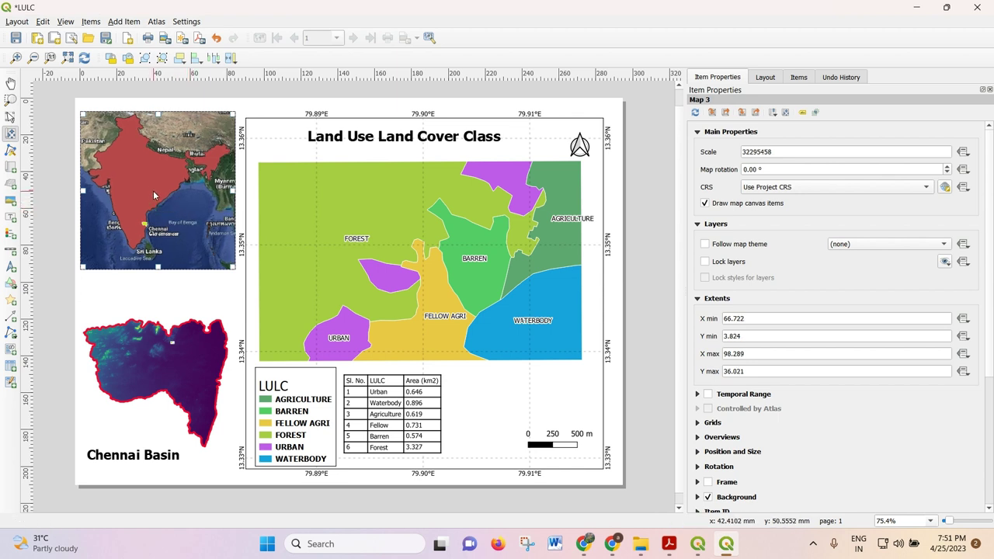
scroll(153, 190, "up", 1)
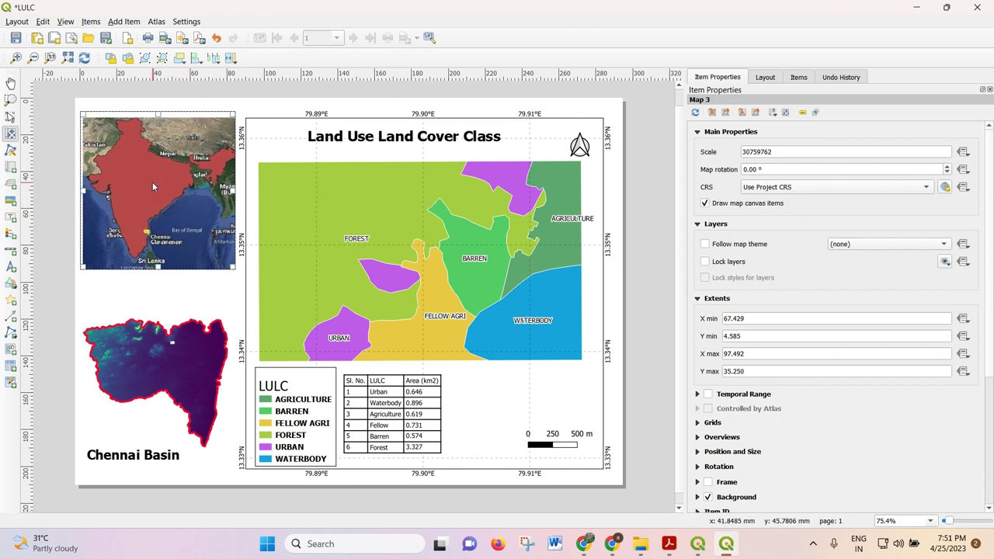
scroll(153, 186, "up", 1)
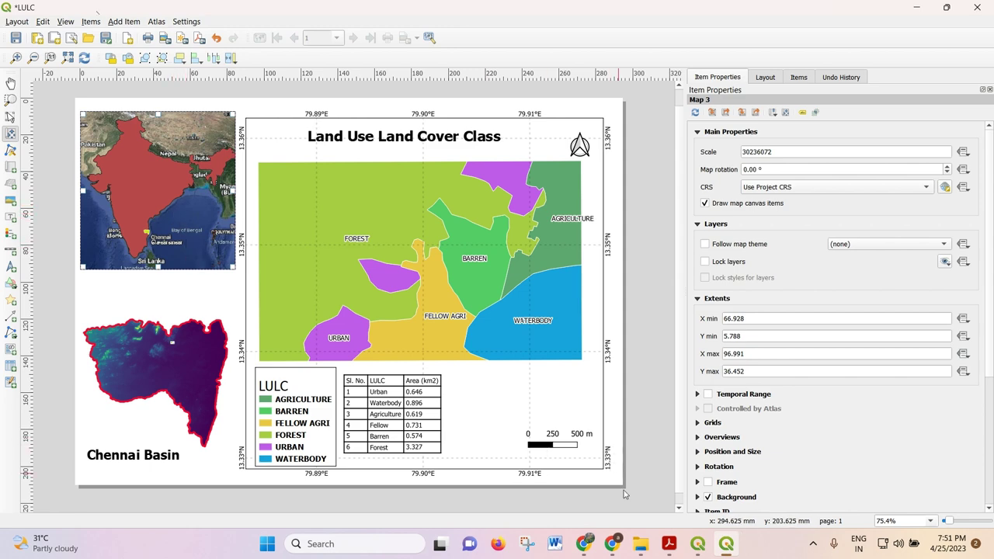
Step: Back in the main QGIS window, start adding a vector layer and search class_nptel, dataset_class, 07-03-2023 and cdnd43j_v1.1r1 for an India shapefile
key("alt+Tab")
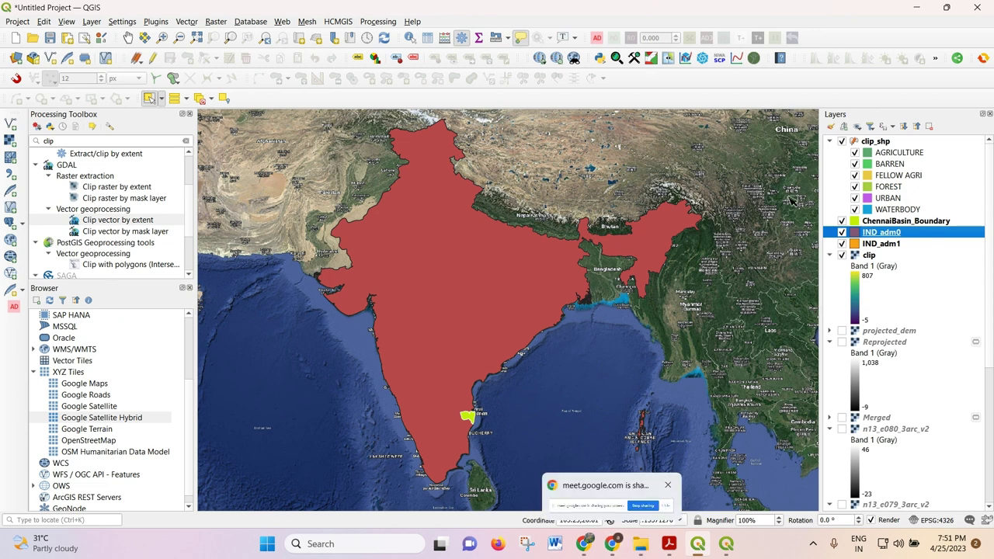
left_click(15, 57)
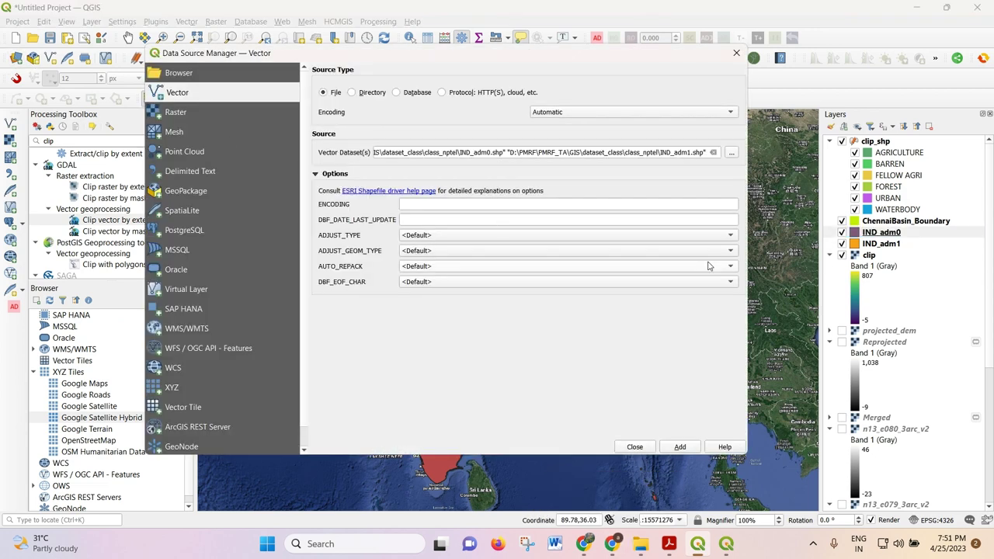
left_click(730, 152)
scroll(406, 251, "down", 10)
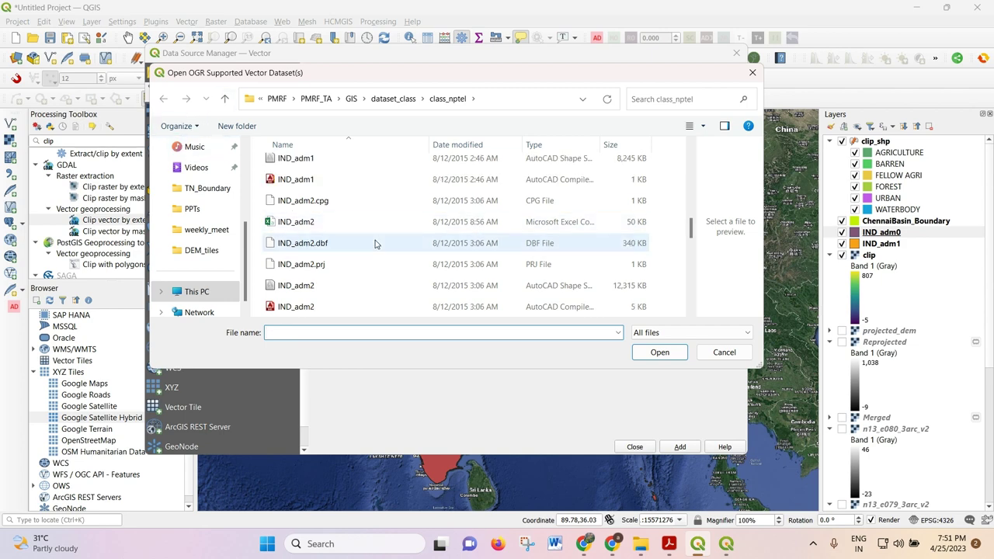
scroll(327, 231, "down", 10)
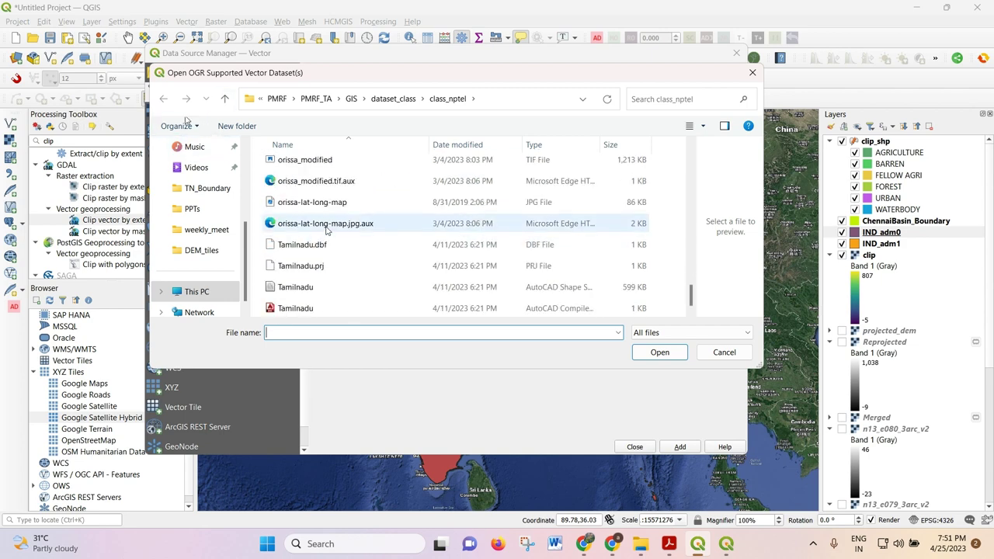
left_click(224, 98)
scroll(333, 203, "down", 5)
scroll(332, 203, "down", 1)
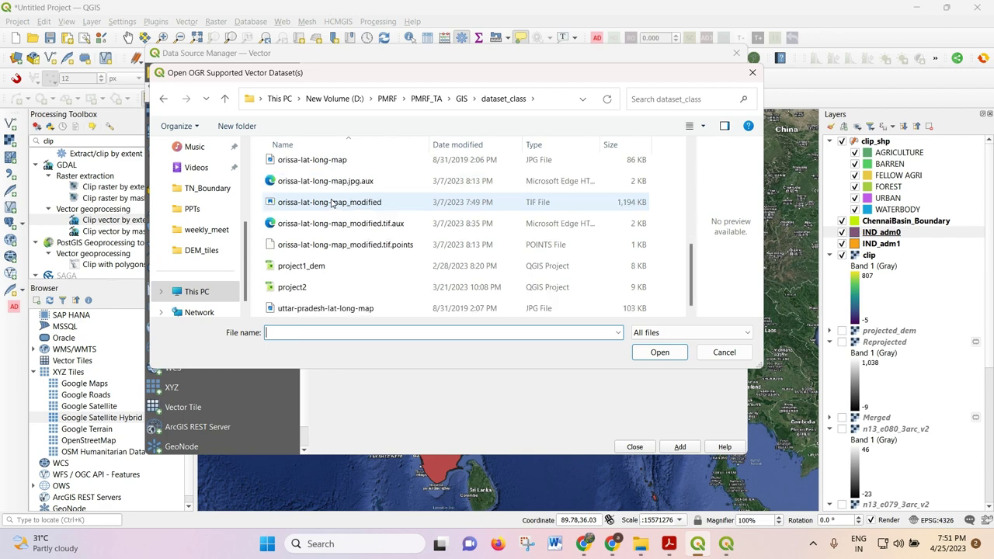
scroll(332, 204, "up", 15)
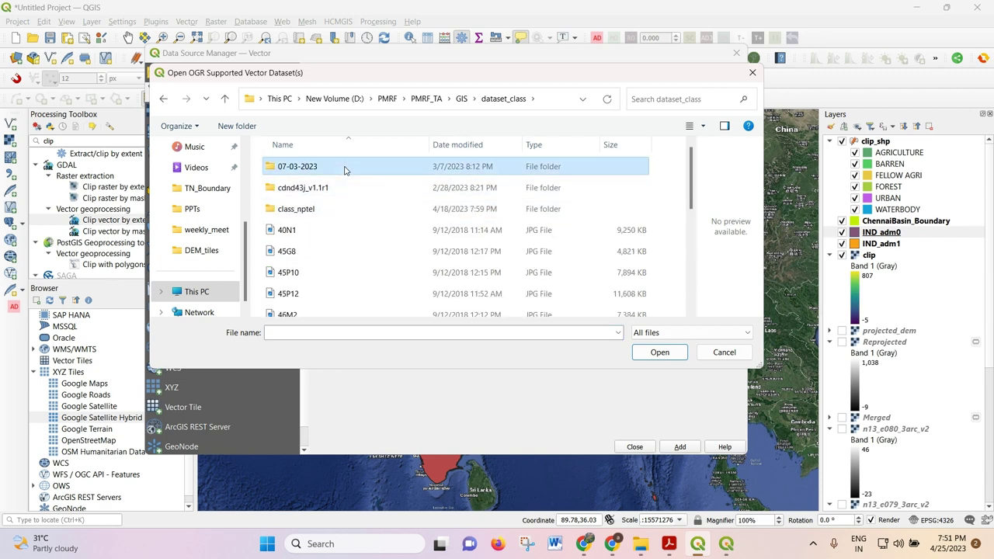
double_click(342, 167)
scroll(361, 224, "down", 3)
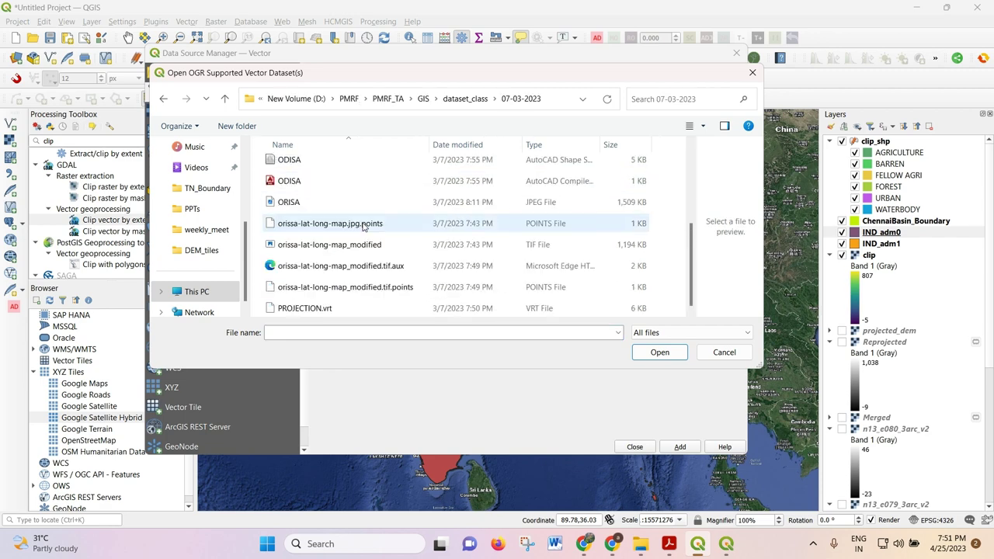
left_click(224, 98)
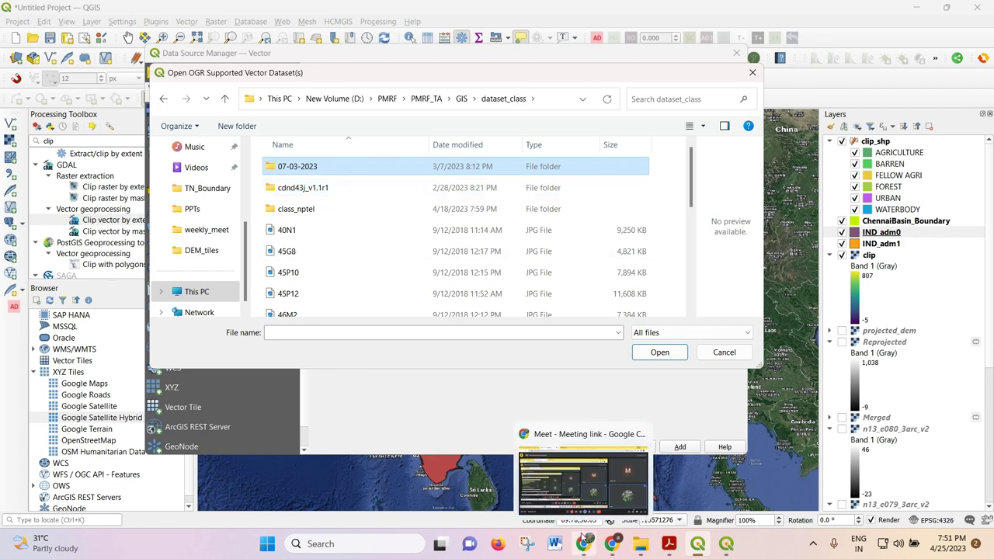
left_click(292, 193)
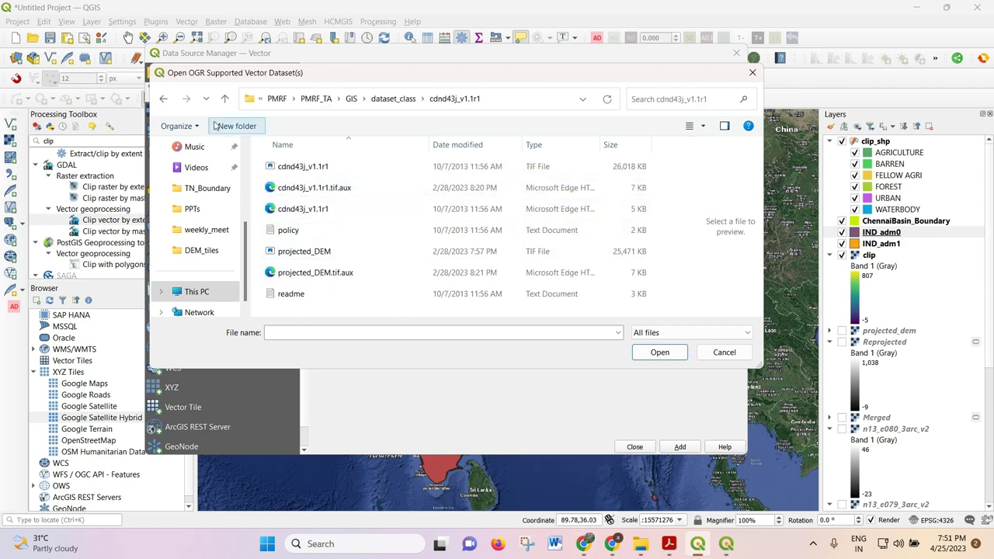
left_click(224, 99)
Step: Look through the class_nptel folder and its output subfolder for an India boundary shapefile
double_click(313, 212)
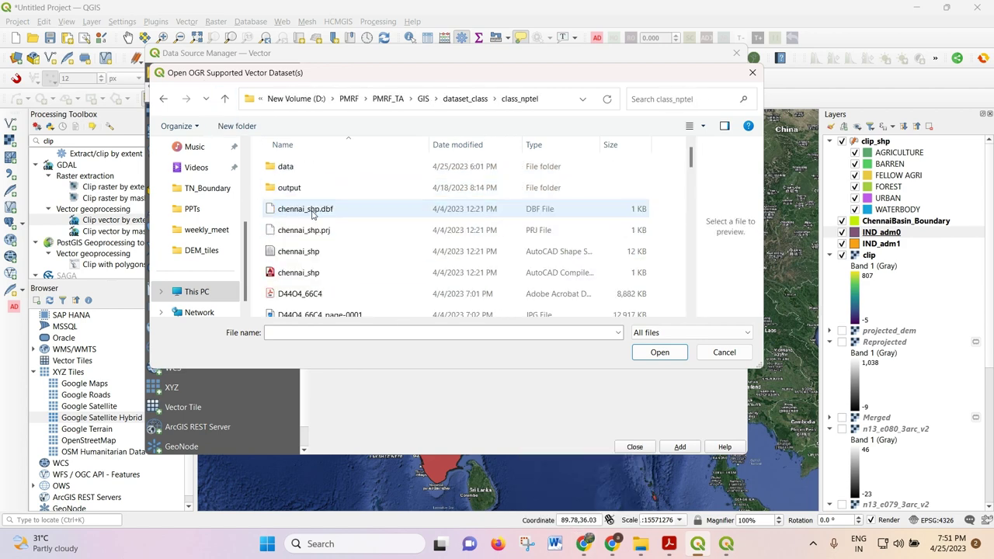
scroll(333, 237, "down", 6)
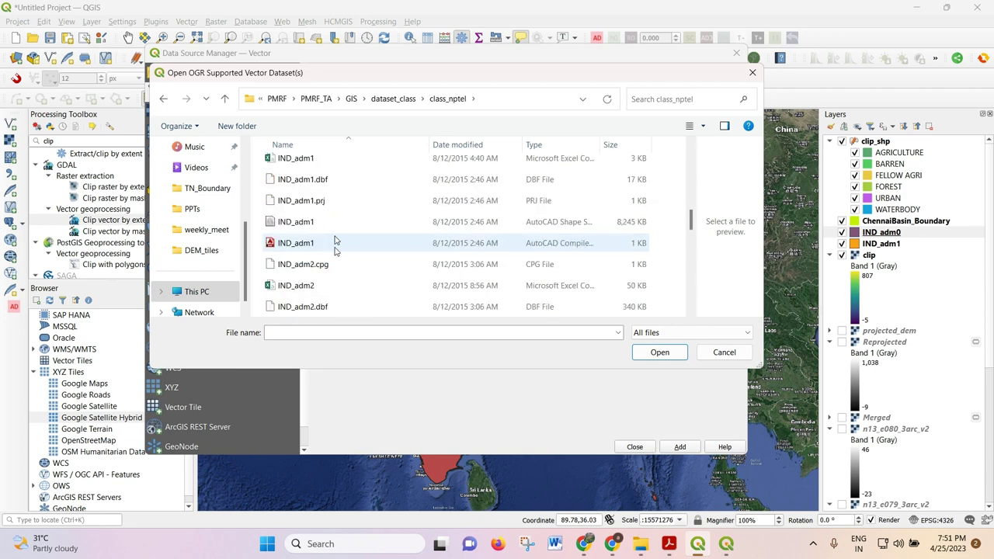
scroll(334, 243, "up", 6)
double_click(320, 188)
scroll(389, 269, "down", 3)
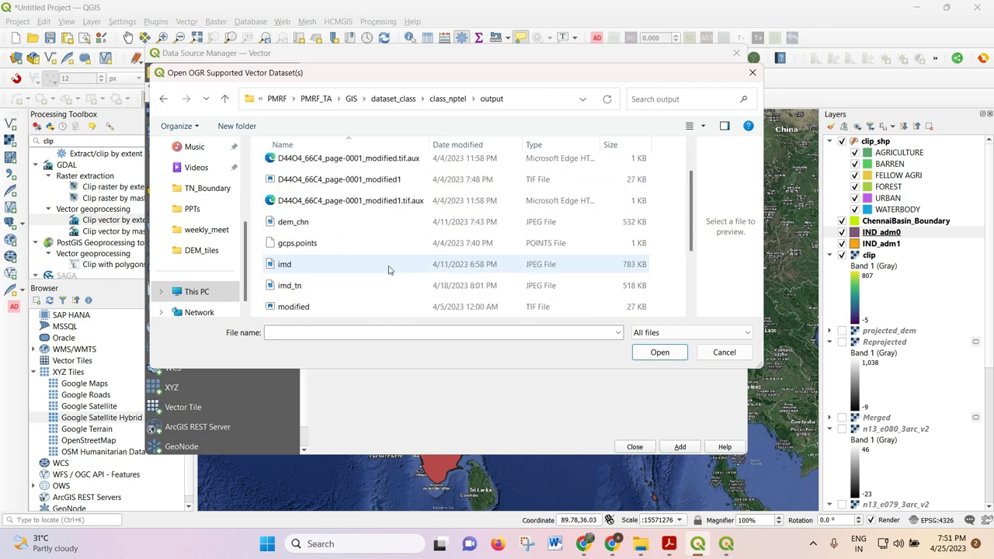
scroll(389, 269, "down", 2)
left_click(224, 98)
Step: Add the India_states_new shapefile from the India_shp folder inside data as a vector layer
double_click(332, 168)
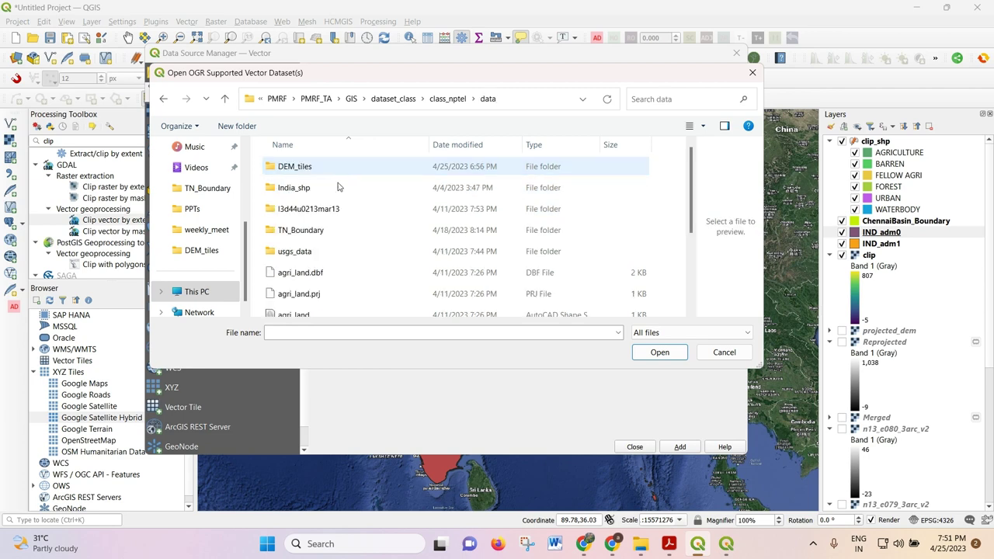
scroll(345, 217, "down", 2)
scroll(351, 238, "up", 3)
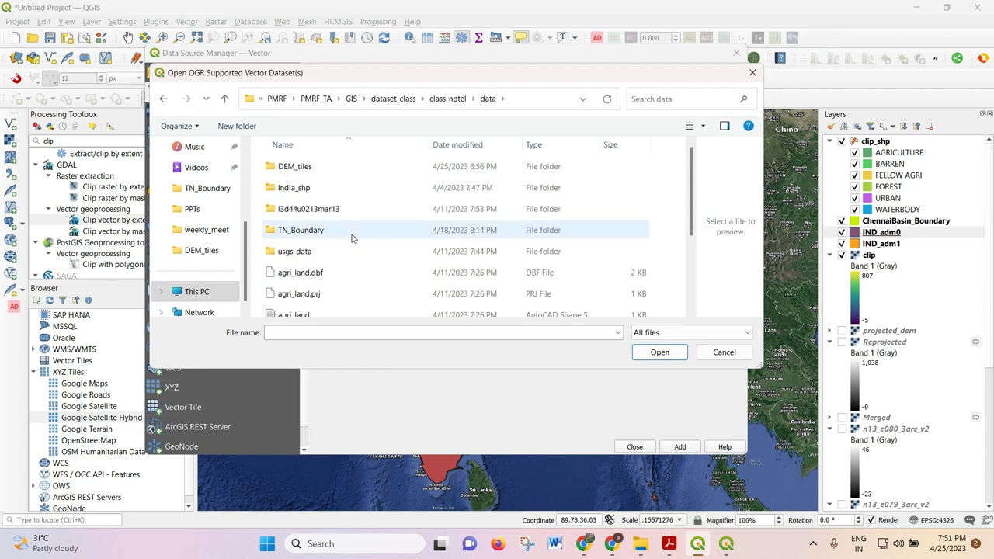
left_click(338, 185)
double_click(338, 184)
scroll(344, 222, "down", 2)
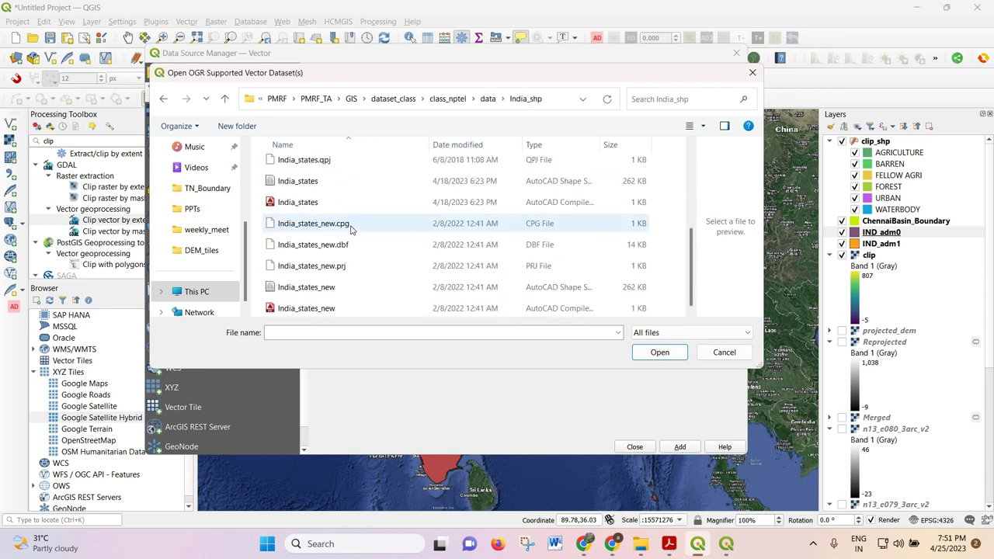
left_click(358, 286)
left_click(660, 356)
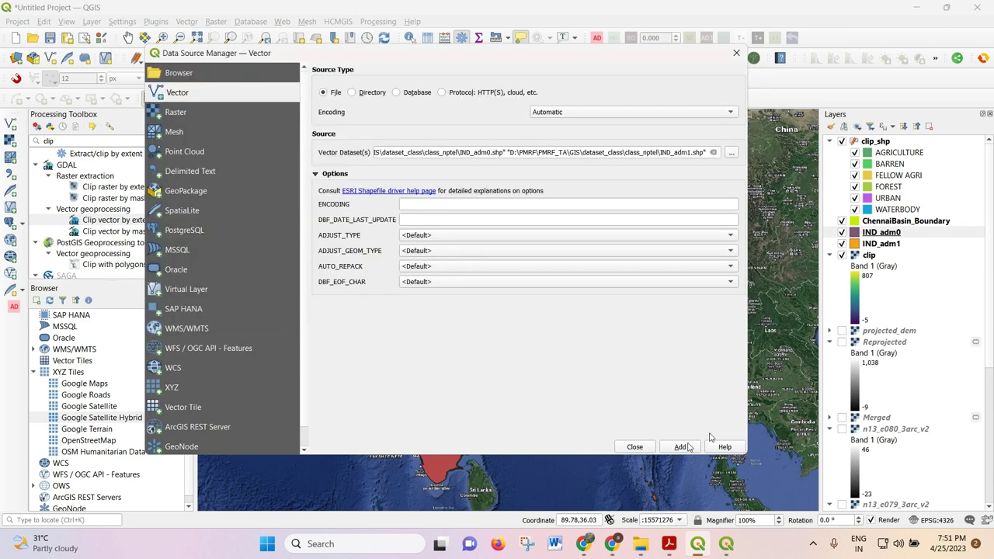
left_click(672, 448)
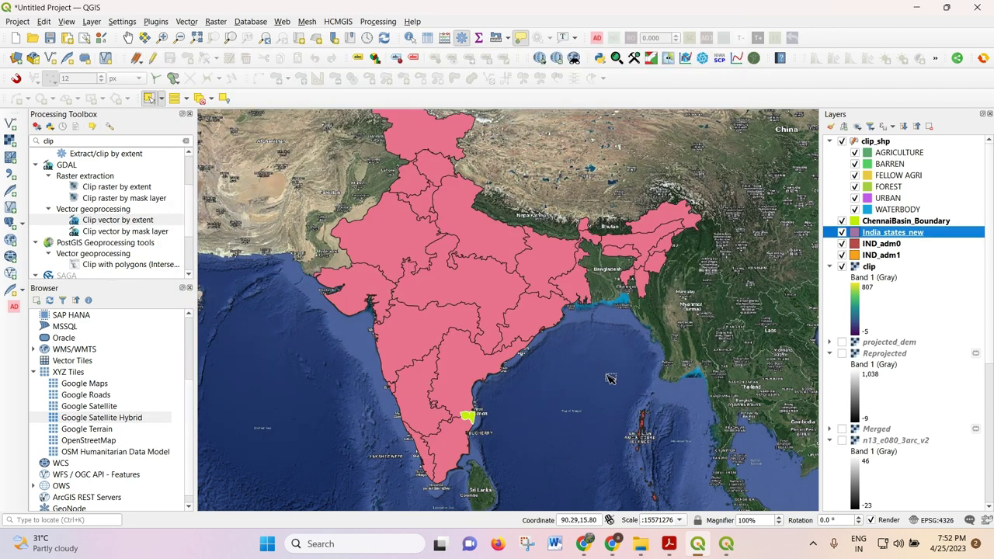
Step: Add the OpenStreetMap basemap to the project and place it directly below the India_states_new layer
scroll(465, 211, "down", 1)
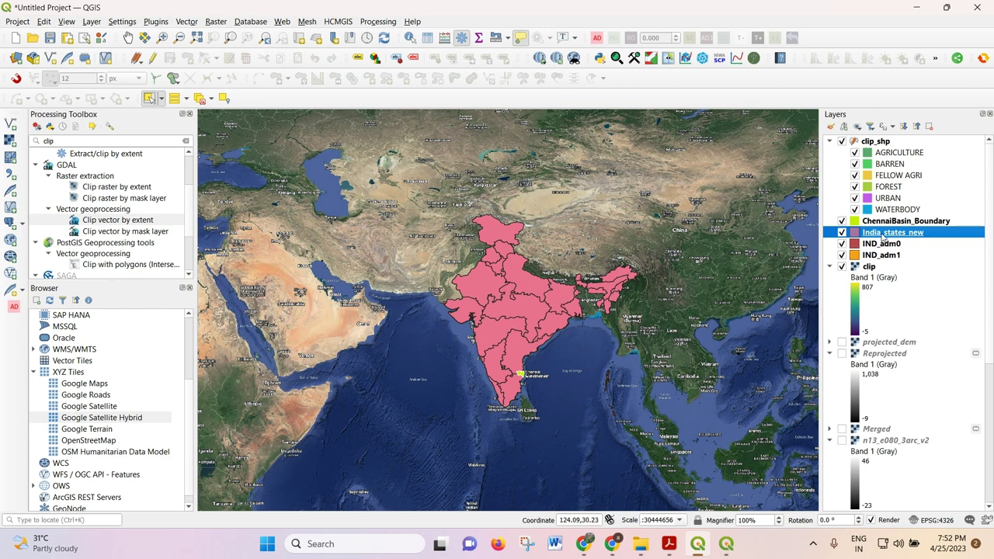
scroll(99, 434, "down", 1)
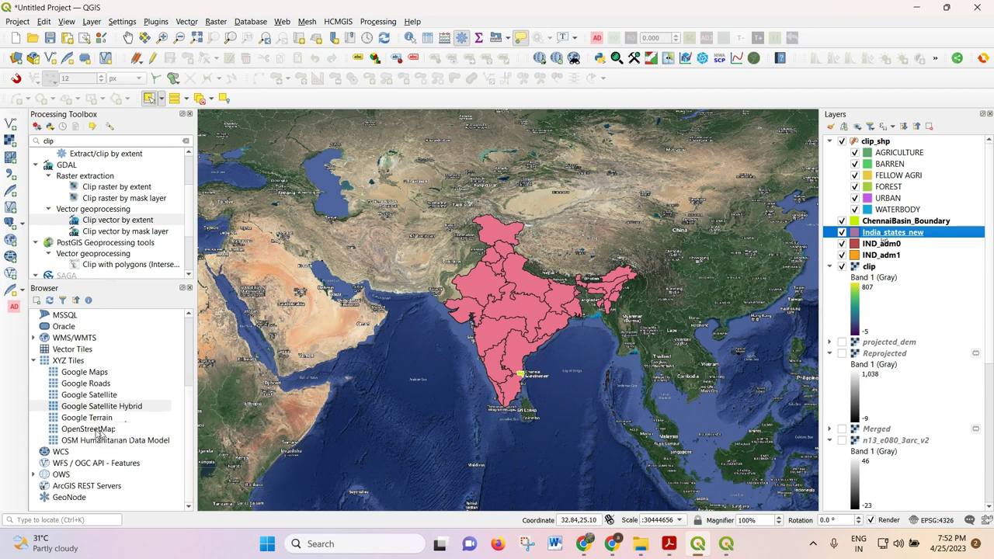
left_click_drag(98, 432, 587, 420)
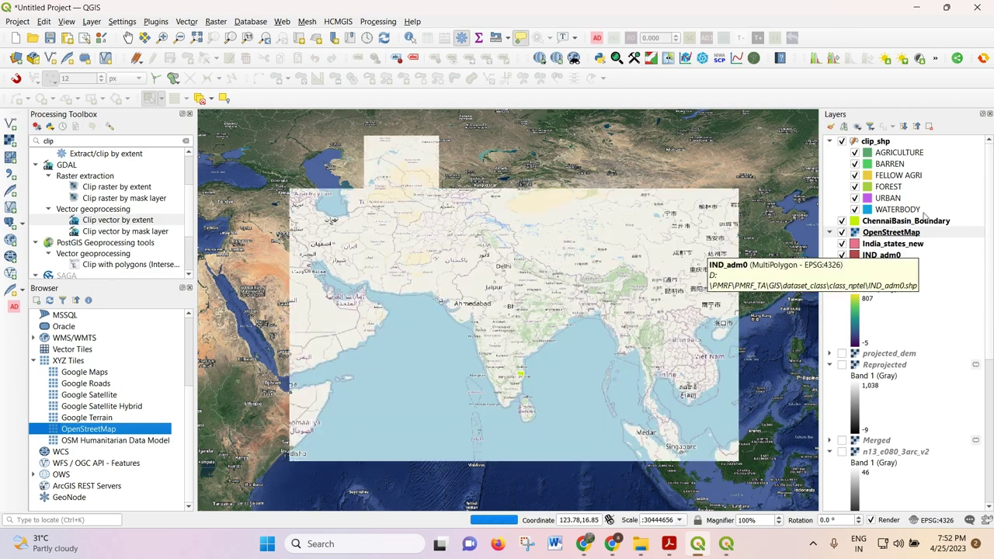
left_click_drag(892, 233, 879, 249)
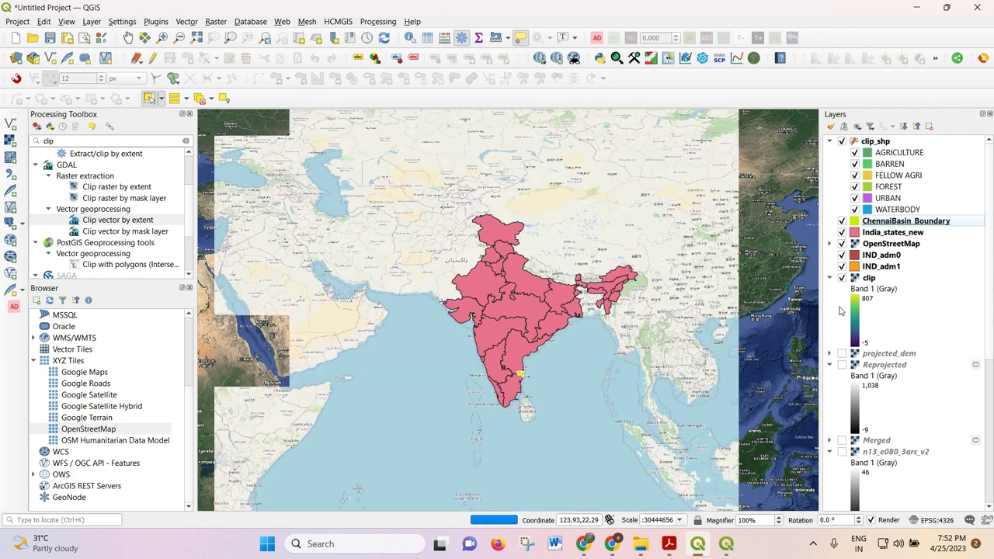
Step: Zoom the map canvas to the extent of the India_states_new layer
right_click(892, 232)
left_click(892, 239)
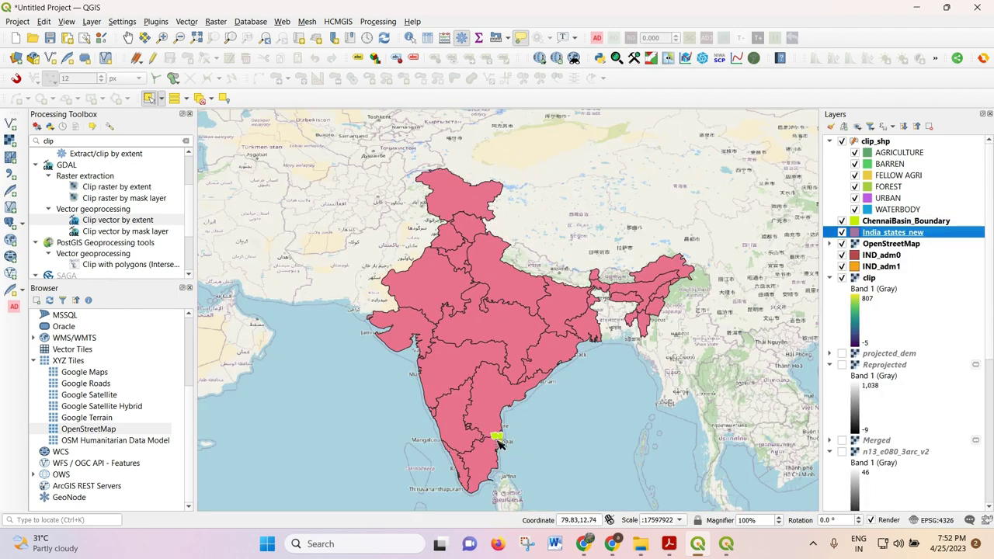
right_click(885, 232)
left_click(895, 236)
Step: In the LULC layout, shift and shrink the India map's content to show the whole country at about 1:32.5 million
left_click(640, 474)
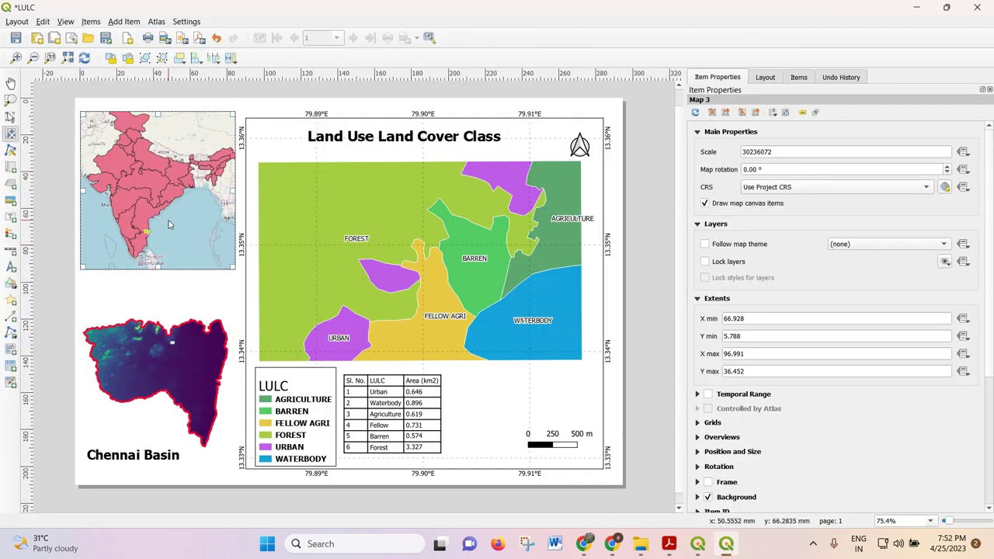
left_click(10, 133)
left_click_drag(116, 175, 127, 197)
scroll(125, 197, "down", 1)
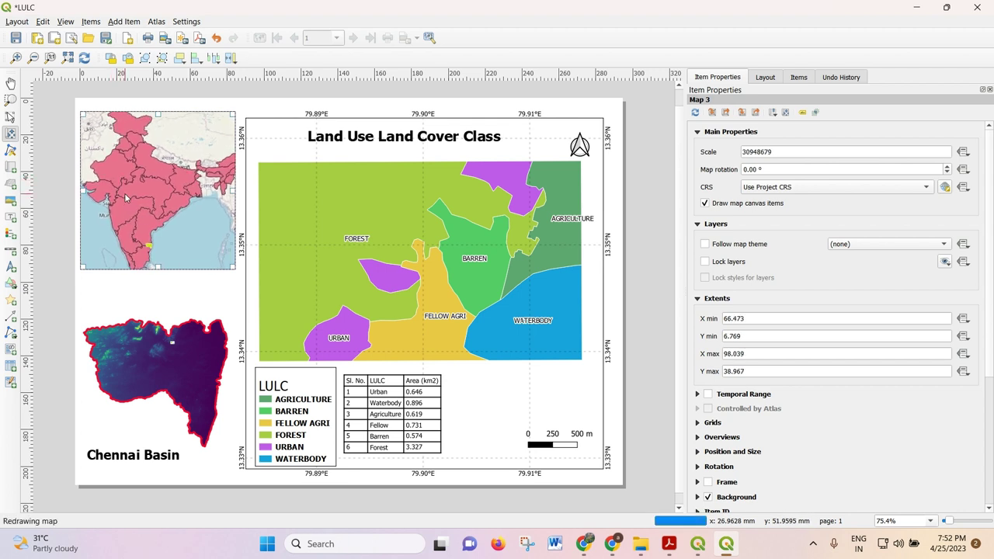
scroll(126, 197, "down", 1)
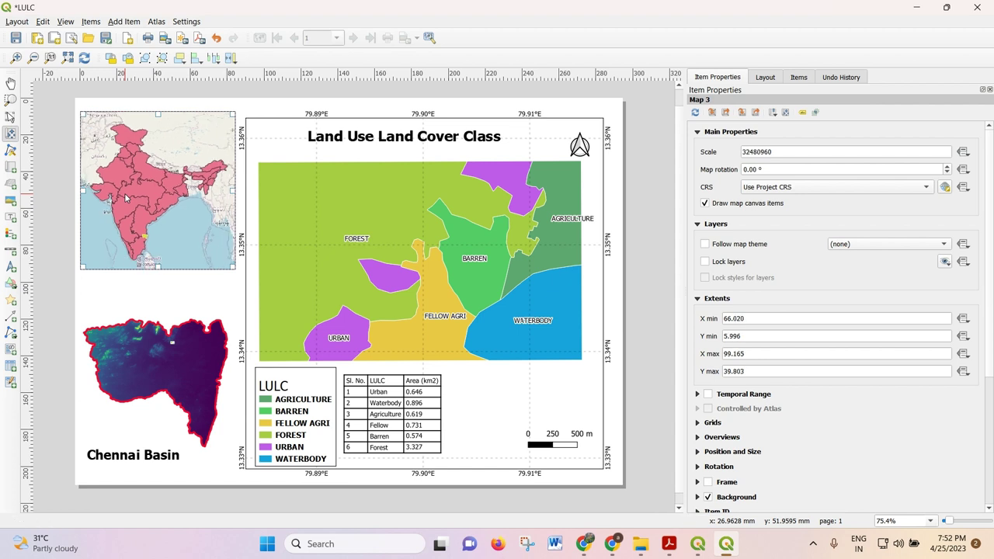
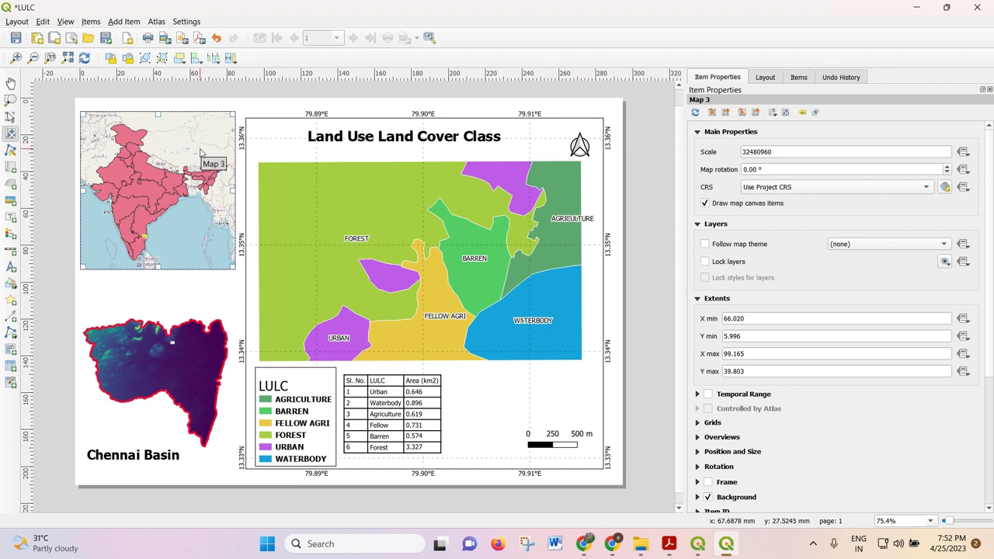
Step: Draw a rectangle shape on the India map around the Chennai Basin's location on the southeast coast
left_click(123, 22)
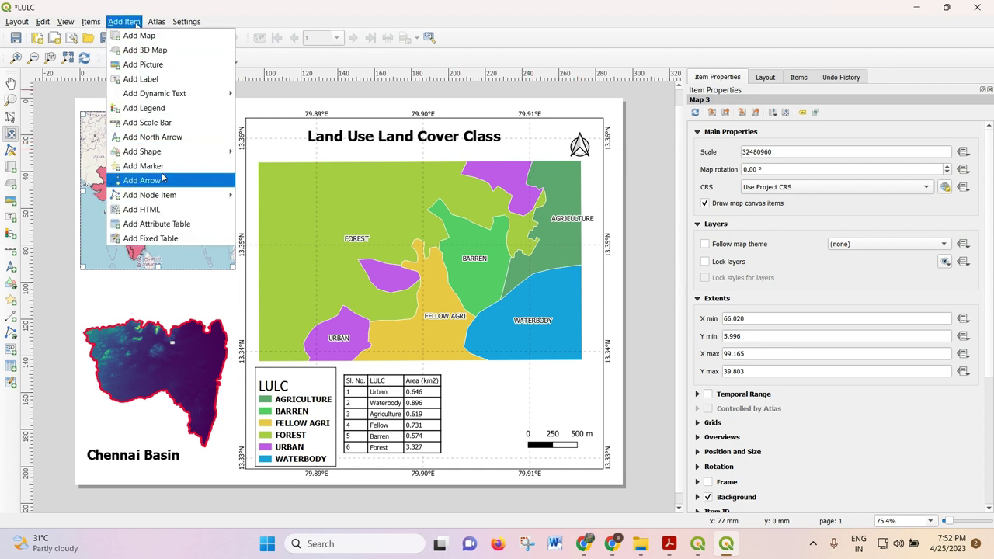
mouse_move(174, 196)
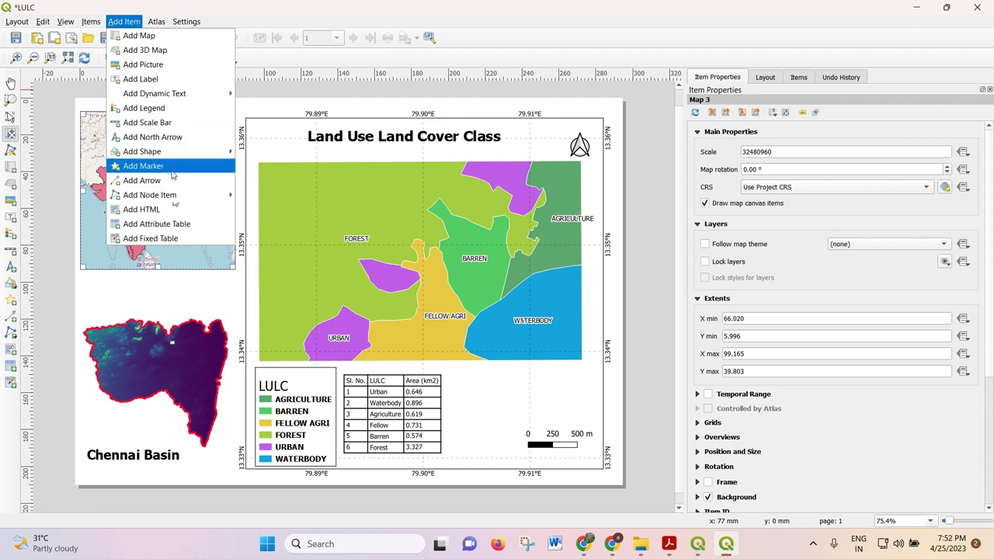
mouse_move(183, 149)
left_click(277, 151)
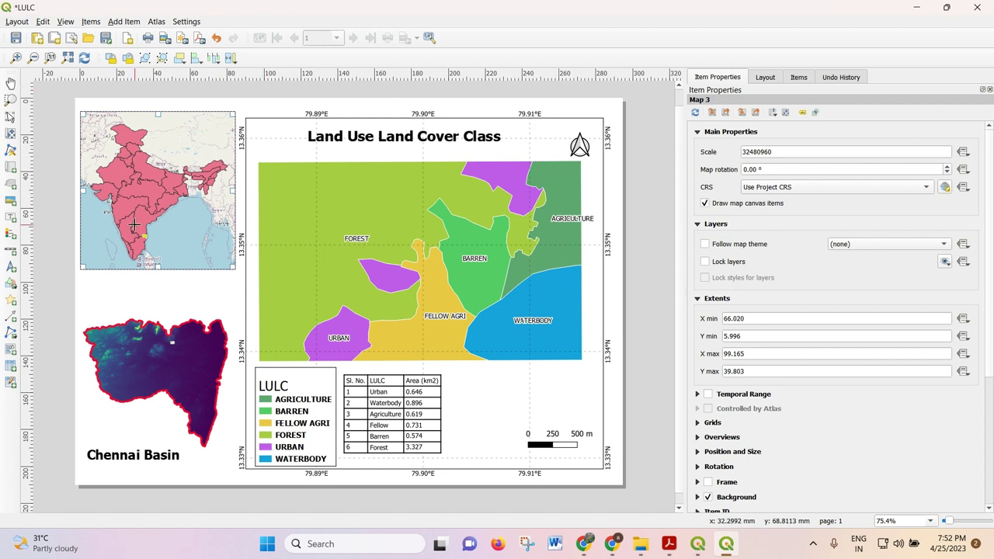
left_click_drag(128, 227, 160, 250)
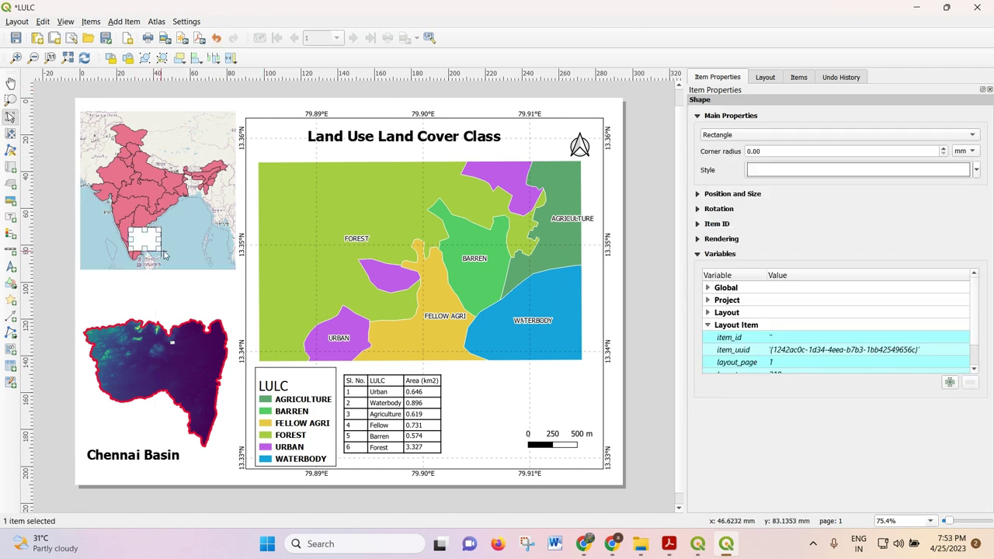
Step: Make the rectangle's fill fully transparent by setting its colour opacity to 0%
left_click(758, 172)
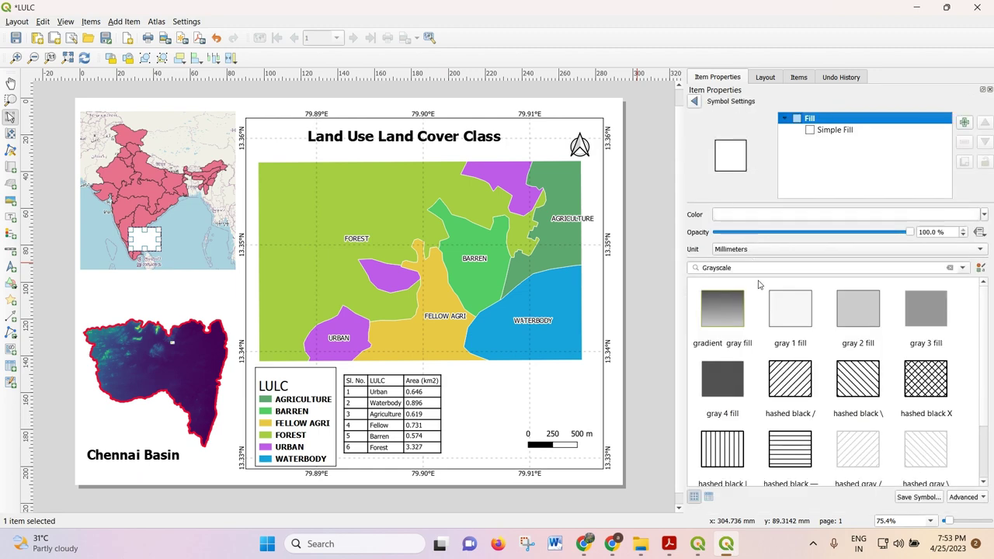
scroll(758, 284, "down", 1)
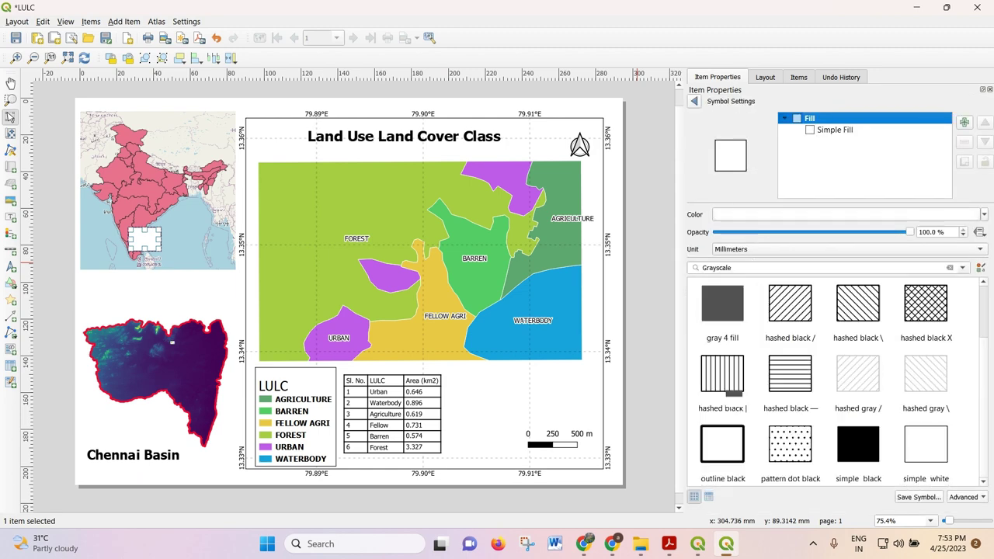
left_click(800, 215)
left_click_drag(754, 413, 702, 414)
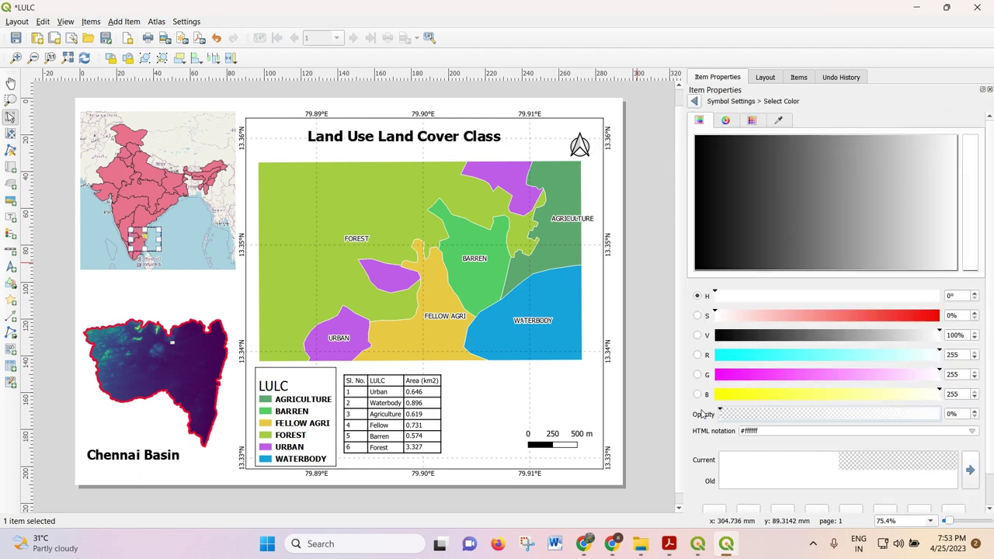
left_click(695, 102)
Step: Give the rectangle's simple fill a red outline with a stroke width of 1.3 mm
left_click(824, 134)
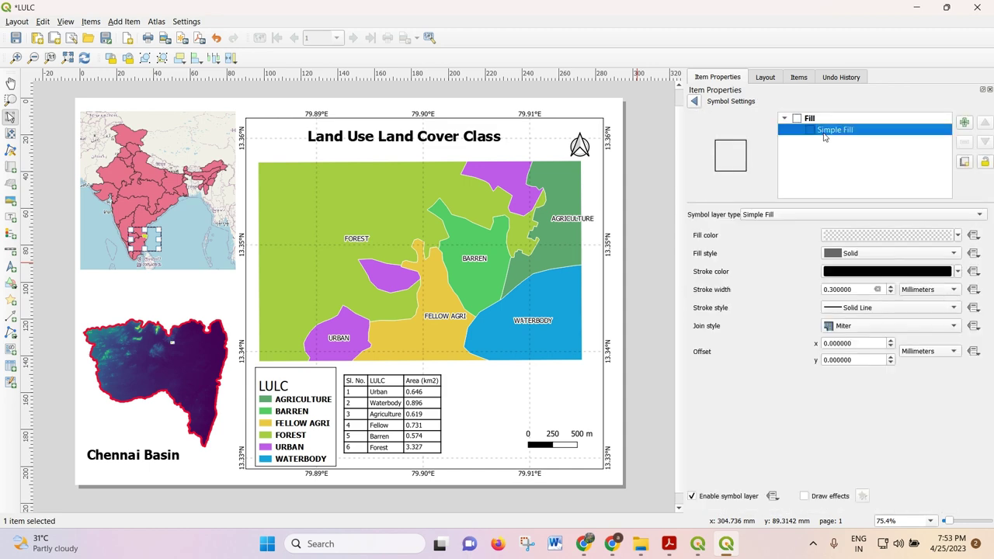
left_click(850, 271)
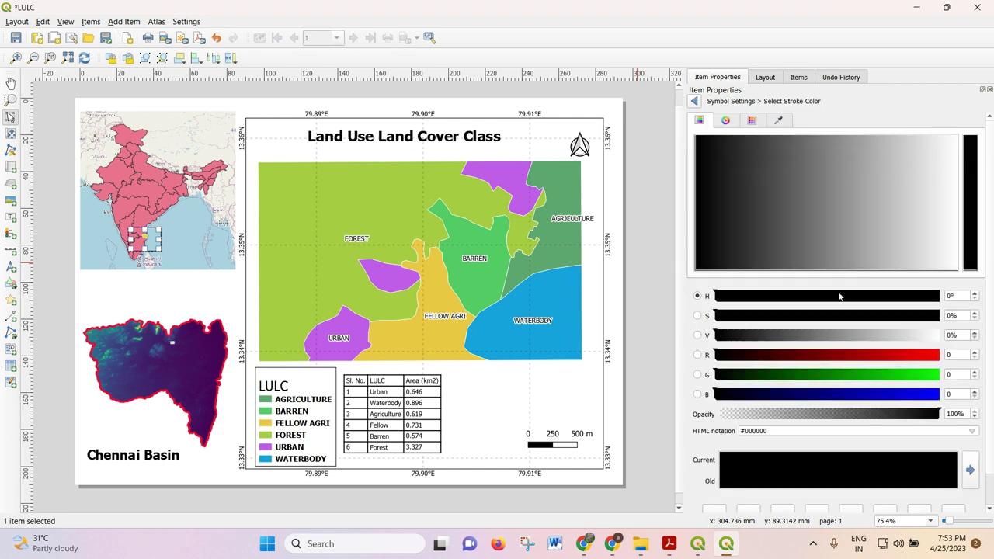
left_click_drag(831, 354, 909, 357)
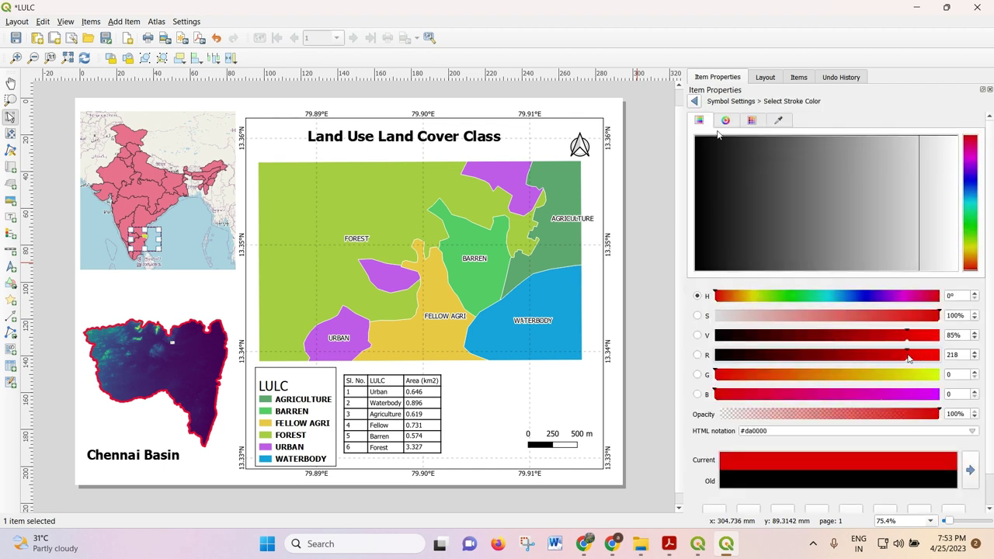
left_click(694, 101)
left_click(891, 286)
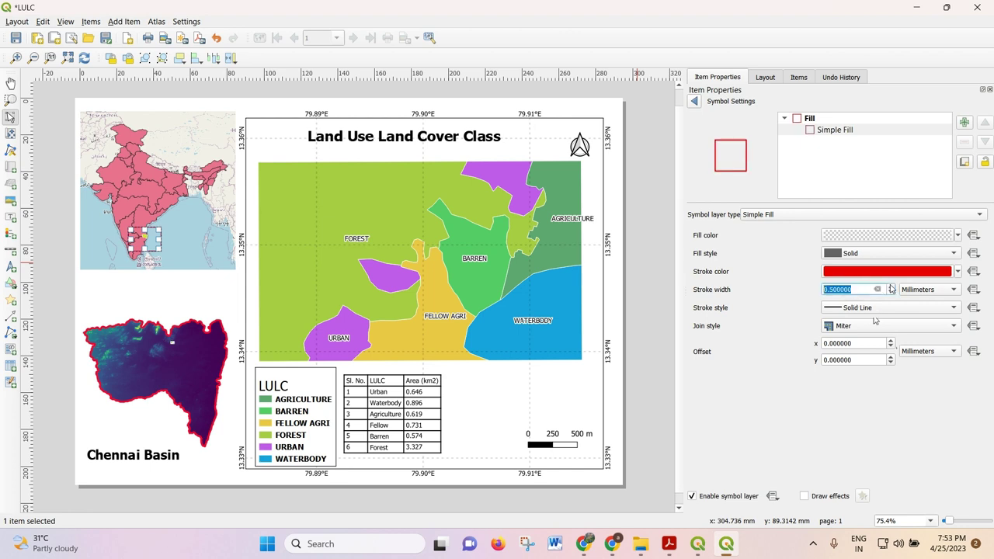
left_click(891, 286)
left_click(891, 286)
left_click(891, 285)
left_click(891, 286)
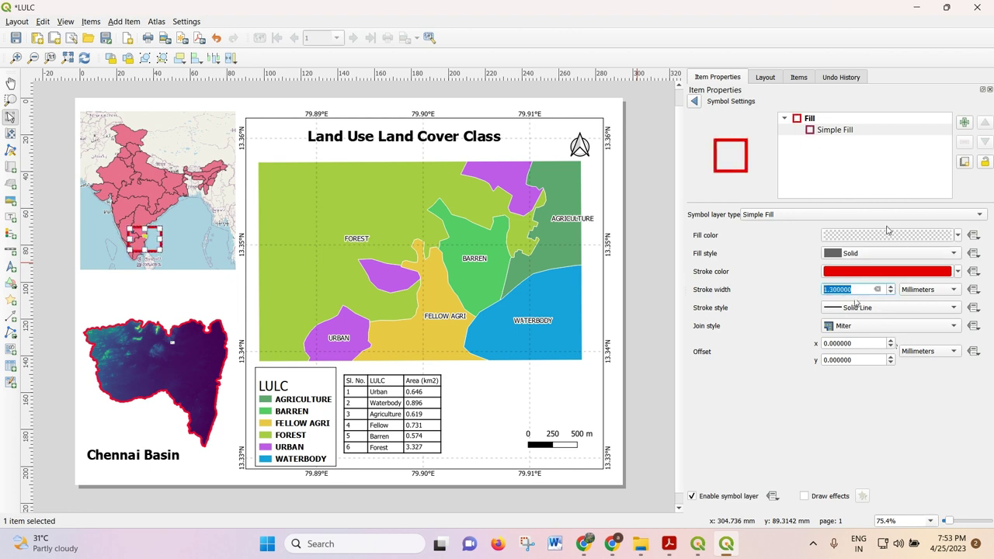
Step: Change the rectangle's stroke colour to yellow, #e6df00
left_click(843, 131)
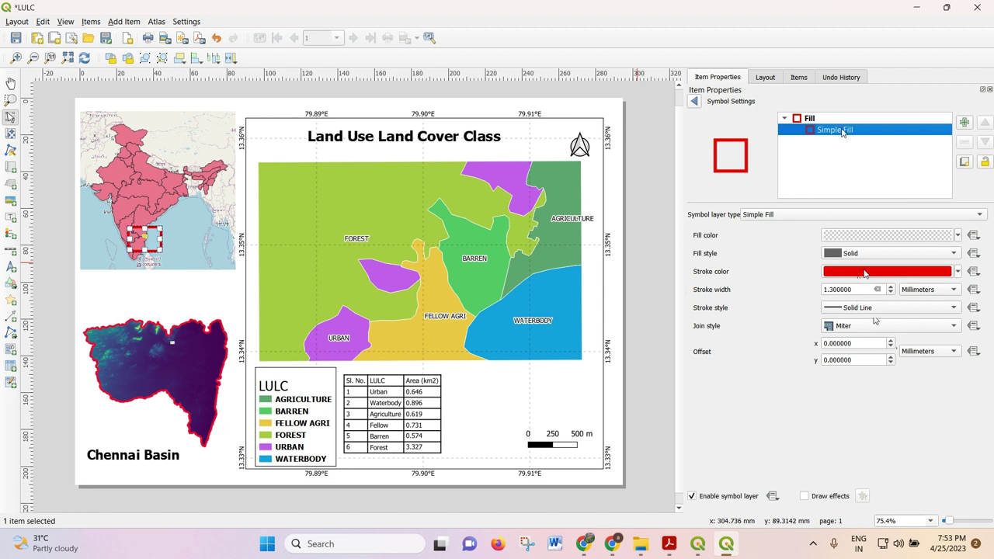
left_click(862, 271)
left_click_drag(783, 295, 751, 301)
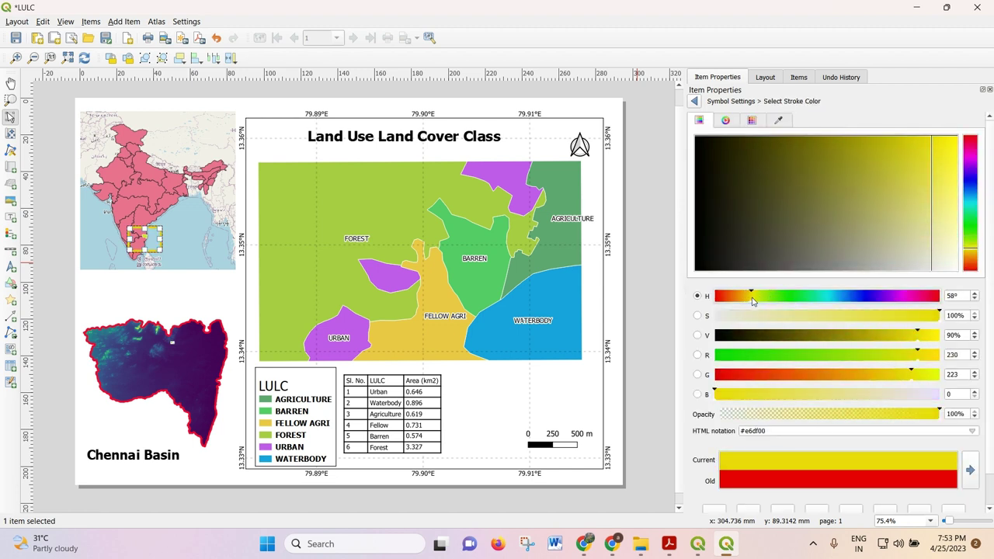
left_click(694, 101)
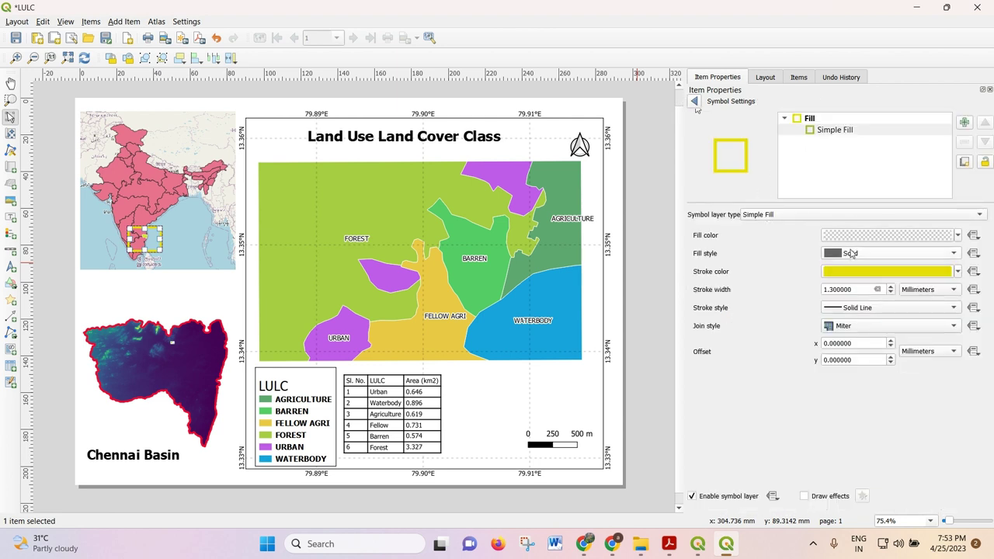
Step: Set the rectangle's stroke width to 0.9 mm with a solid line stroke style
left_click(889, 293)
left_click(890, 292)
left_click(889, 293)
left_click(890, 293)
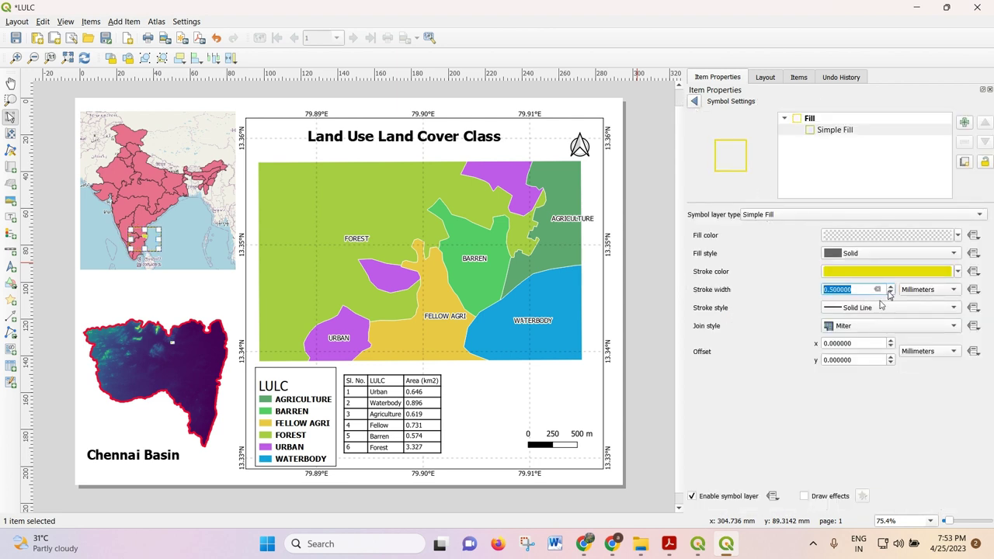
left_click(889, 286)
left_click(881, 307)
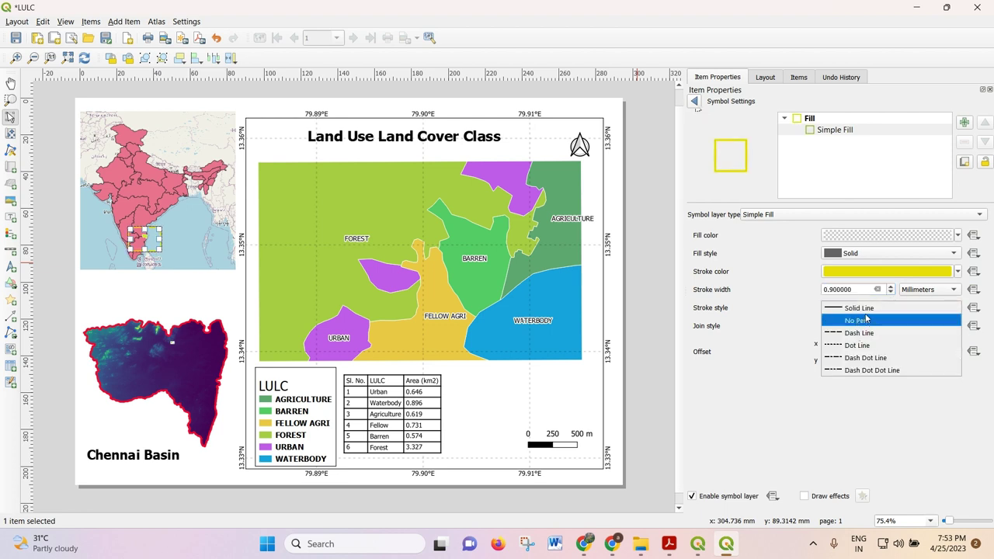
left_click(868, 307)
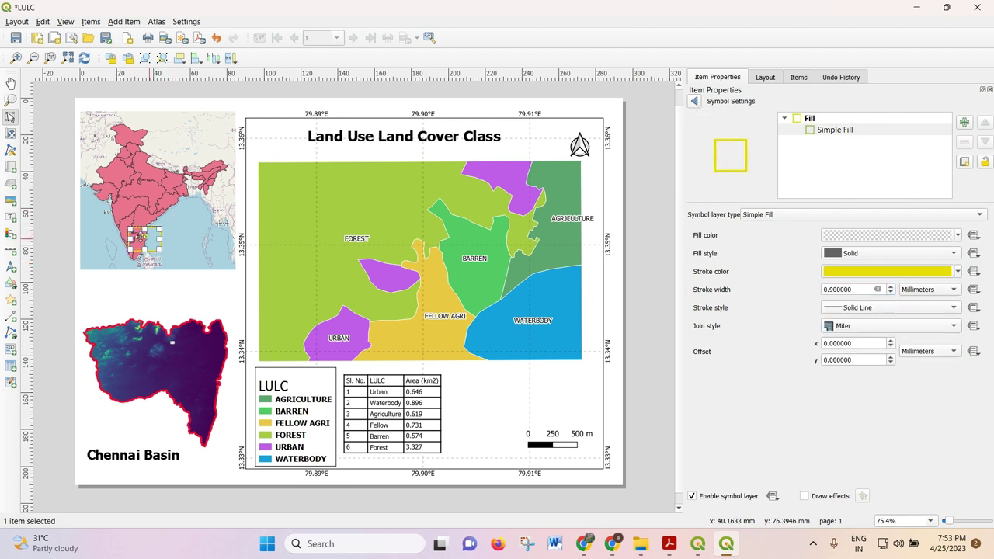
Step: Set the rectangle's stroke colour to red, #e60000
left_click(852, 270)
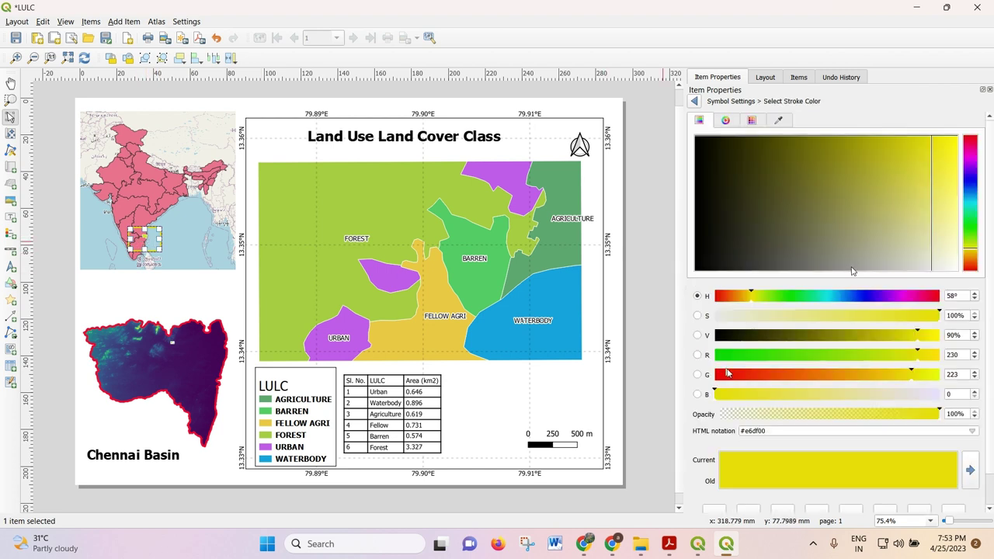
left_click_drag(727, 373, 704, 373)
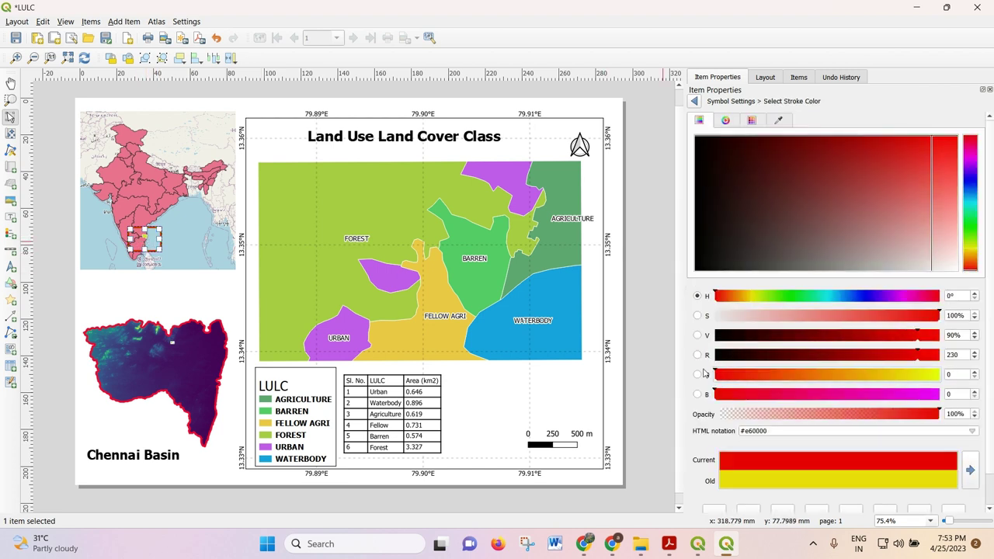
left_click(695, 102)
Step: Shrink the red rectangle from its lower-left corner so it frames the basin on the India map more tightly
left_click(154, 264)
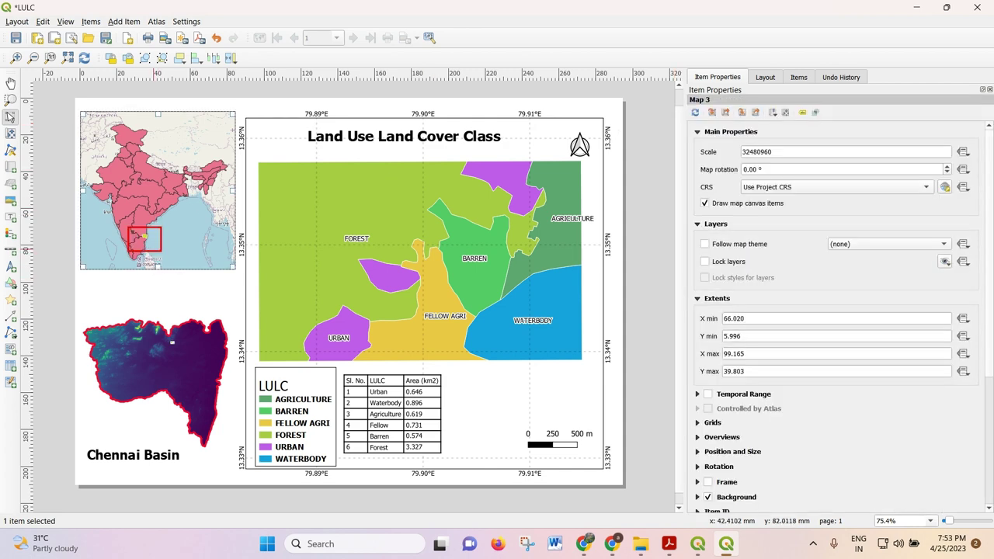
left_click(153, 248)
left_click_drag(130, 251, 132, 246)
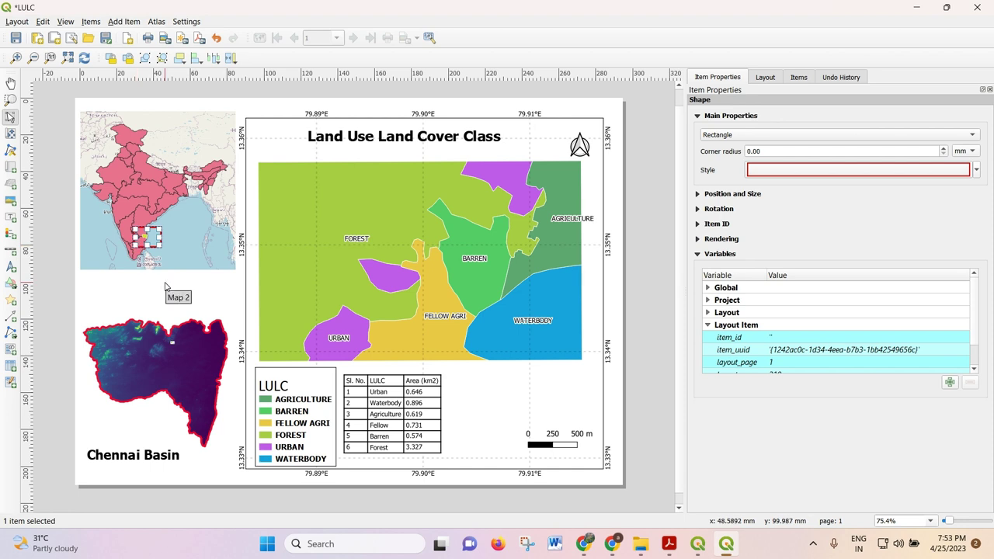
Step: Paste a copy of the rectangle over the study area on the Chennai Basin map and set its stroke colour to #e6b800
key("ctrl+v")
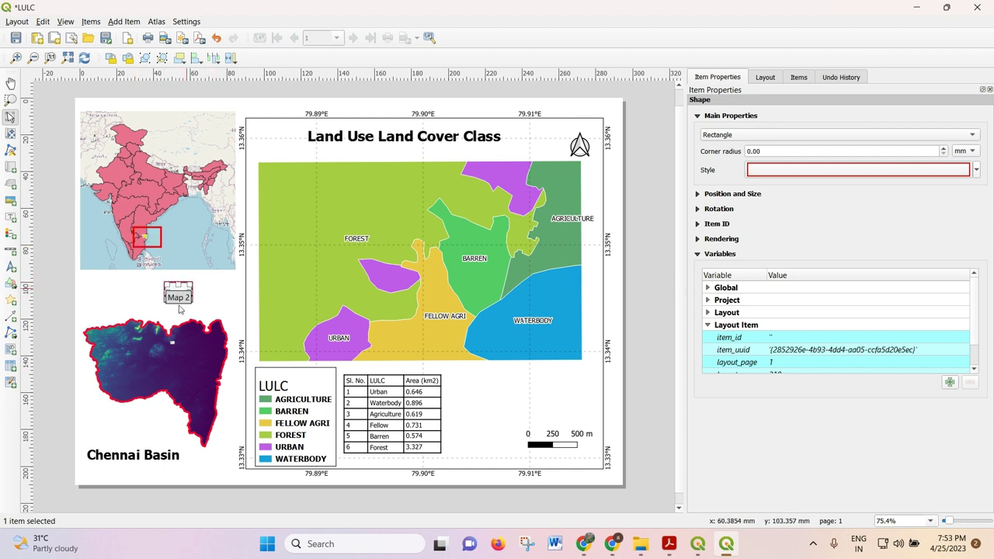
left_click_drag(181, 289, 172, 347)
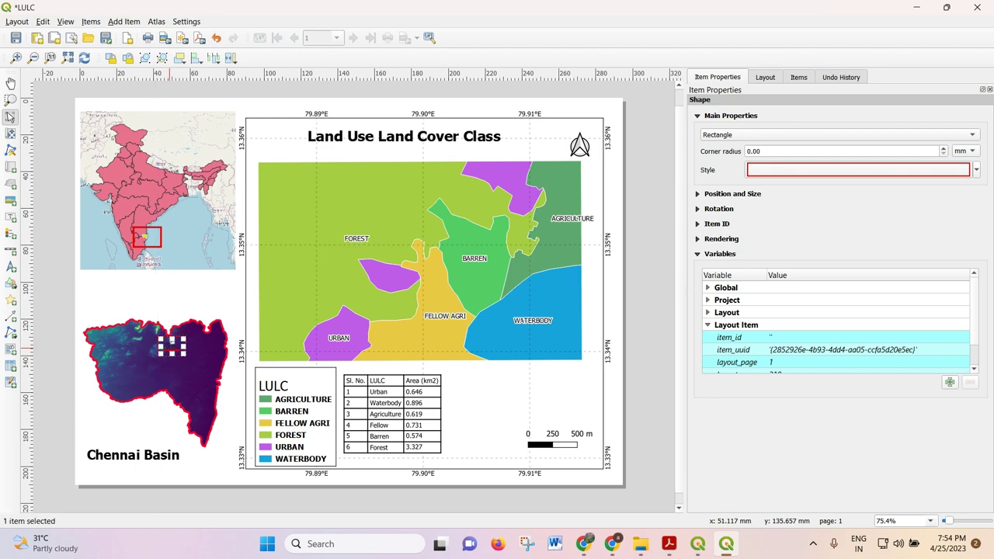
left_click(798, 172)
left_click(835, 130)
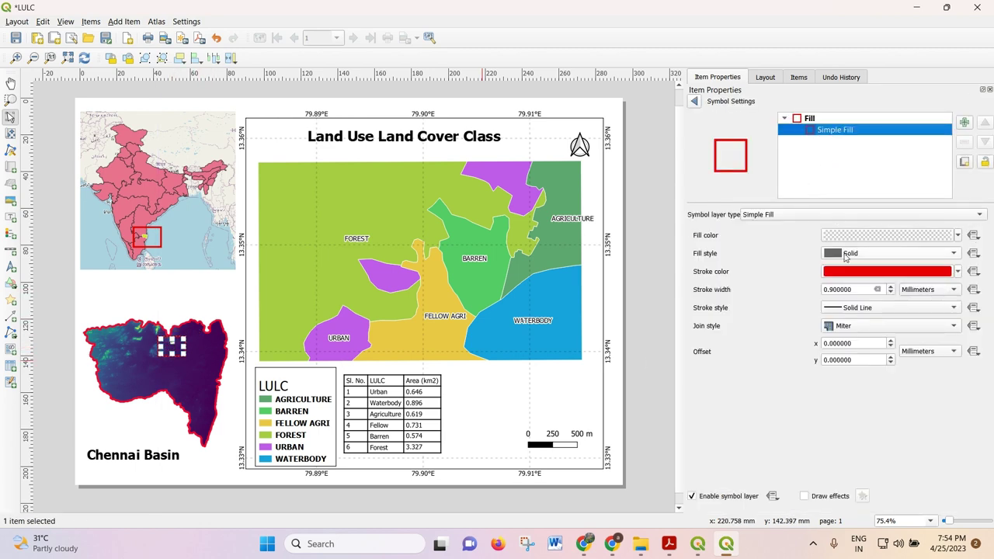
left_click(845, 264)
left_click(743, 298)
left_click_drag(743, 301, 746, 302)
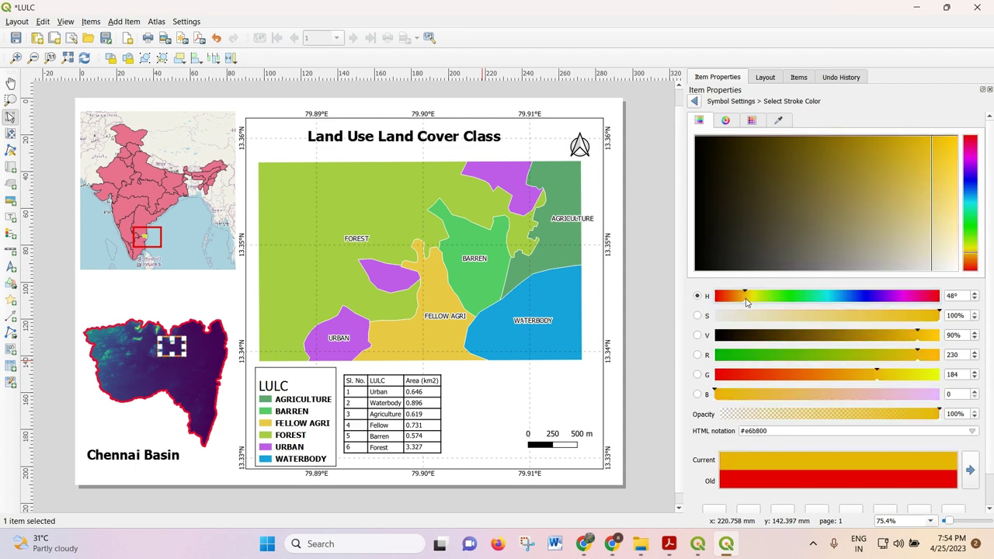
left_click(150, 306)
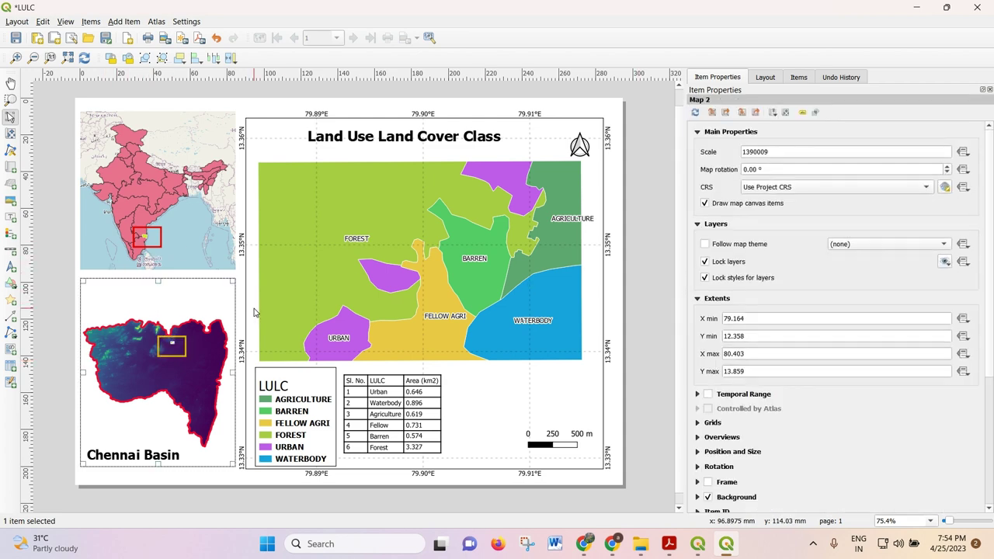
Step: Shrink the yellow rectangle from its lower-left corner to fit closer around the study area on the Chennai Basin map
left_click(170, 354)
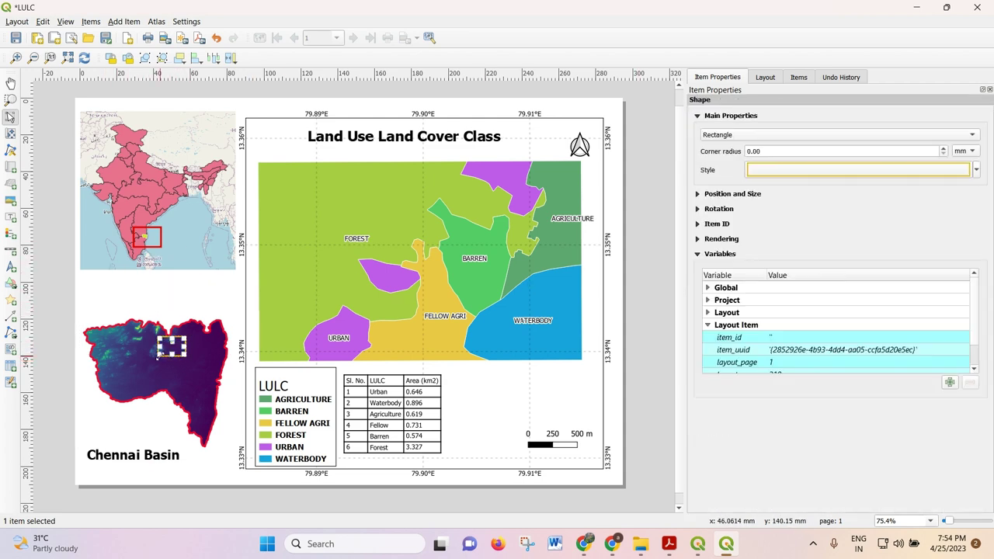
left_click_drag(160, 356, 162, 353)
left_click(198, 292)
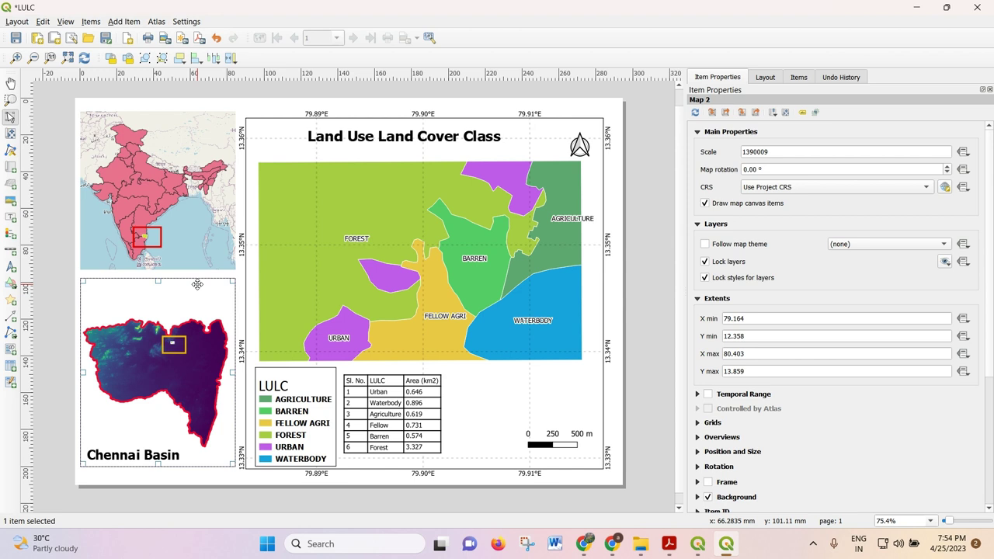
Step: Enable a frame around both the India map and the Chennai Basin map
left_click(205, 213)
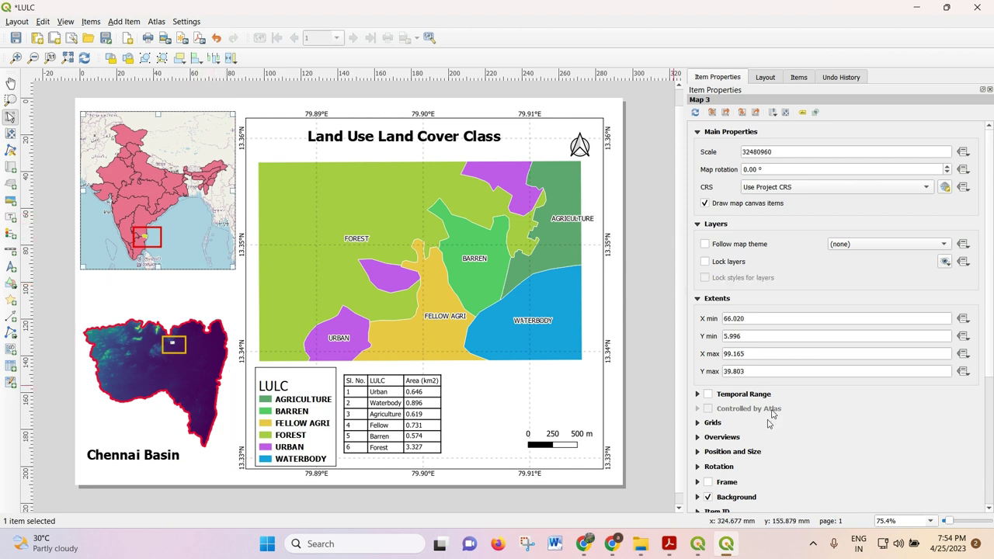
scroll(768, 424, "down", 3)
left_click(707, 357)
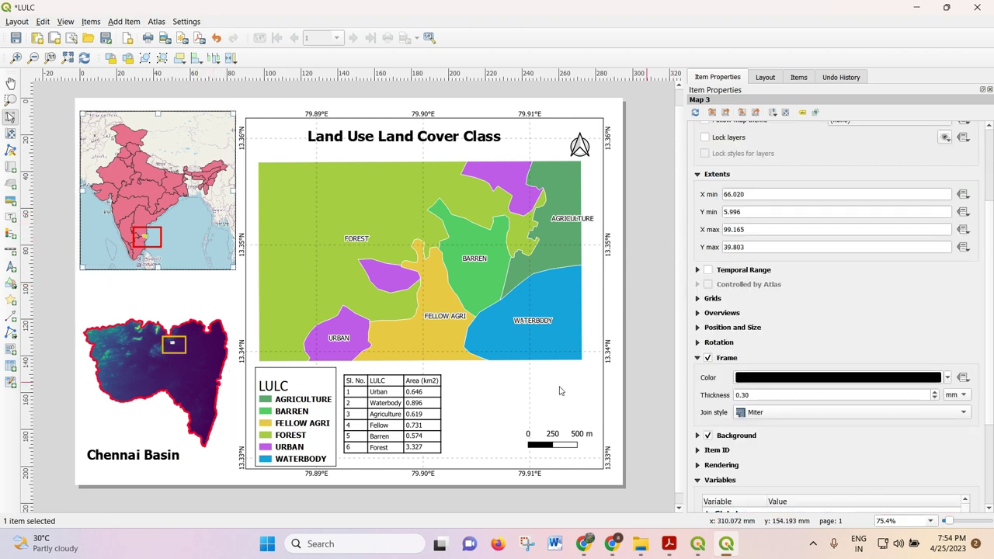
left_click(174, 406)
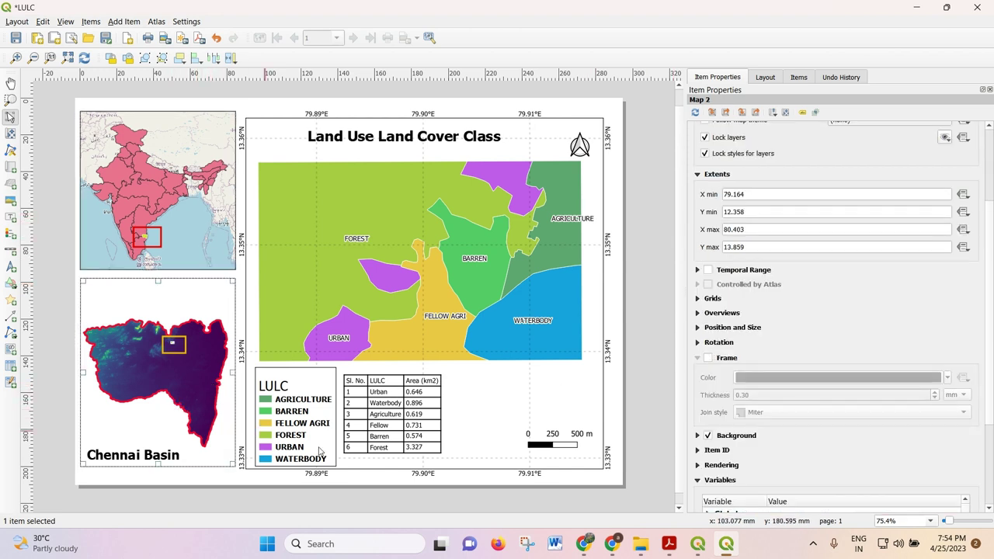
left_click(708, 358)
left_click(633, 194)
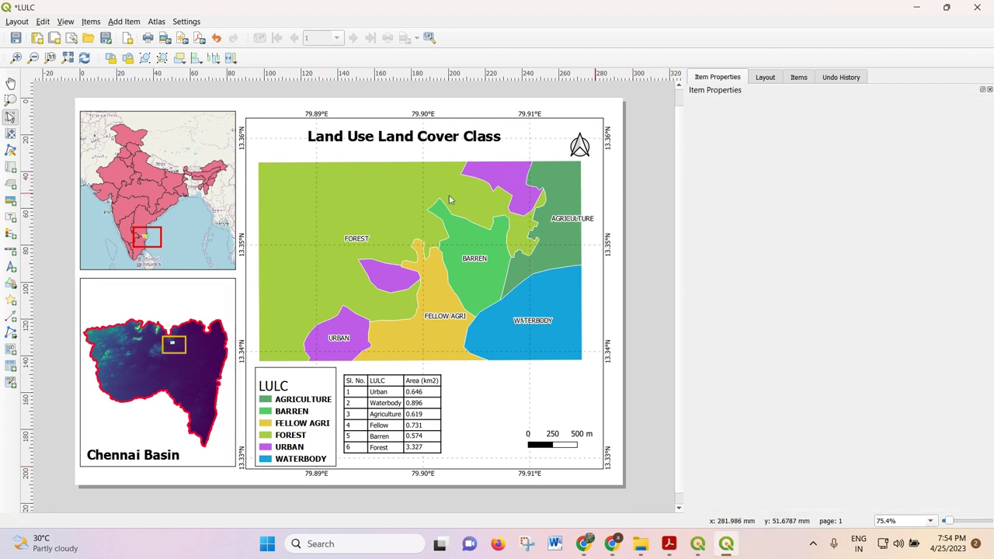
Step: Extend the main land use map's top edge slightly upward to bring it closer to the India map's top edge
left_click(404, 169)
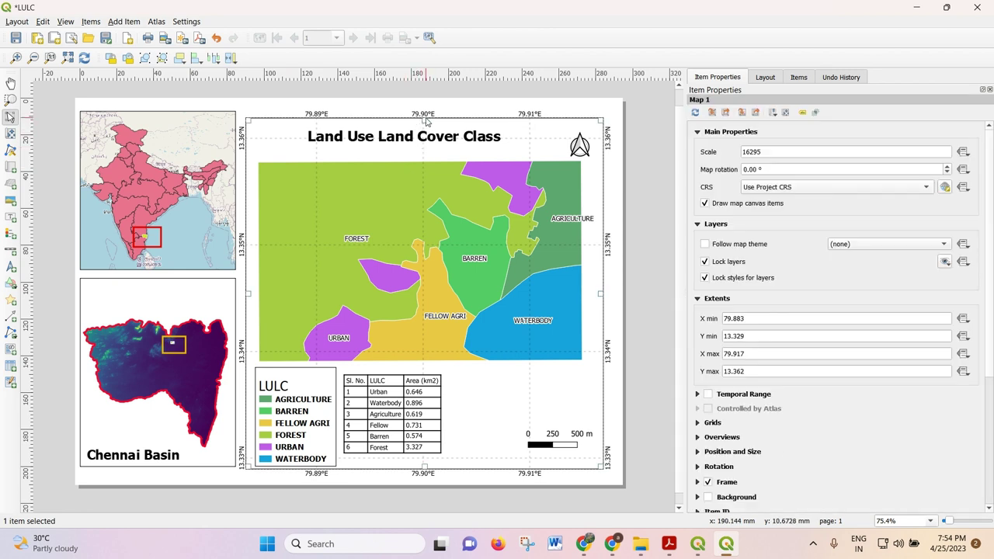
left_click_drag(422, 121, 423, 113)
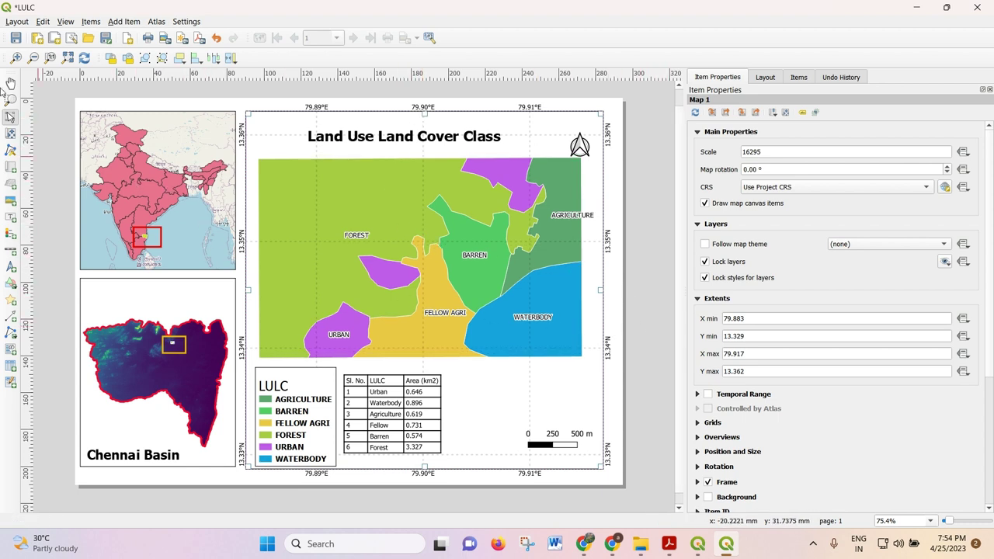
Step: Export the layout as a JPEG image named LULC_25_04_23 in the output folder at 300 dpi
left_click(19, 22)
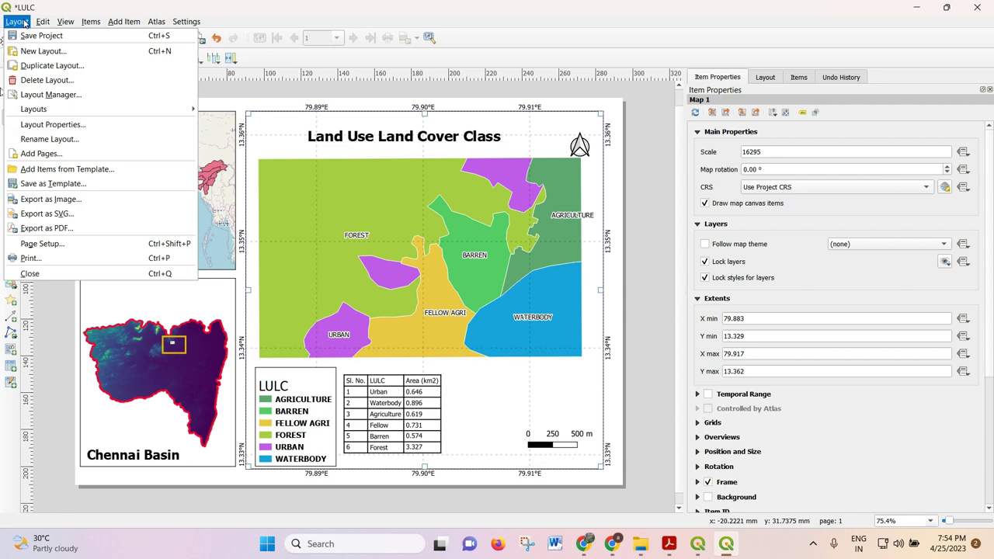
left_click(62, 200)
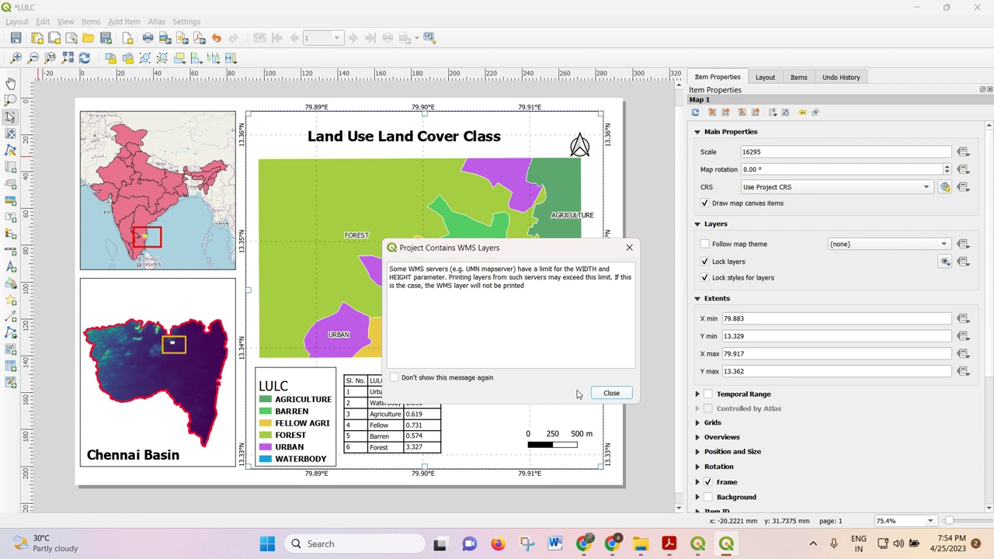
left_click(611, 394)
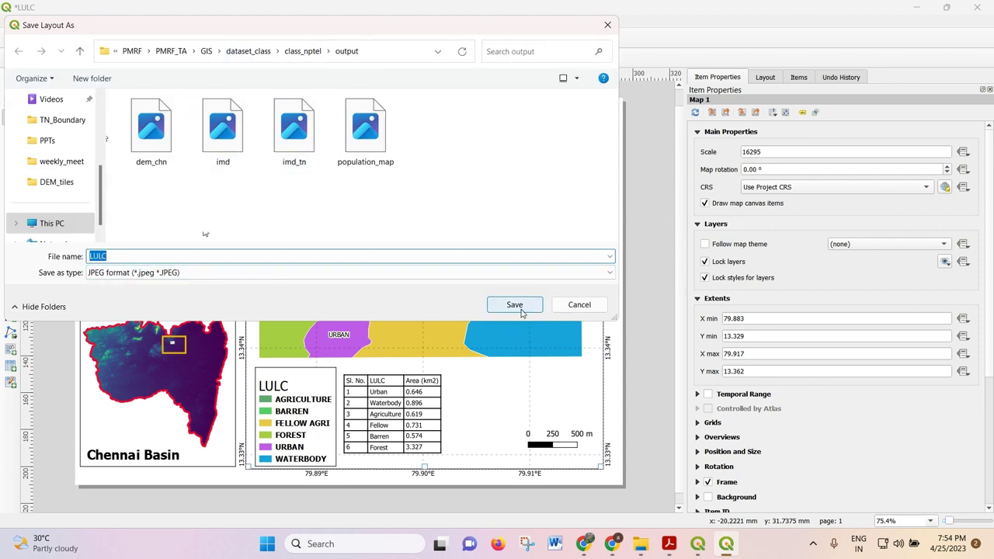
left_click(120, 257)
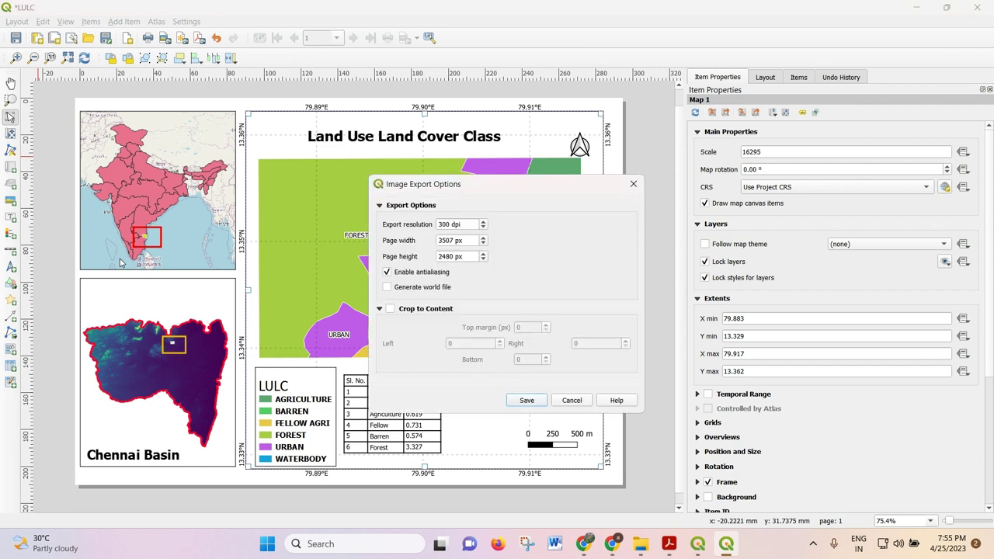
left_click(536, 403)
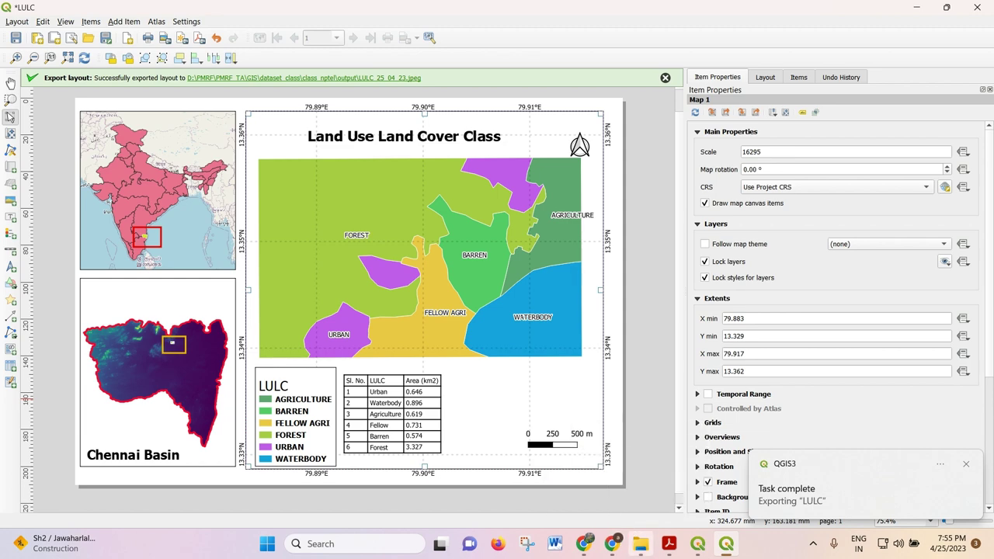
Step: Switch to File Explorer, go to the output folder of class_nptel and open the exported image LULC_25_04_23
left_click(640, 544)
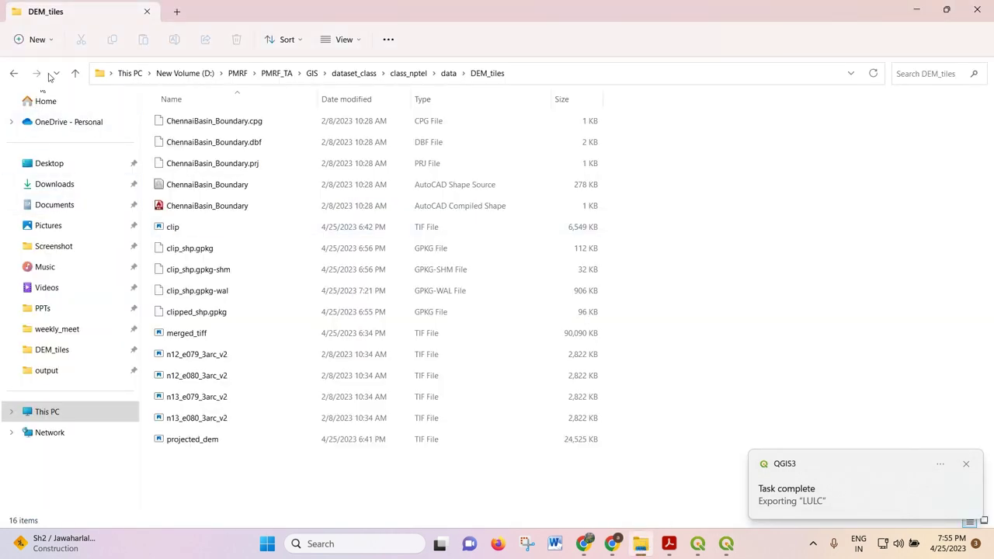
left_click(76, 73)
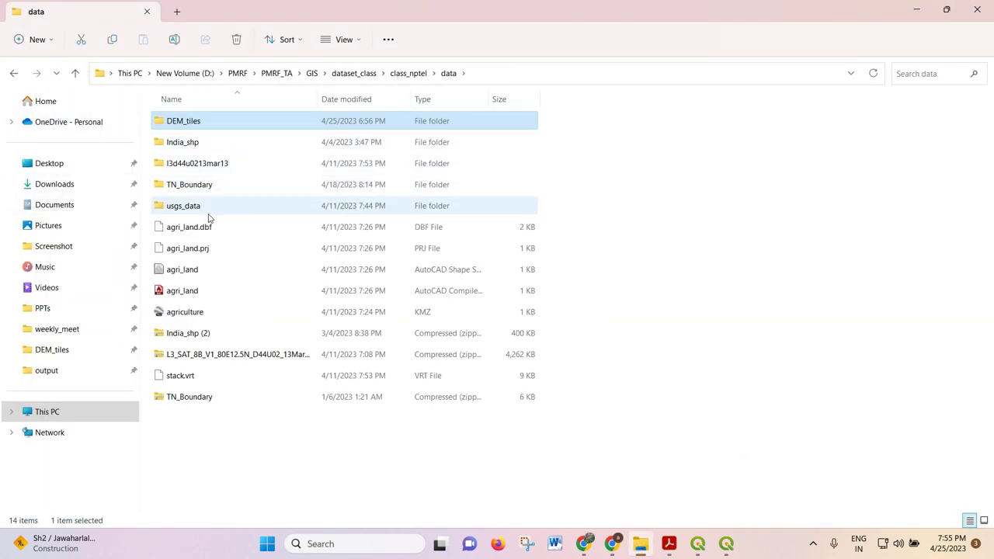
left_click(77, 73)
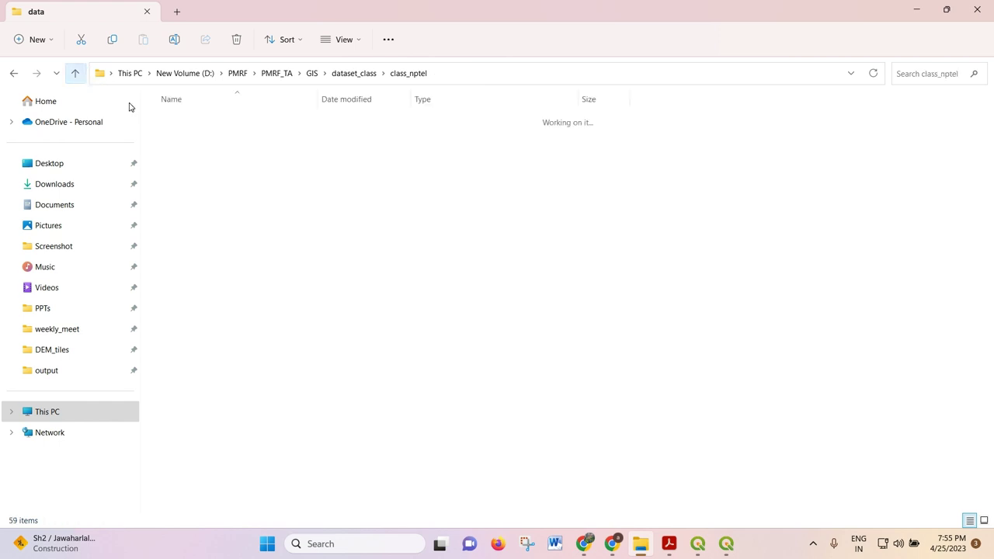
left_click(177, 142)
double_click(177, 142)
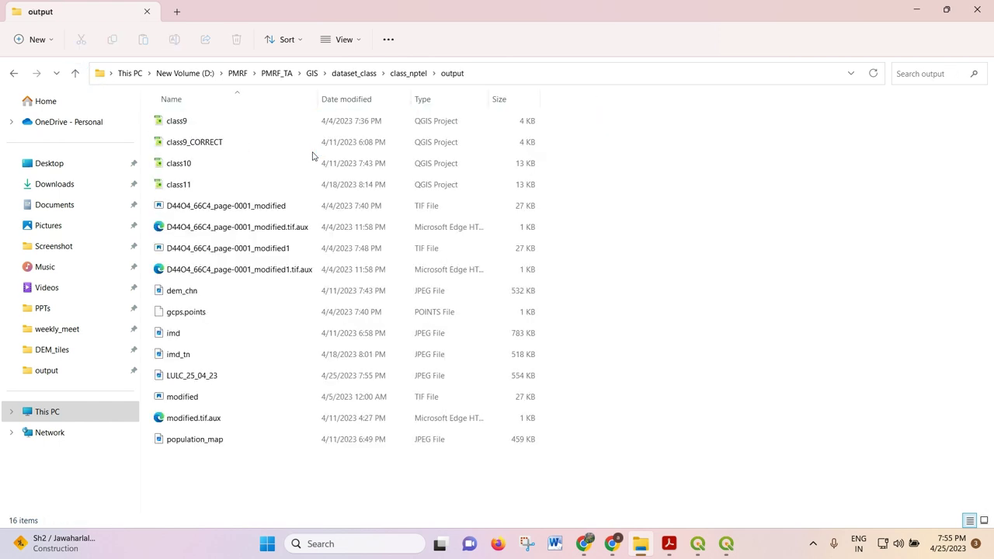
left_click(239, 381)
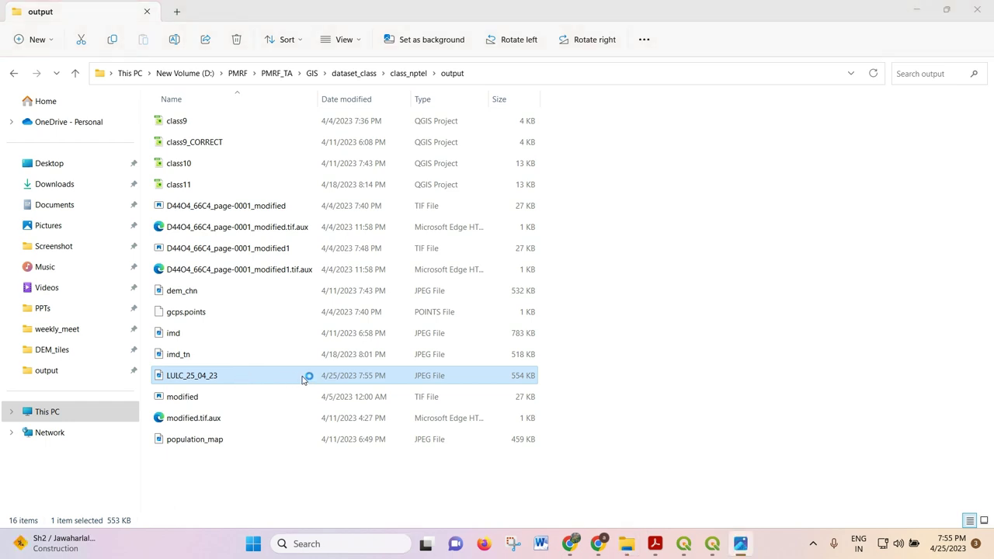